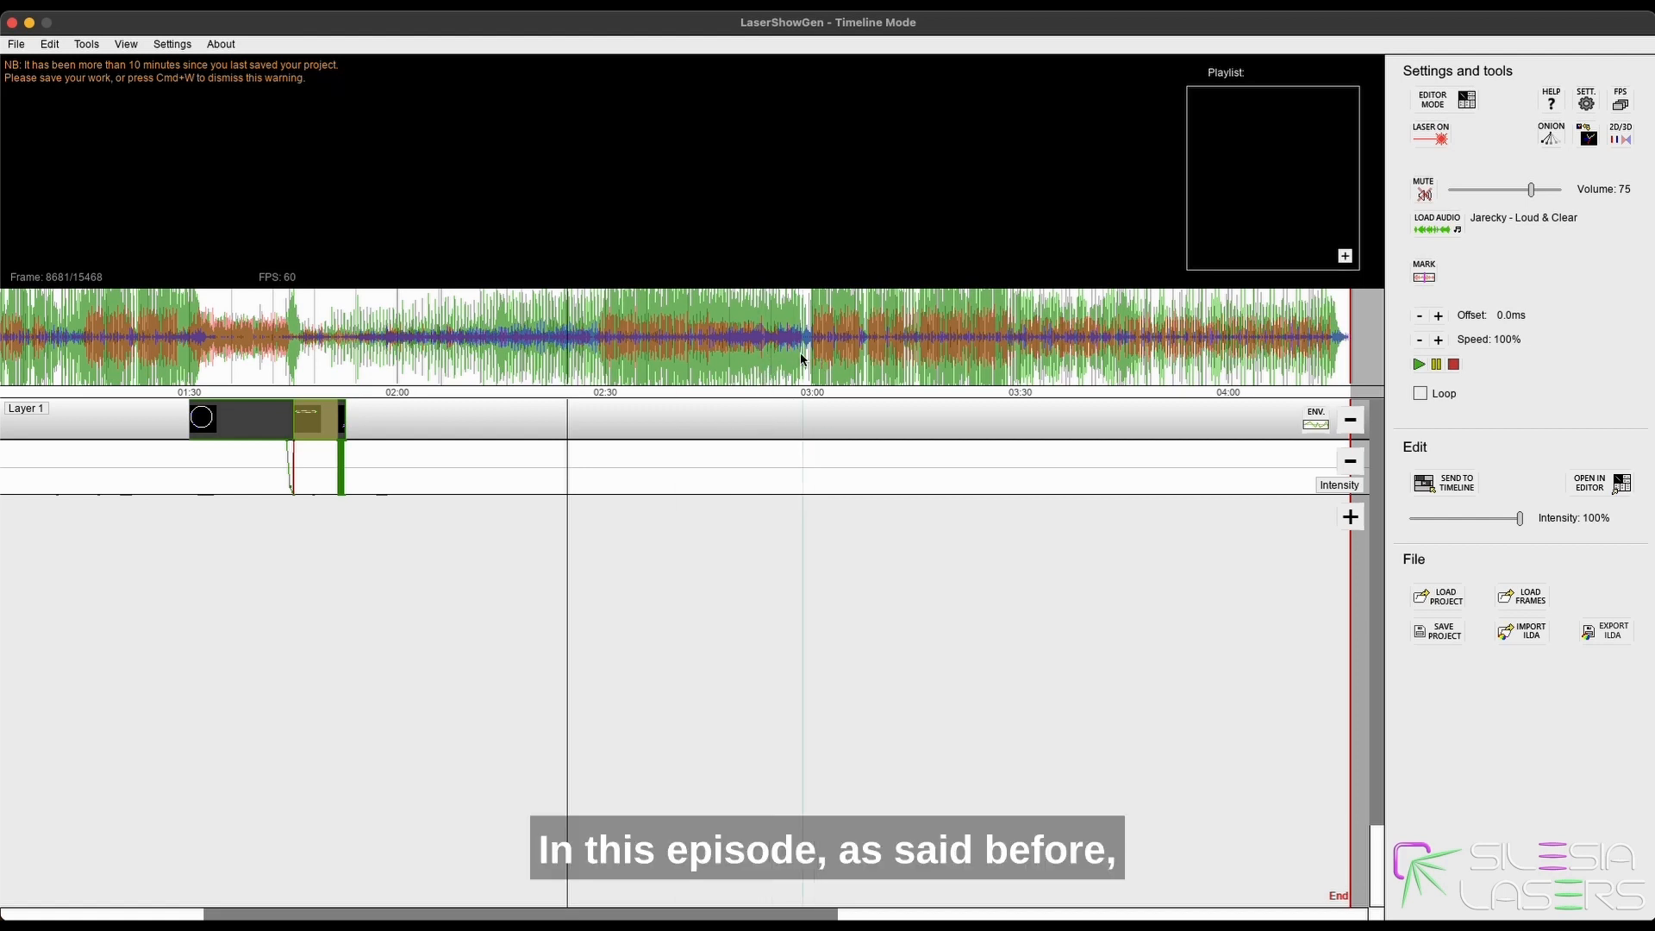
# Examine the song's waveform and Layer 1 on the timeline for sections that still have no animation.
pyautogui.scroll(5, 786, 357)
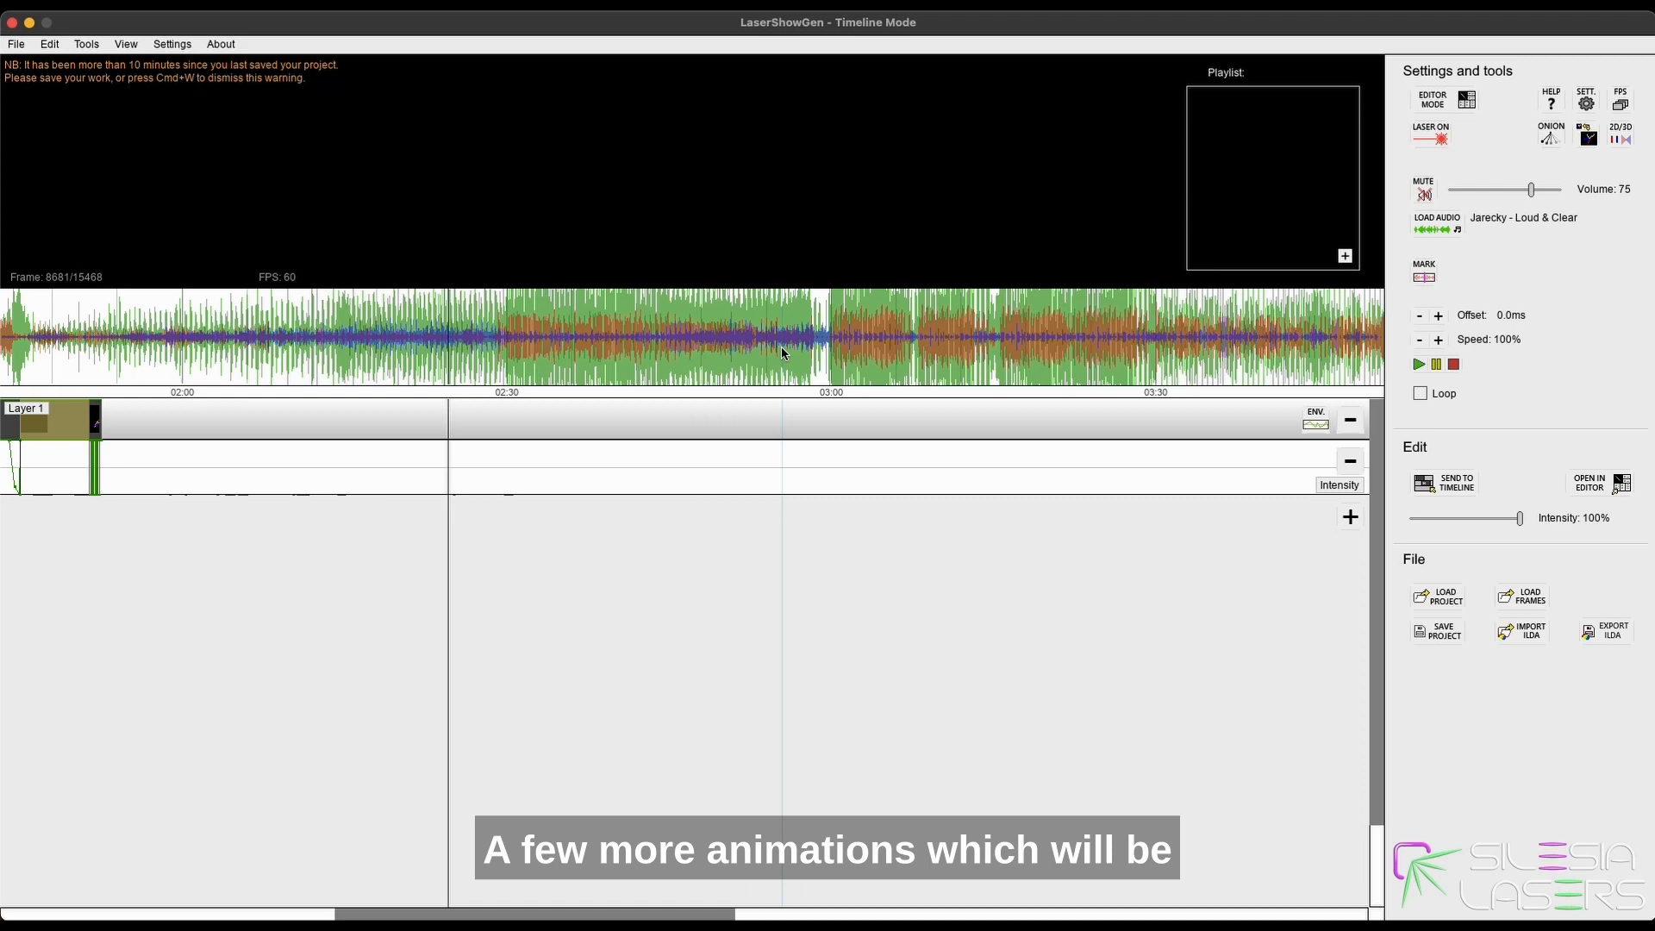
pyautogui.click(475, 352)
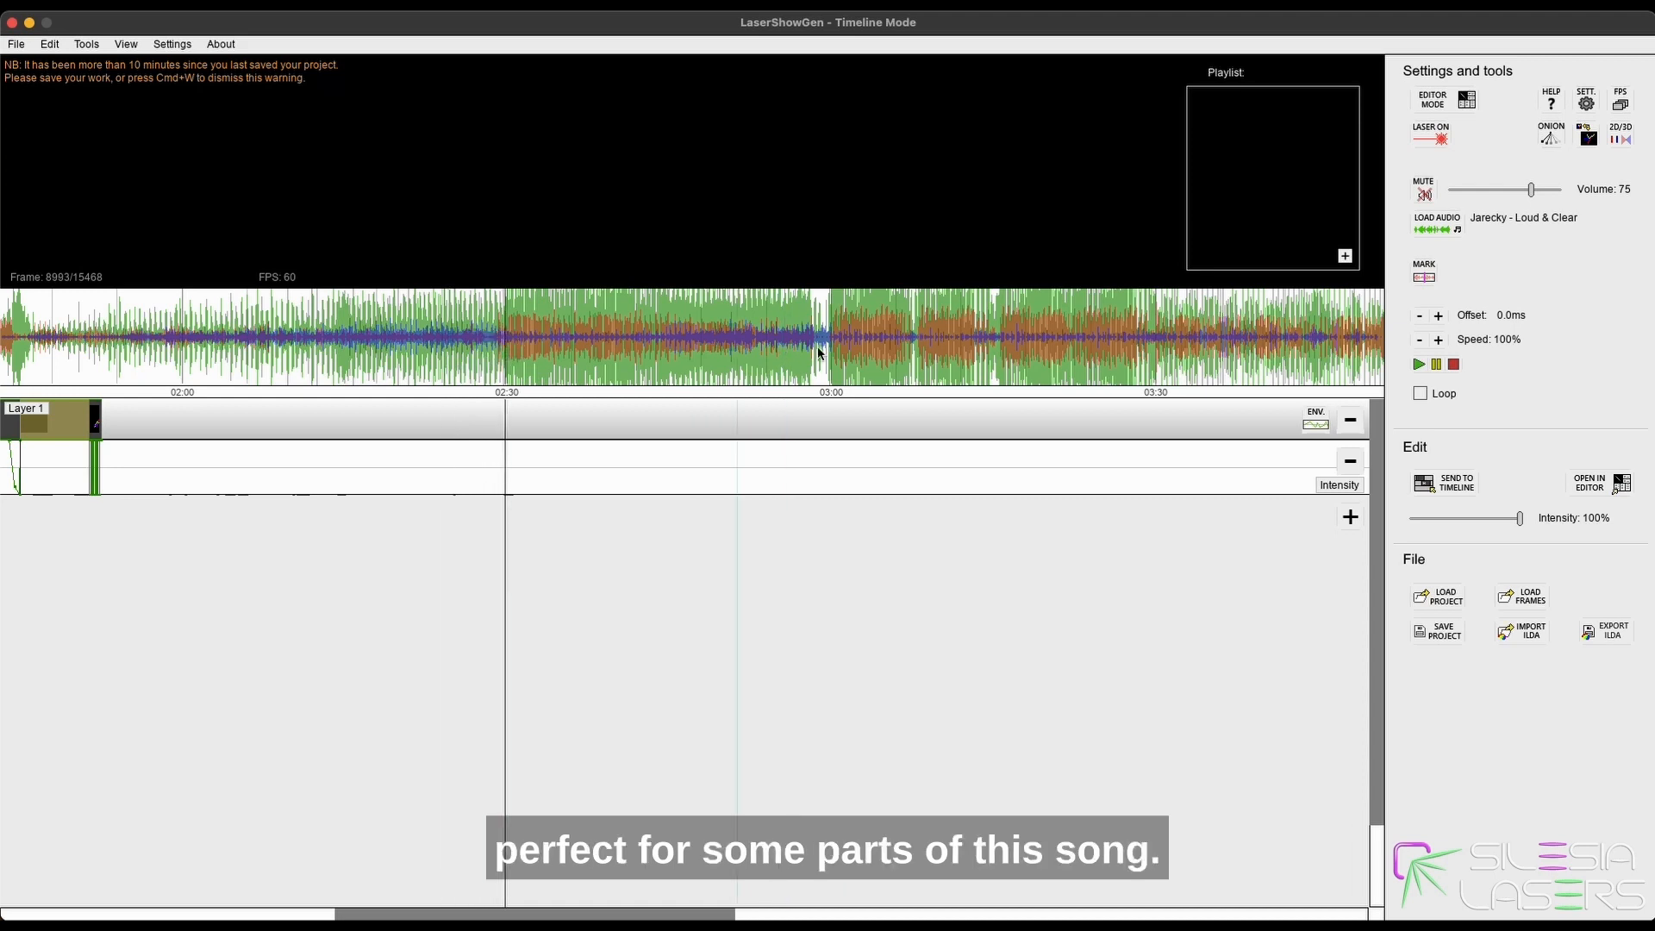
pyautogui.scroll(-5, 797, 354)
pyautogui.scroll(-5, 685, 376)
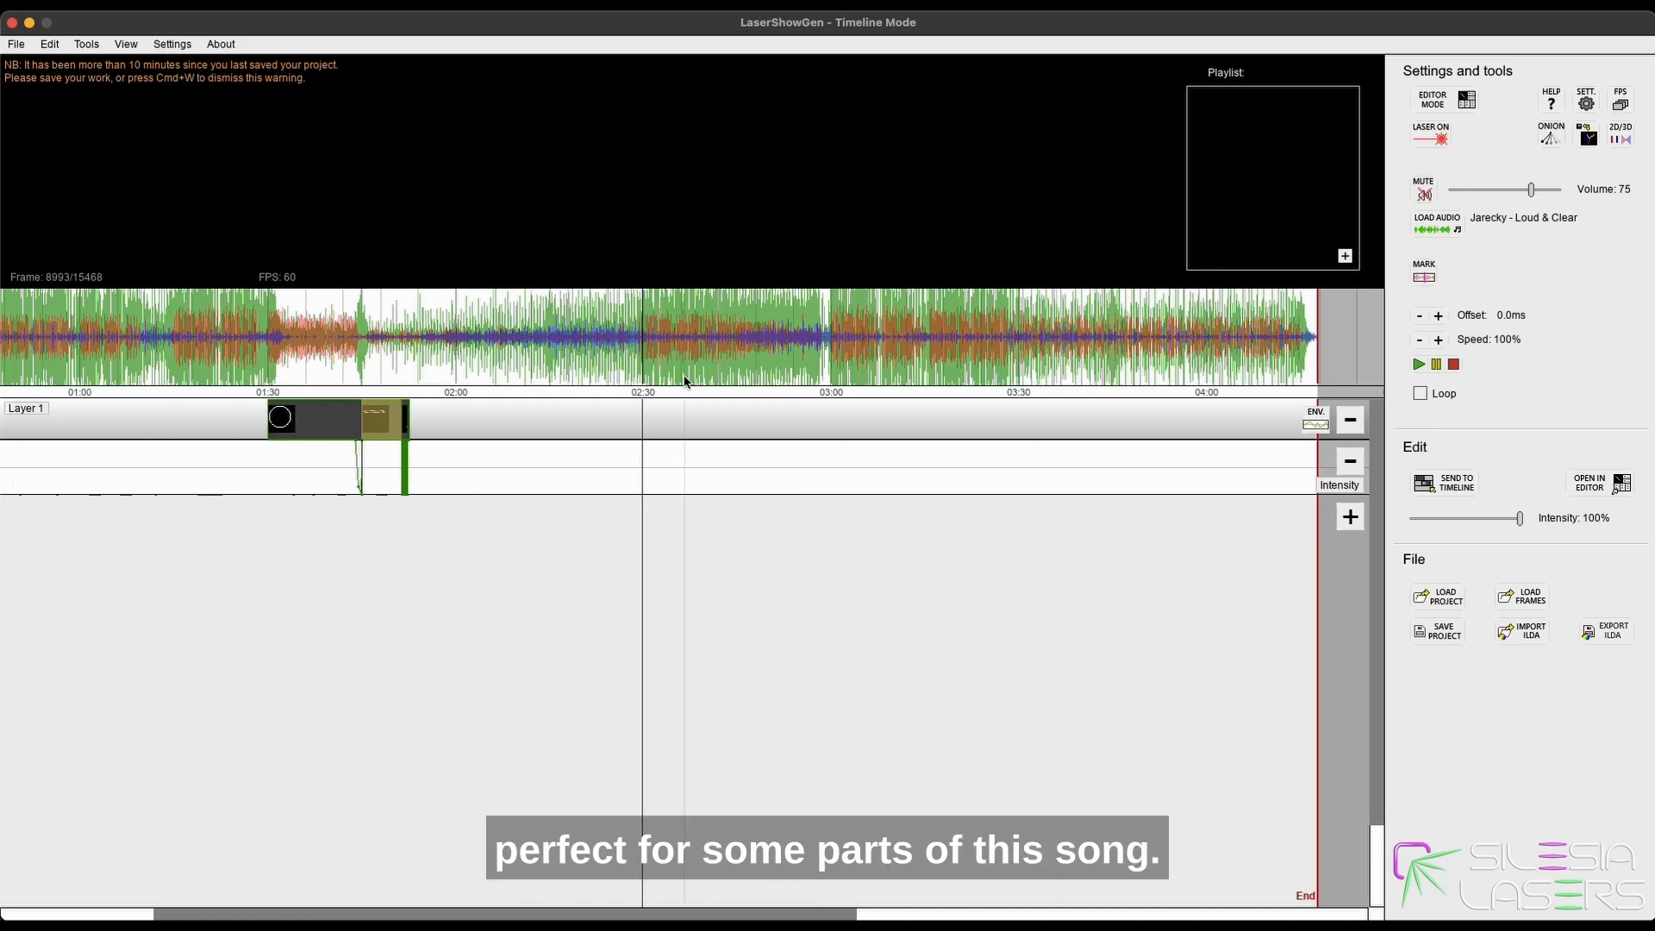
pyautogui.scroll(-2, 117, 384)
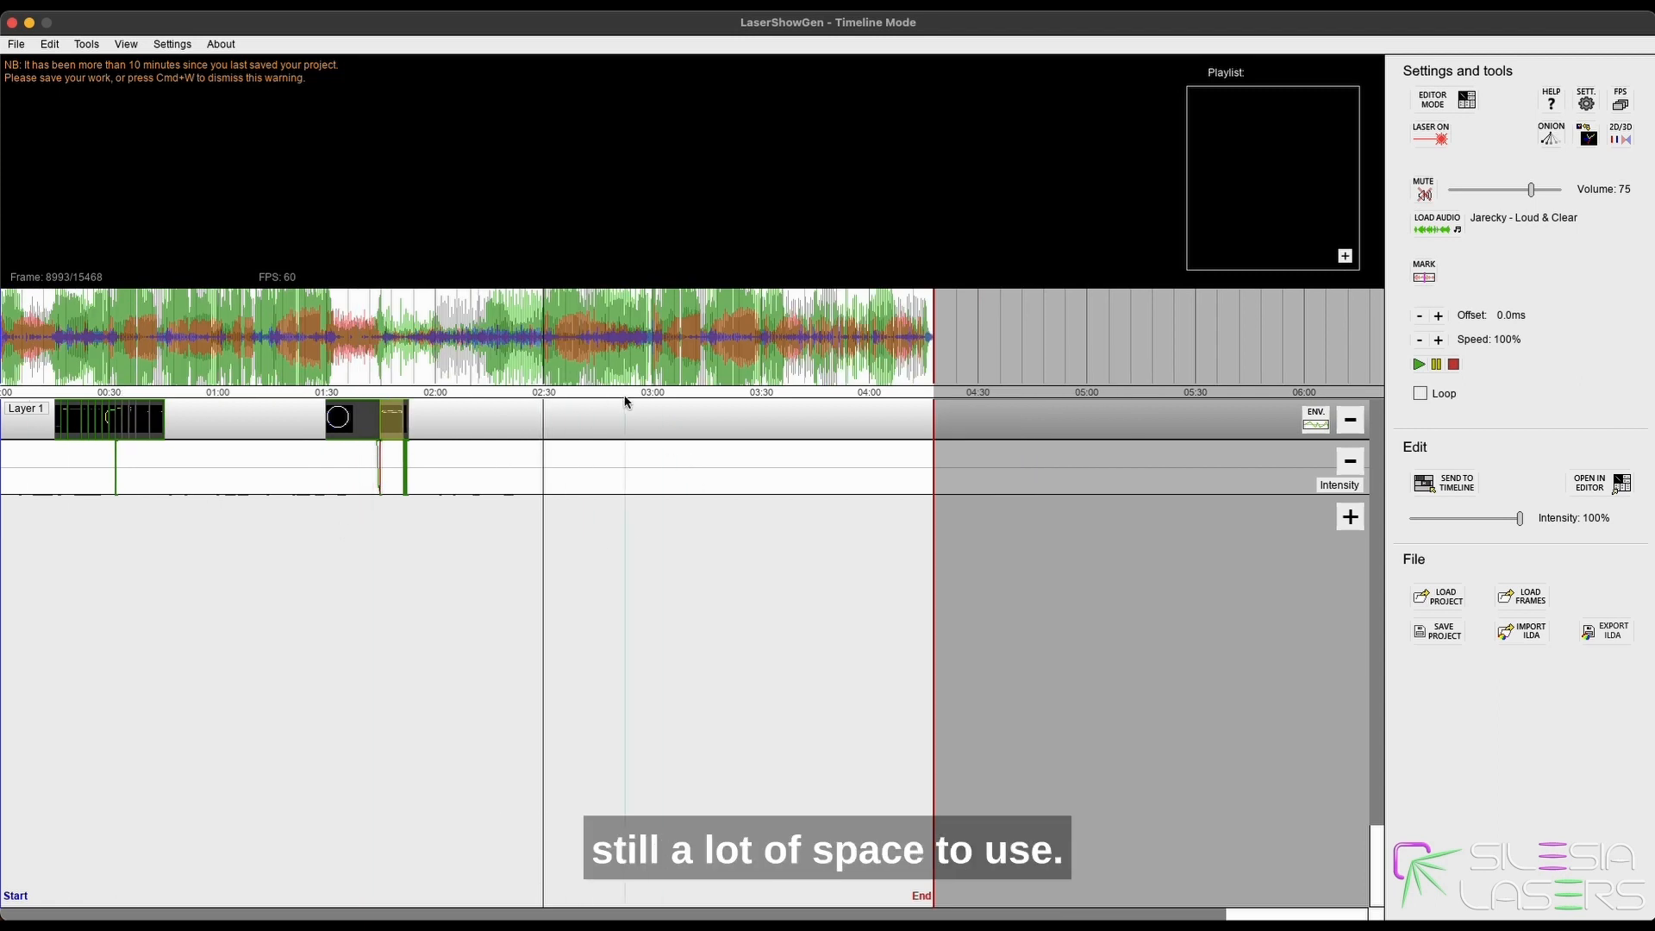
pyautogui.scroll(3, 626, 346)
pyautogui.scroll(1, 626, 345)
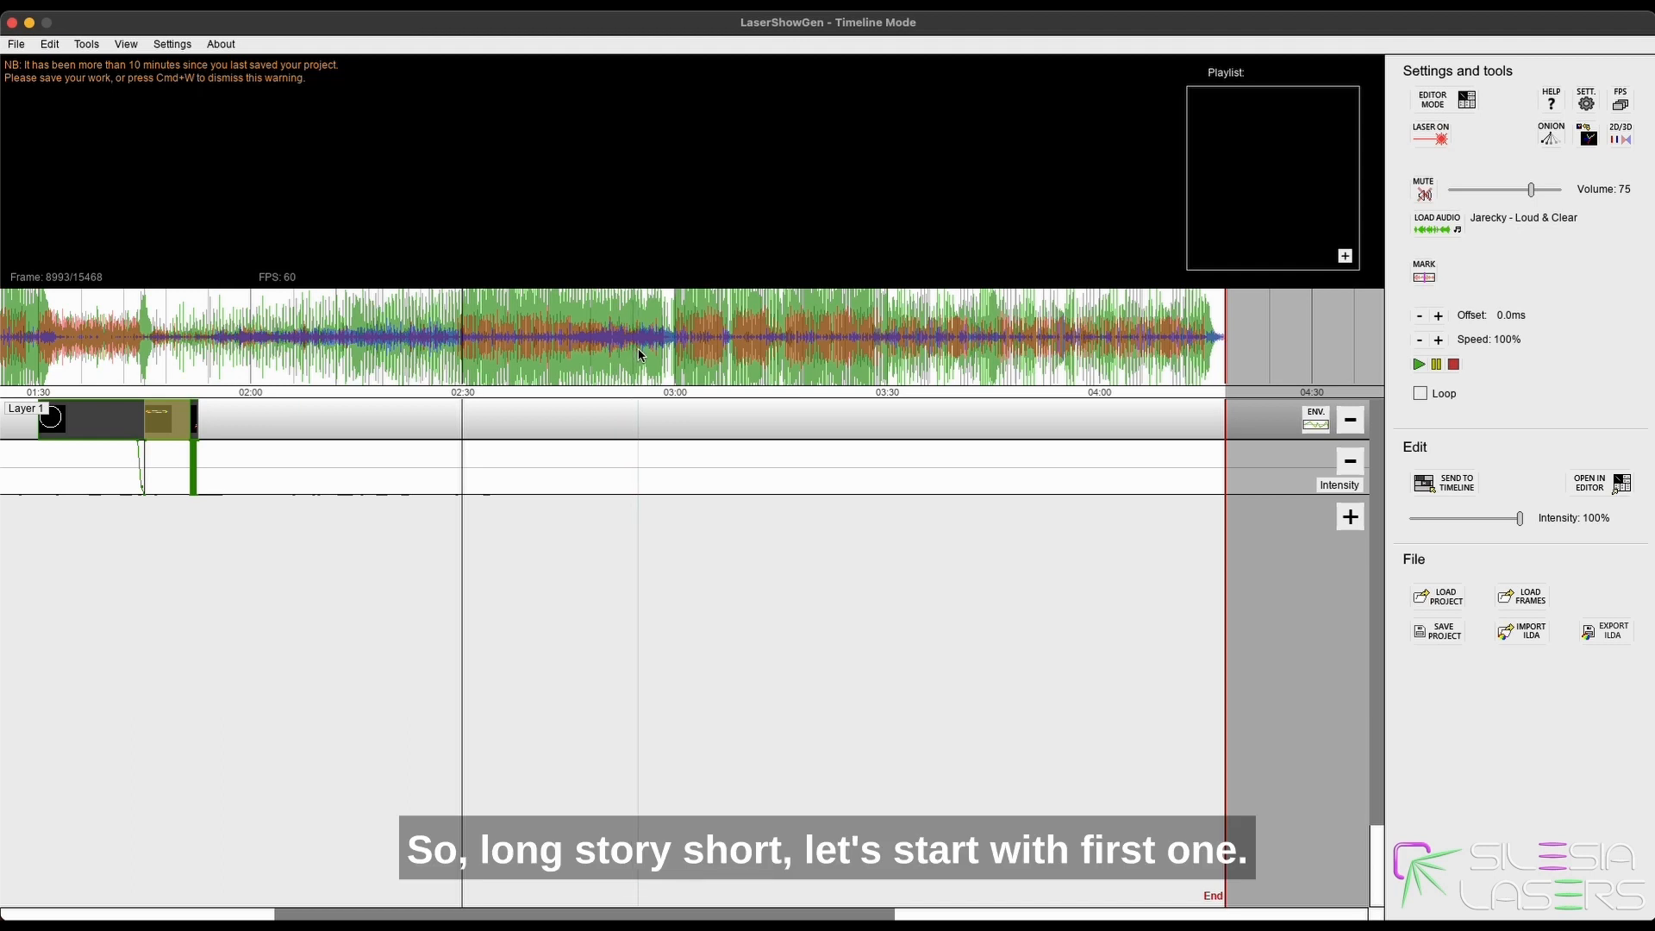
pyautogui.scroll(2, 645, 357)
pyautogui.scroll(3, 657, 357)
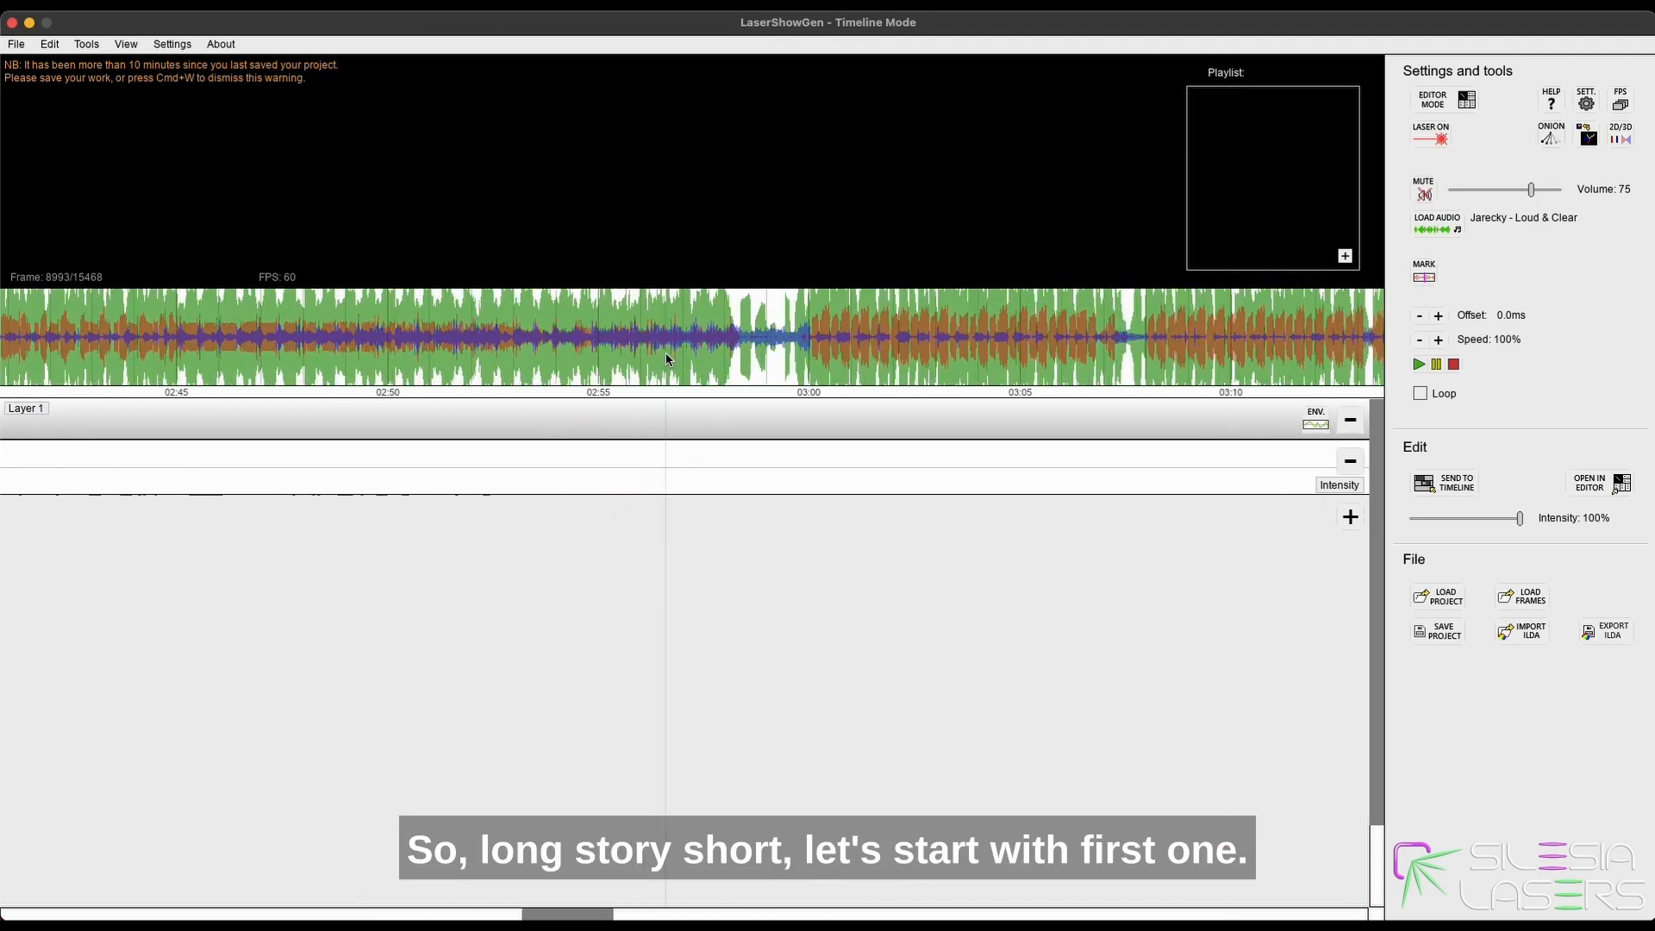
# Play the build-up section just before 03:00 from several positions to find where it begins.
pyautogui.moveTo(648, 358)
pyautogui.mouseDown()
pyautogui.moveTo(700, 354)
pyautogui.moveTo(618, 351)
pyautogui.moveTo(641, 349)
pyautogui.mouseUp()
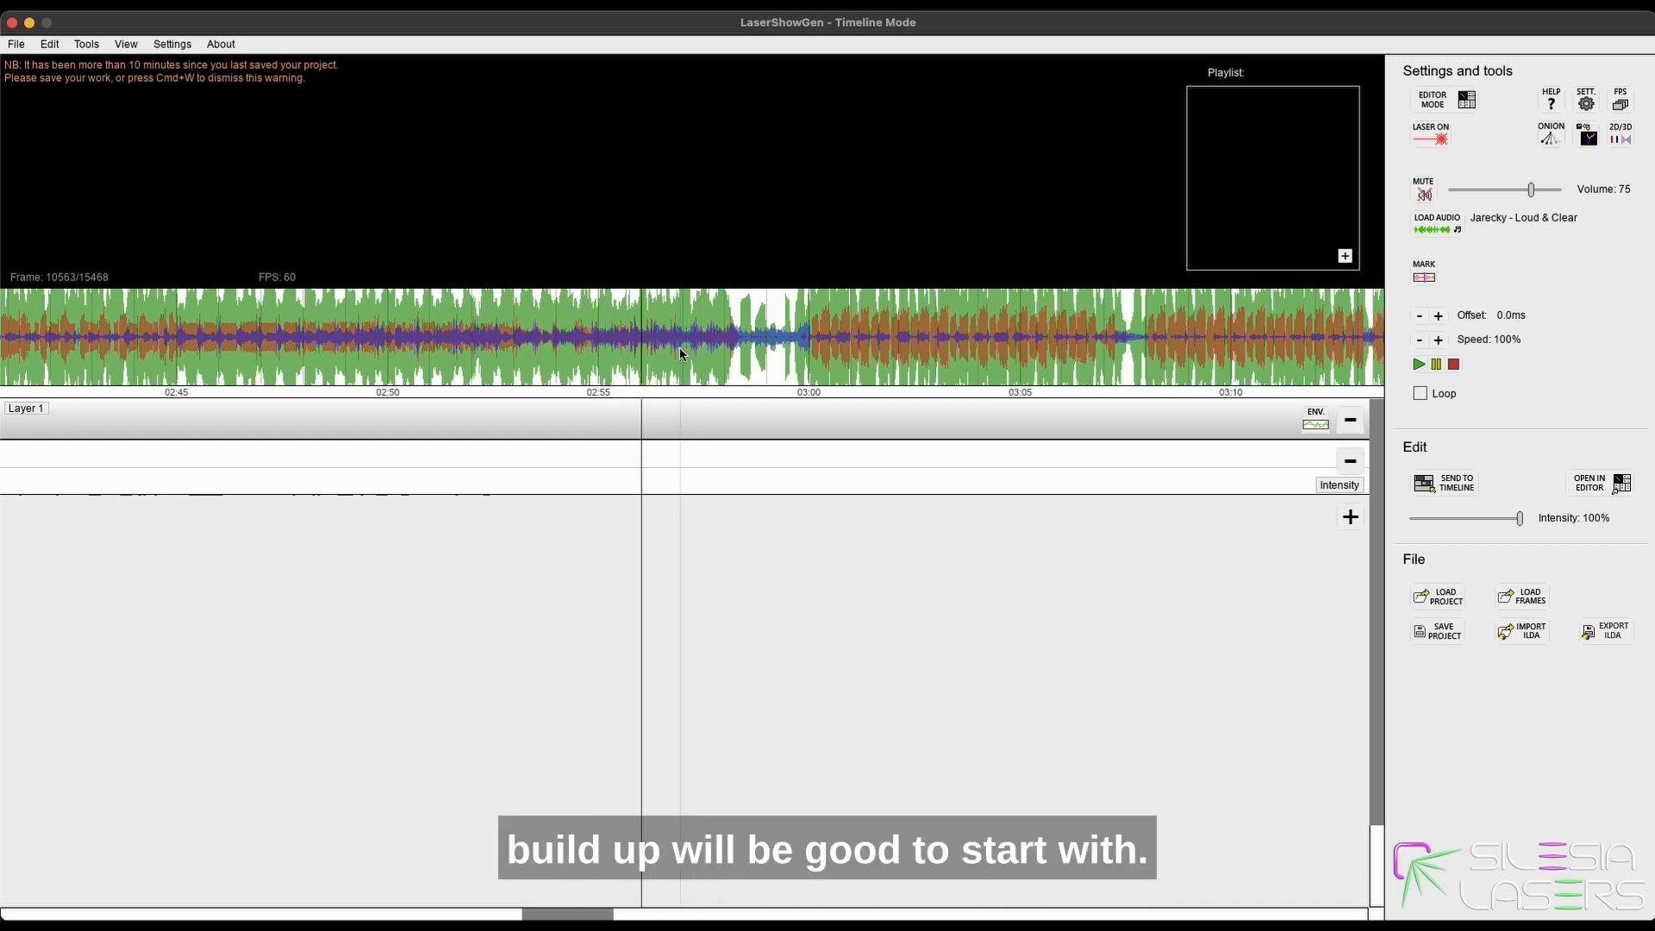
pyautogui.scroll(2, 668, 360)
pyautogui.click(362, 341)
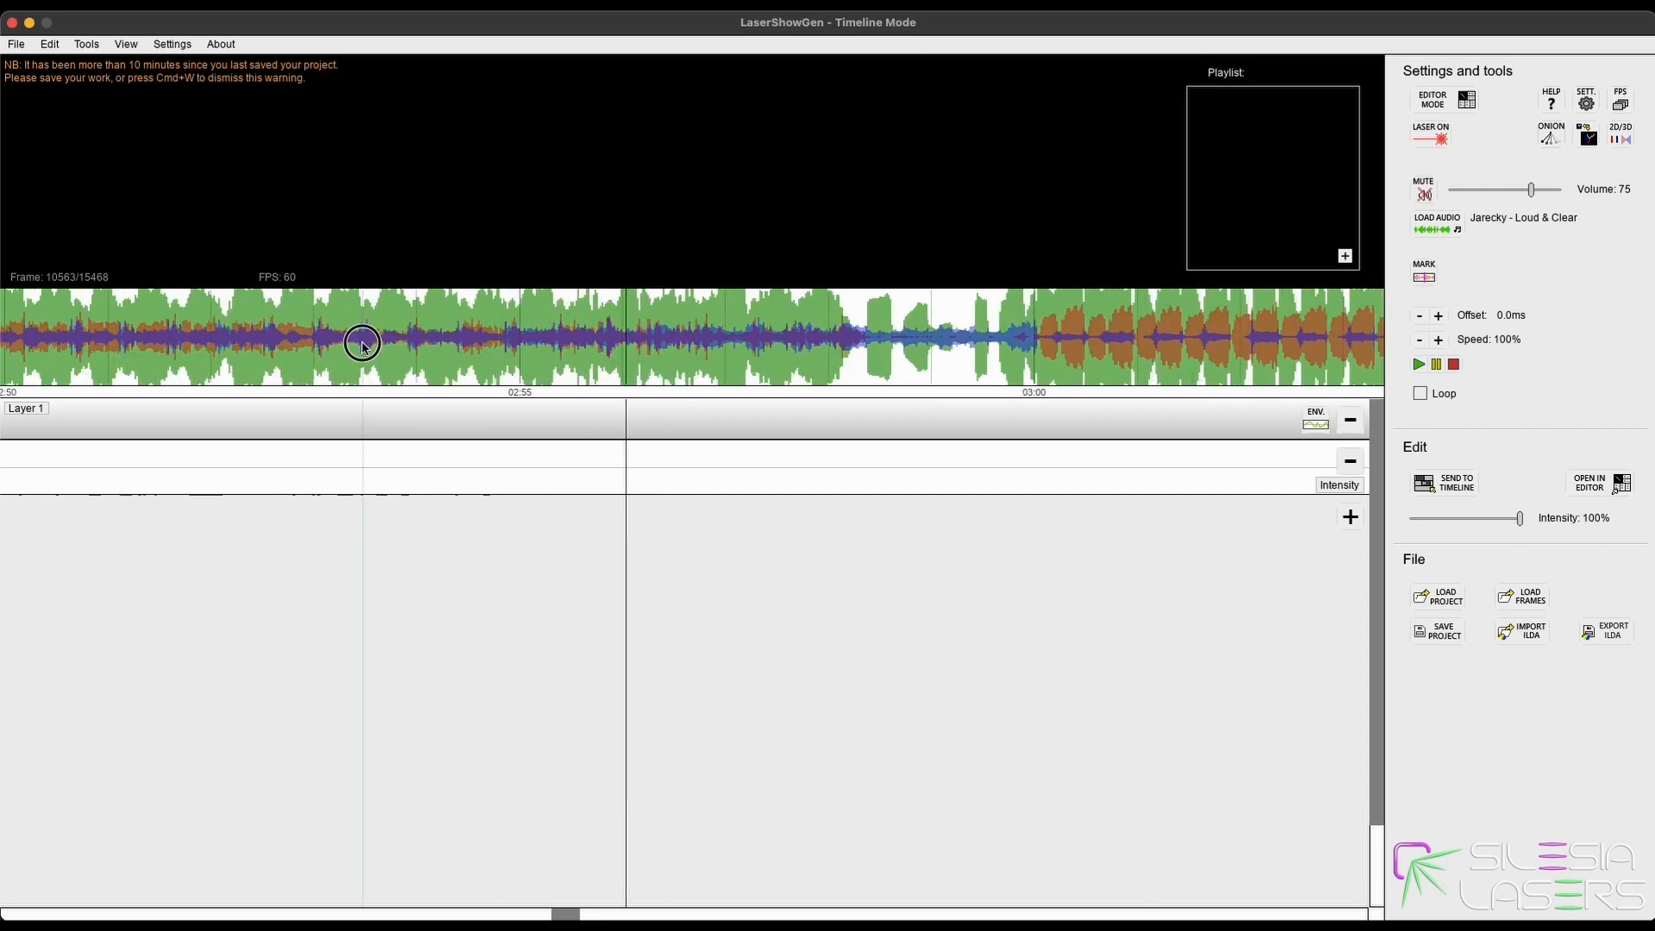
pyautogui.scroll(-1, 404, 358)
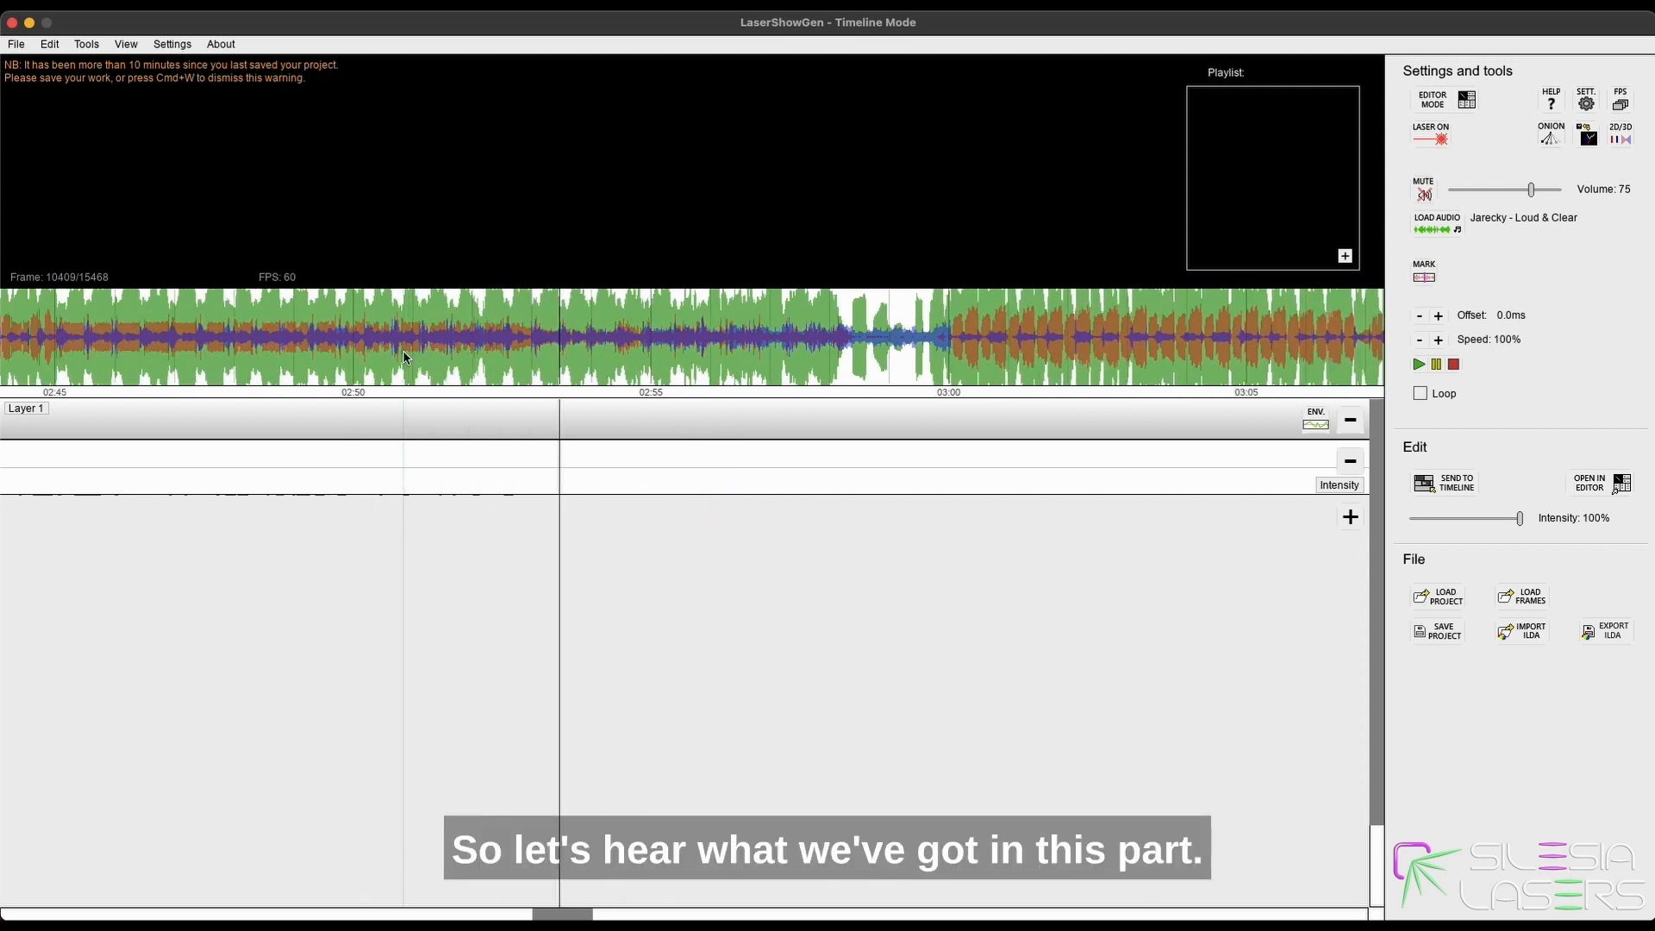
pyautogui.scroll(-1, 387, 360)
pyautogui.click(379, 371)
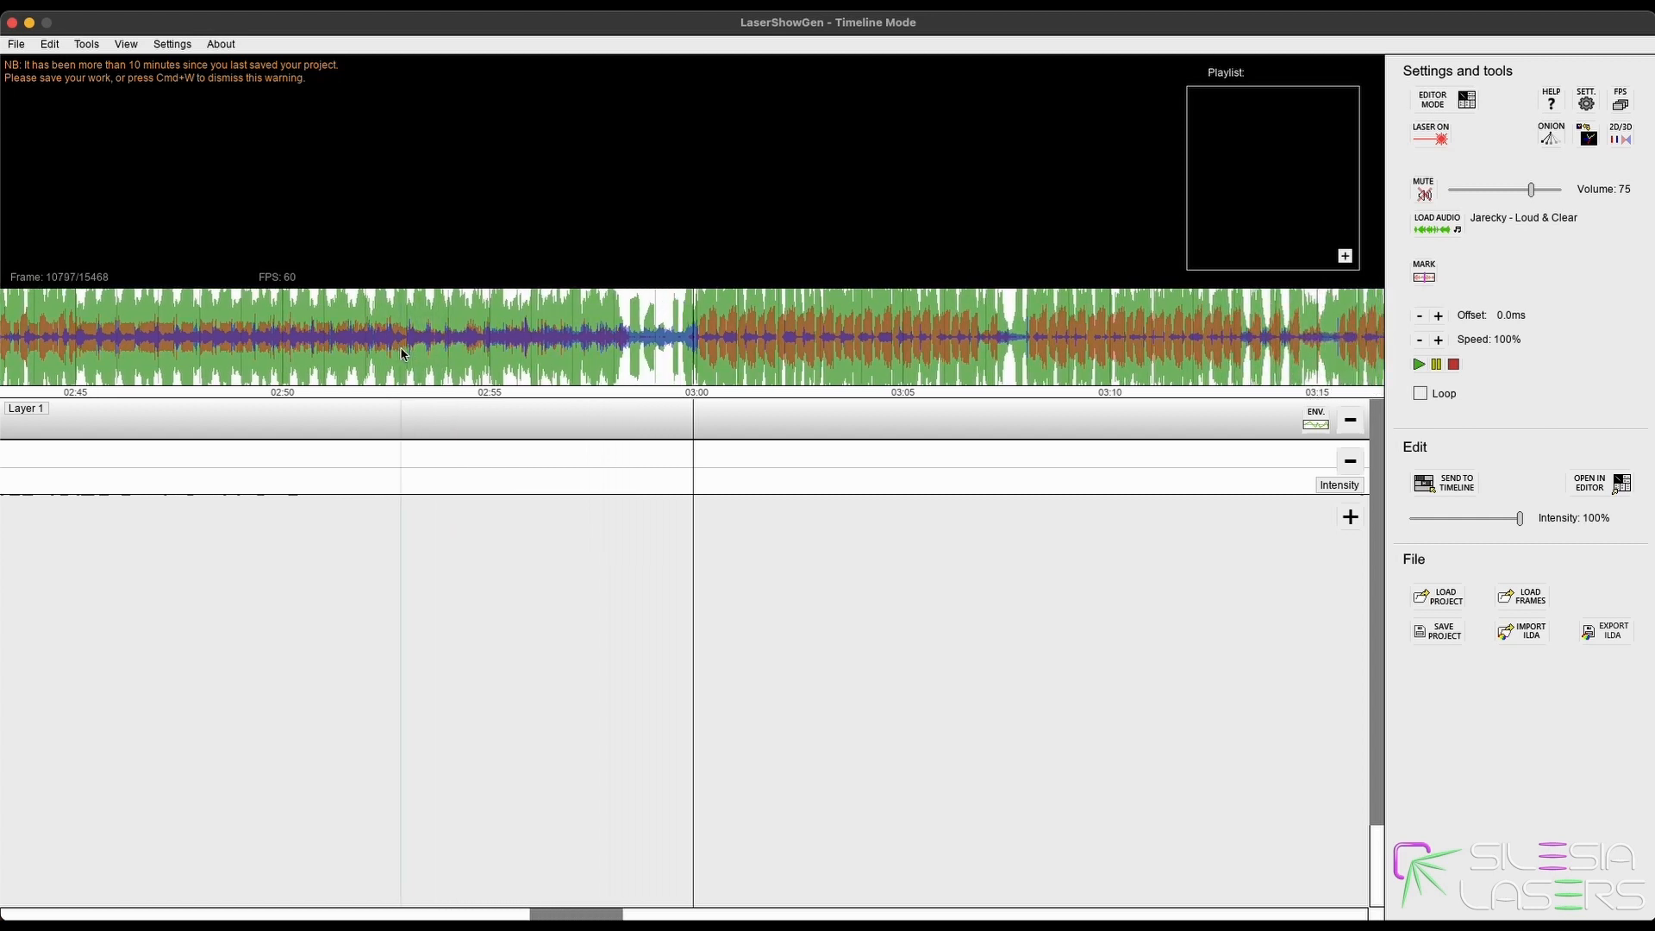
pyautogui.click(354, 345)
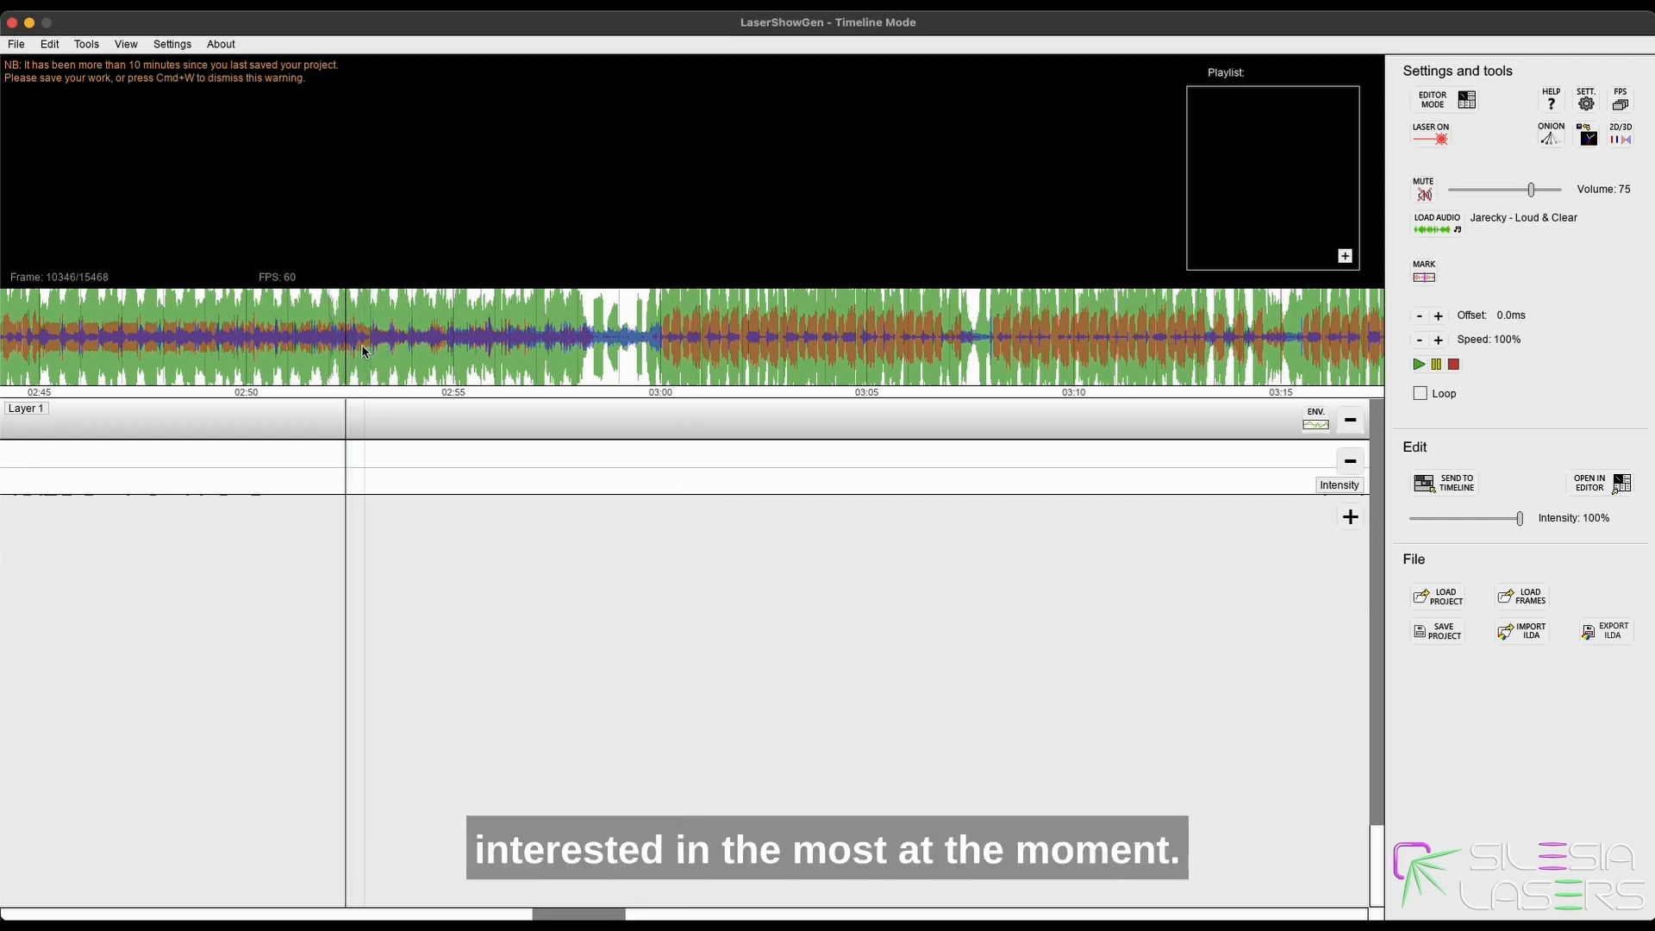
pyautogui.moveTo(297, 350); pyautogui.dragTo(336, 353)
pyautogui.click(355, 341)
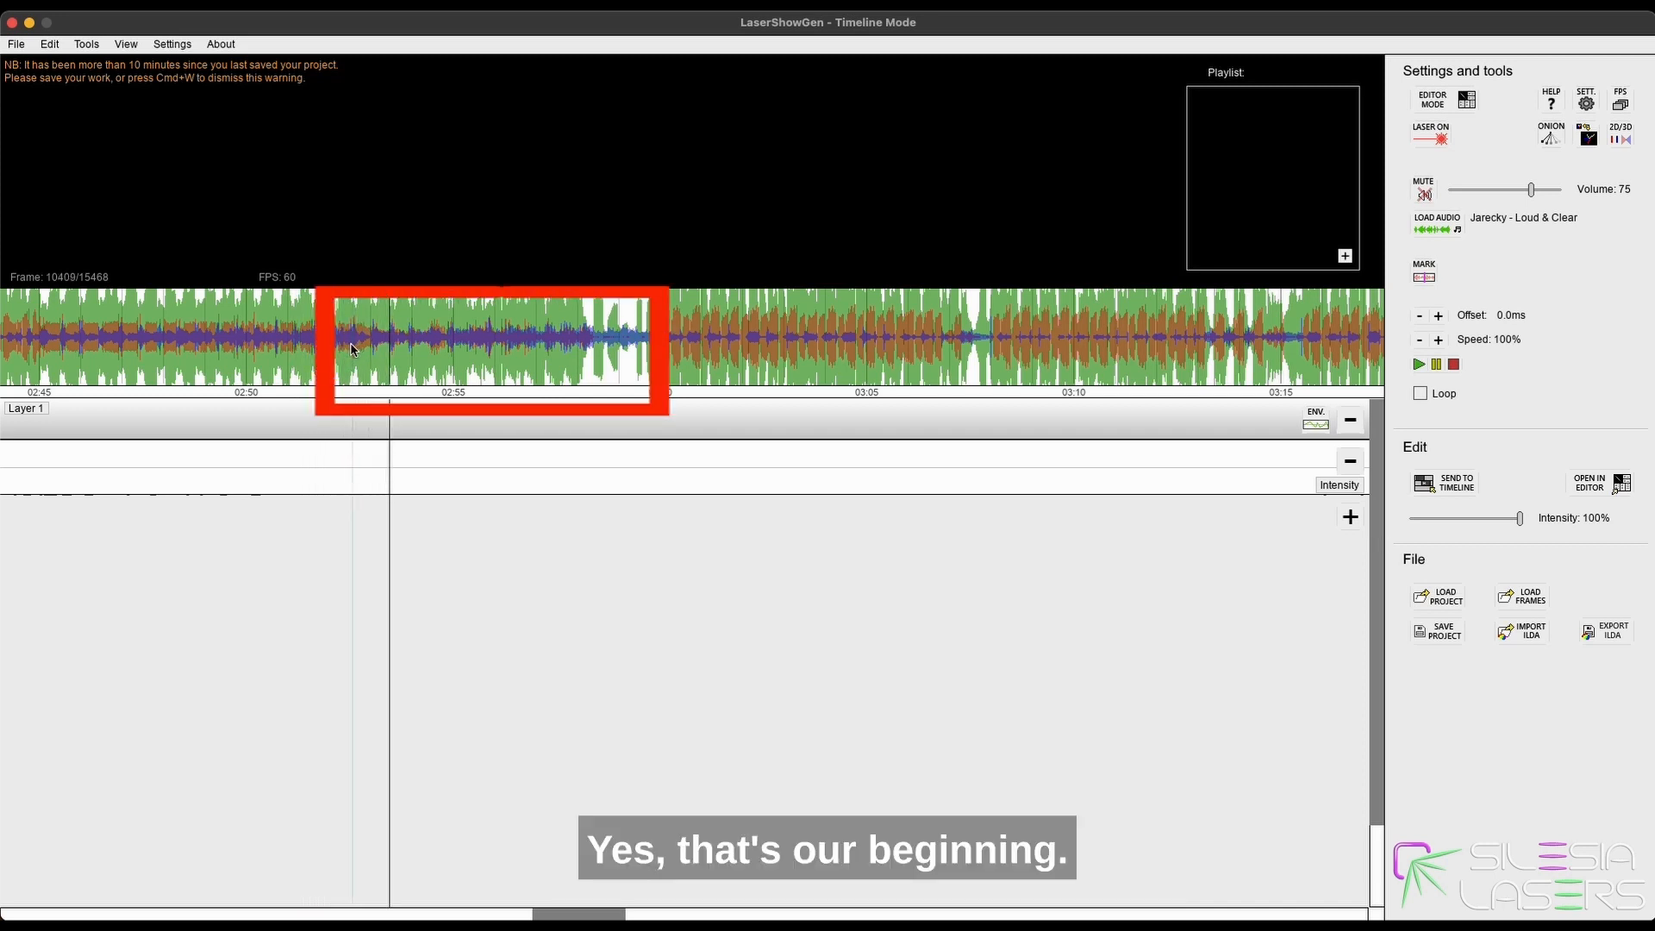
# Place the playhead at frame 10356, where the build-up begins, and set the Layer 1 insertion marker at that frame.
pyautogui.scroll(3, 357, 347)
pyautogui.click(358, 351)
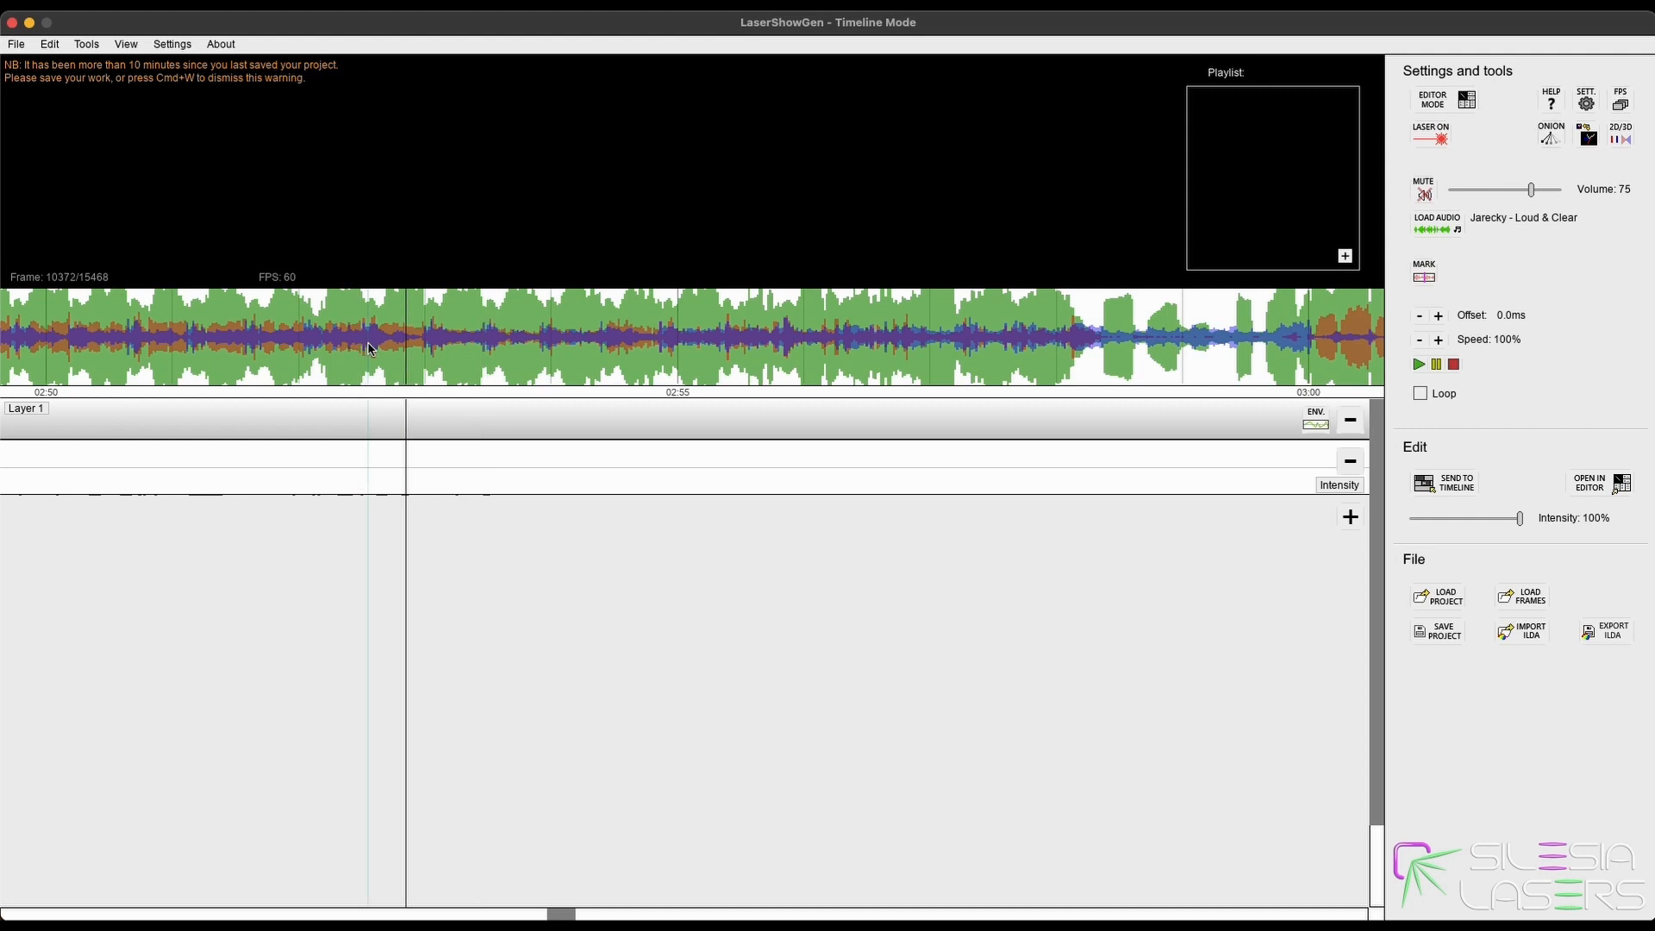
pyautogui.click(370, 348)
pyautogui.click(373, 348)
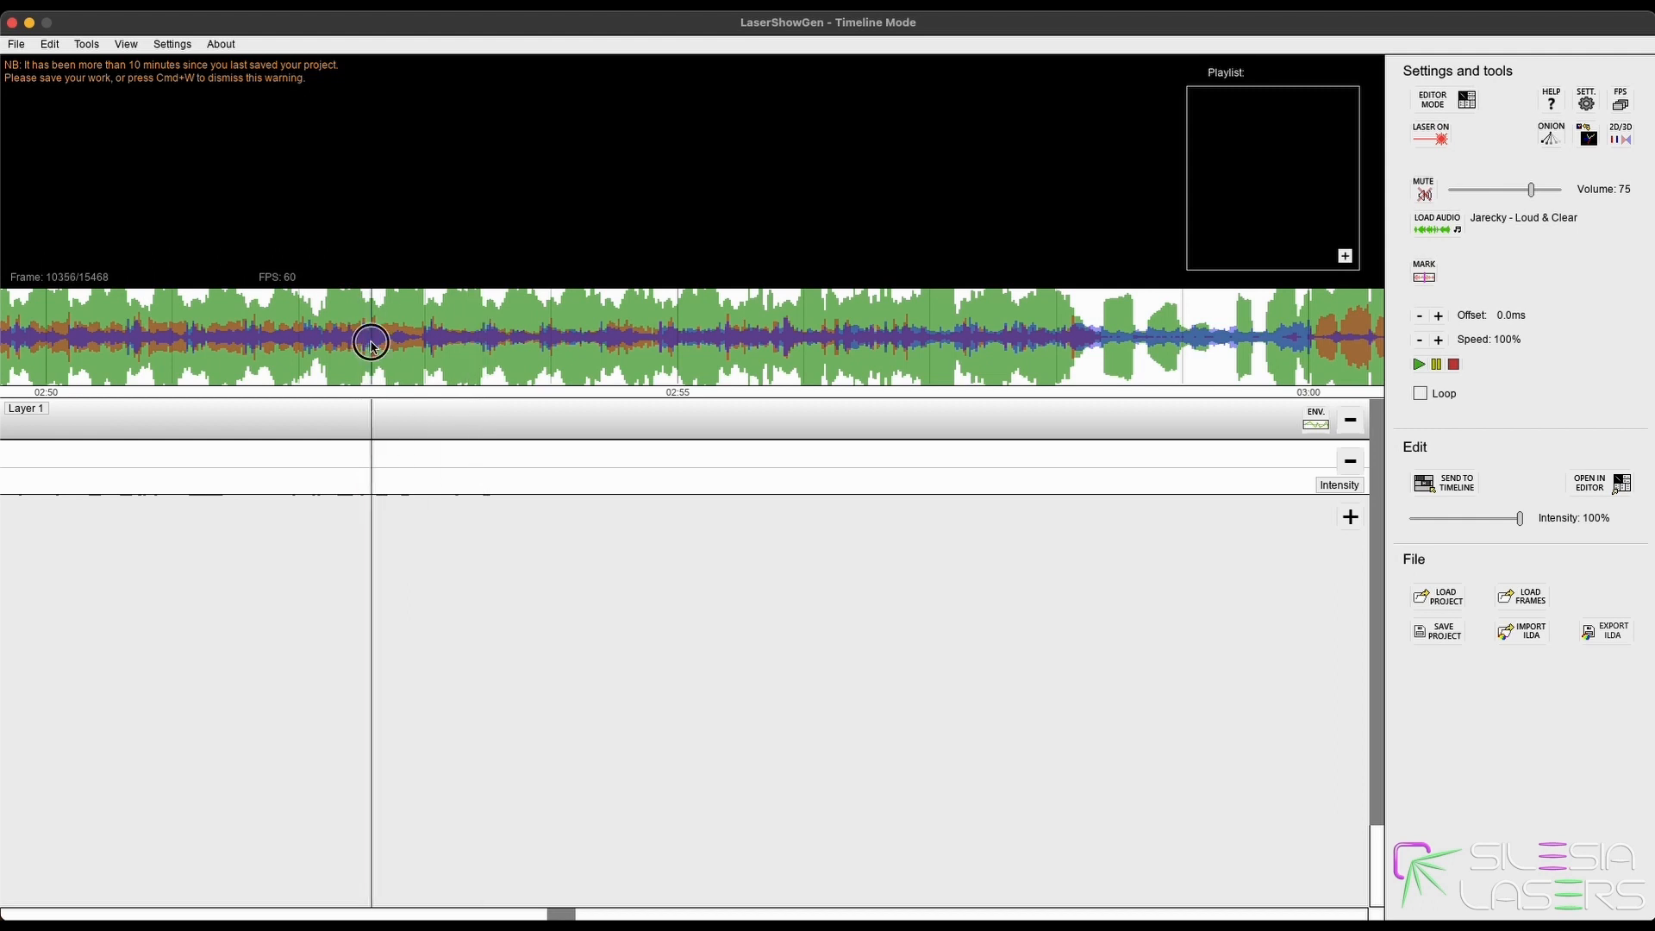
pyautogui.scroll(3, 380, 345)
pyautogui.click(385, 342)
pyautogui.scroll(4, 386, 342)
pyautogui.click(384, 344)
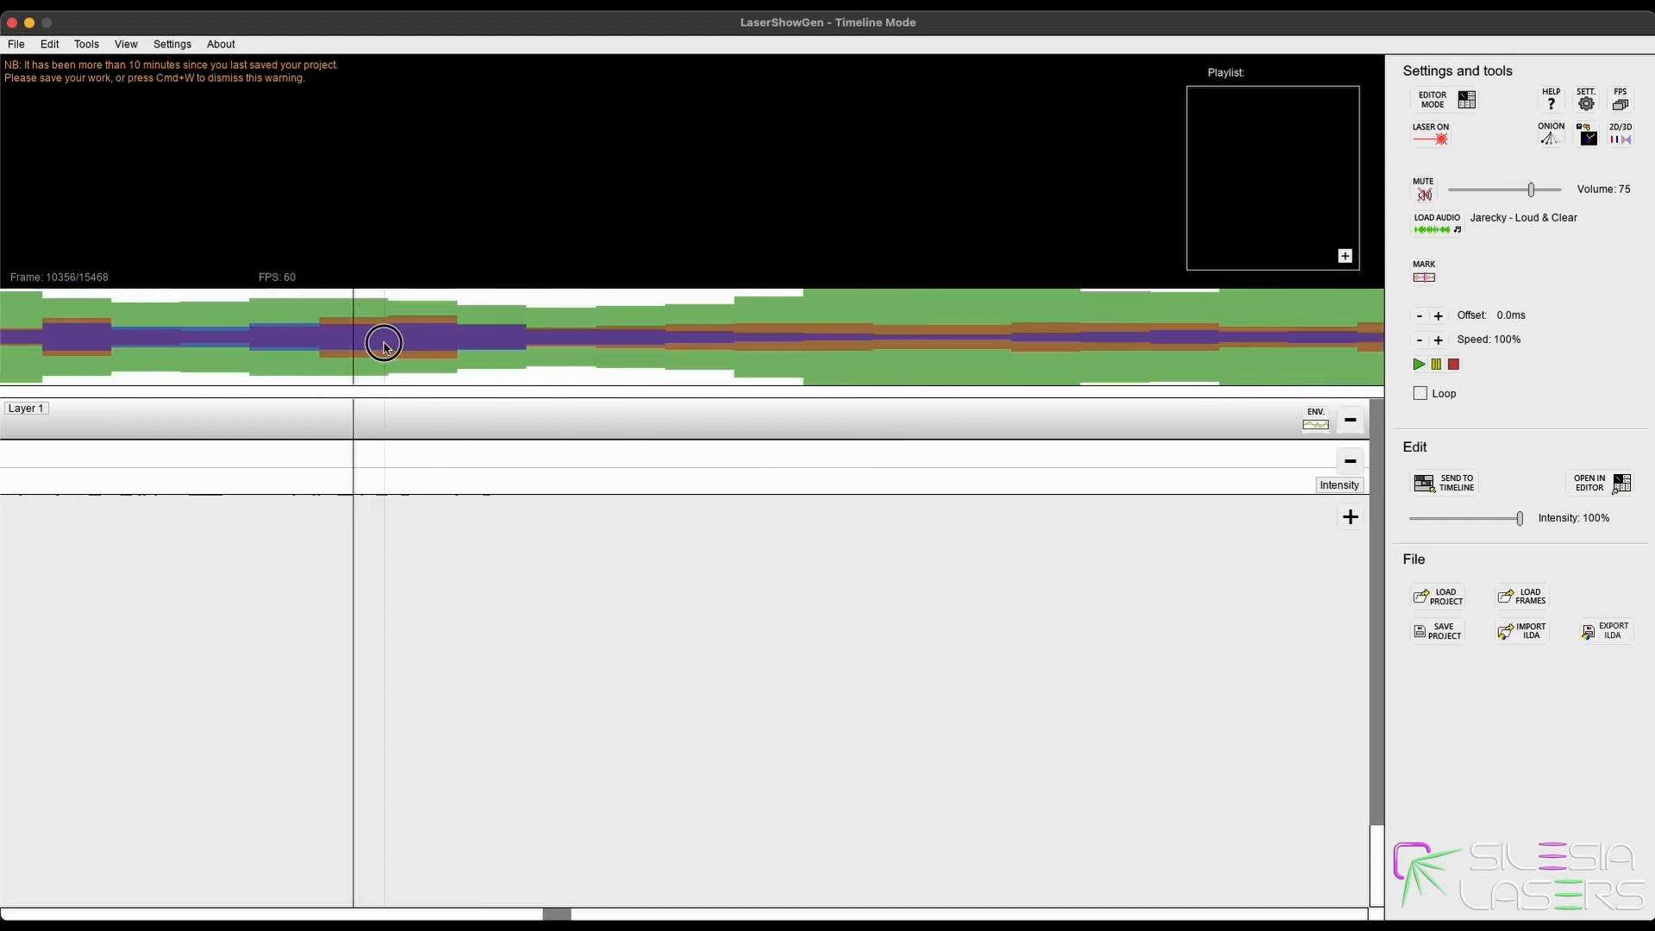
pyautogui.click(388, 436)
pyautogui.click(462, 417)
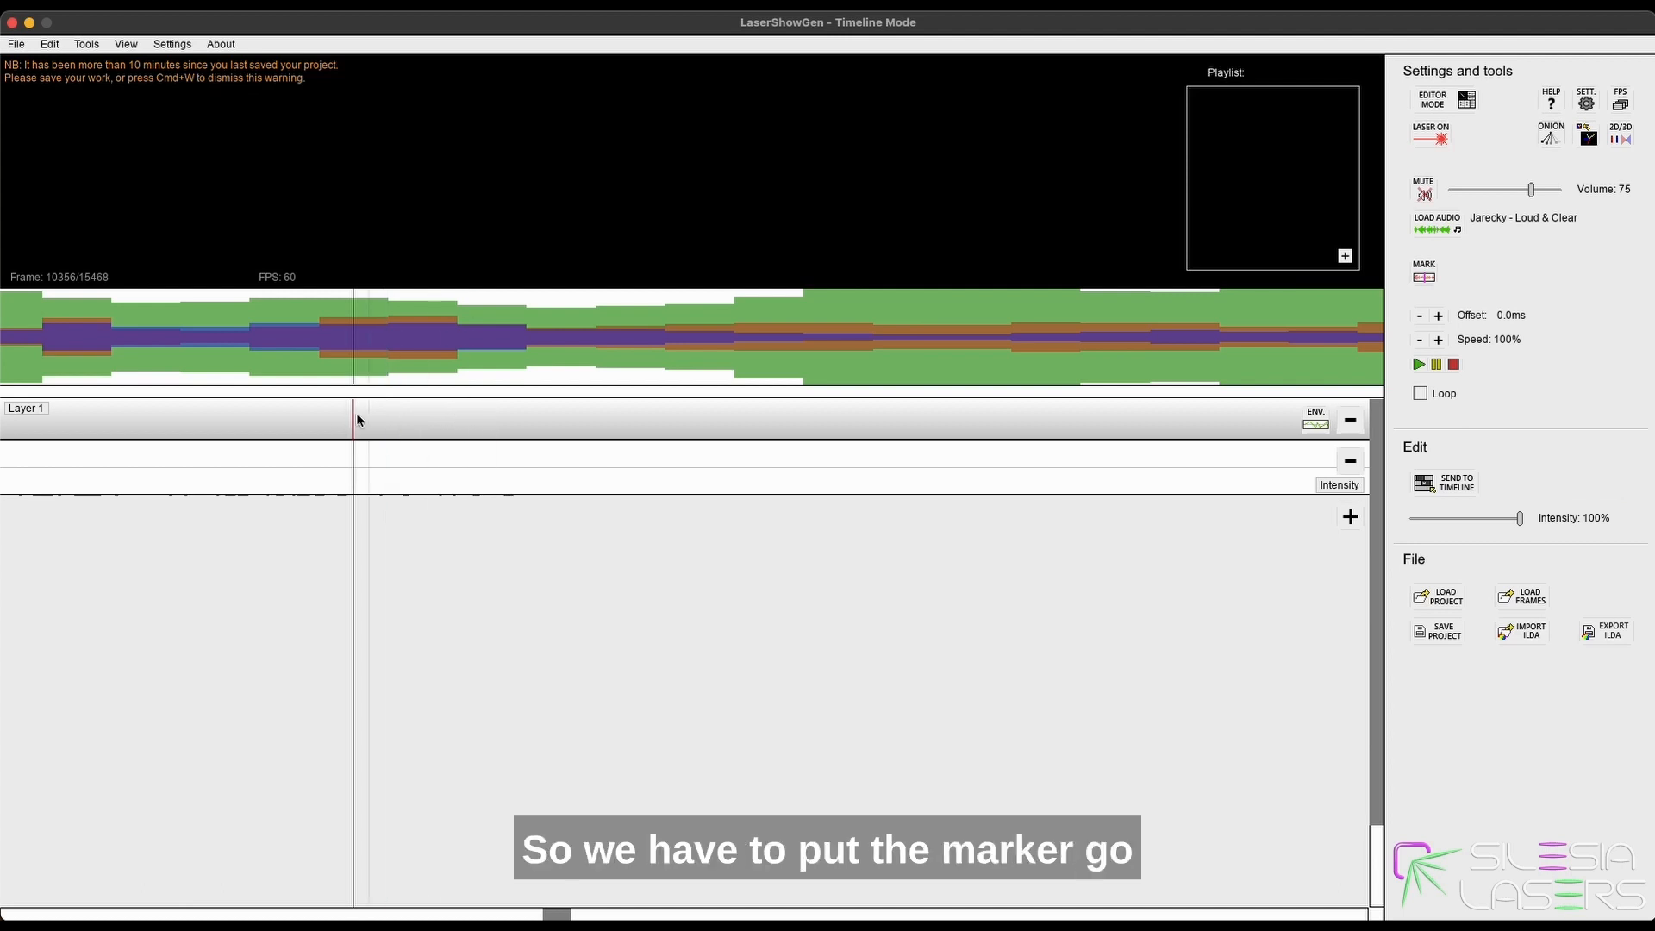
pyautogui.click(355, 419)
# Switch to Editor Mode and delete the existing animation from all frames.
pyautogui.click(1427, 105)
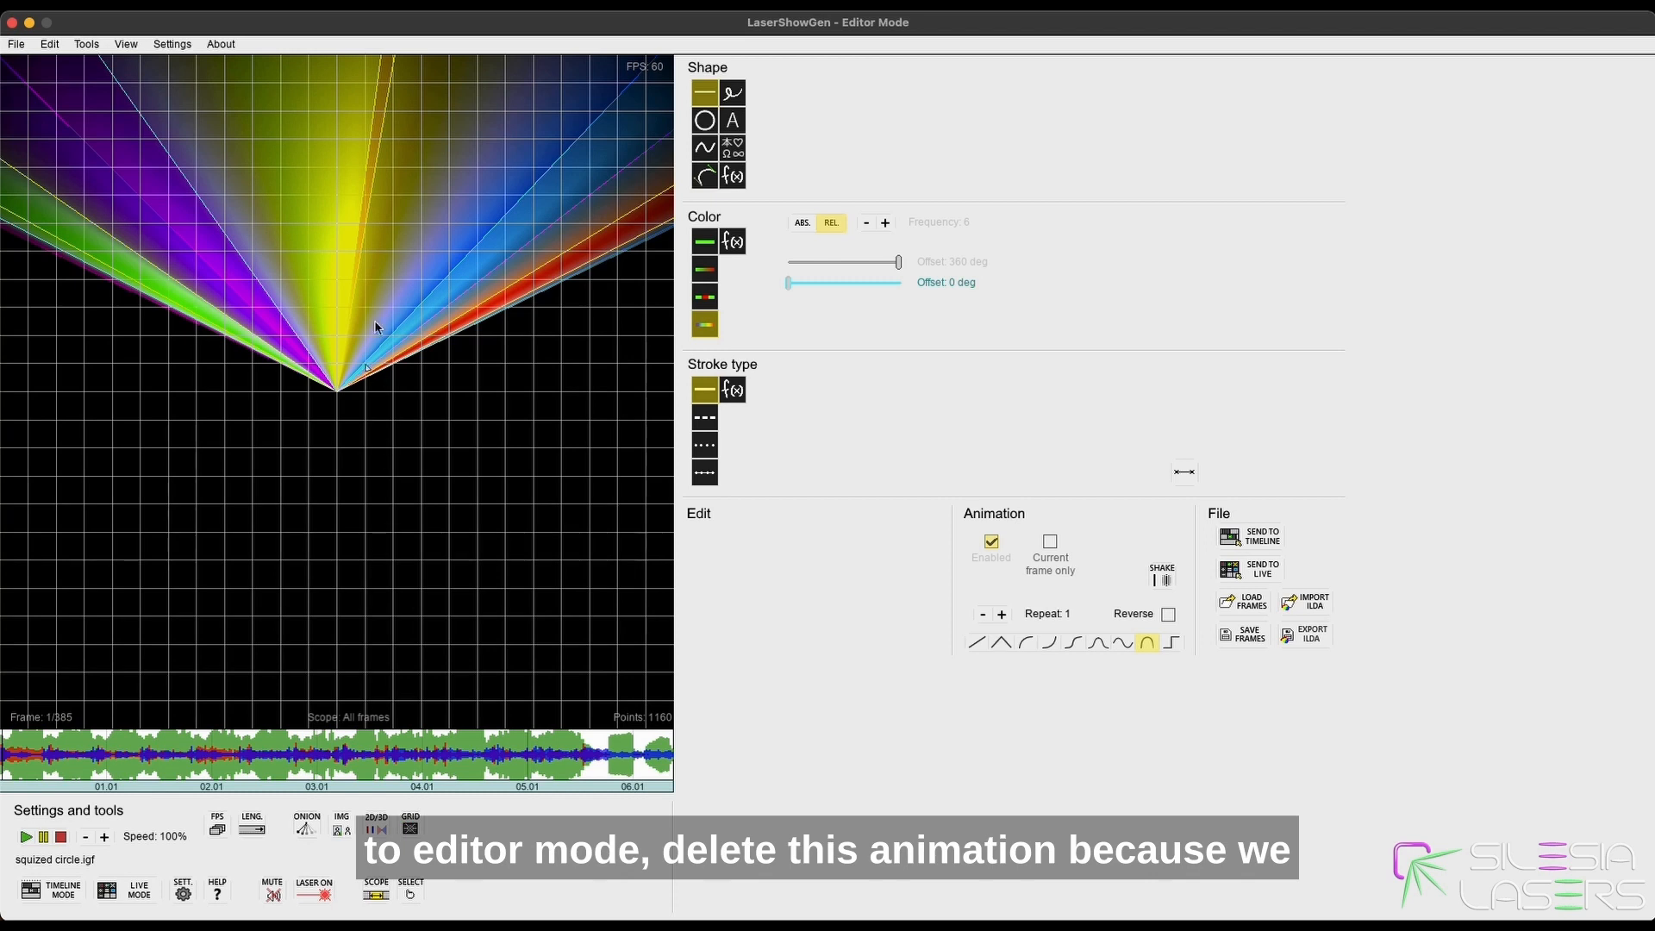
pyautogui.click(368, 265)
pyautogui.press('Delete')
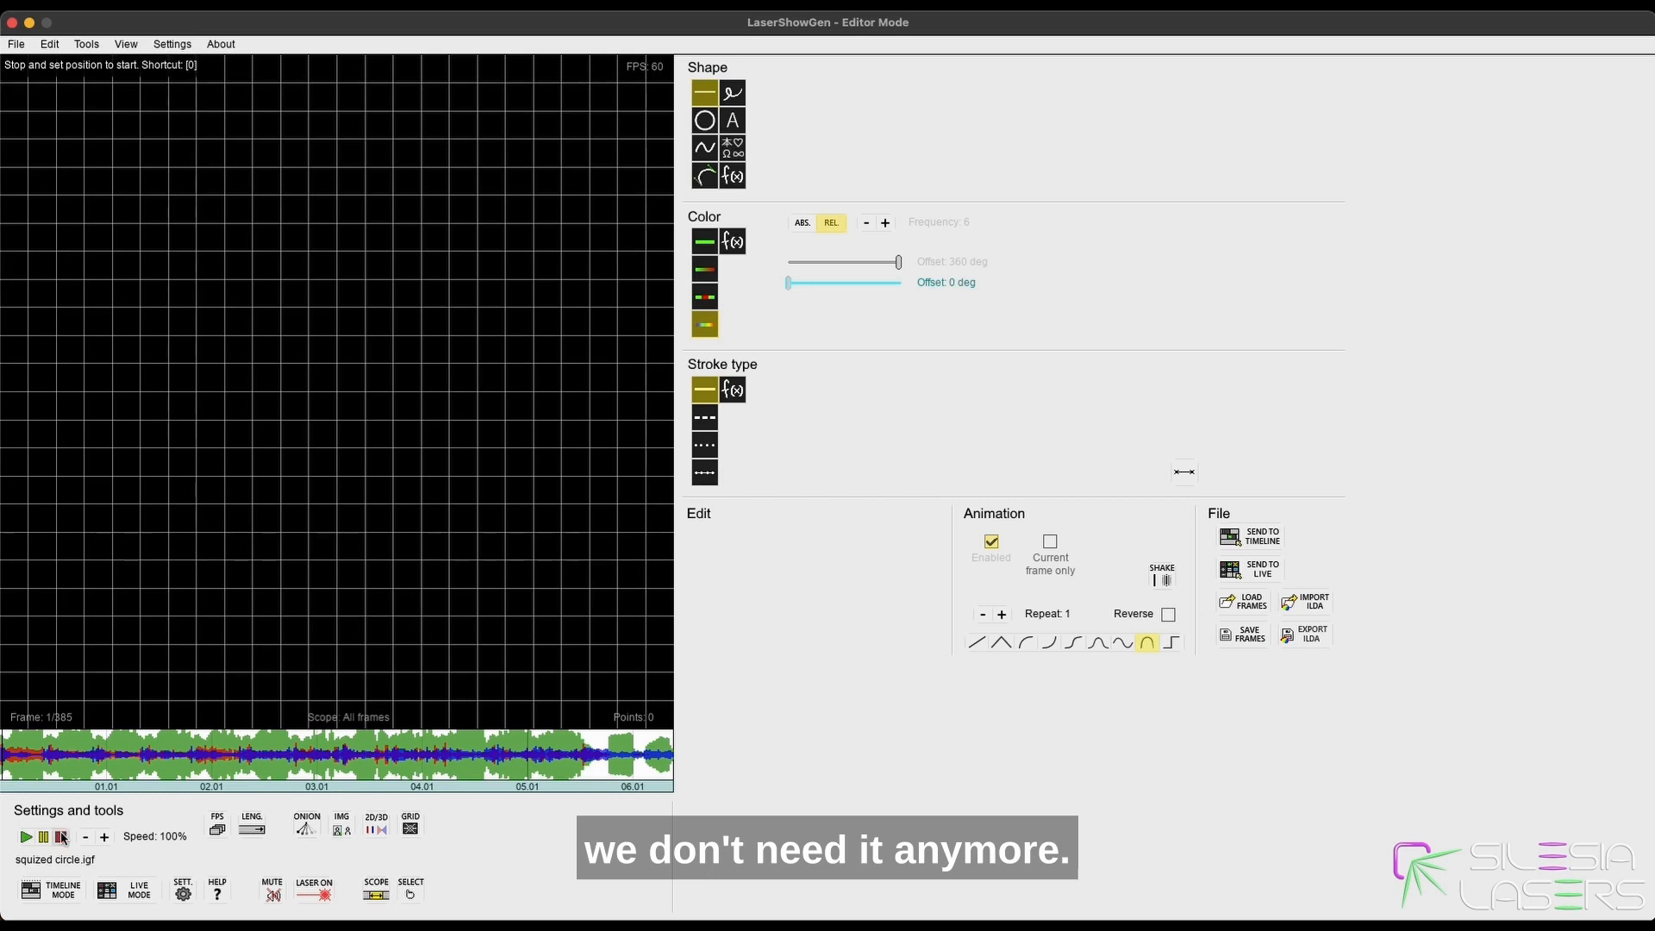
# Play the editor's audio excerpt and locate frame 335 as the end of the build-up before the quiet break.
pyautogui.click(31, 831)
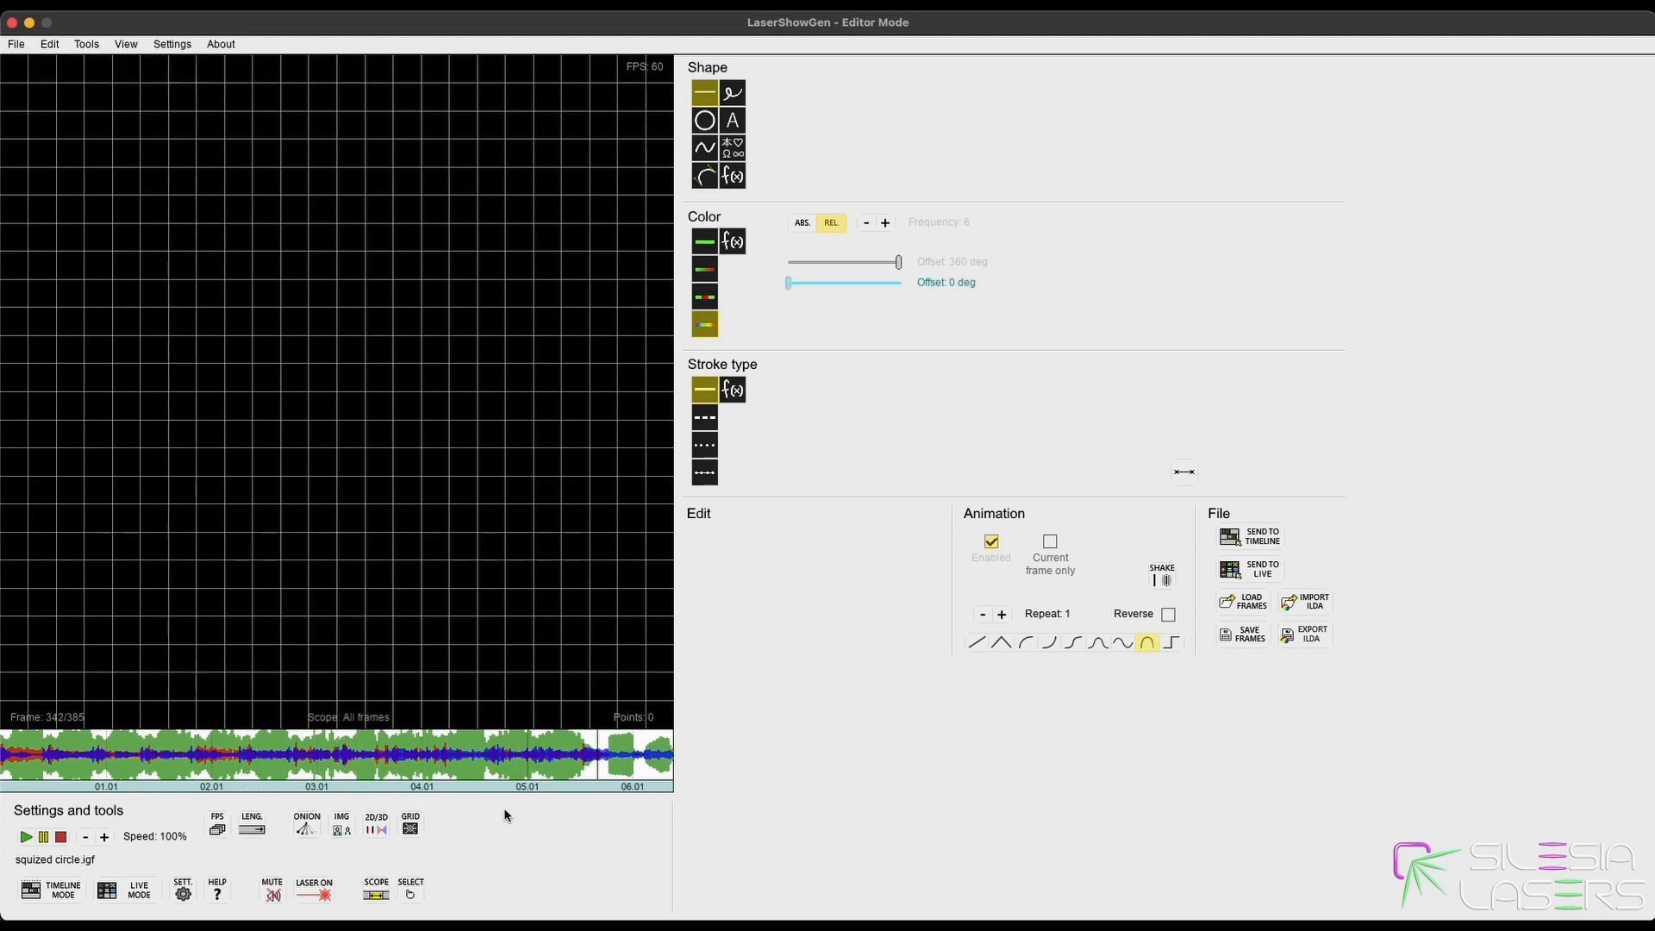
pyautogui.click(493, 765)
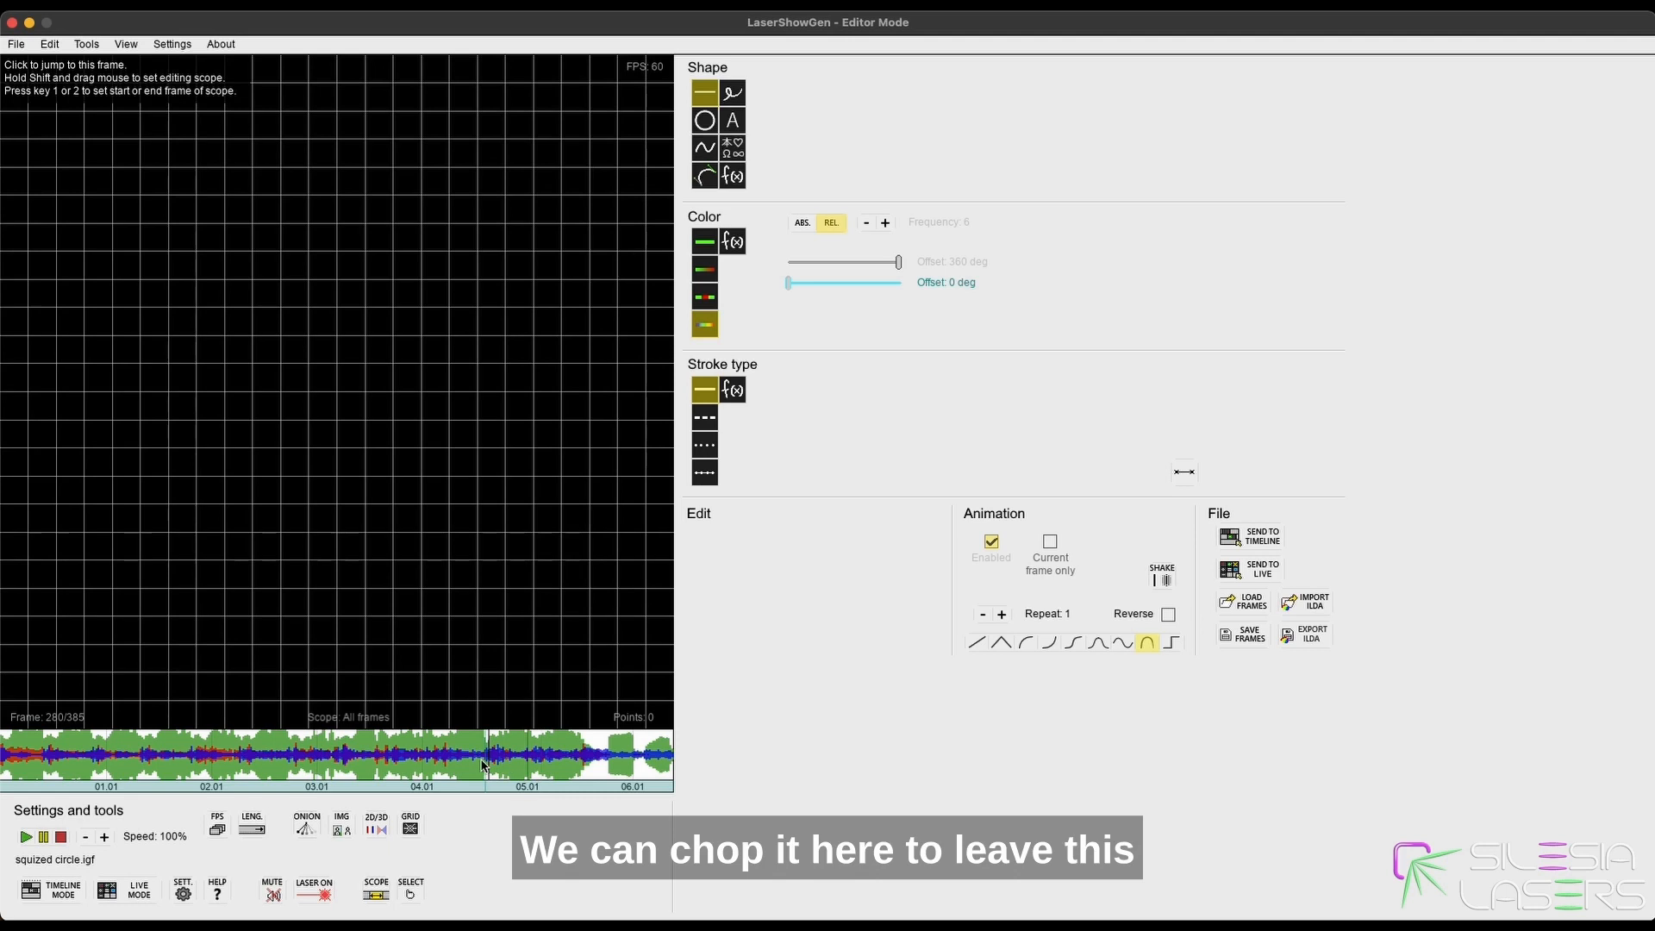
pyautogui.click(578, 762)
pyautogui.click(583, 759)
pyautogui.click(584, 758)
pyautogui.click(585, 757)
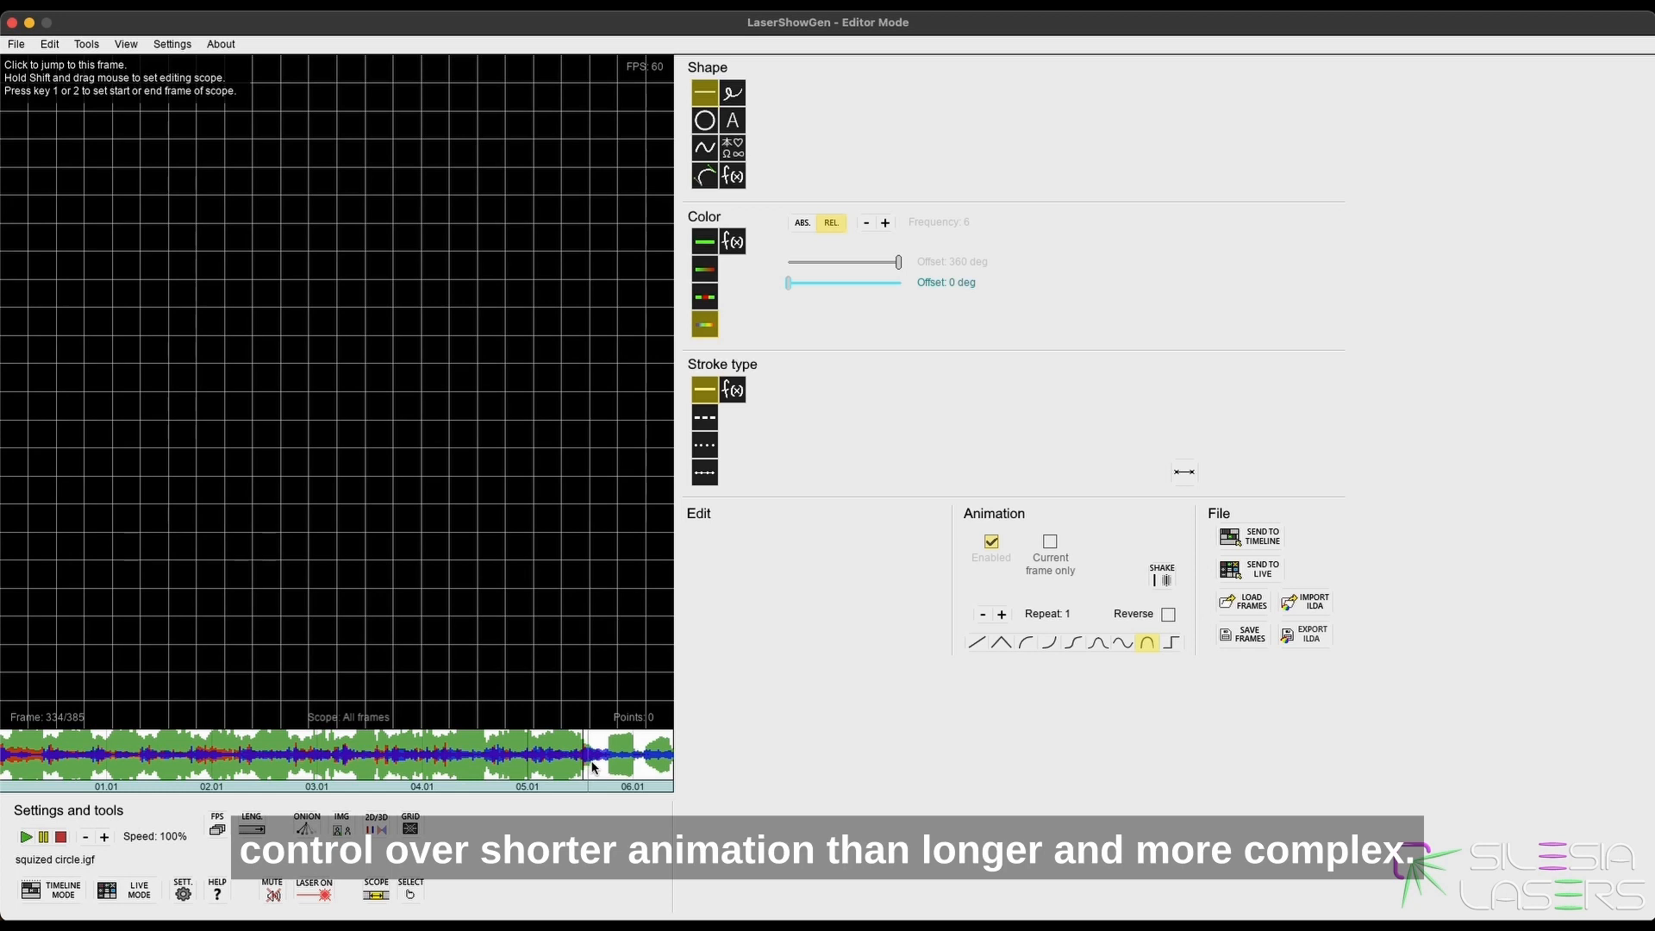
pyautogui.click(528, 760)
pyautogui.click(615, 760)
pyautogui.click(583, 757)
pyautogui.press('Left')
pyautogui.press('Left')
pyautogui.press('Left')
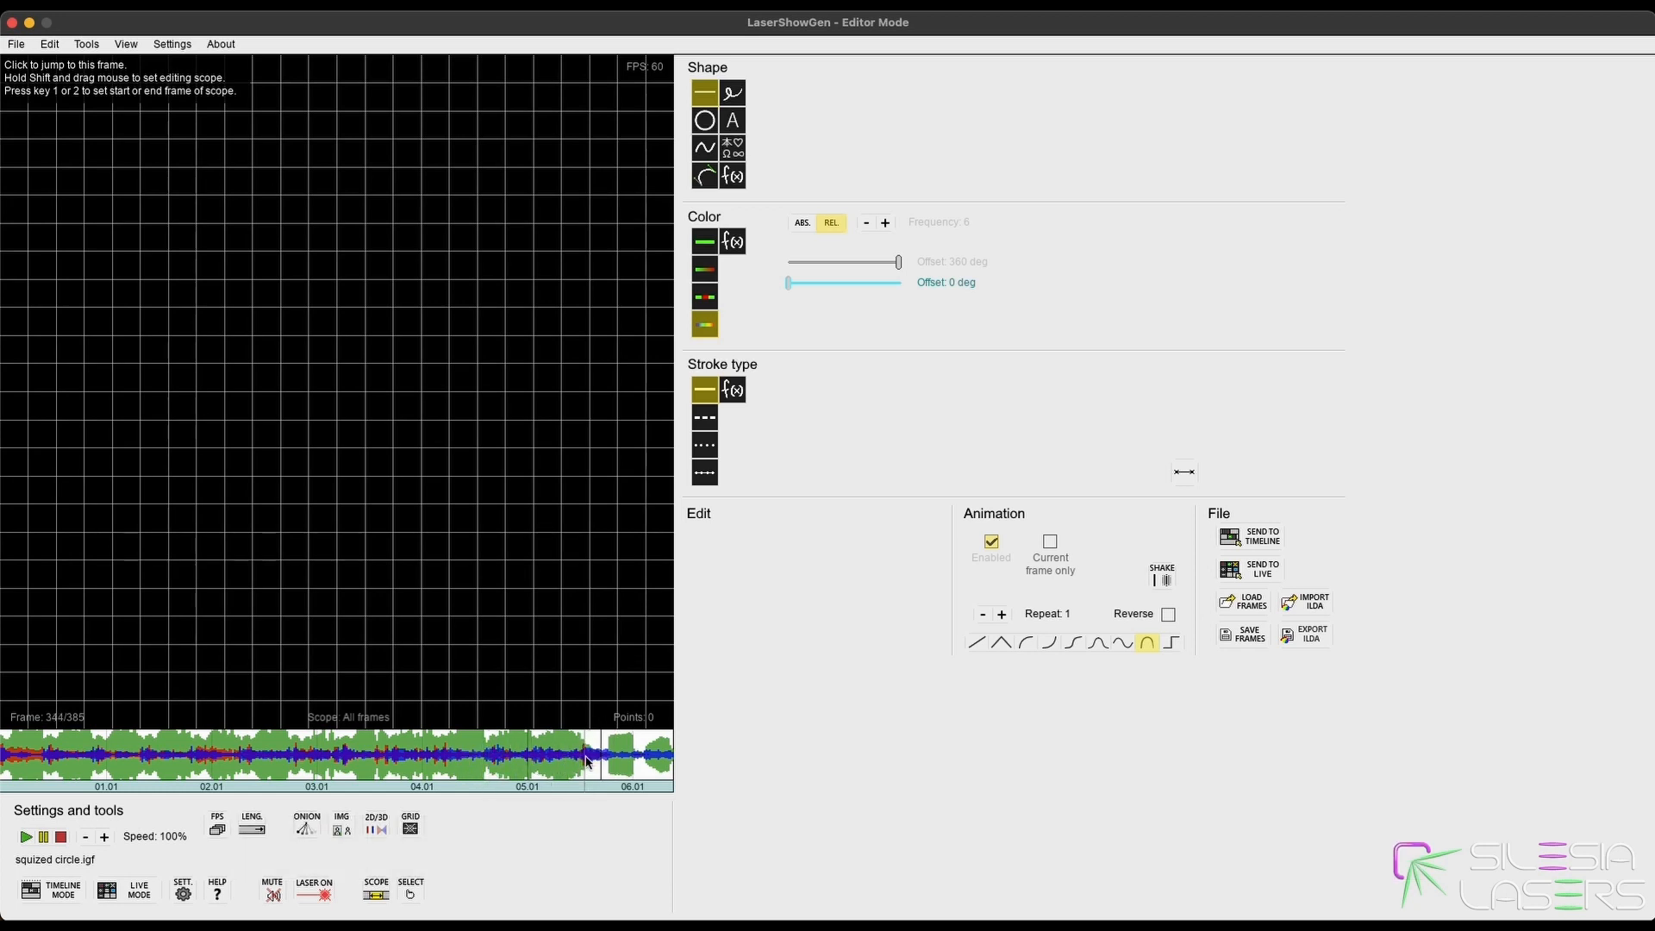
pyautogui.click(585, 758)
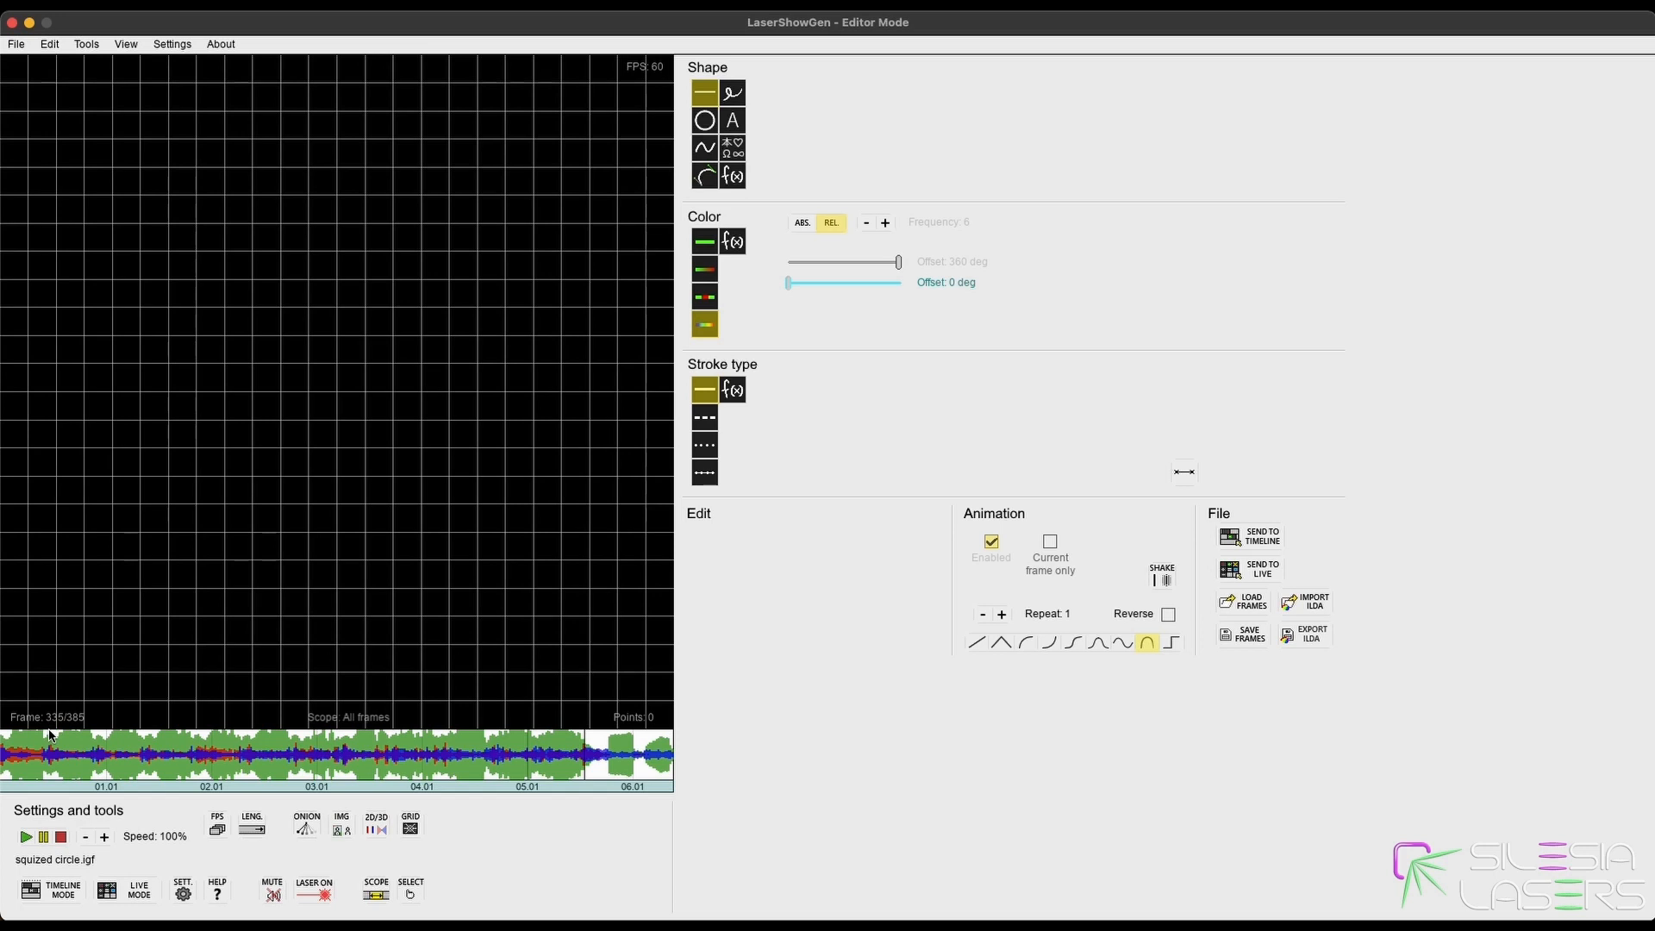
# Set the animation's total length to 335 frames and check the shortened audio from its start.
pyautogui.click(252, 828)
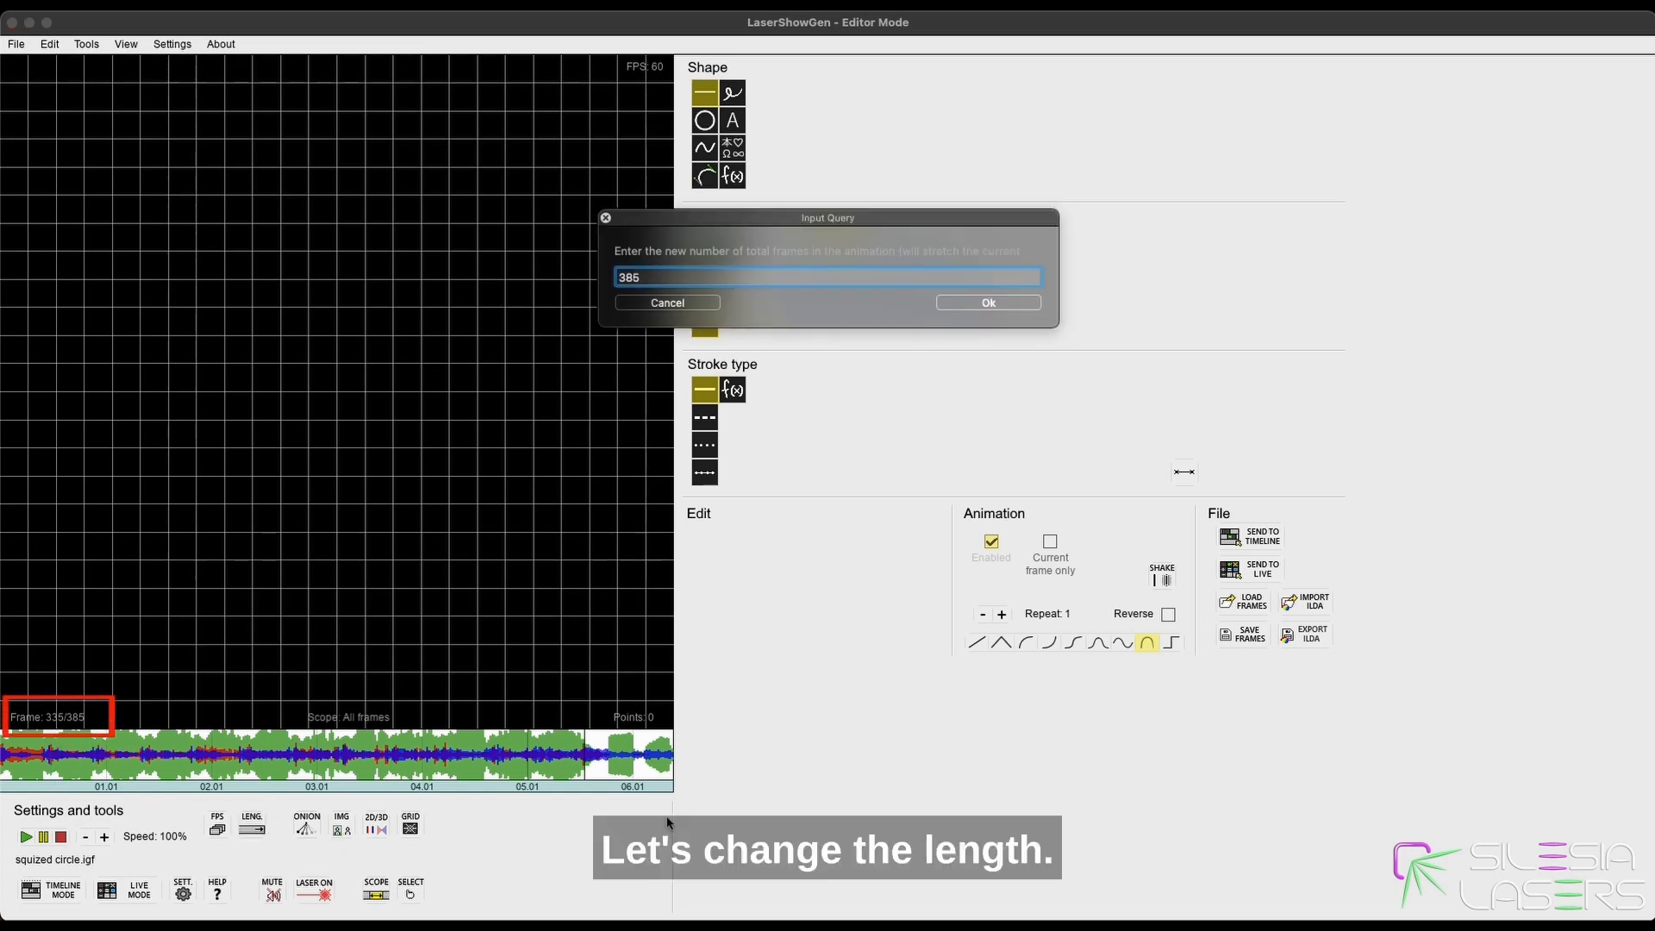
pyautogui.write('335')
pyautogui.click(972, 300)
pyautogui.click(623, 762)
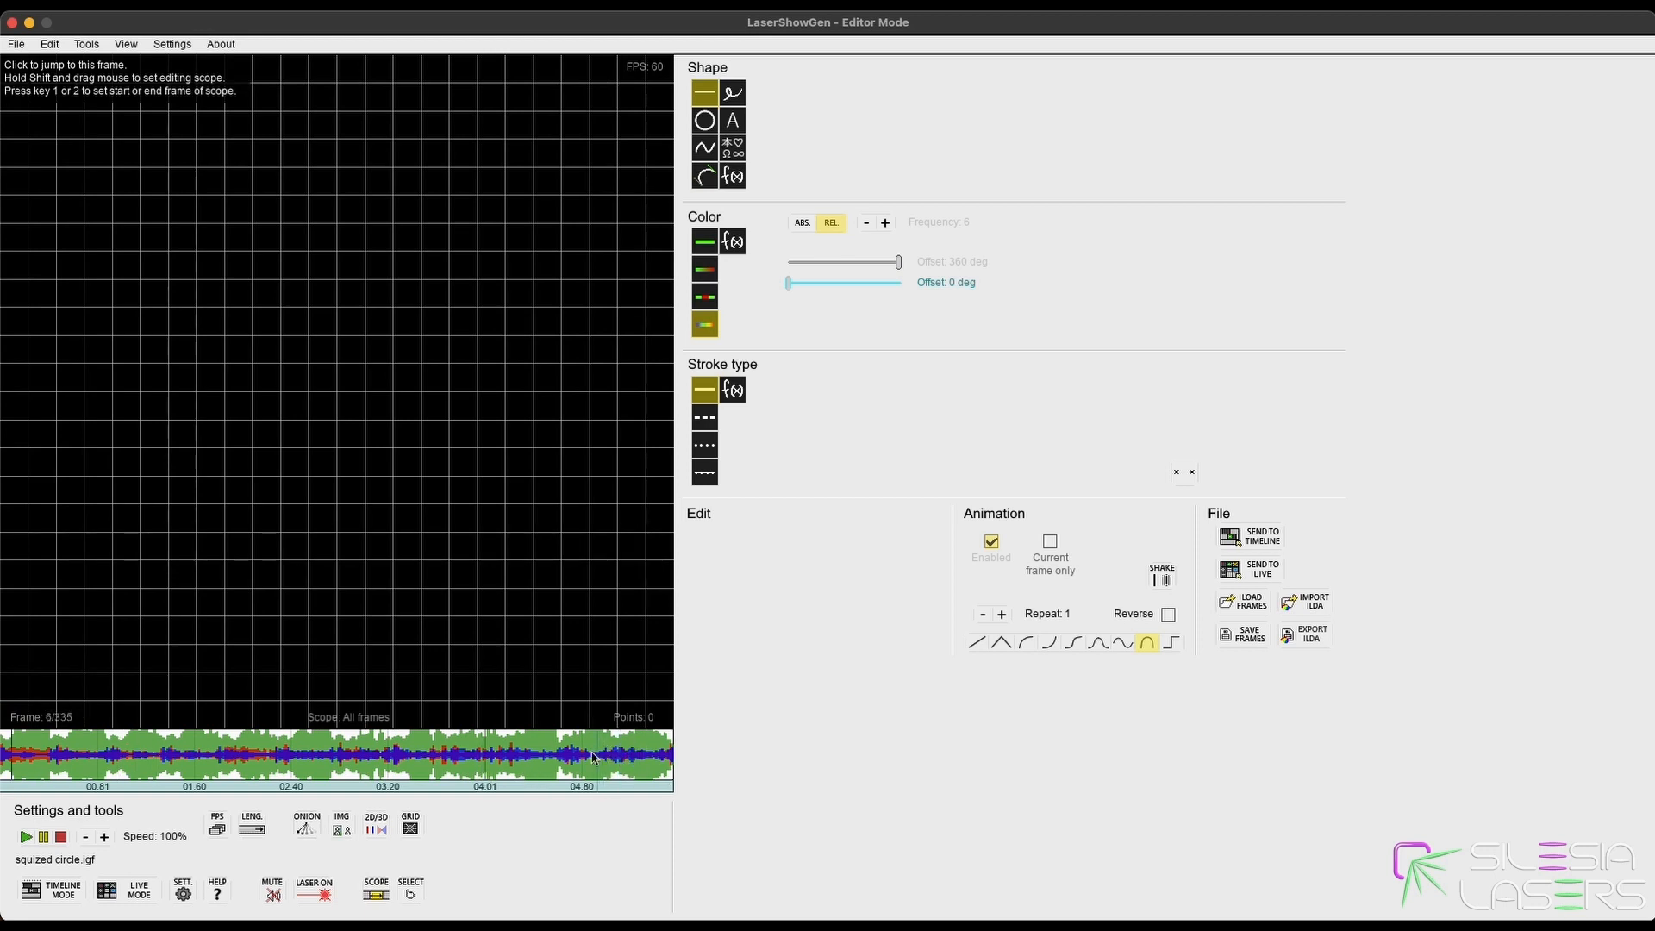
pyautogui.click(60, 837)
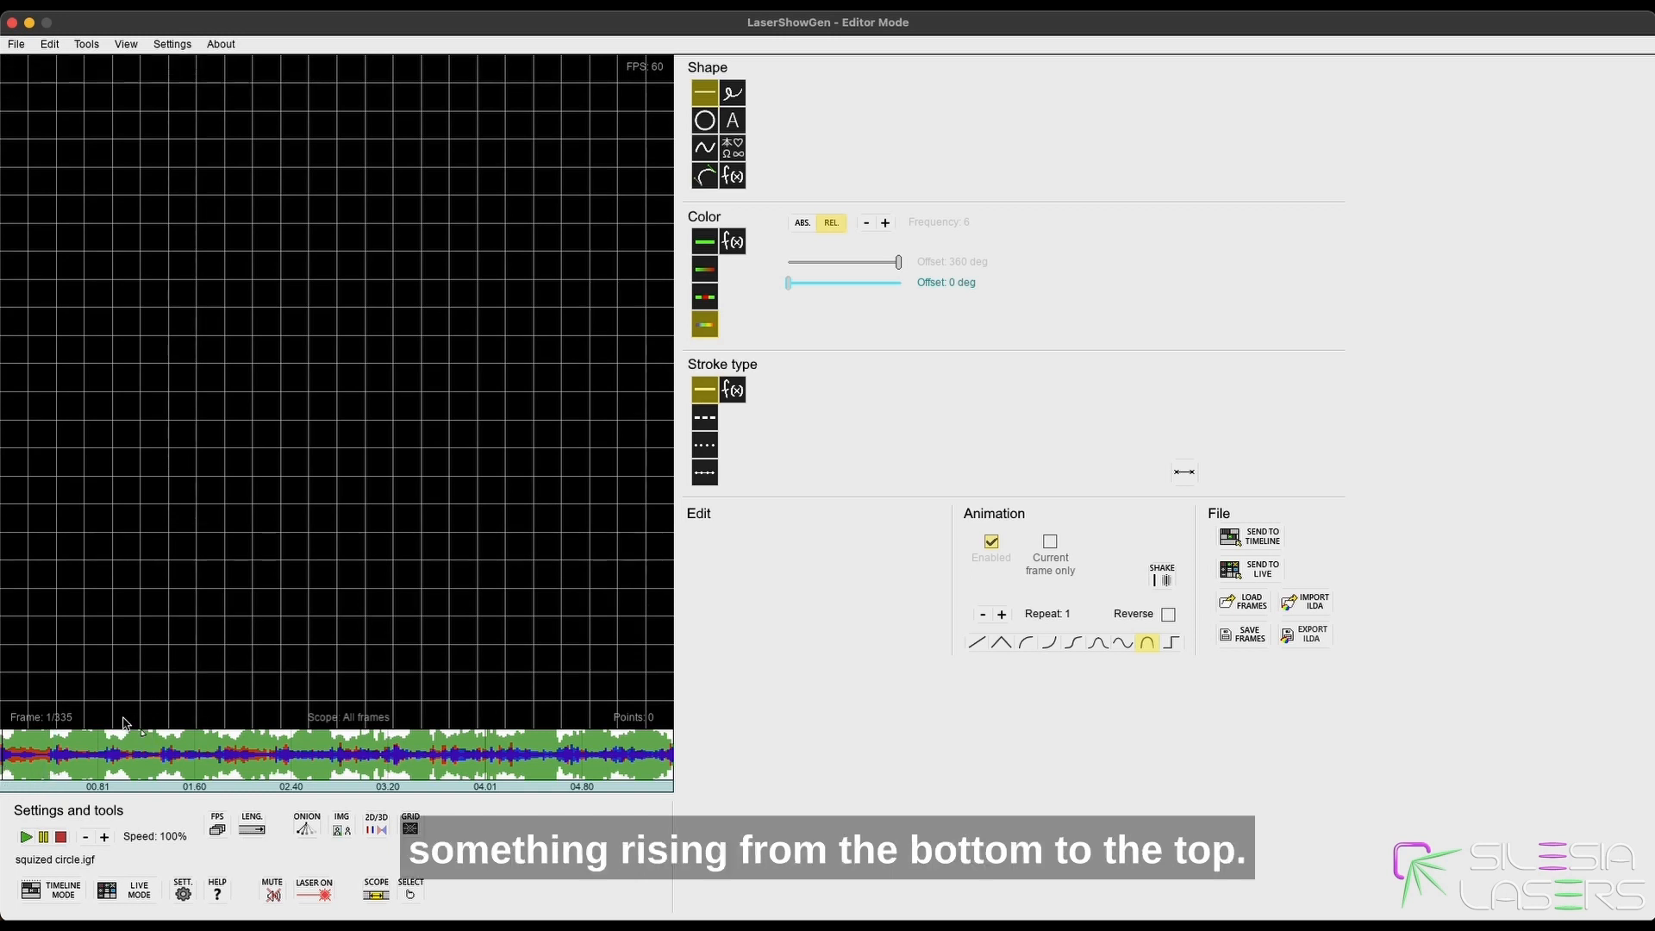
pyautogui.click(88, 740)
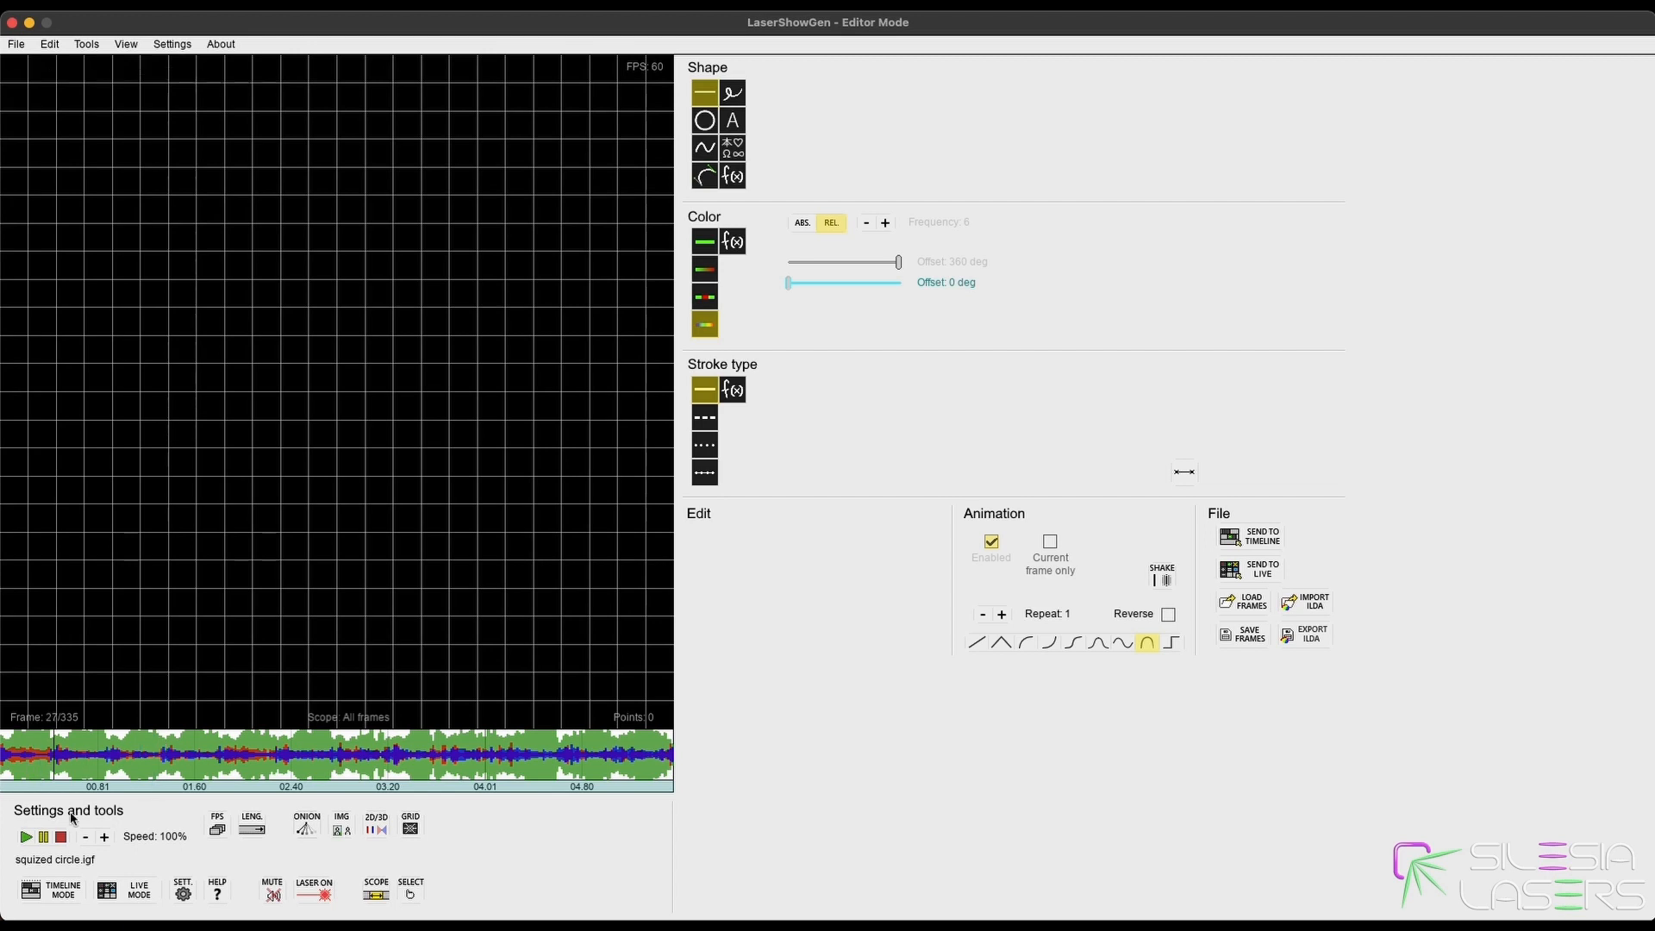
# Choose the circle shape with a dotted stroke and the animation curve that starts slowly and accelerates.
pyautogui.click(704, 120)
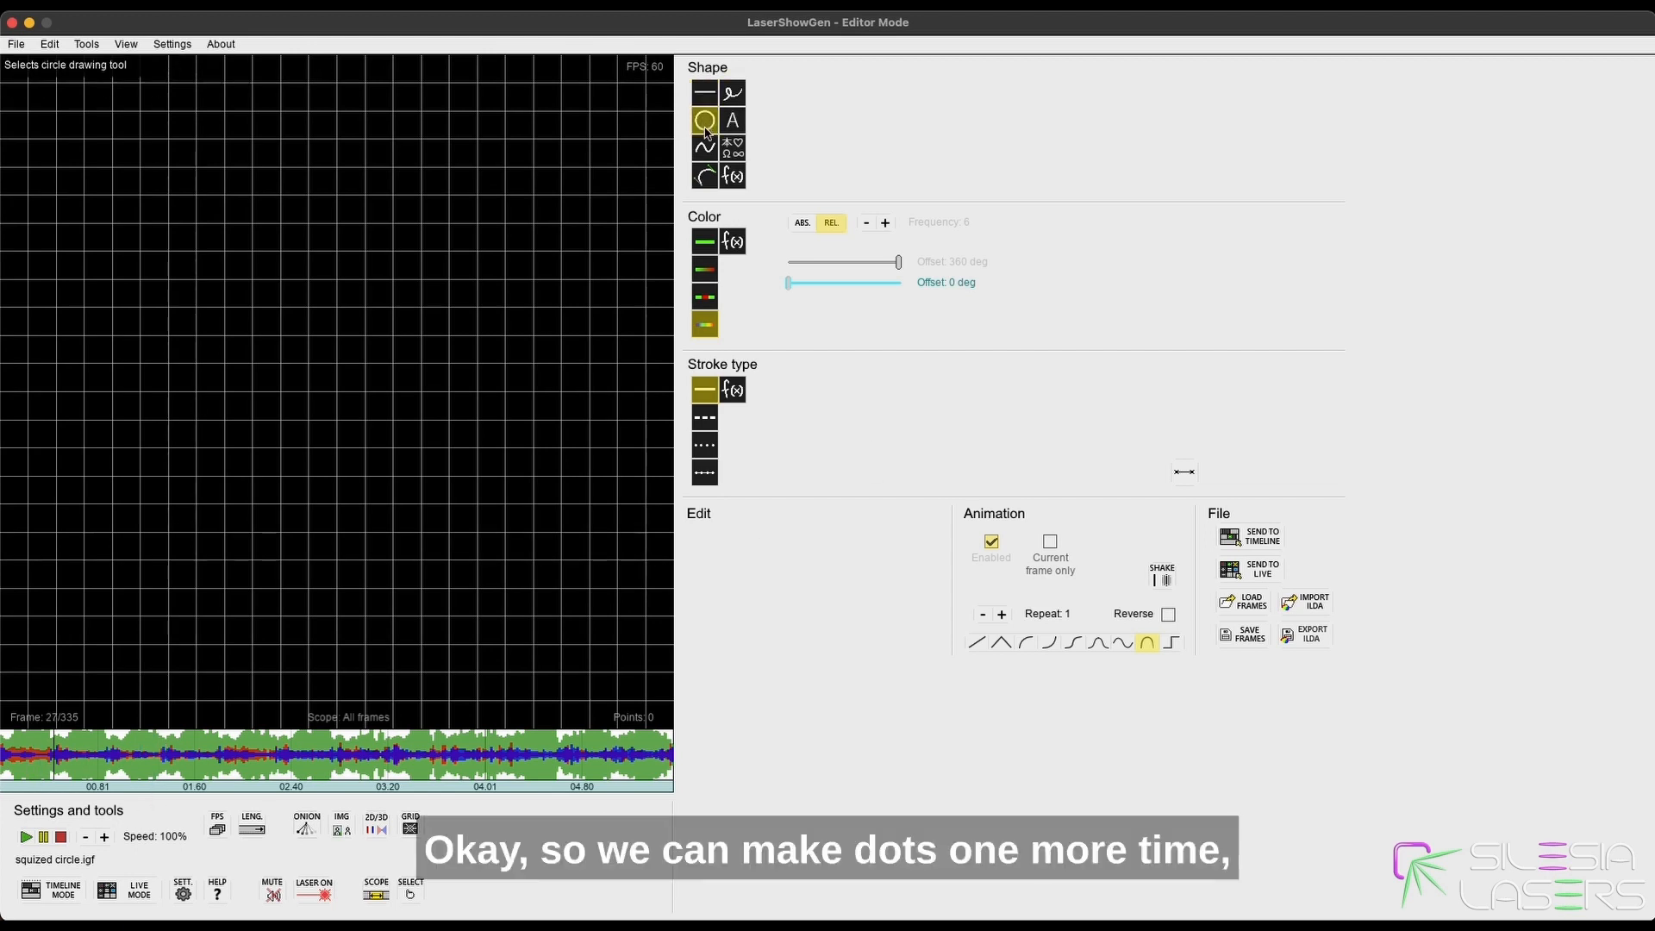
pyautogui.click(703, 446)
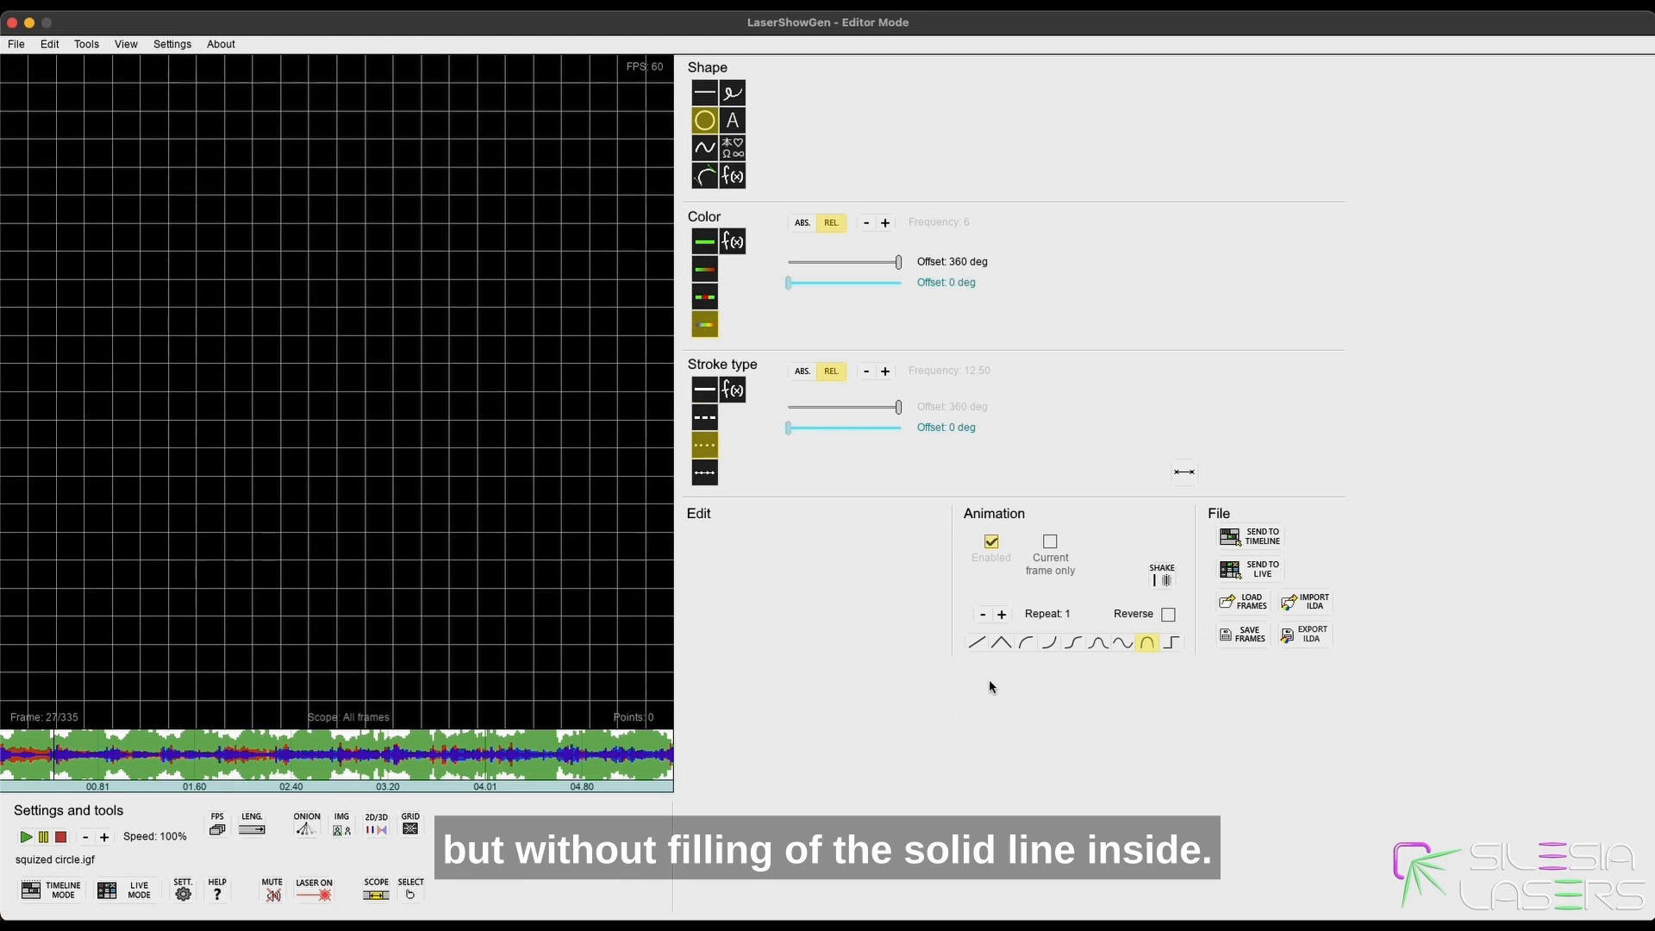
pyautogui.click(1049, 644)
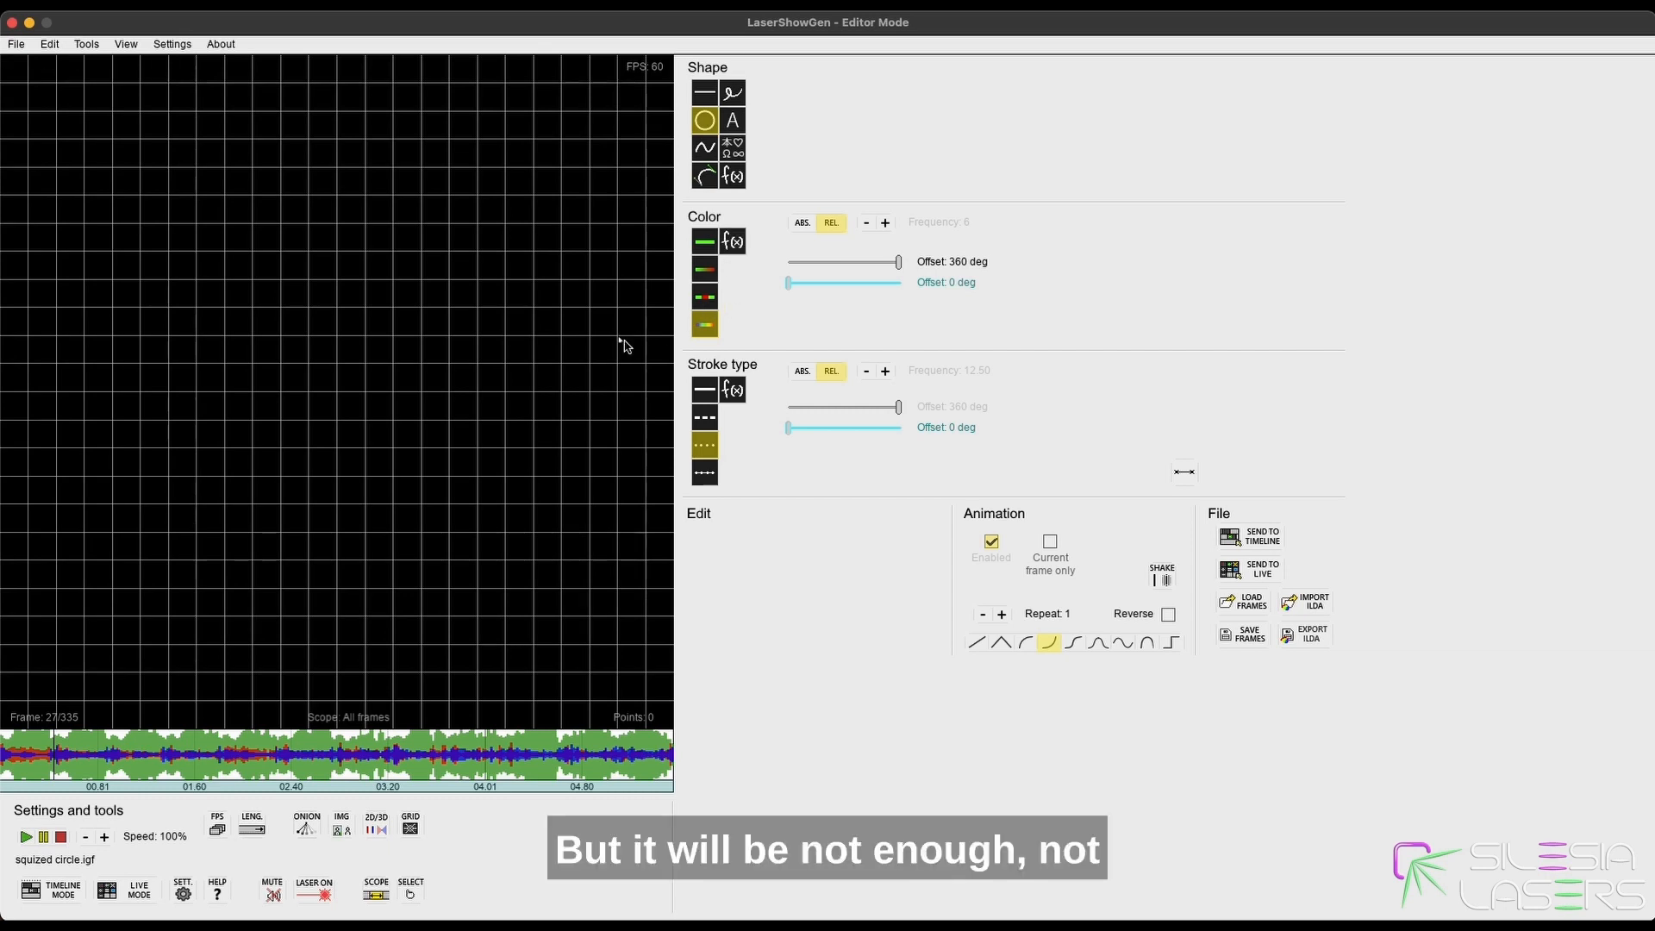
# Use alternating two-colour segments with light blue primary and red secondary for both start and end, at colour frequency 9.
pyautogui.click(704, 269)
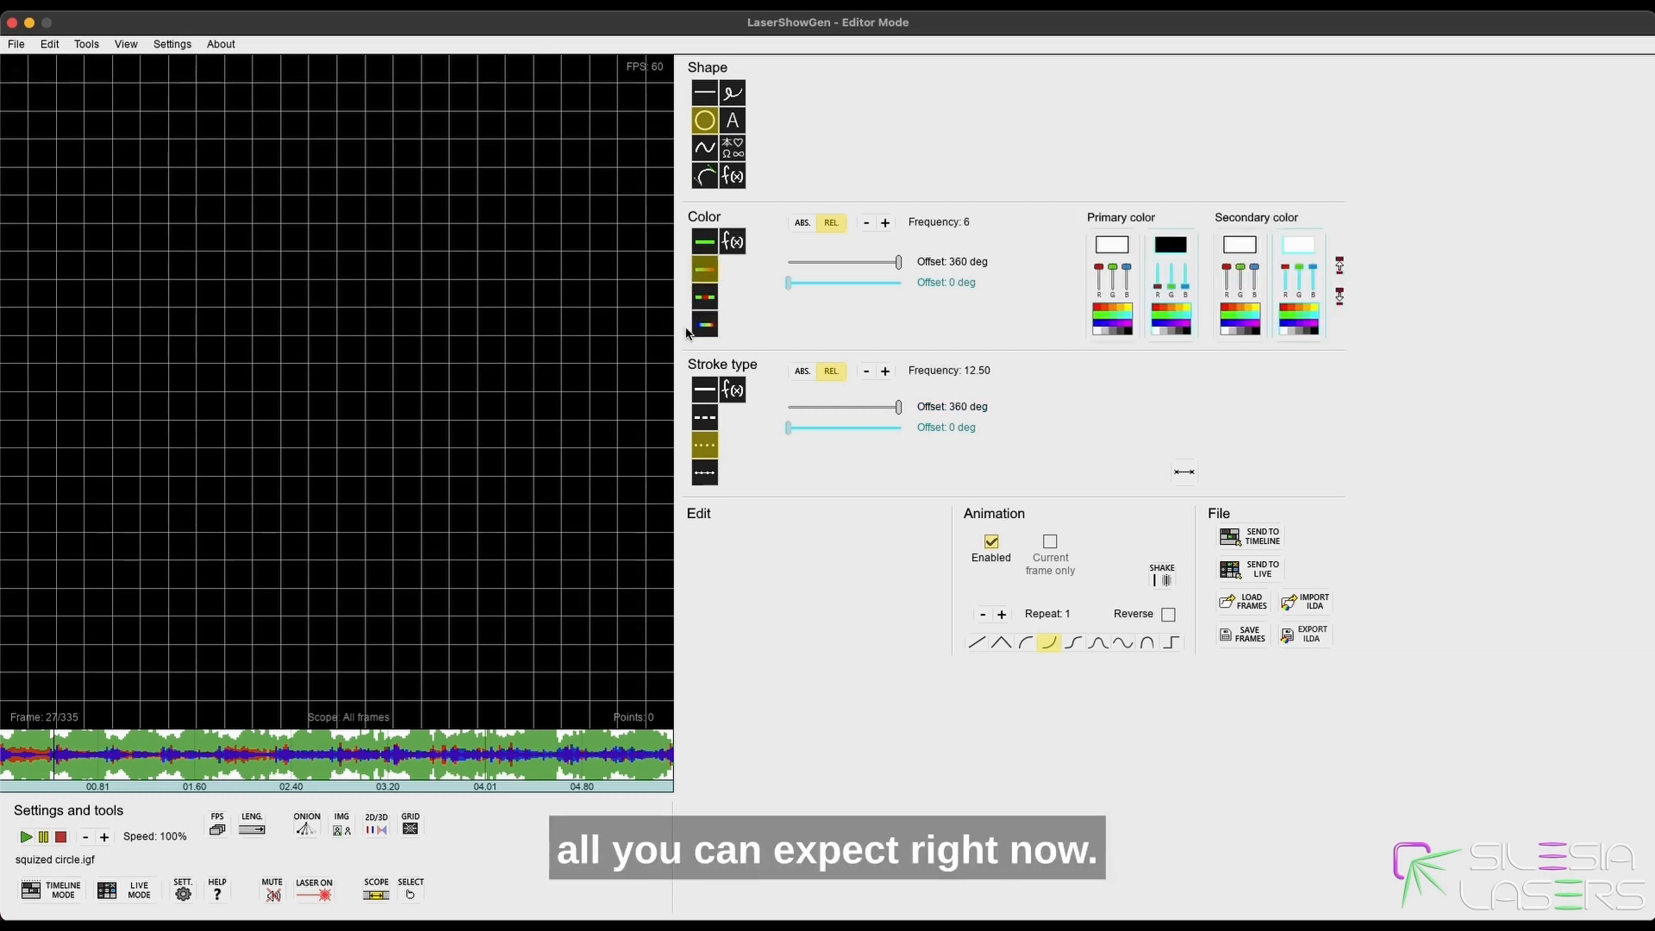
pyautogui.click(708, 301)
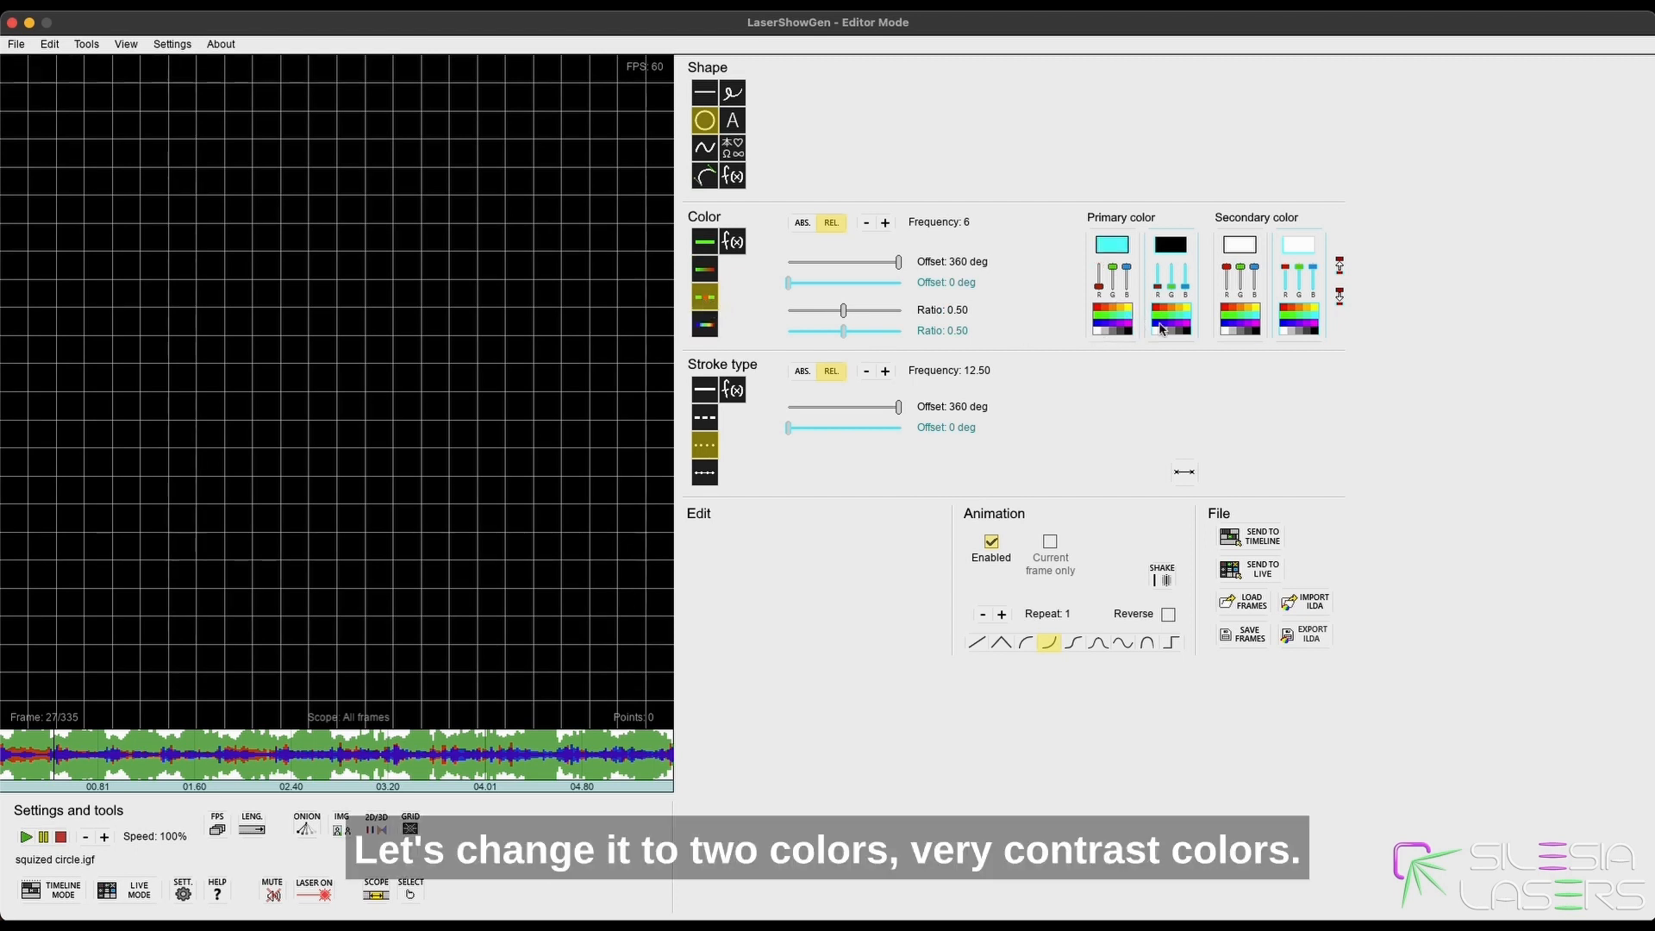
pyautogui.click(1224, 309)
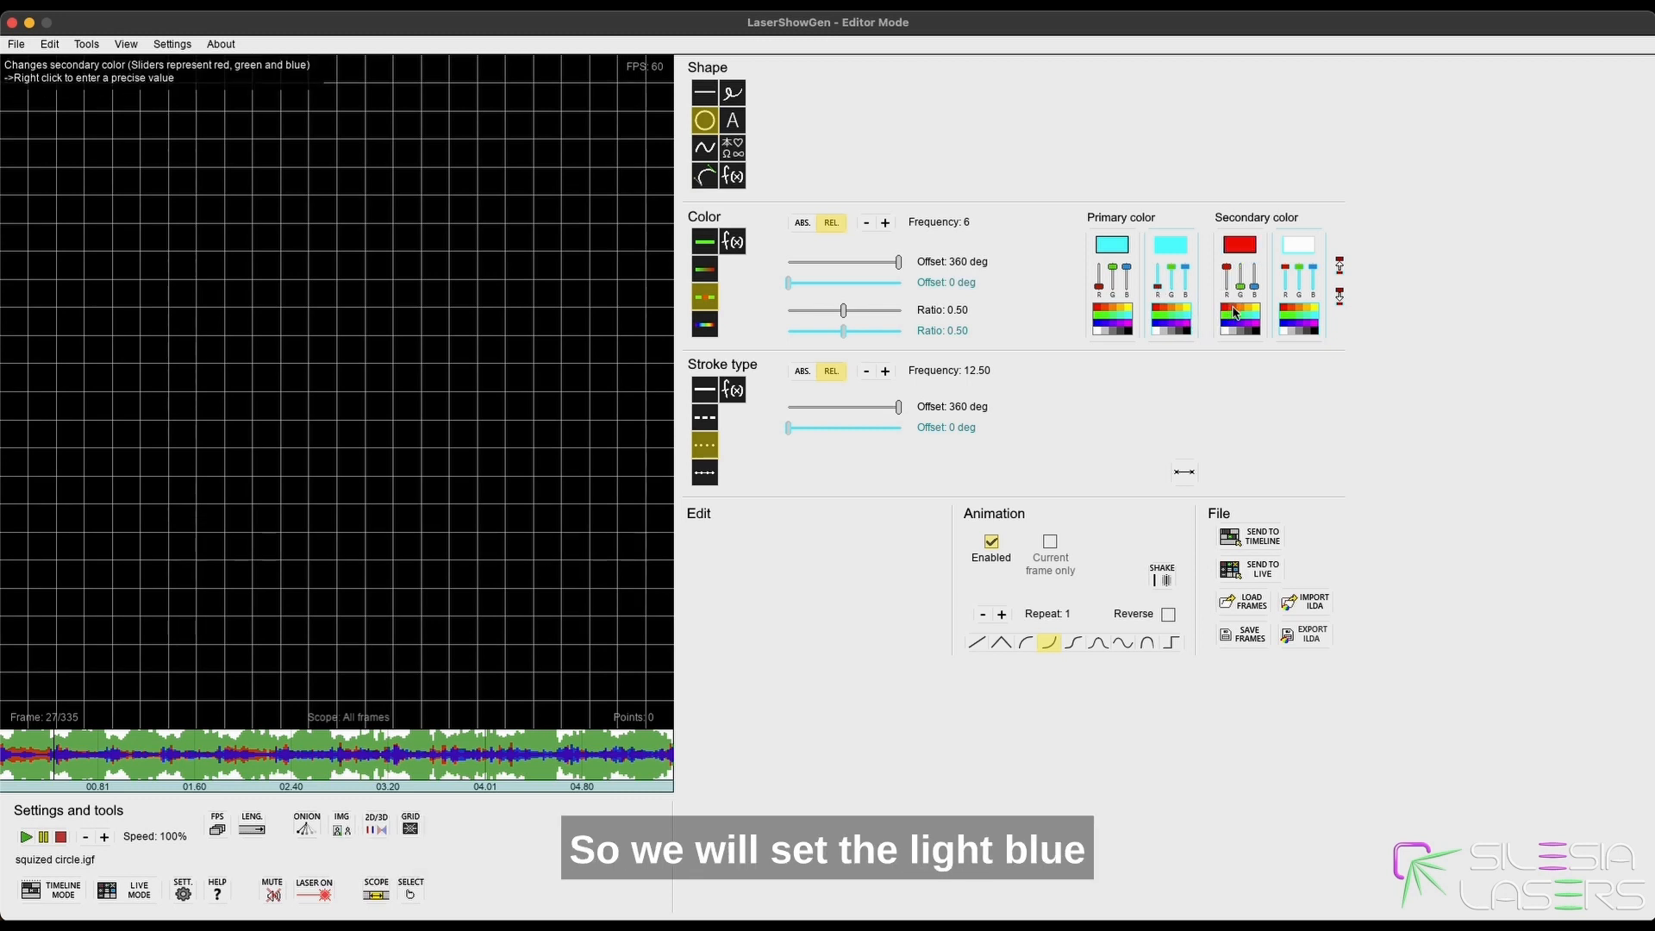
pyautogui.click(1276, 310)
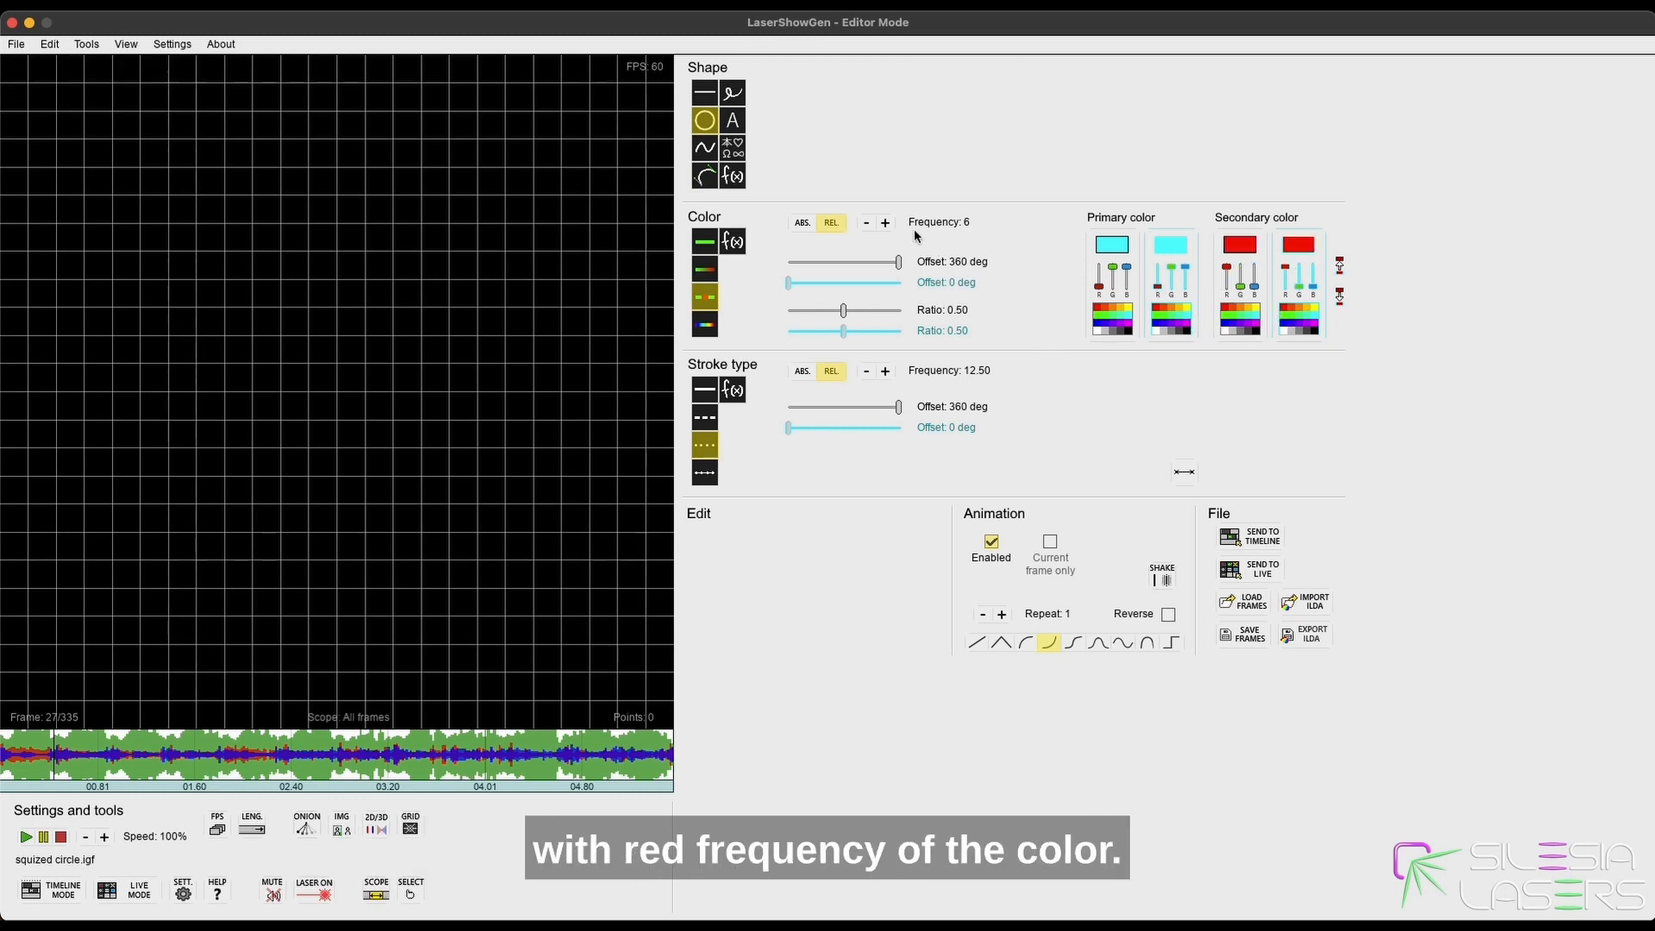
pyautogui.click(891, 222)
pyautogui.click(891, 221)
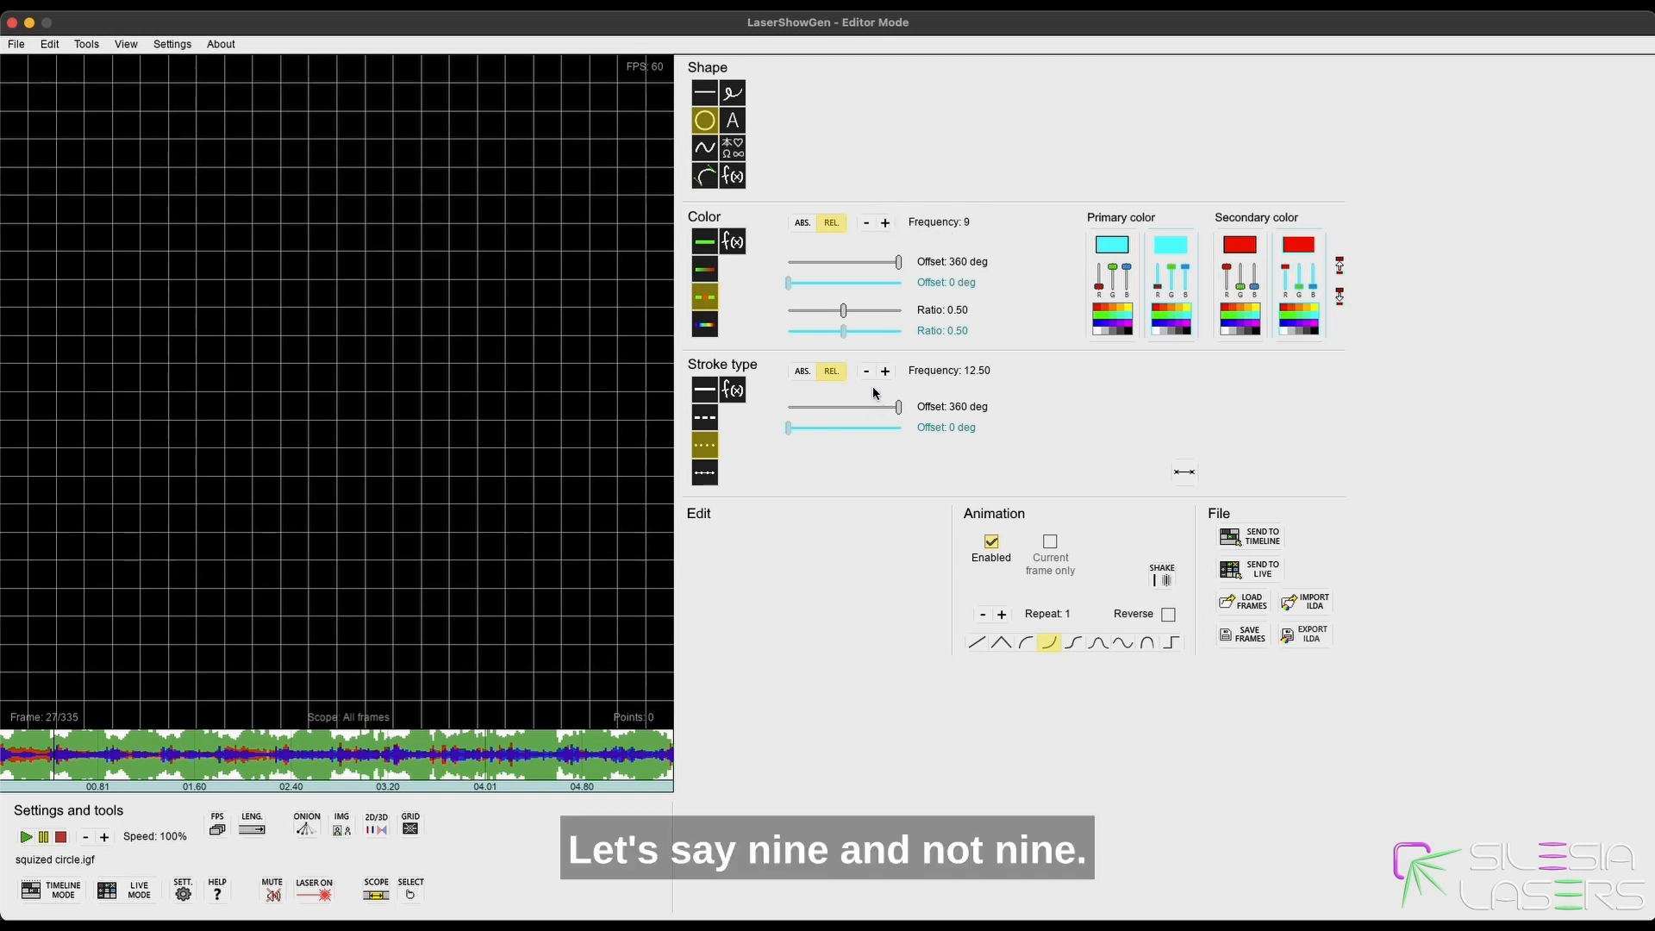
# Set the colour frequency to 12.50 and reverse the colour spin with an offset from 0 to 360 degrees.
pyautogui.click(885, 223)
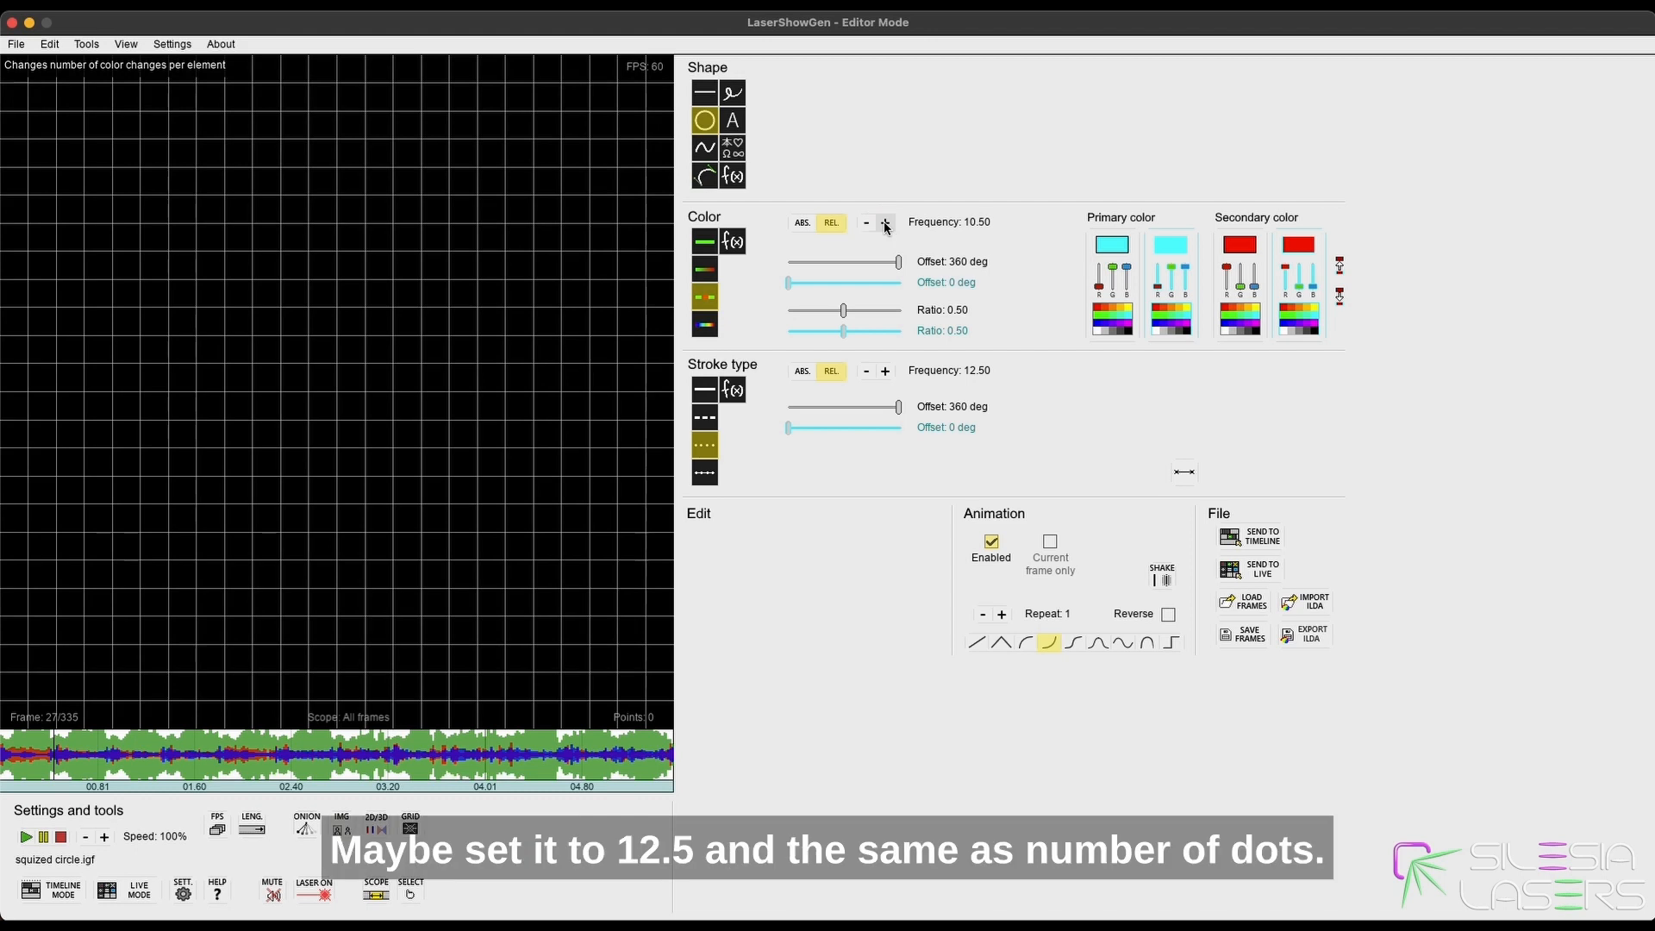
pyautogui.click(886, 223)
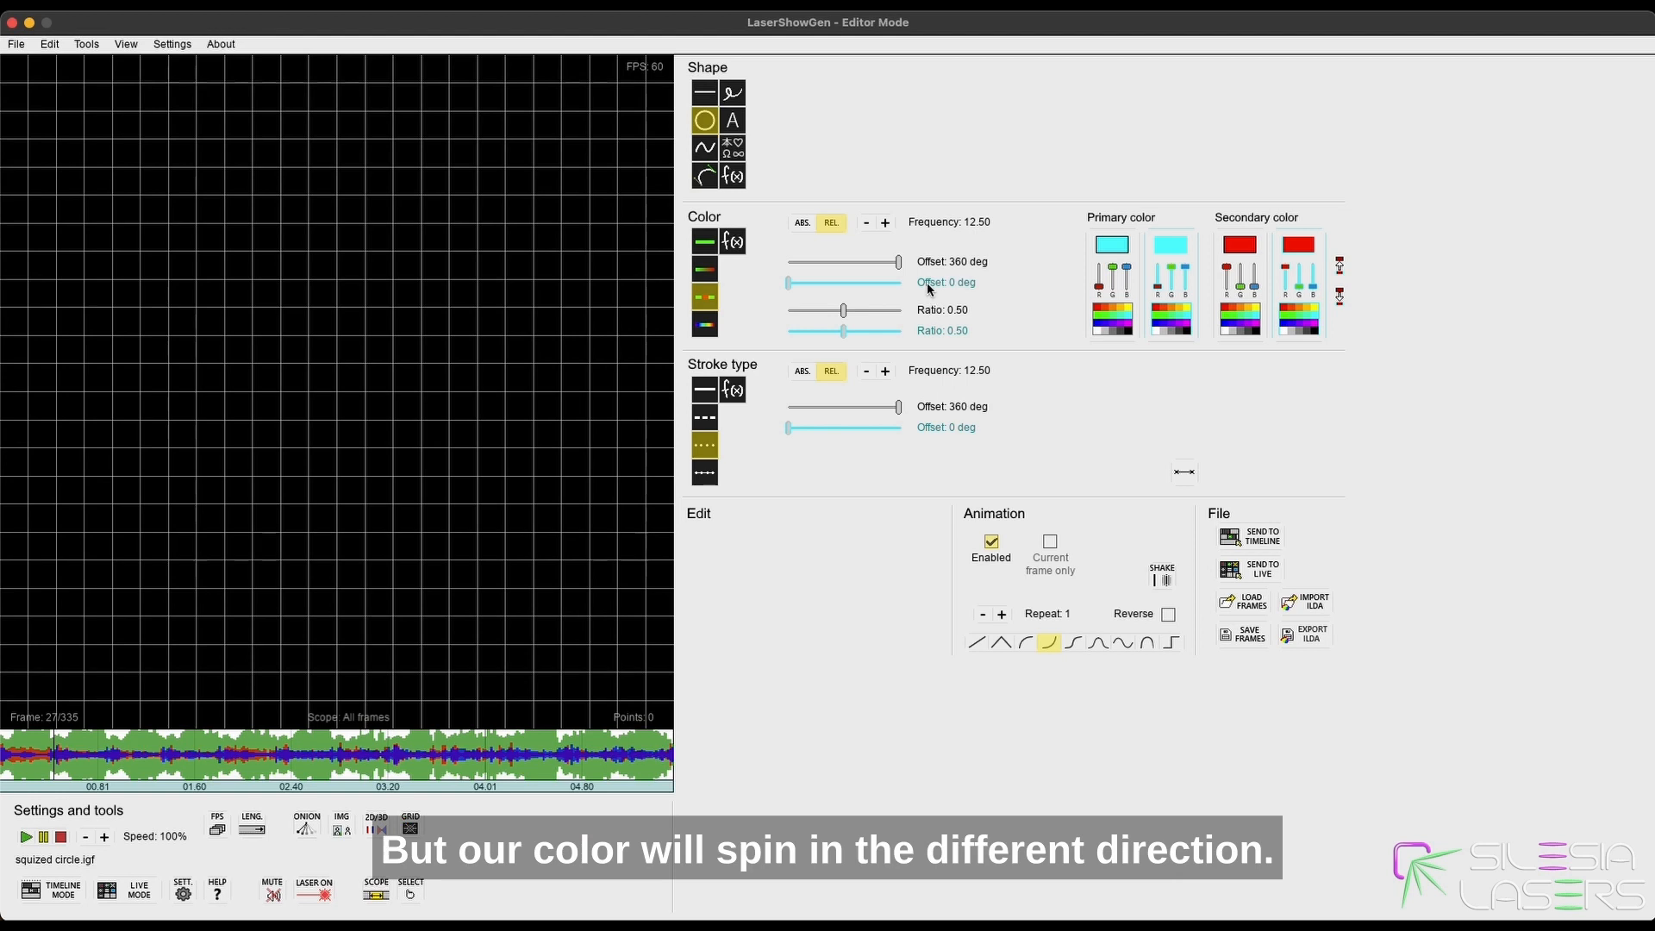
pyautogui.moveTo(881, 266); pyautogui.dragTo(920, 283)
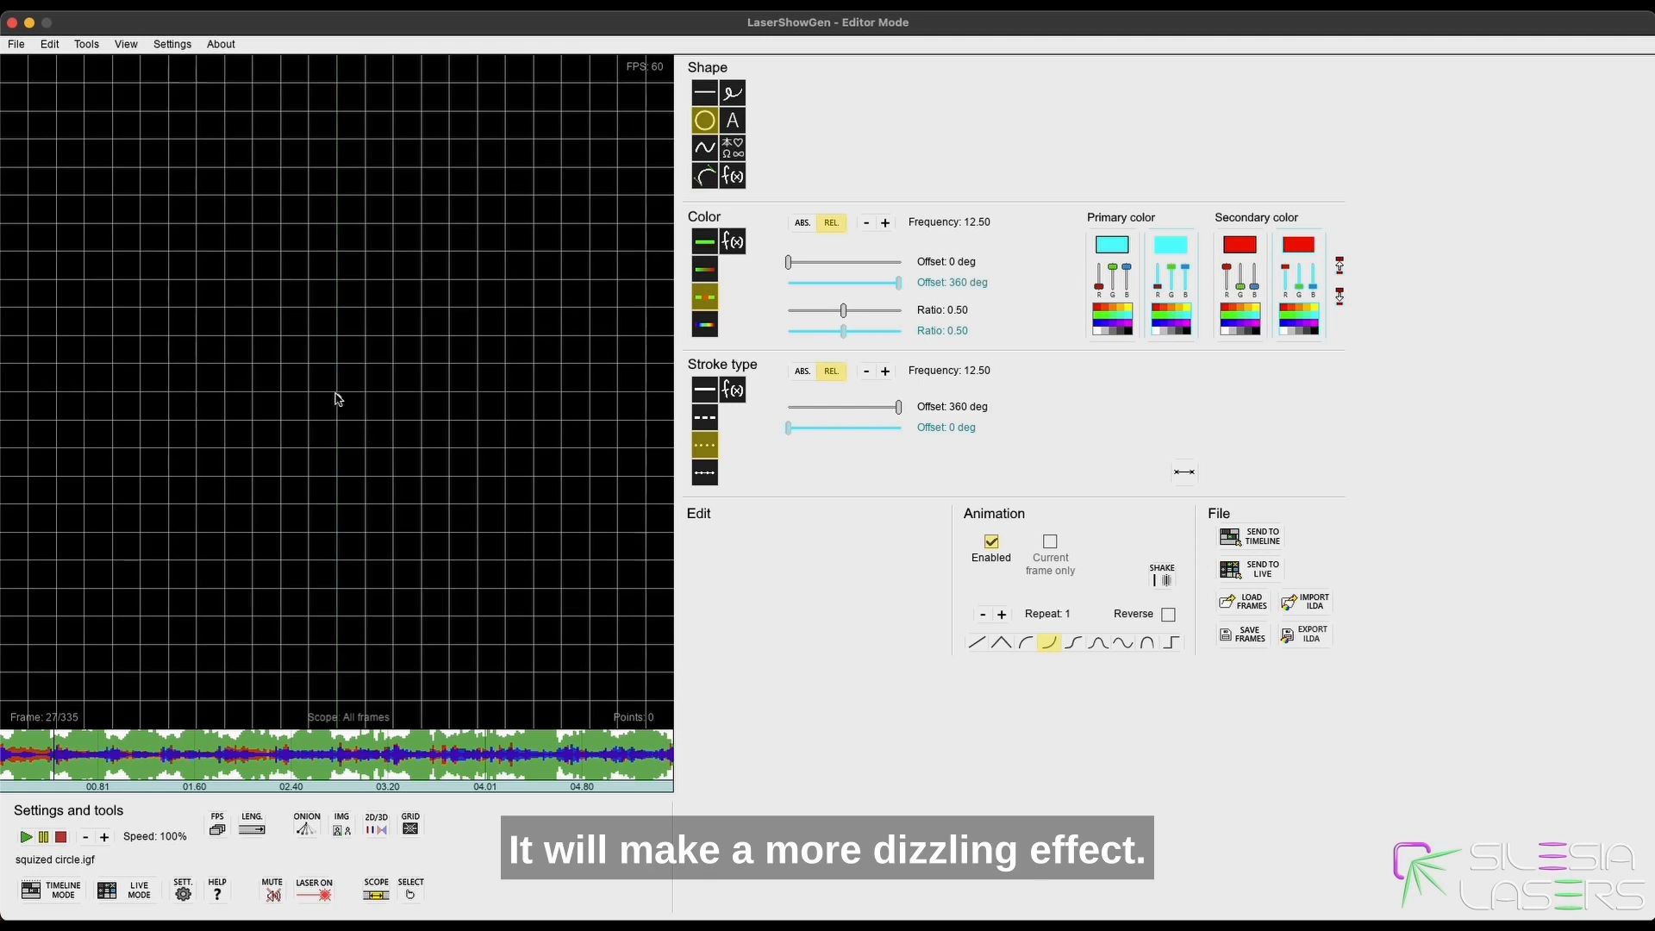
# Draw a large dotted circle centred on the canvas, spanning nearly its full width.
pyautogui.moveTo(339, 399); pyautogui.dragTo(651, 394)
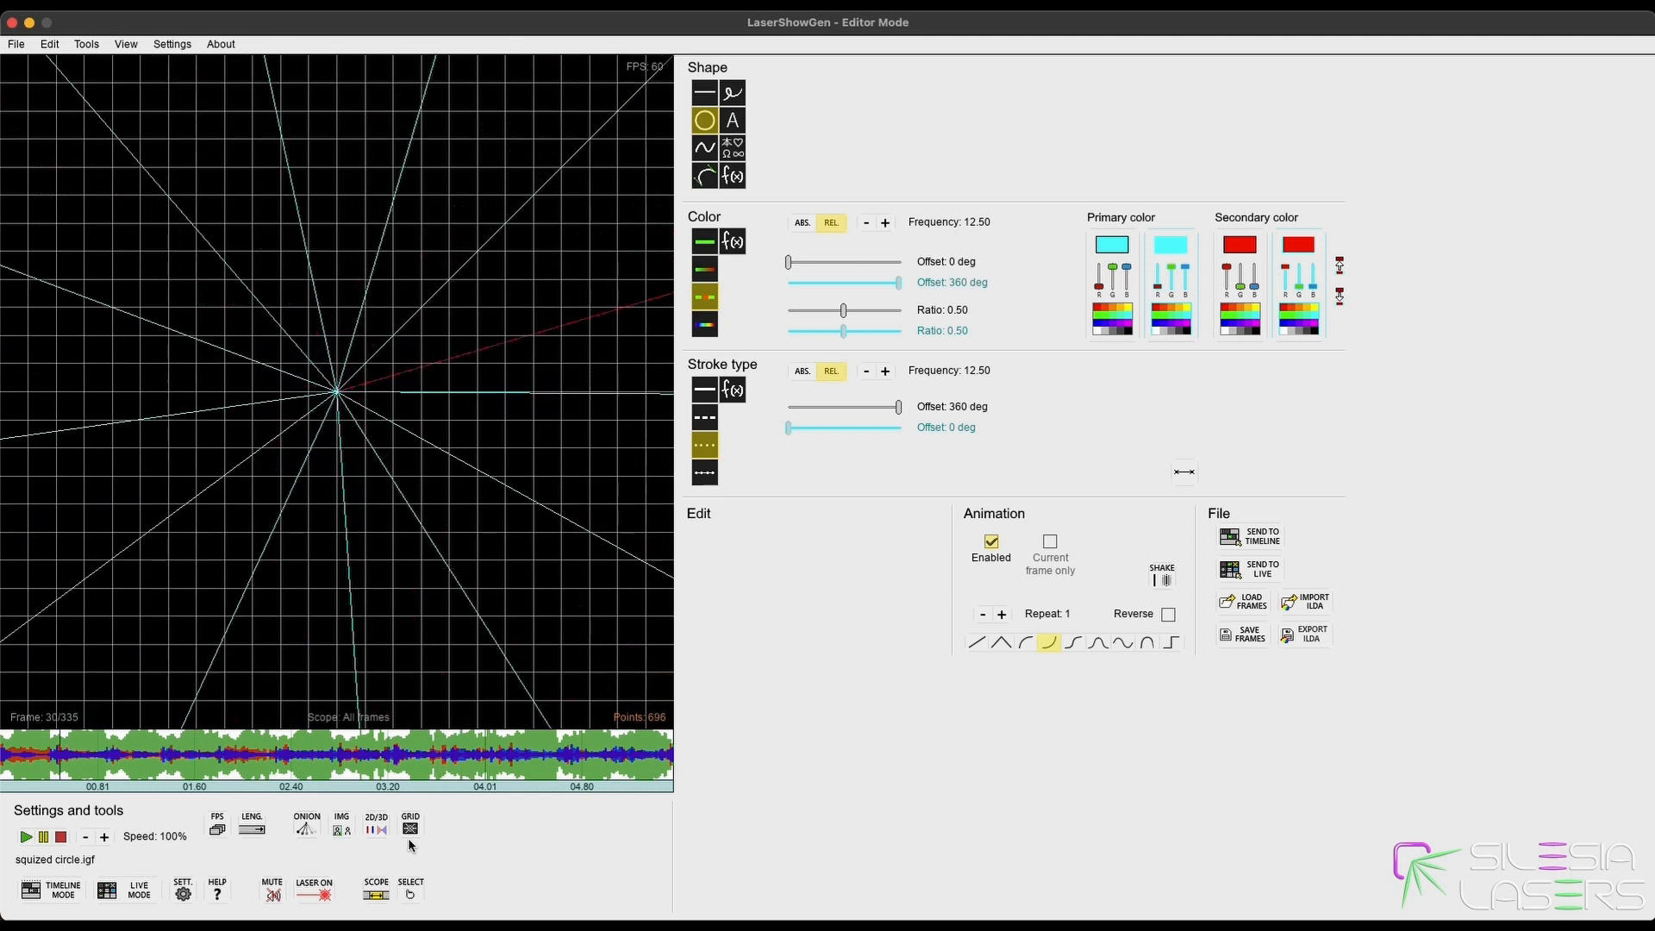
pyautogui.click(368, 561)
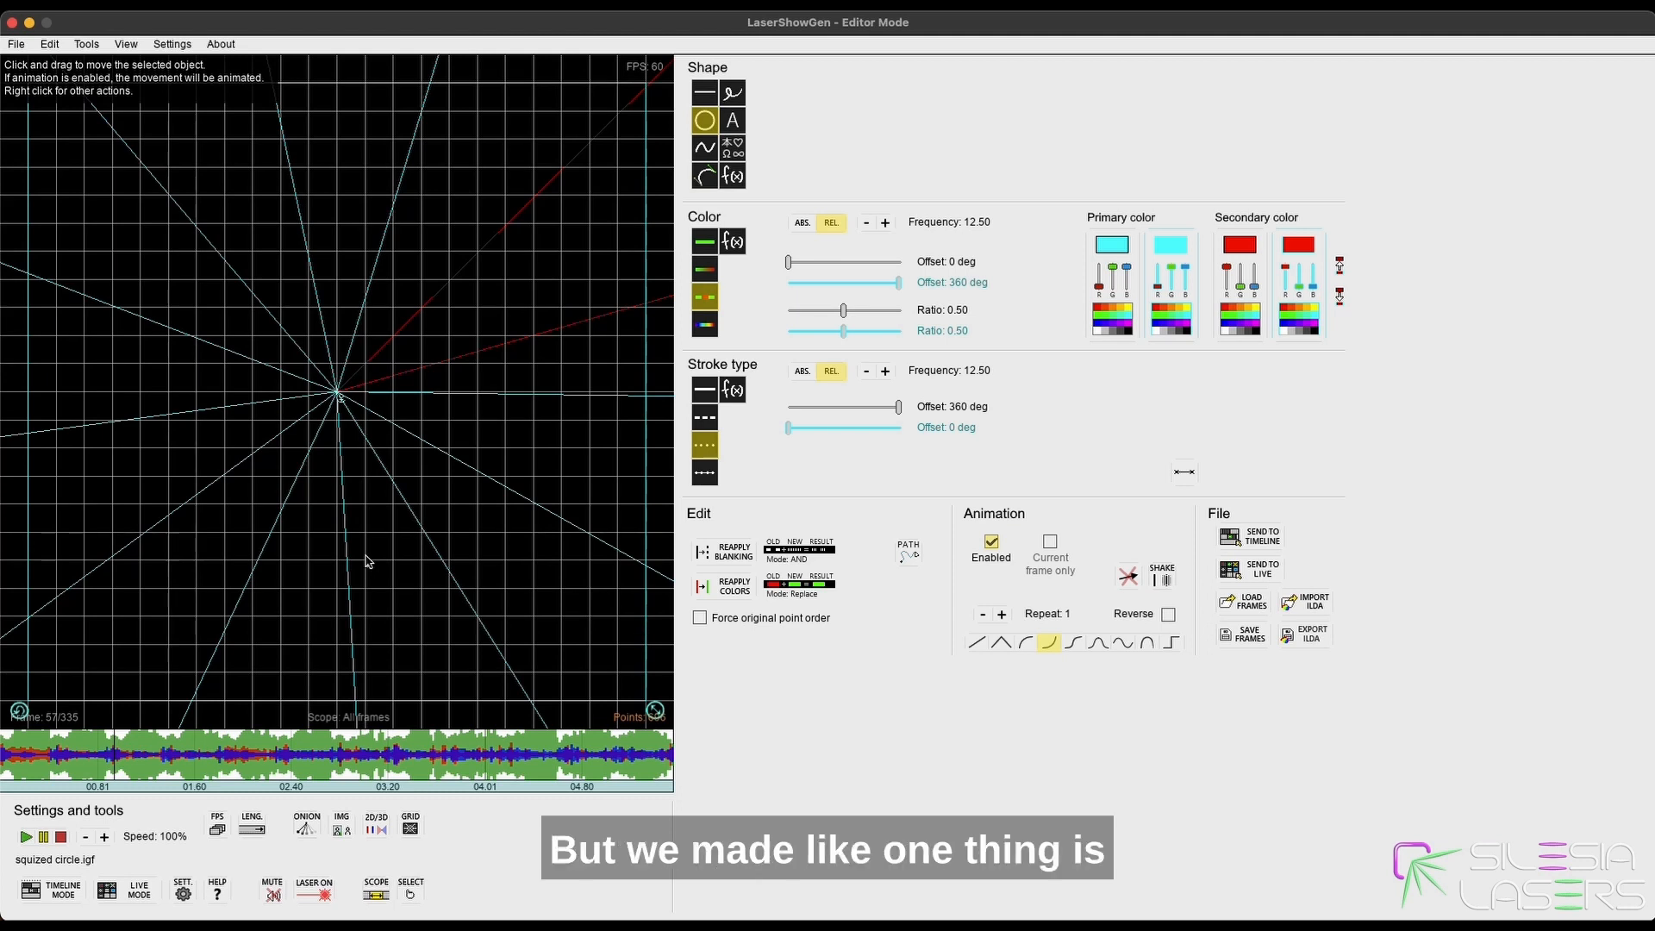
pyautogui.click(368, 561)
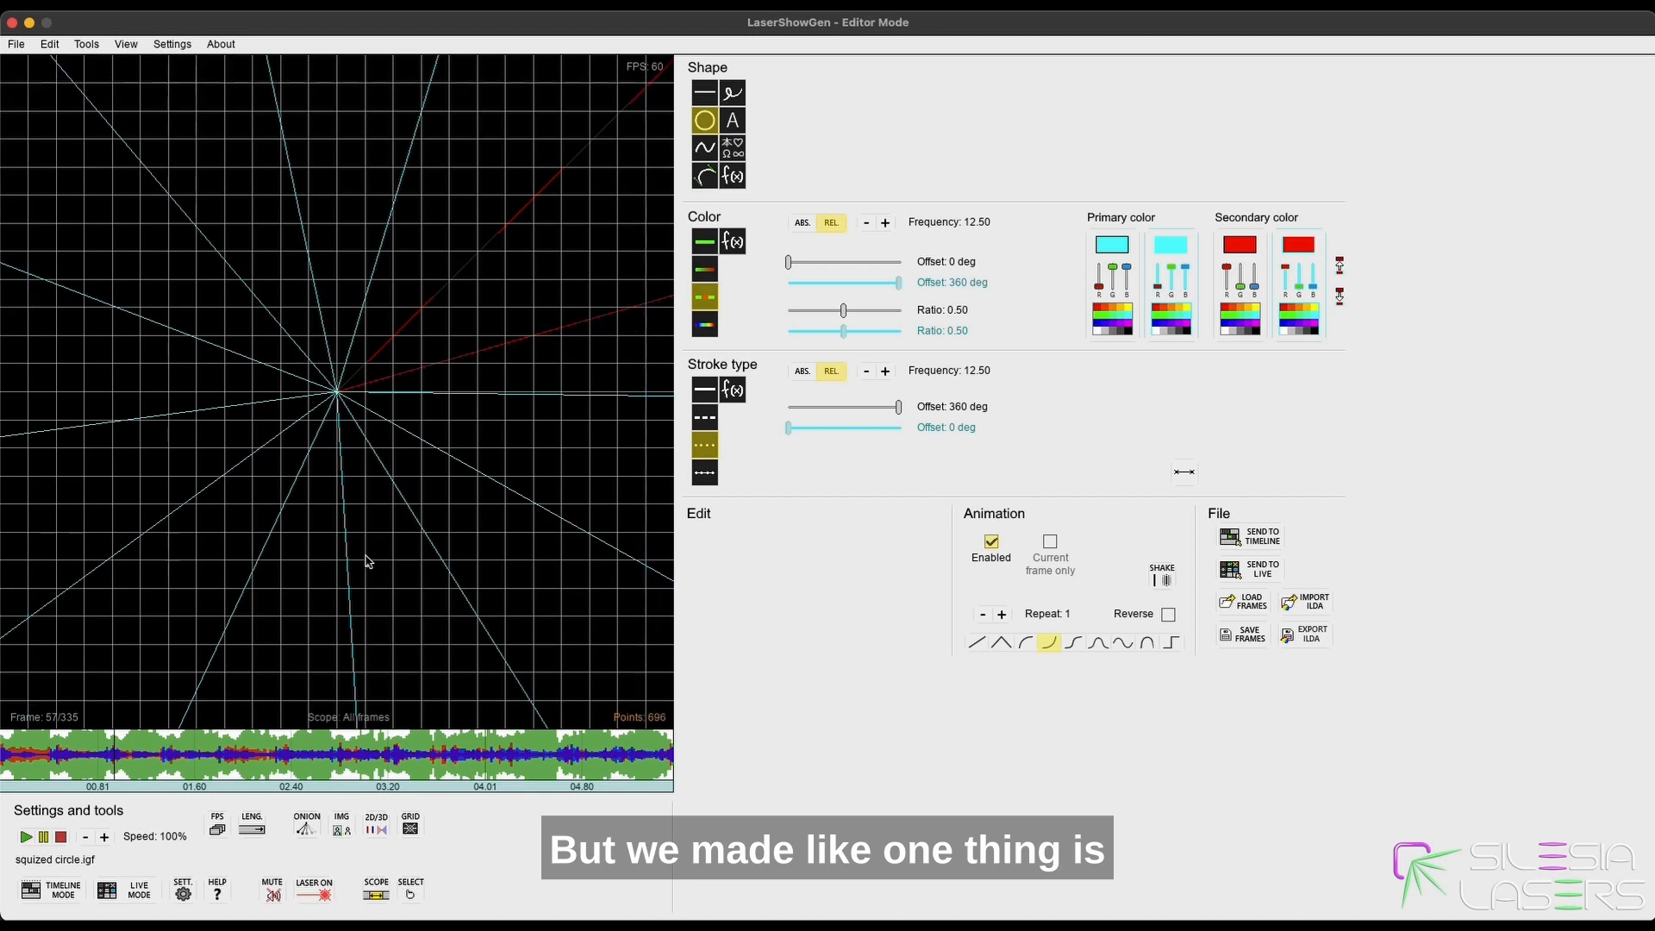
# Rotate the circle by 1080 degrees over the animation and play it back to check the spin.
pyautogui.click(350, 500)
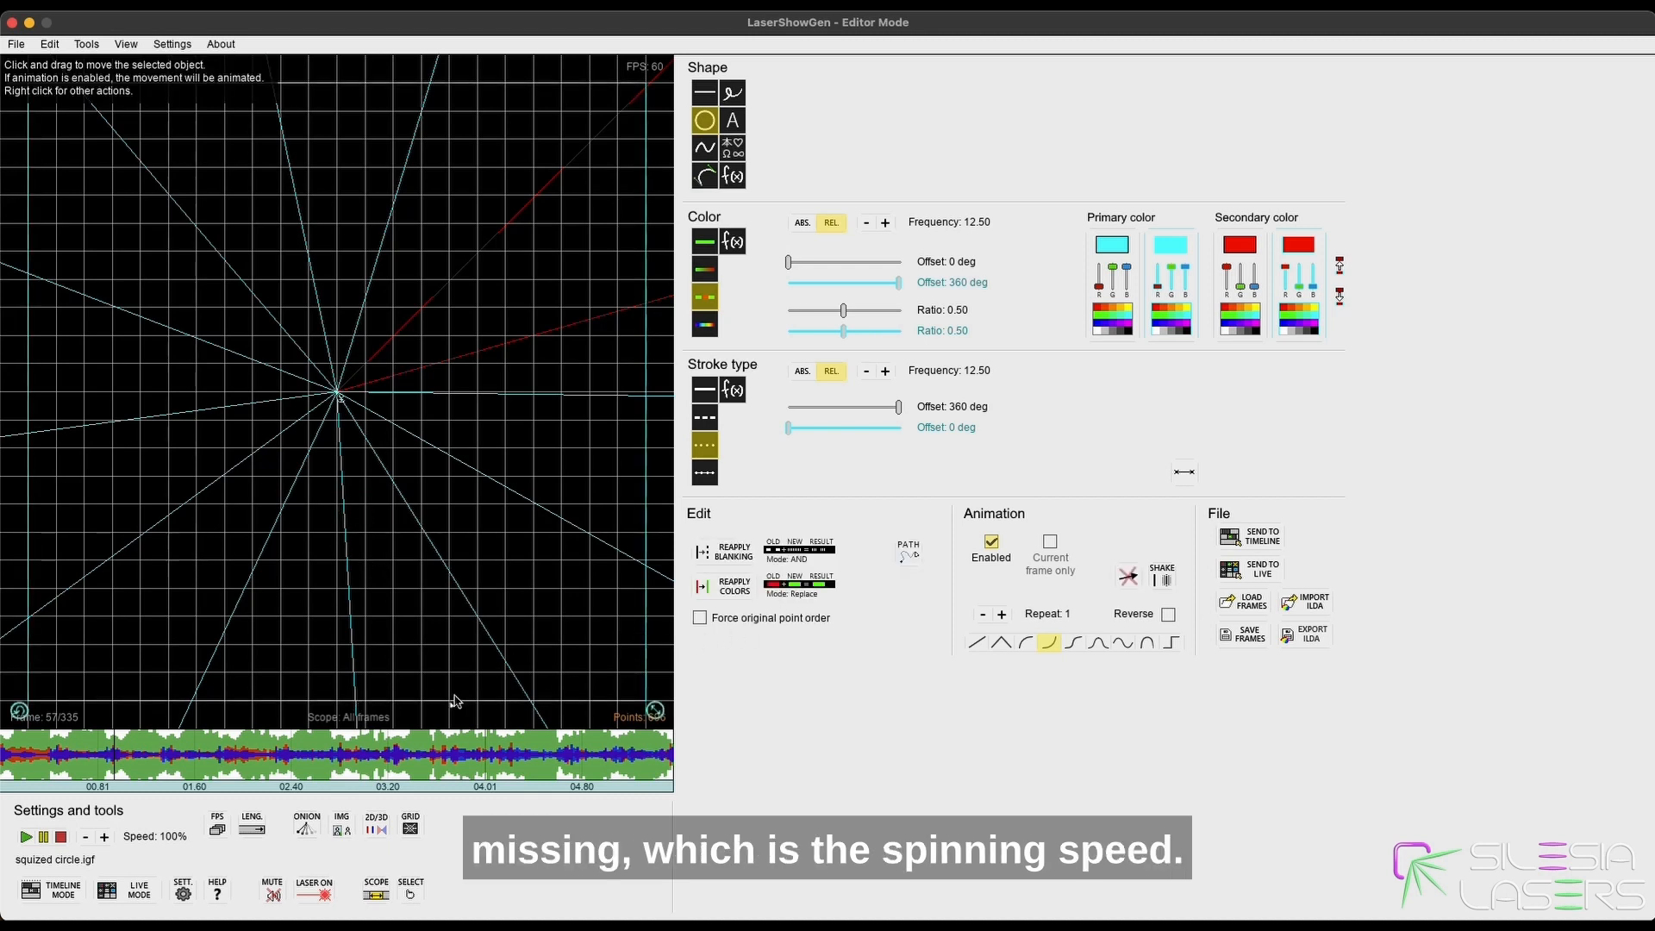
pyautogui.rightClick(20, 712)
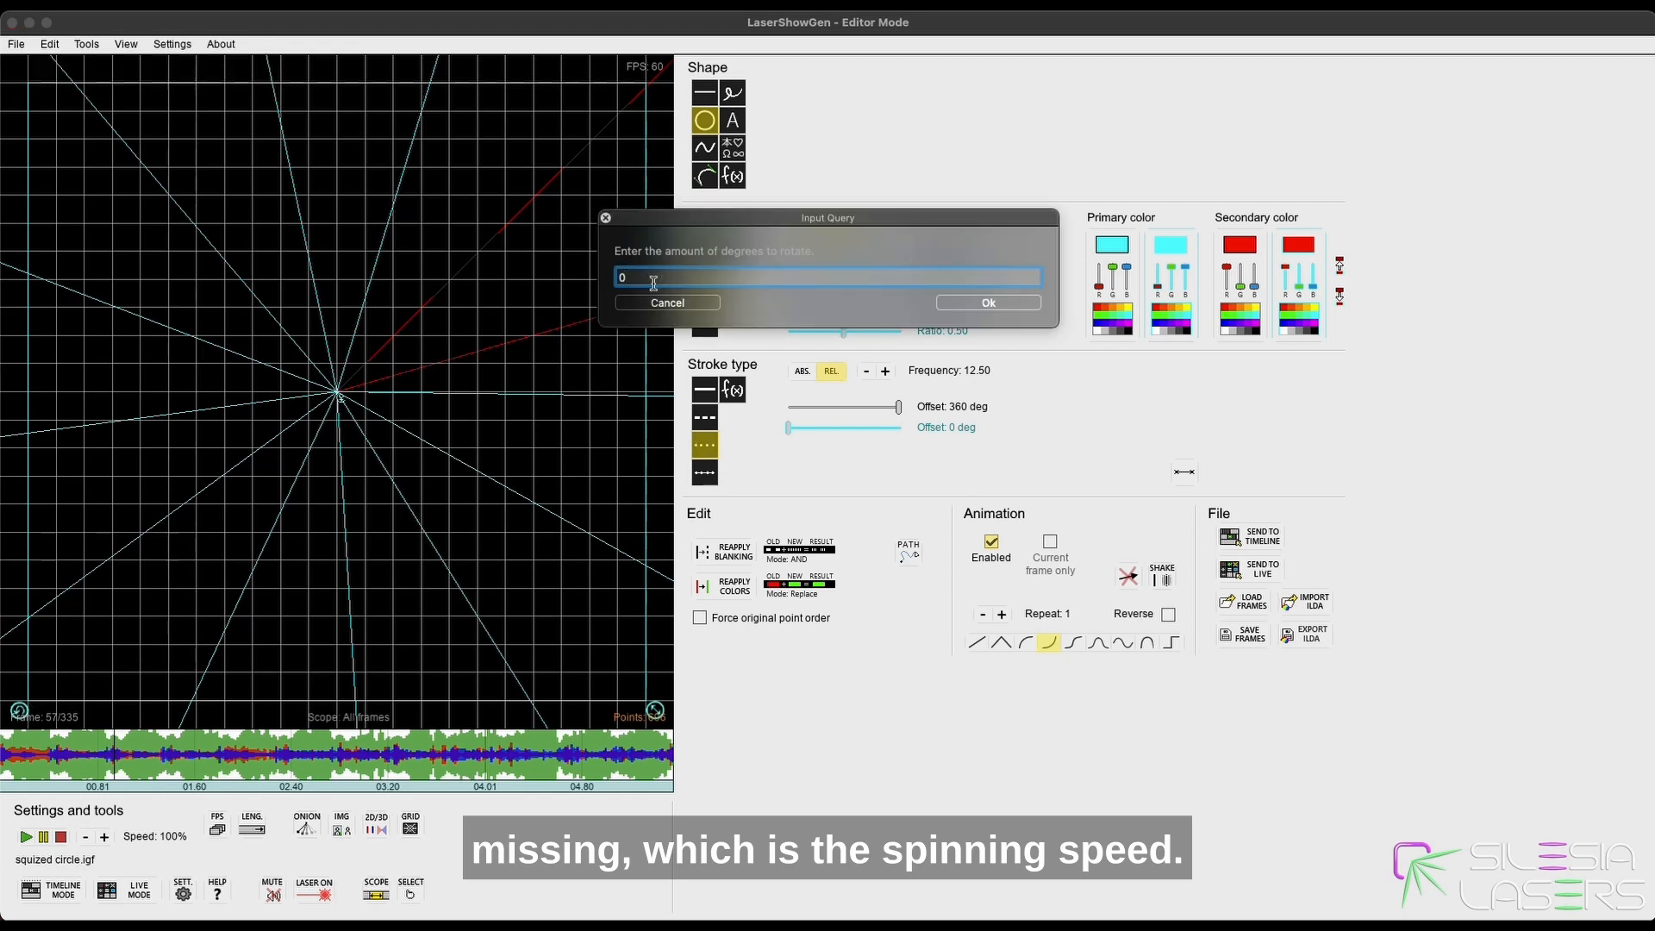
pyautogui.write('1080')
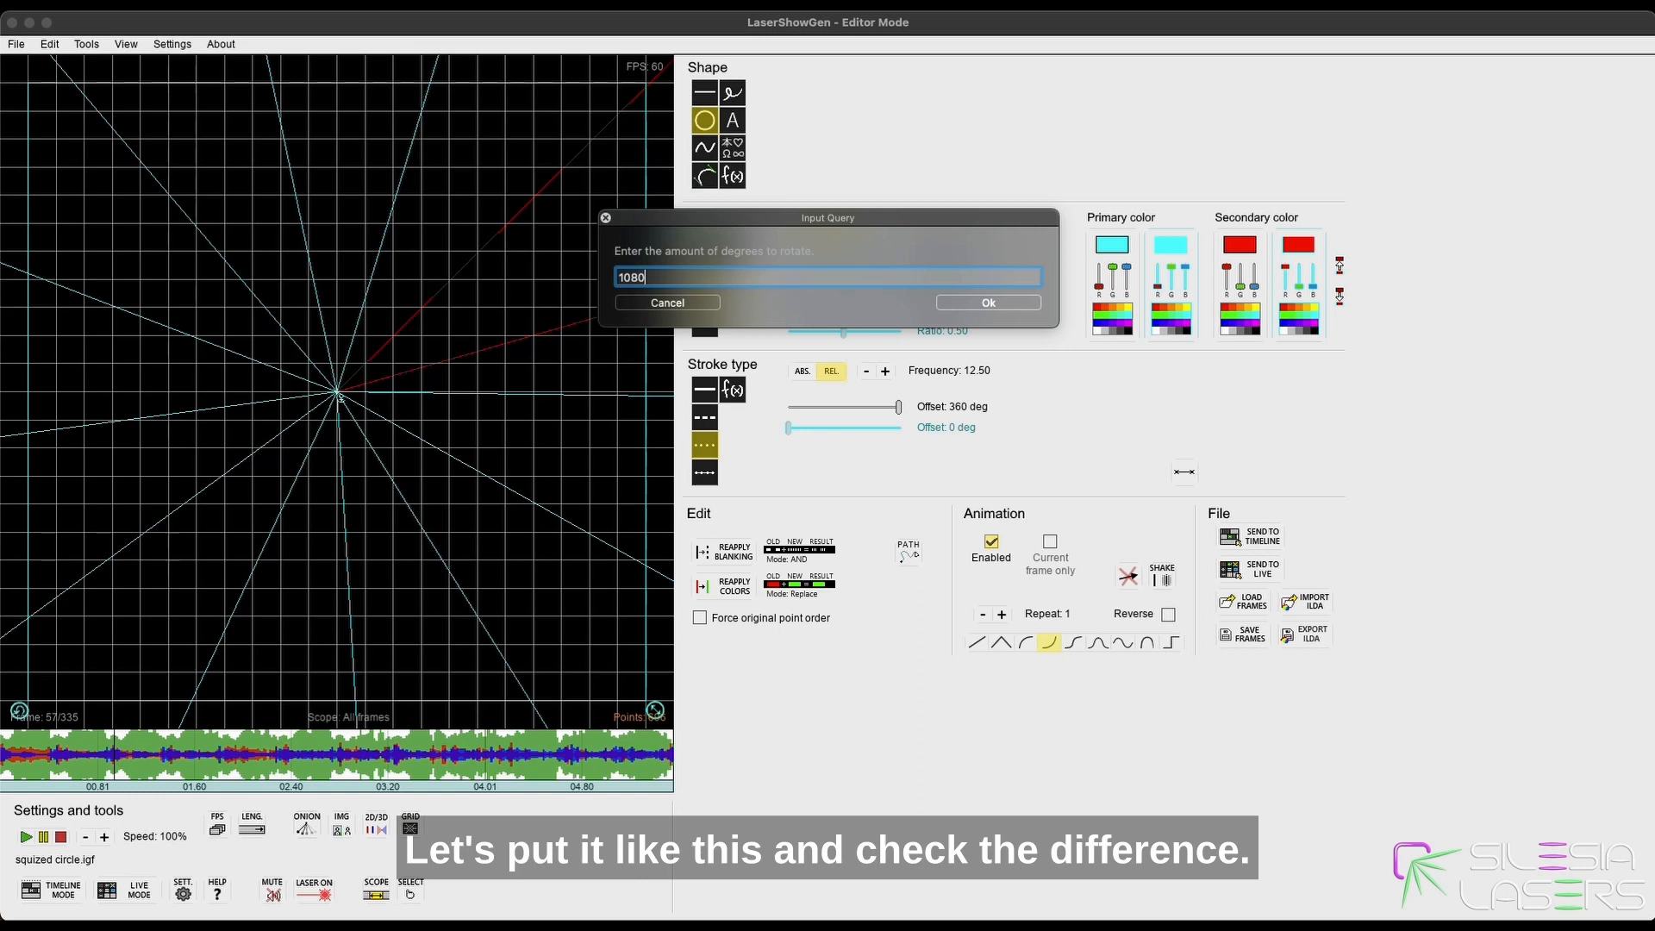
pyautogui.click(974, 303)
pyautogui.click(554, 443)
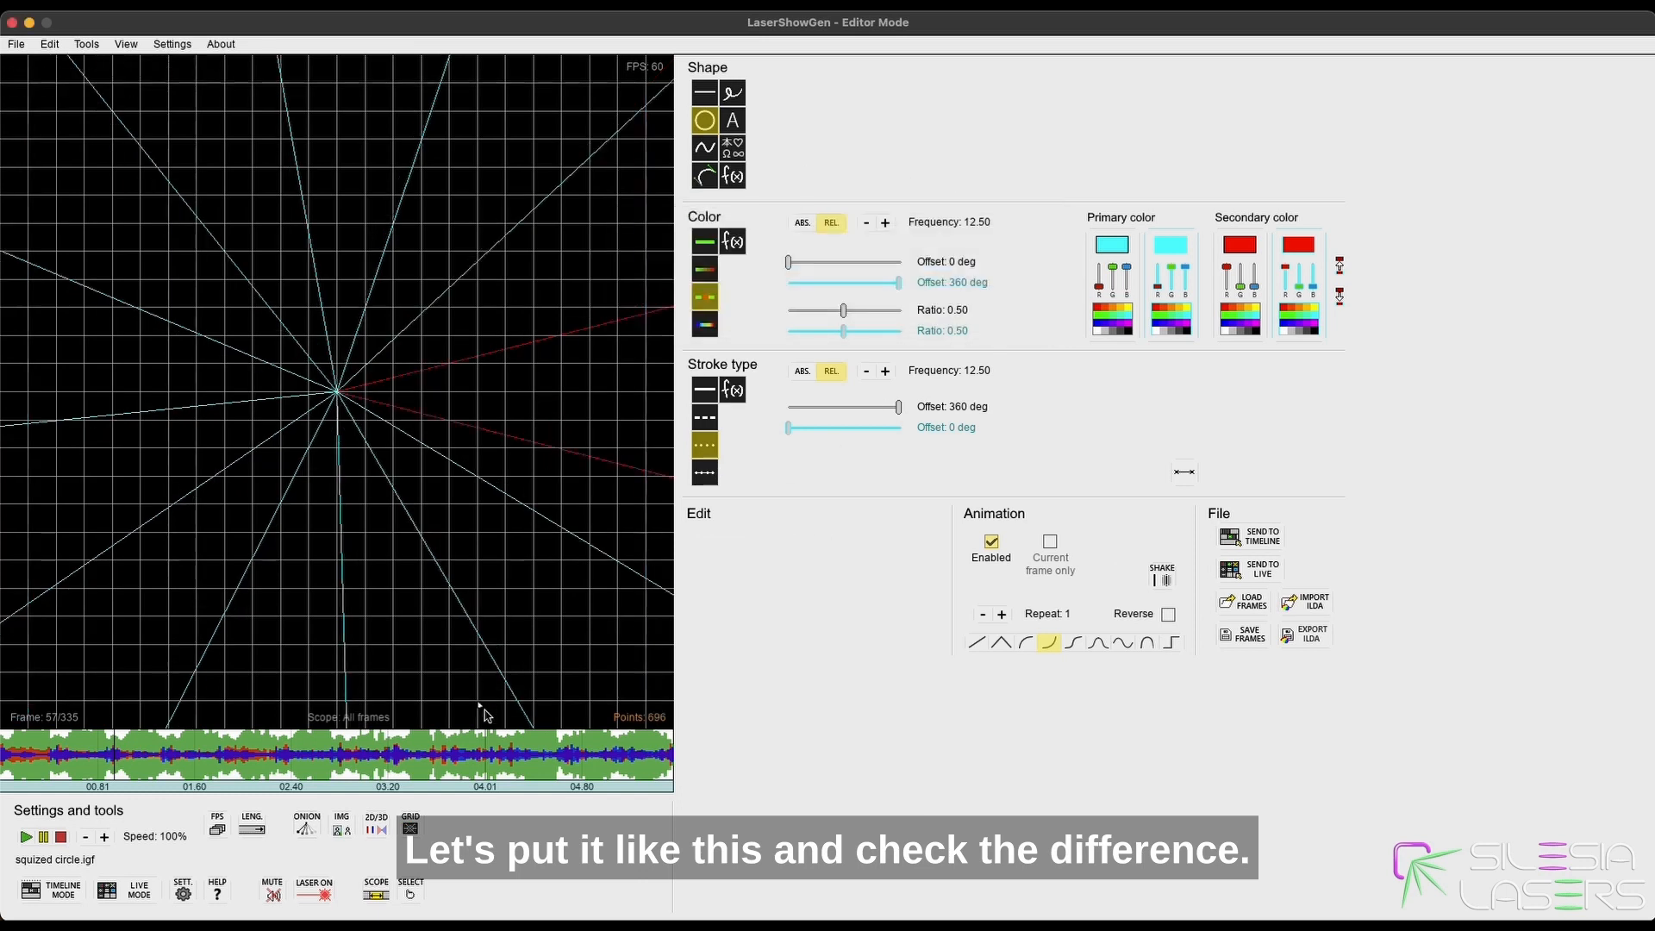
pyautogui.press('space')
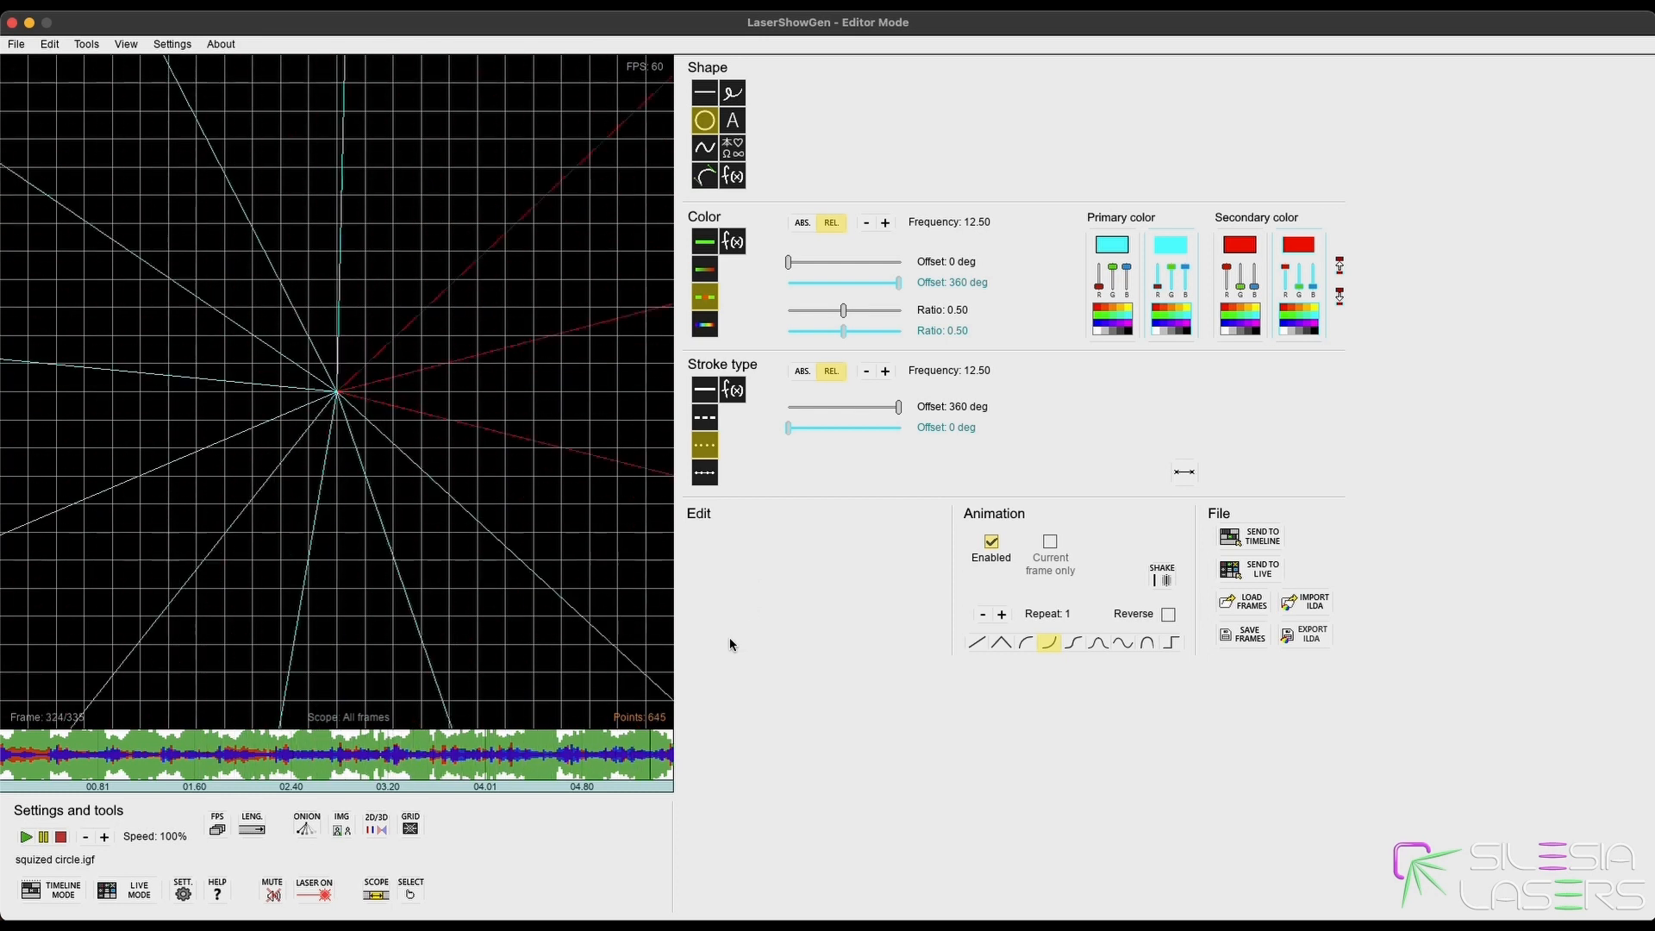
pyautogui.click(387, 822)
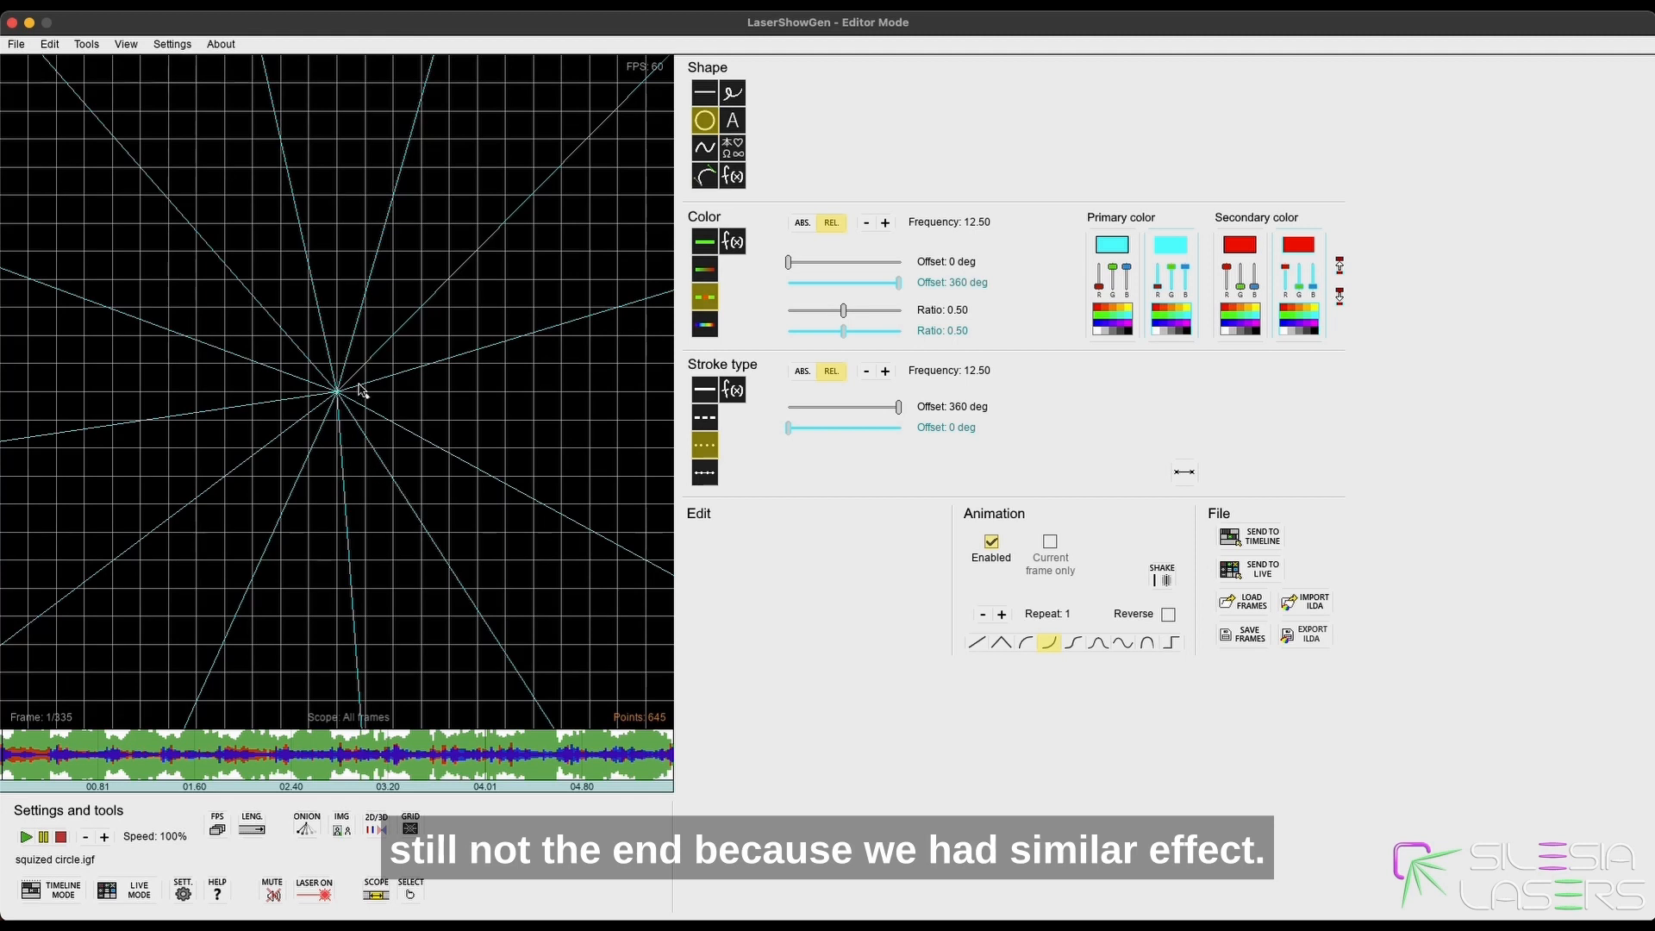
# Select the circle at the first frame and disable animation for the following edits.
pyautogui.click(377, 424)
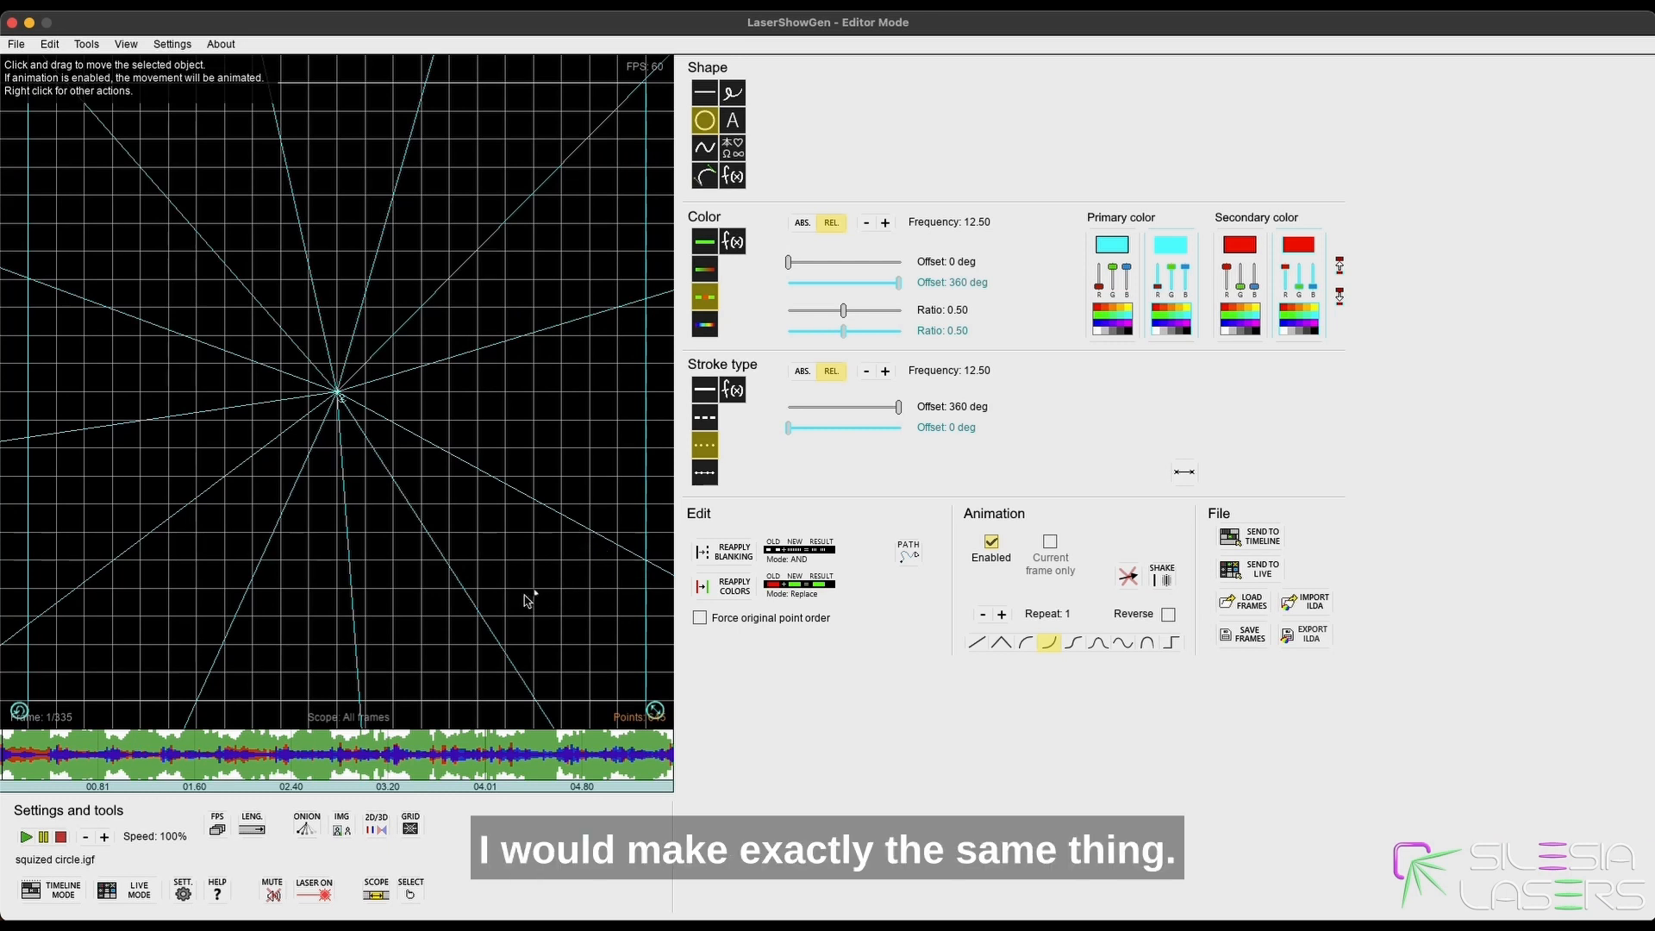
pyautogui.click(990, 541)
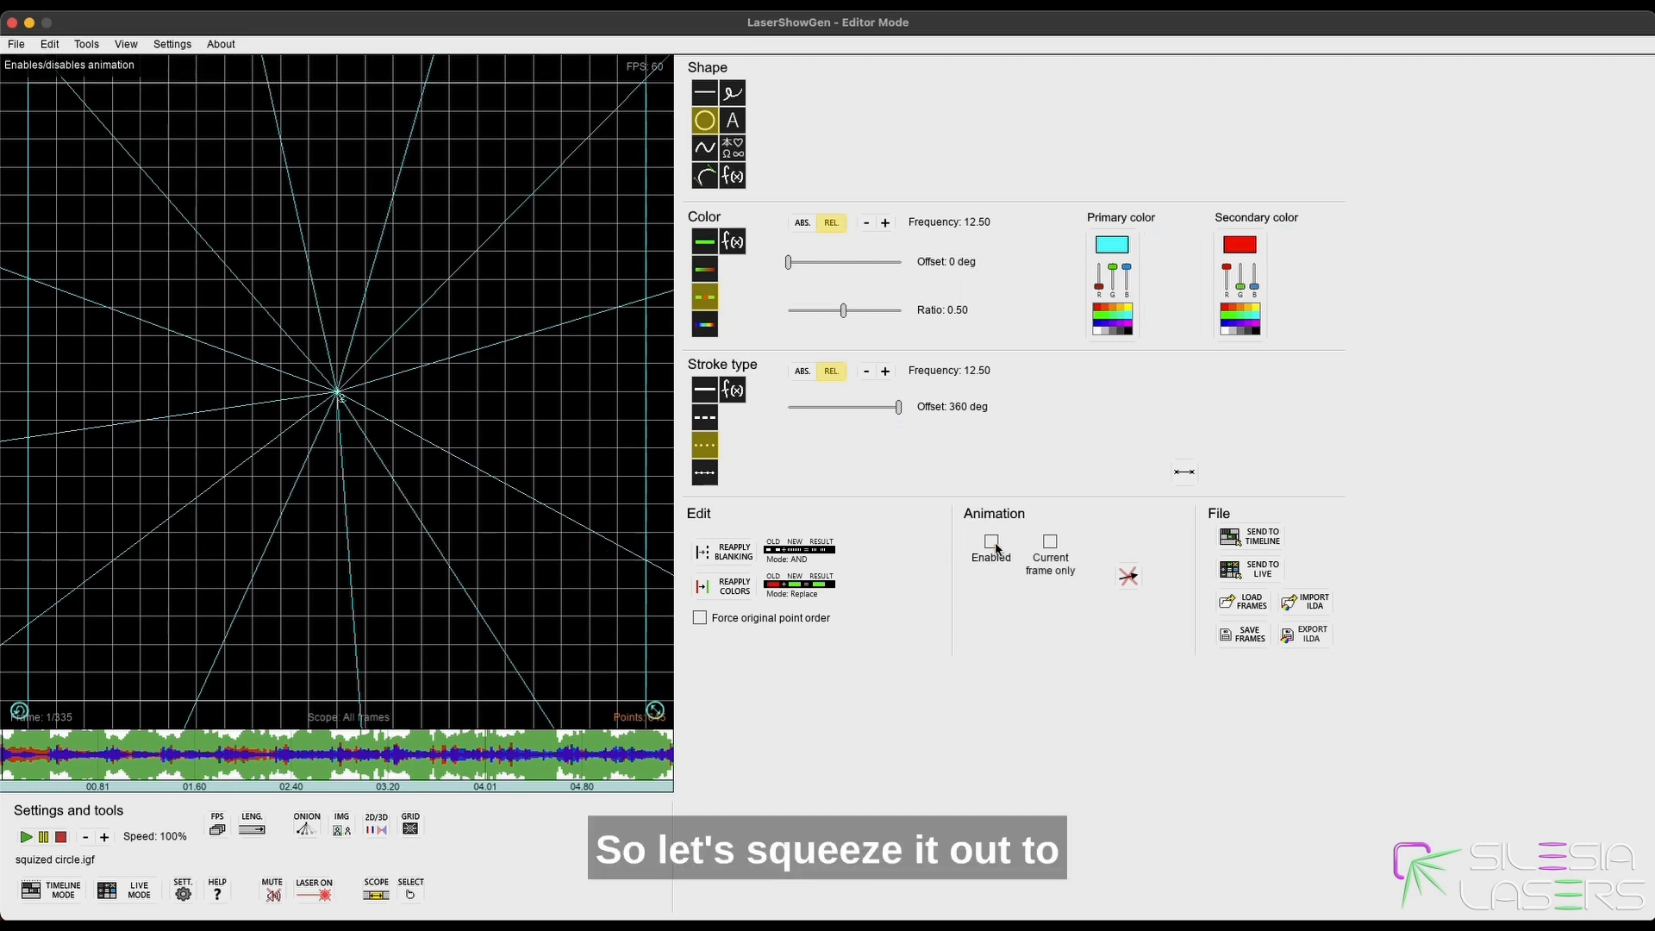
# Try to squeeze the circle into a flat ellipse, preview it and move it to the bottom of the canvas.
pyautogui.moveTo(655, 711); pyautogui.dragTo(630, 455)
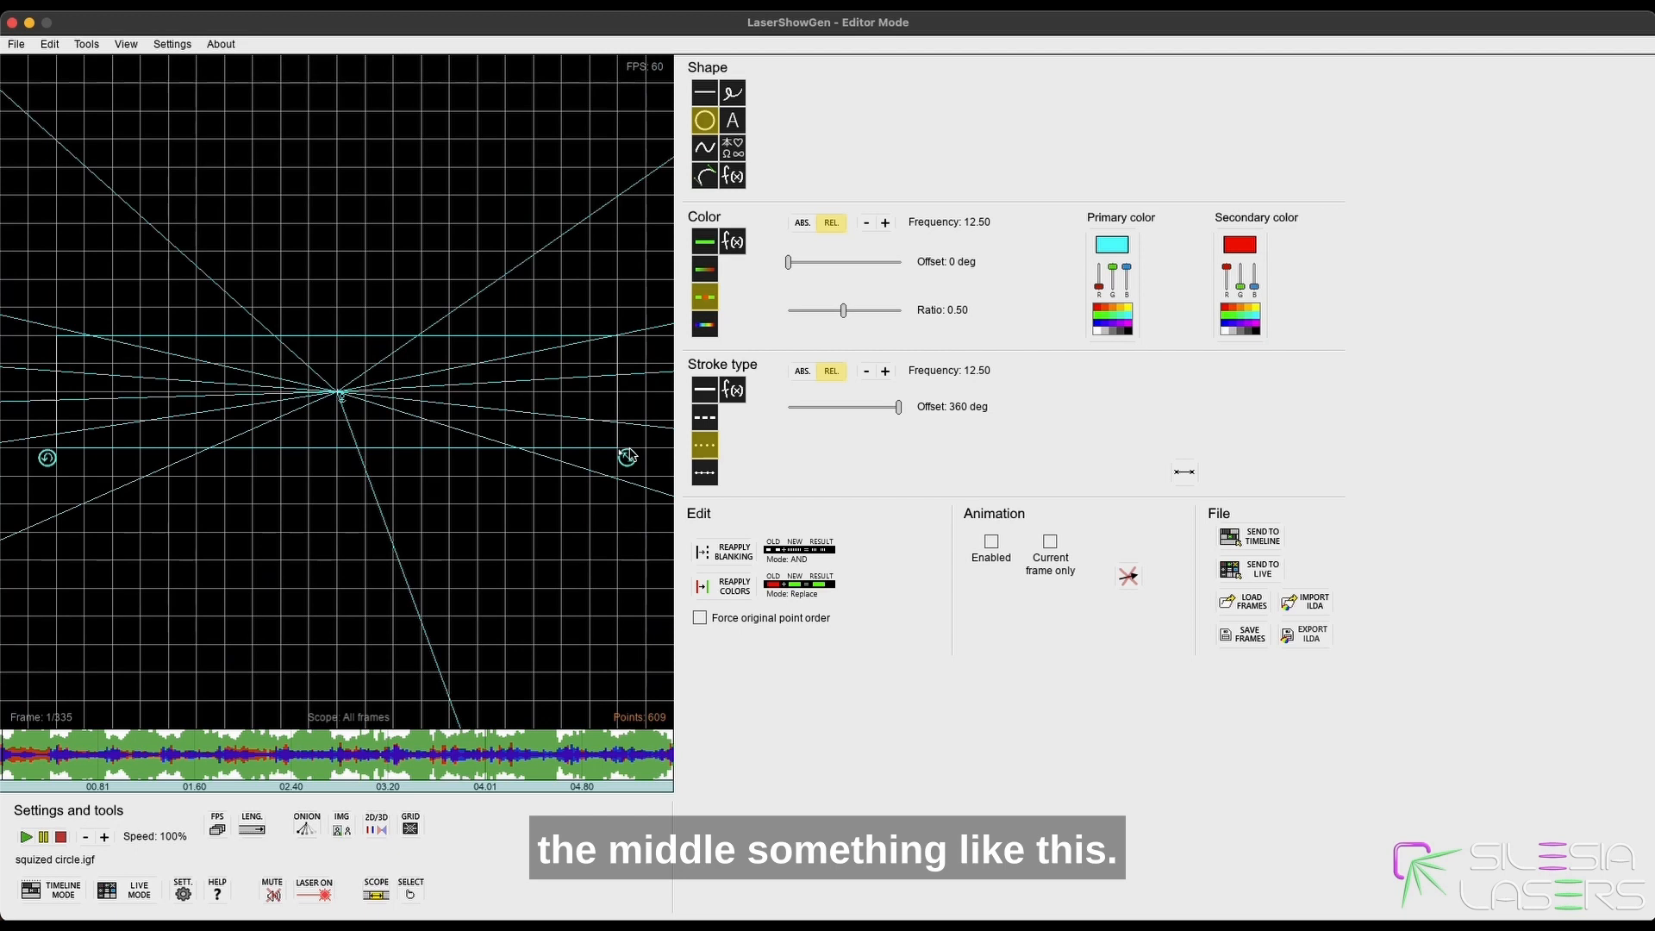
pyautogui.click(432, 534)
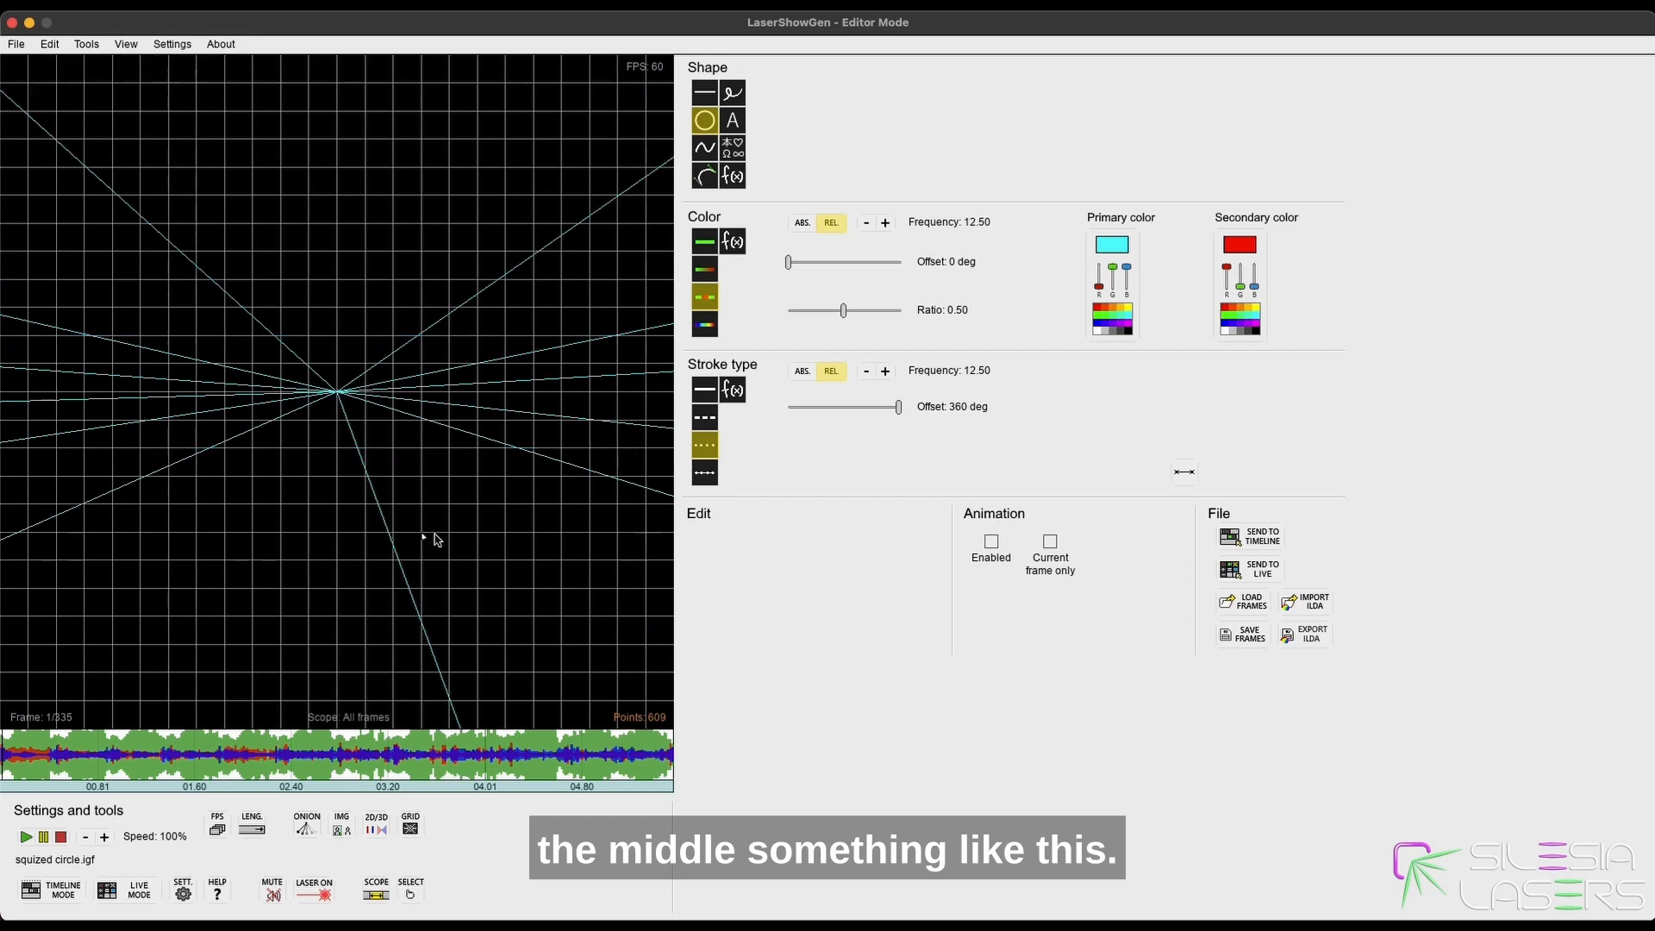
pyautogui.press('space')
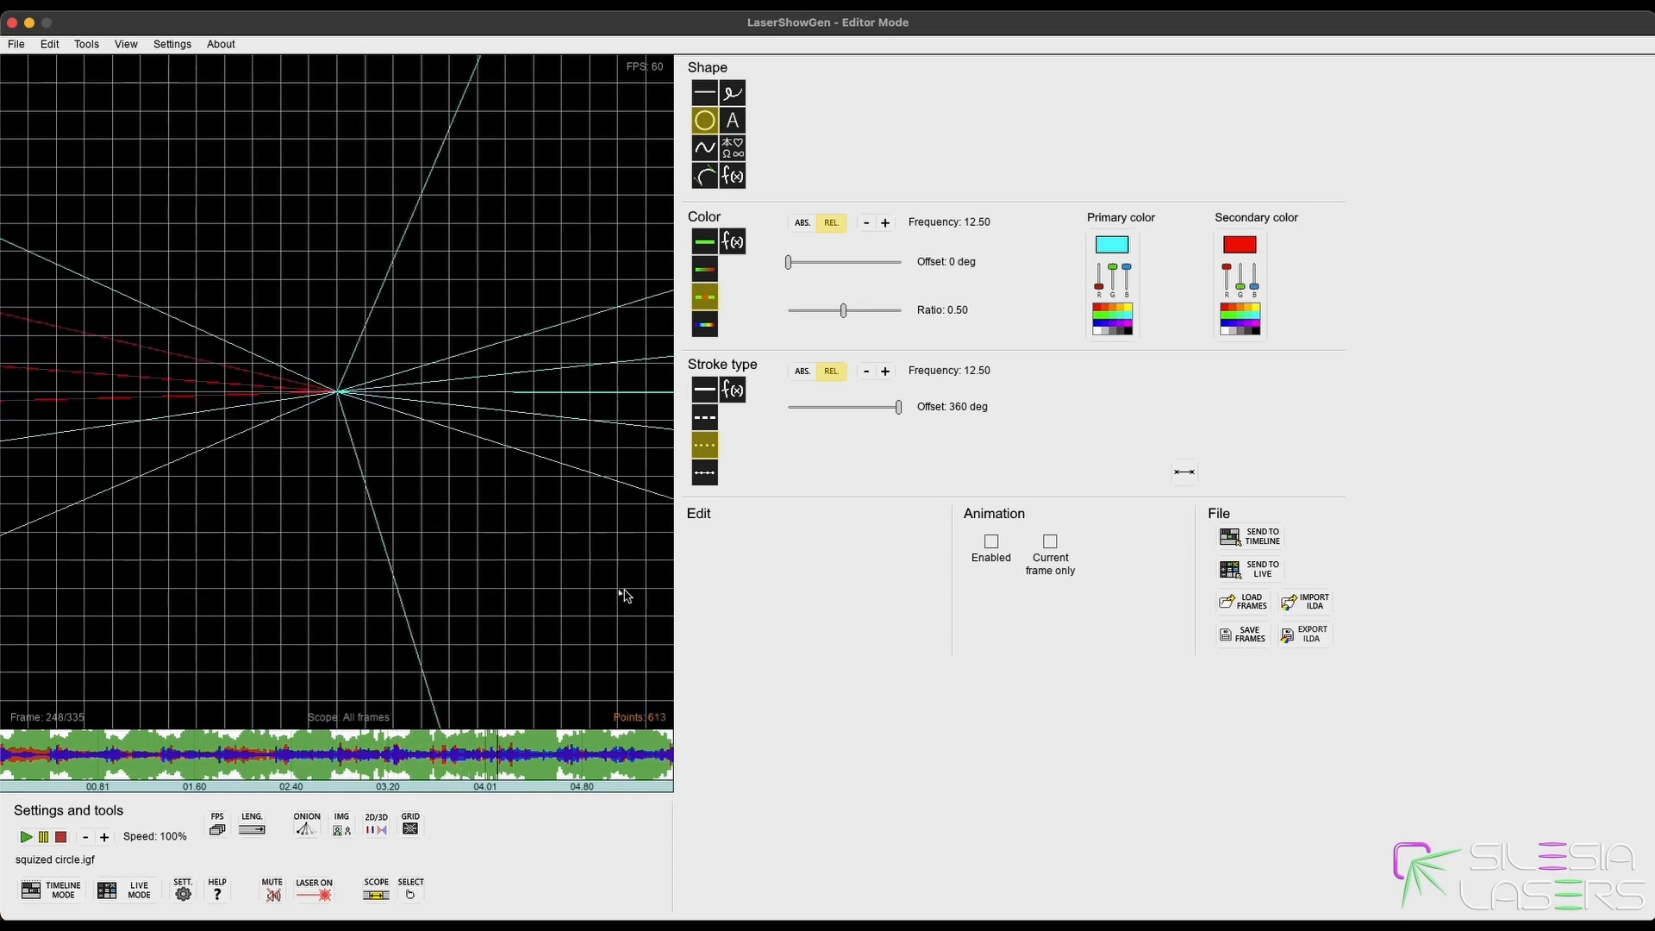
pyautogui.press('space')
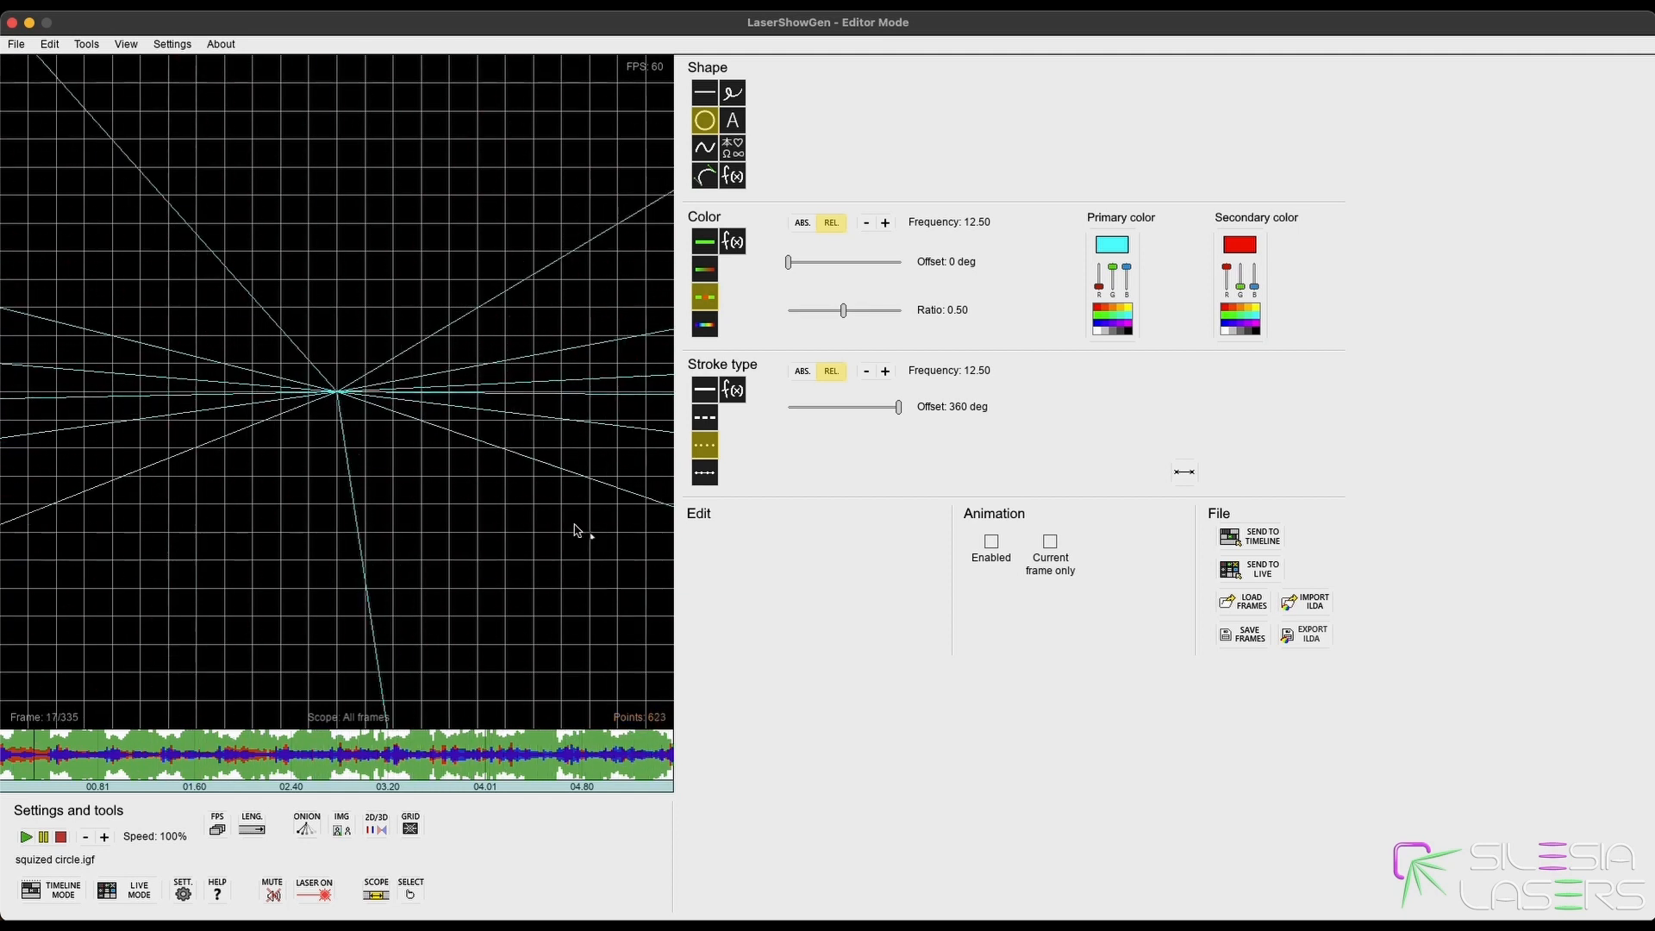
pyautogui.click(371, 424)
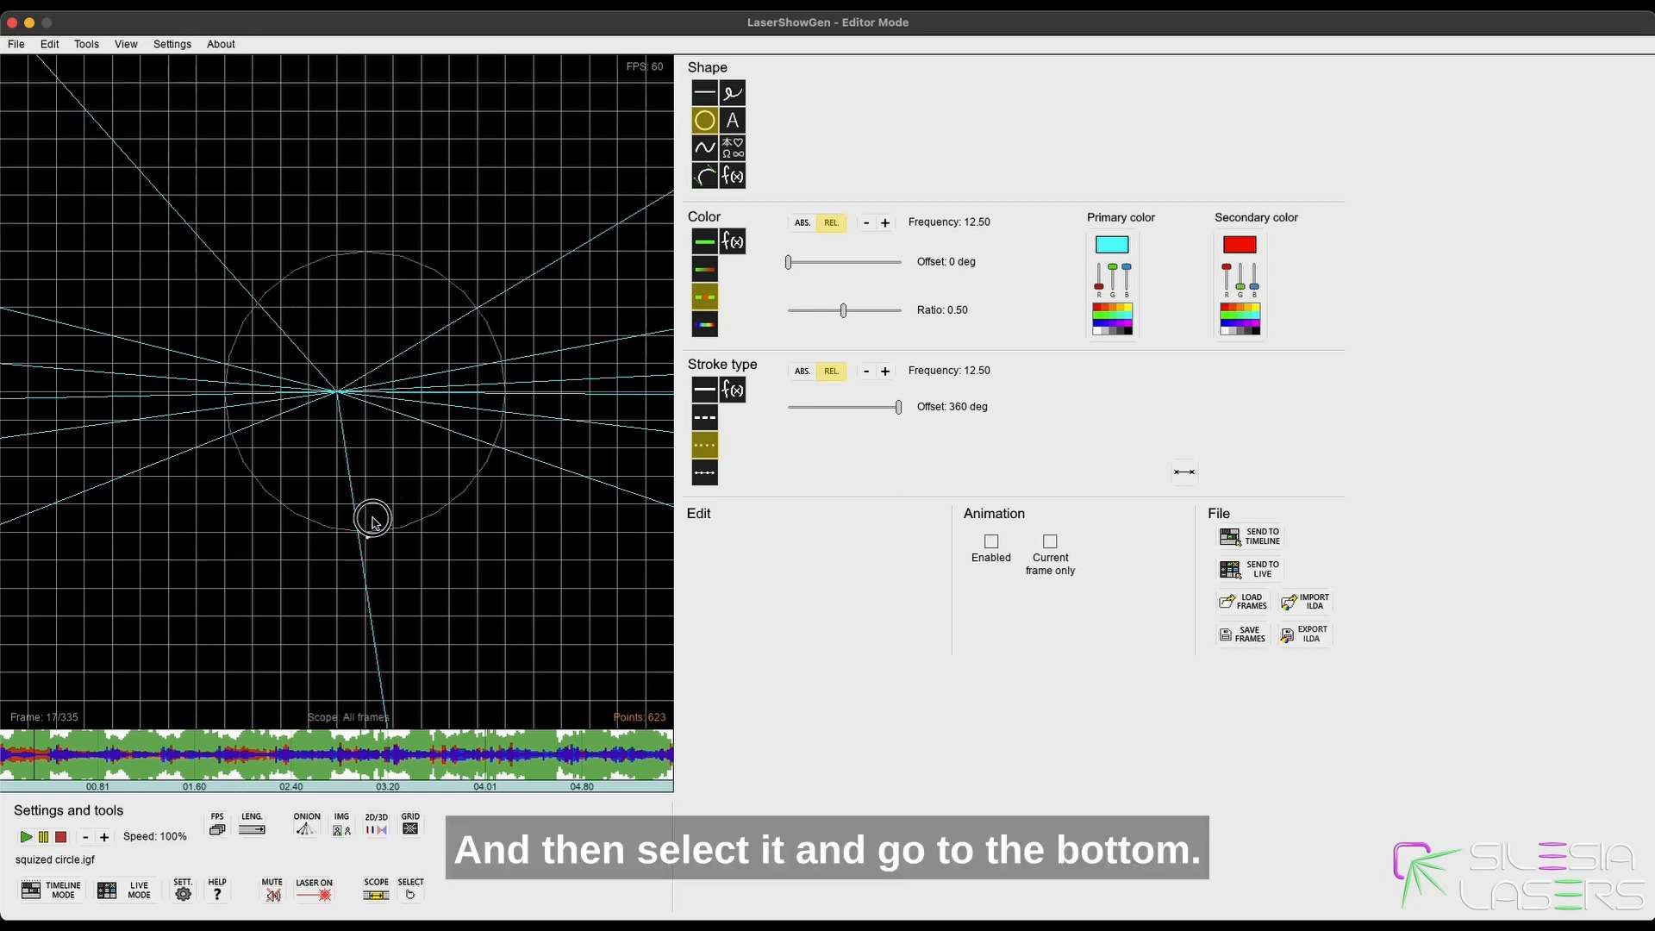
pyautogui.click(379, 388)
pyautogui.moveTo(392, 398); pyautogui.dragTo(404, 640)
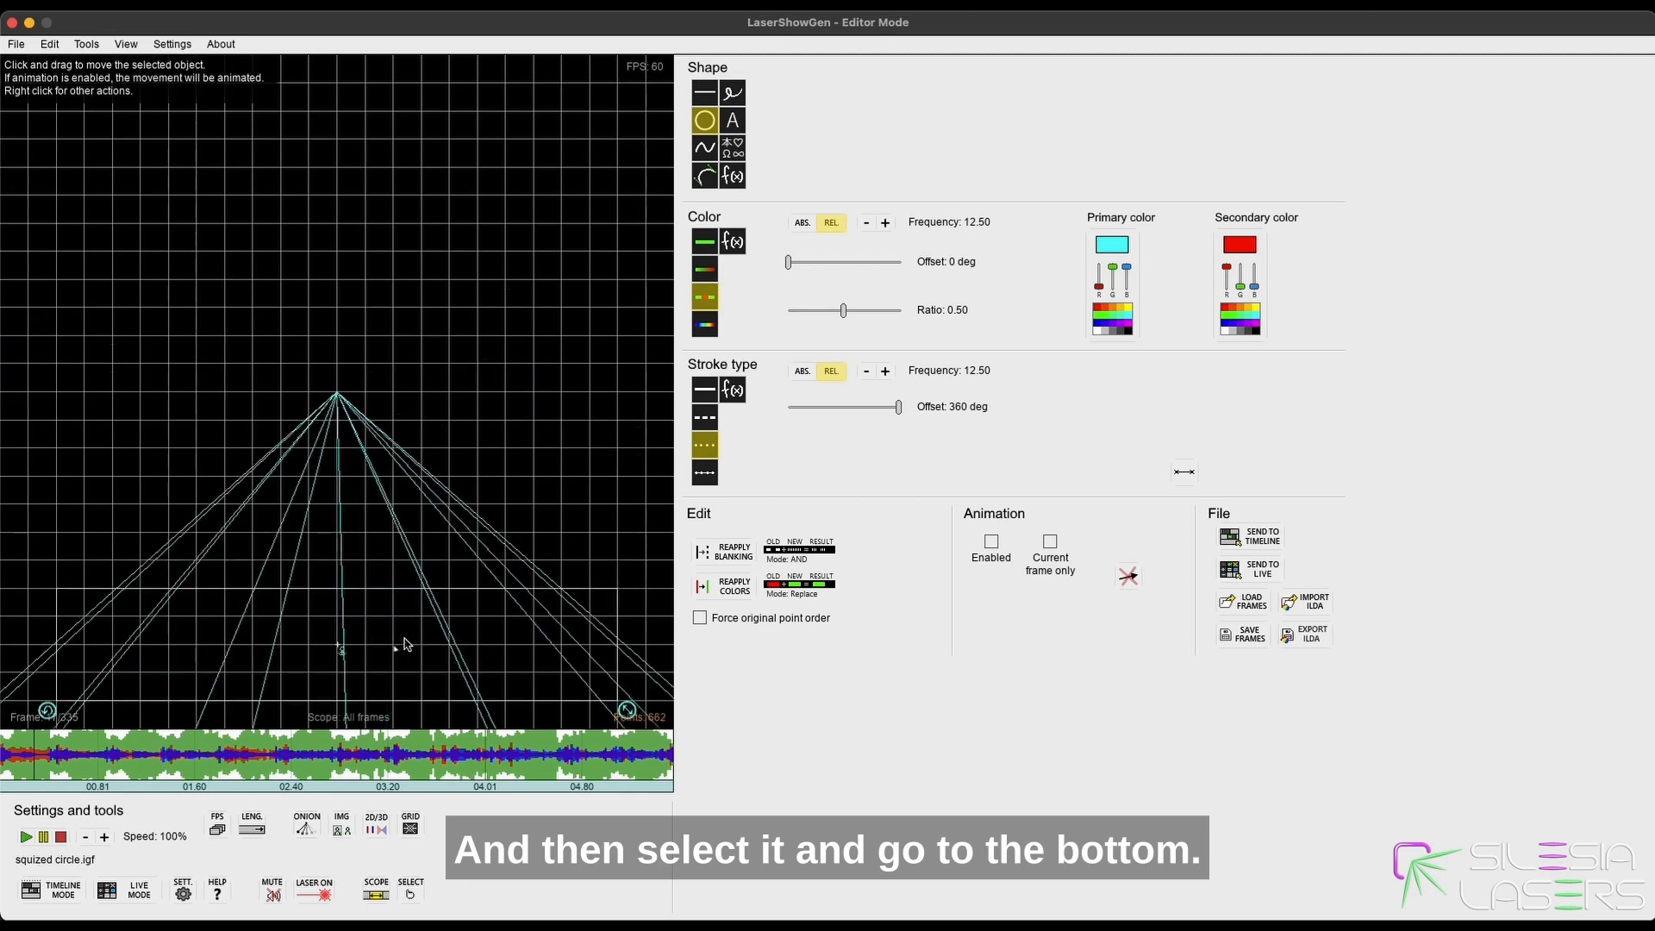
pyautogui.press('super+z')
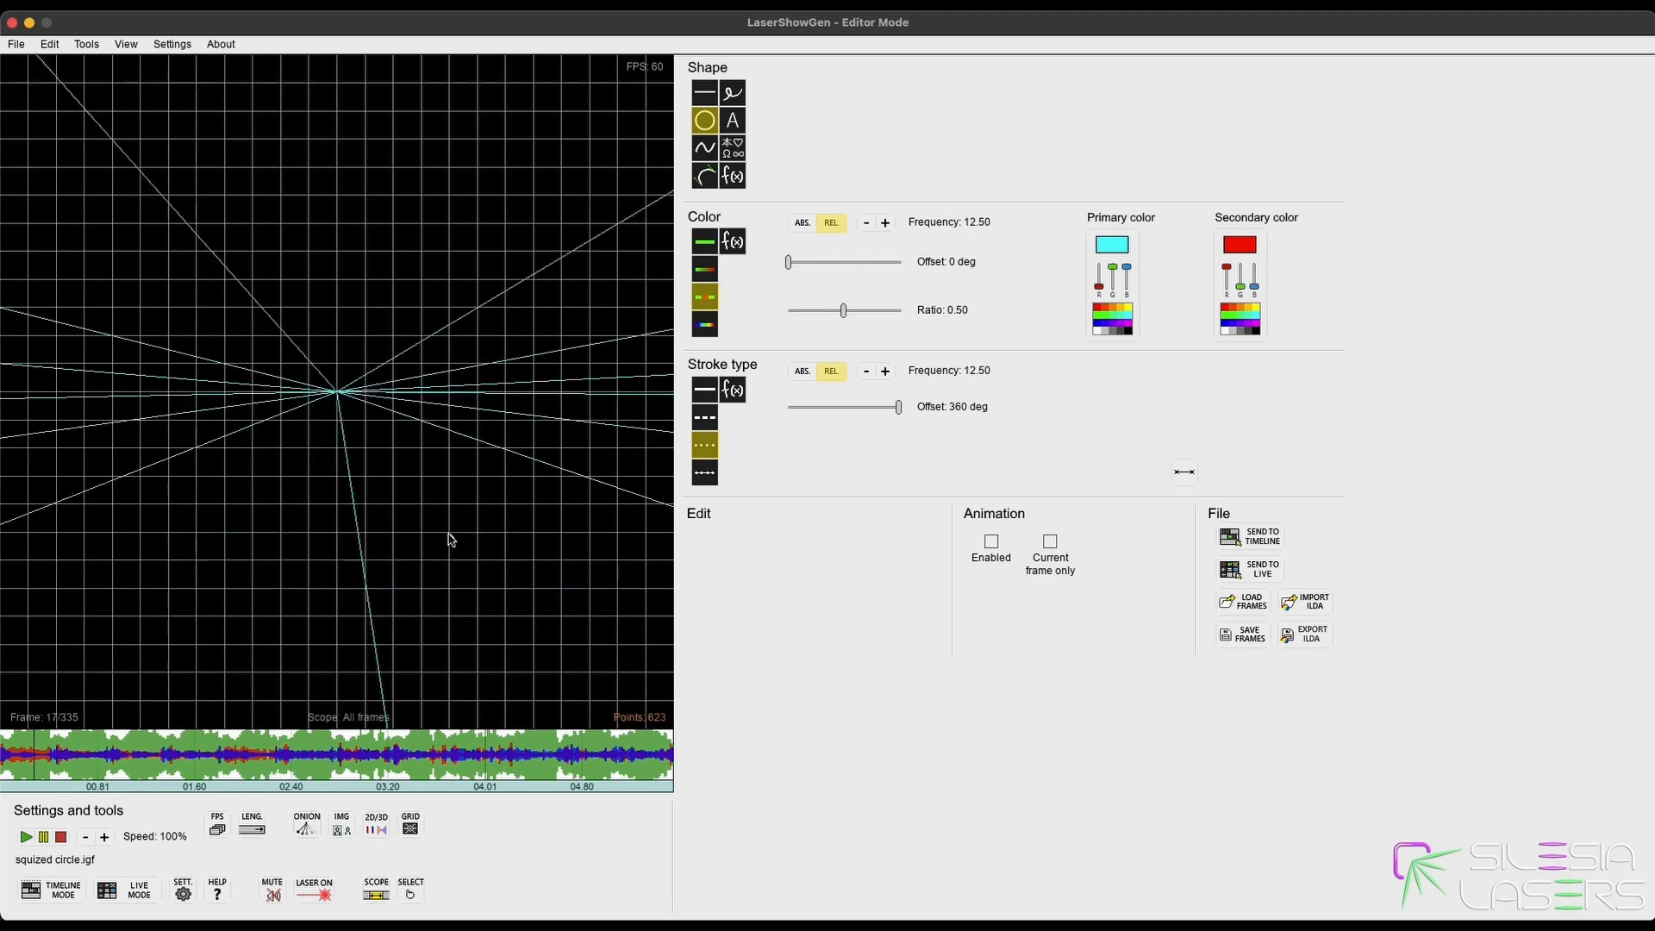
pyautogui.press('super+z')
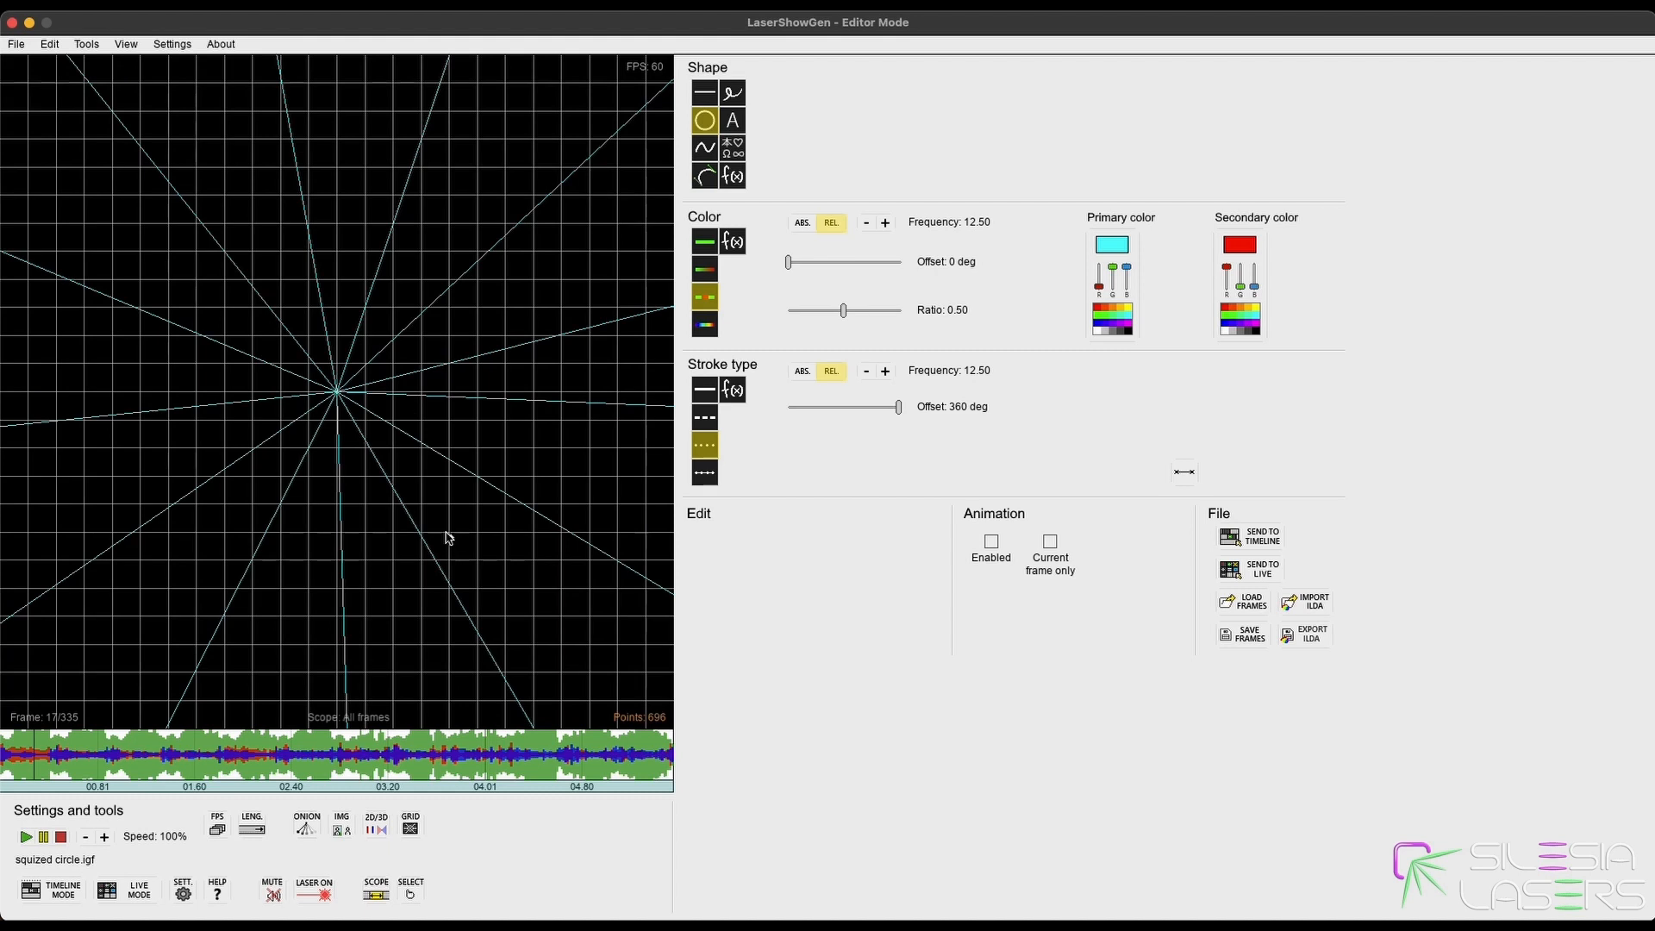
# Squeeze the circle vertically into a flat, full-width ellipse and move it to the bottom of the canvas.
pyautogui.click(397, 435)
pyautogui.moveTo(660, 711); pyautogui.dragTo(647, 442)
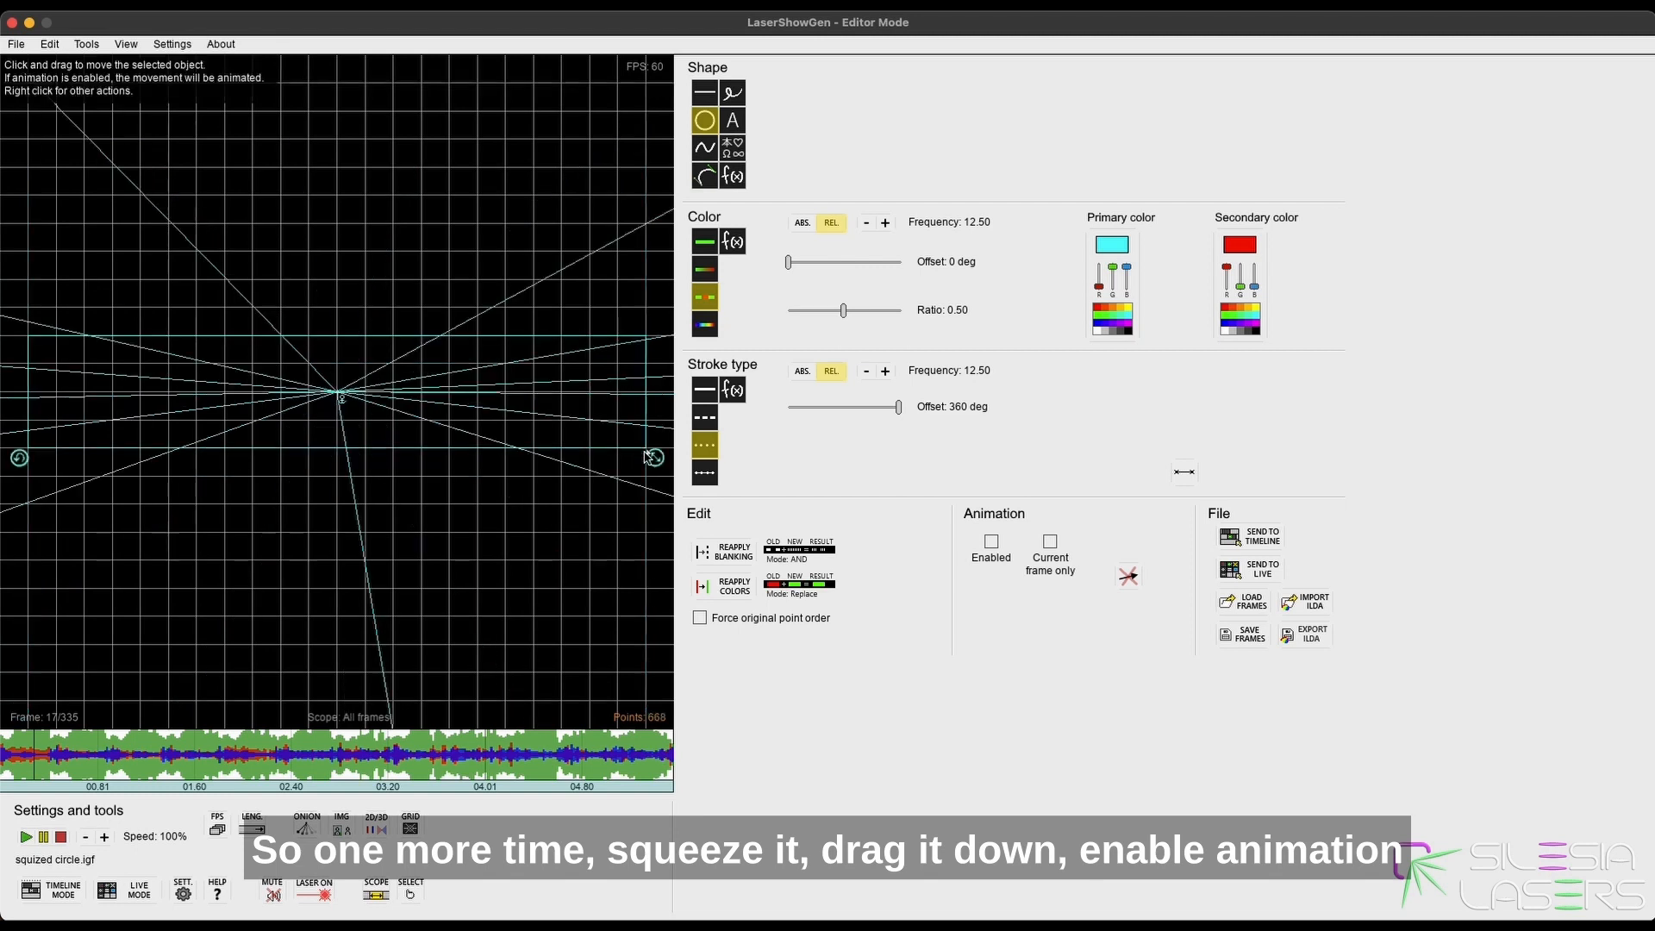
pyautogui.moveTo(503, 439); pyautogui.dragTo(511, 641)
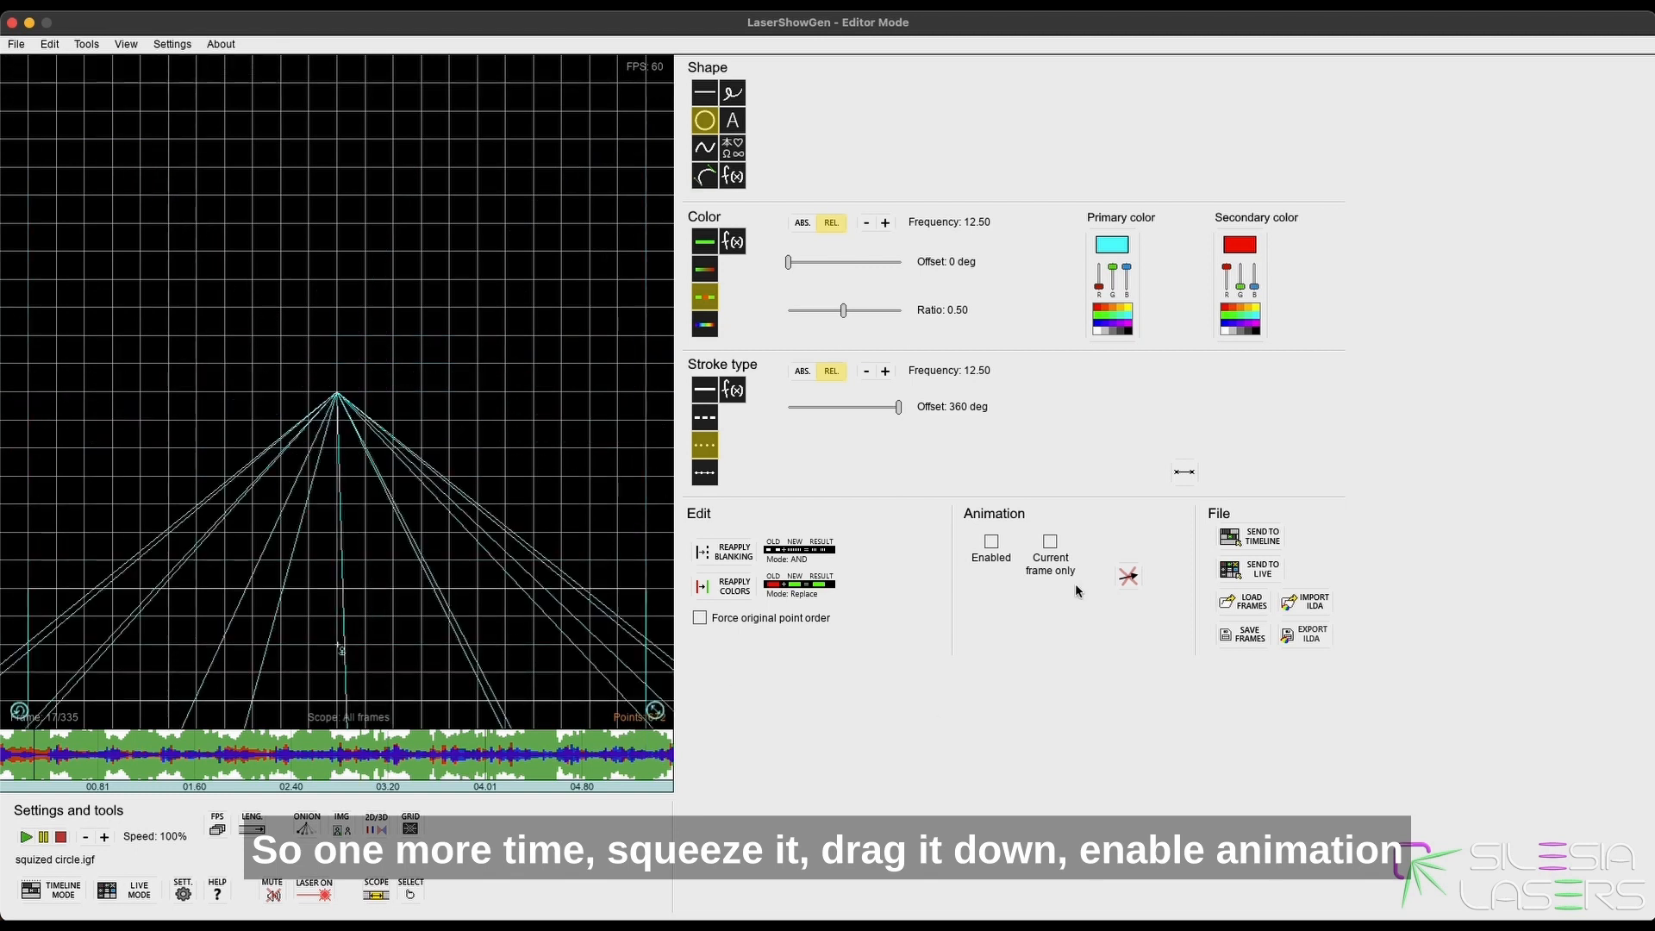
# Enable animation, animate the flattened circle rising from the bottom to the top of the canvas, and play back the result.
pyautogui.click(993, 558)
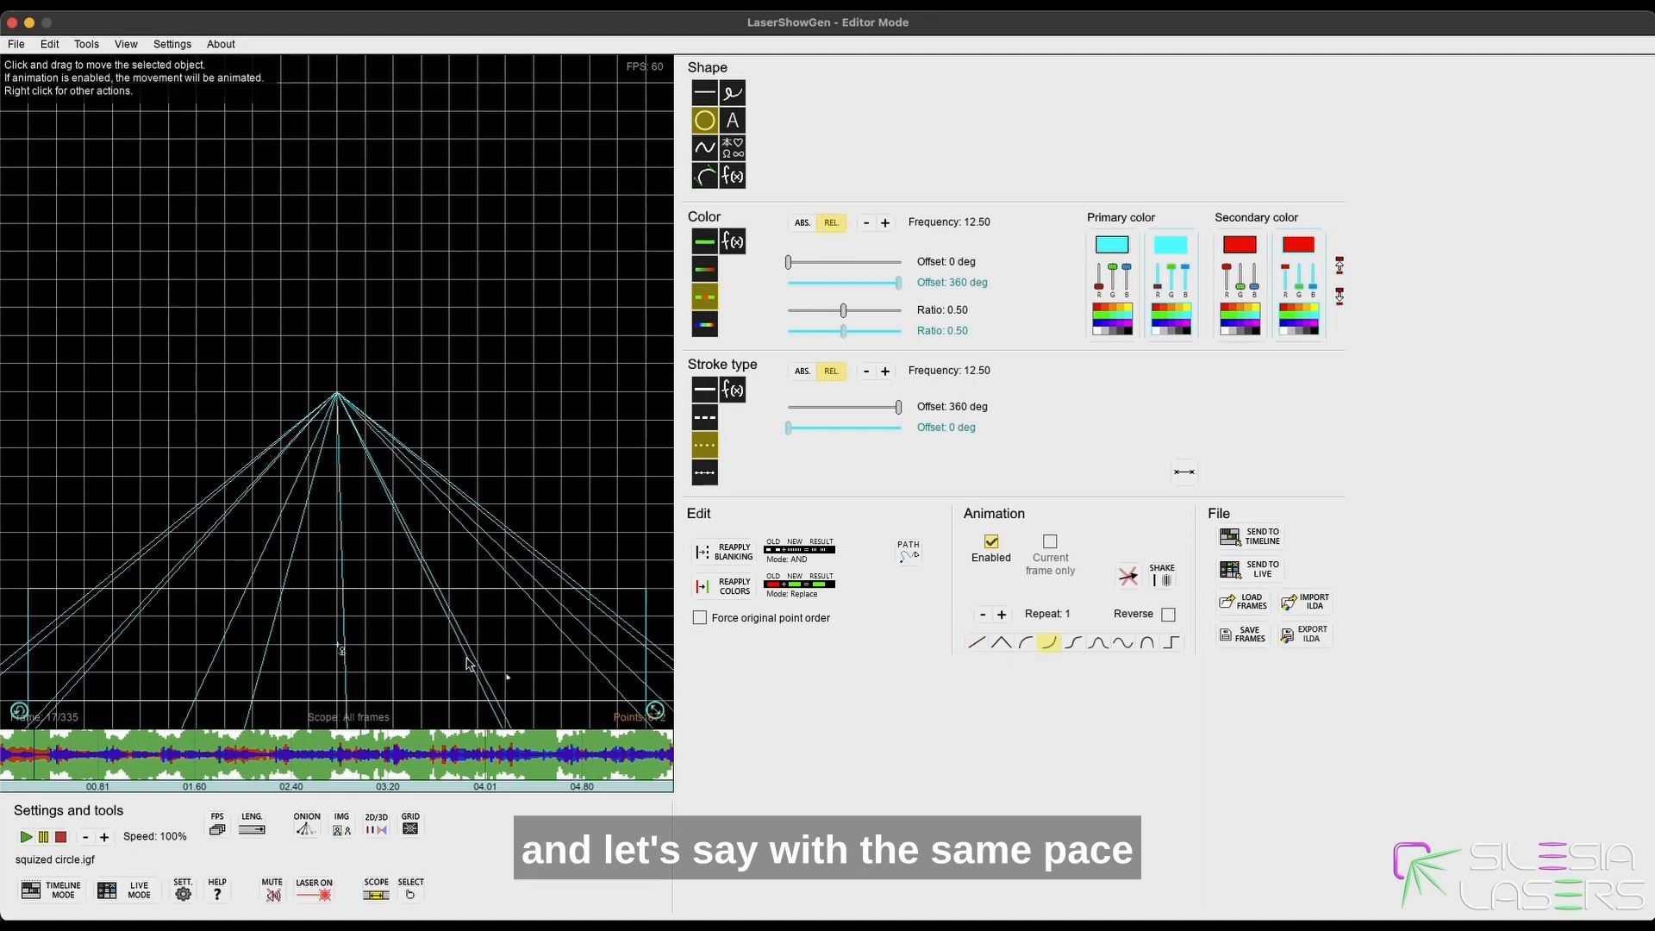
pyautogui.moveTo(473, 669); pyautogui.dragTo(468, 259)
pyautogui.click(506, 378)
pyautogui.press('space')
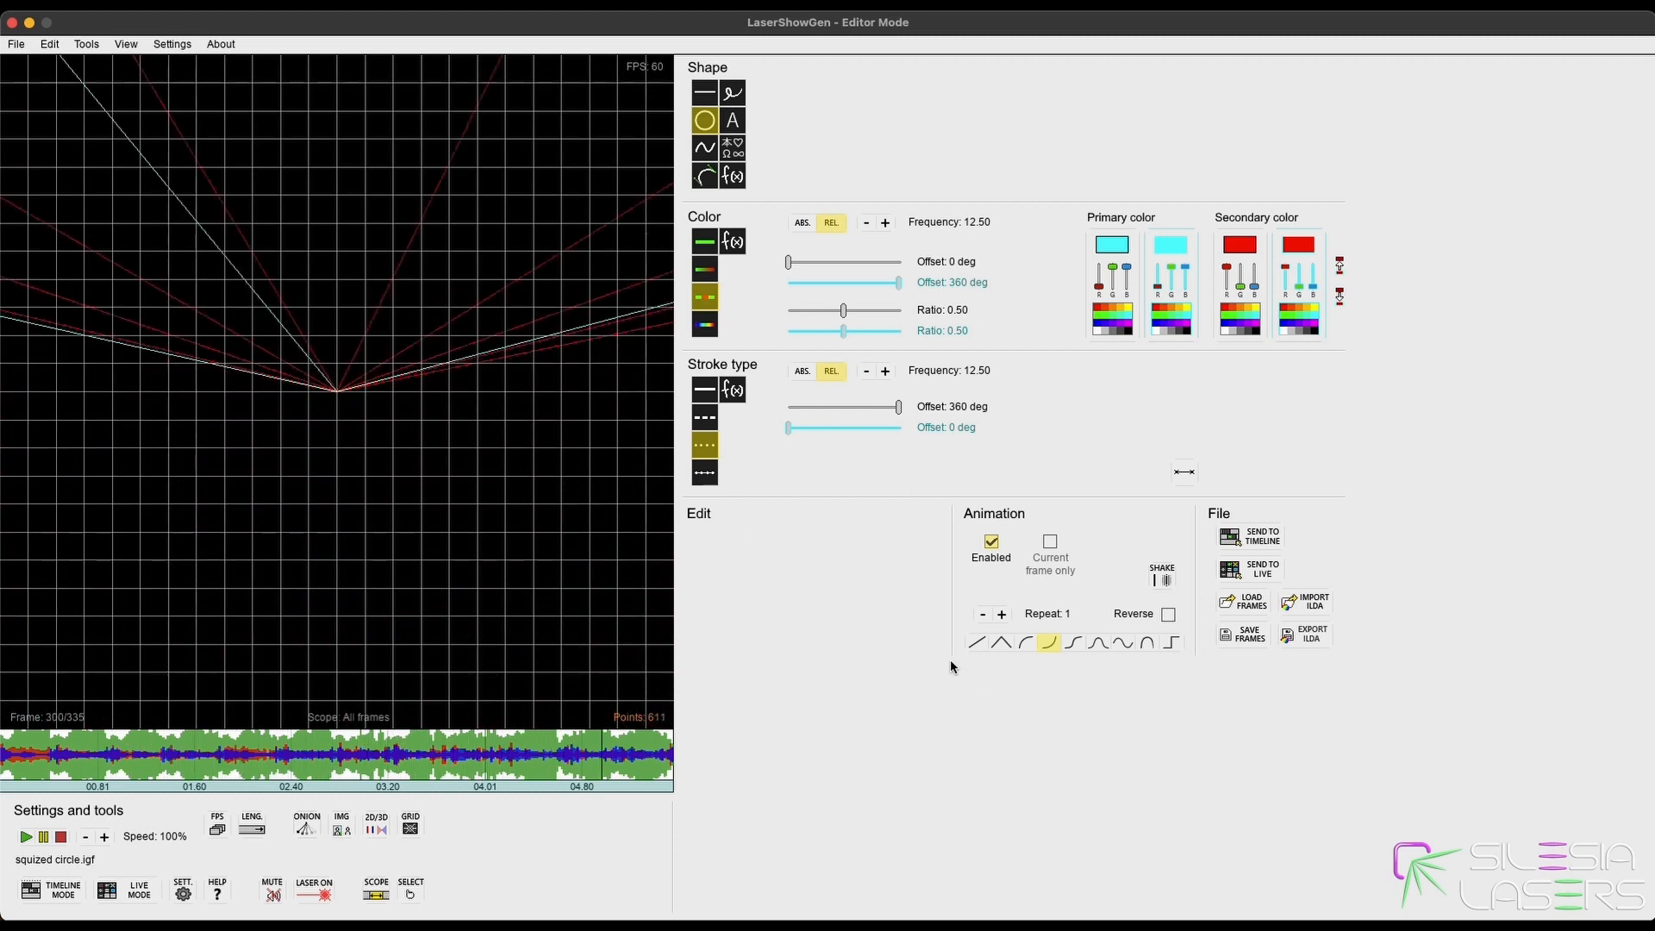
pyautogui.click(552, 742)
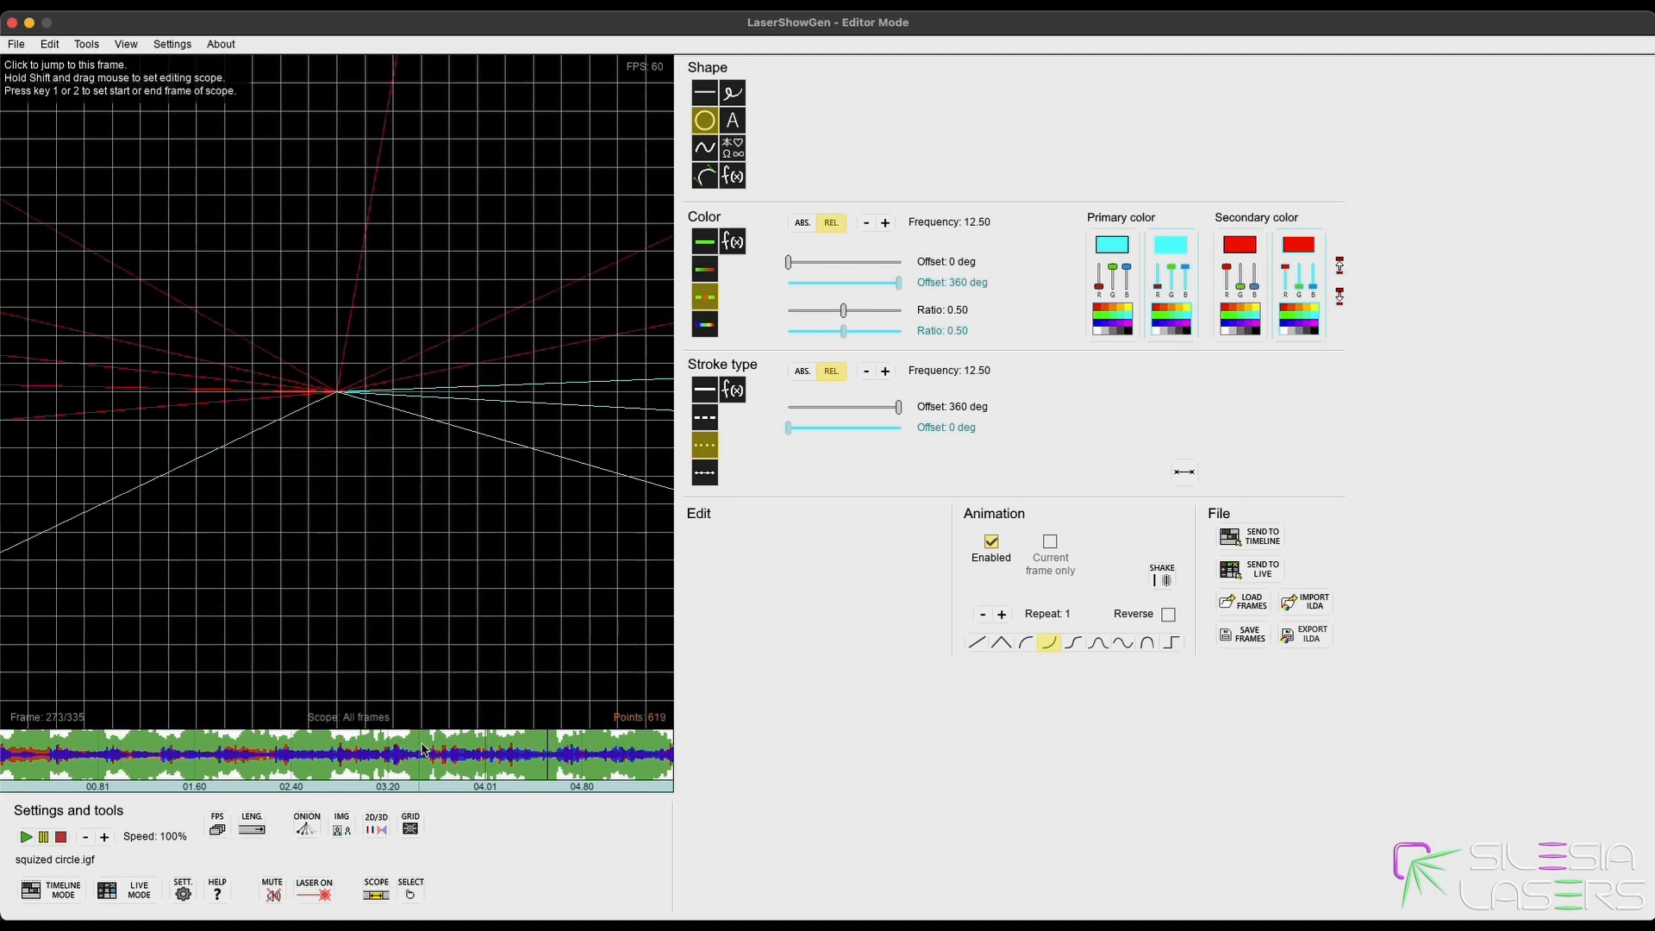
pyautogui.click(7, 749)
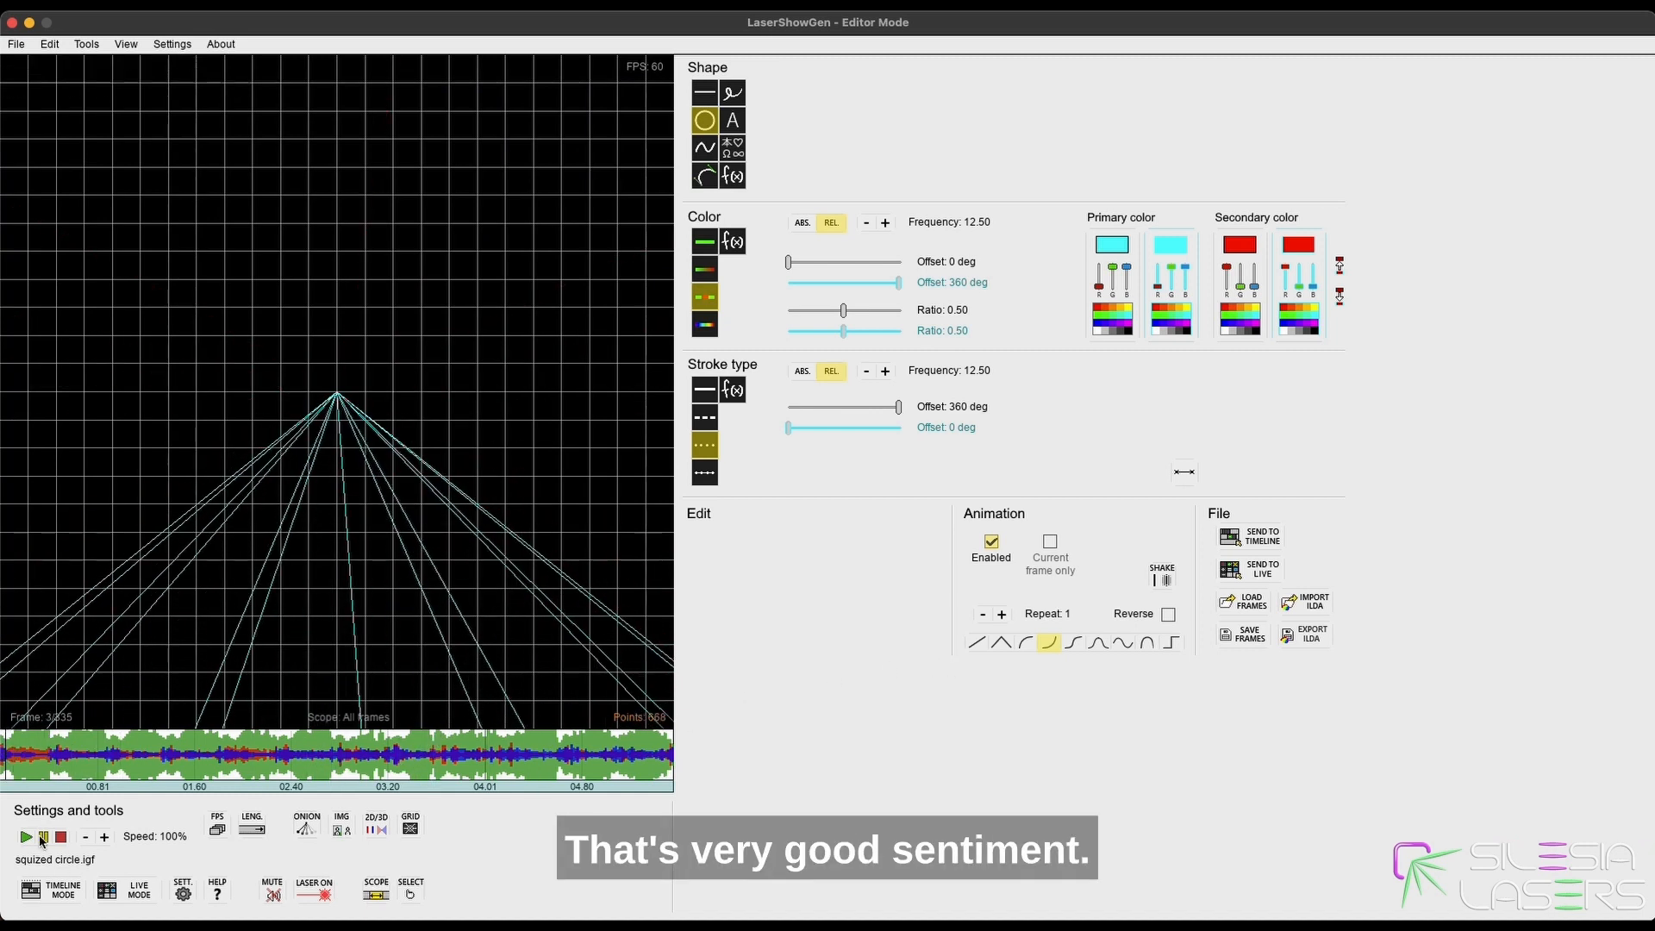
pyautogui.click(1224, 569)
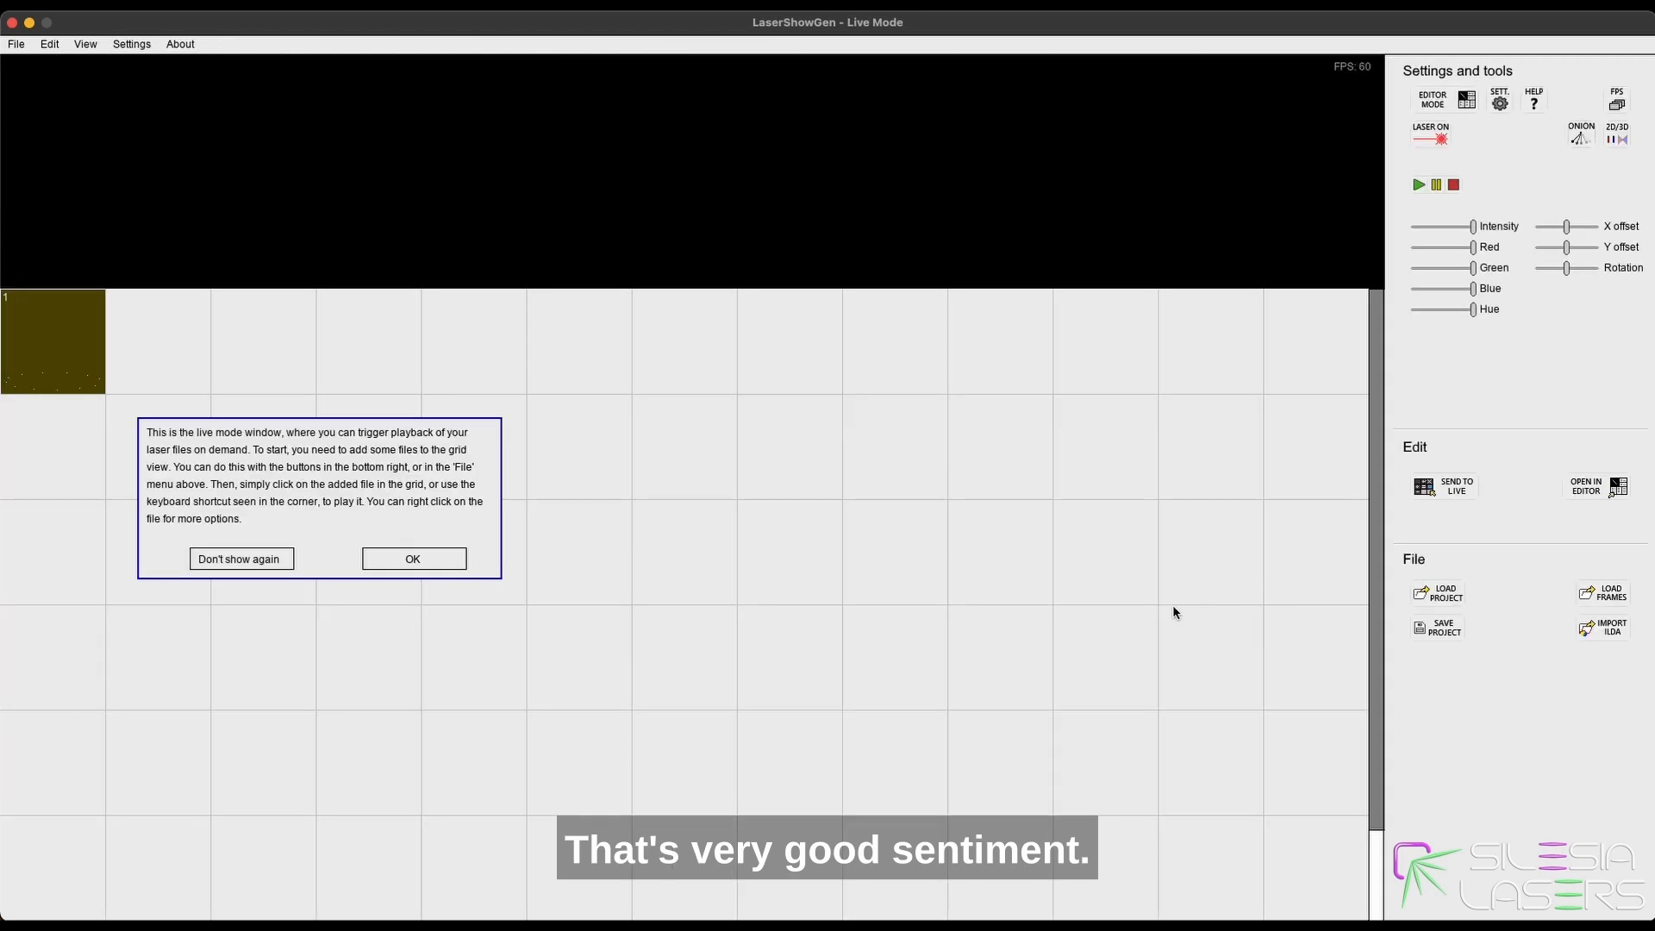
pyautogui.click(431, 558)
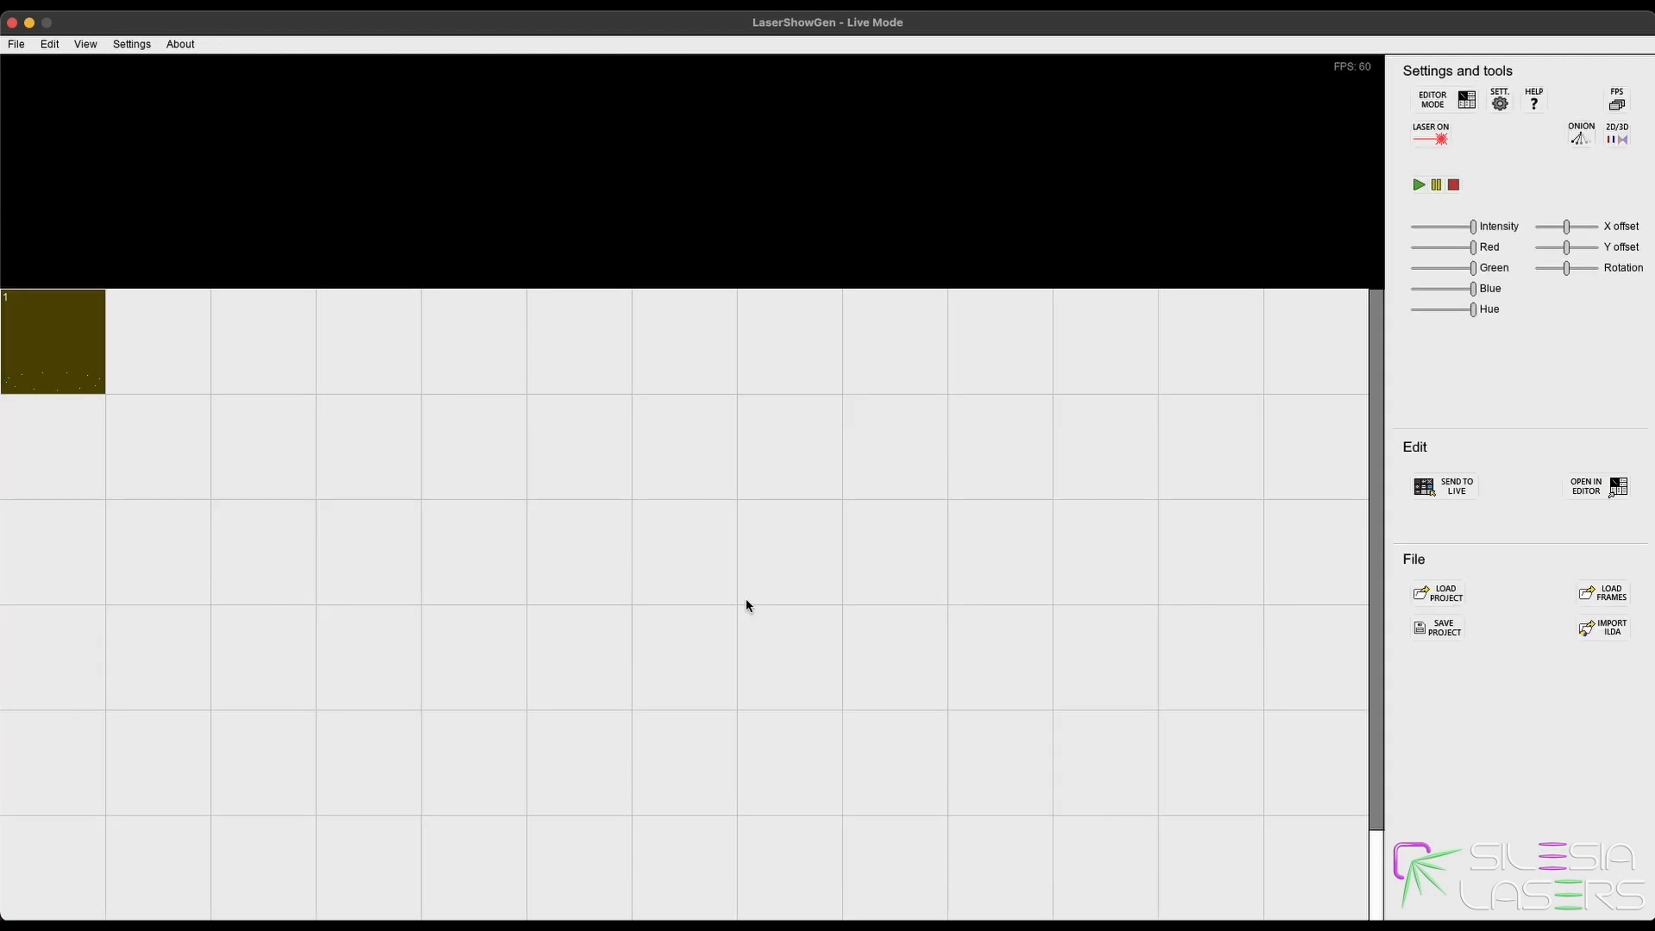
pyautogui.click(1457, 100)
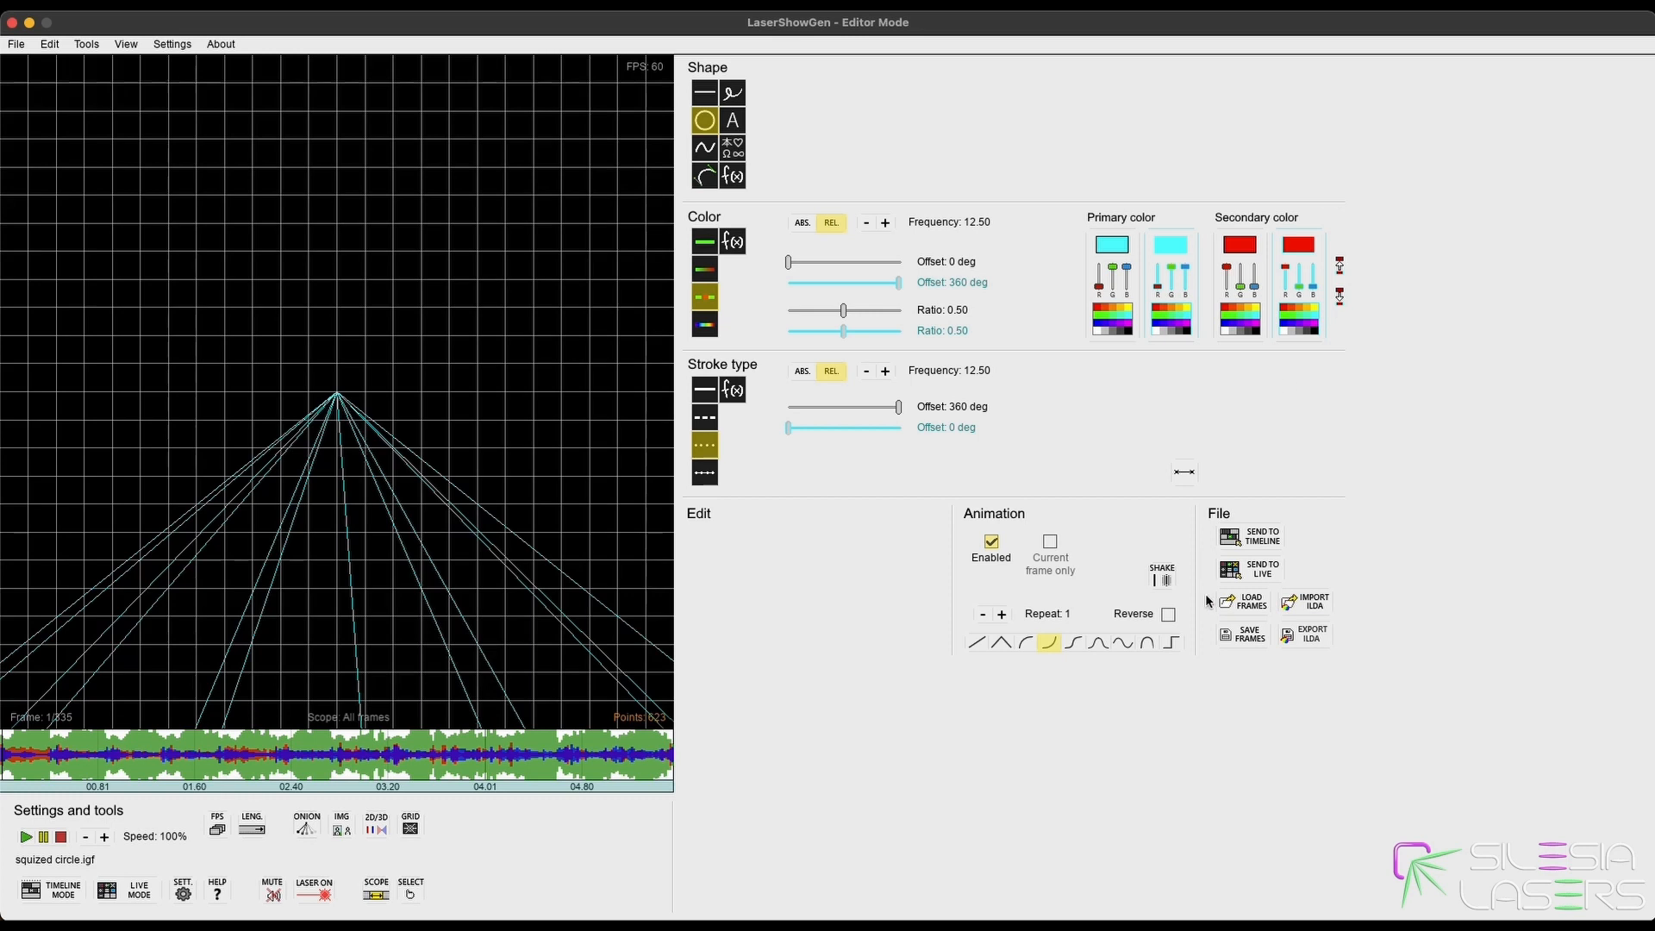
# Send the finished animation to the timeline and play it with the song up to the quiet break.
pyautogui.click(1281, 538)
pyautogui.press('space')
pyautogui.scroll(-4, 379, 511)
pyautogui.scroll(-5, 432, 520)
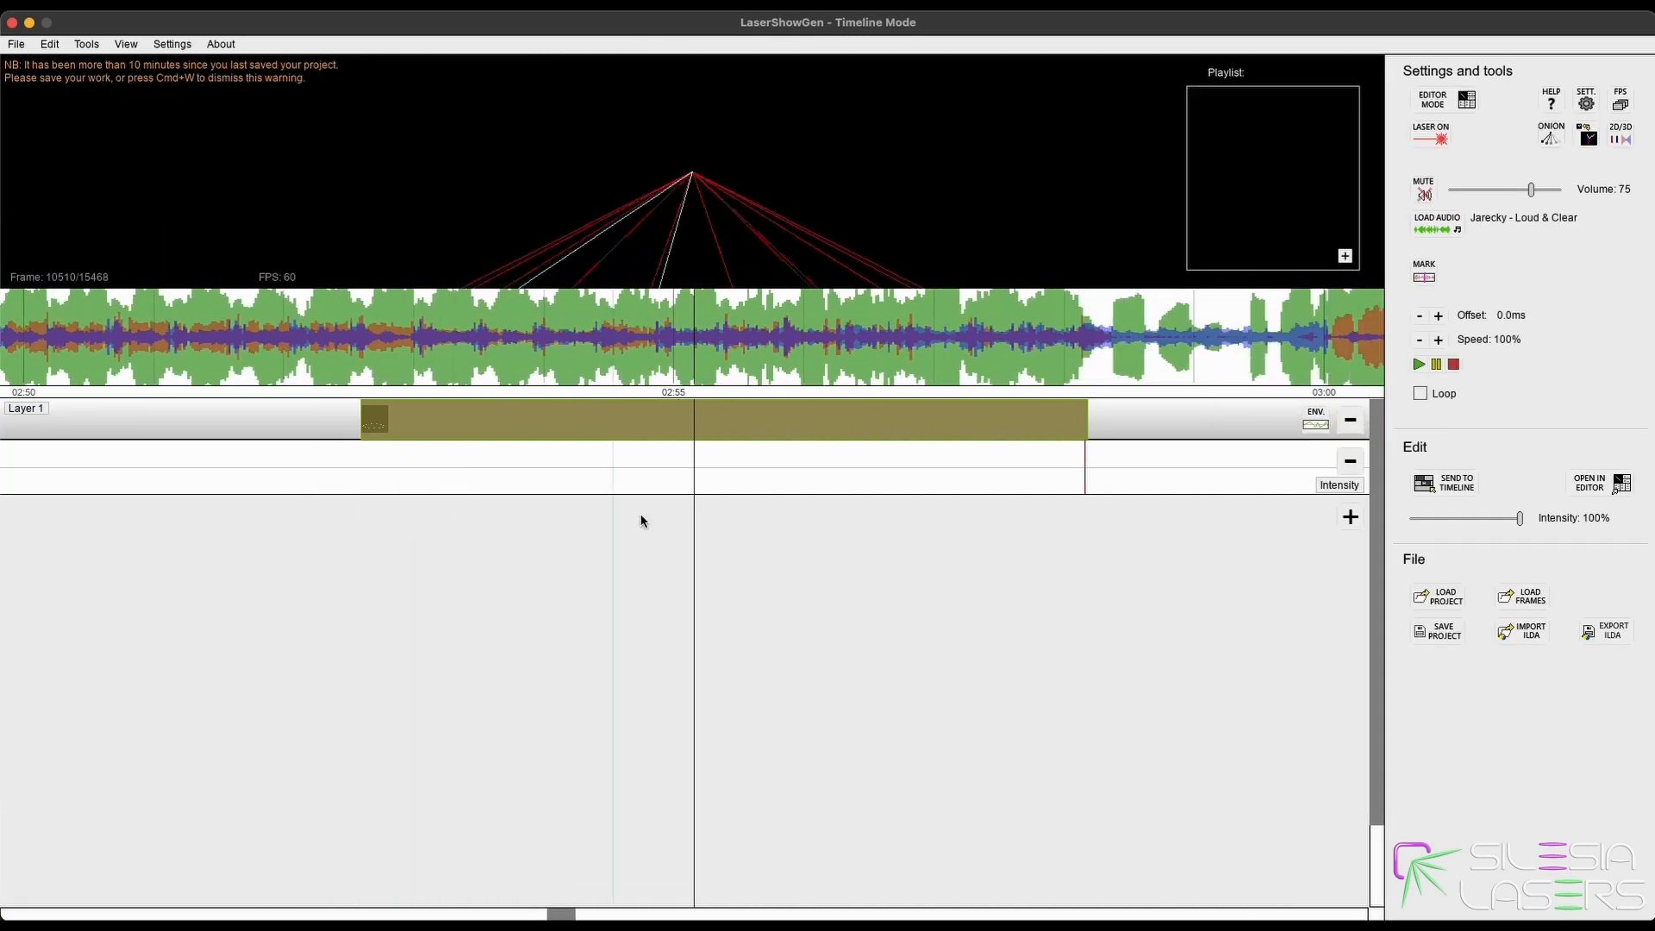
pyautogui.scroll(-1, 659, 510)
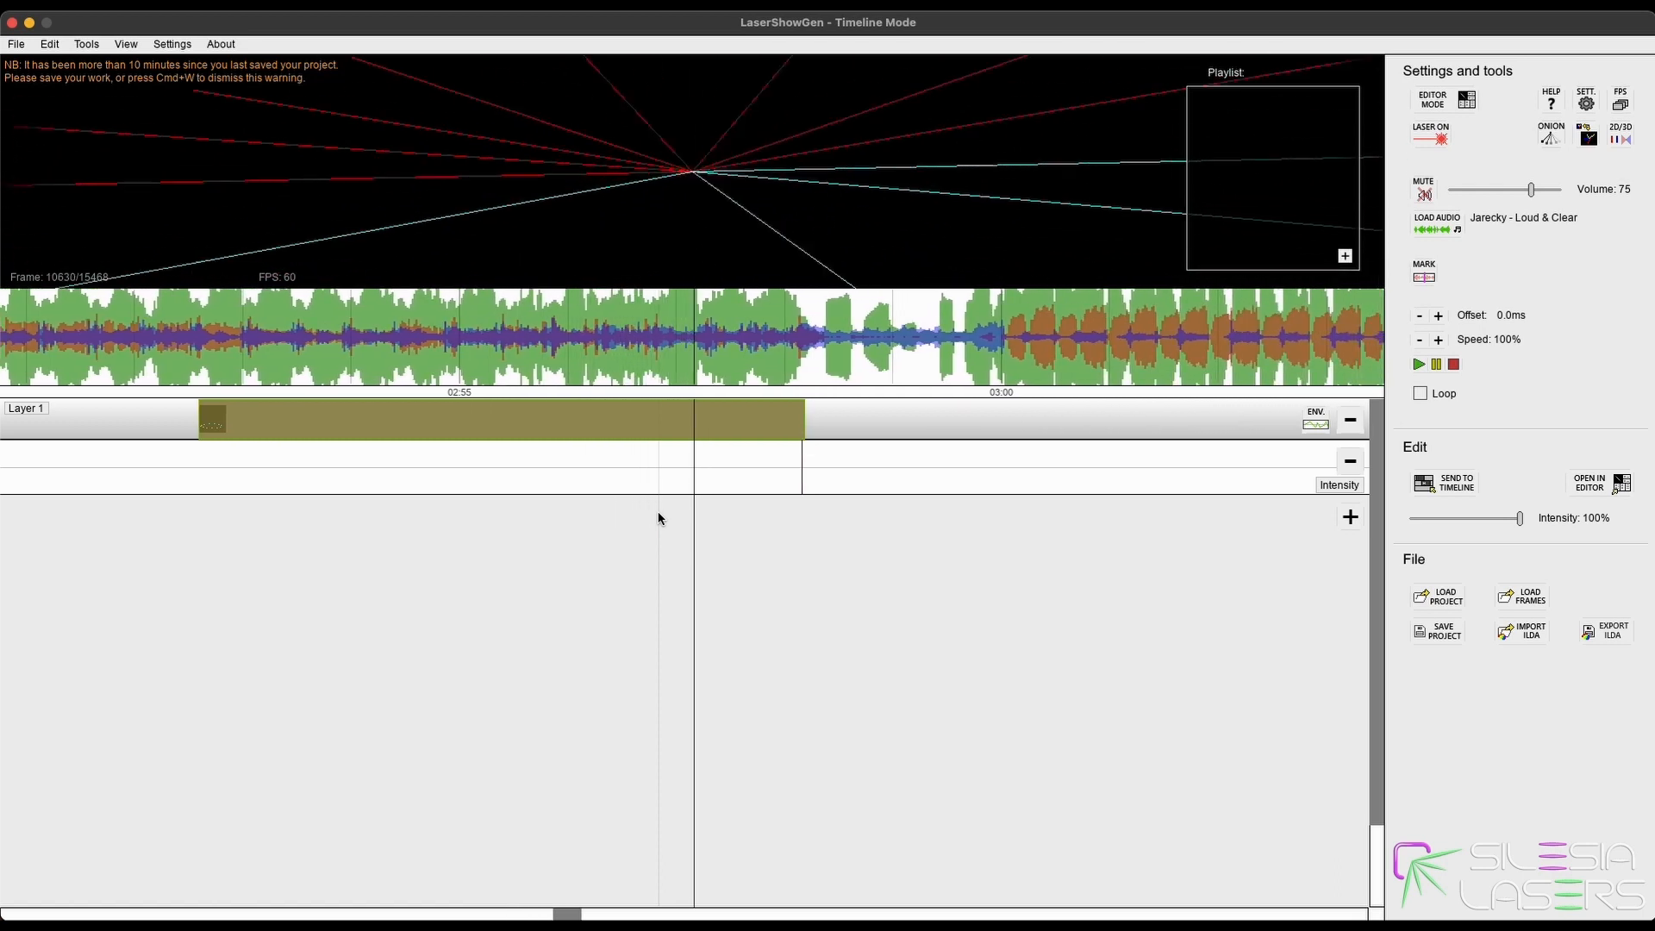
pyautogui.press('space')
# Shorten the end of the new Layer 1 clip to frame 10689, where the build-up stops just after 02:58.
pyautogui.click(577, 401)
pyautogui.scroll(10, 591, 448)
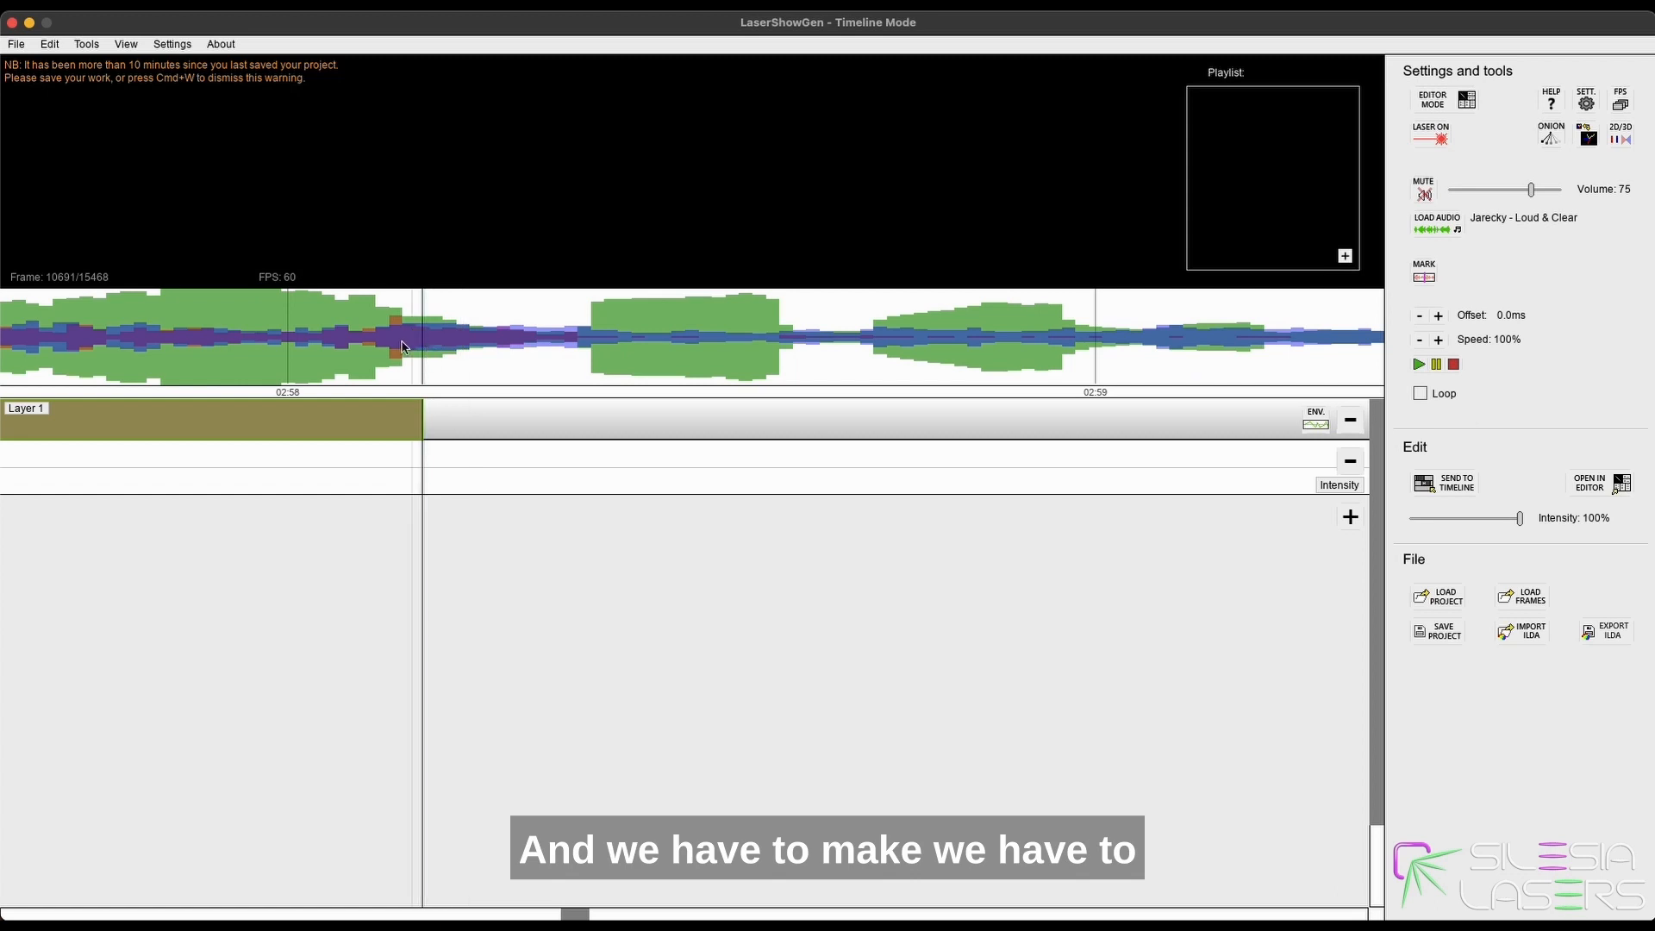
pyautogui.click(401, 344)
pyautogui.moveTo(423, 421); pyautogui.dragTo(403, 417)
pyautogui.click(392, 349)
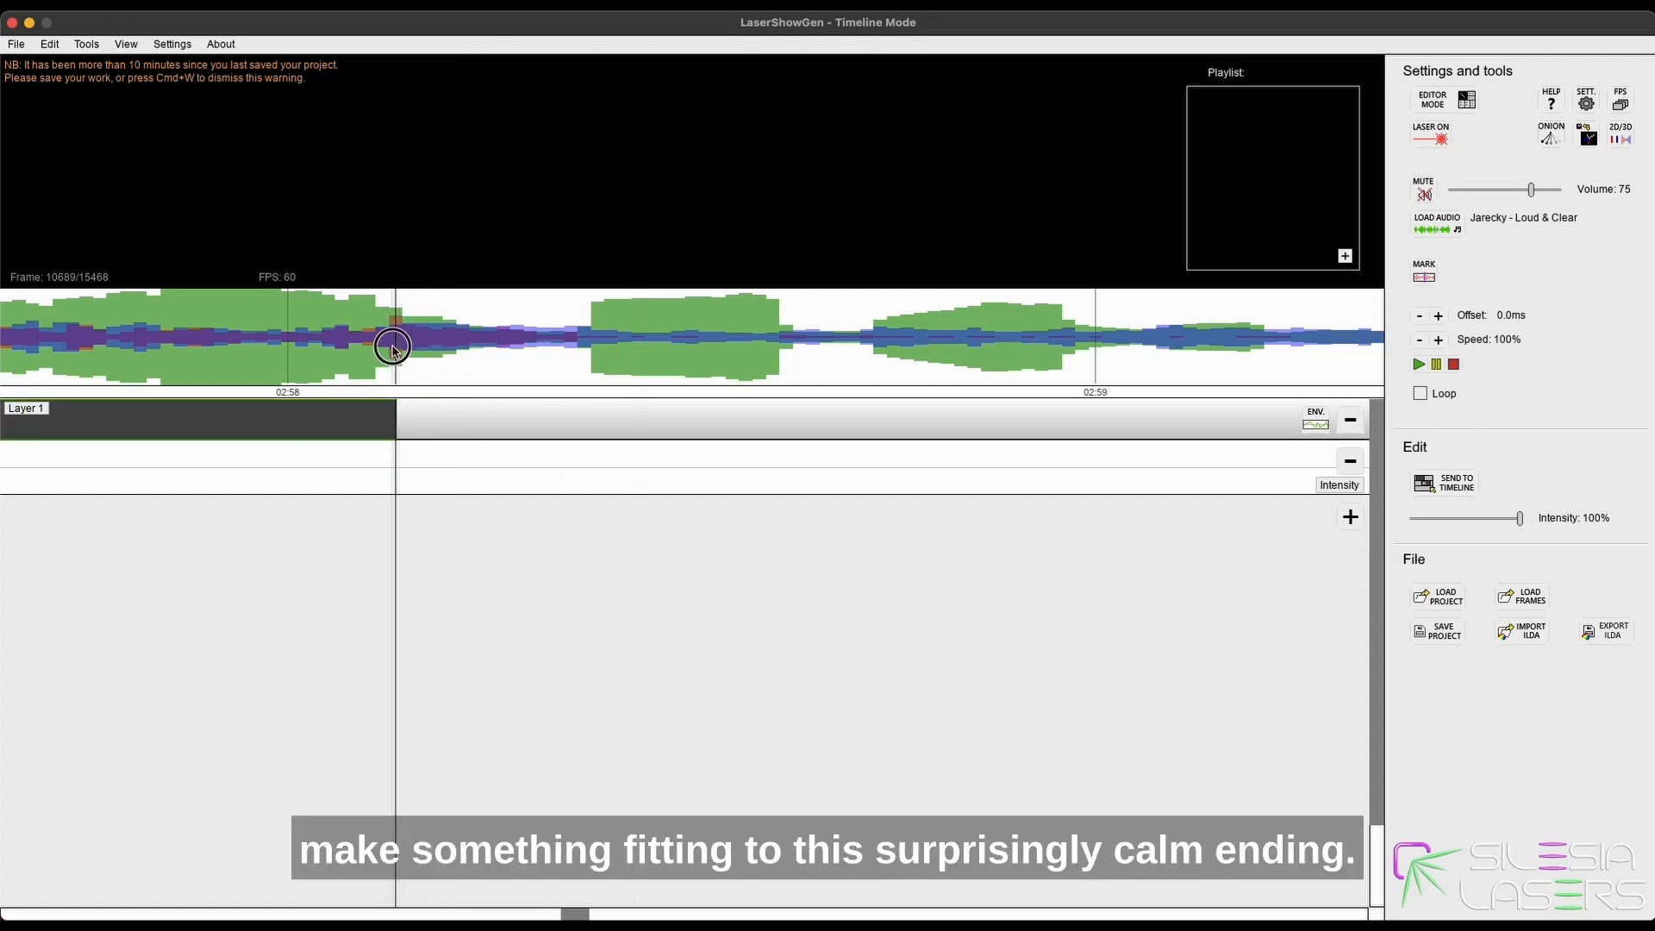
# Play the quiet passage that follows the Layer 1 clip, from 02:58 to just past 03:00.
pyautogui.click(399, 418)
pyautogui.scroll(5, 403, 422)
pyautogui.click(397, 418)
pyautogui.scroll(-4, 416, 469)
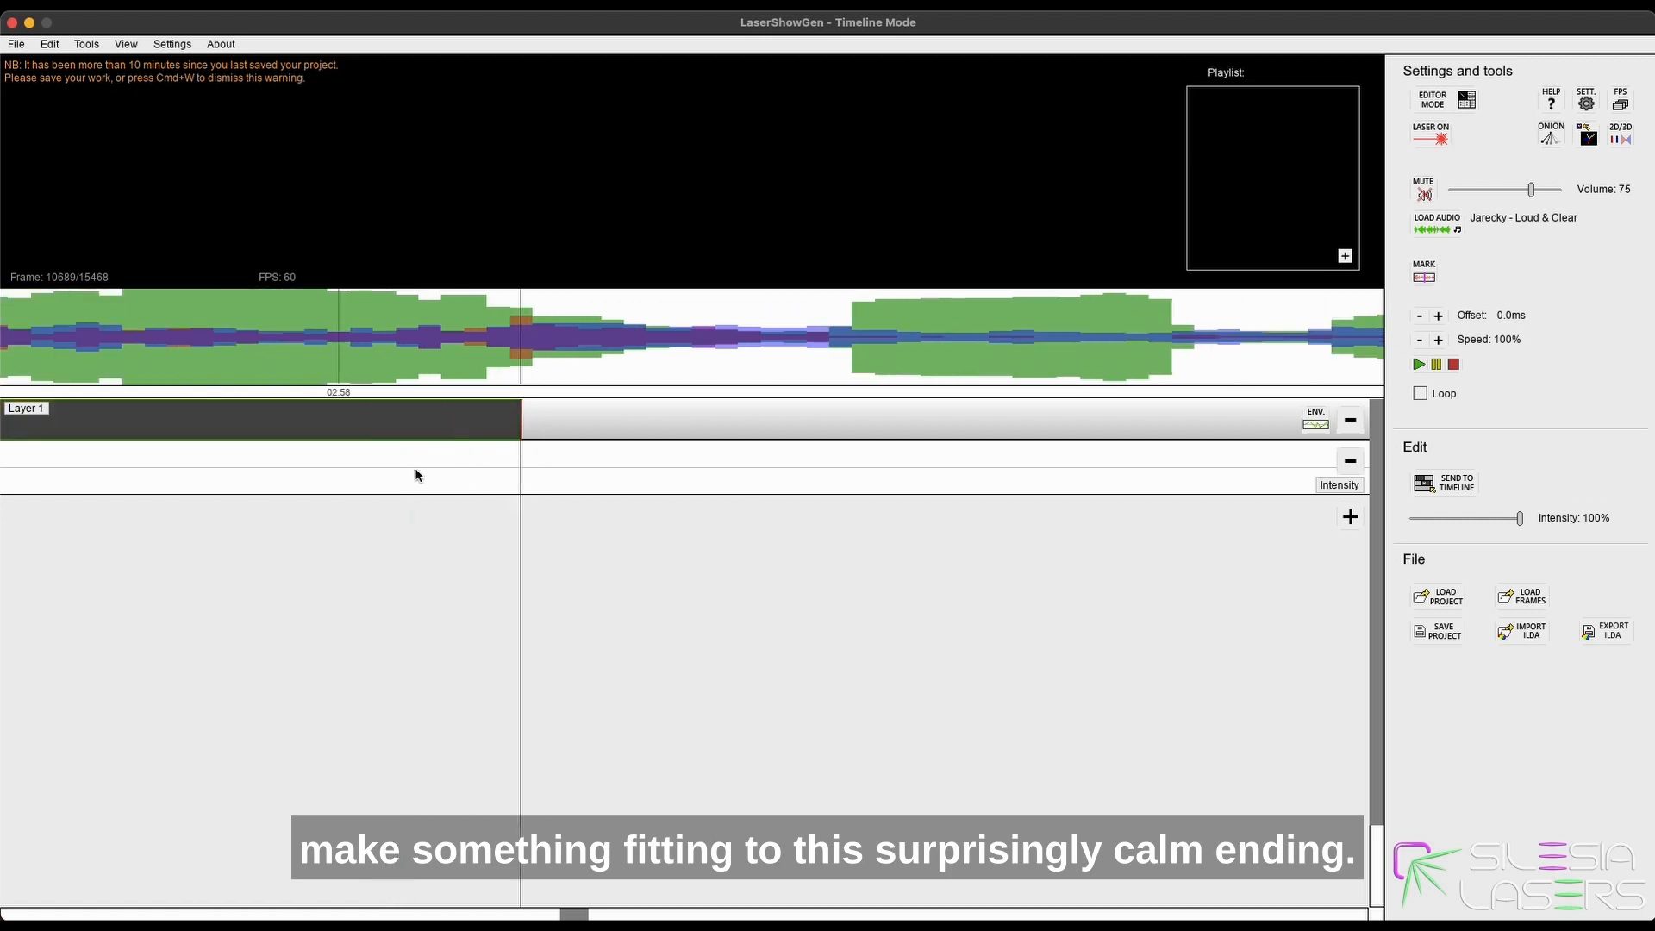
pyautogui.scroll(-2, 673, 434)
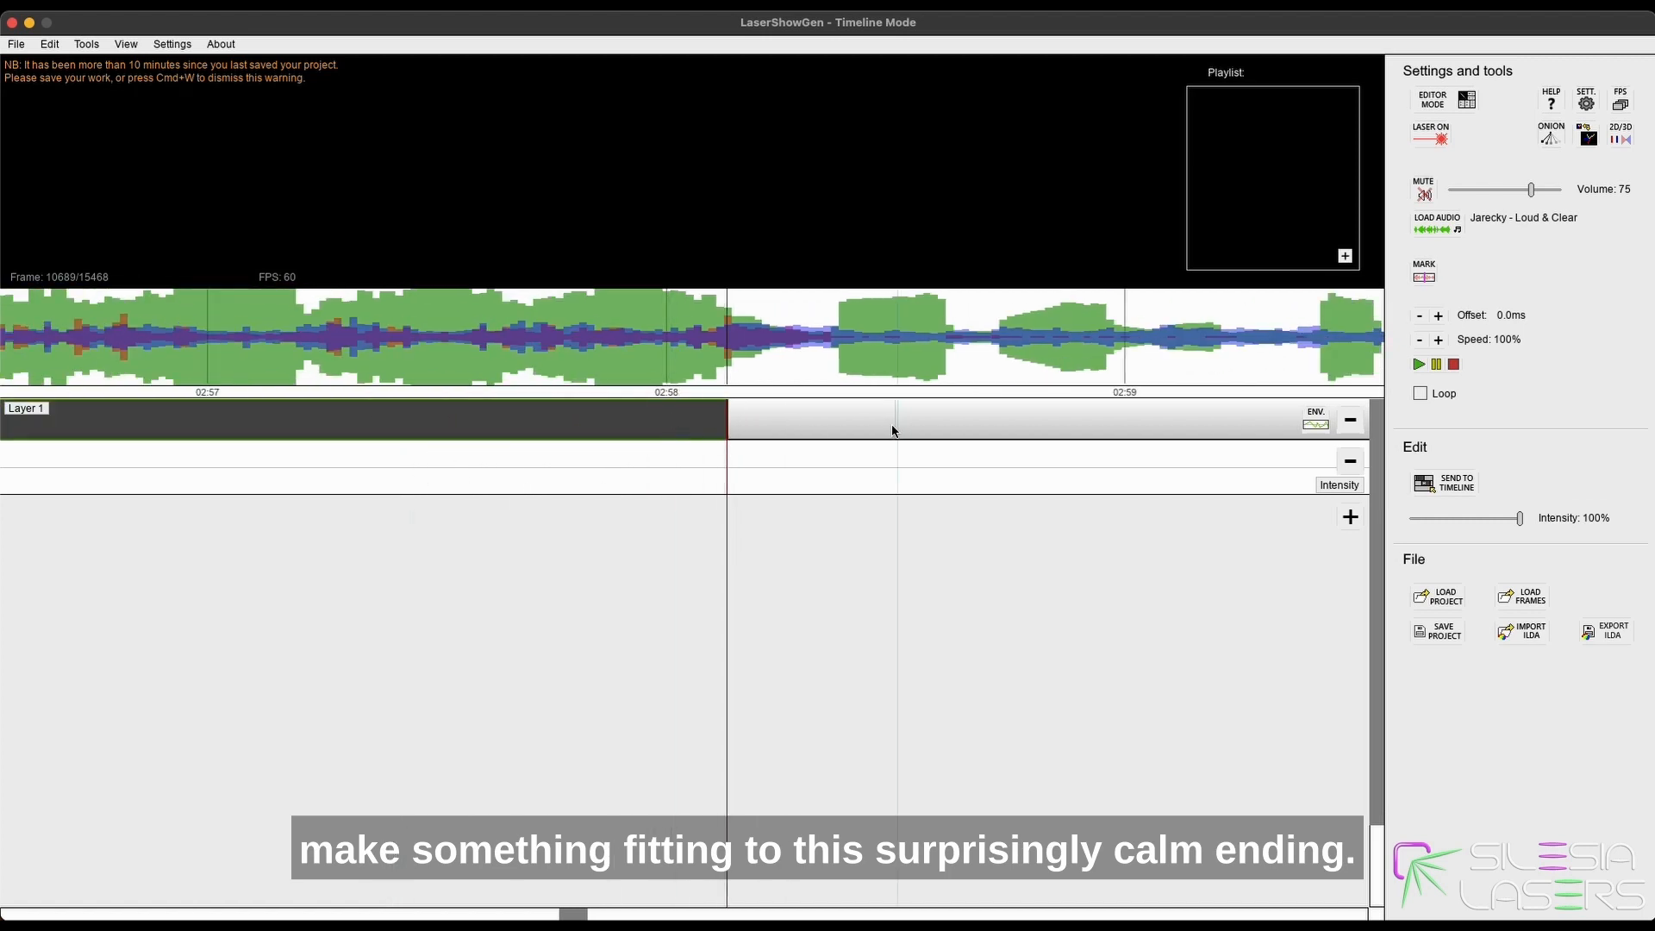
pyautogui.scroll(-1, 879, 433)
pyautogui.press('space')
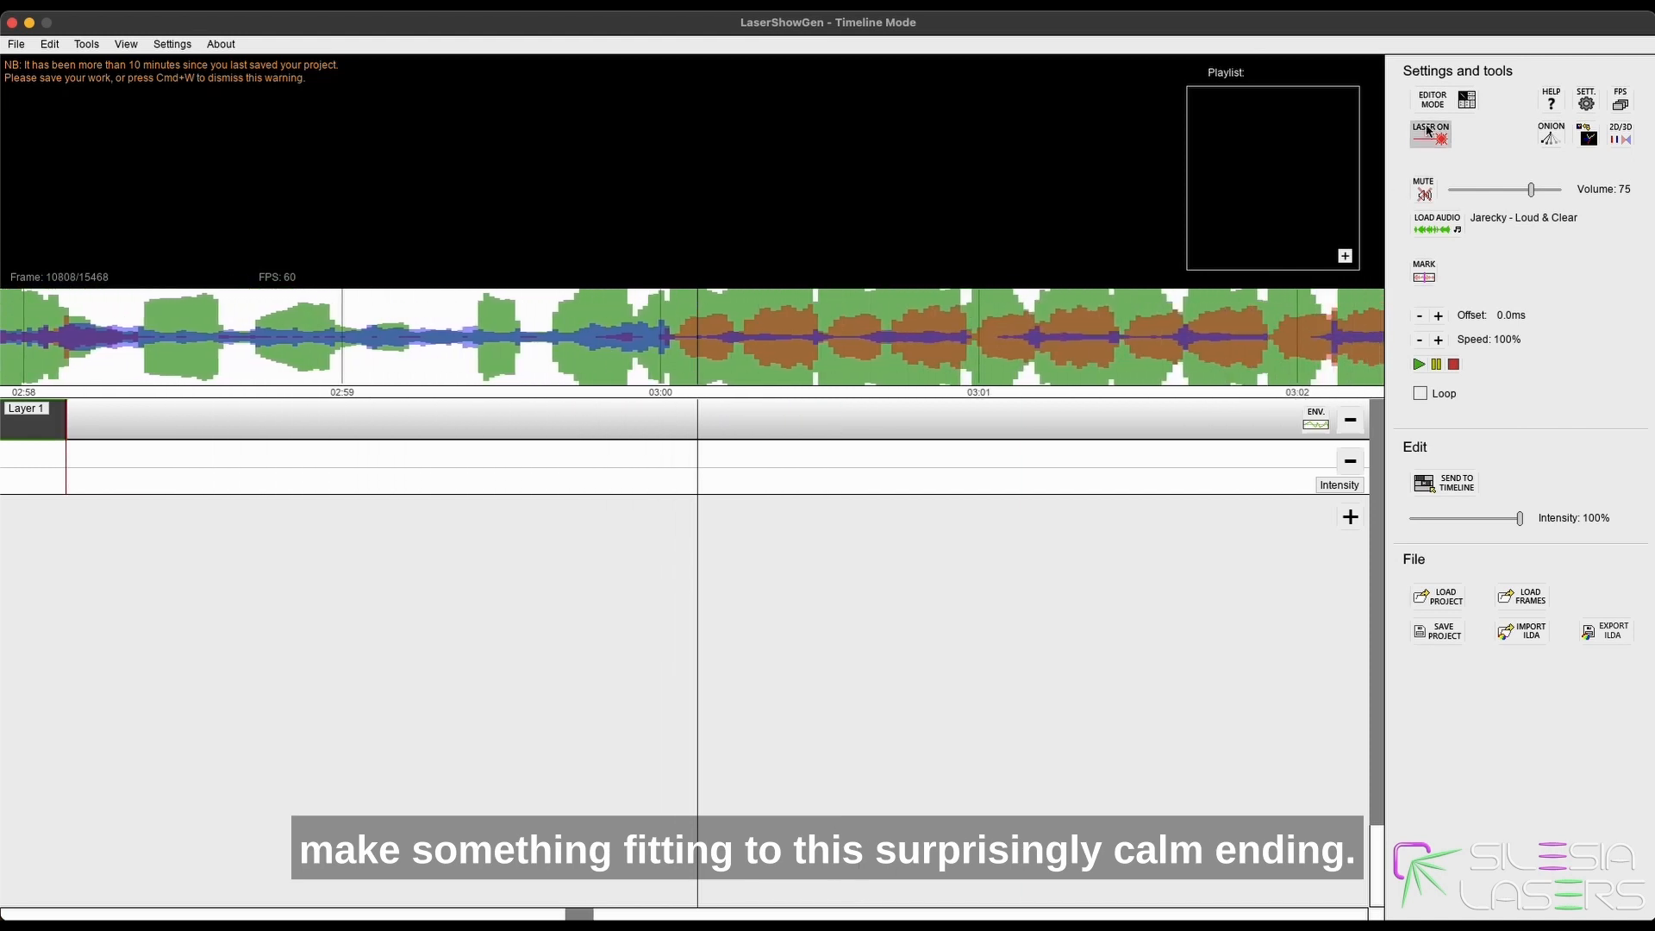
# Delete the old circle animation in the editor and set the total animation length to 114 frames.
pyautogui.click(1437, 99)
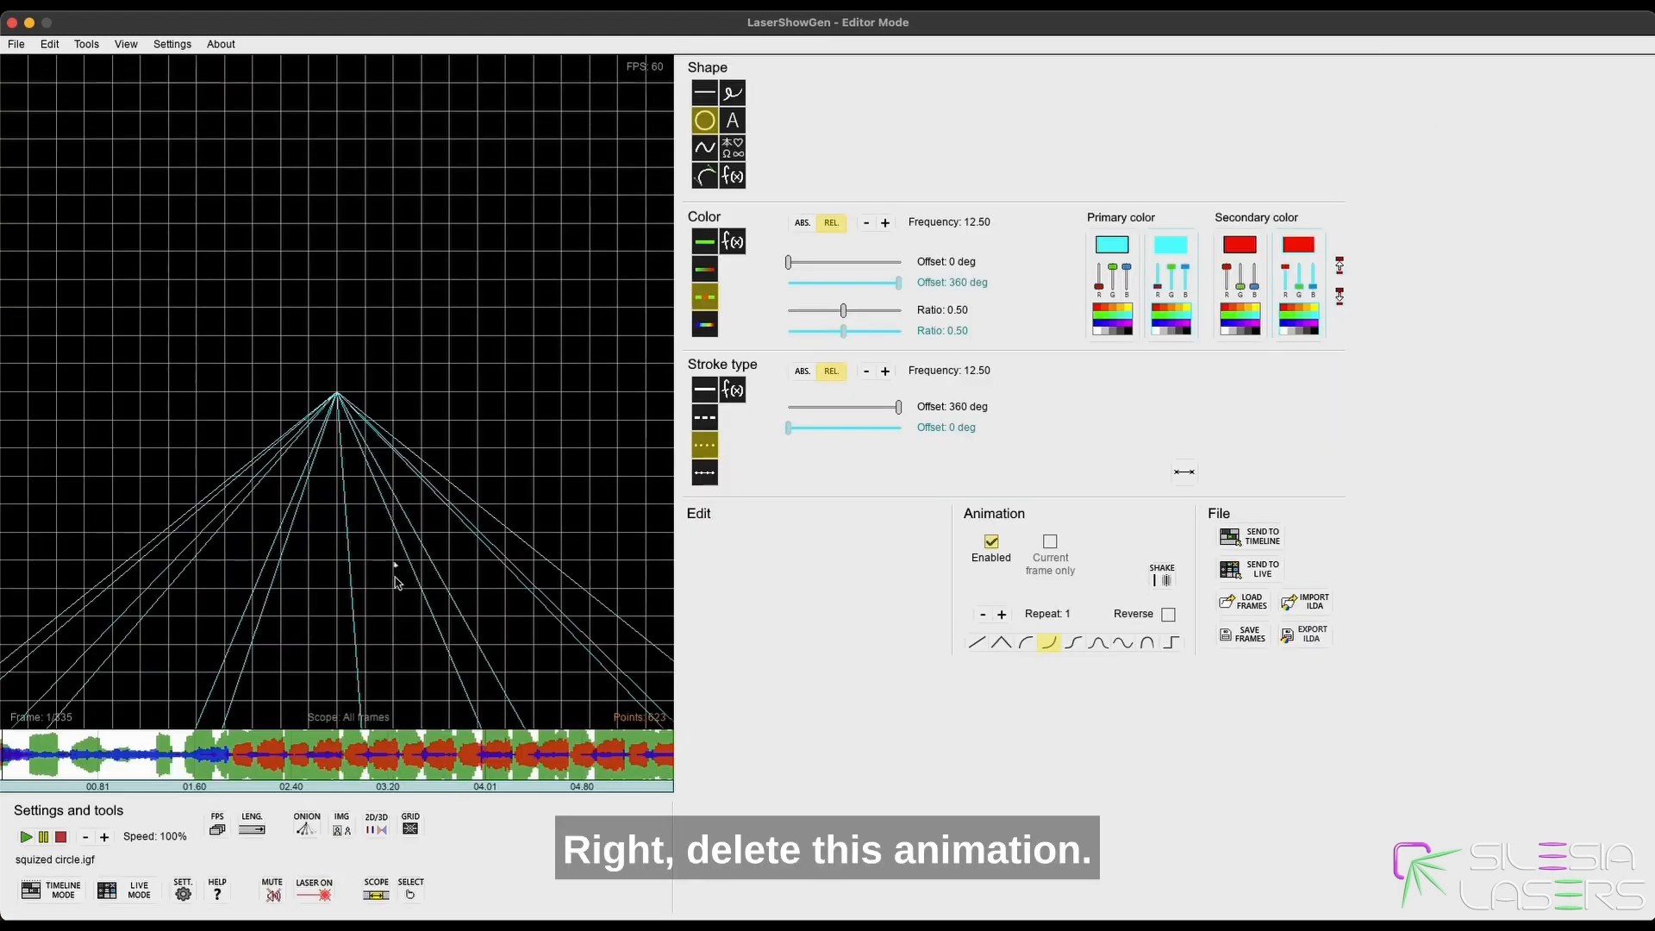
pyautogui.click(425, 644)
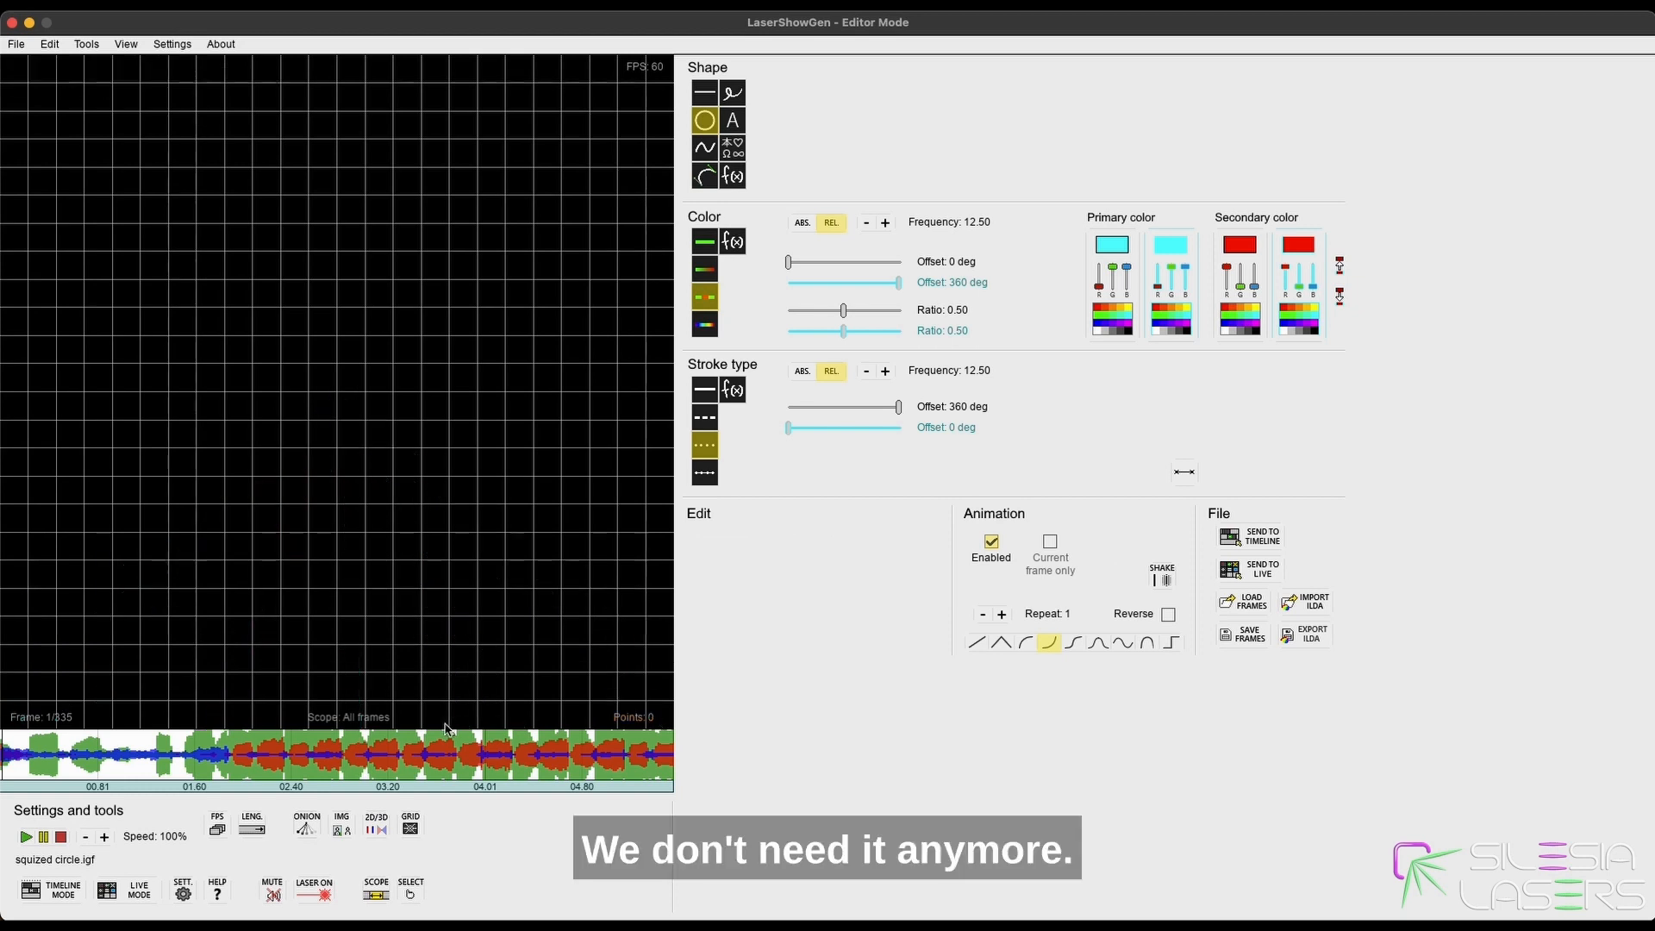
pyautogui.click(57, 771)
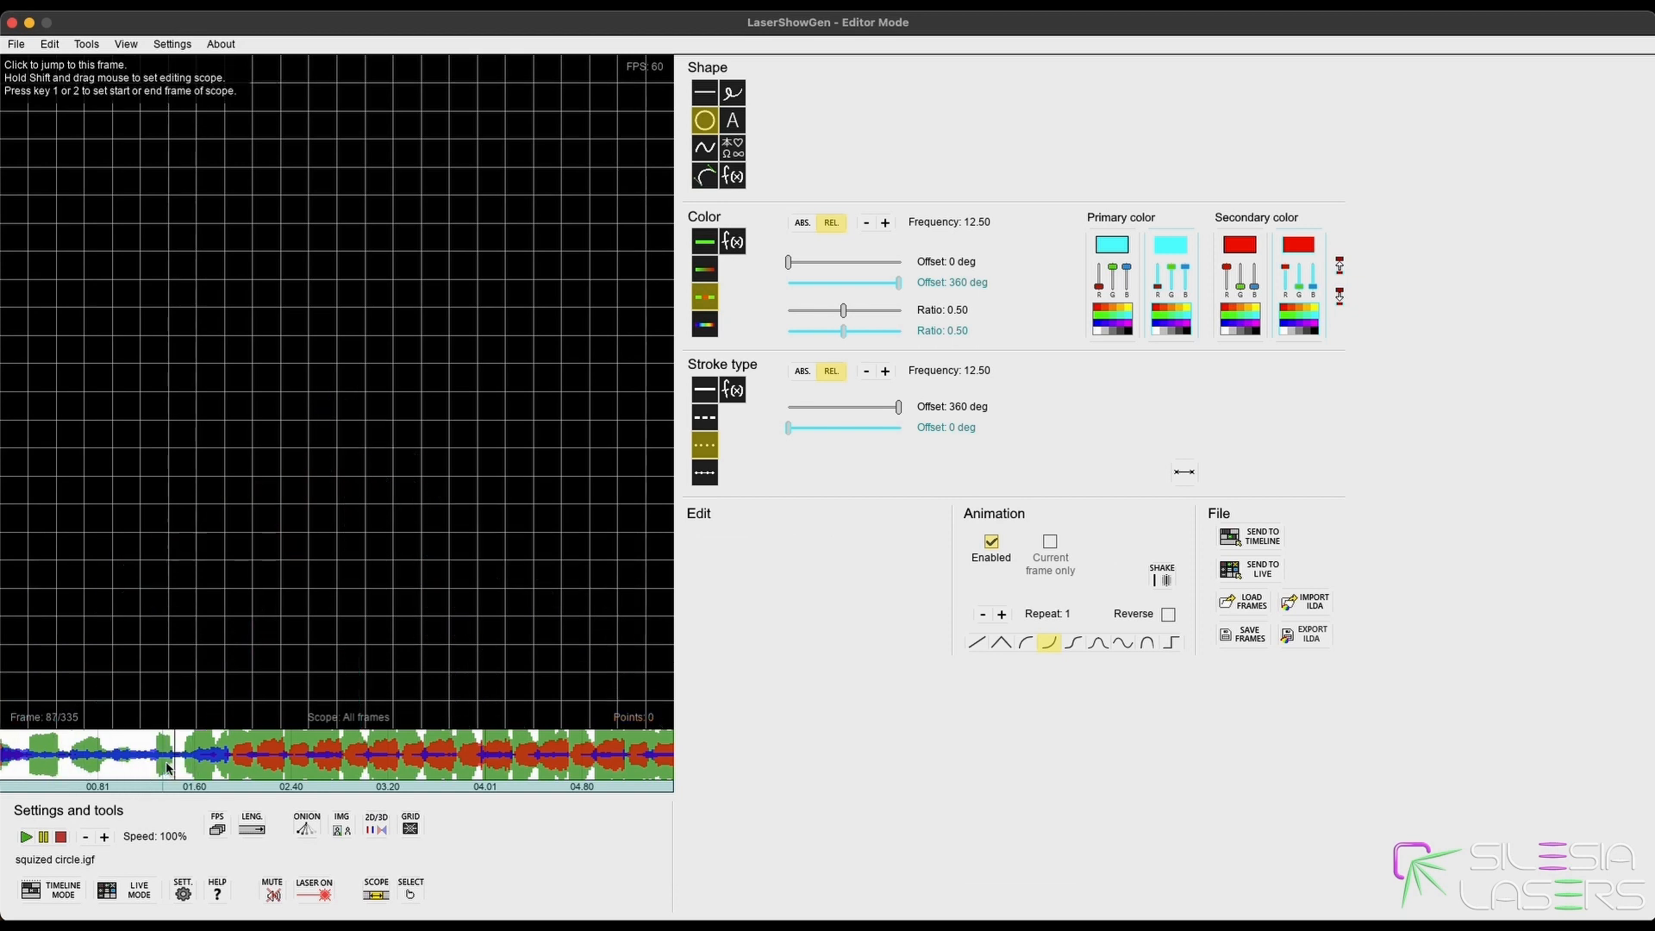
pyautogui.click(227, 762)
pyautogui.click(252, 826)
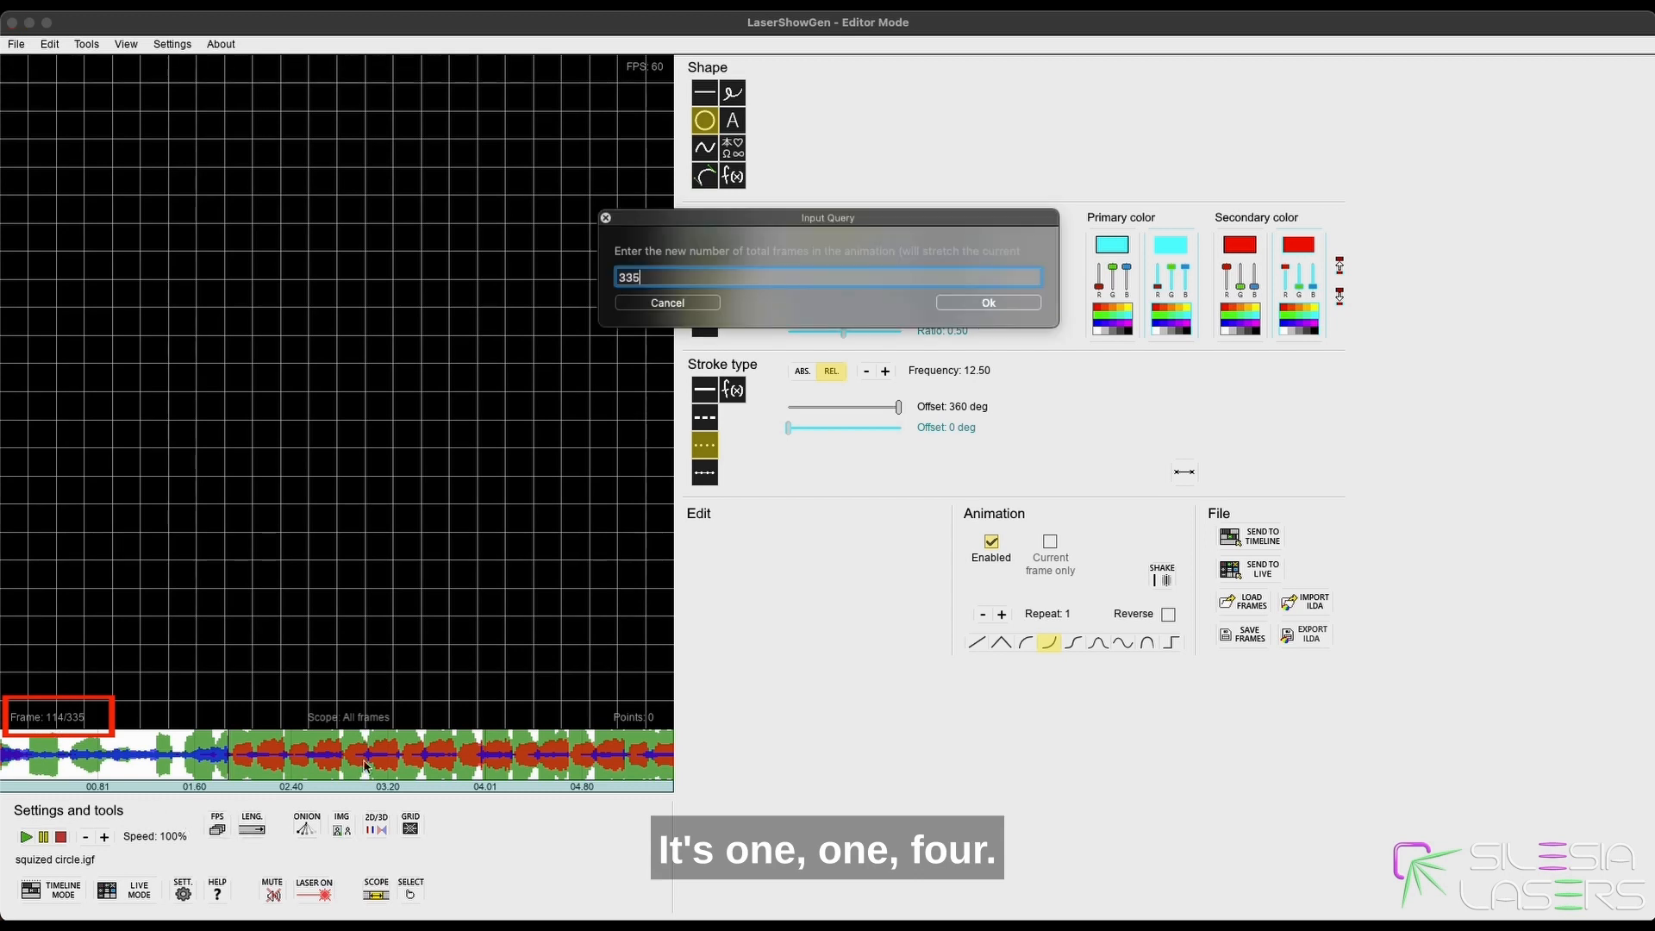
pyautogui.press('BackSpace')
pyautogui.press('BackSpace')
pyautogui.write('111')
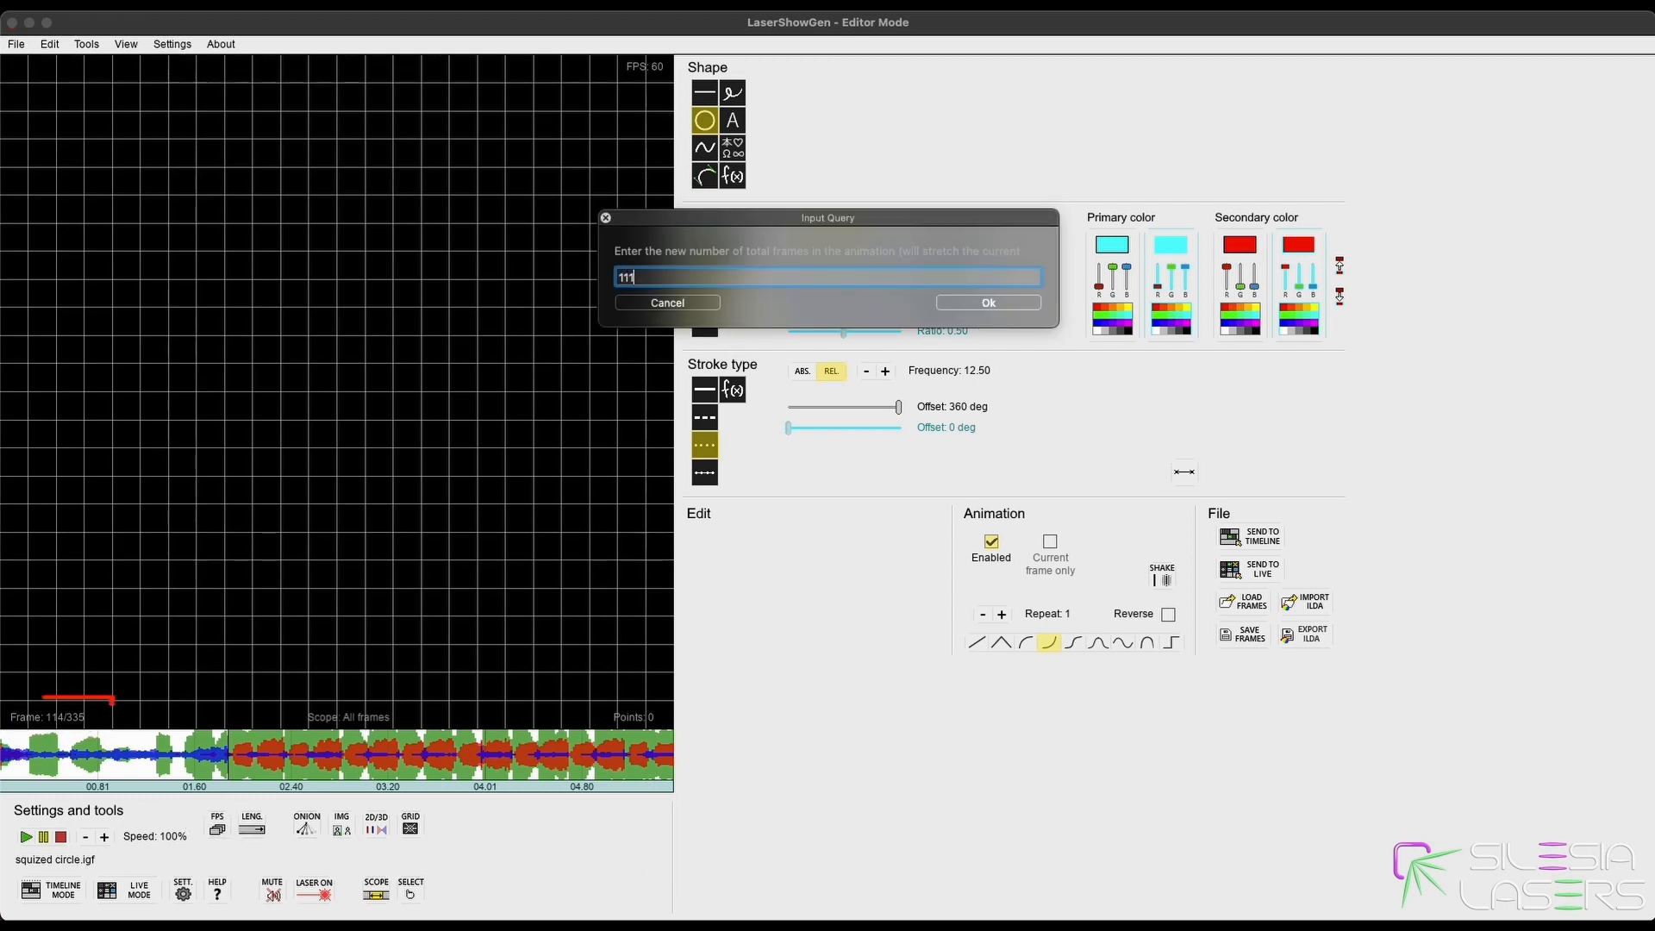
pyautogui.press('BackSpace')
pyautogui.write('4')
pyautogui.click(965, 304)
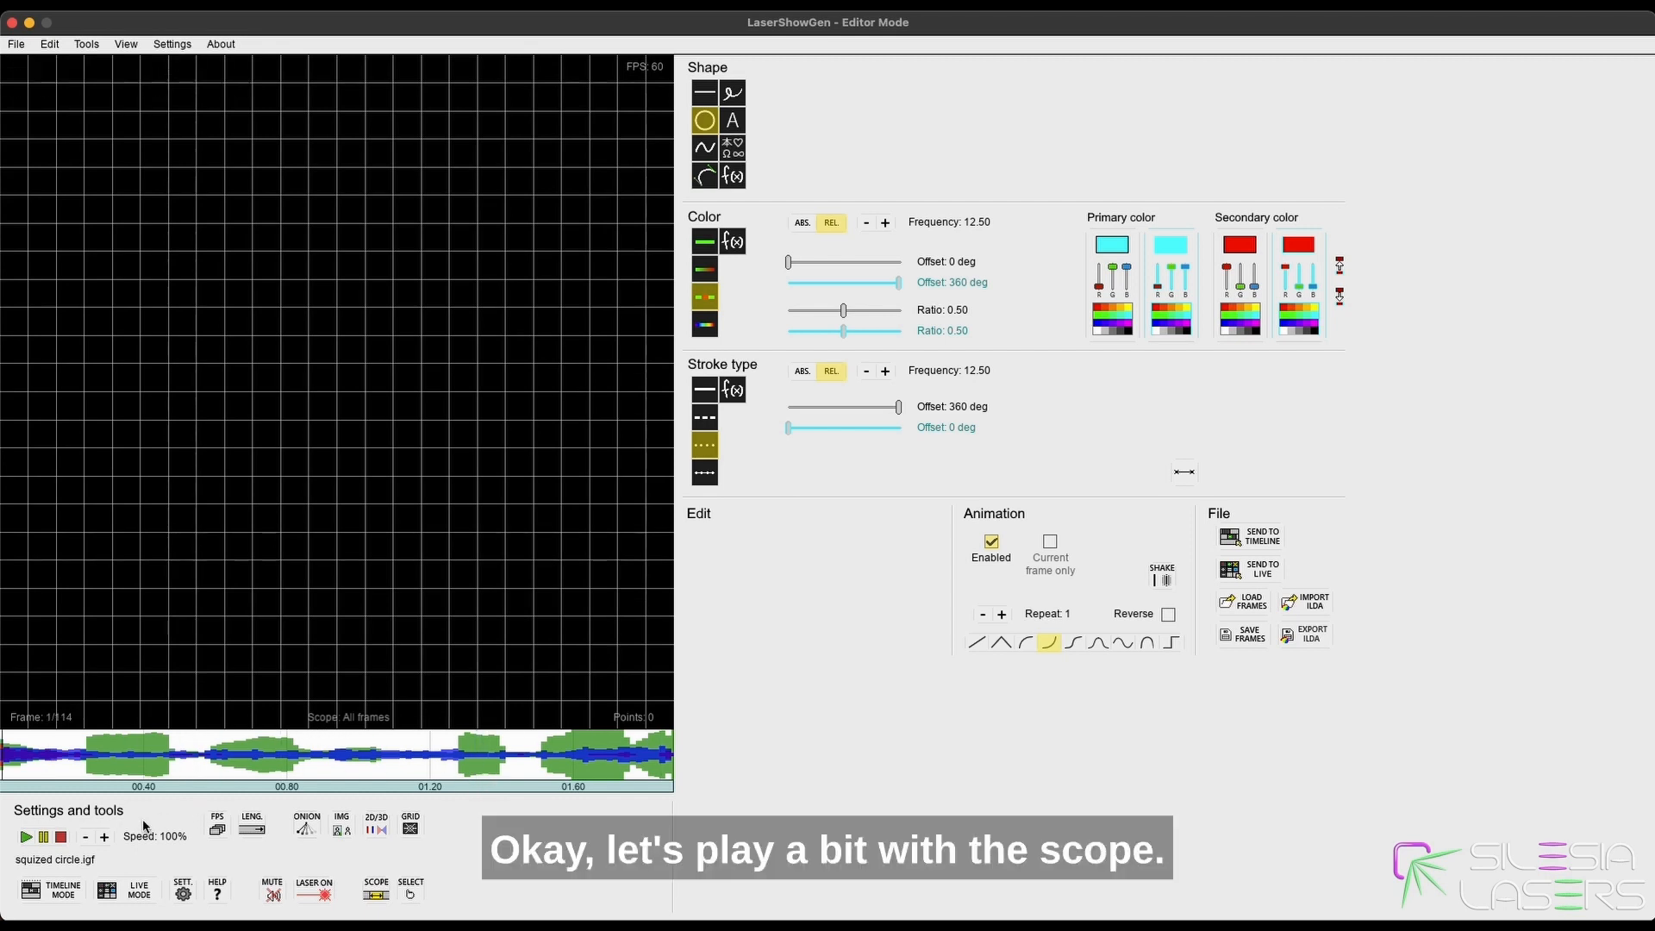
# Step through the opening frames up to frame 15 to find where the first loud waveform block starts.
pyautogui.click(127, 787)
pyautogui.click(8, 762)
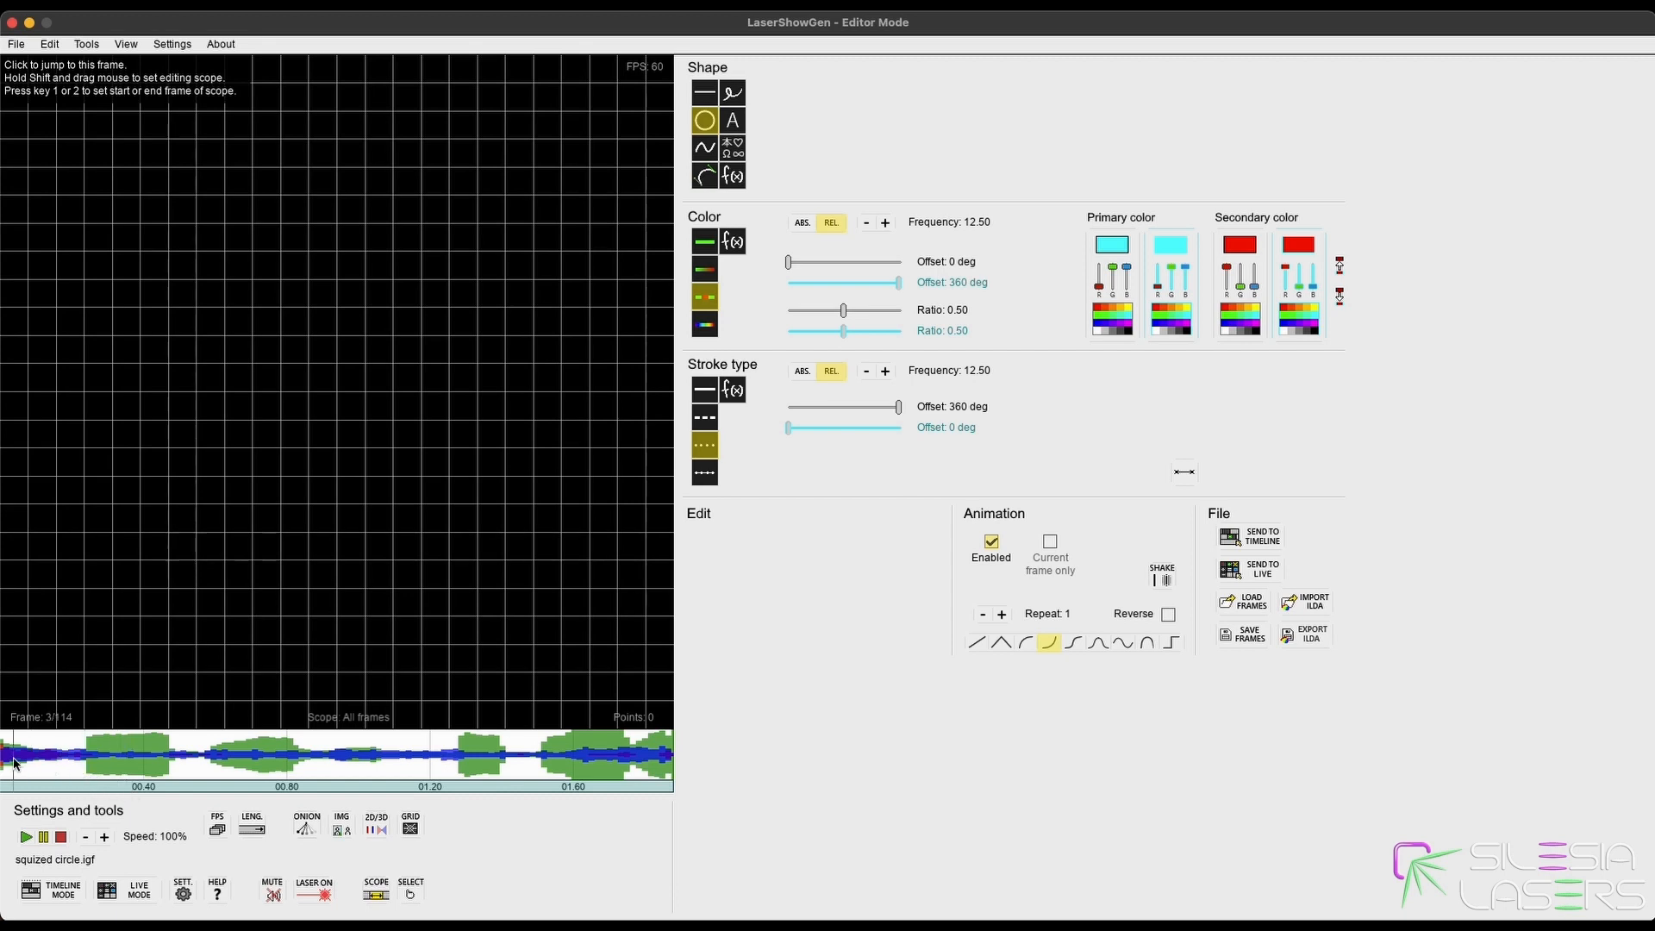
pyautogui.click(84, 759)
pyautogui.click(80, 761)
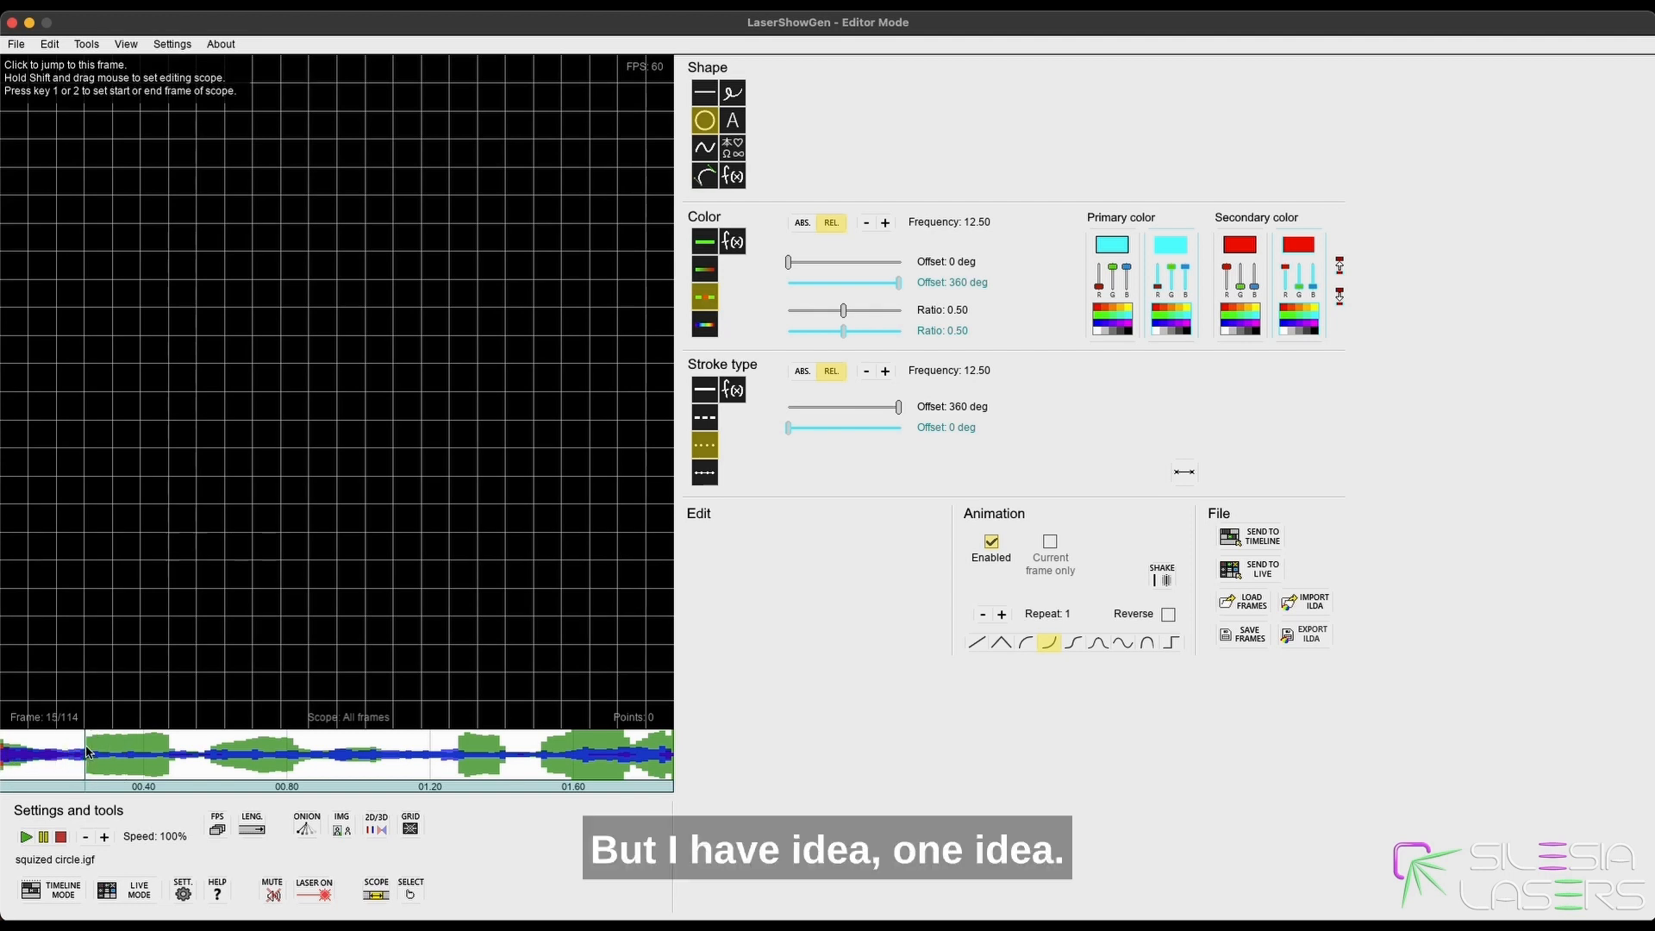
# Split the last frame, 10688, off the Layer 1 clip in the timeline and move it slightly away from the clip.
pyautogui.click(48, 891)
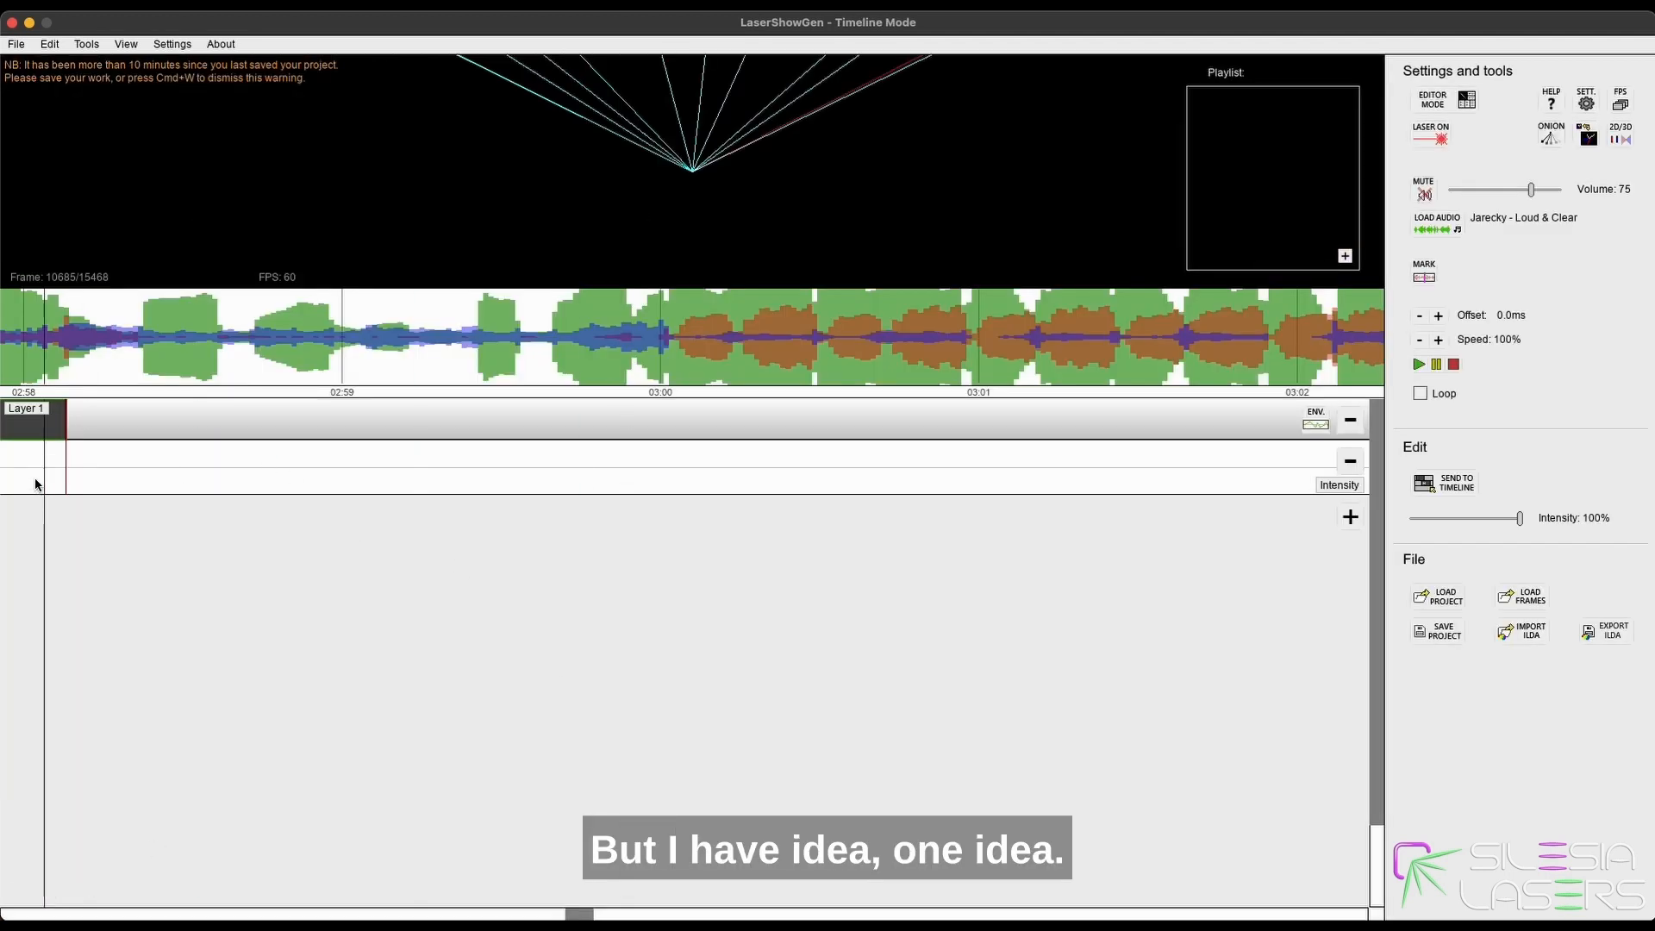
pyautogui.scroll(10, 36, 480)
pyautogui.click(210, 362)
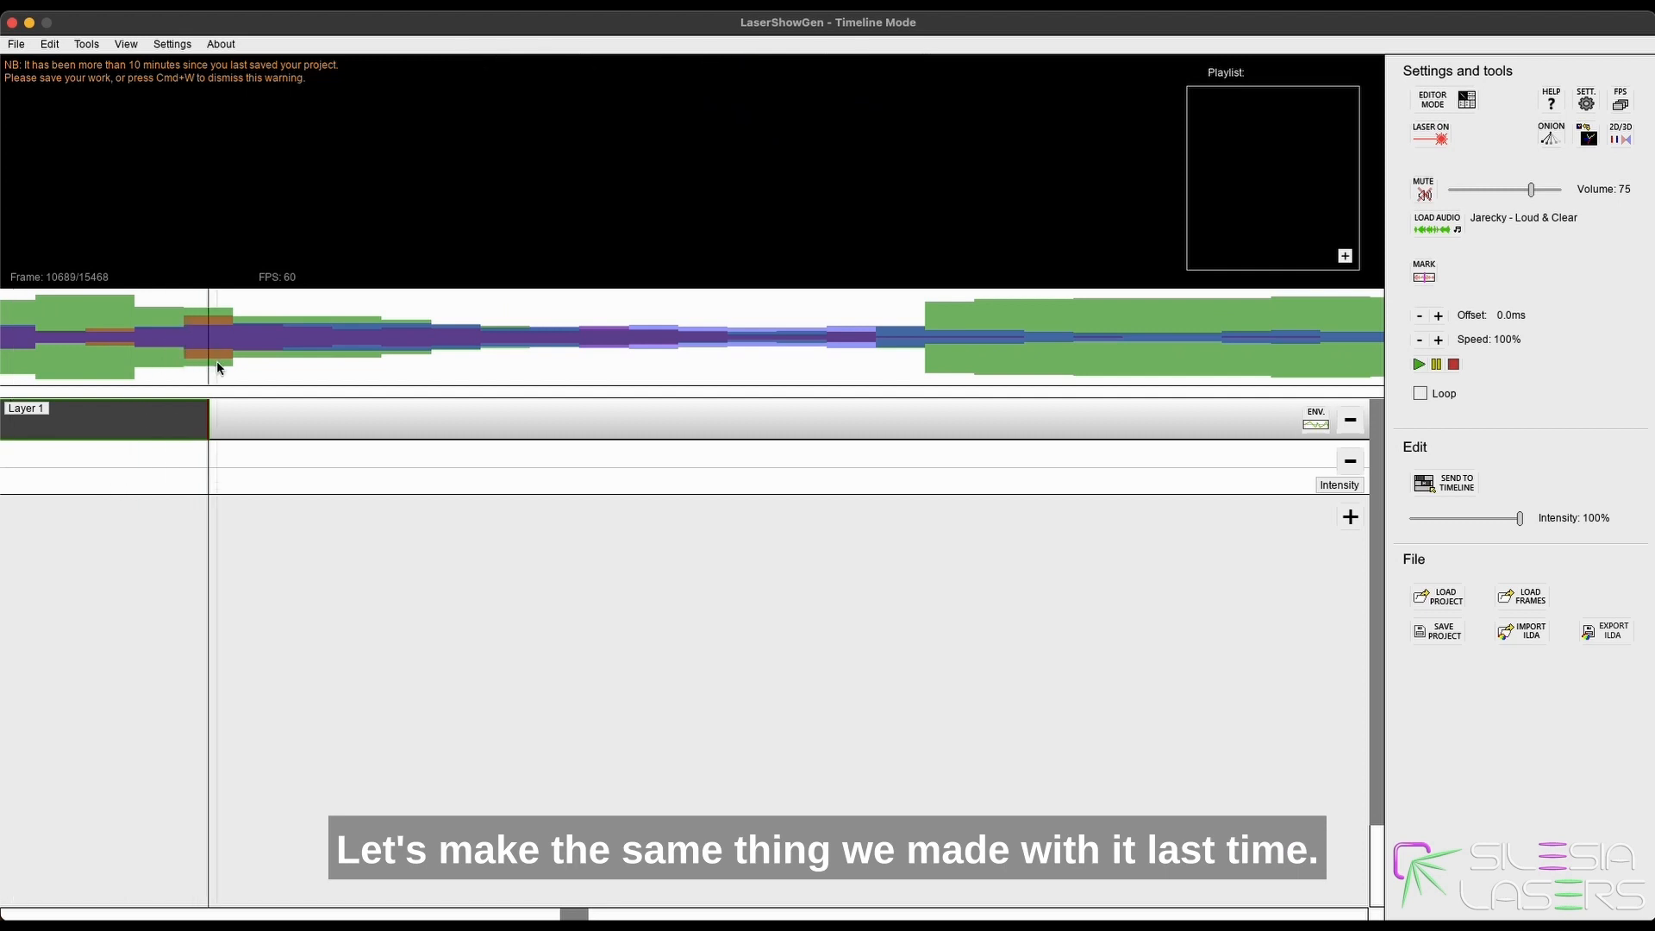
pyautogui.press('Left')
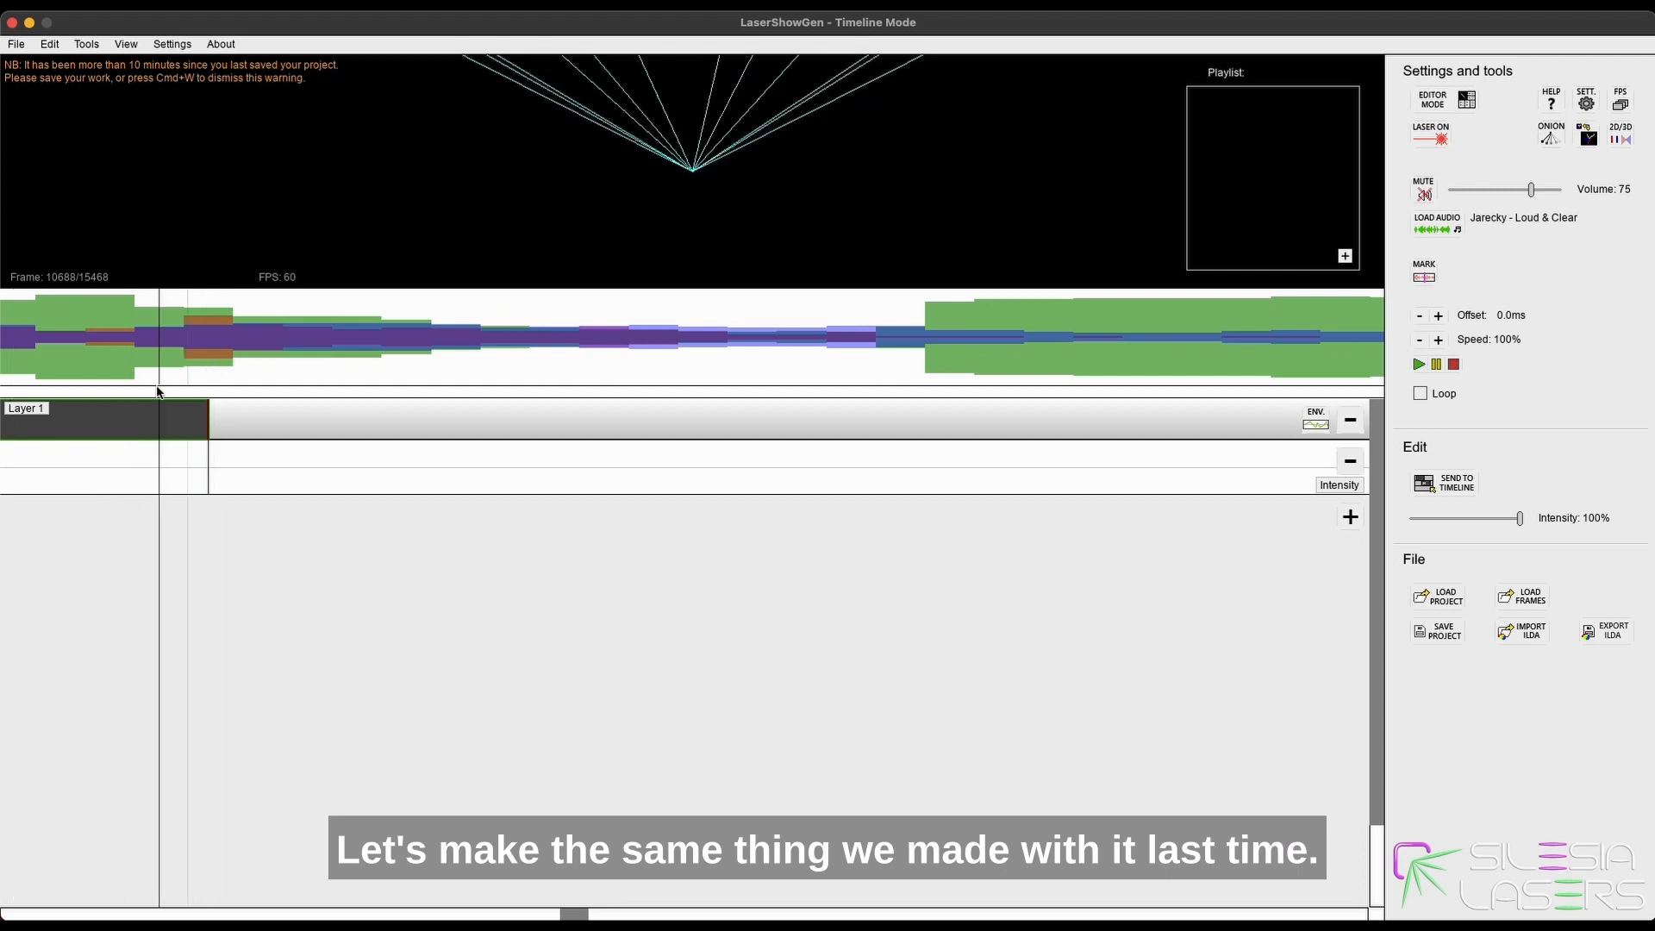
pyautogui.click(181, 422)
pyautogui.press('s')
pyautogui.click(182, 422)
pyautogui.click(240, 432)
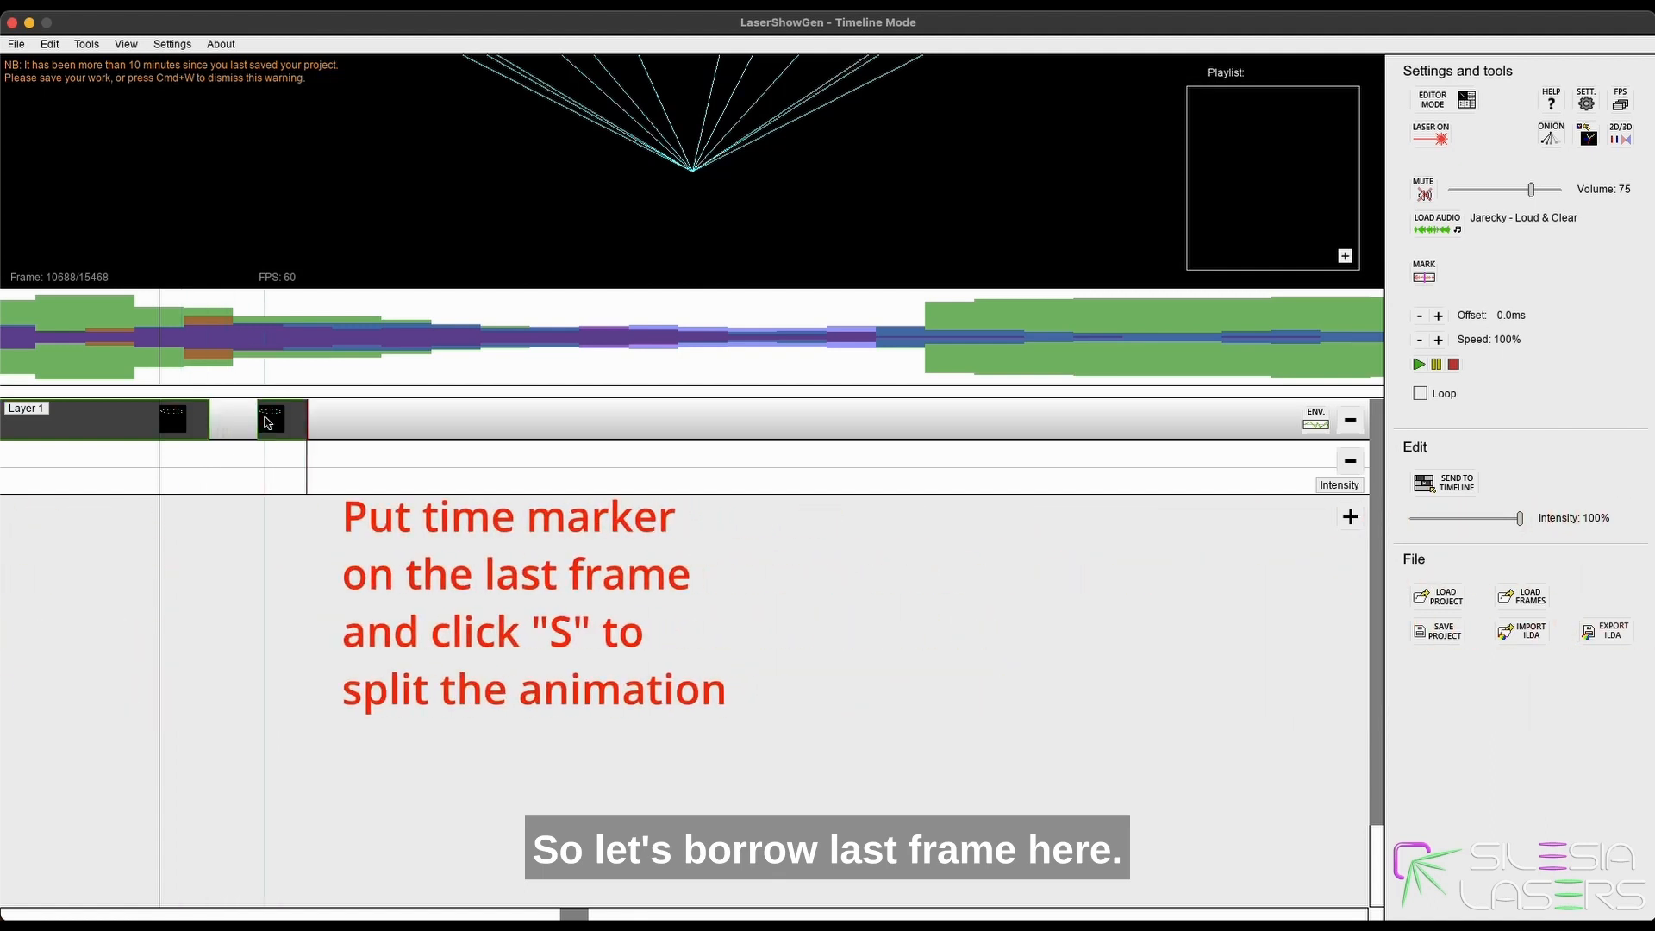
# Open the split-off single frame in the editor and set its total length to 114 frames.
pyautogui.click(234, 422)
pyautogui.doubleClick(237, 420)
pyautogui.click(852, 551)
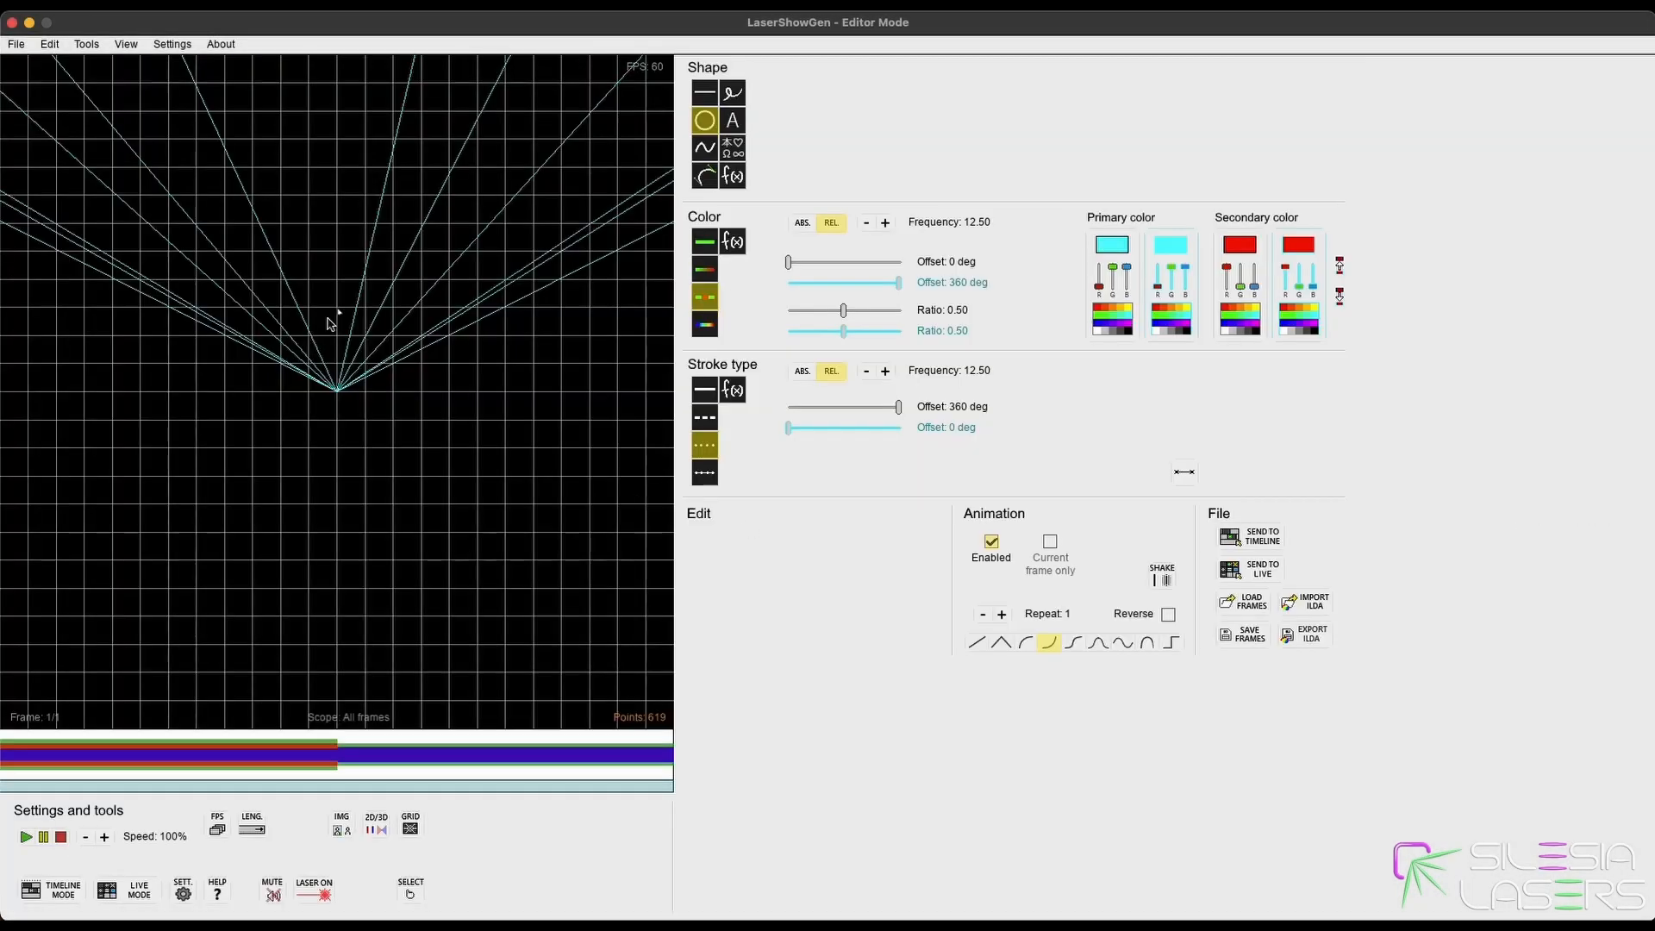
pyautogui.click(253, 831)
pyautogui.write('14')
pyautogui.click(989, 301)
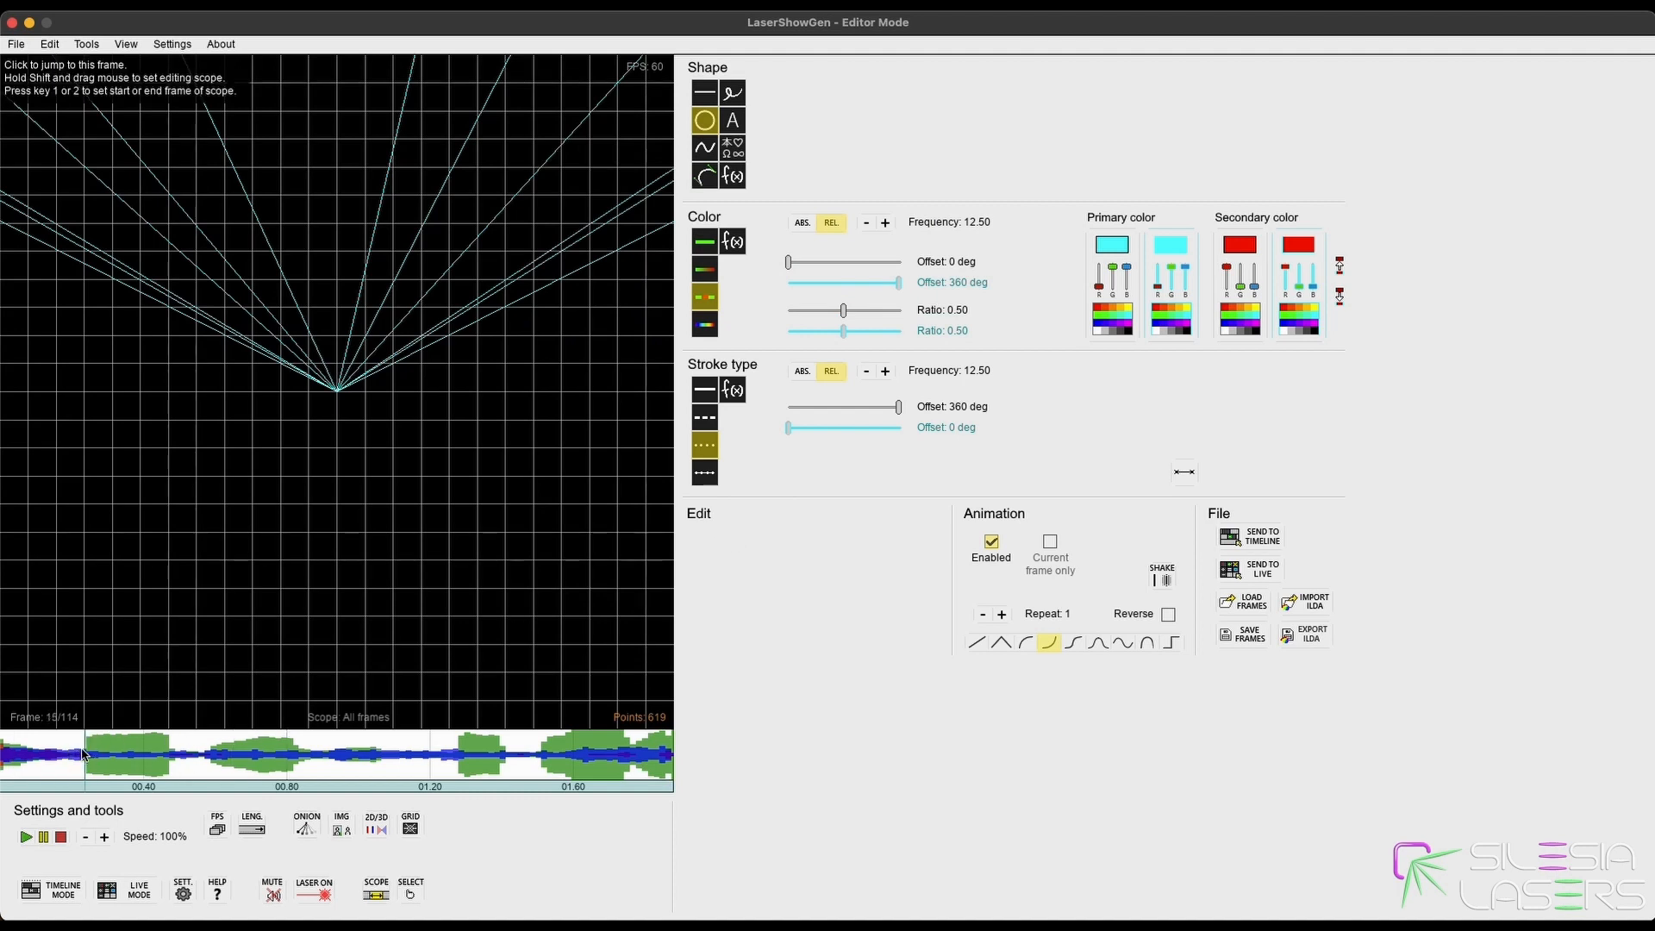
# Limit the scope to frames 1 to 15 and reapply a solid color fading linearly to black on the dotted ellipse.
pyautogui.press('2')
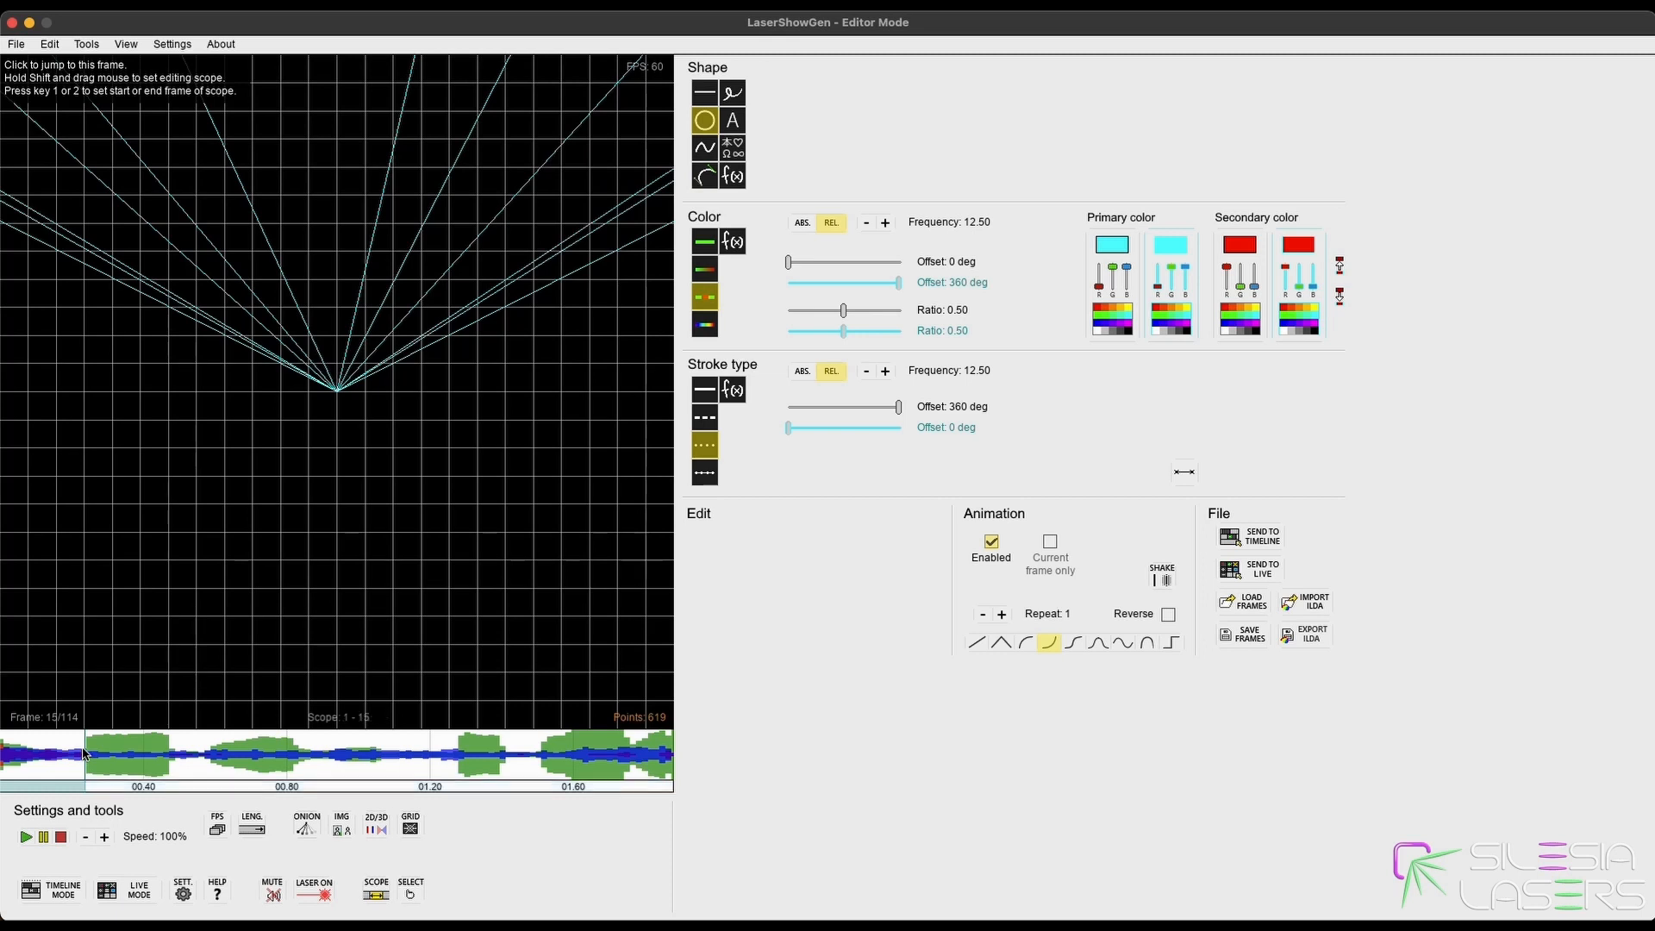
pyautogui.click(349, 273)
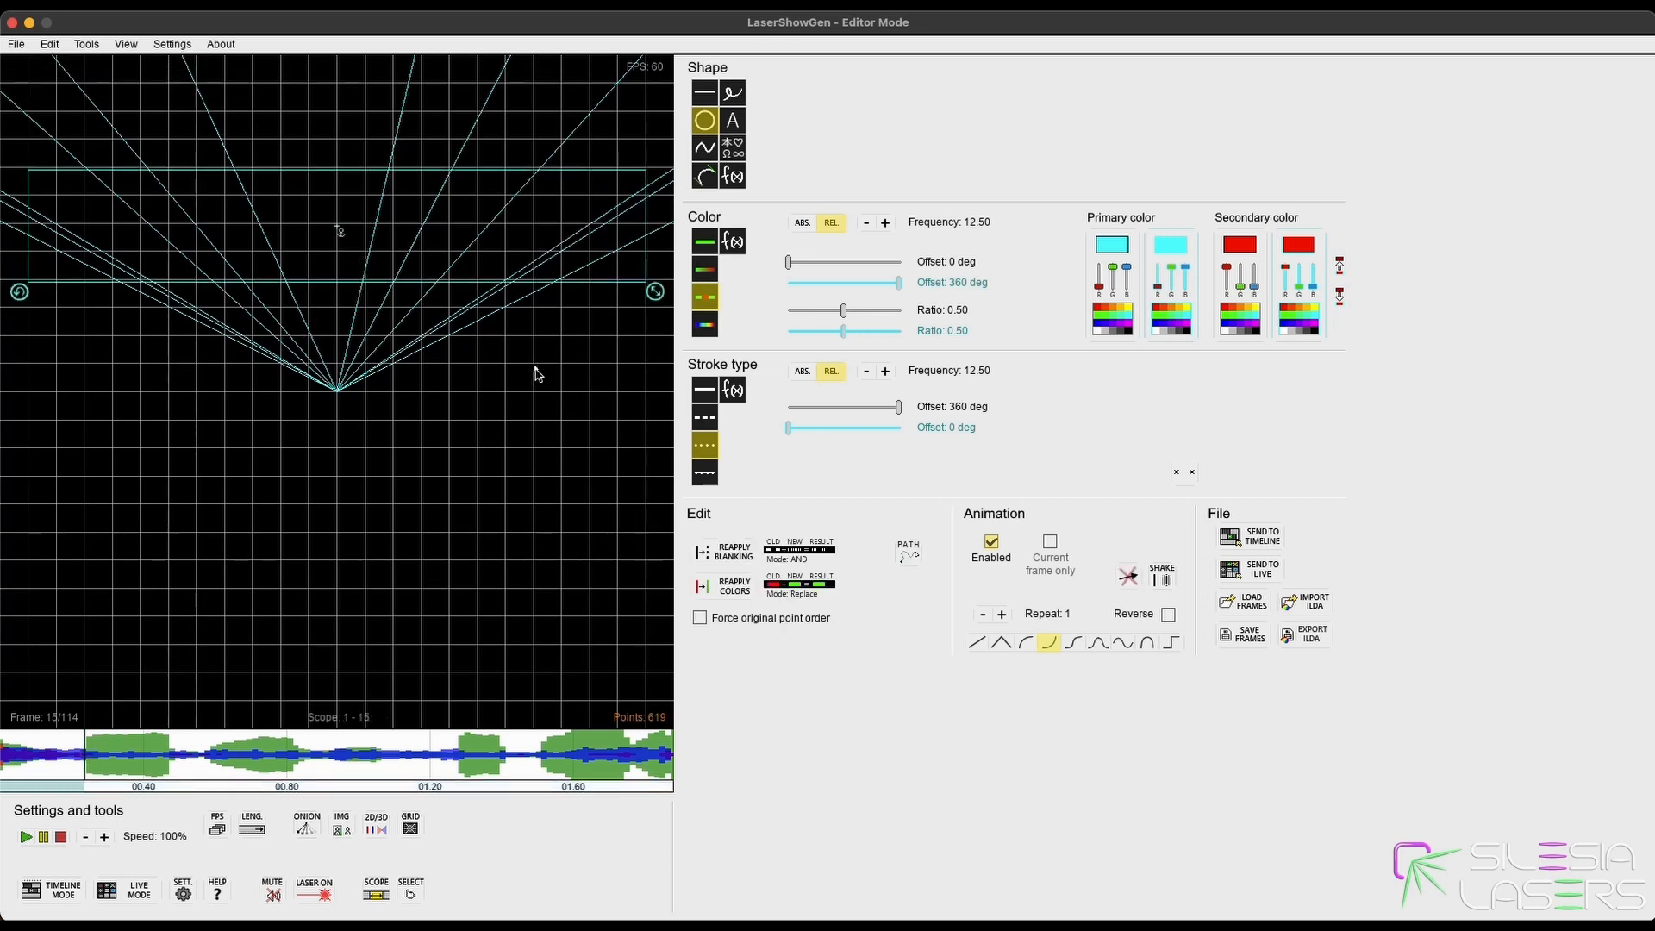
pyautogui.click(705, 242)
pyautogui.click(1186, 333)
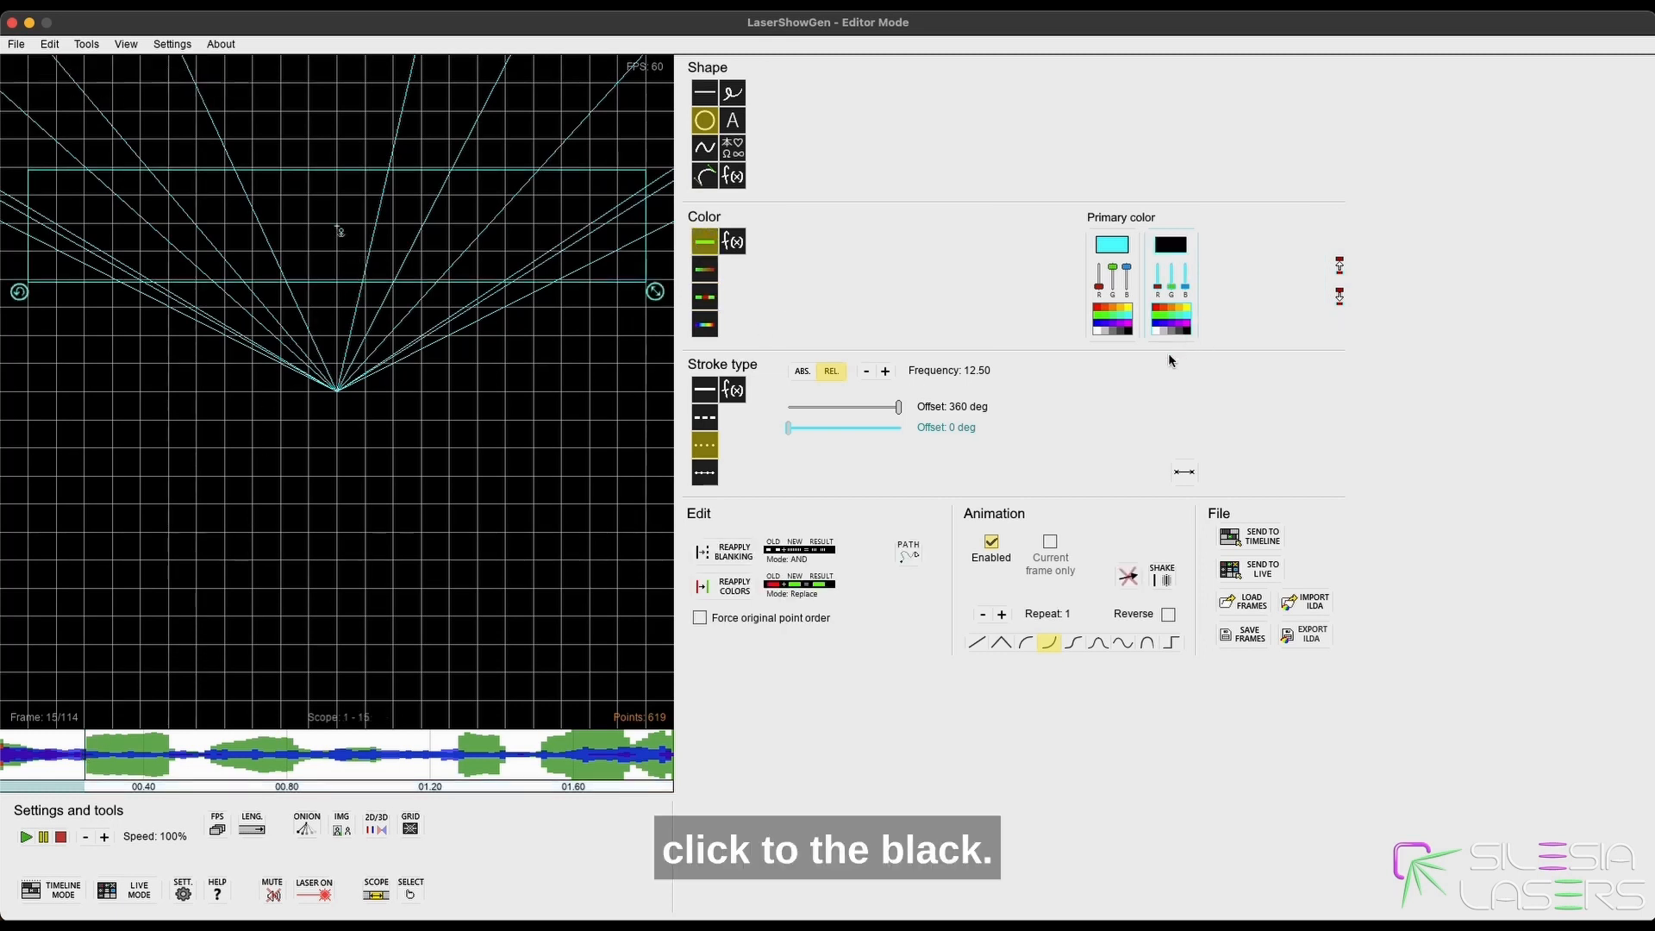
pyautogui.click(977, 642)
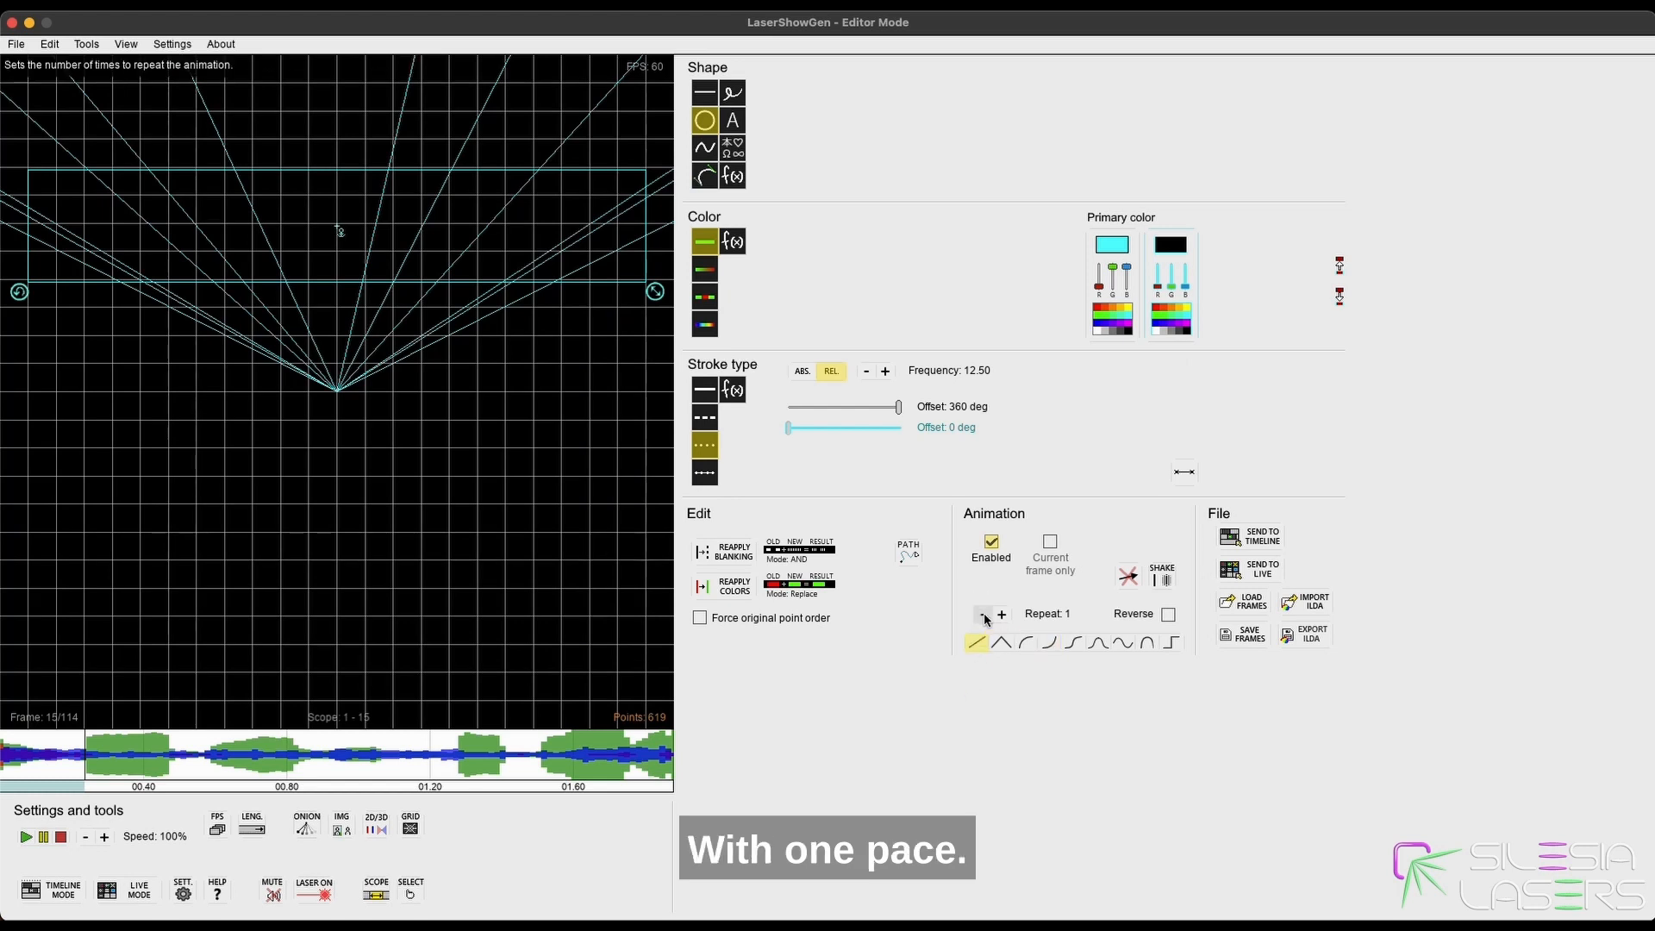
pyautogui.click(731, 590)
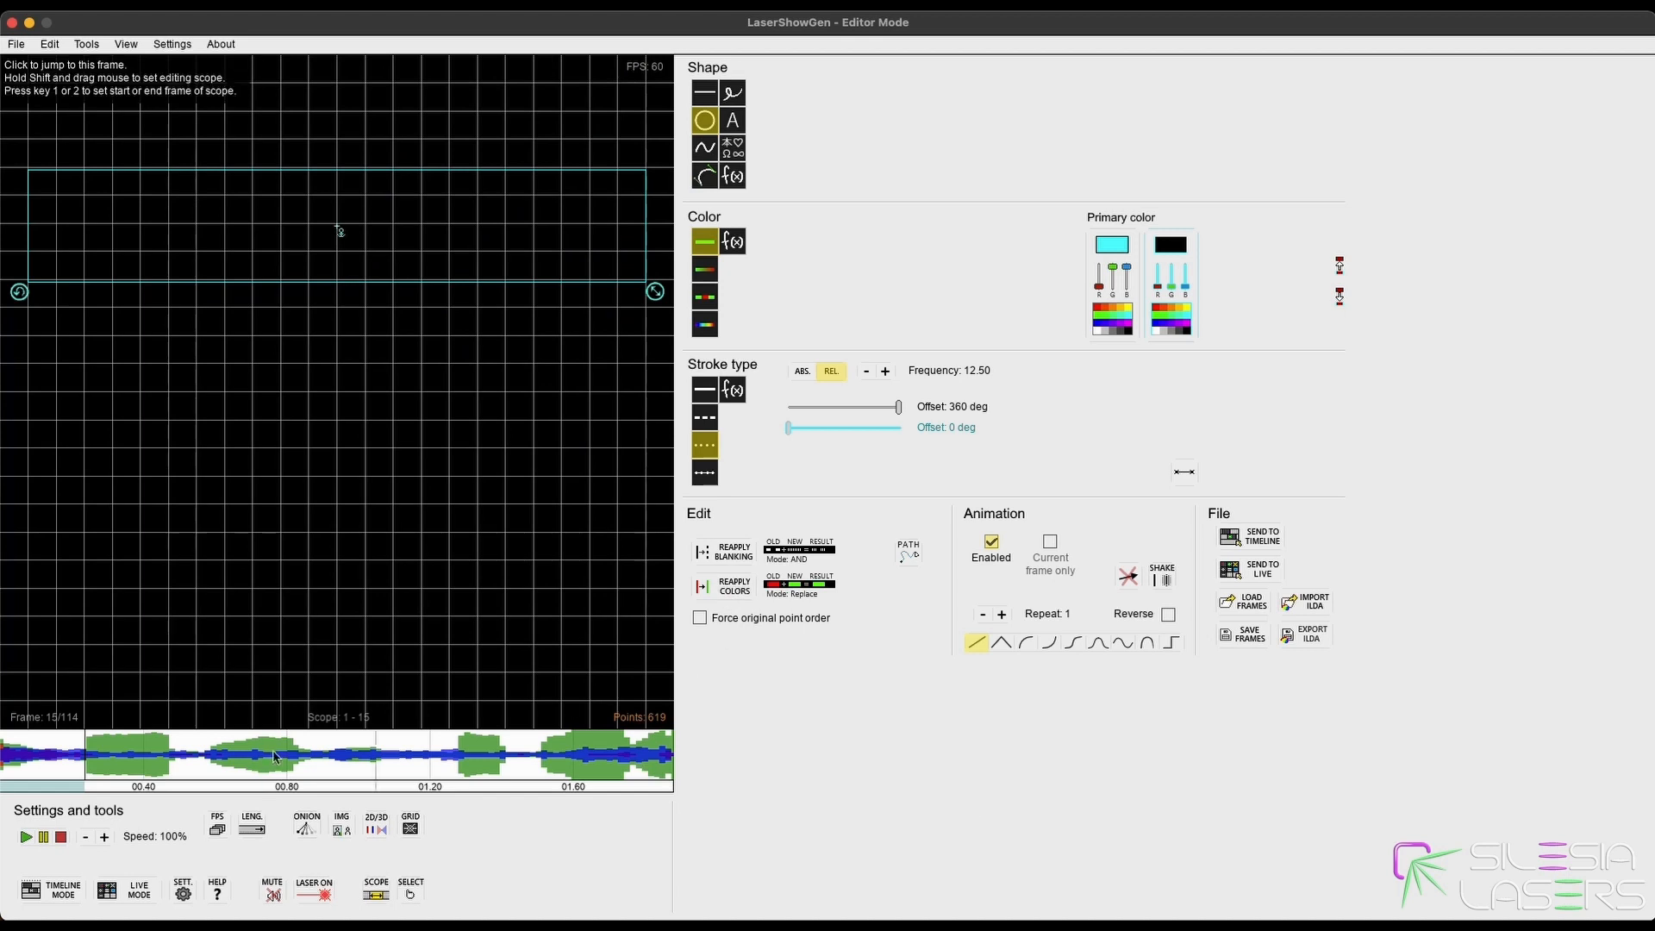
# Step through frames 1 to 16 to check the fade to black and the first frame beyond the scope.
pyautogui.click(23, 763)
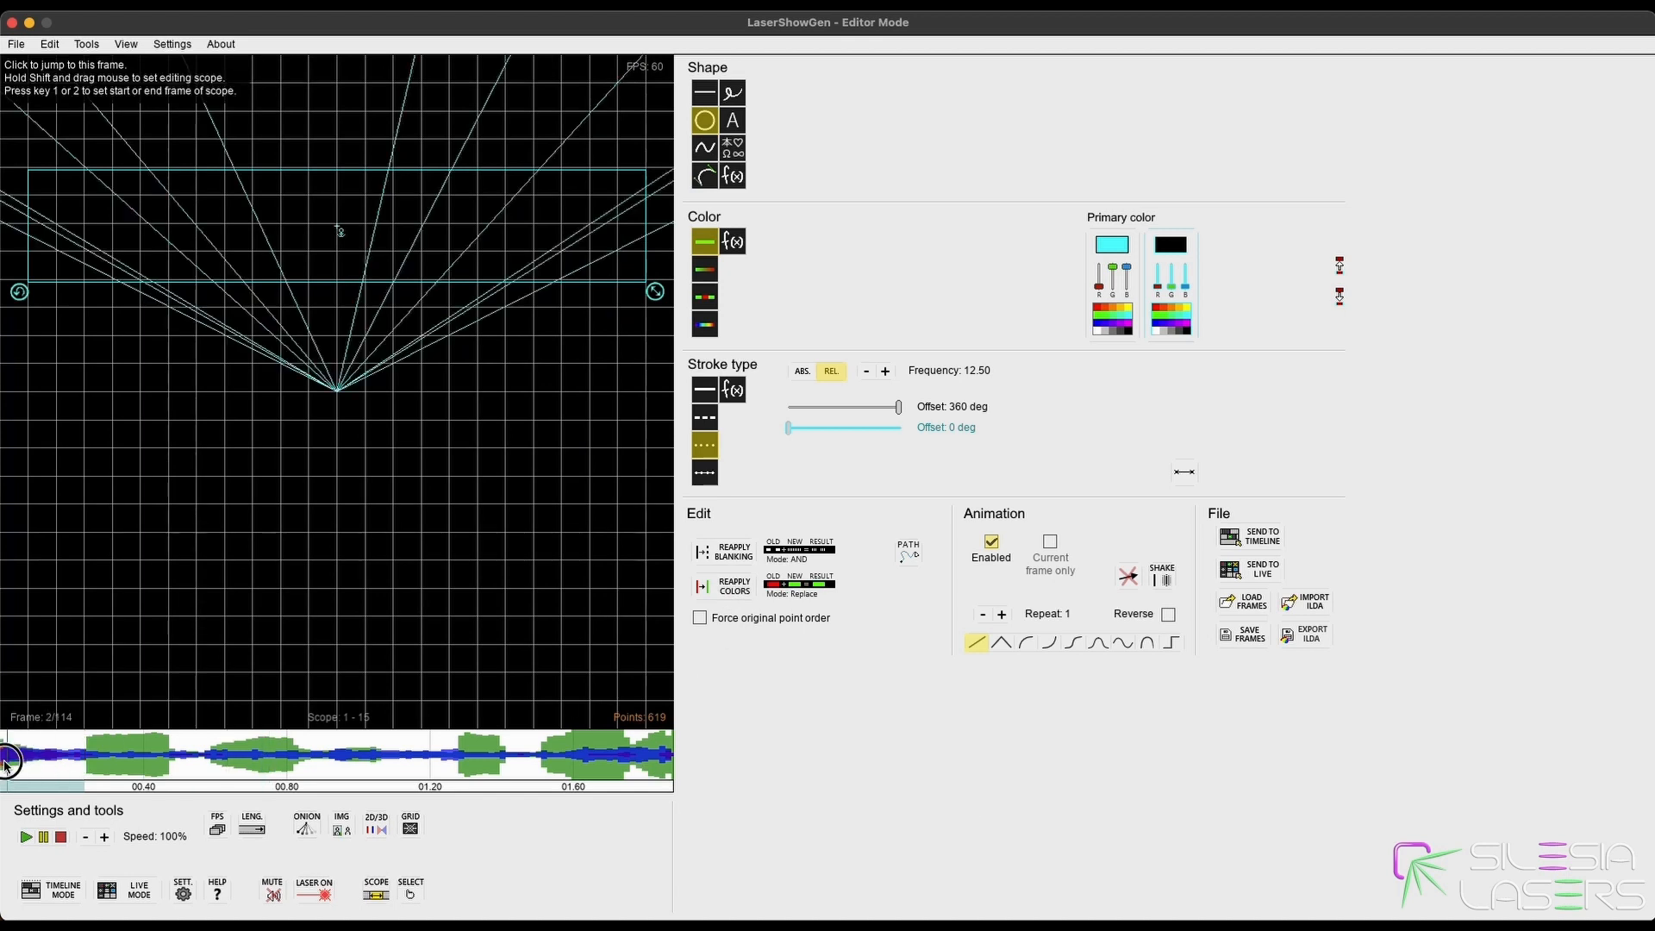
pyautogui.click(78, 758)
pyautogui.click(21, 758)
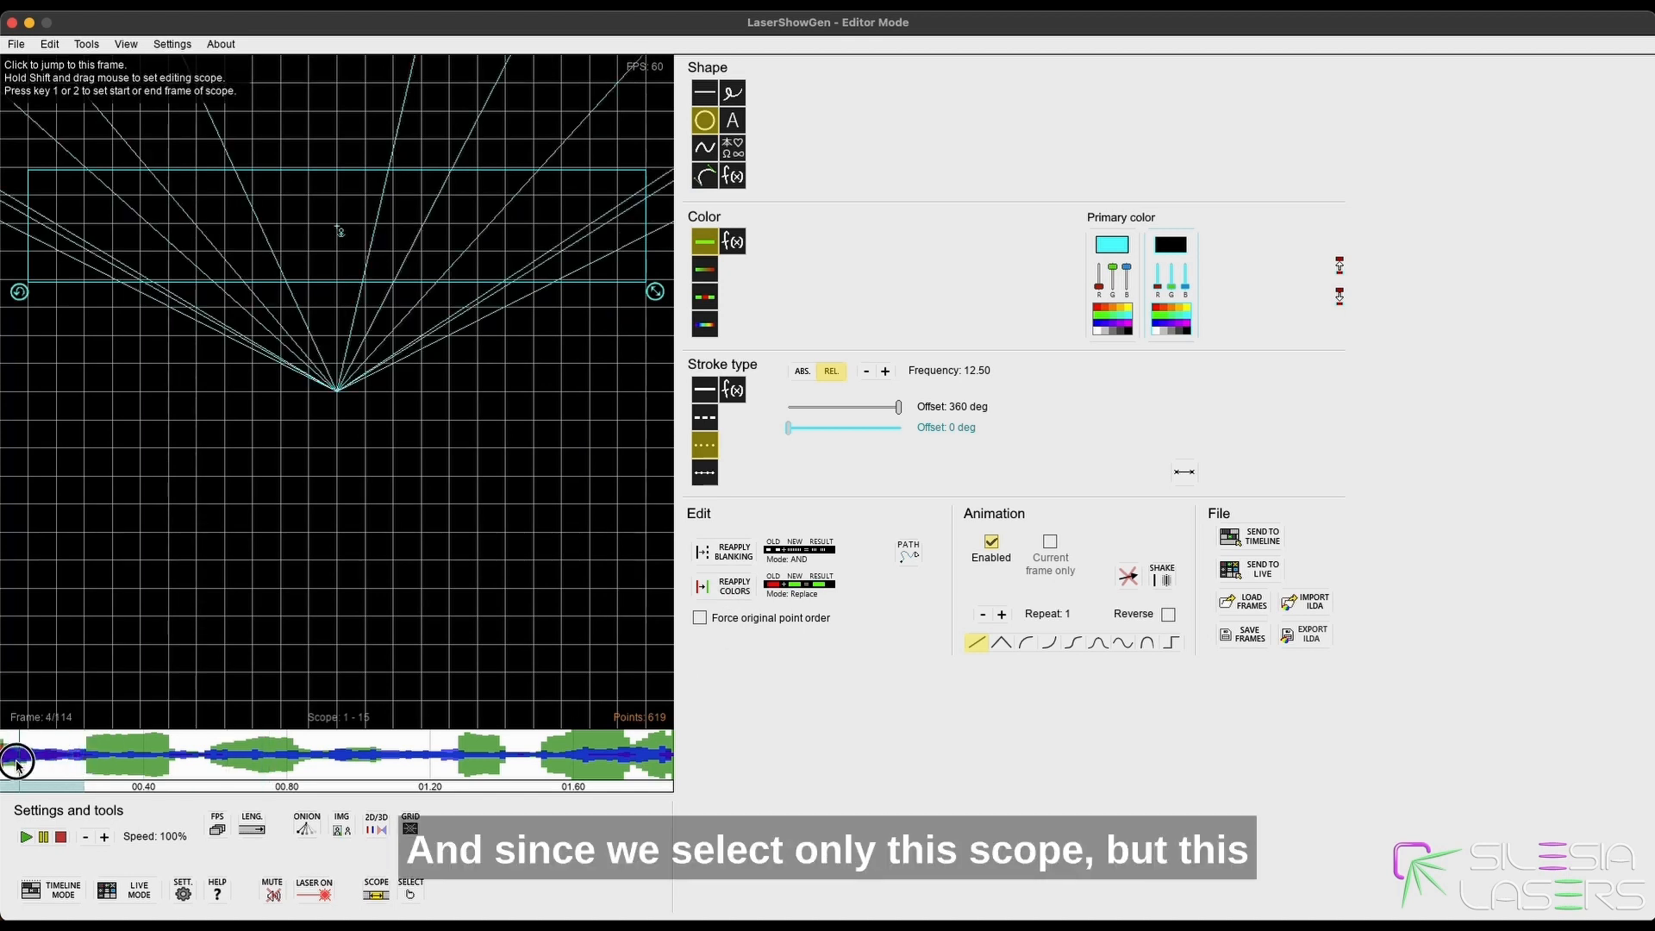
pyautogui.click(70, 762)
pyautogui.moveTo(70, 758)
pyautogui.mouseDown()
pyautogui.moveTo(25, 757)
pyautogui.moveTo(60, 759)
pyautogui.mouseUp()
pyautogui.click(46, 759)
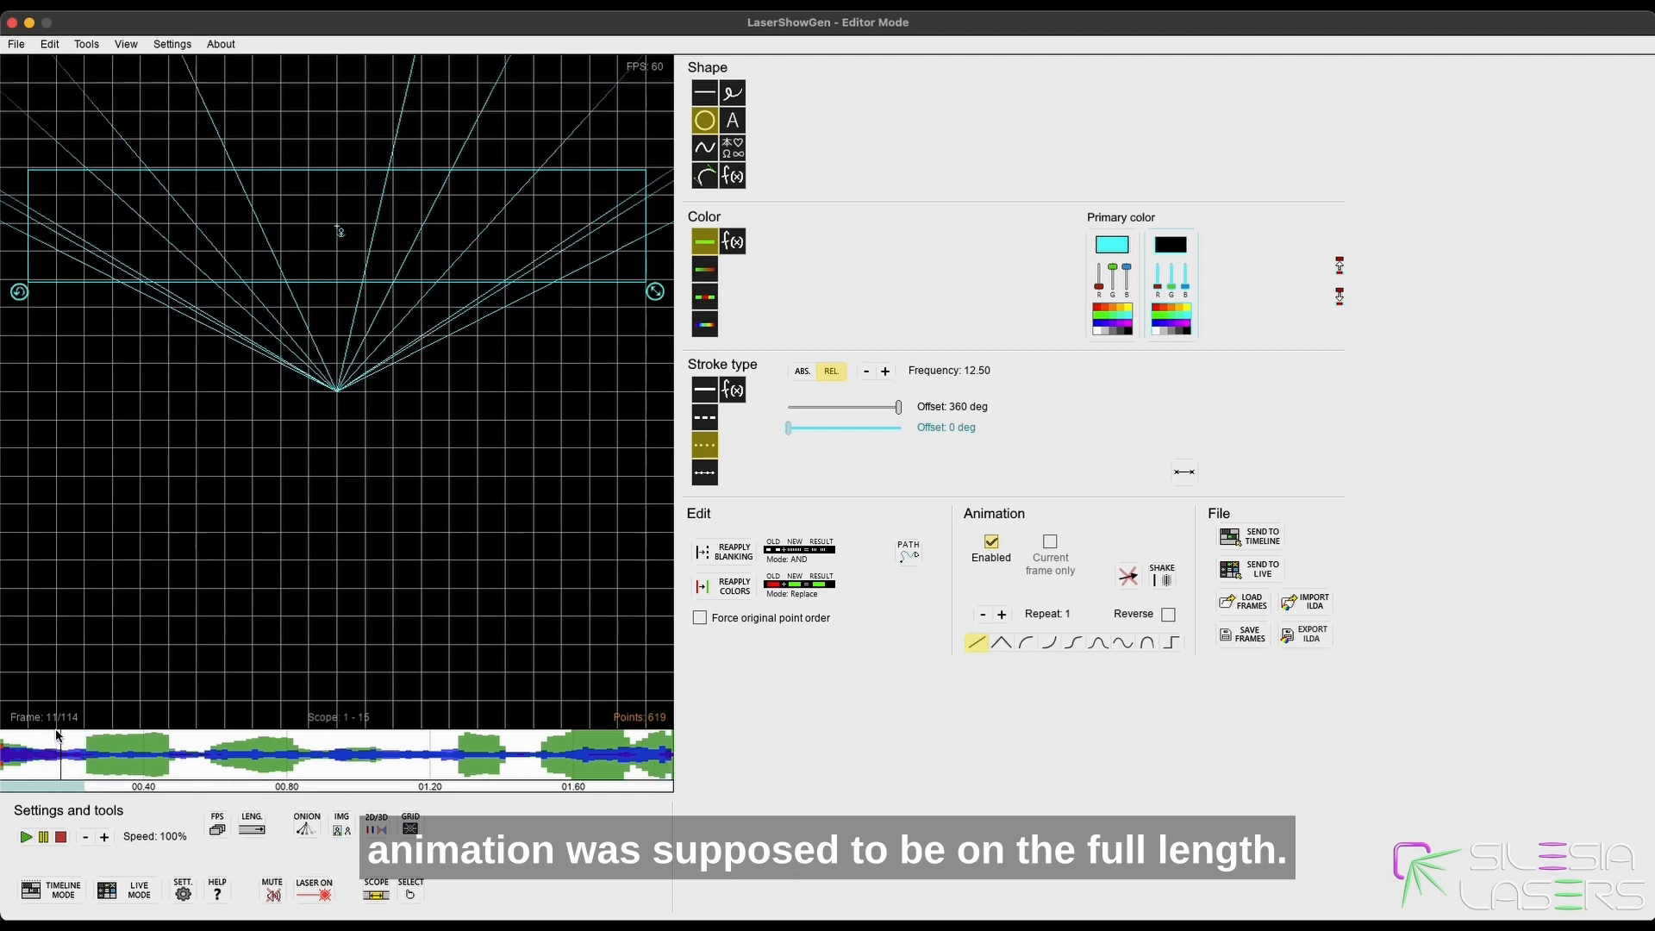
pyautogui.moveTo(81, 753); pyautogui.dragTo(72, 752)
pyautogui.click(81, 752)
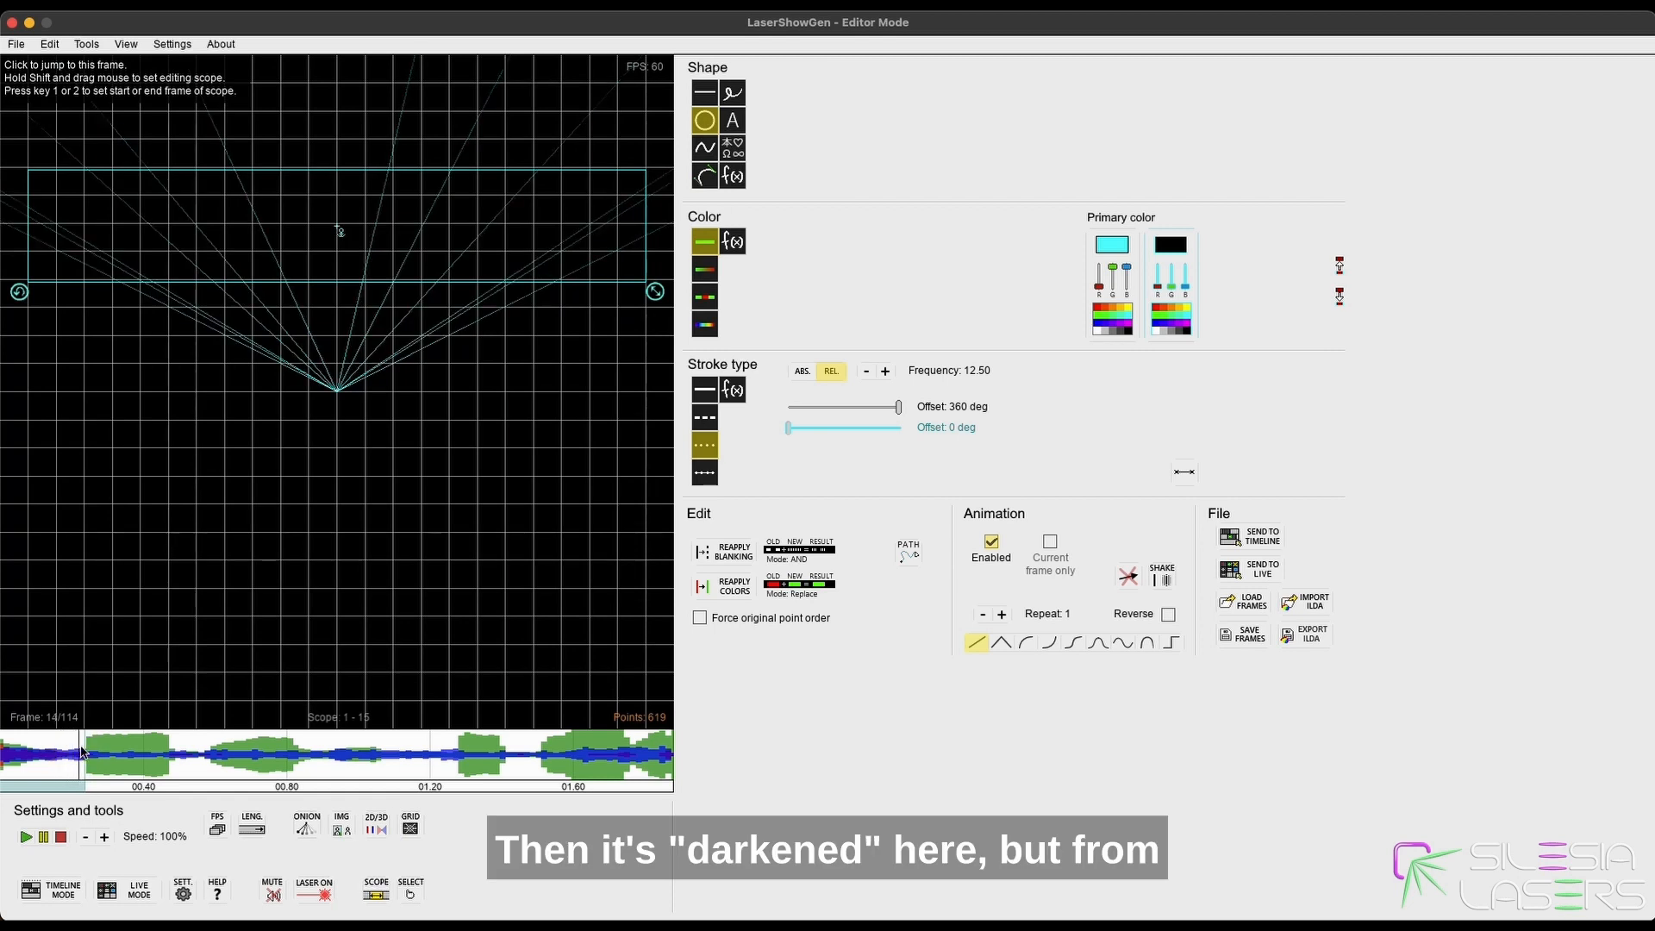
pyautogui.click(81, 752)
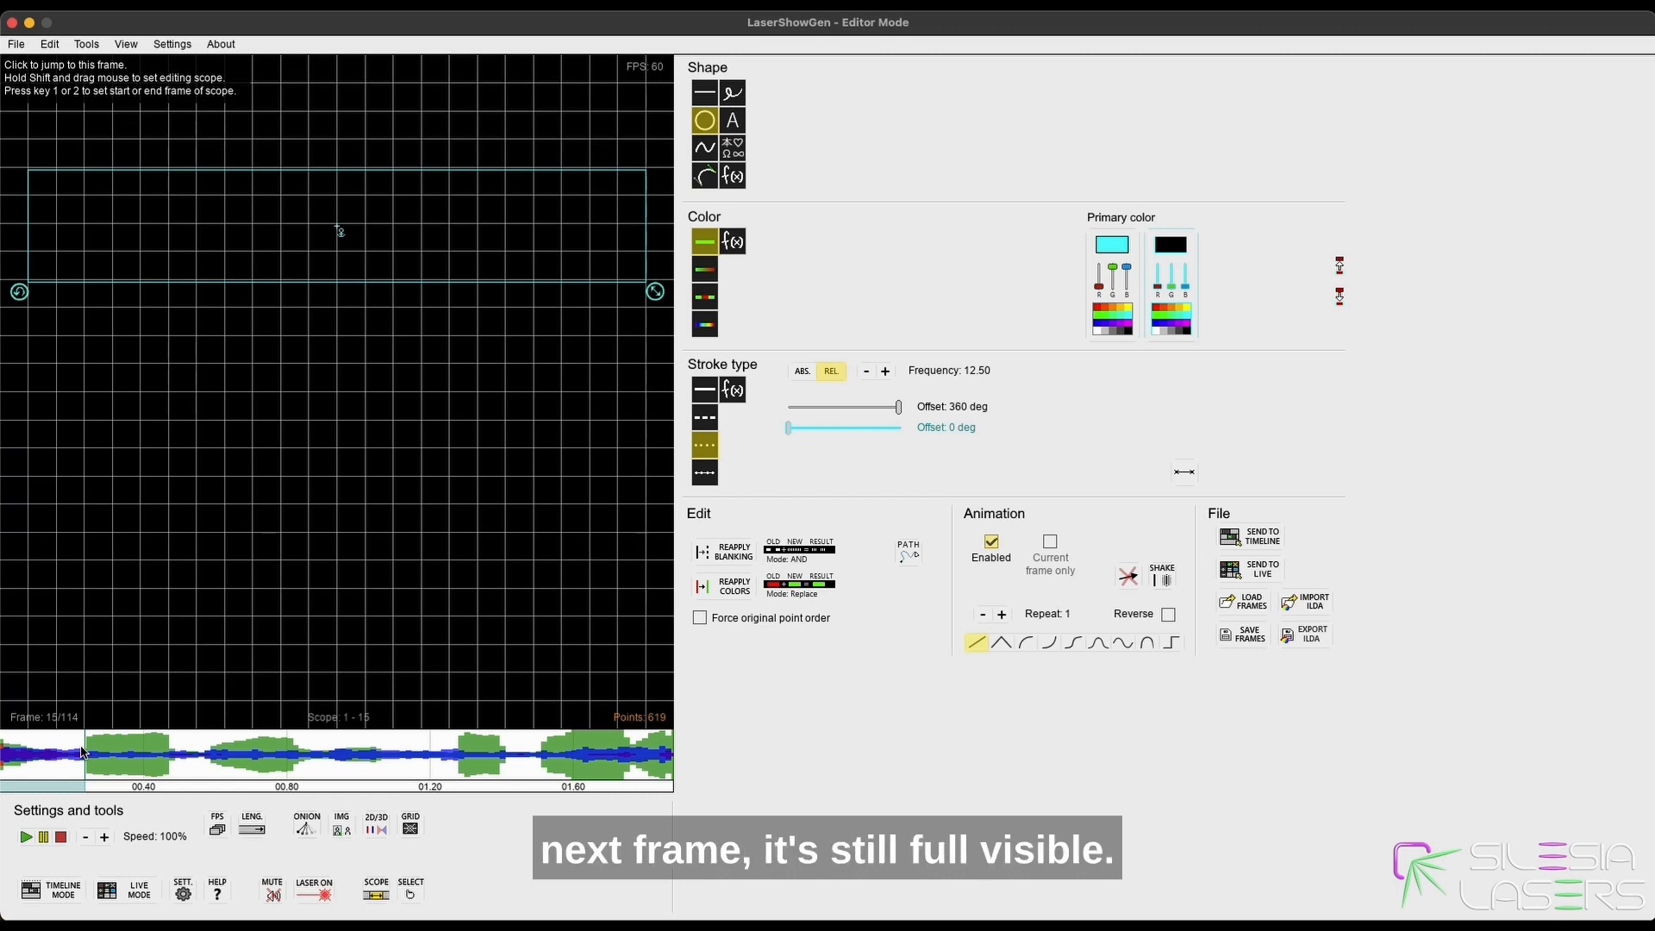
pyautogui.click(83, 753)
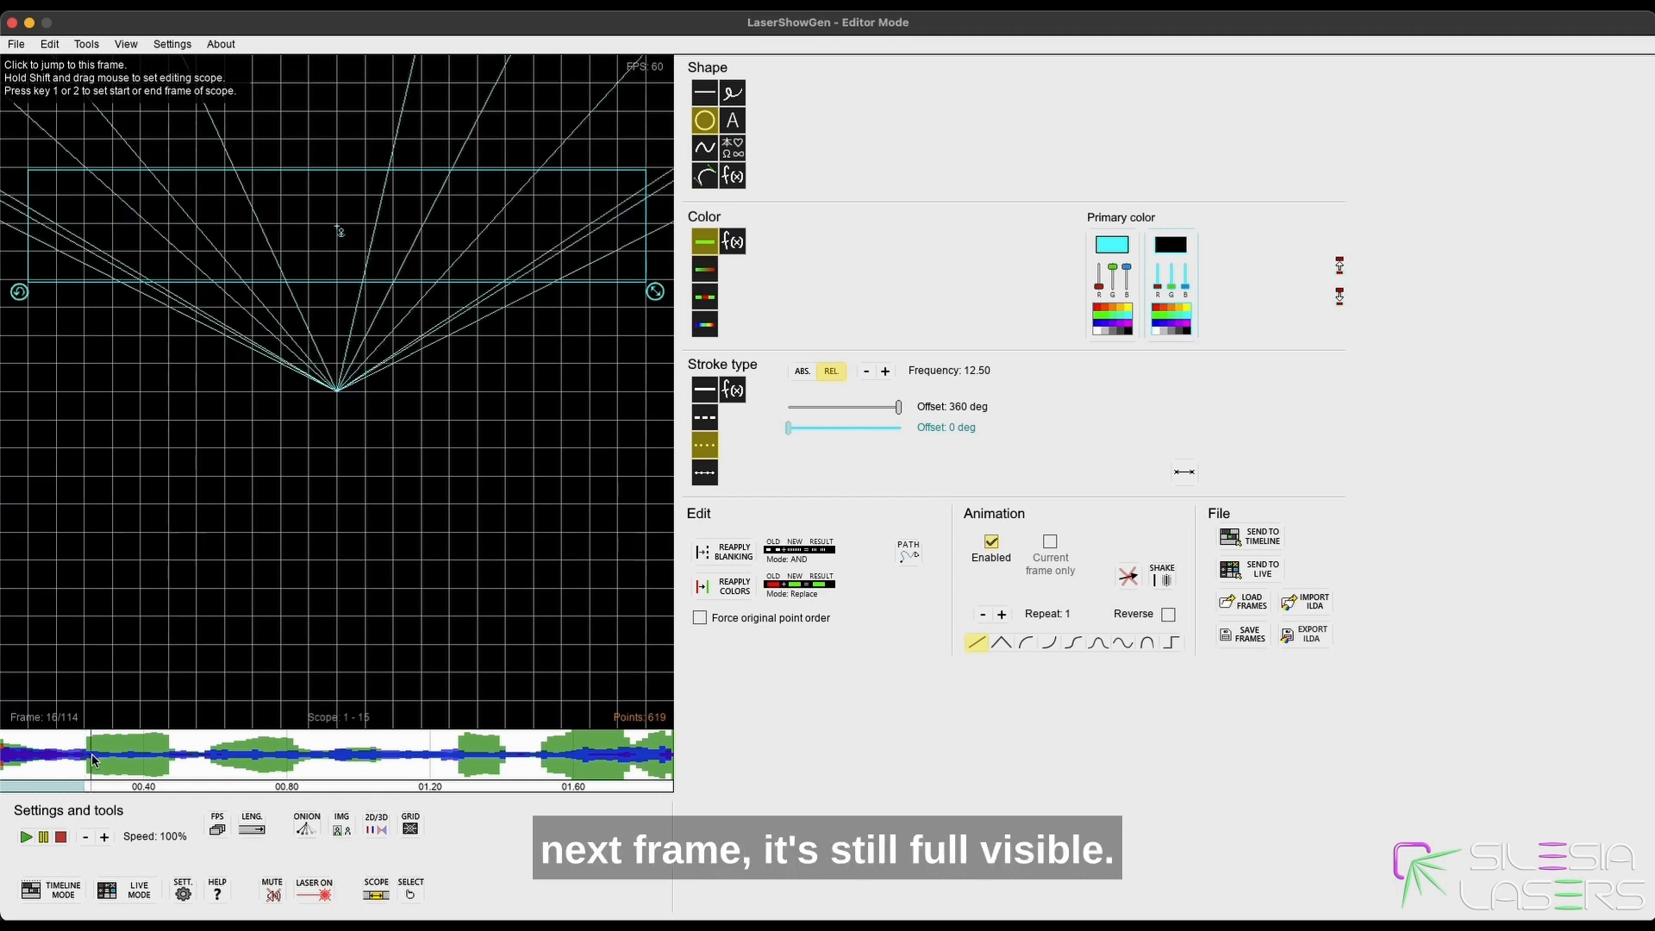
# Set the scope to frames 16 to 114 and delete the dotted ellipse from those frames.
pyautogui.moveTo(93, 760); pyautogui.dragTo(672, 756)
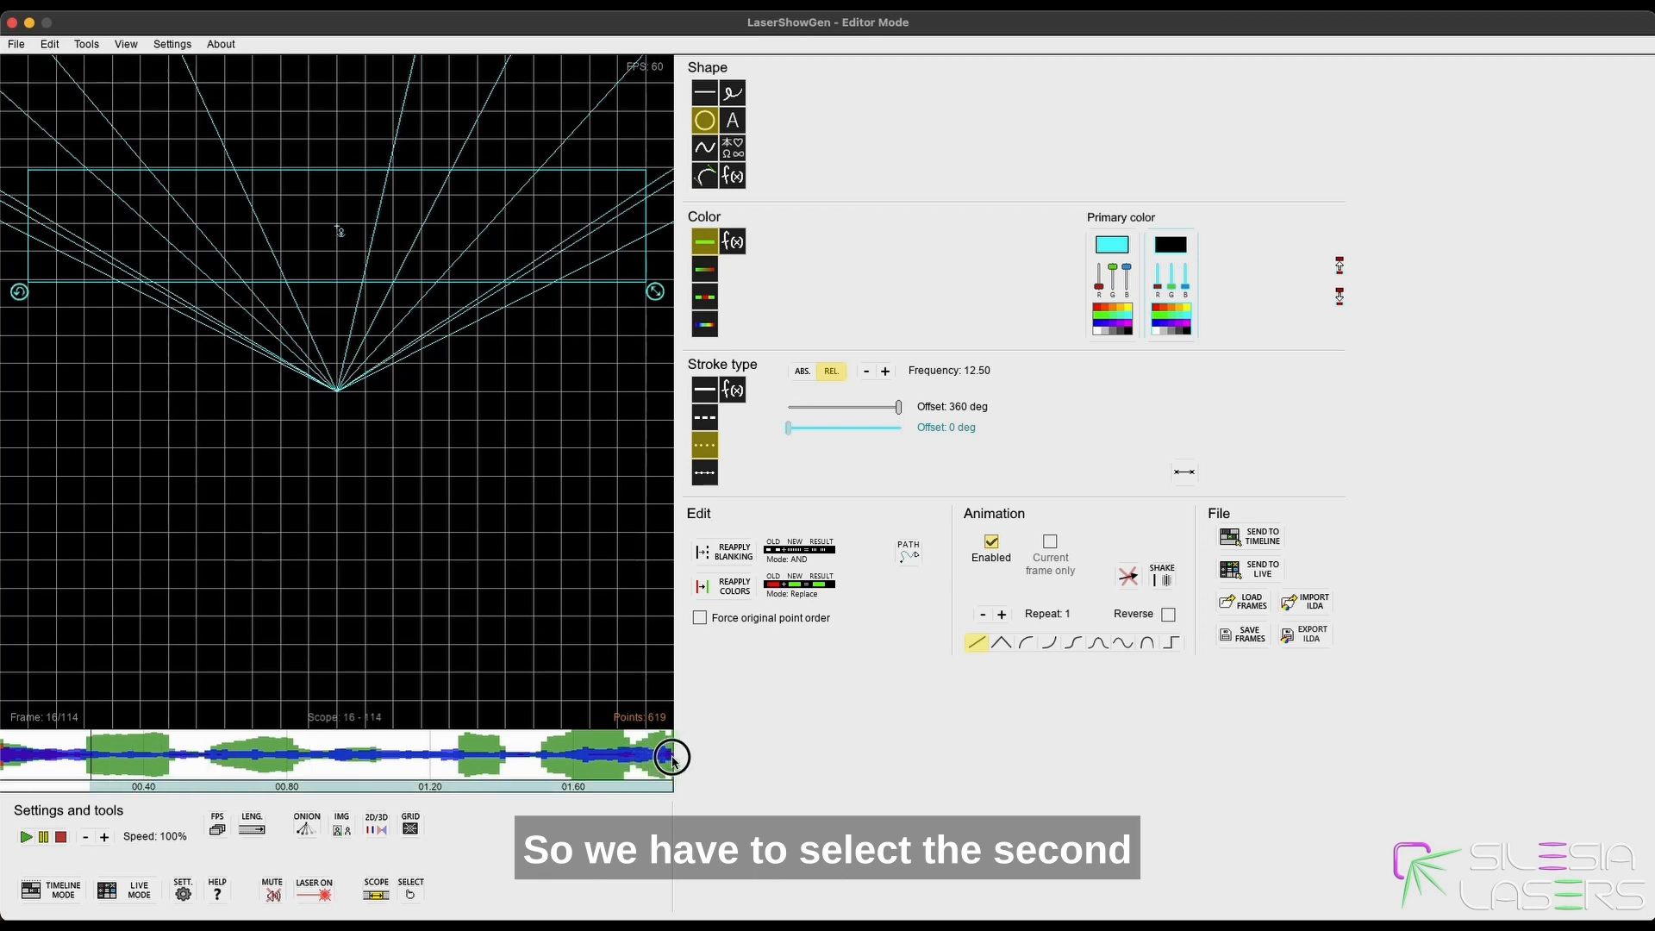
pyautogui.click(454, 307)
pyautogui.press('Right')
pyautogui.press('Right')
pyautogui.press('Right')
pyautogui.press('Right')
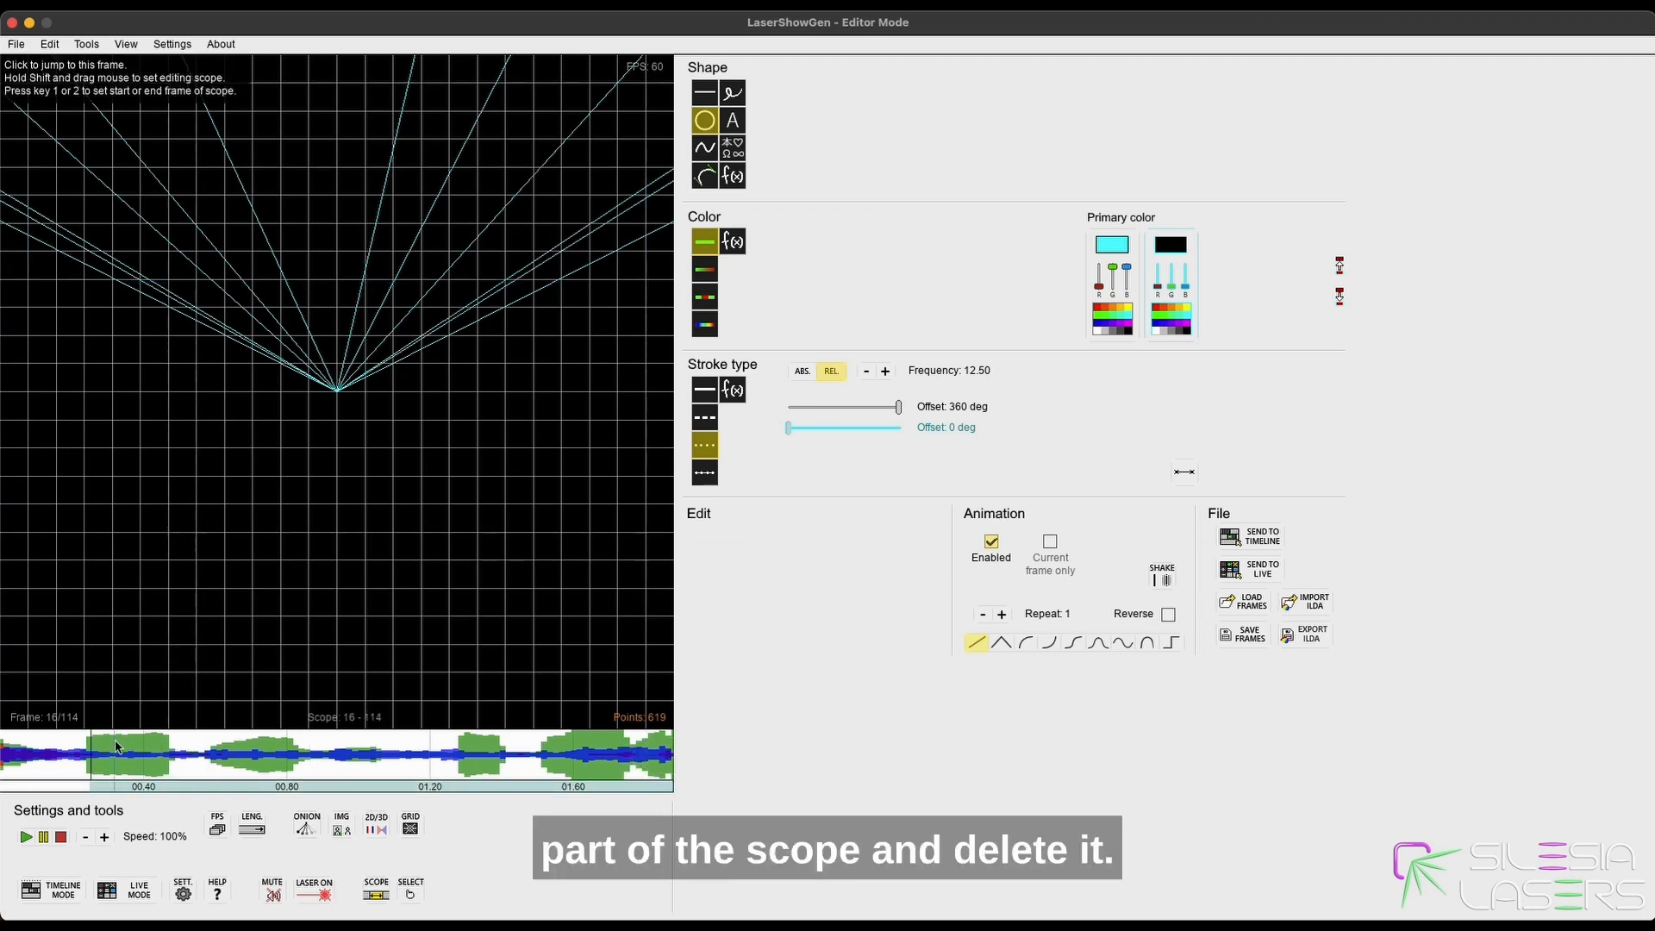
pyautogui.click(284, 260)
pyautogui.press('Delete')
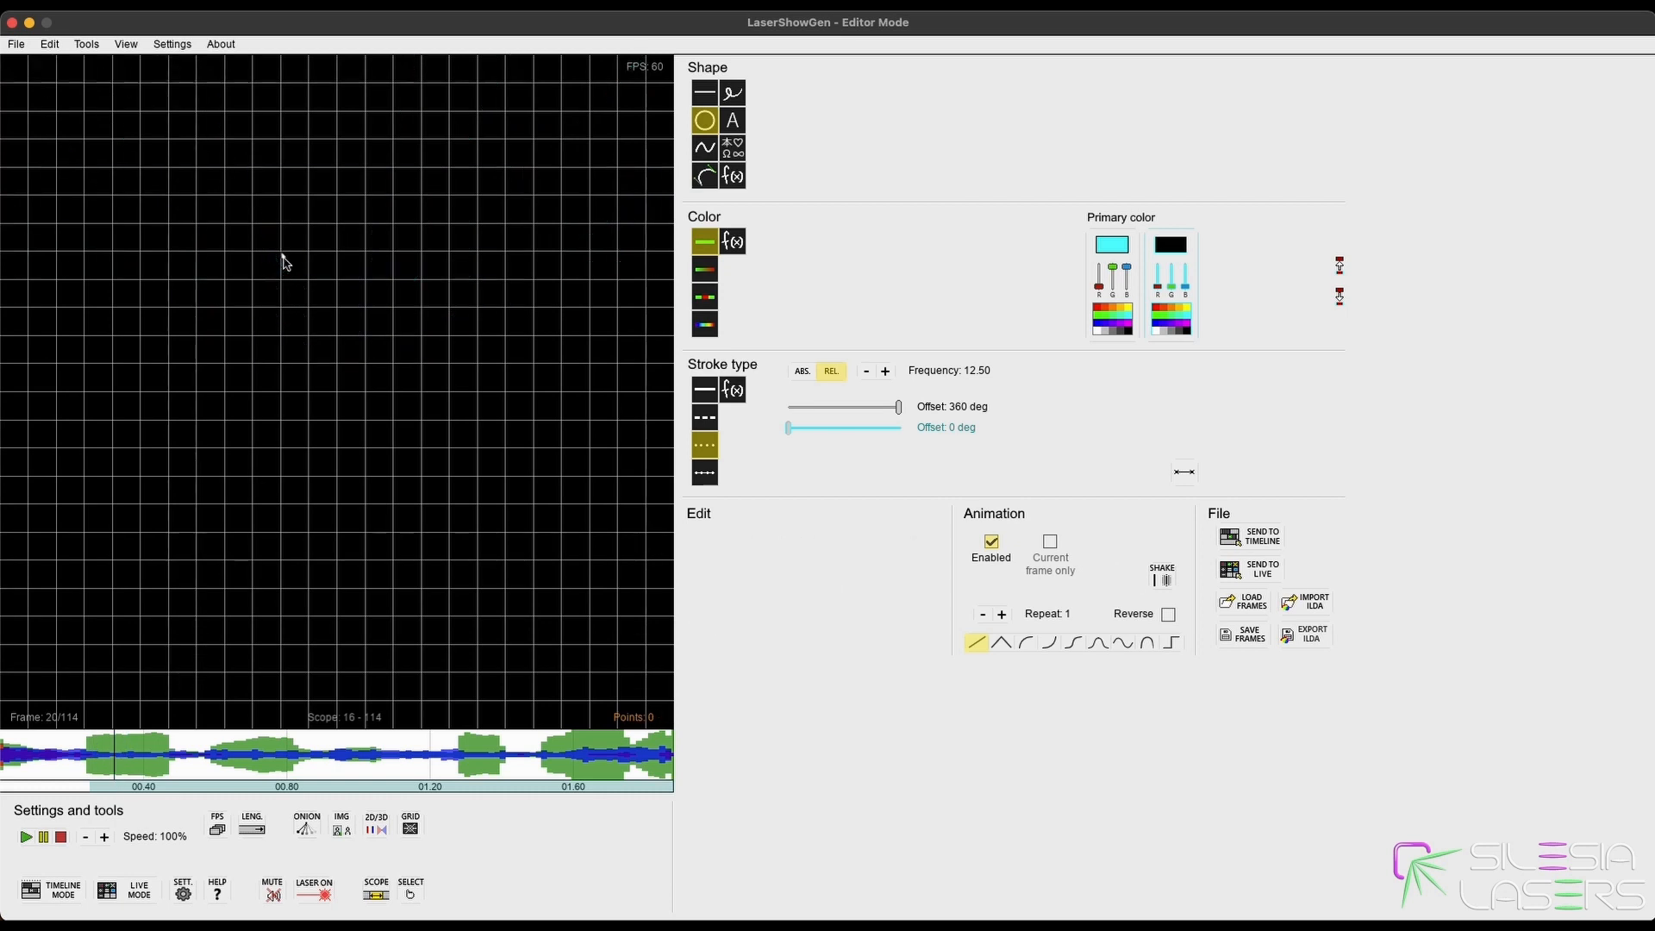
# Check the fading frames before frame 16 and the emptied frames that start there.
pyautogui.click(52, 759)
pyautogui.press('Delete')
pyautogui.click(37, 764)
pyautogui.press('Delete')
pyautogui.click(66, 758)
pyautogui.click(89, 759)
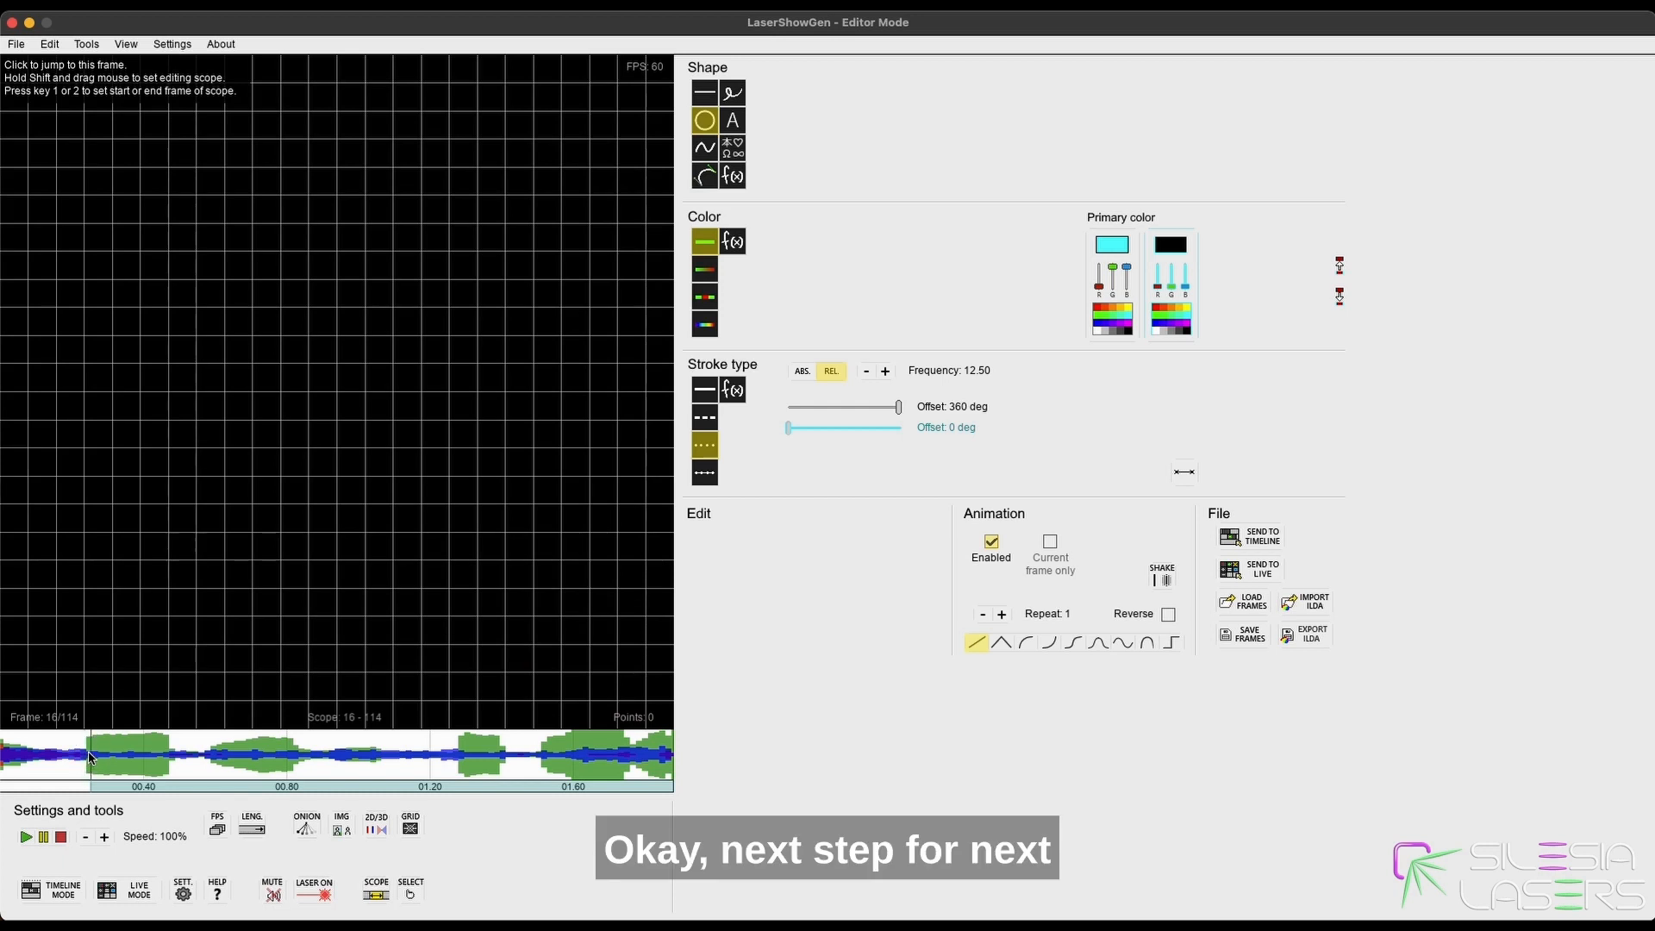
# Review the first loud waveform block and set the editing scope to frames 16 to 33.
pyautogui.click(88, 755)
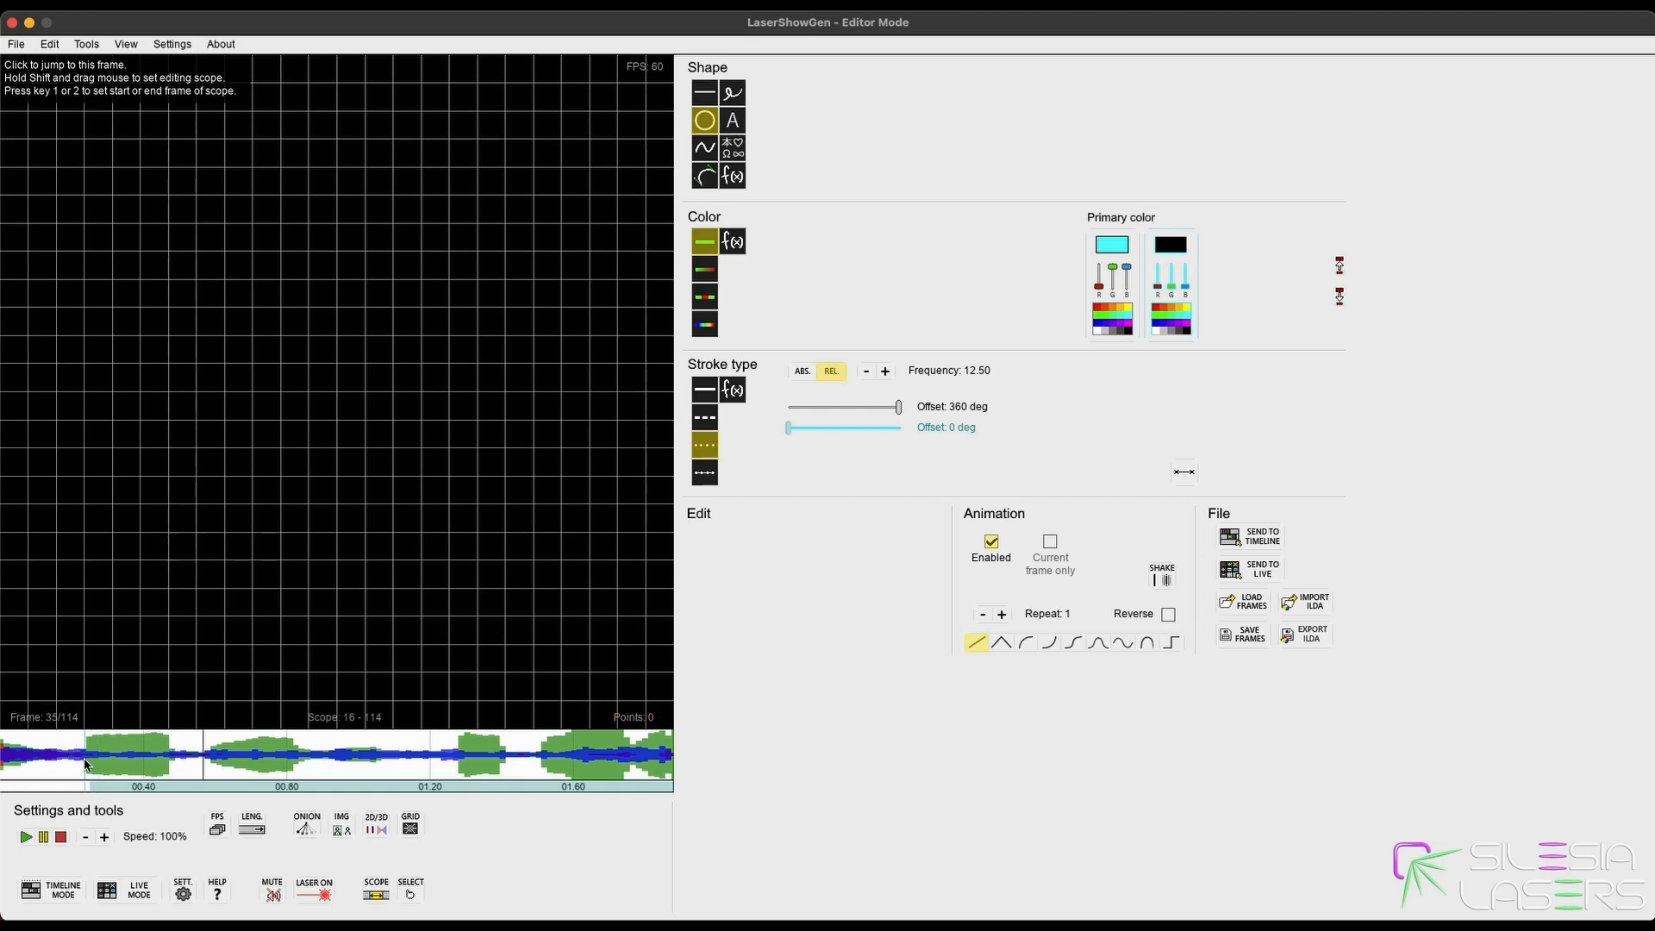
pyautogui.click(84, 757)
pyautogui.press('space')
pyautogui.moveTo(85, 757); pyautogui.dragTo(183, 759)
pyautogui.click(204, 758)
pyautogui.click(199, 758)
pyautogui.click(169, 758)
pyautogui.click(80, 762)
pyautogui.press('2')
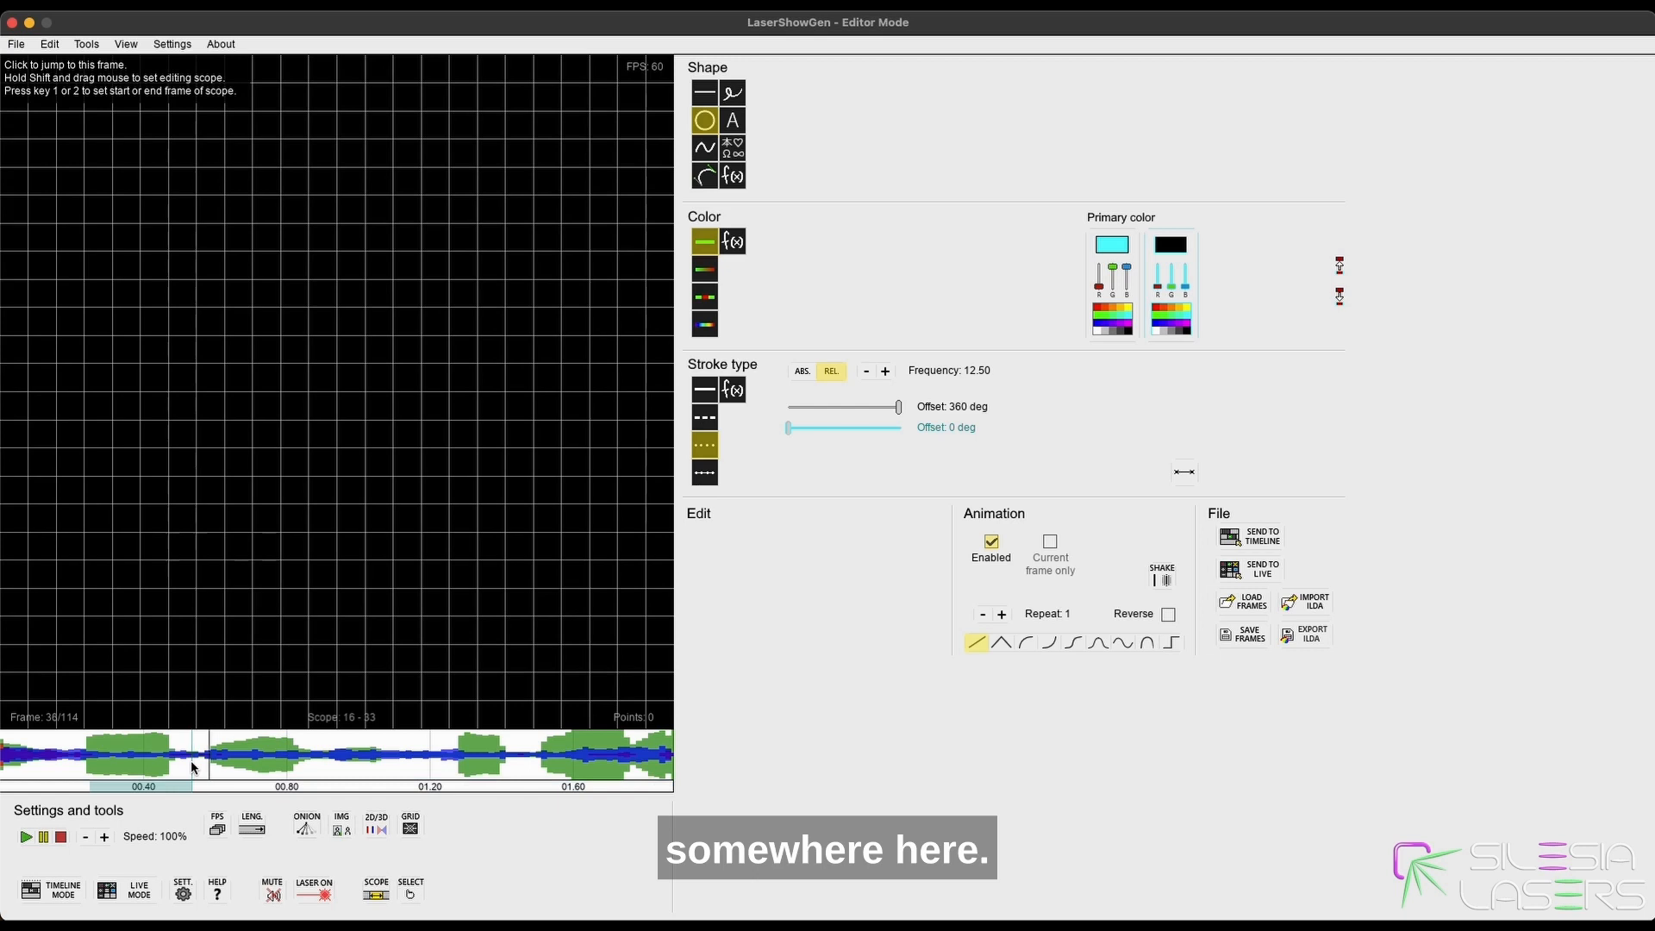
# Check the sound and frames around 34 to 36, just past the end of the scope.
pyautogui.click(199, 761)
pyautogui.click(205, 762)
pyautogui.click(204, 760)
pyautogui.click(197, 762)
pyautogui.click(196, 762)
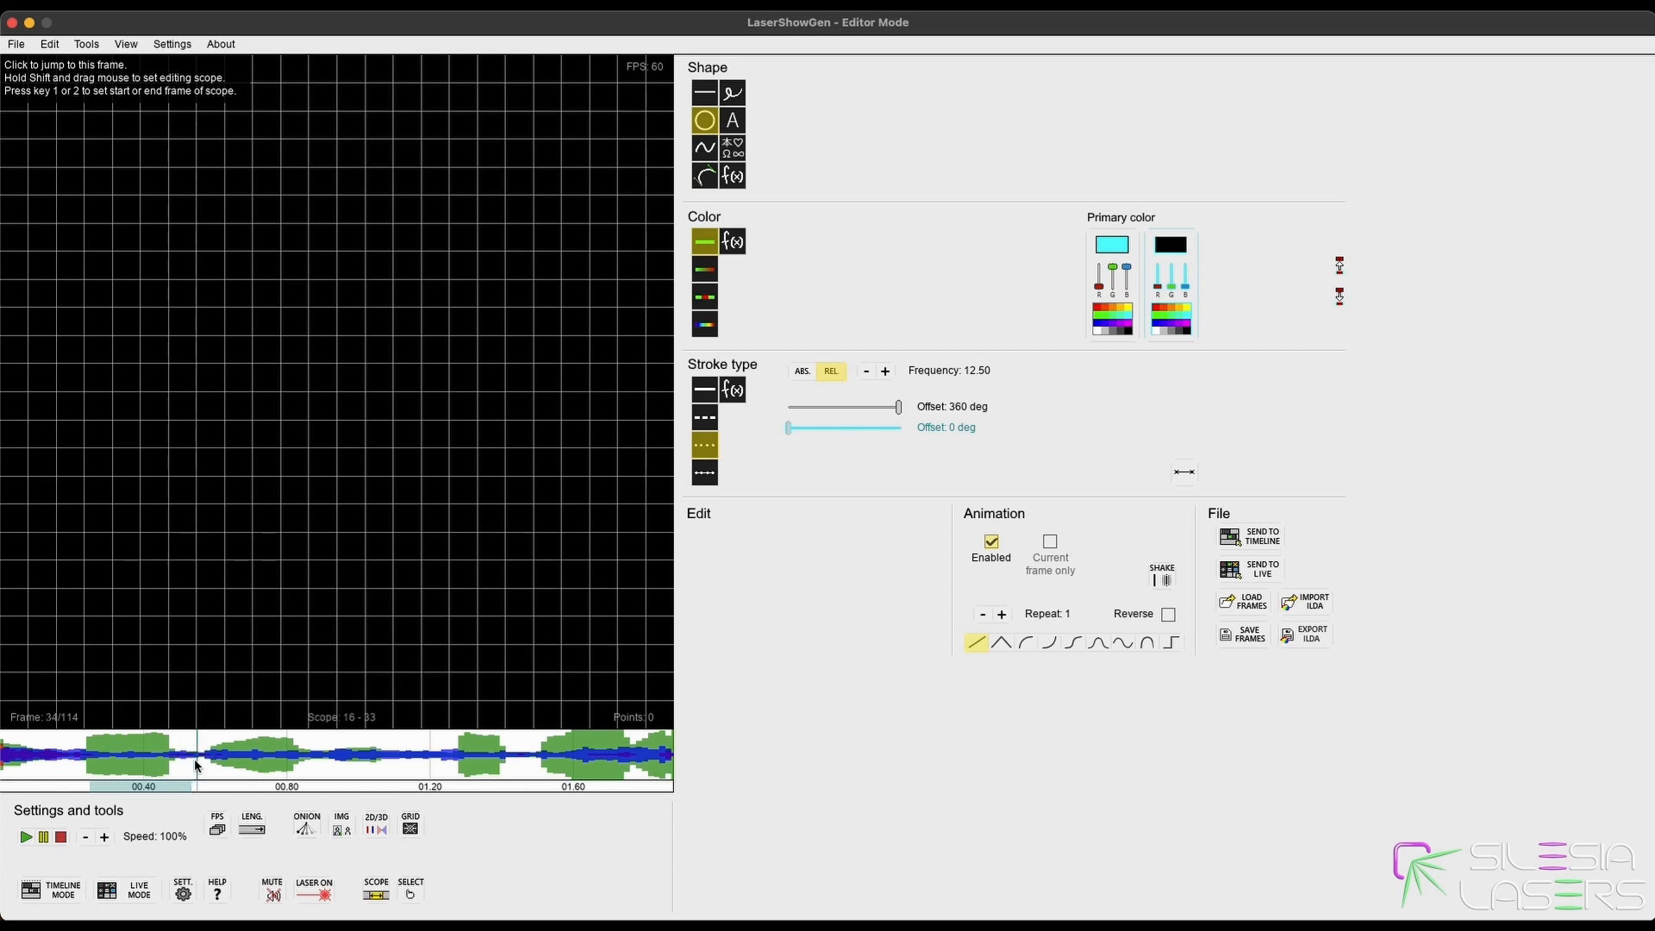
# Draw a solid magenta circle in the upper-left area of the canvas, starting at frame 16, with magenta as start and end color.
pyautogui.click(92, 762)
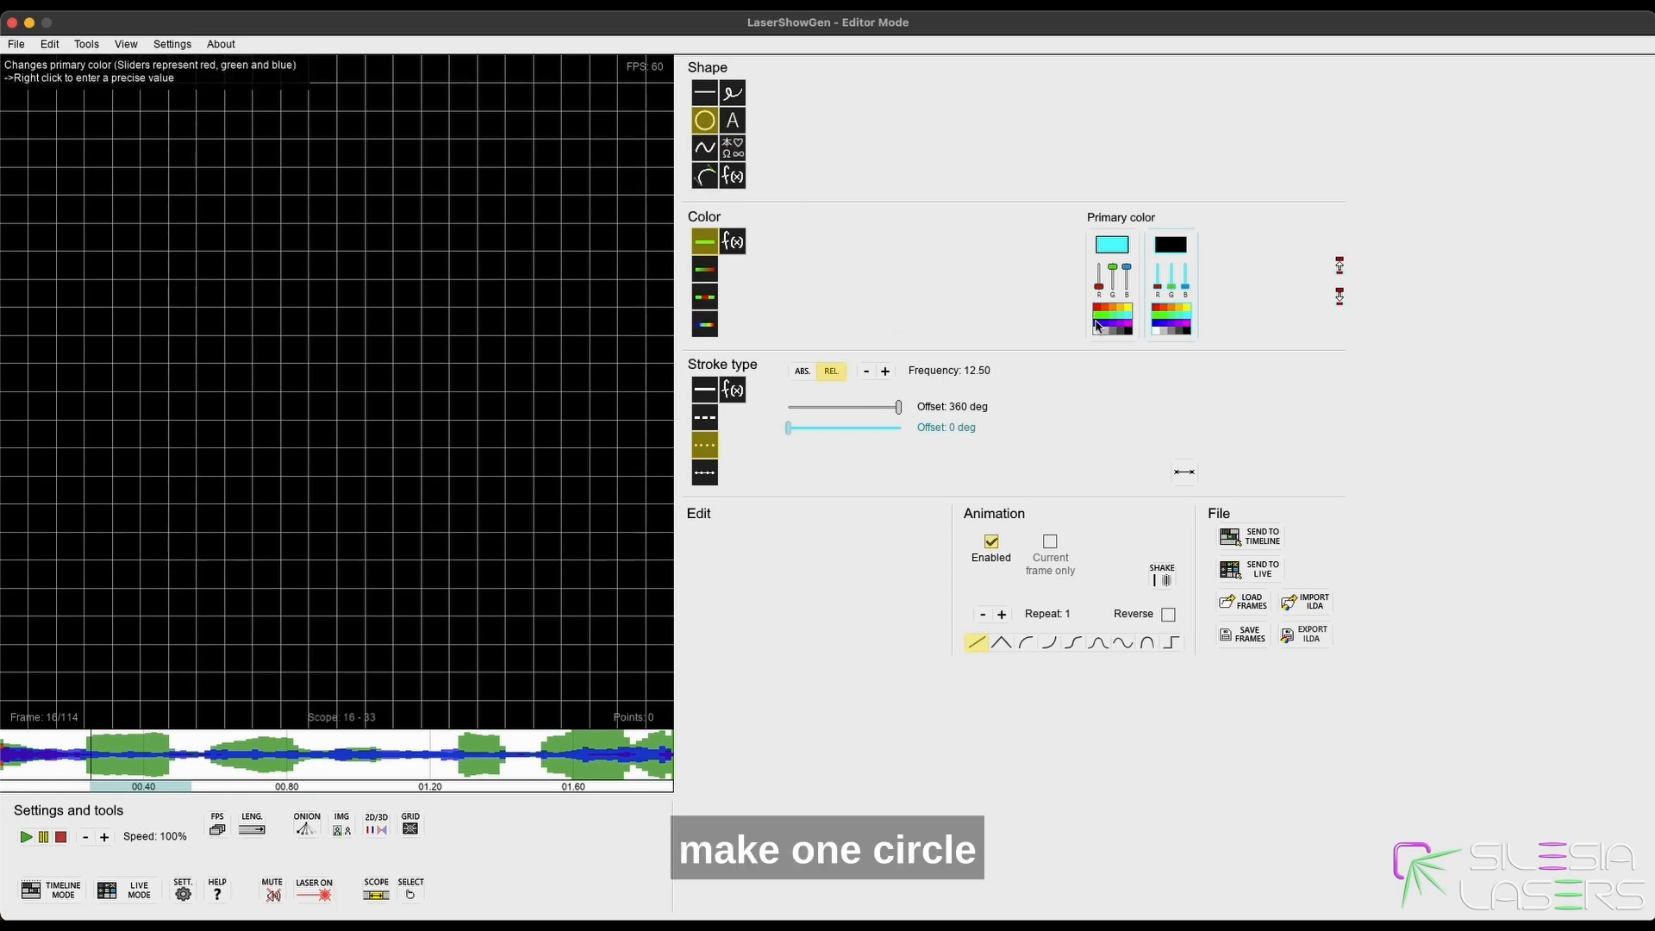
pyautogui.click(1128, 325)
pyautogui.click(1187, 325)
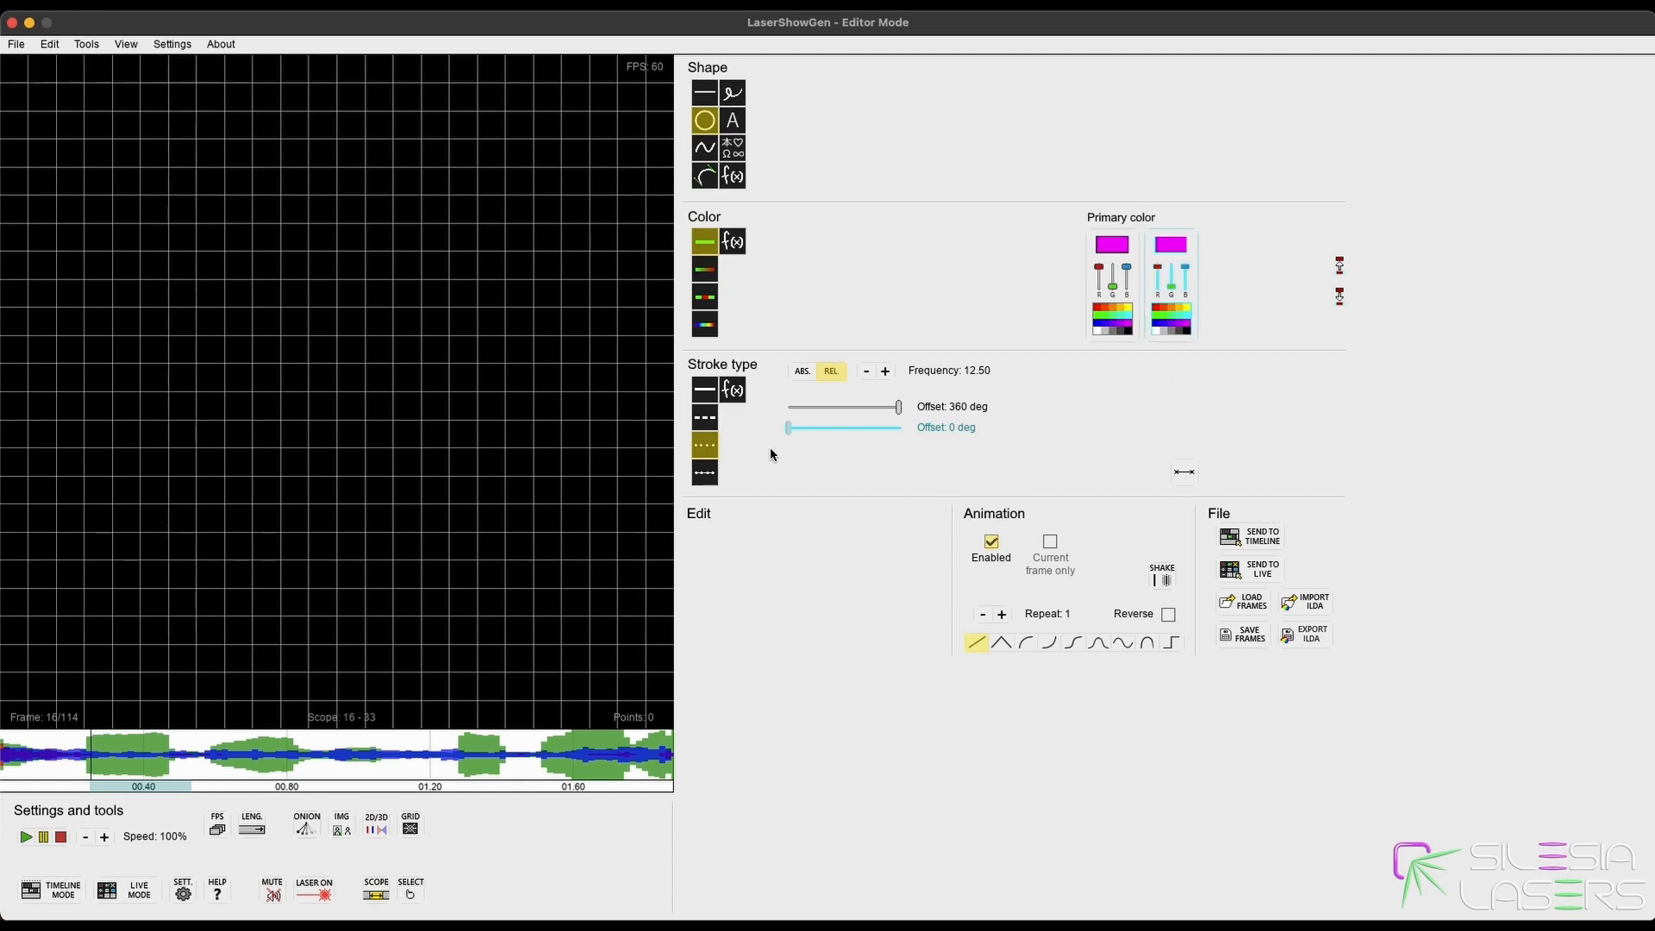
pyautogui.click(705, 390)
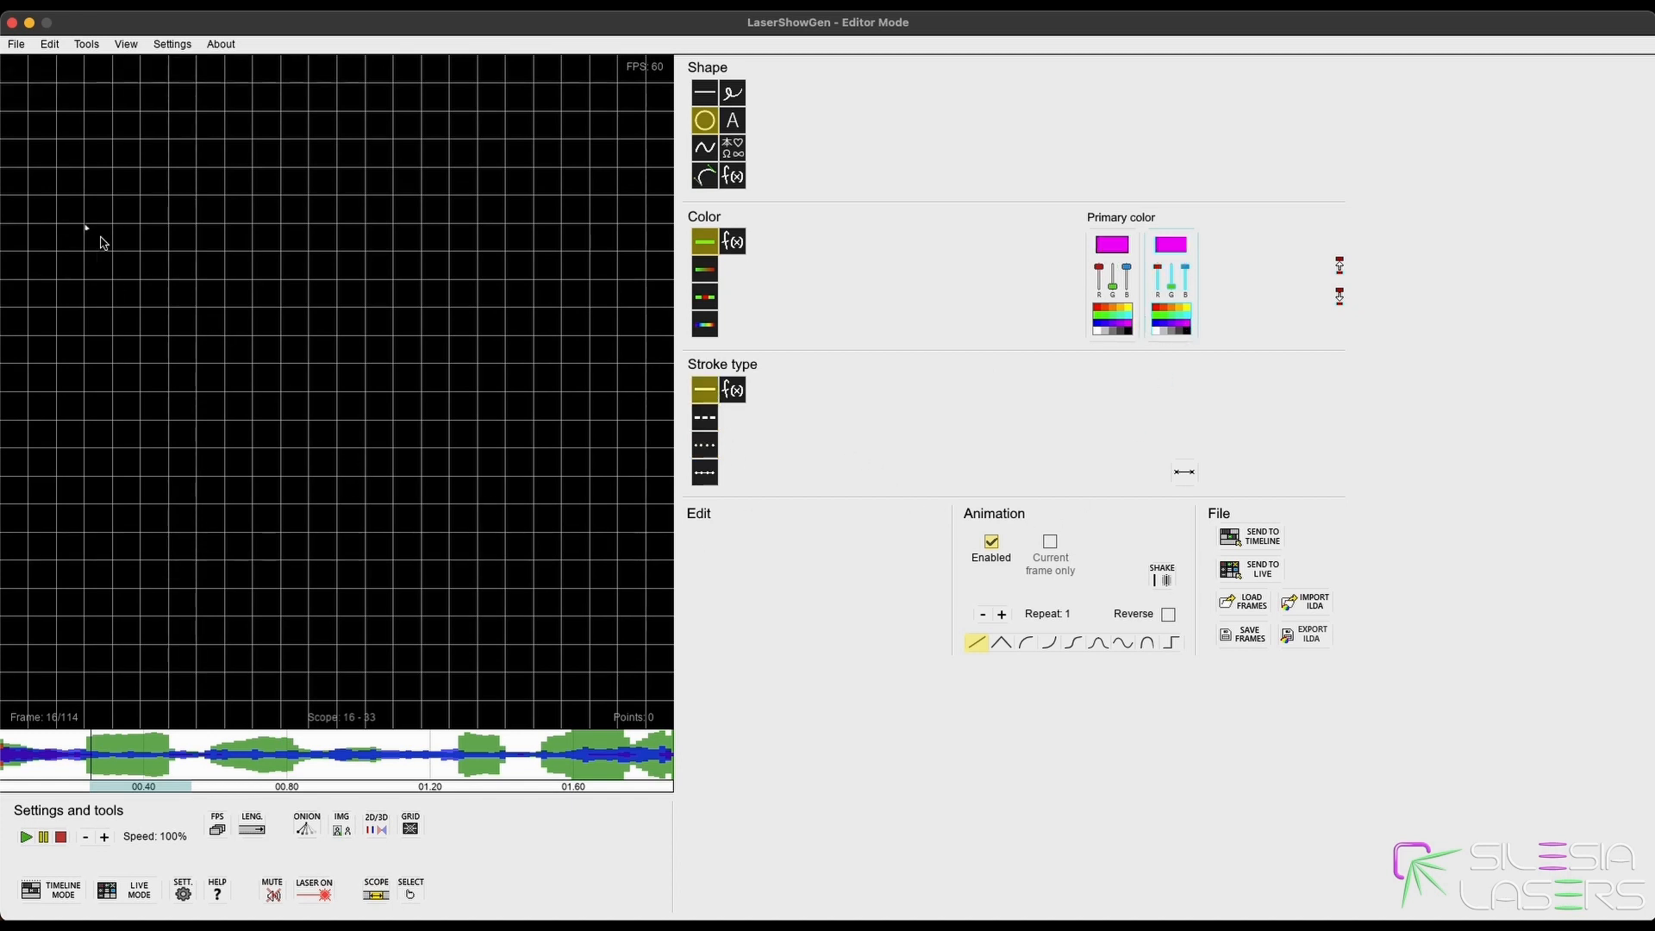
pyautogui.moveTo(112, 196); pyautogui.dragTo(188, 210)
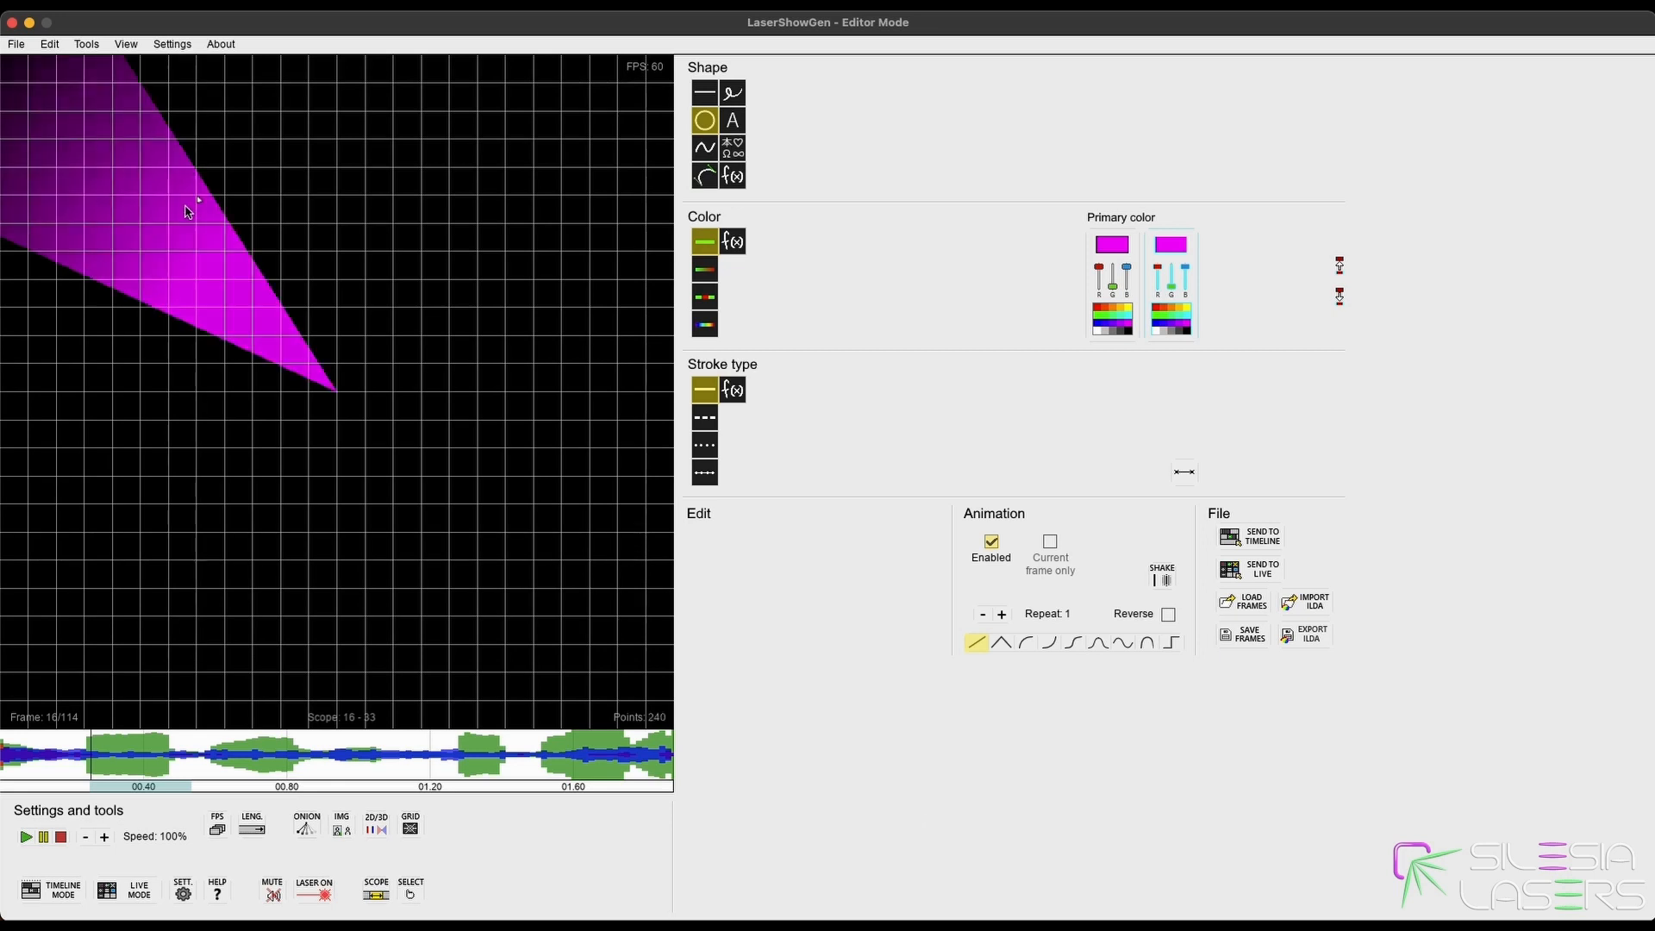
# Animate the magenta circle to jump to the upper-right area of the canvas with the abrupt step transition.
pyautogui.click(126, 216)
pyautogui.click(1172, 645)
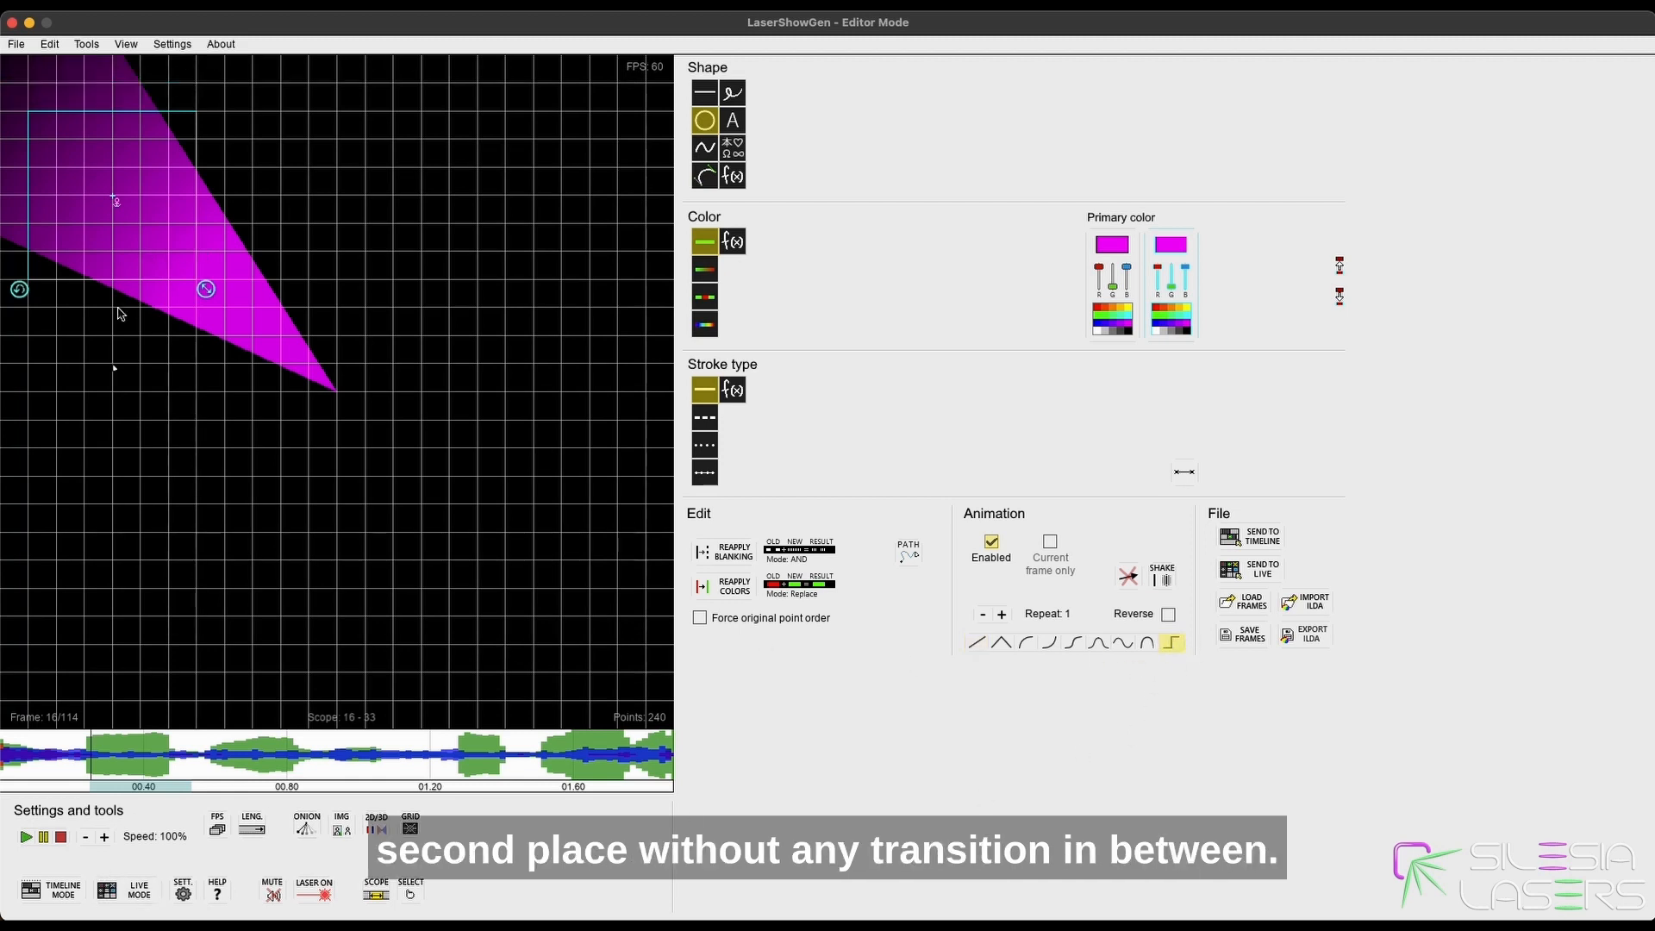
pyautogui.moveTo(86, 170); pyautogui.dragTo(537, 205)
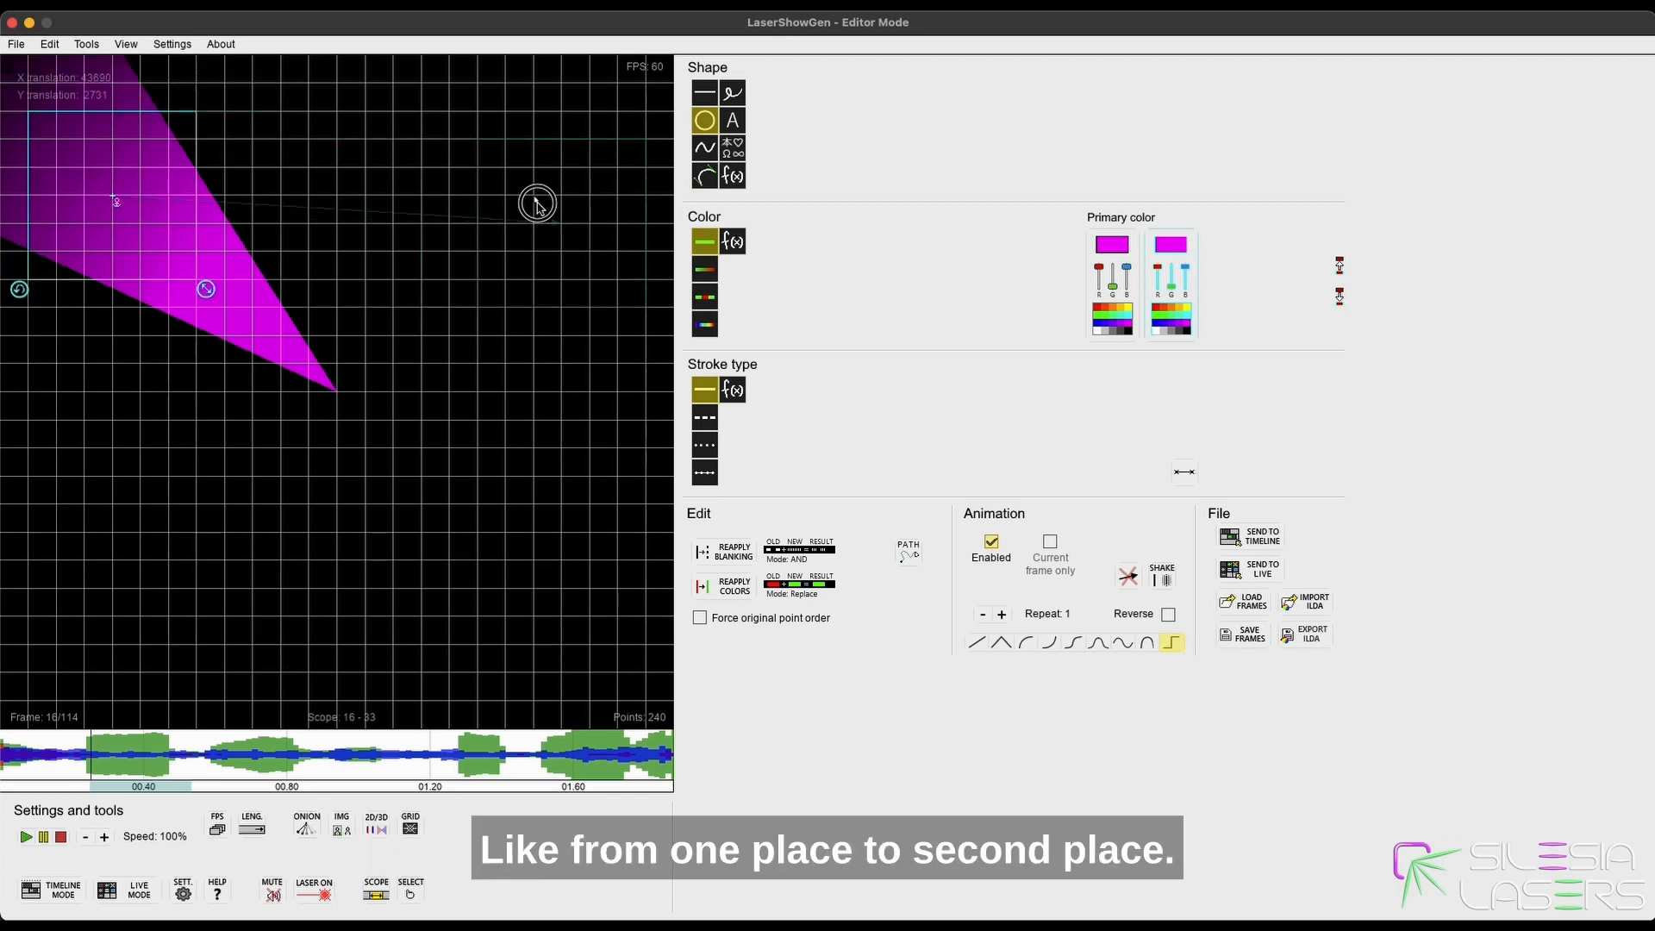
pyautogui.click(402, 391)
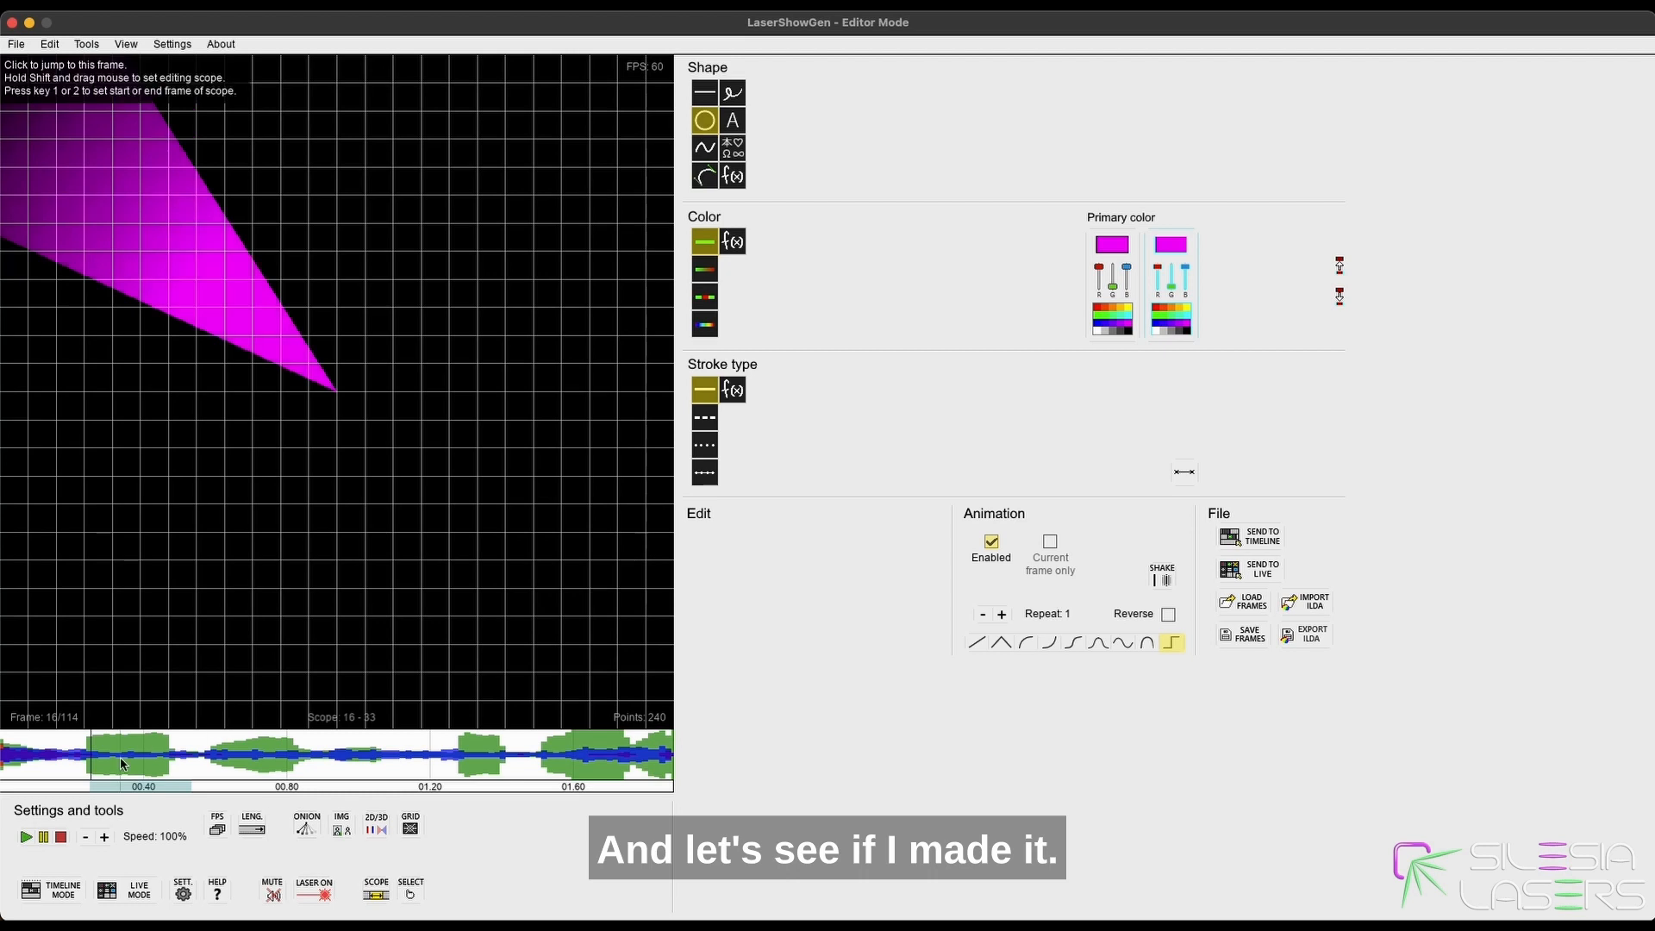
# Play back the magenta circle's jump and check the frames up to the scope's end at frame 33.
pyautogui.click(73, 767)
pyautogui.press('space')
pyautogui.click(31, 771)
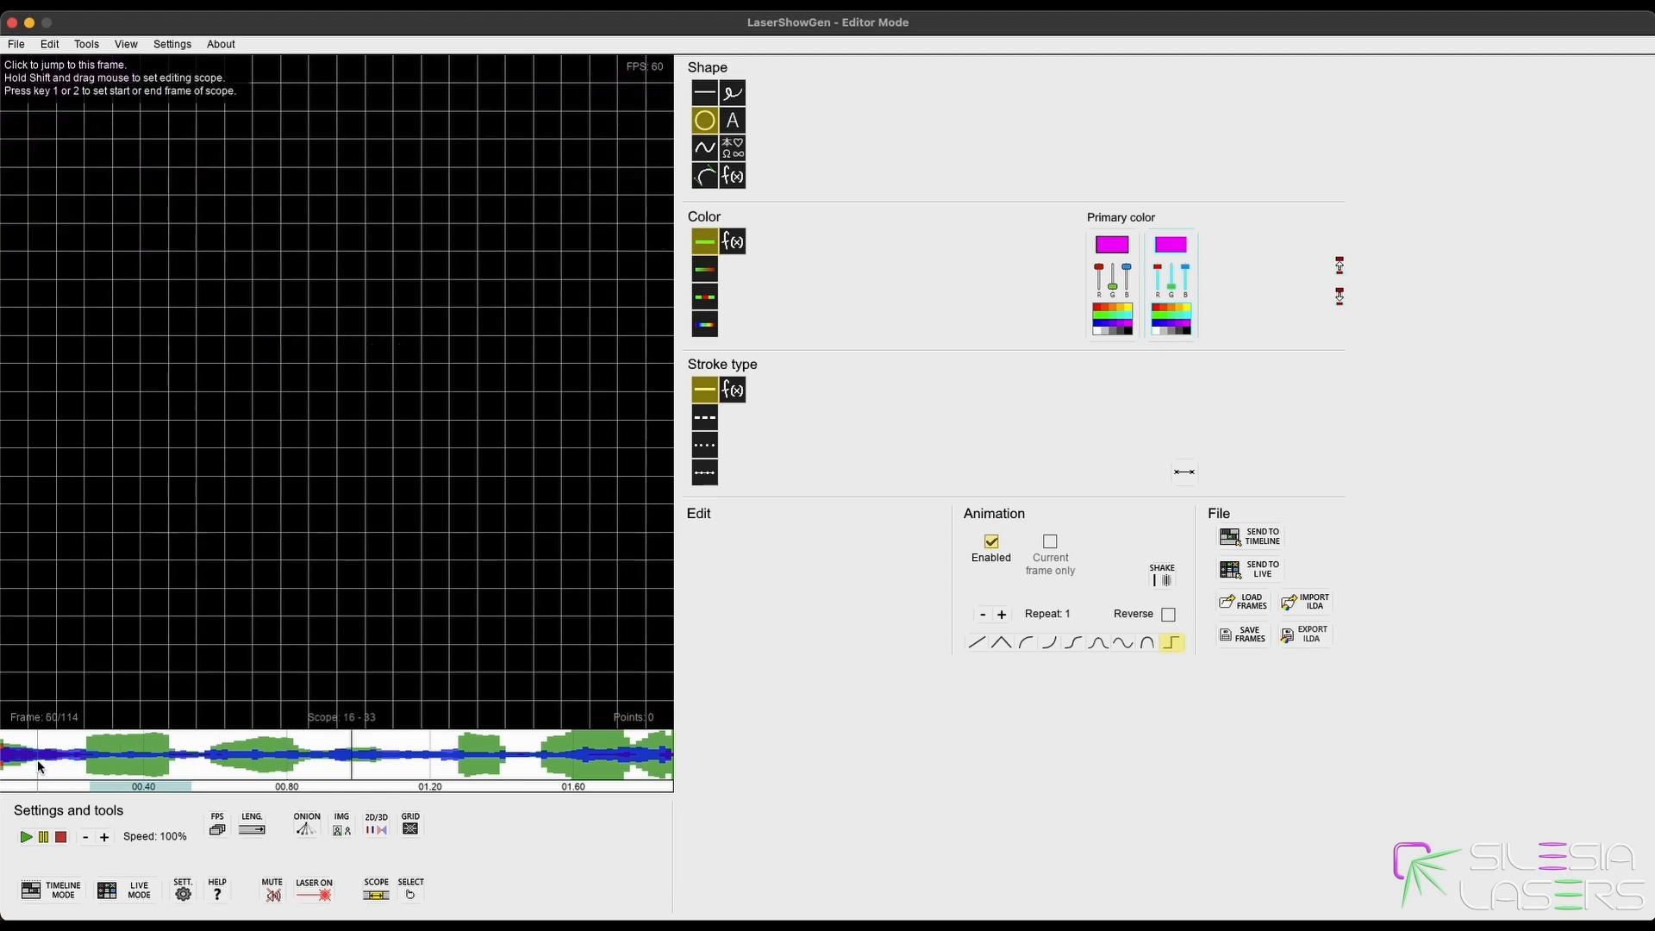
pyautogui.click(86, 760)
pyautogui.press('space')
pyautogui.click(189, 757)
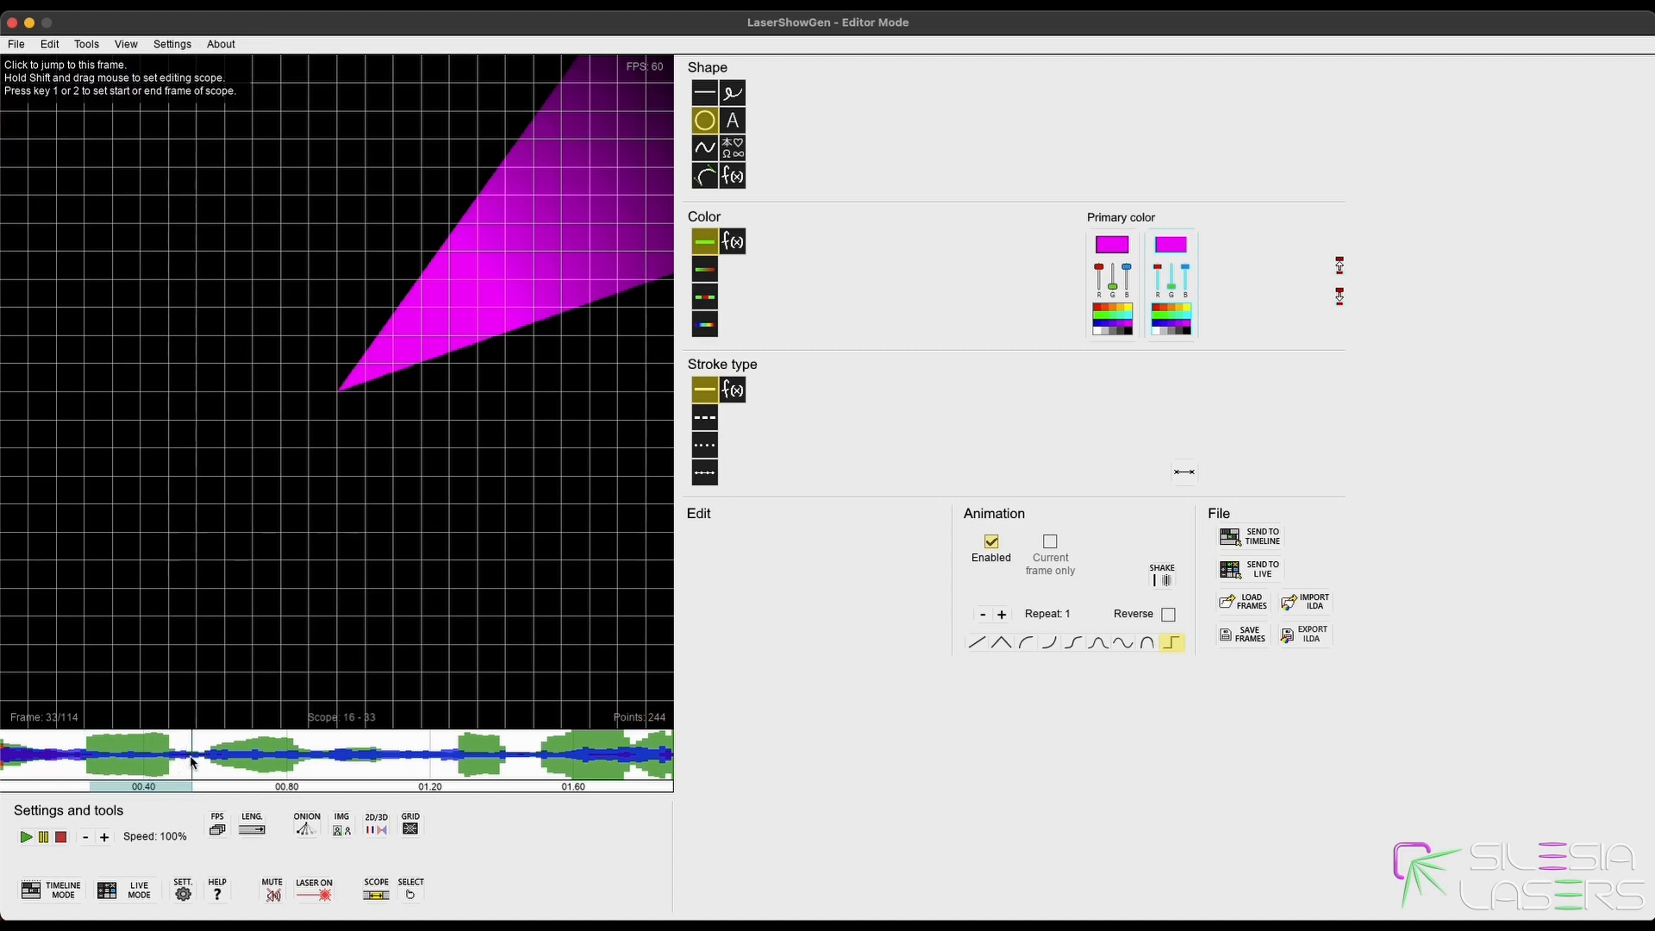
pyautogui.click(193, 757)
pyautogui.click(193, 756)
pyautogui.press('space')
# Locate the second sound on the waveform and set the editing scope to frames 35 to 55.
pyautogui.click(193, 757)
pyautogui.click(196, 757)
pyautogui.click(203, 756)
pyautogui.click(202, 757)
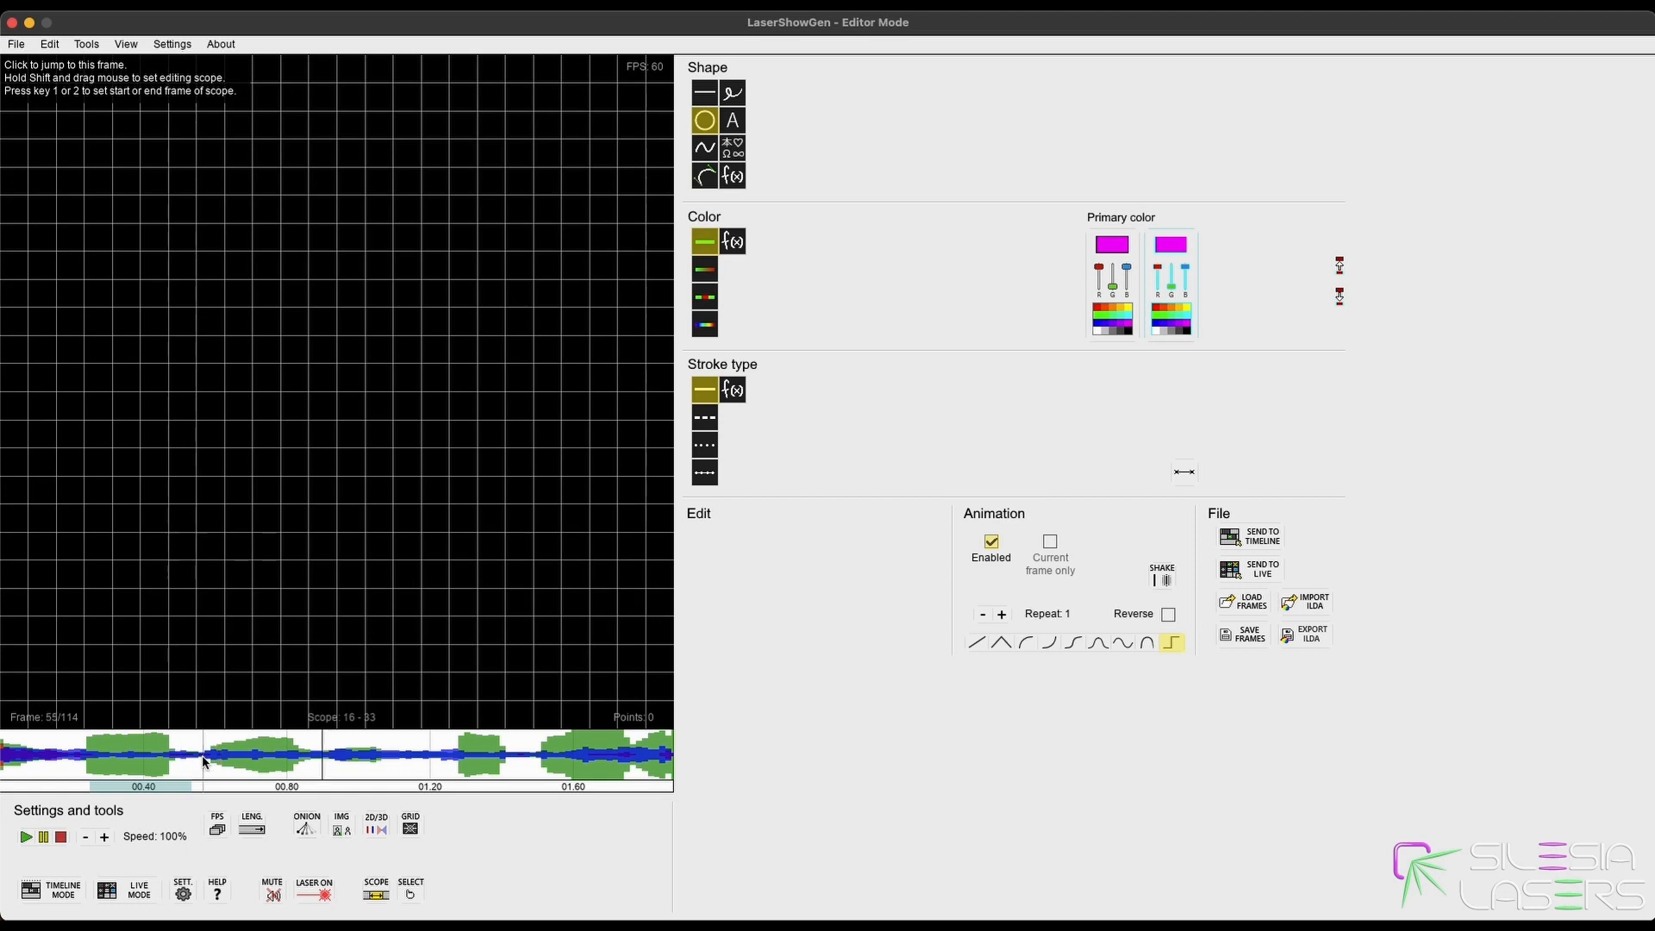
pyautogui.moveTo(205, 761); pyautogui.dragTo(322, 758)
pyautogui.click(197, 761)
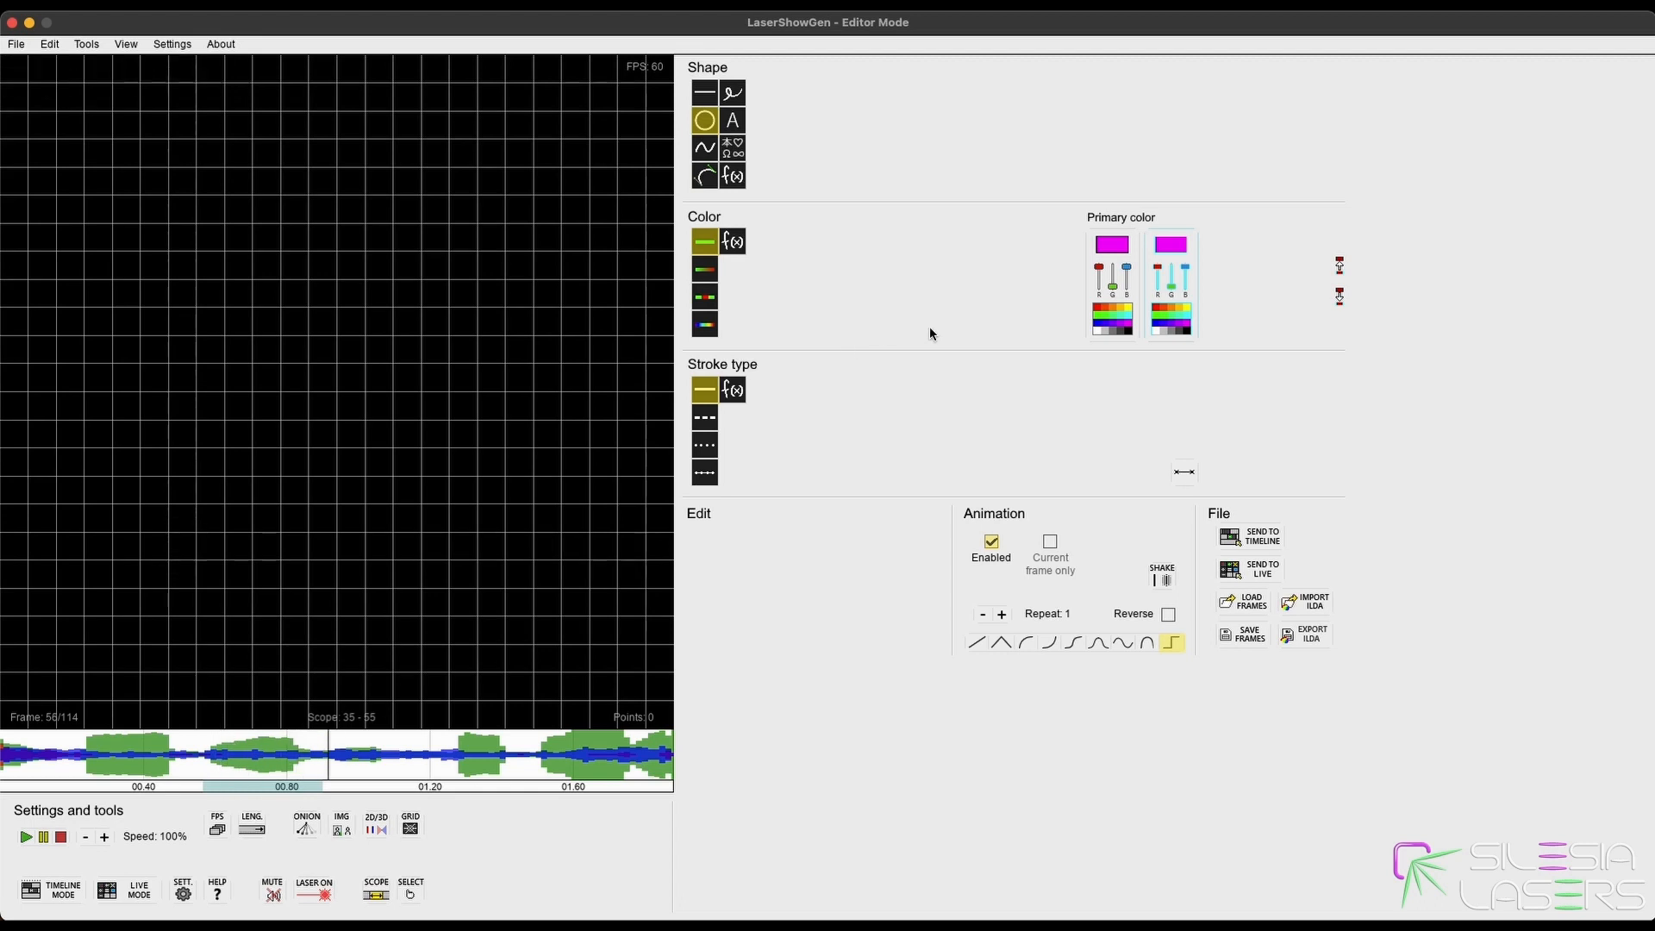
# Draw a solid green circle in the lower-right area of the canvas and make it jump to the left side with the step transition.
pyautogui.click(1096, 319)
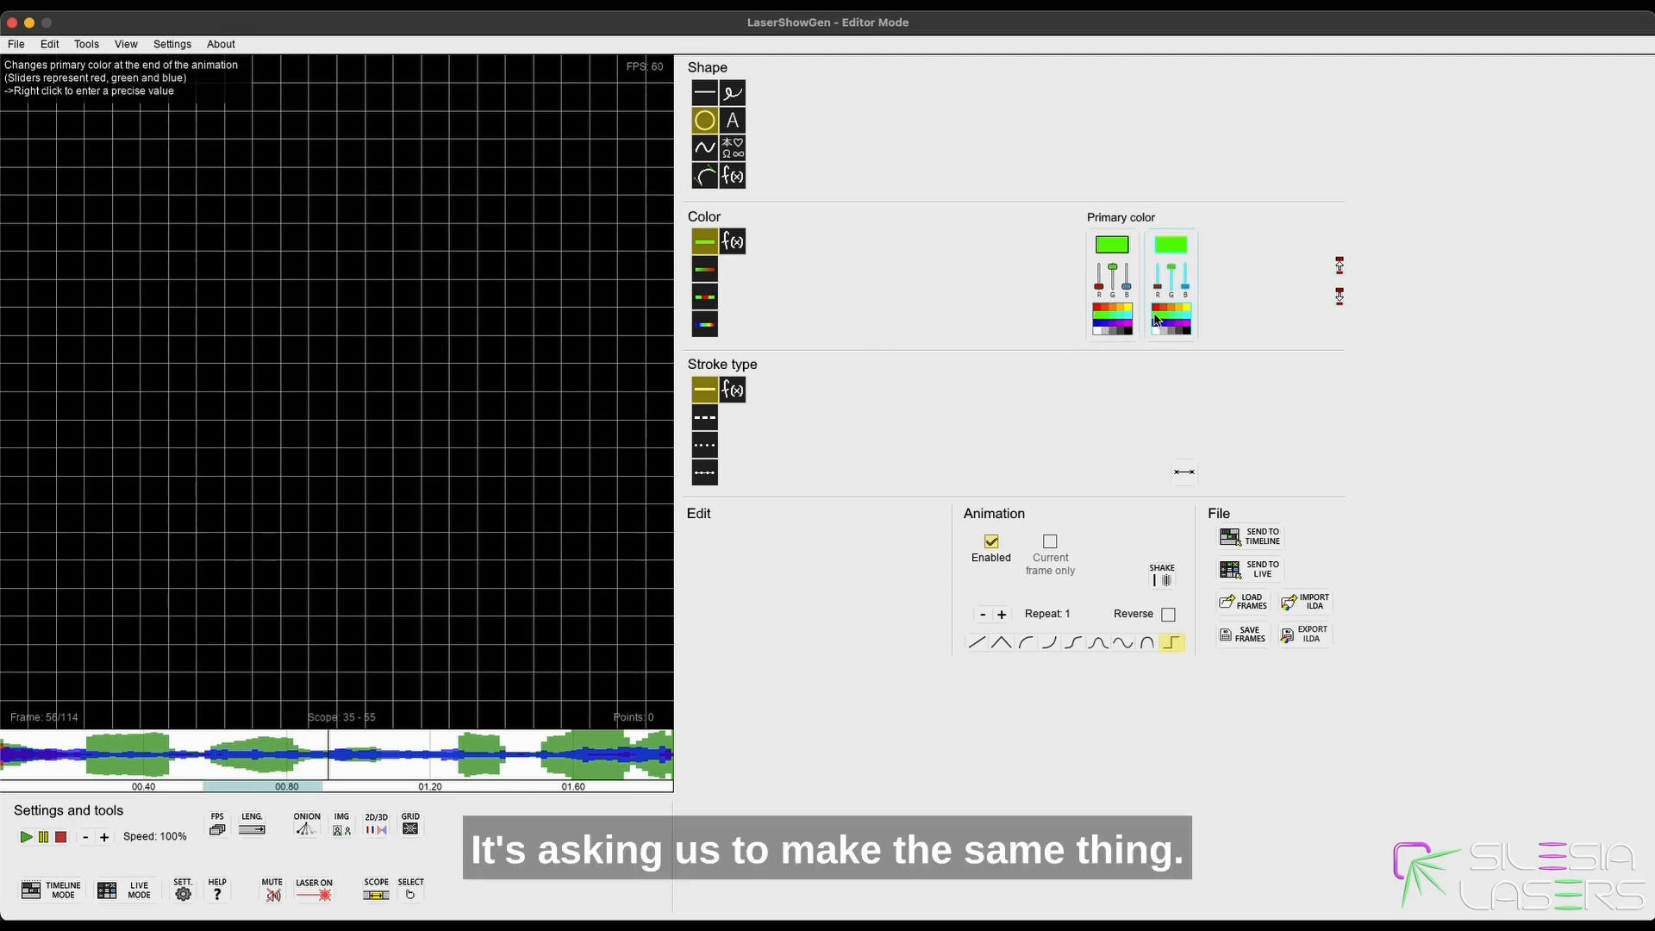
pyautogui.moveTo(534, 591); pyautogui.dragTo(616, 540)
pyautogui.click(207, 767)
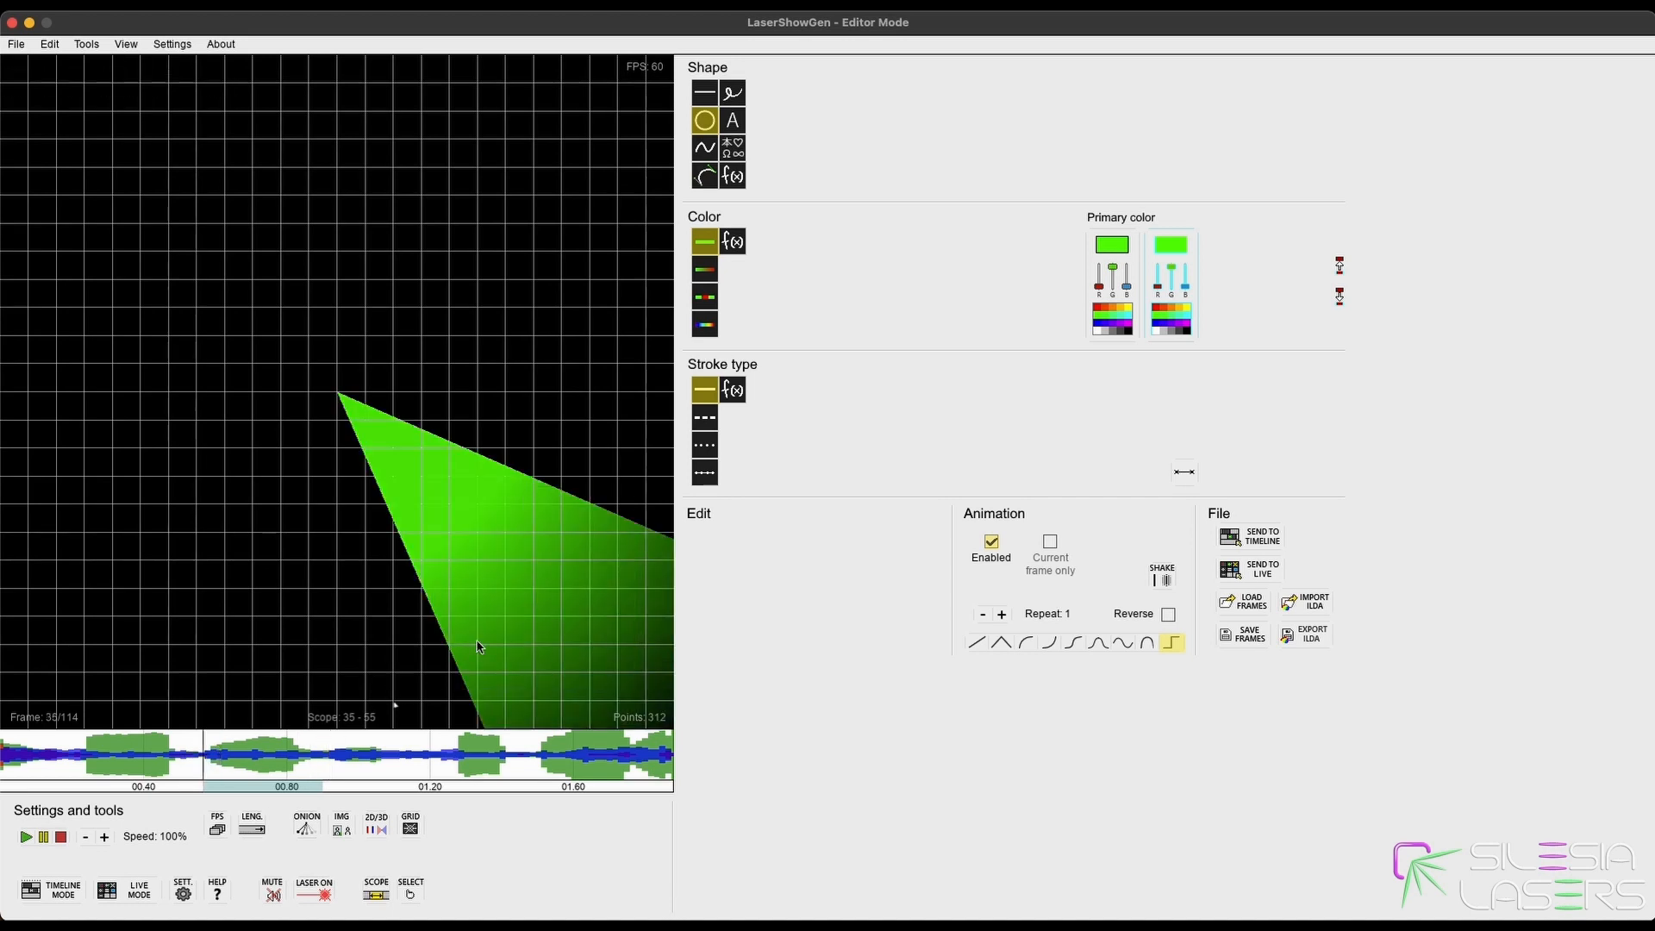
pyautogui.rightClick(480, 650)
pyautogui.moveTo(500, 619); pyautogui.dragTo(114, 443)
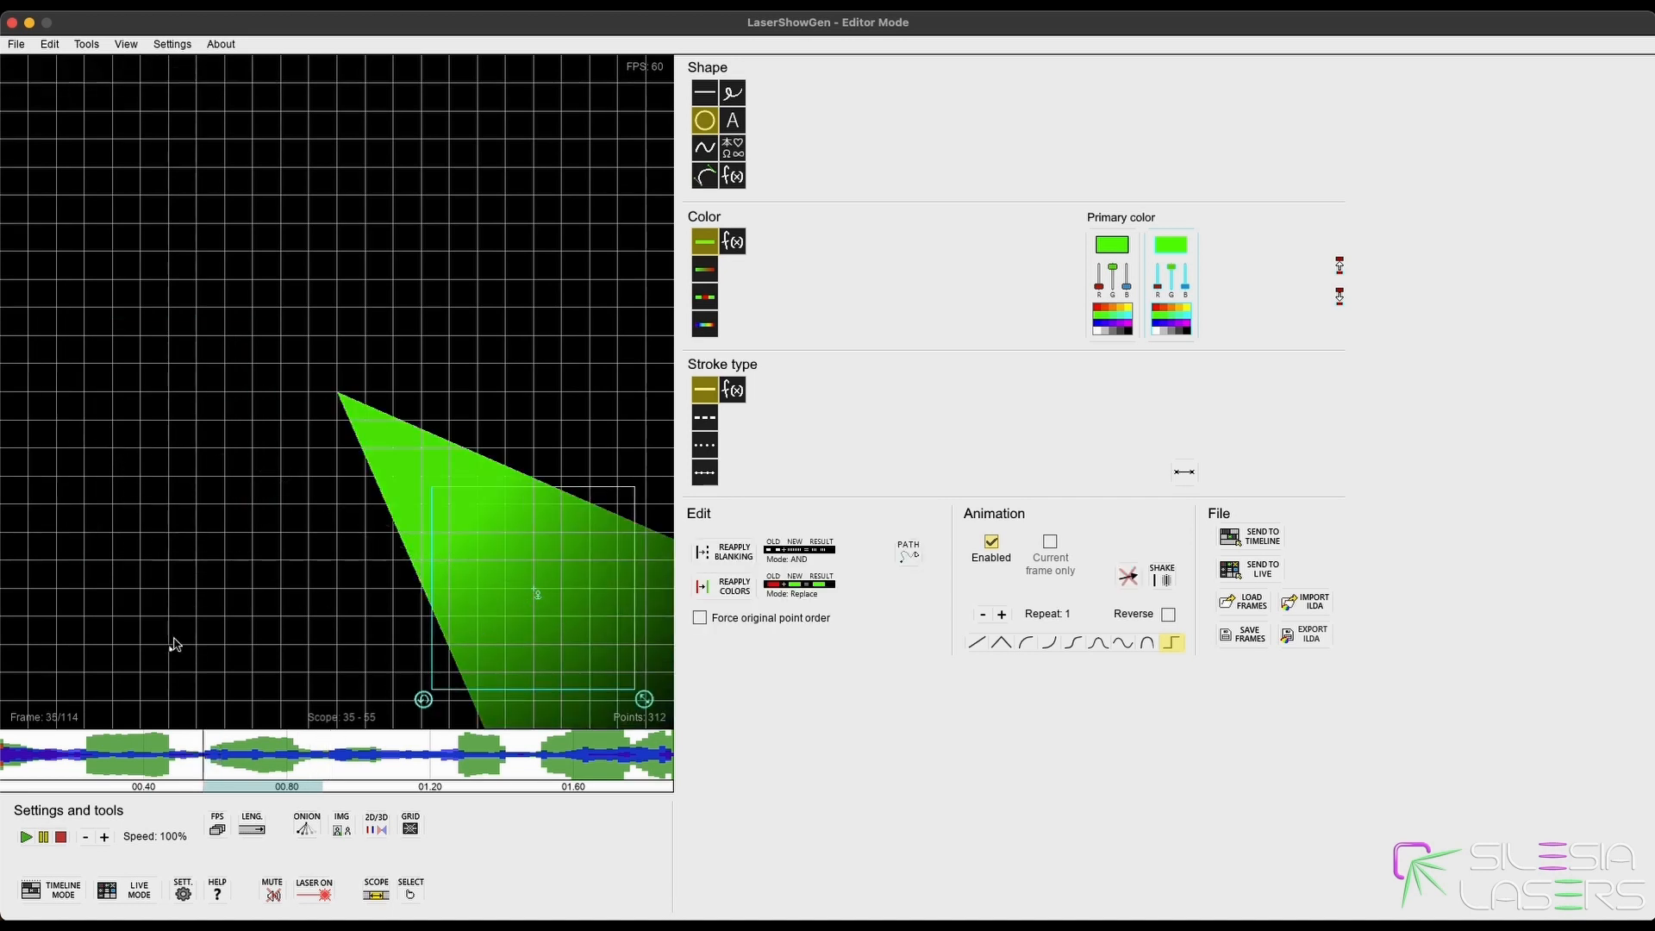
pyautogui.rightClick(172, 640)
# Play through both circle effects and set the editing scope to frames 57 to 78.
pyautogui.click(26, 760)
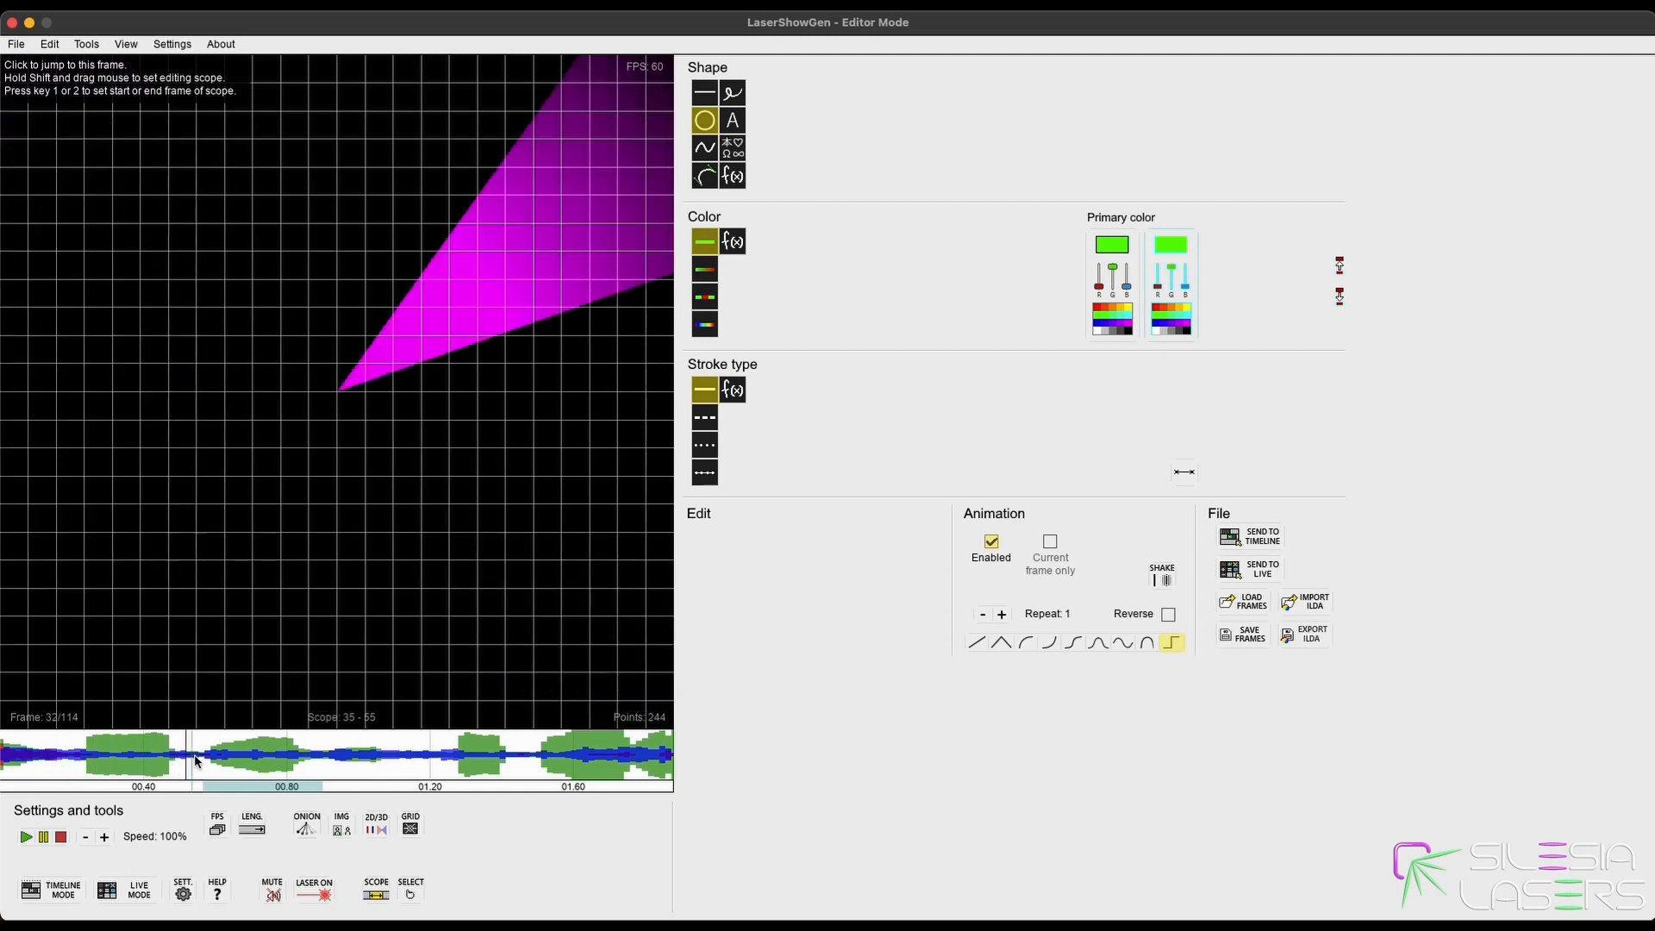
pyautogui.click(334, 757)
pyautogui.click(335, 758)
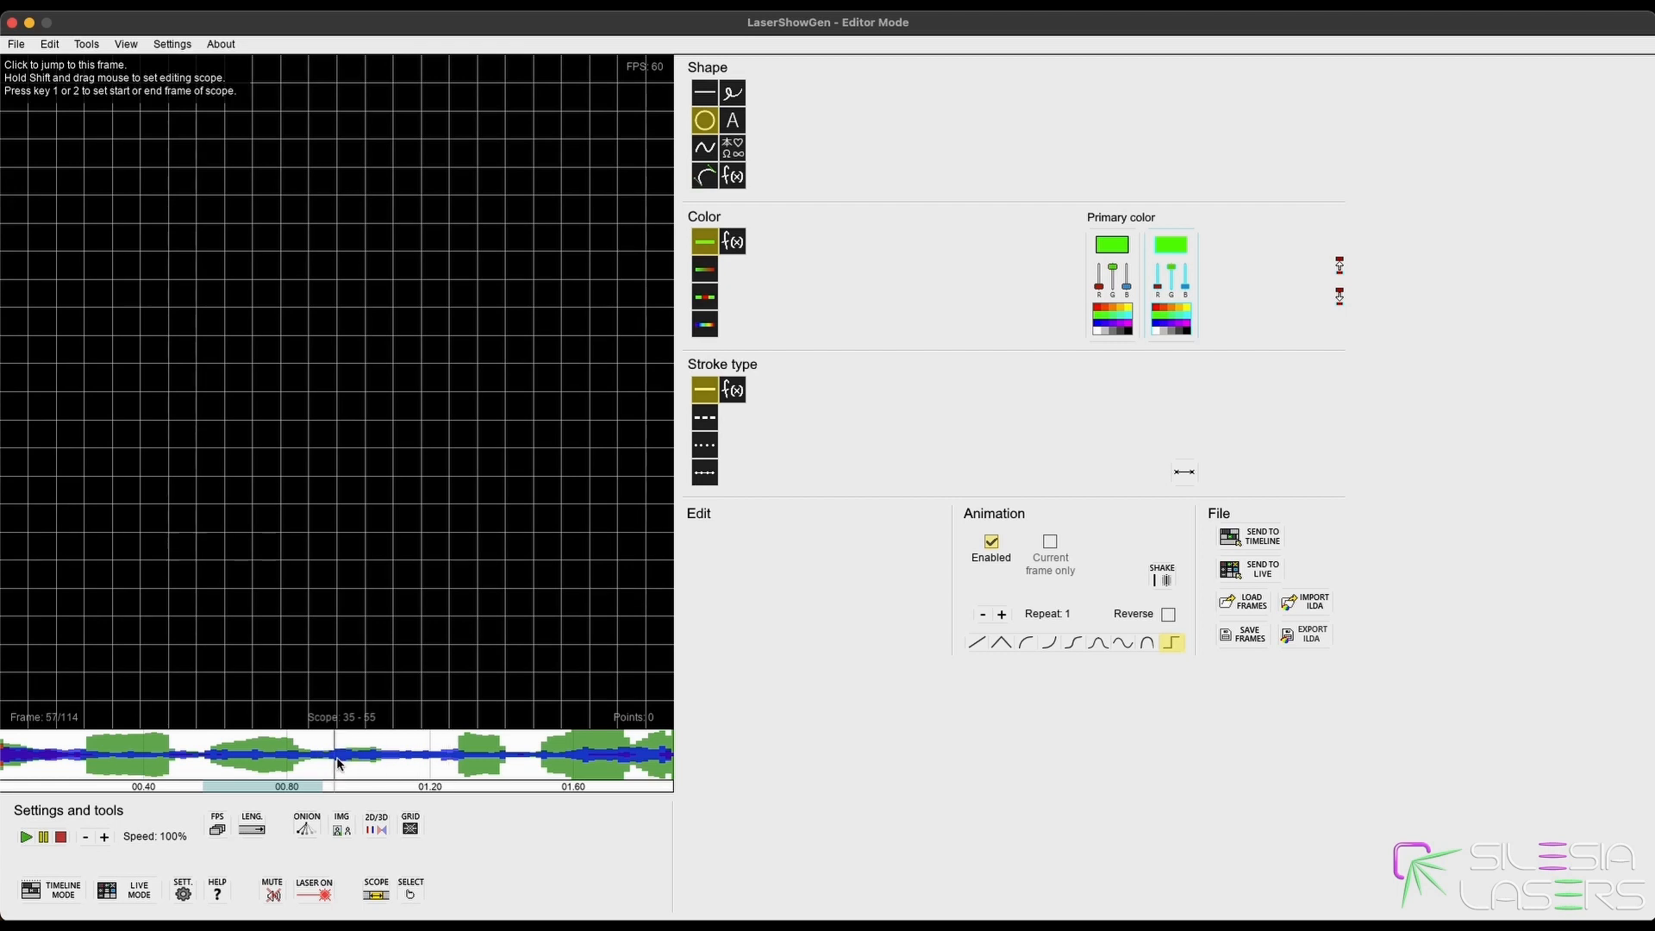
pyautogui.moveTo(336, 758); pyautogui.dragTo(459, 760)
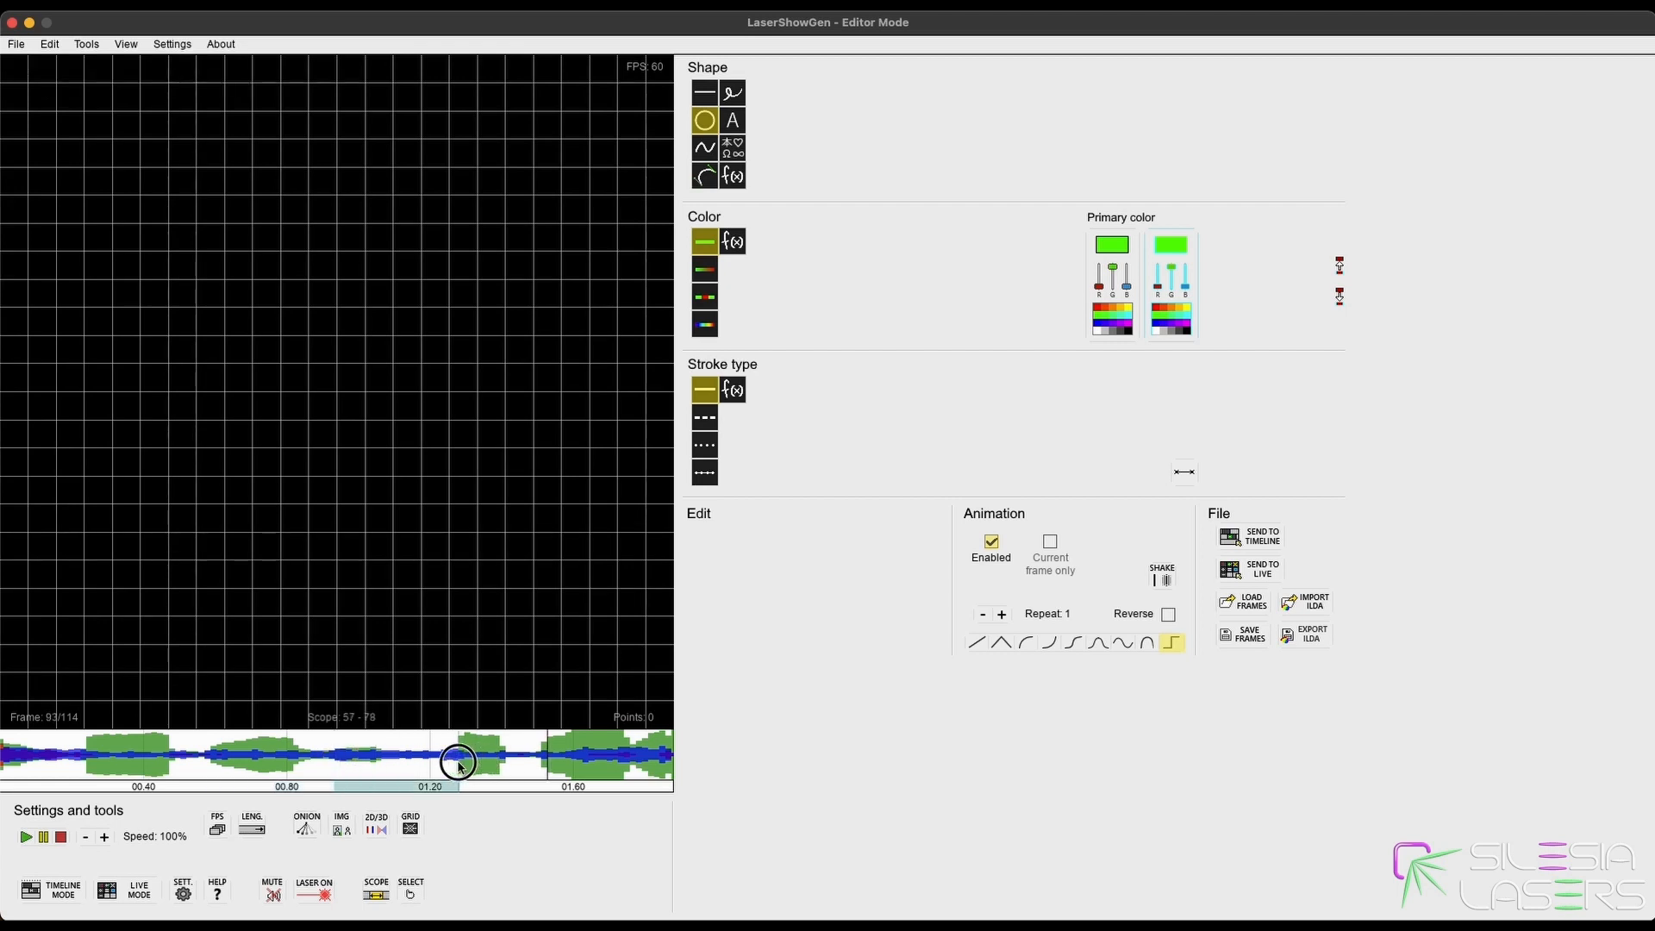
# Draw a dashed yellow wave across the upper canvas that fades linearly to black over frames 57 to 78.
pyautogui.click(704, 147)
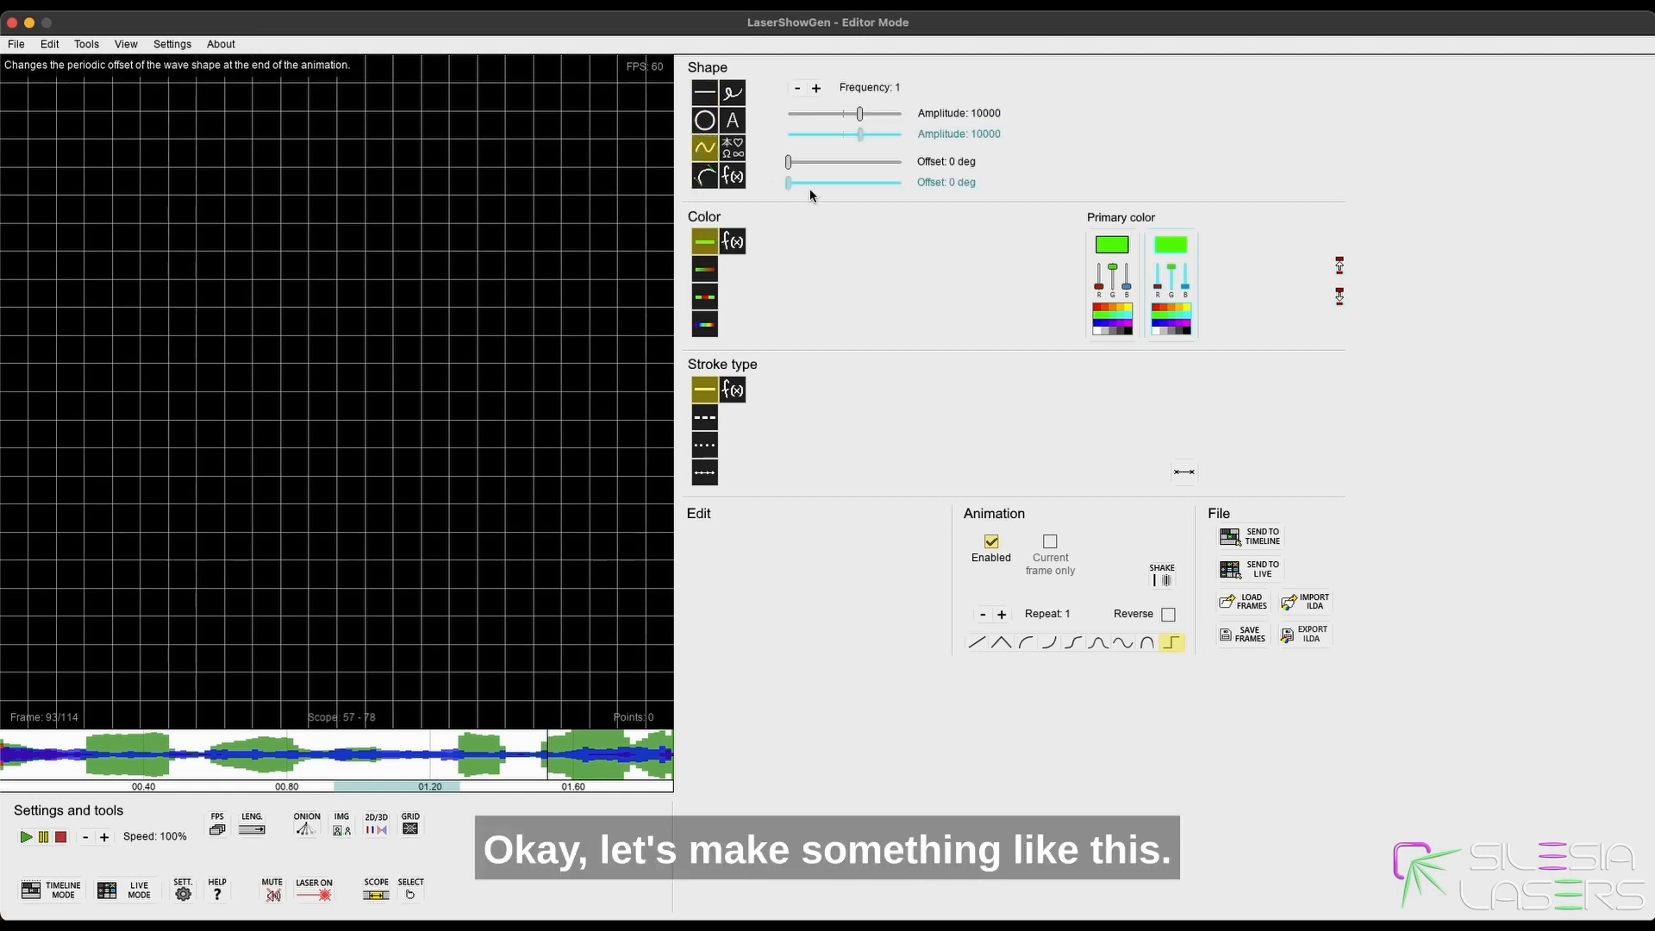
pyautogui.click(1128, 308)
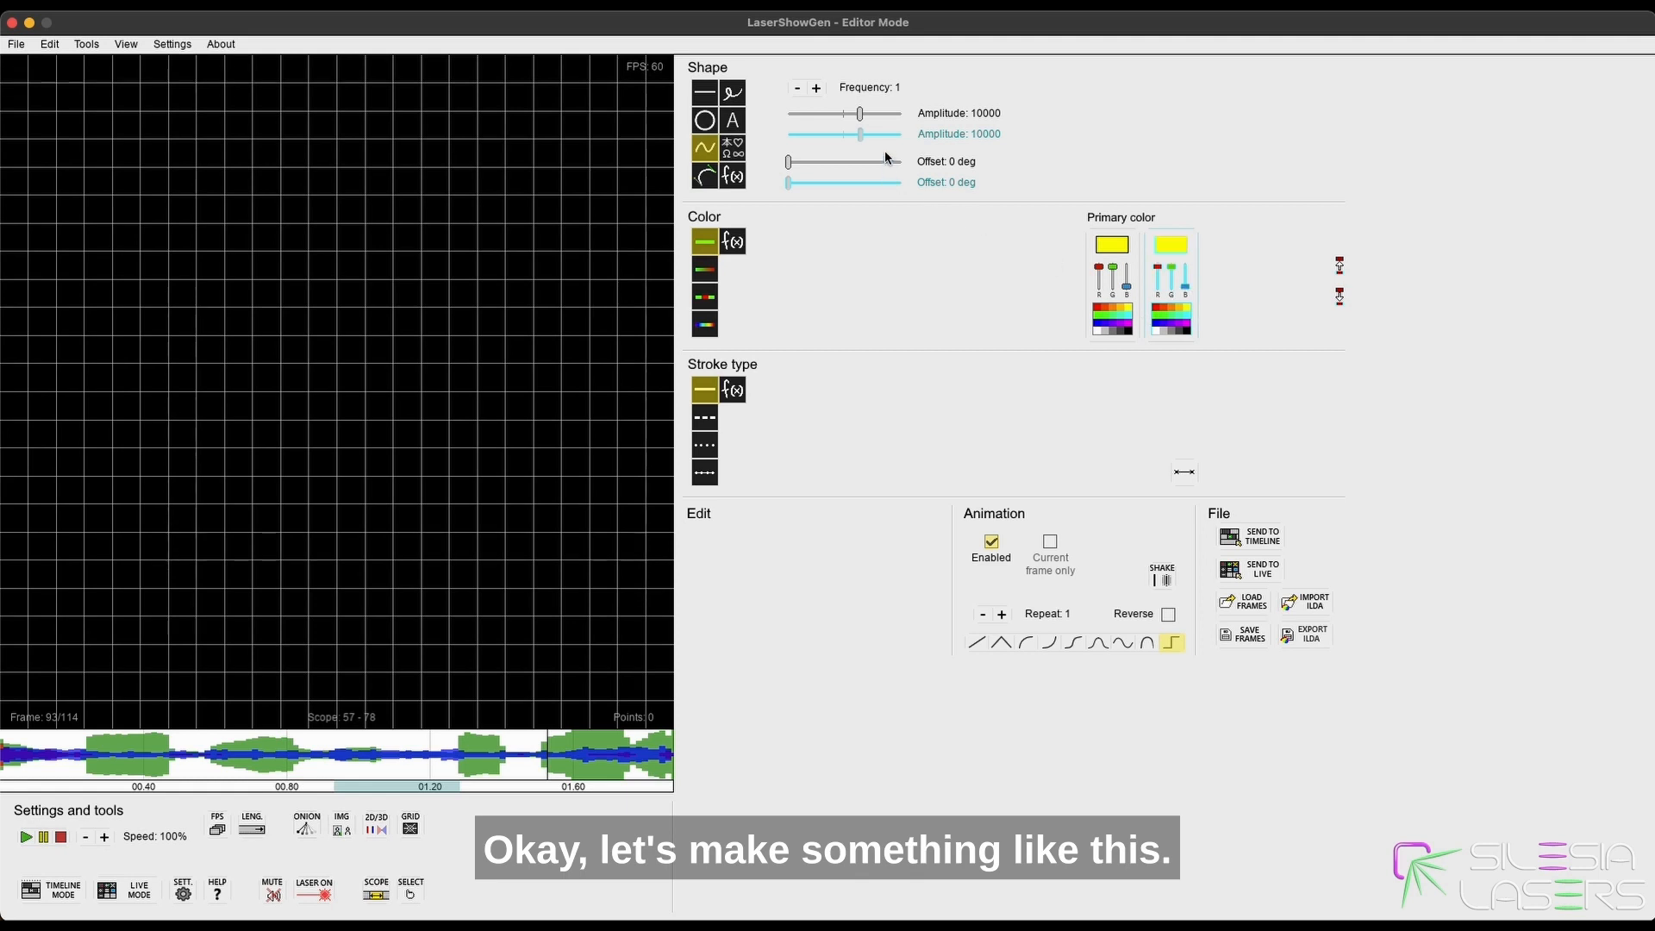
pyautogui.click(710, 419)
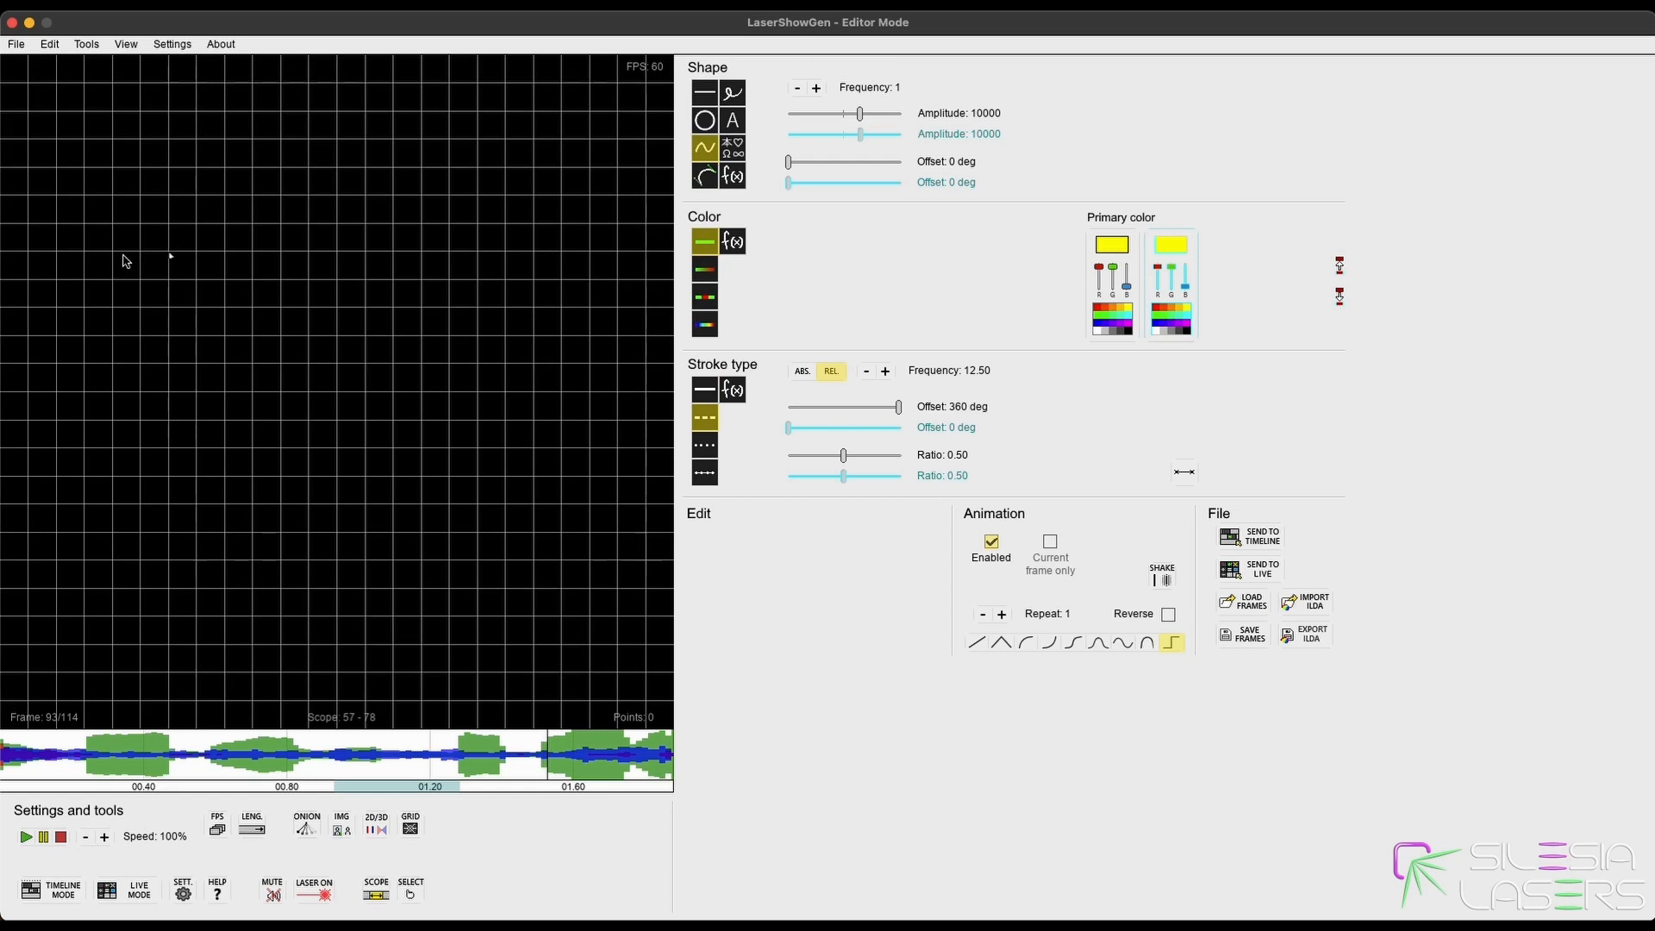
pyautogui.click(1186, 330)
pyautogui.click(977, 642)
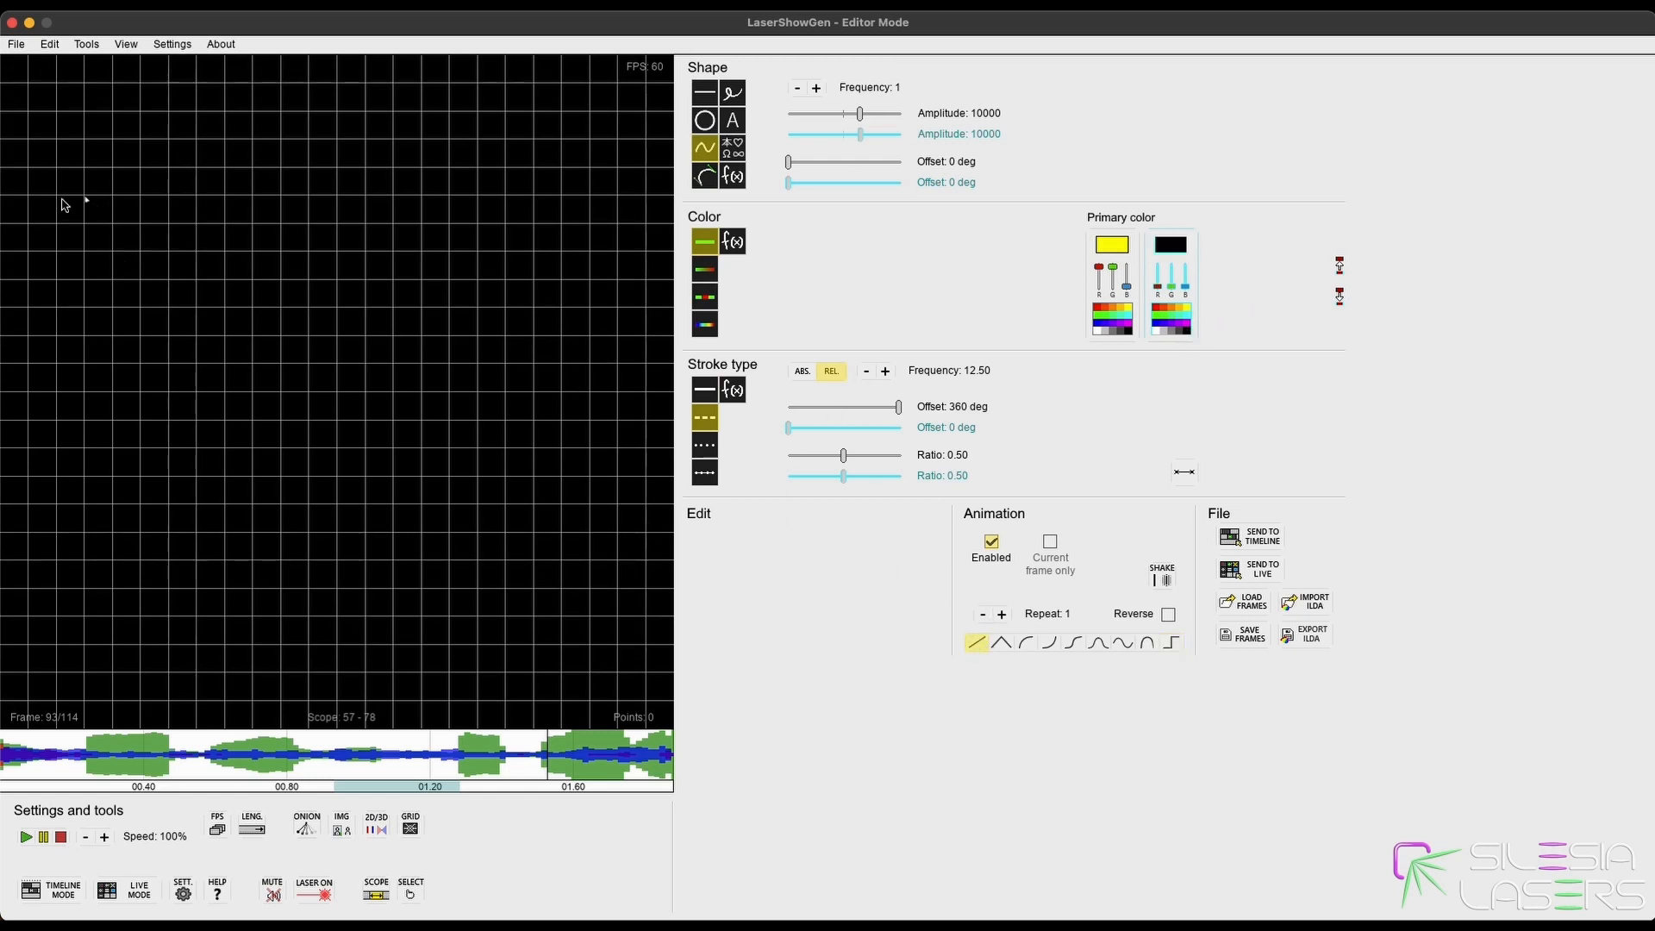
pyautogui.moveTo(38, 205); pyautogui.dragTo(651, 198)
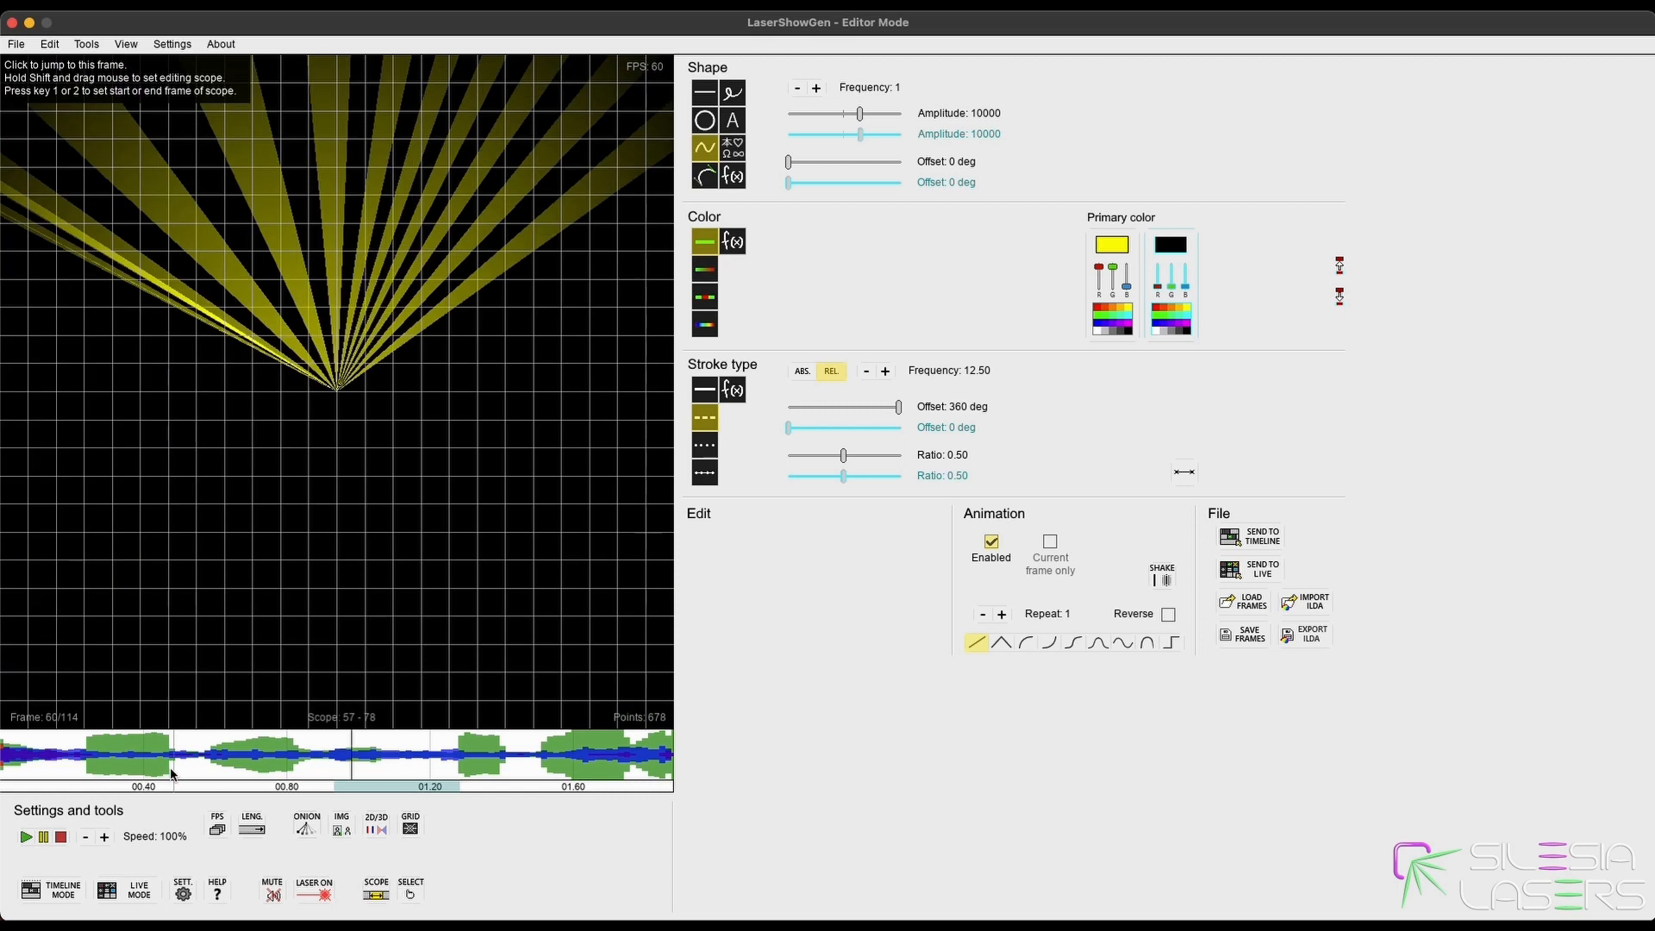
# Play the sound from frame 78 to locate the next notes, and return to frame 78.
pyautogui.click(463, 767)
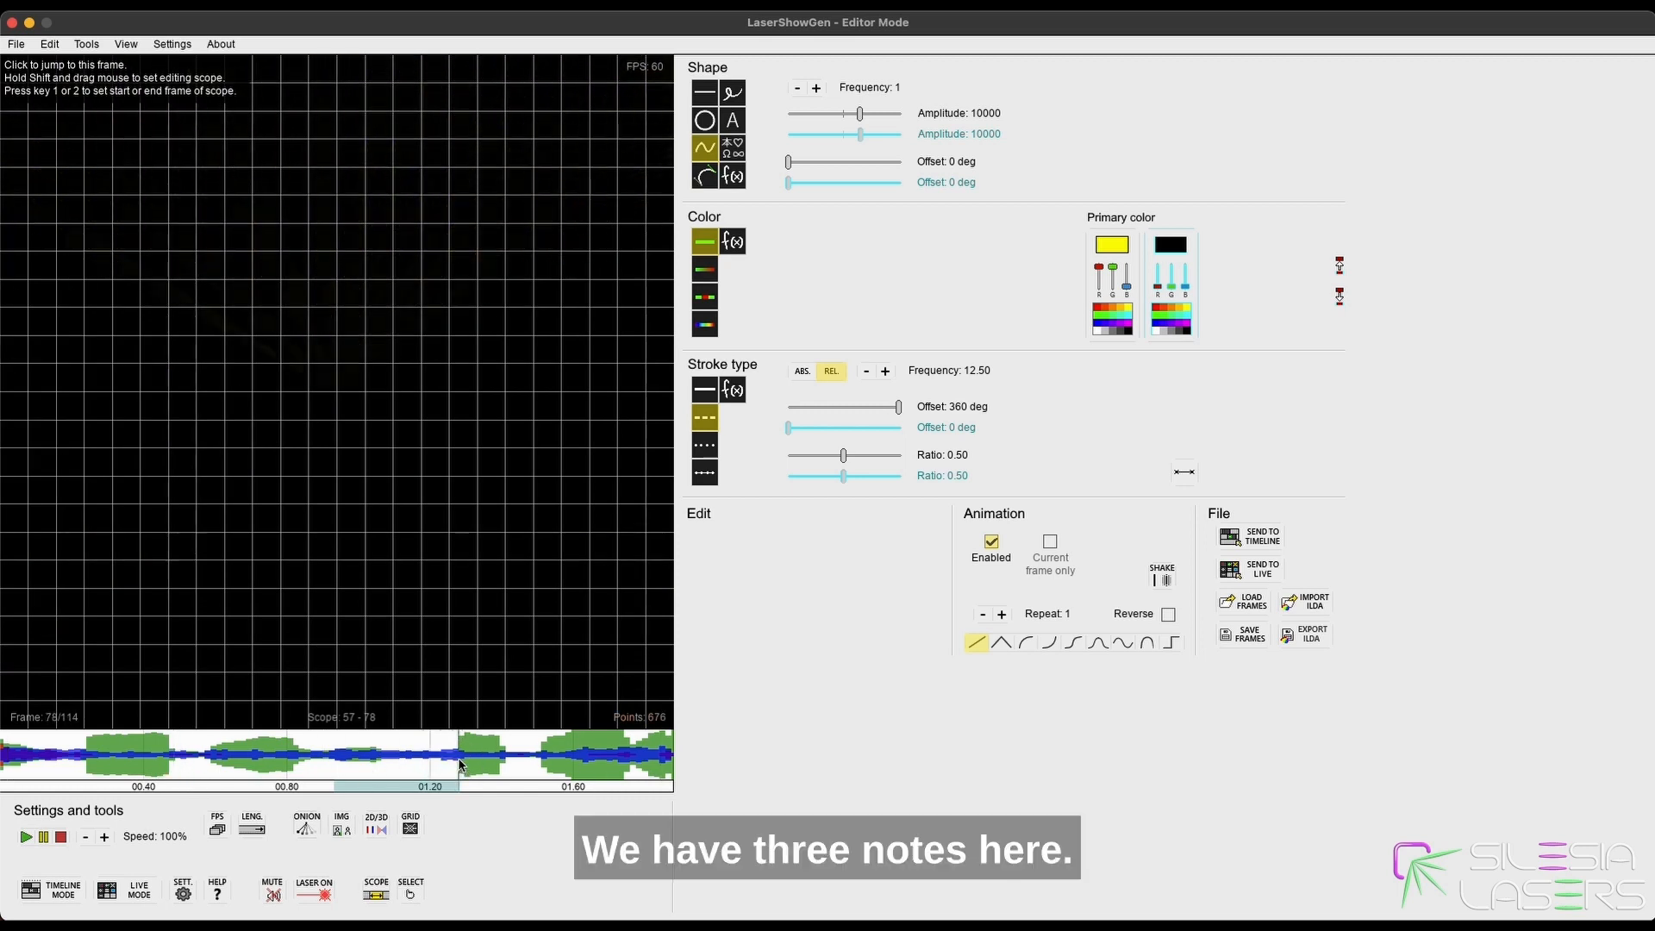
pyautogui.press('space')
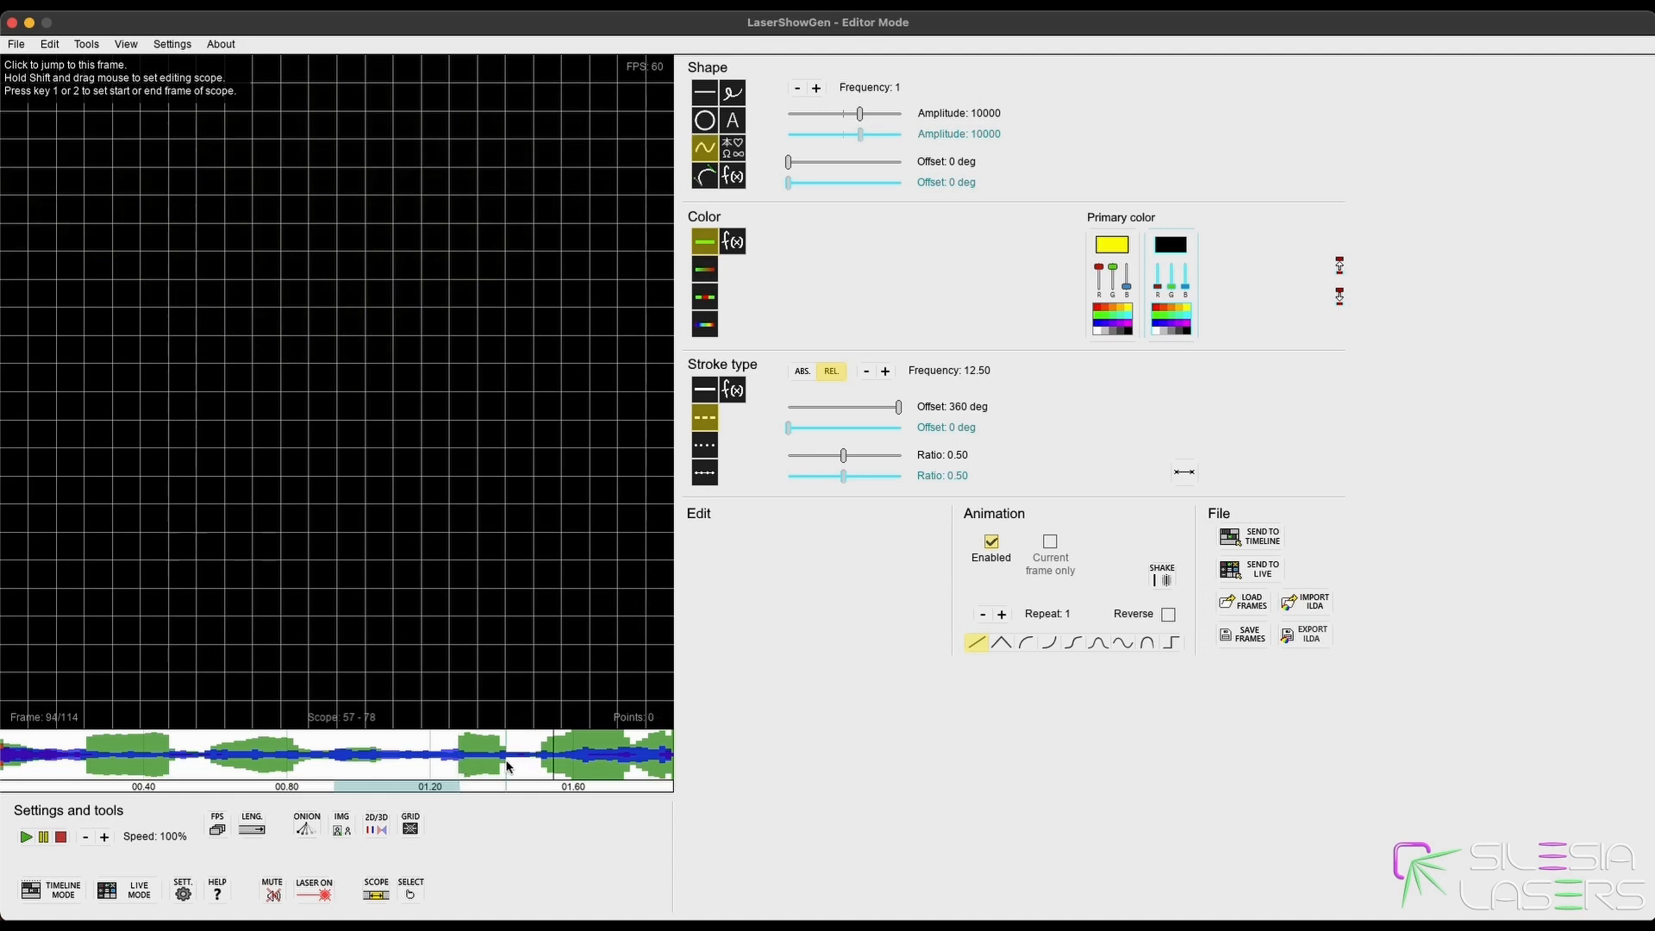
pyautogui.click(462, 767)
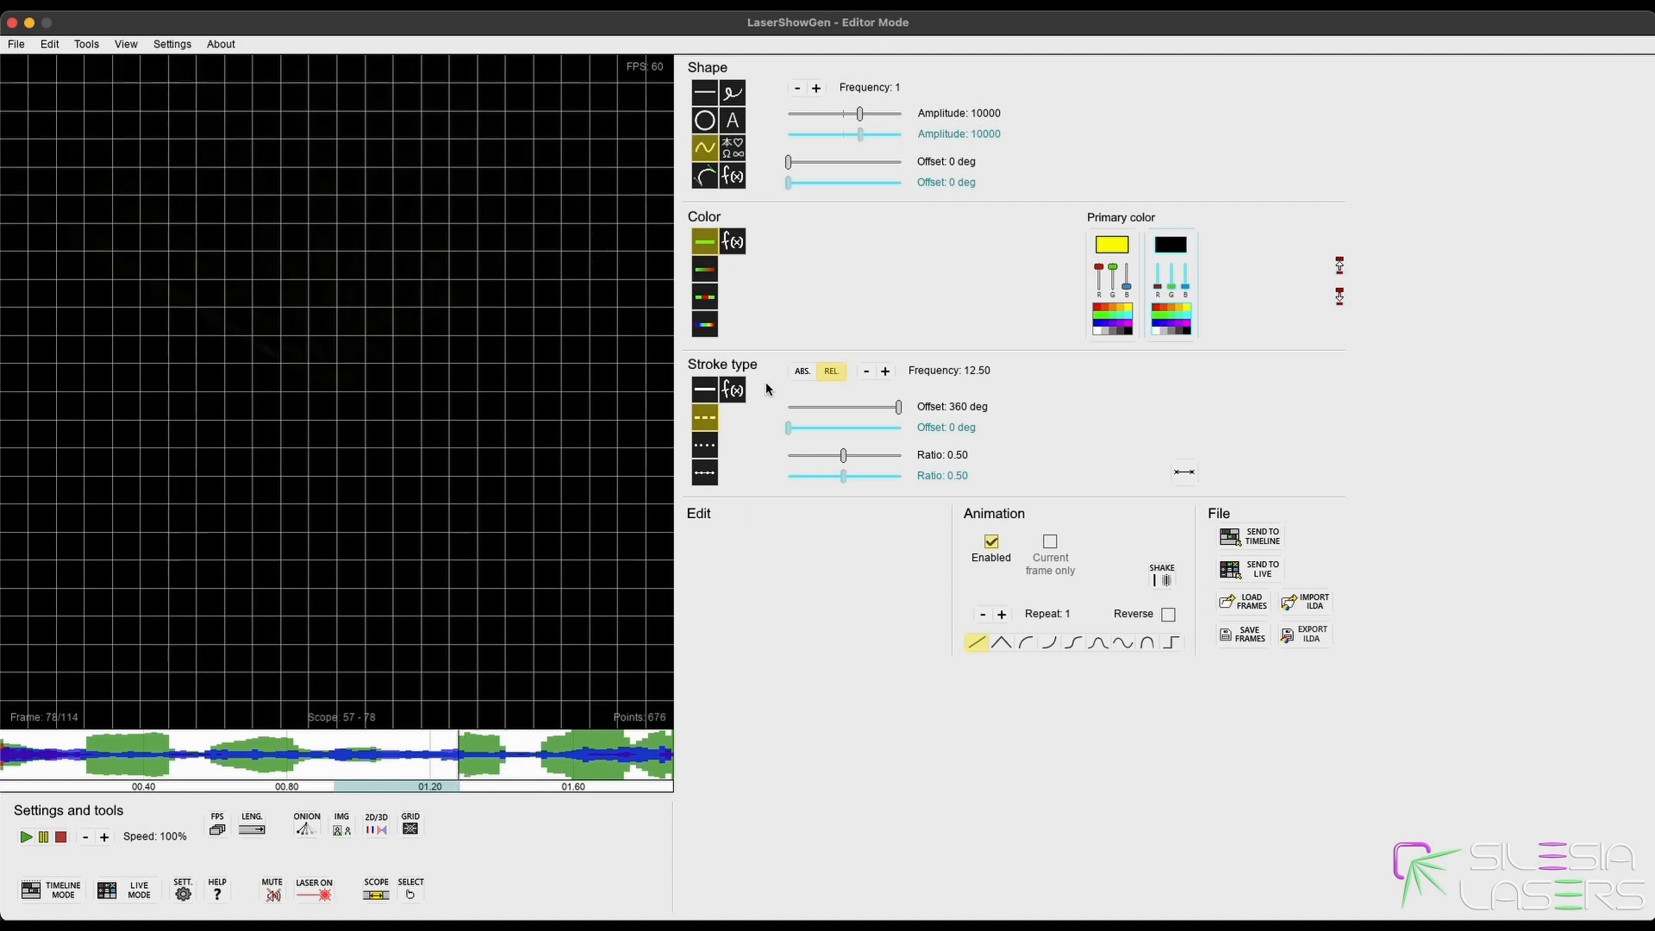
# Configure the line shape with a two-color gradient: primary red and secondary black at start and end, end color offset 0 deg, color frequency 9.
pyautogui.click(704, 92)
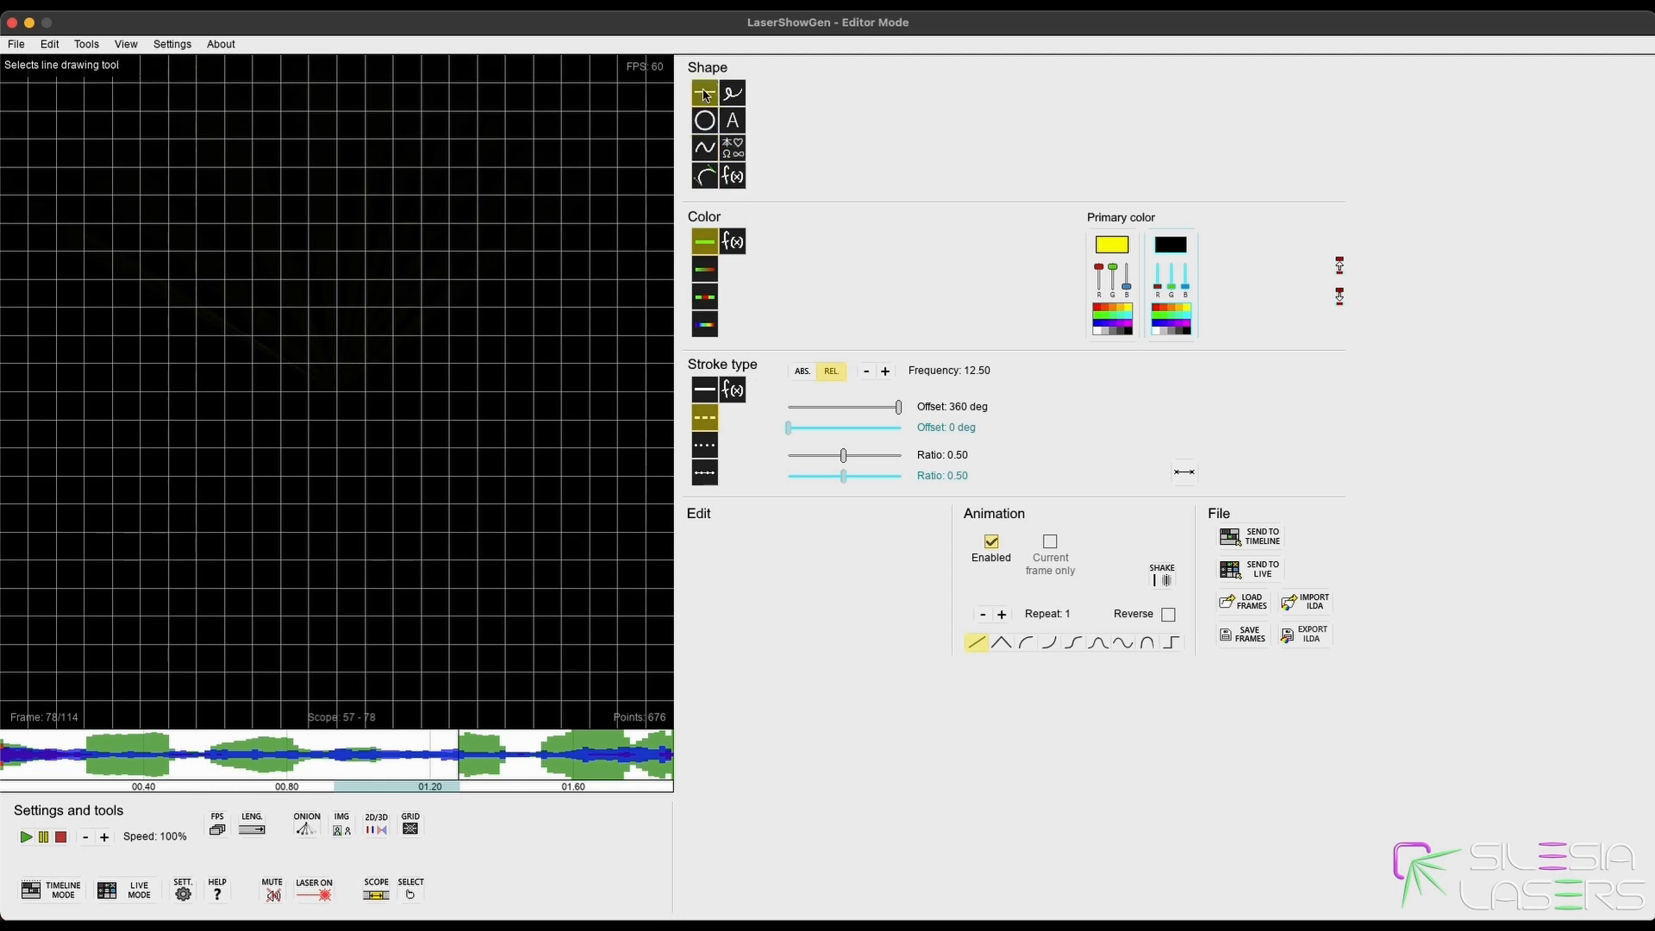
pyautogui.click(707, 296)
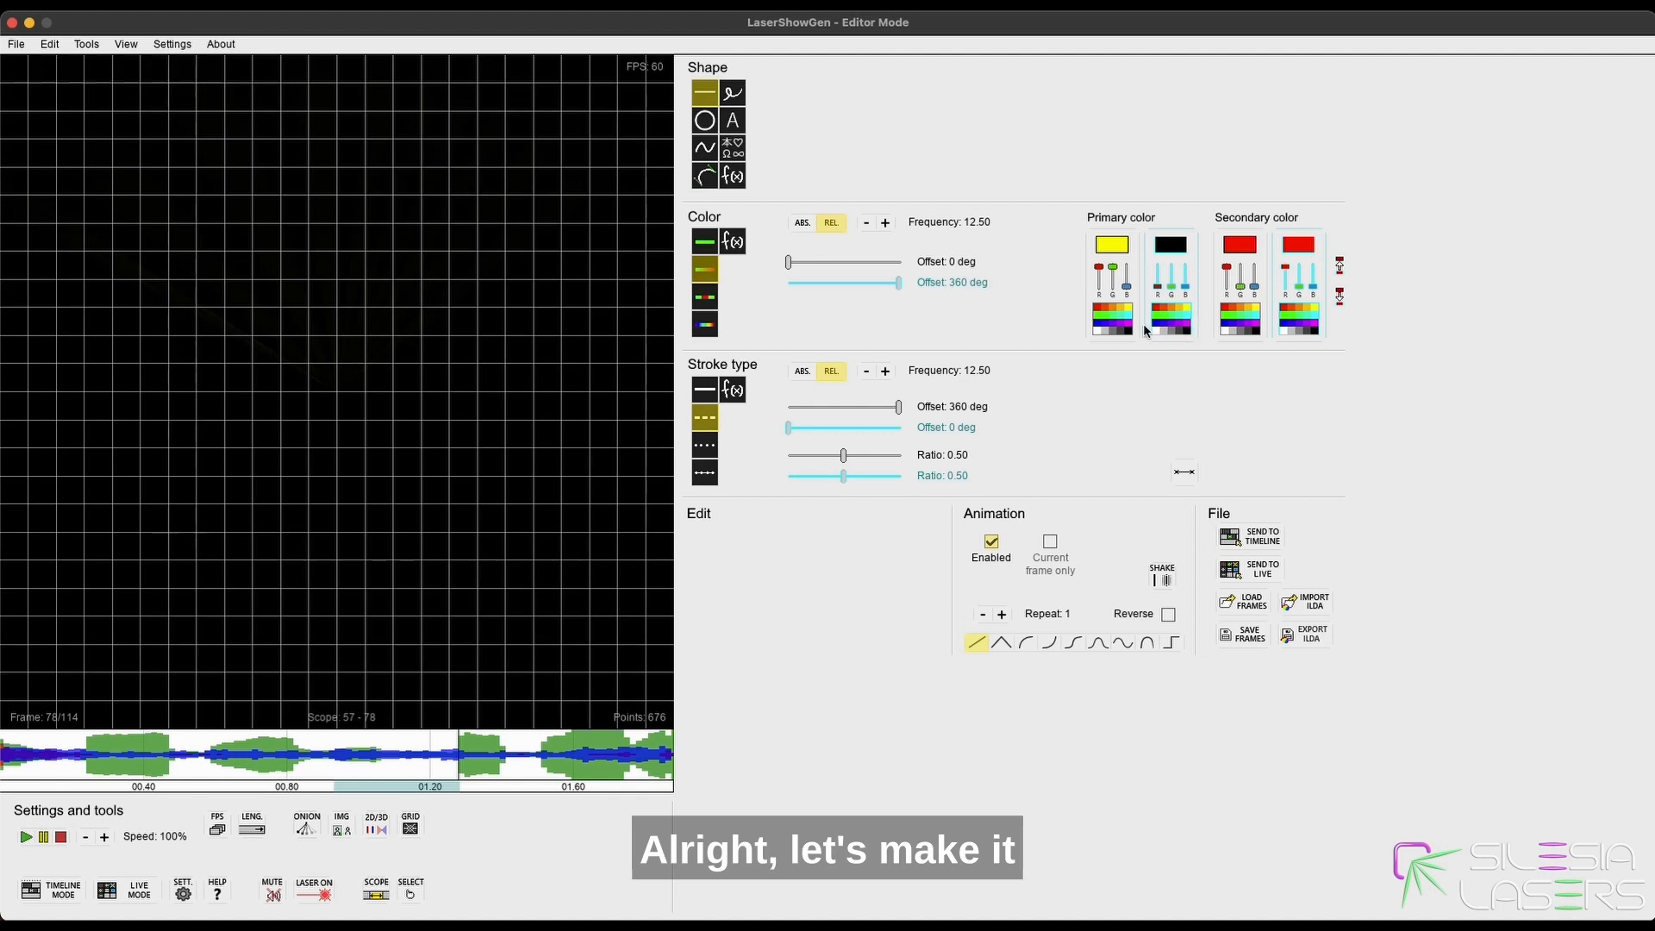
pyautogui.click(1155, 307)
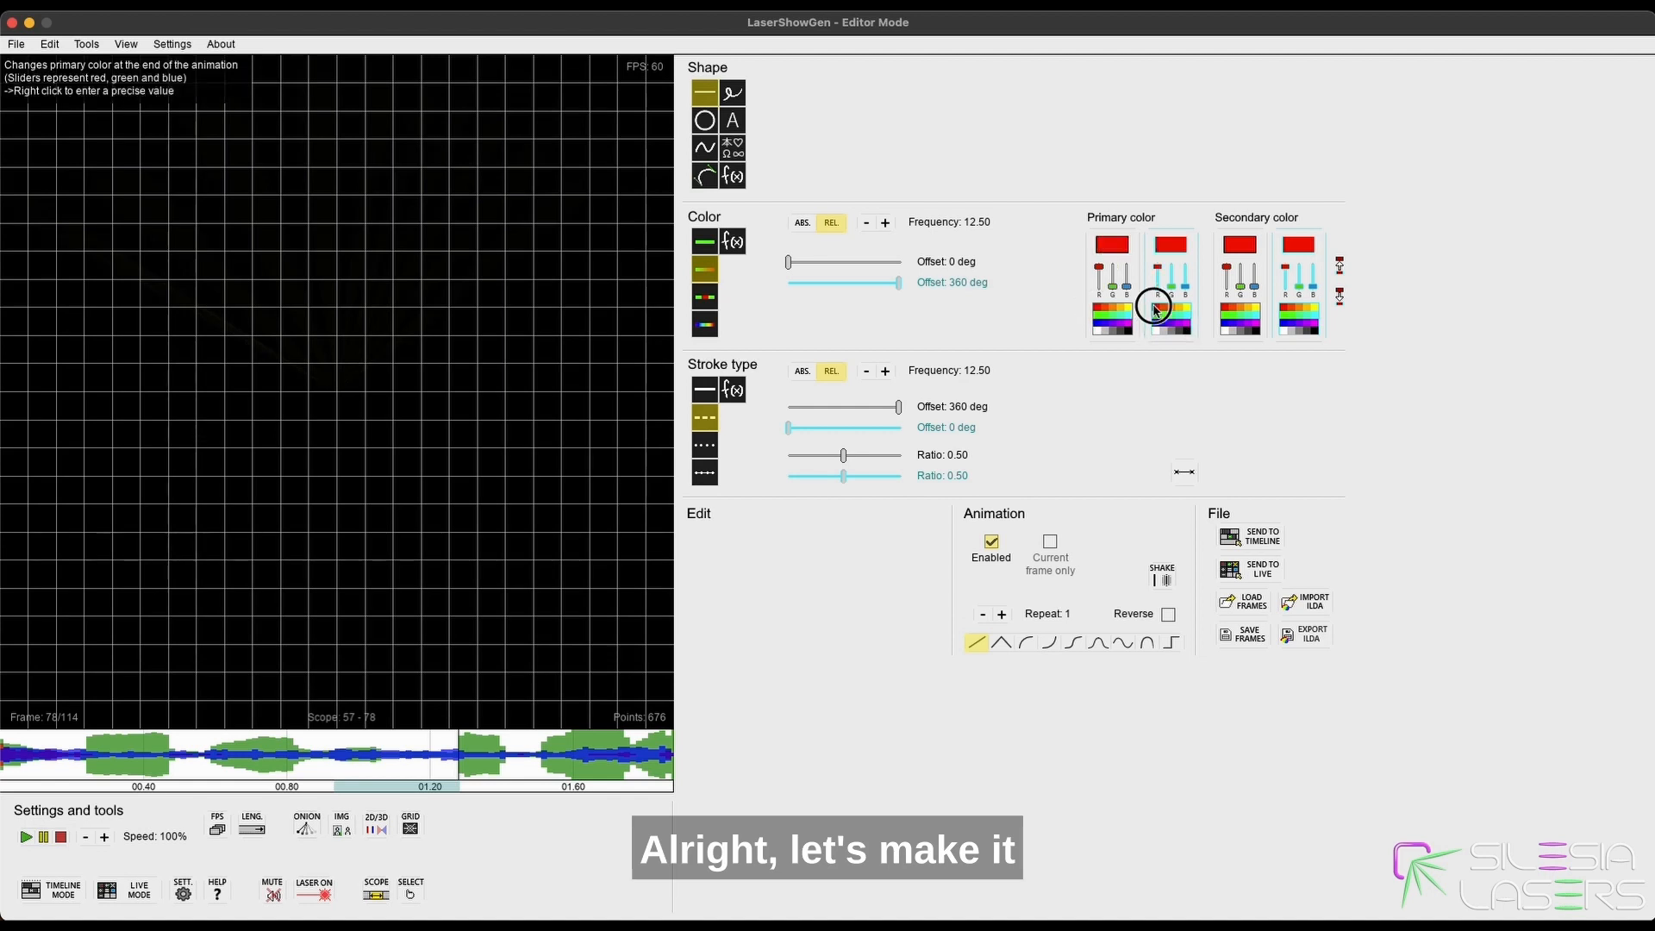
pyautogui.click(1255, 330)
pyautogui.click(1186, 331)
pyautogui.click(1226, 307)
pyautogui.click(1314, 334)
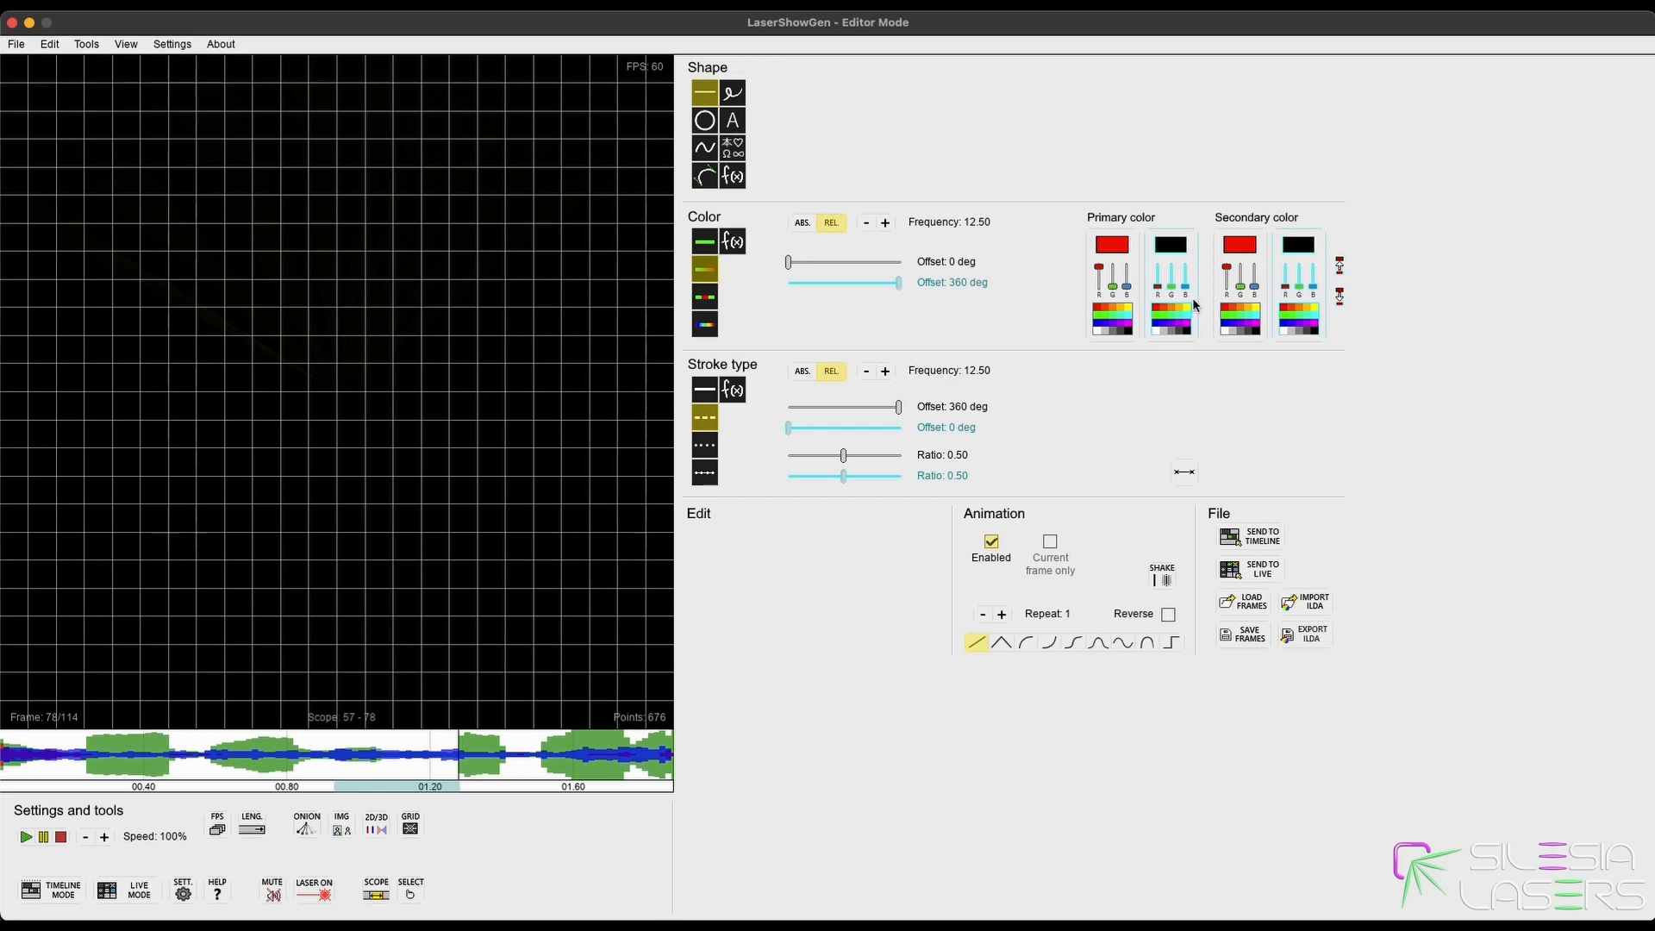
pyautogui.click(1192, 306)
pyautogui.click(1256, 332)
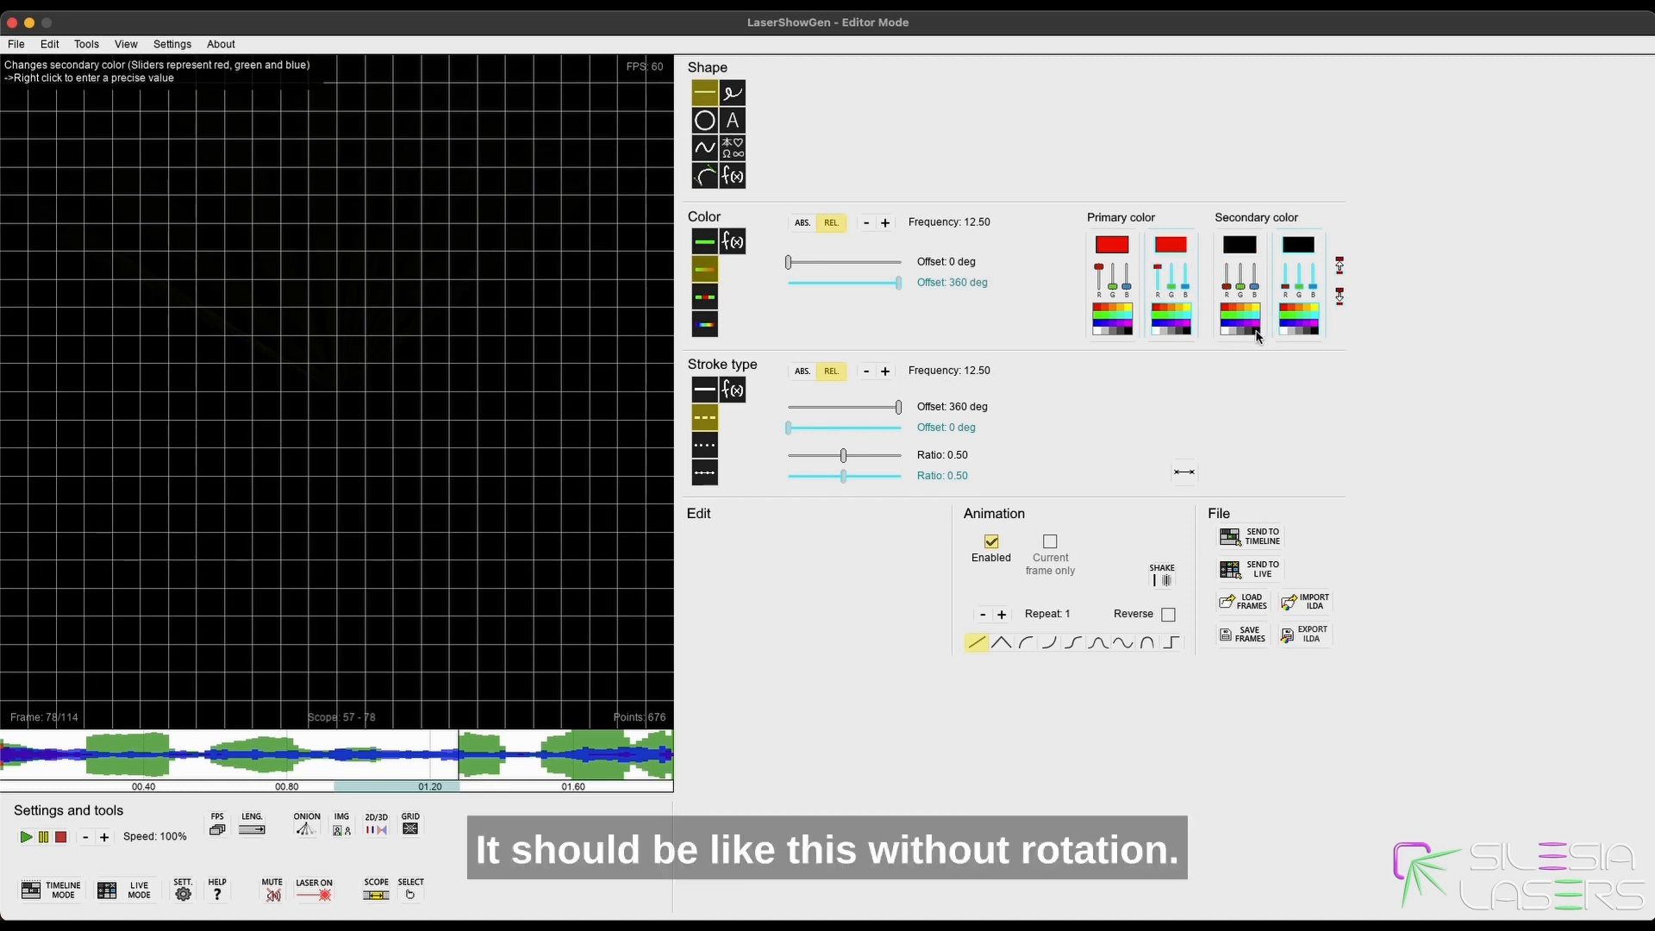
pyautogui.moveTo(897, 283); pyautogui.dragTo(662, 290)
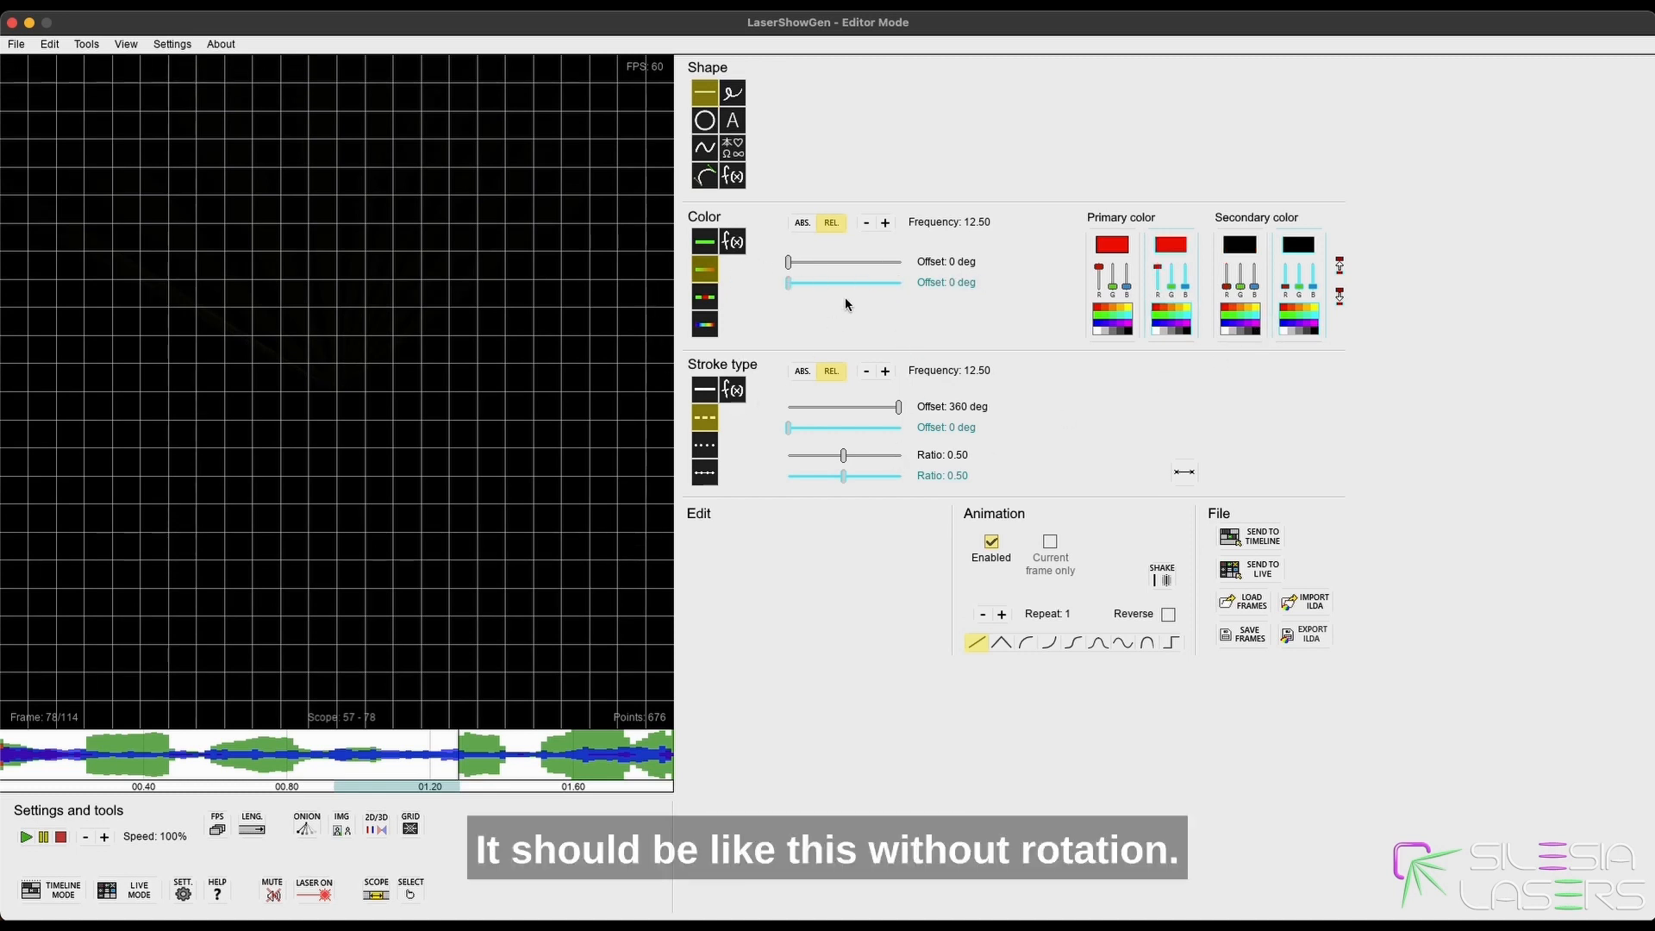
pyautogui.click(869, 223)
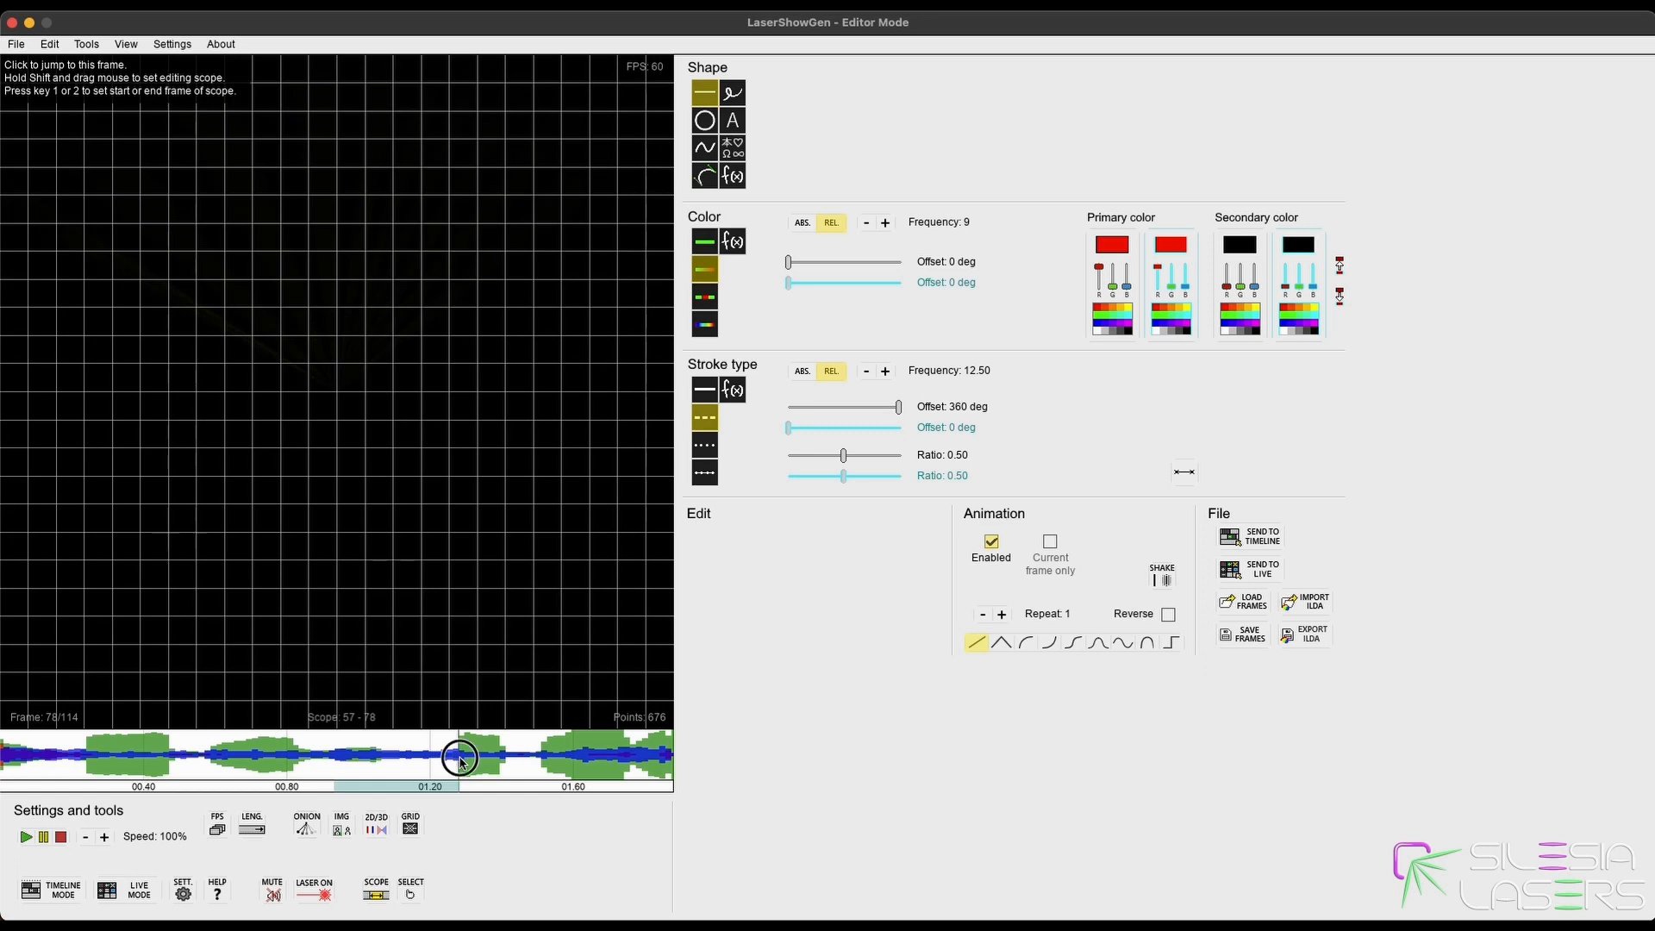
# Draw a solid red-and-black gradient line across the upper canvas over frames 78 to 94, with the start stroke offset at 0 deg.
pyautogui.moveTo(460, 762); pyautogui.dragTo(554, 765)
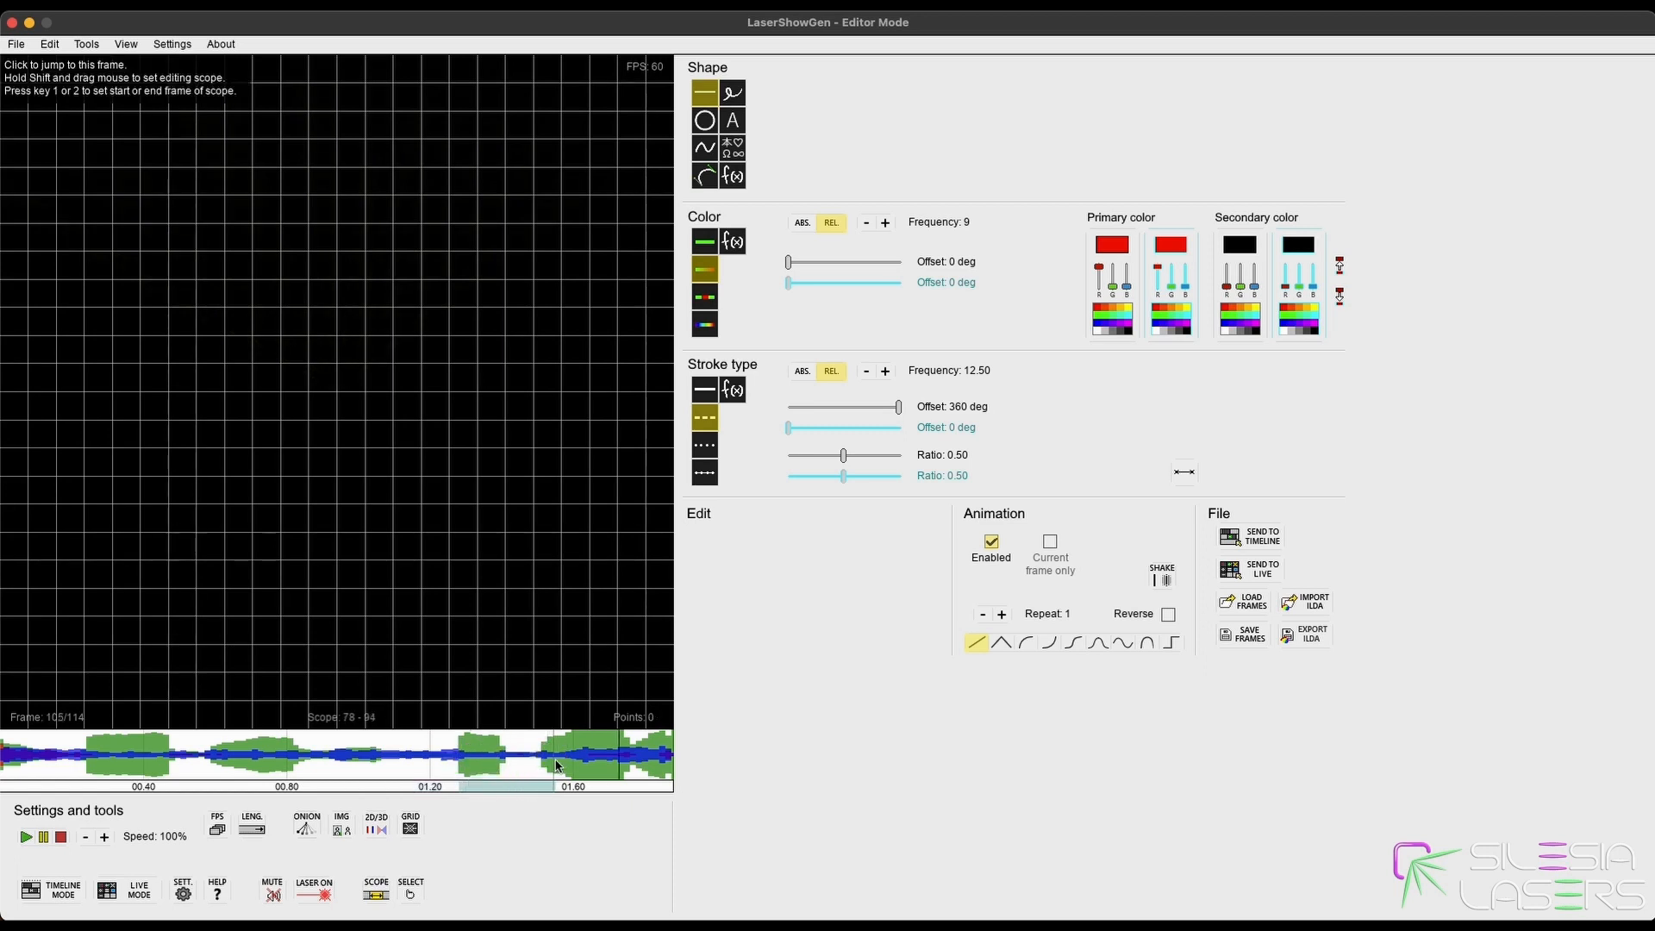
pyautogui.moveTo(896, 406); pyautogui.dragTo(788, 407)
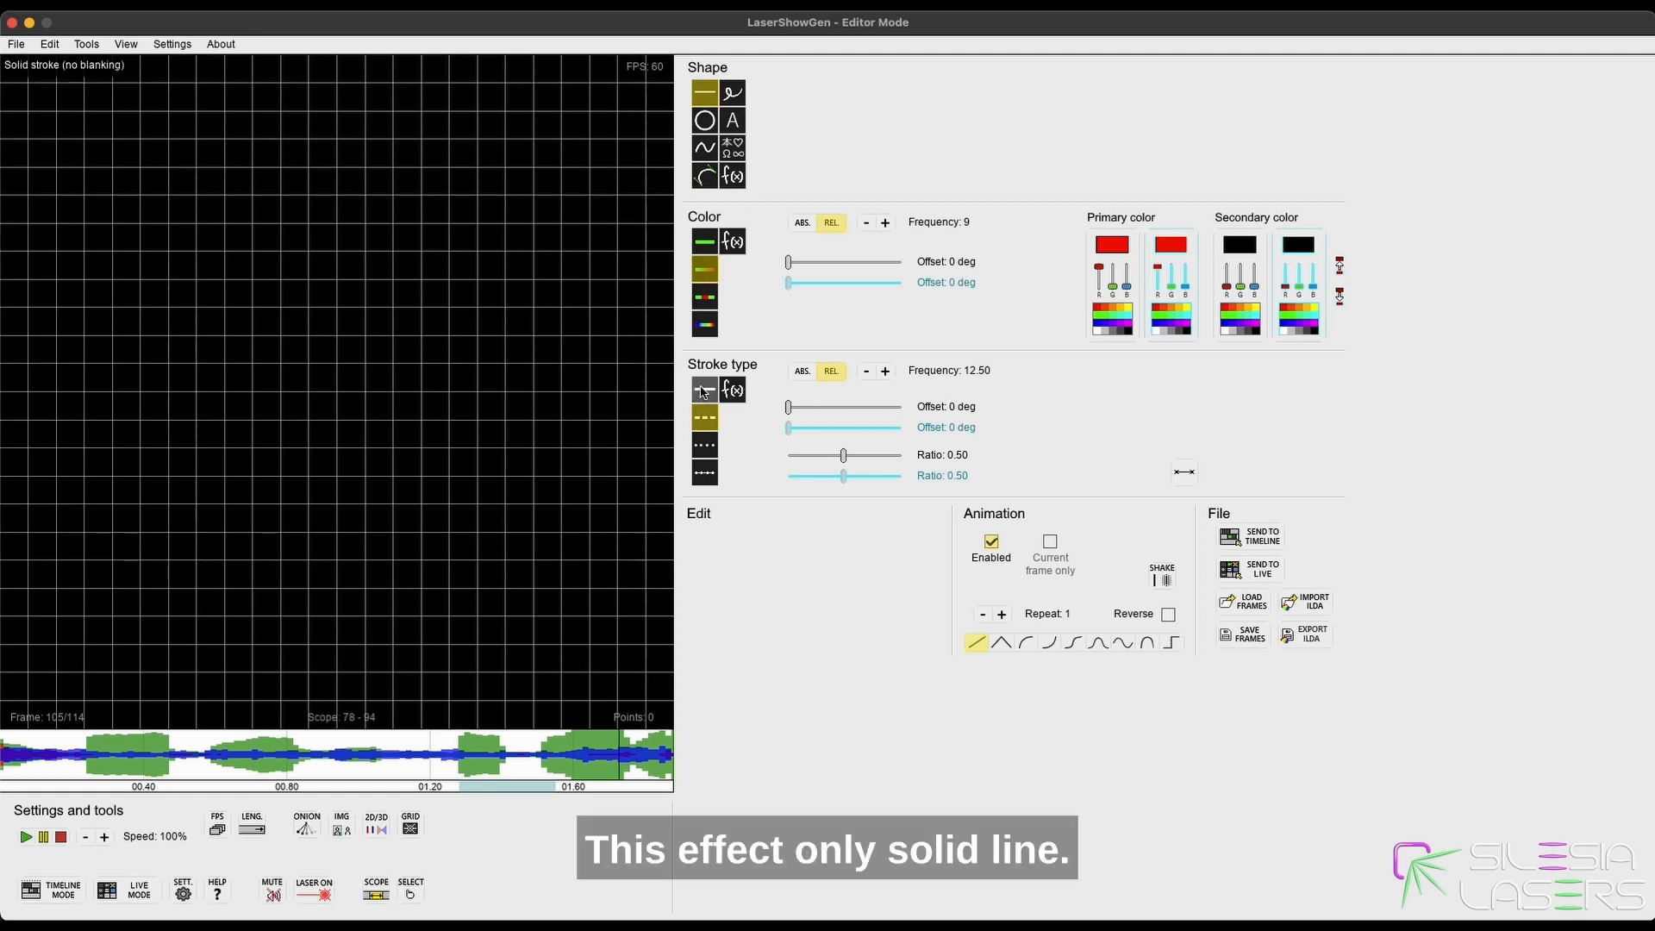
pyautogui.click(704, 391)
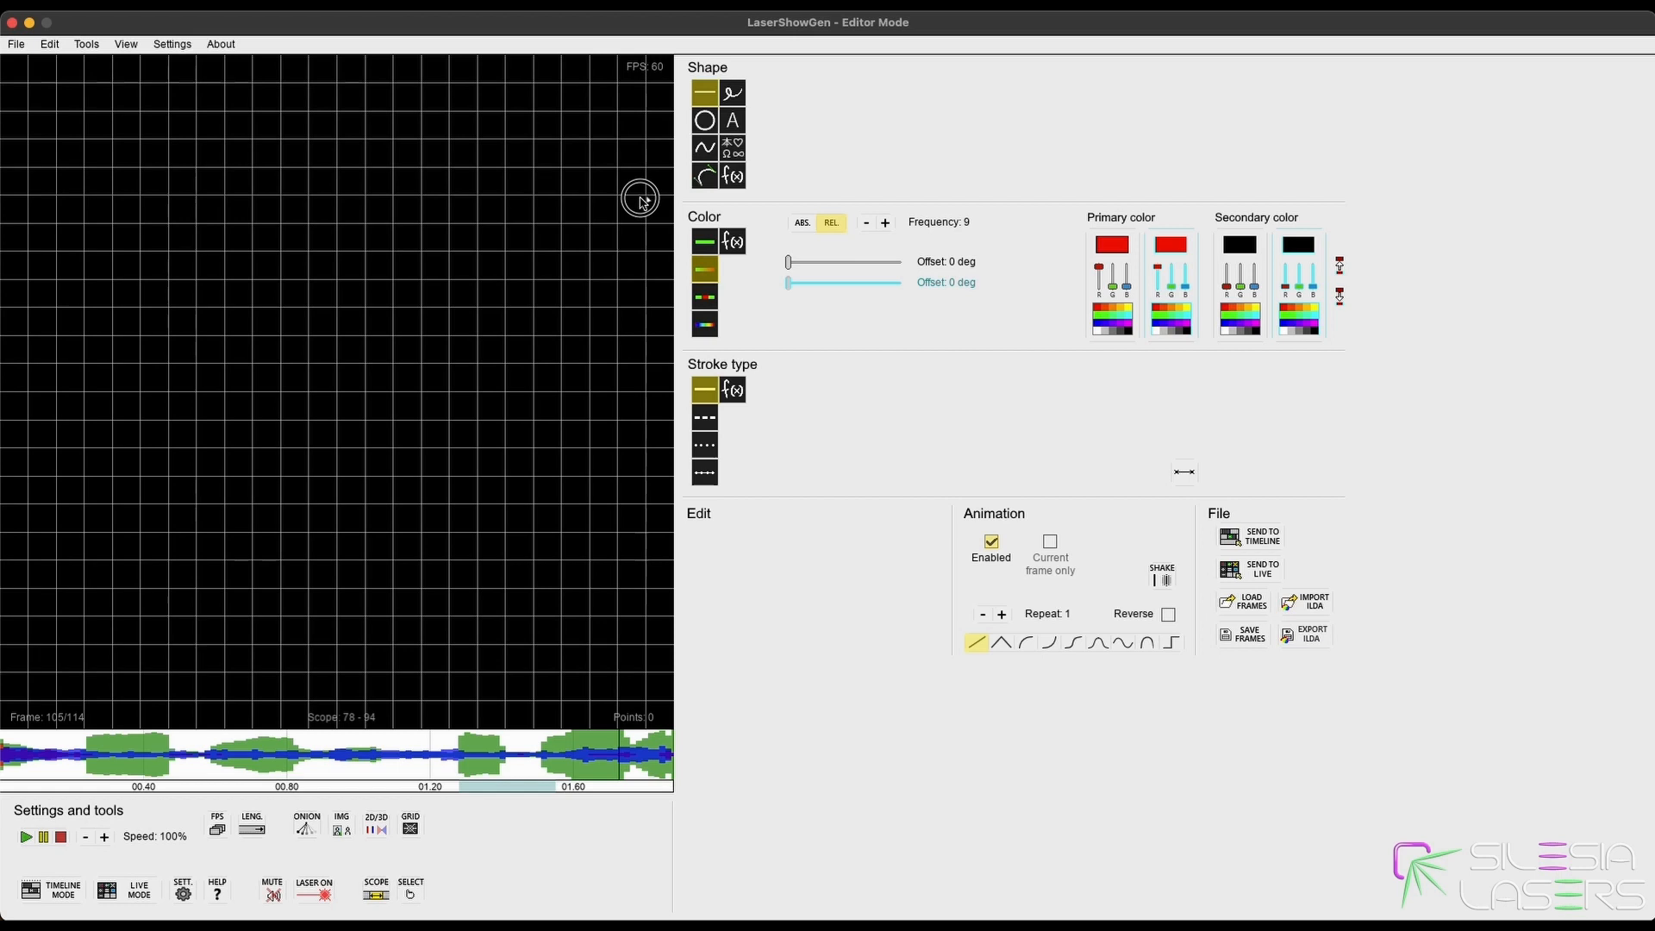
pyautogui.press('space')
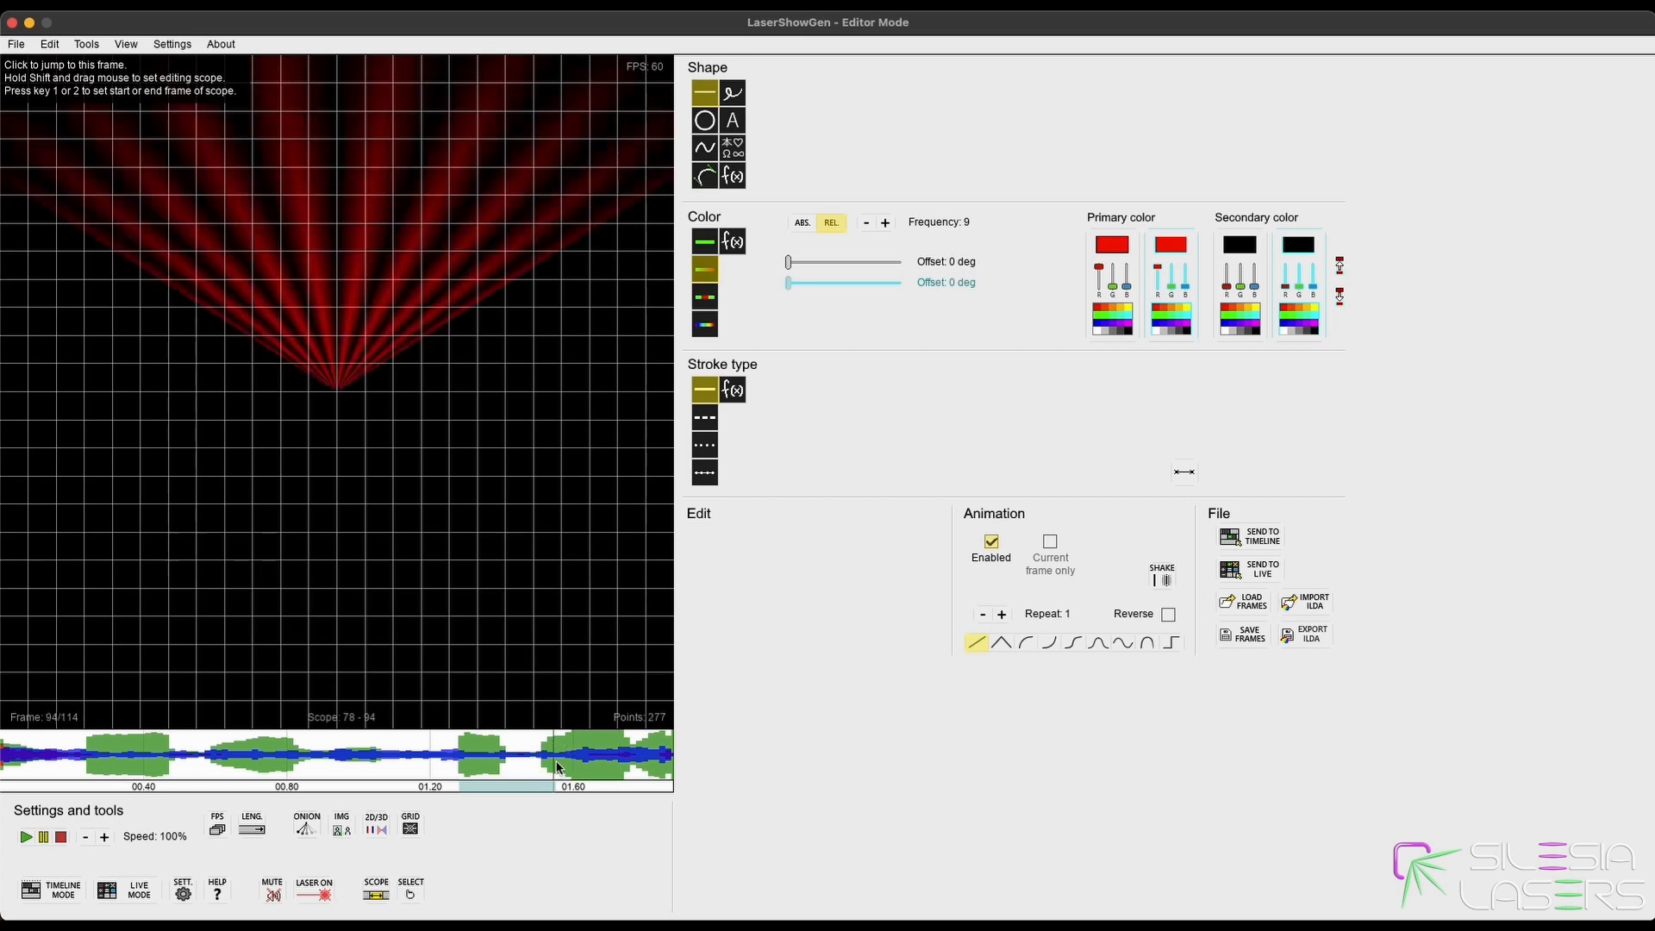
# Set the editing scope to frames 94 to 100 and recolor the line at frame 94 with a yellow-and-black gradient.
pyautogui.moveTo(556, 767); pyautogui.dragTo(590, 767)
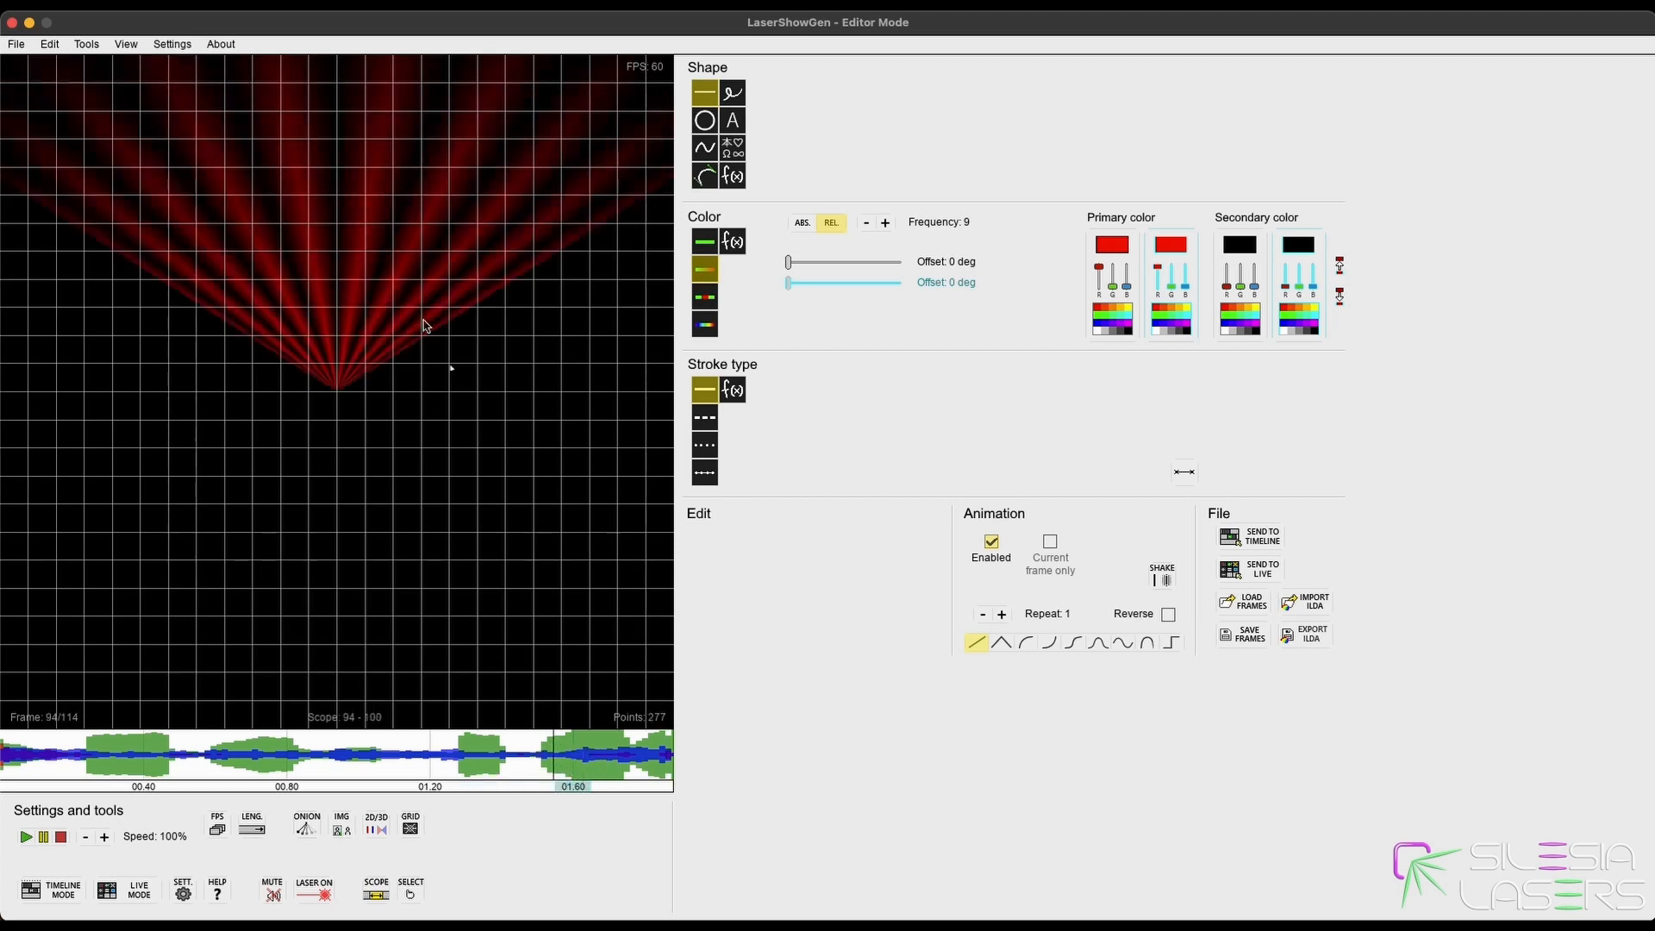
pyautogui.click(369, 203)
pyautogui.click(1127, 307)
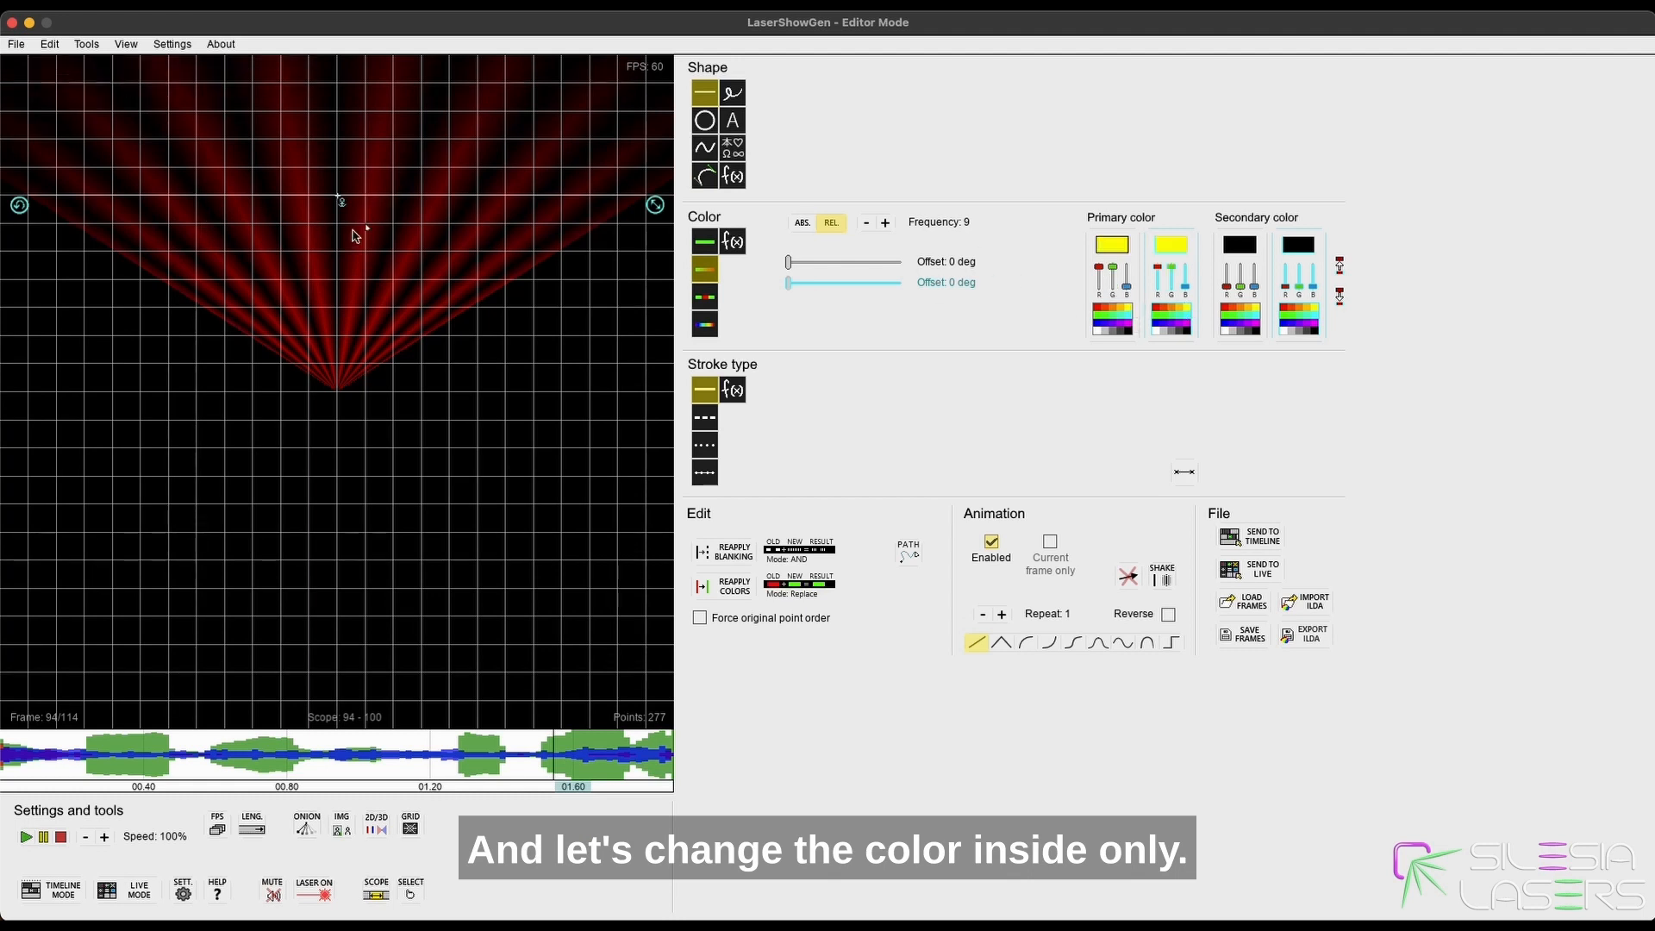
pyautogui.click(730, 579)
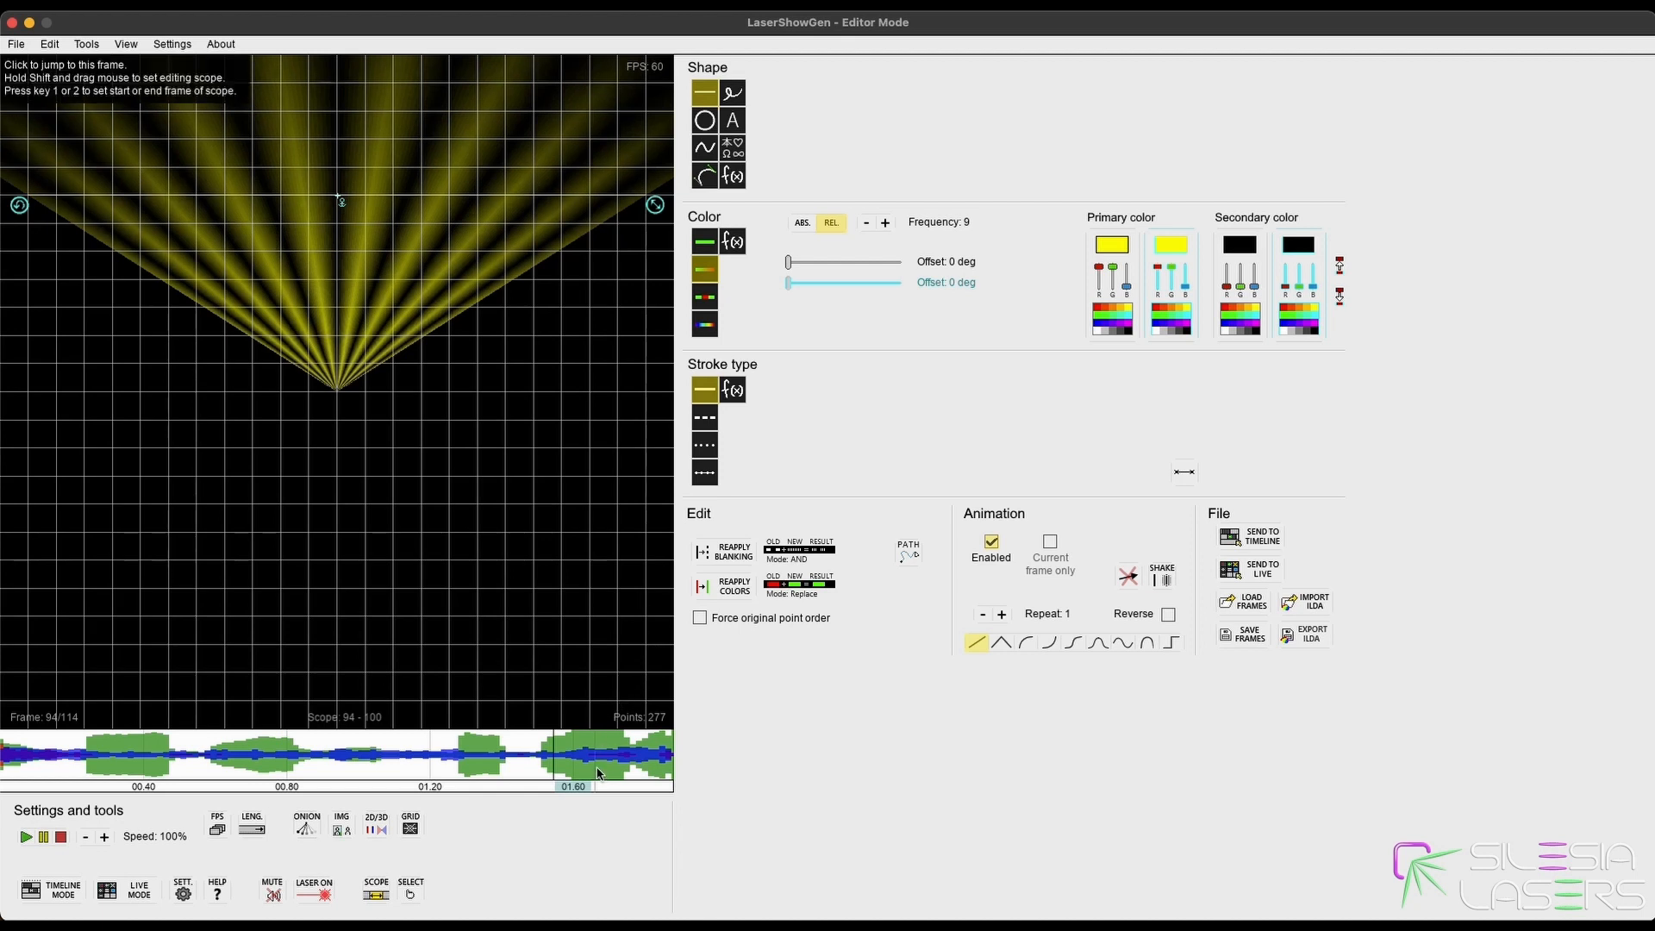
# Draw a solid red-and-black gradient line over frames 100 to 114, aligned with the earlier line across the upper canvas.
pyautogui.click(596, 770)
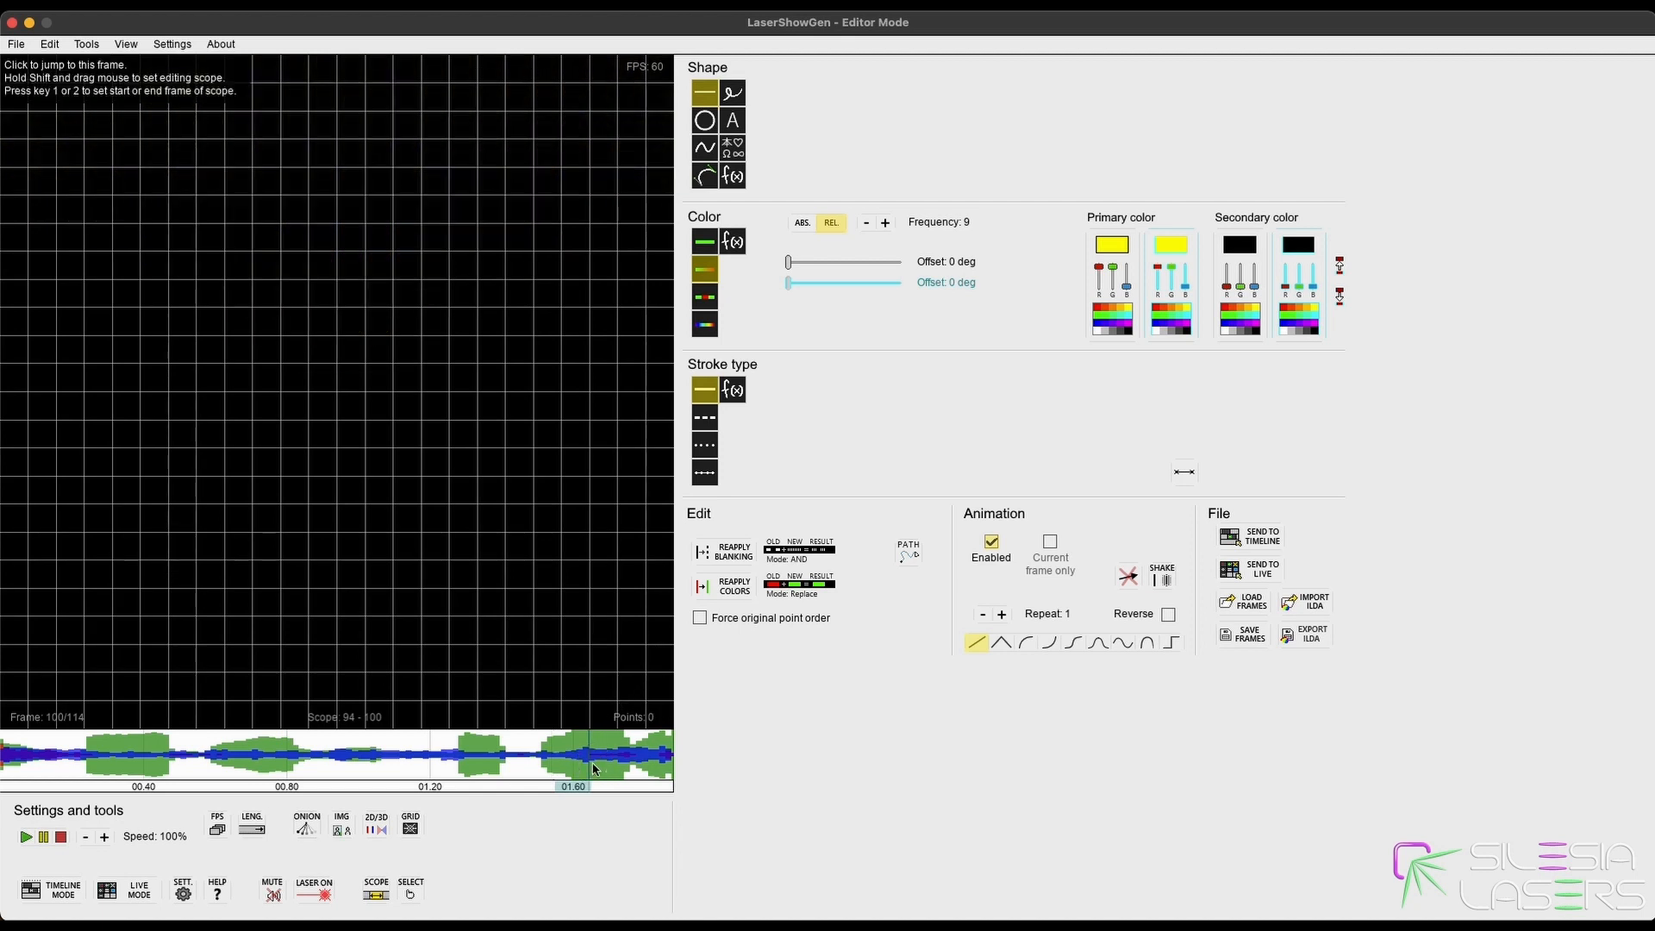
pyautogui.moveTo(593, 769); pyautogui.dragTo(677, 761)
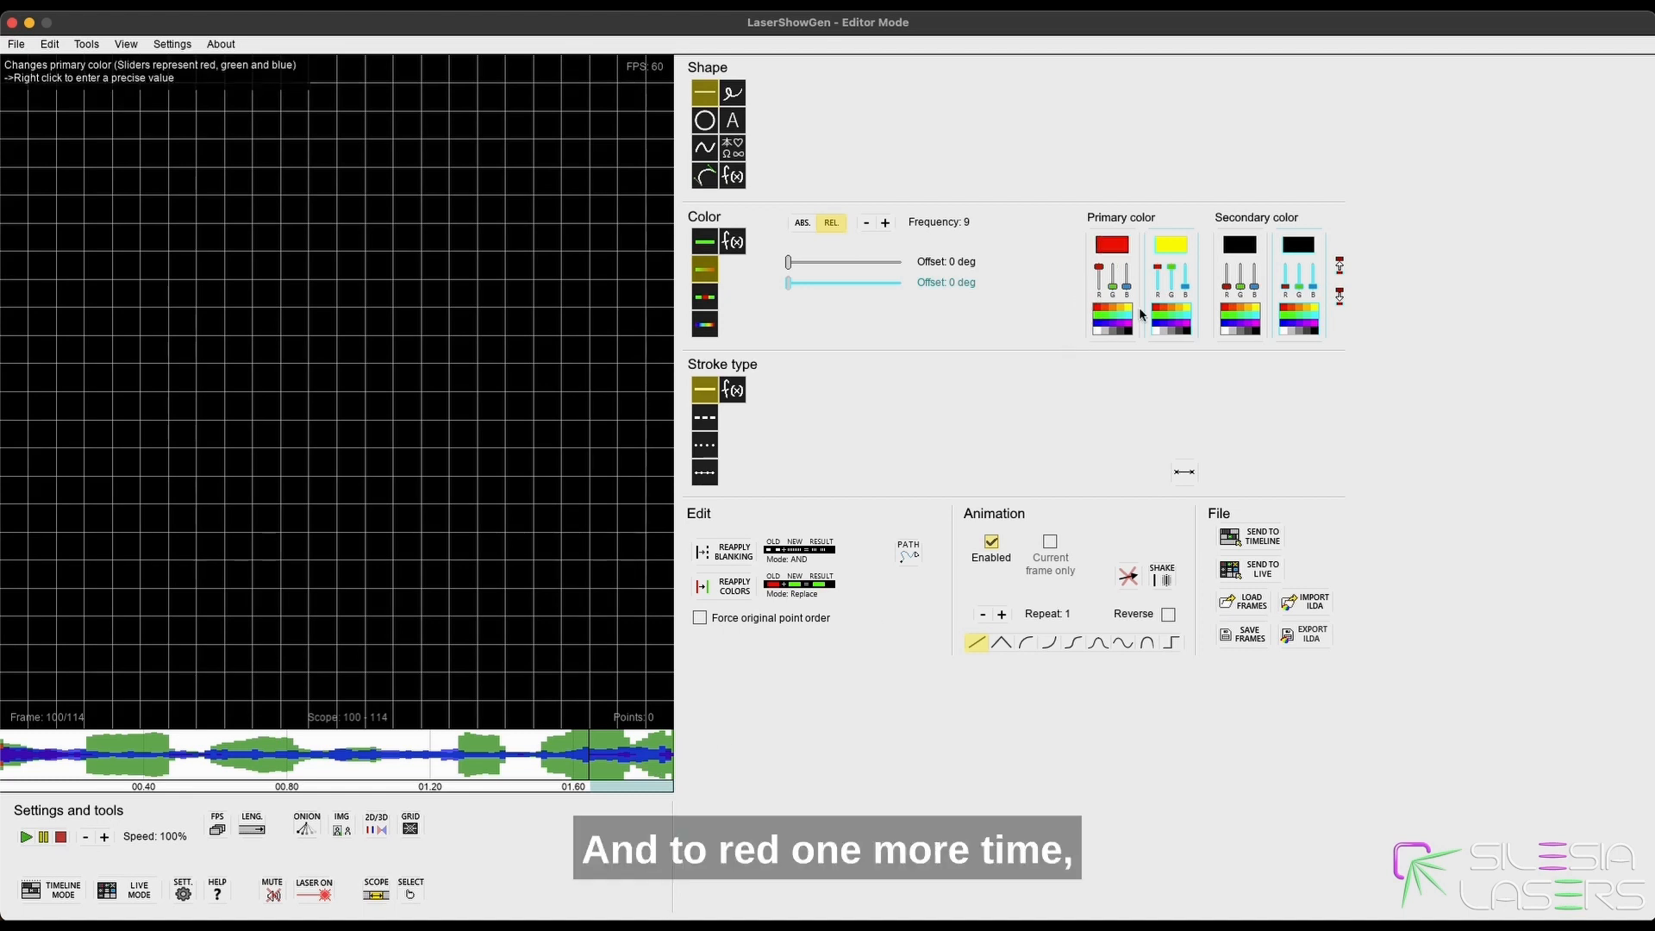
pyautogui.click(1154, 307)
pyautogui.click(535, 775)
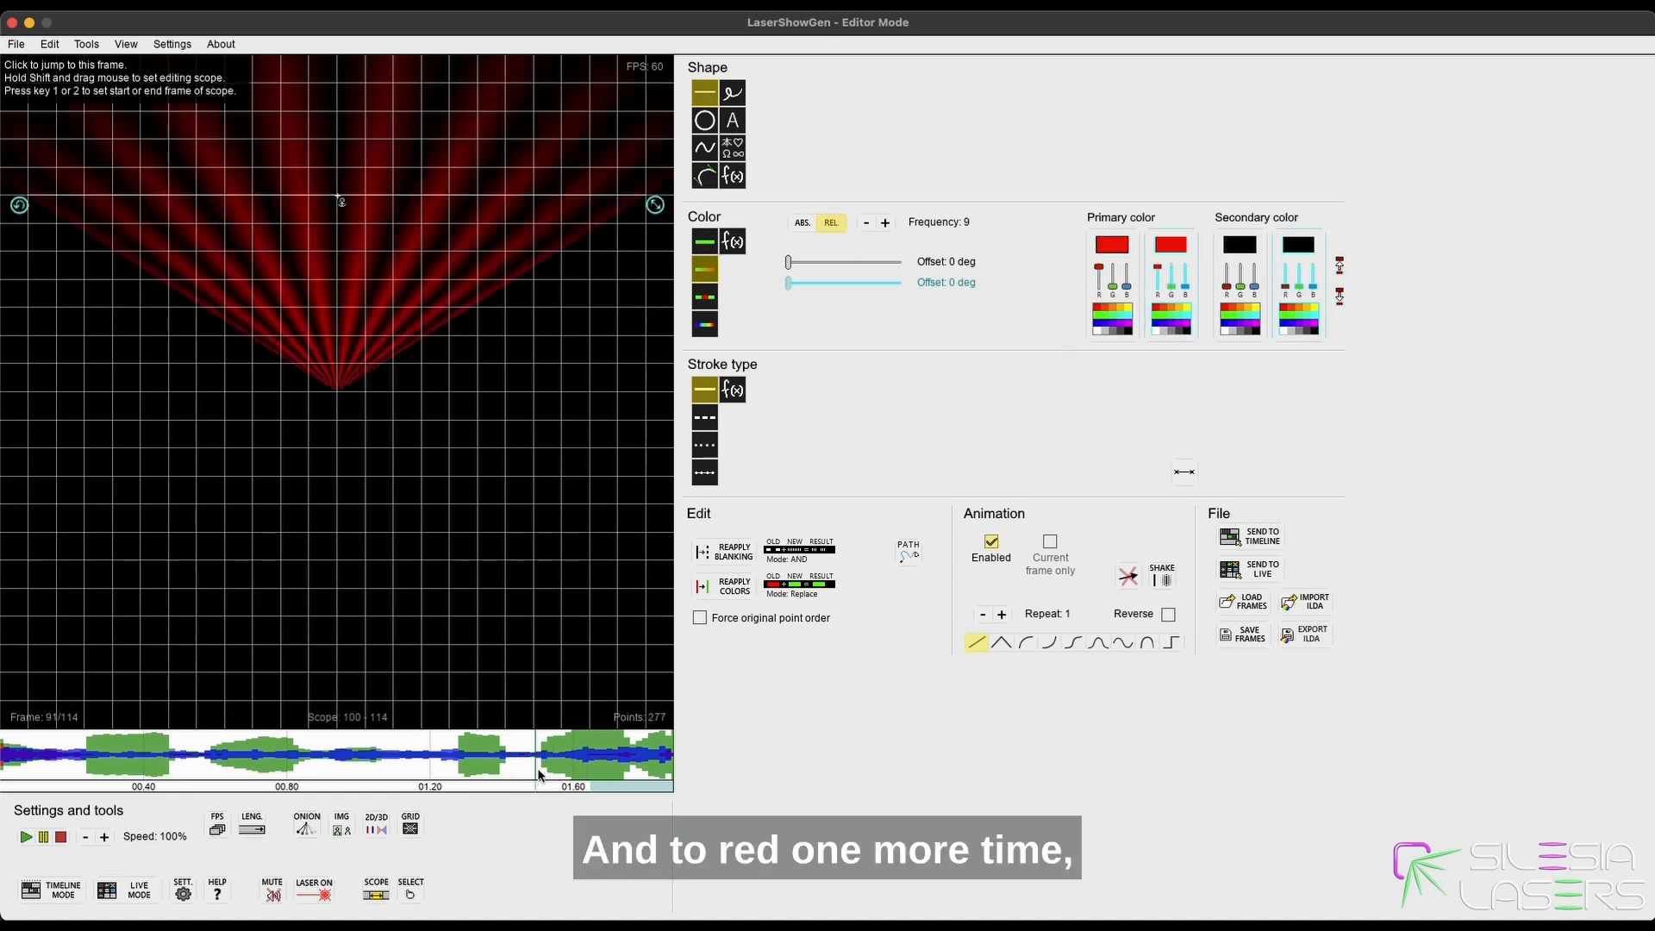
pyautogui.rightClick(48, 257)
pyautogui.moveTo(30, 197); pyautogui.dragTo(644, 197)
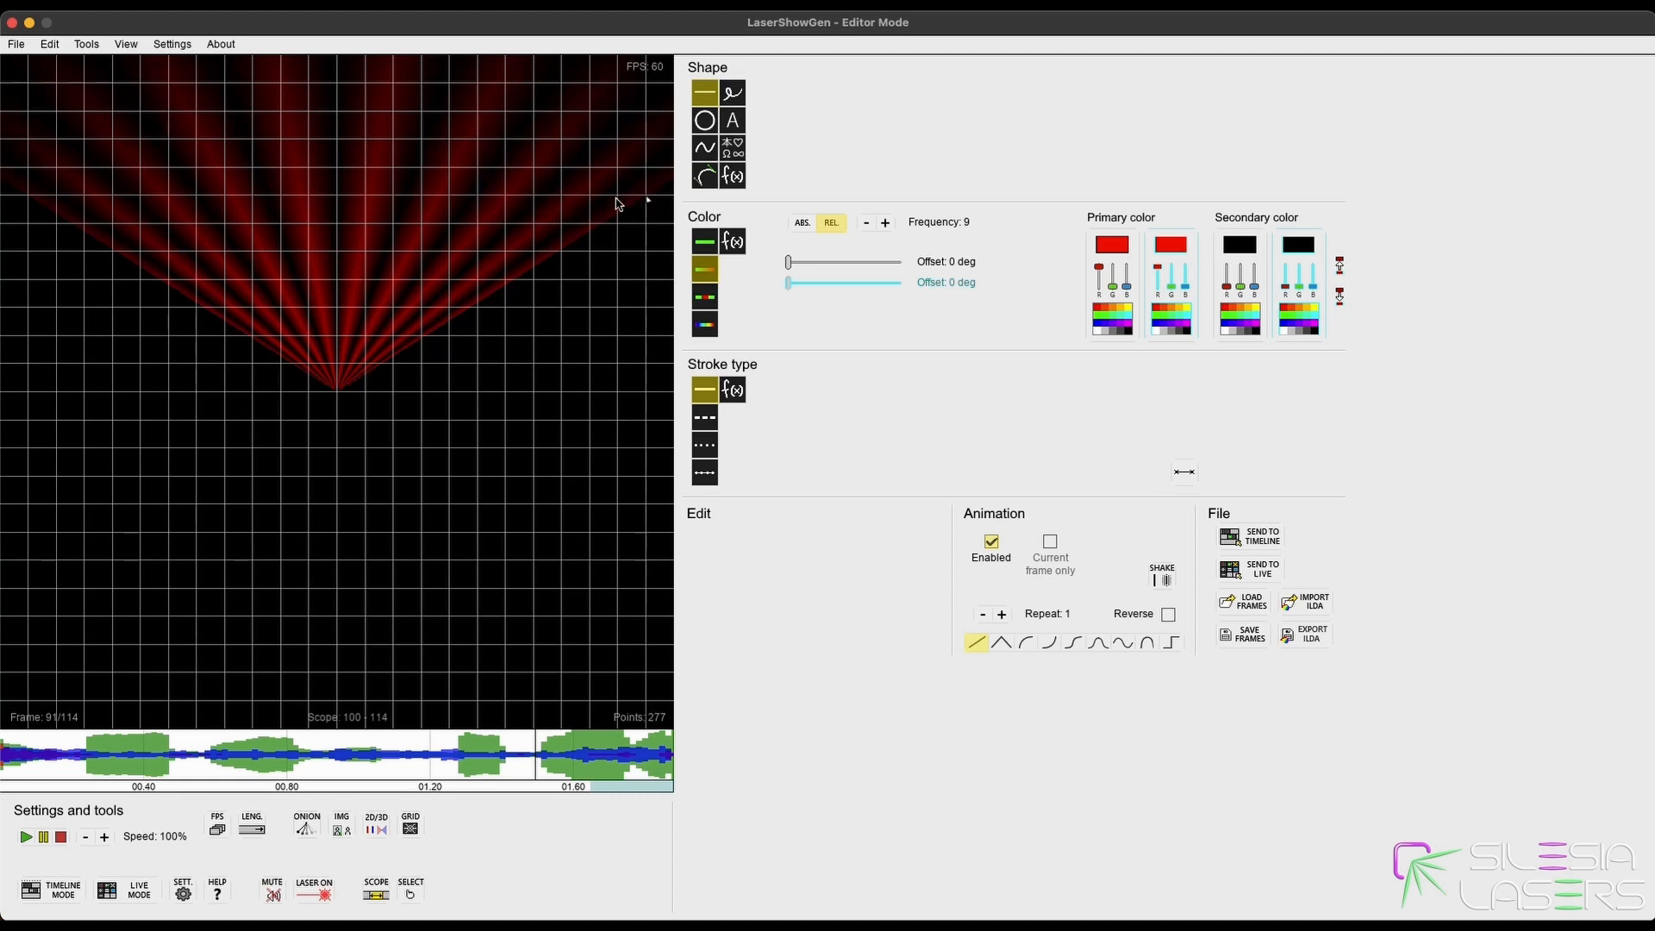
# Play and scrub through the line effects from frame 78 onward to check their timing against the sound.
pyautogui.moveTo(607, 773); pyautogui.dragTo(453, 760)
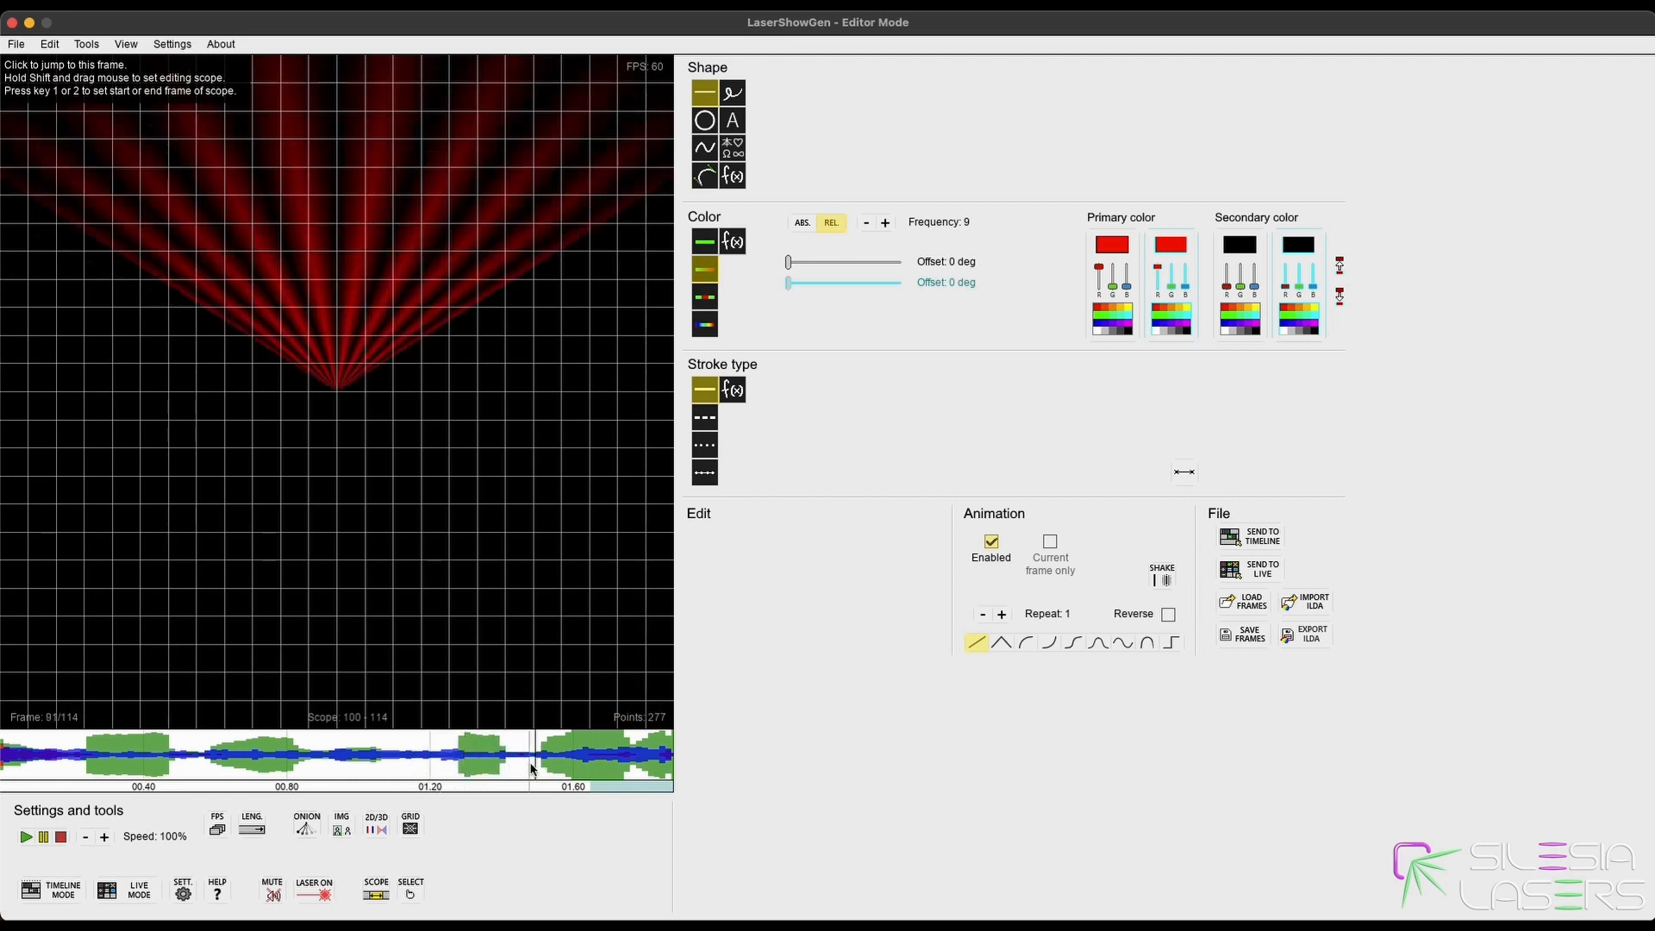
pyautogui.moveTo(551, 765); pyautogui.dragTo(512, 773)
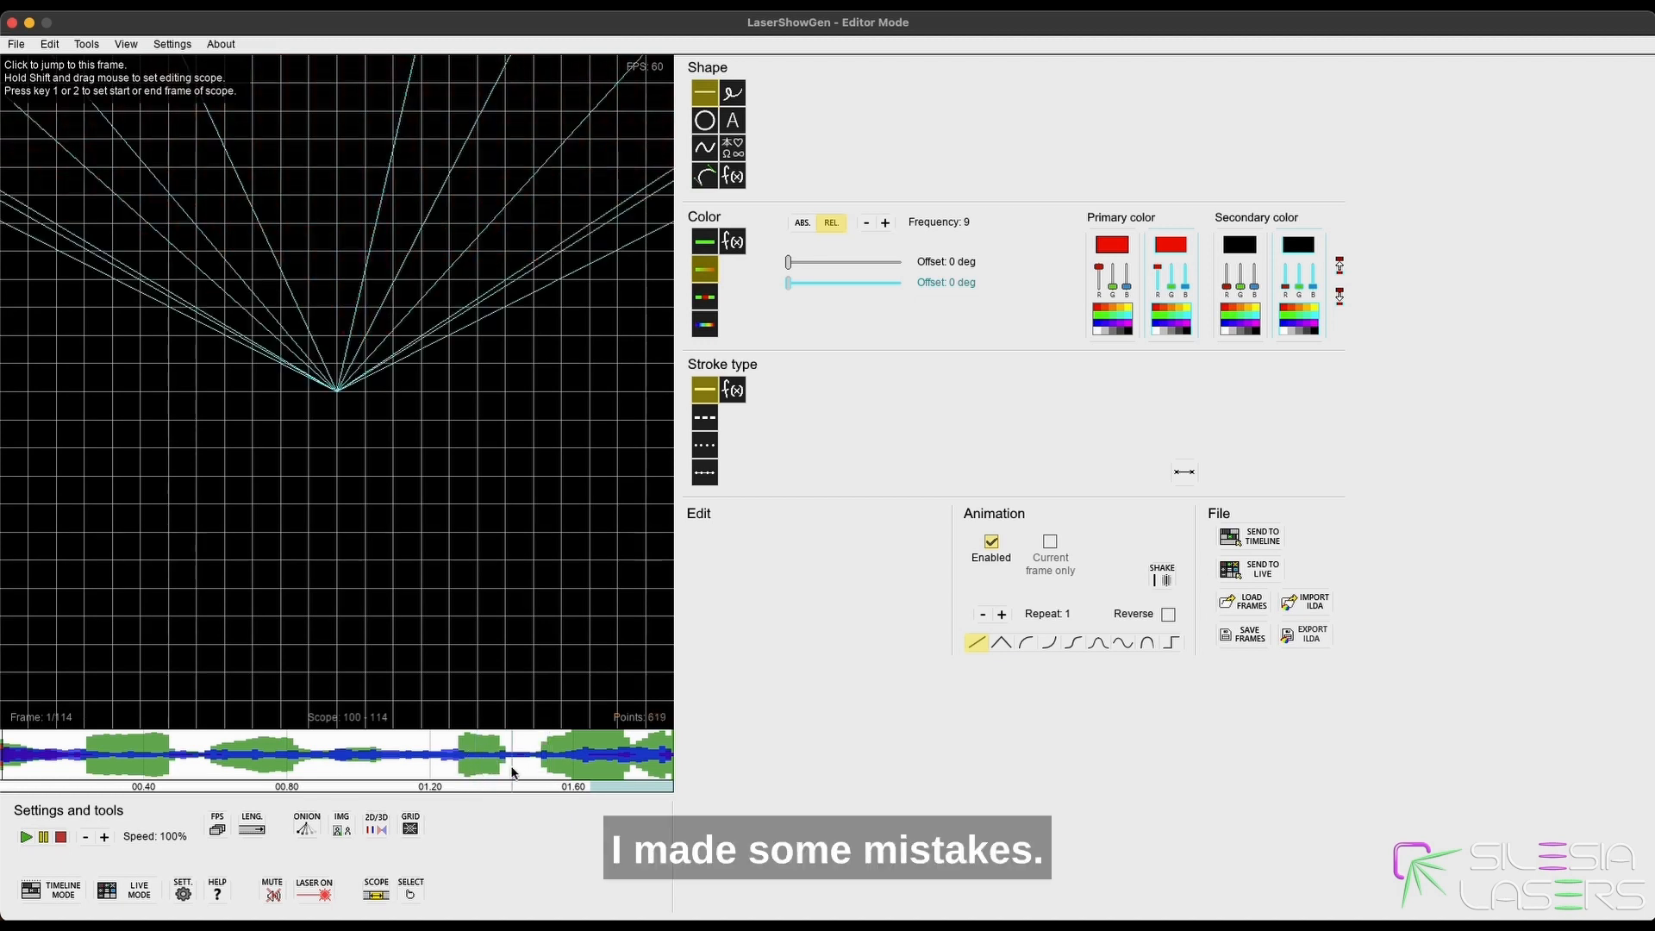
pyautogui.click(461, 764)
pyautogui.moveTo(461, 763); pyautogui.dragTo(562, 764)
pyautogui.press('space')
pyautogui.click(584, 764)
pyautogui.click(583, 764)
pyautogui.click(617, 767)
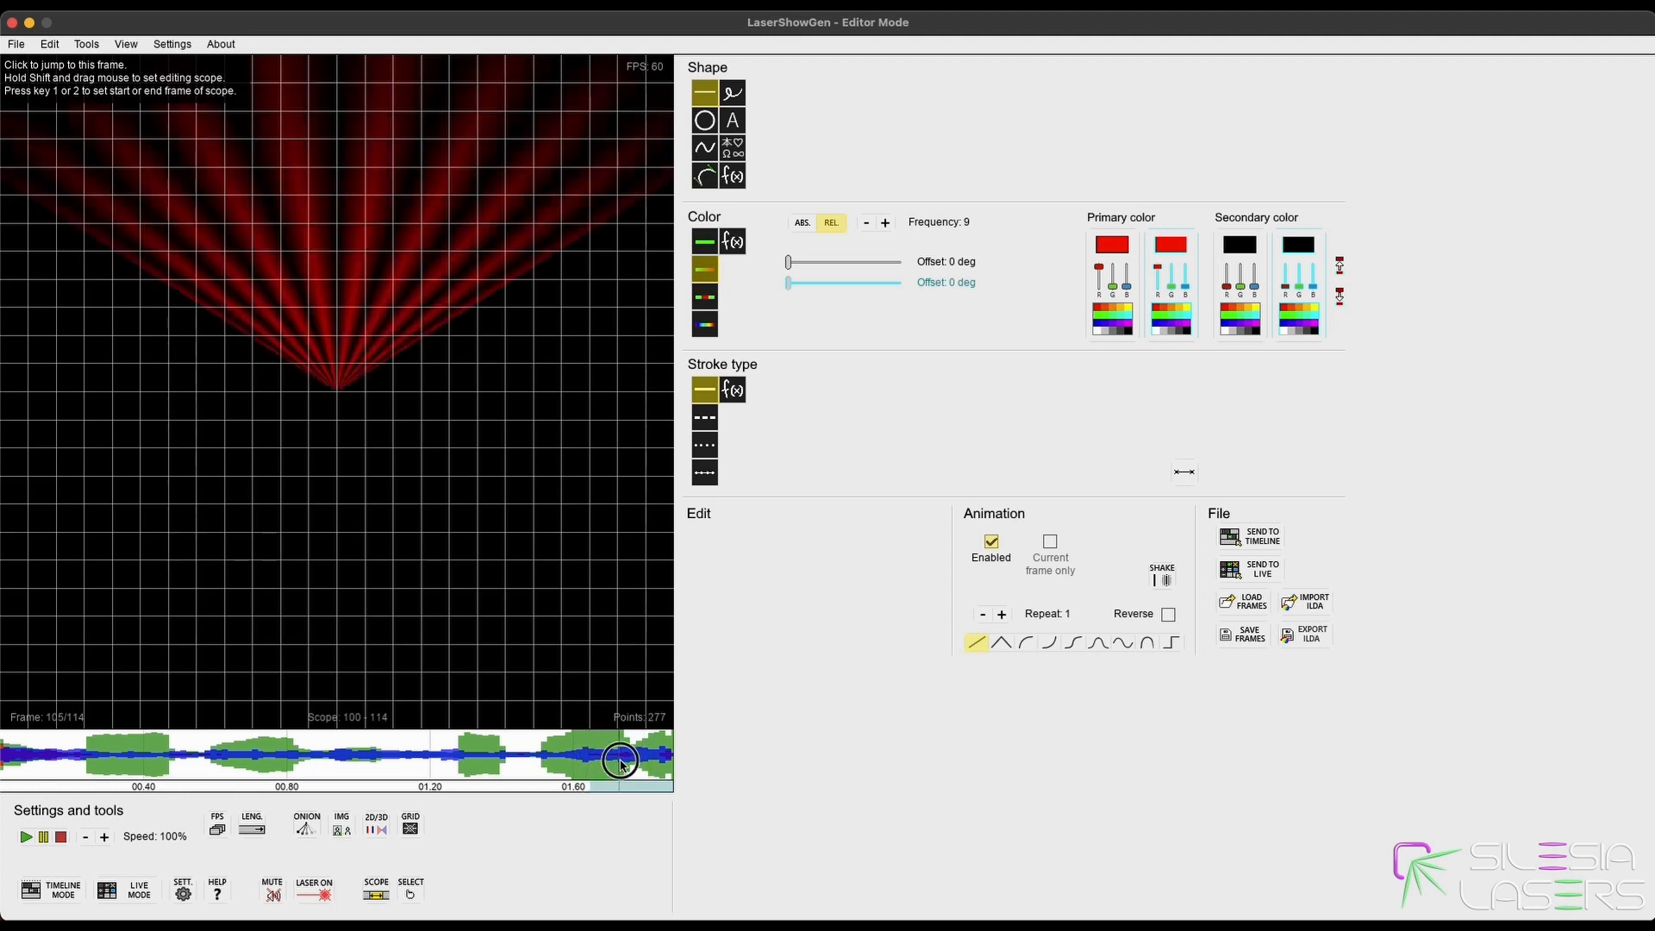
pyautogui.click(600, 765)
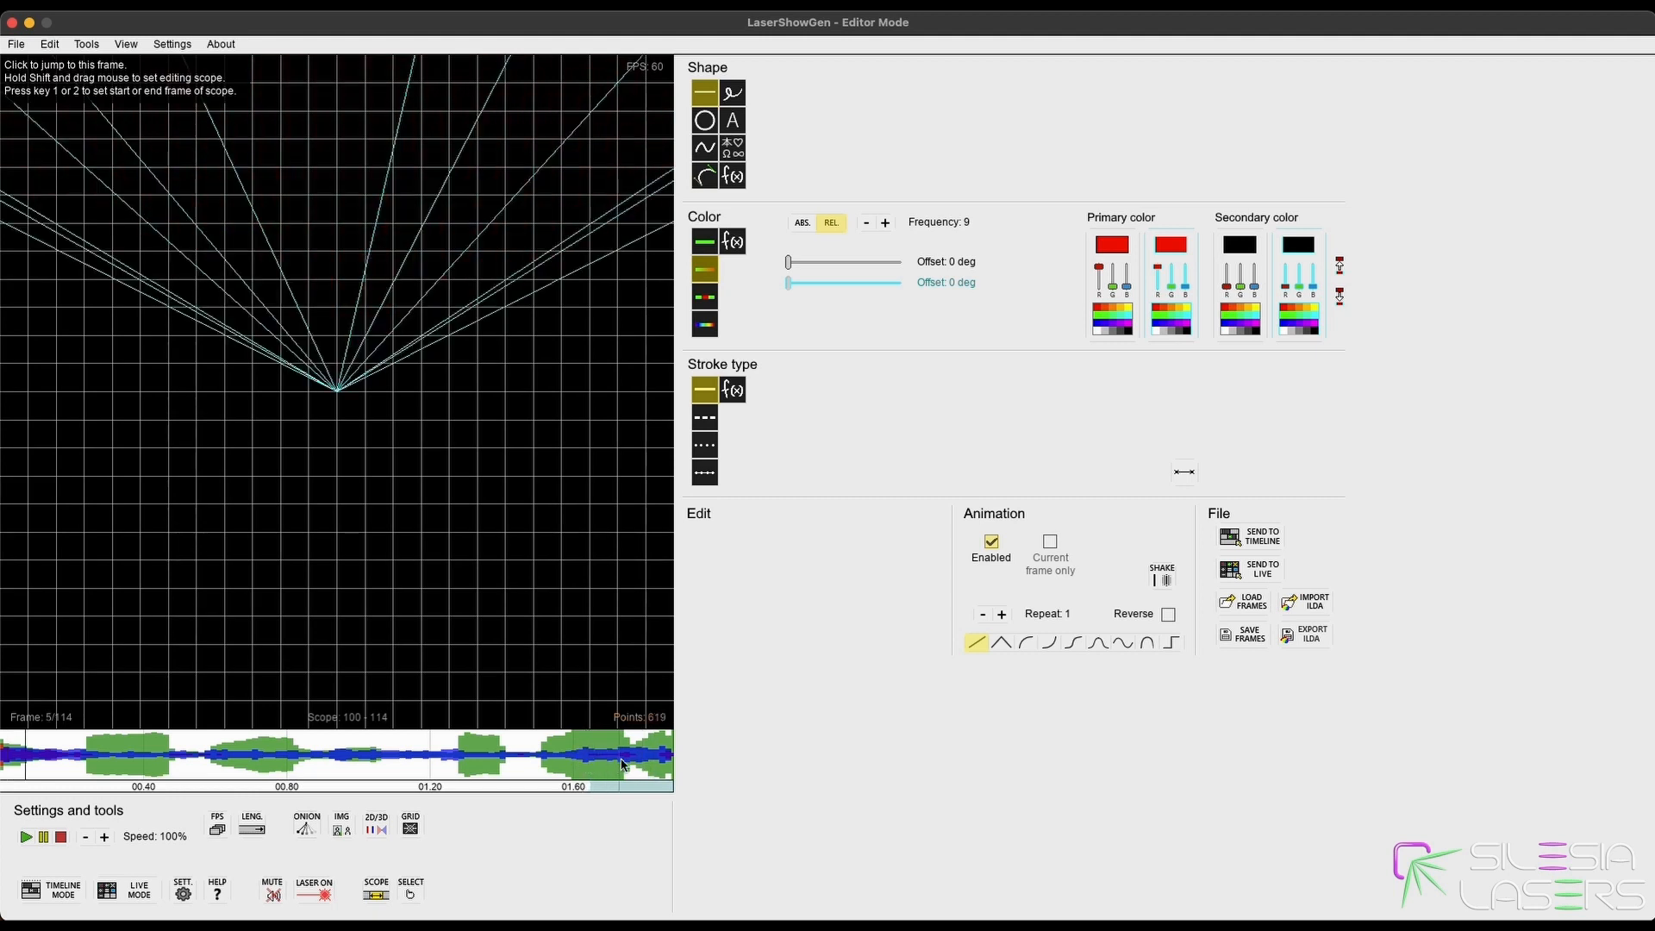
# Set the editing scope to frames 94 to 105 and both the start and end primary colors to yellow.
pyautogui.click(603, 764)
pyautogui.moveTo(603, 764); pyautogui.dragTo(622, 764)
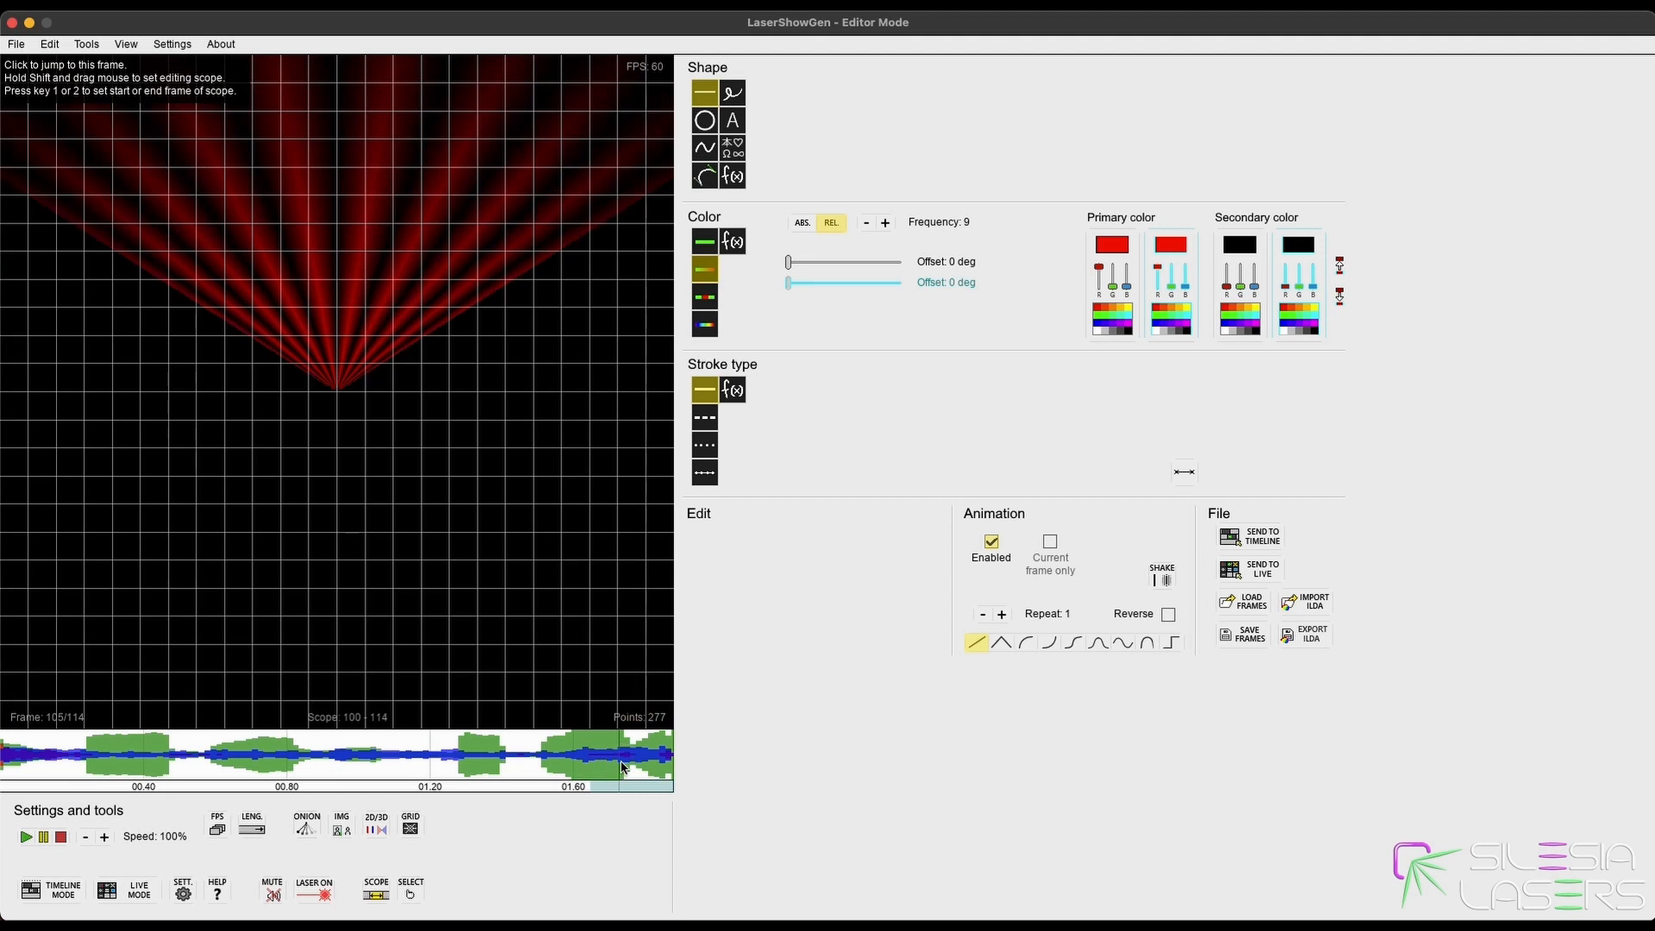
pyautogui.click(622, 766)
pyautogui.click(558, 770)
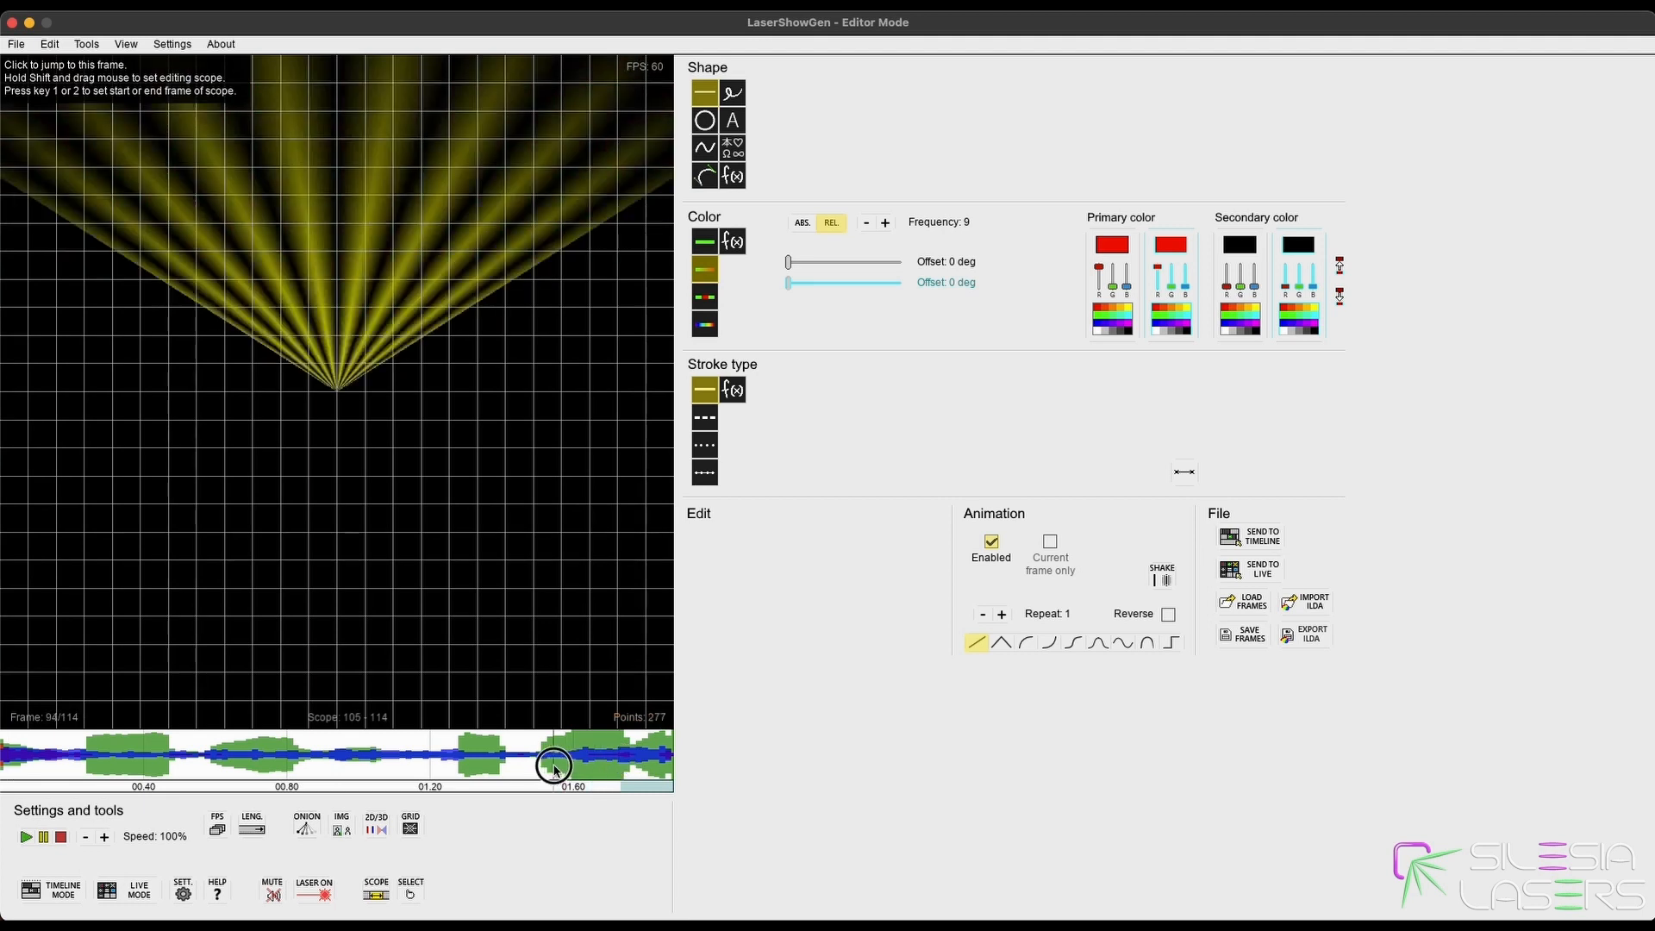
pyautogui.click(621, 767)
pyautogui.click(587, 768)
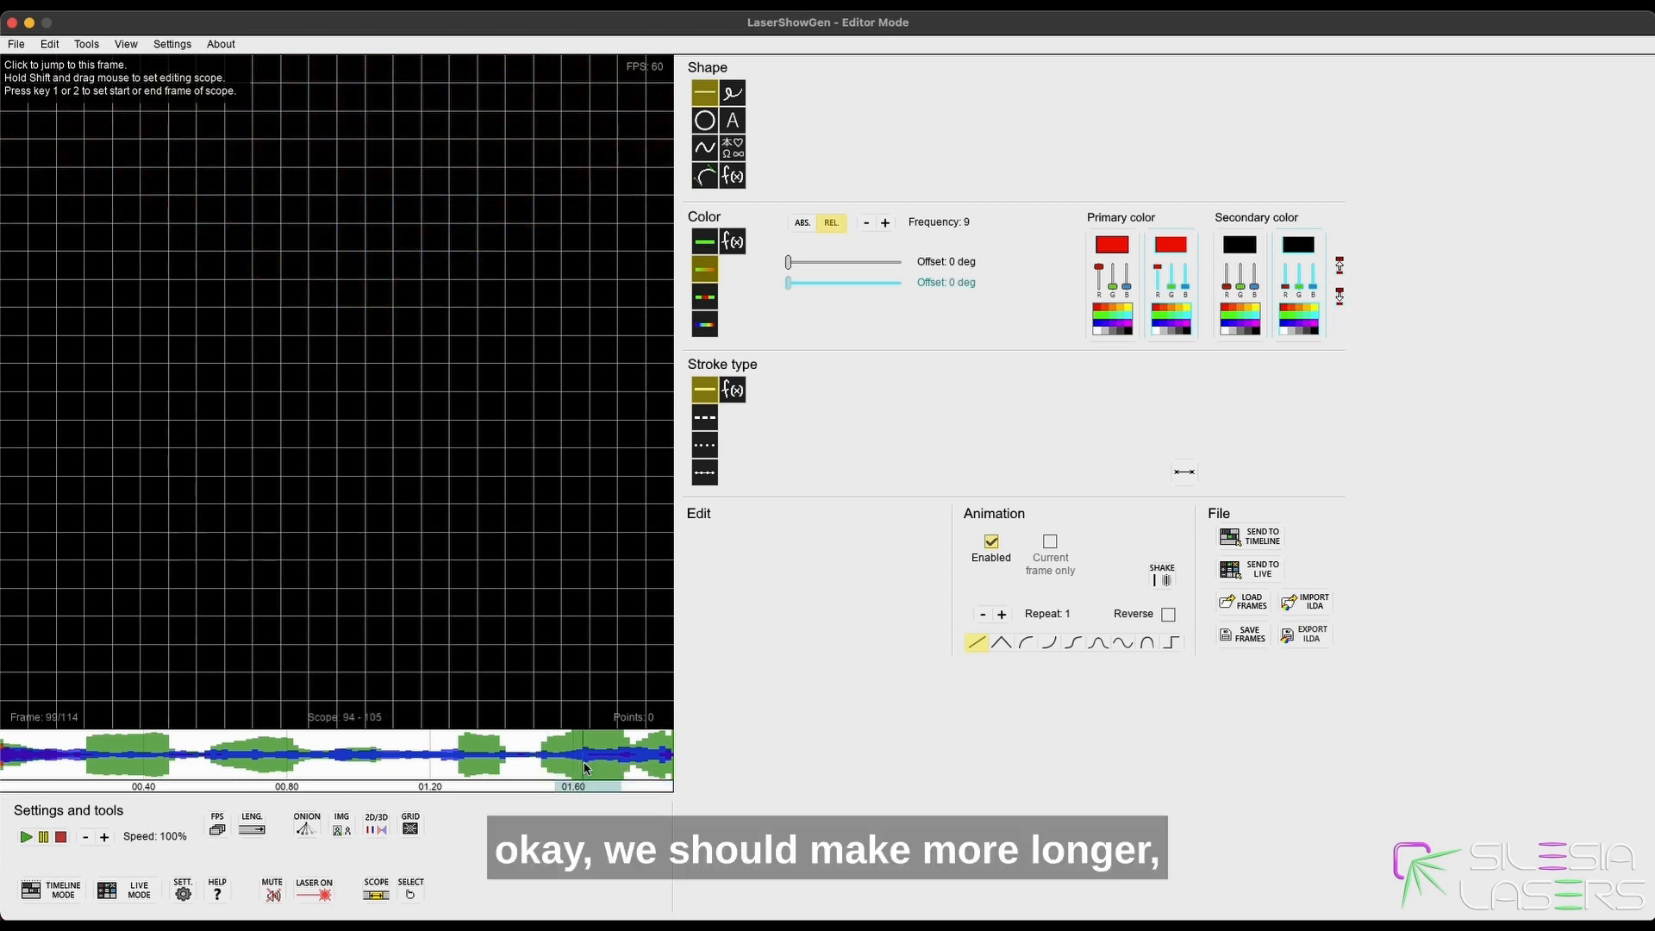
pyautogui.click(1131, 310)
pyautogui.click(1186, 307)
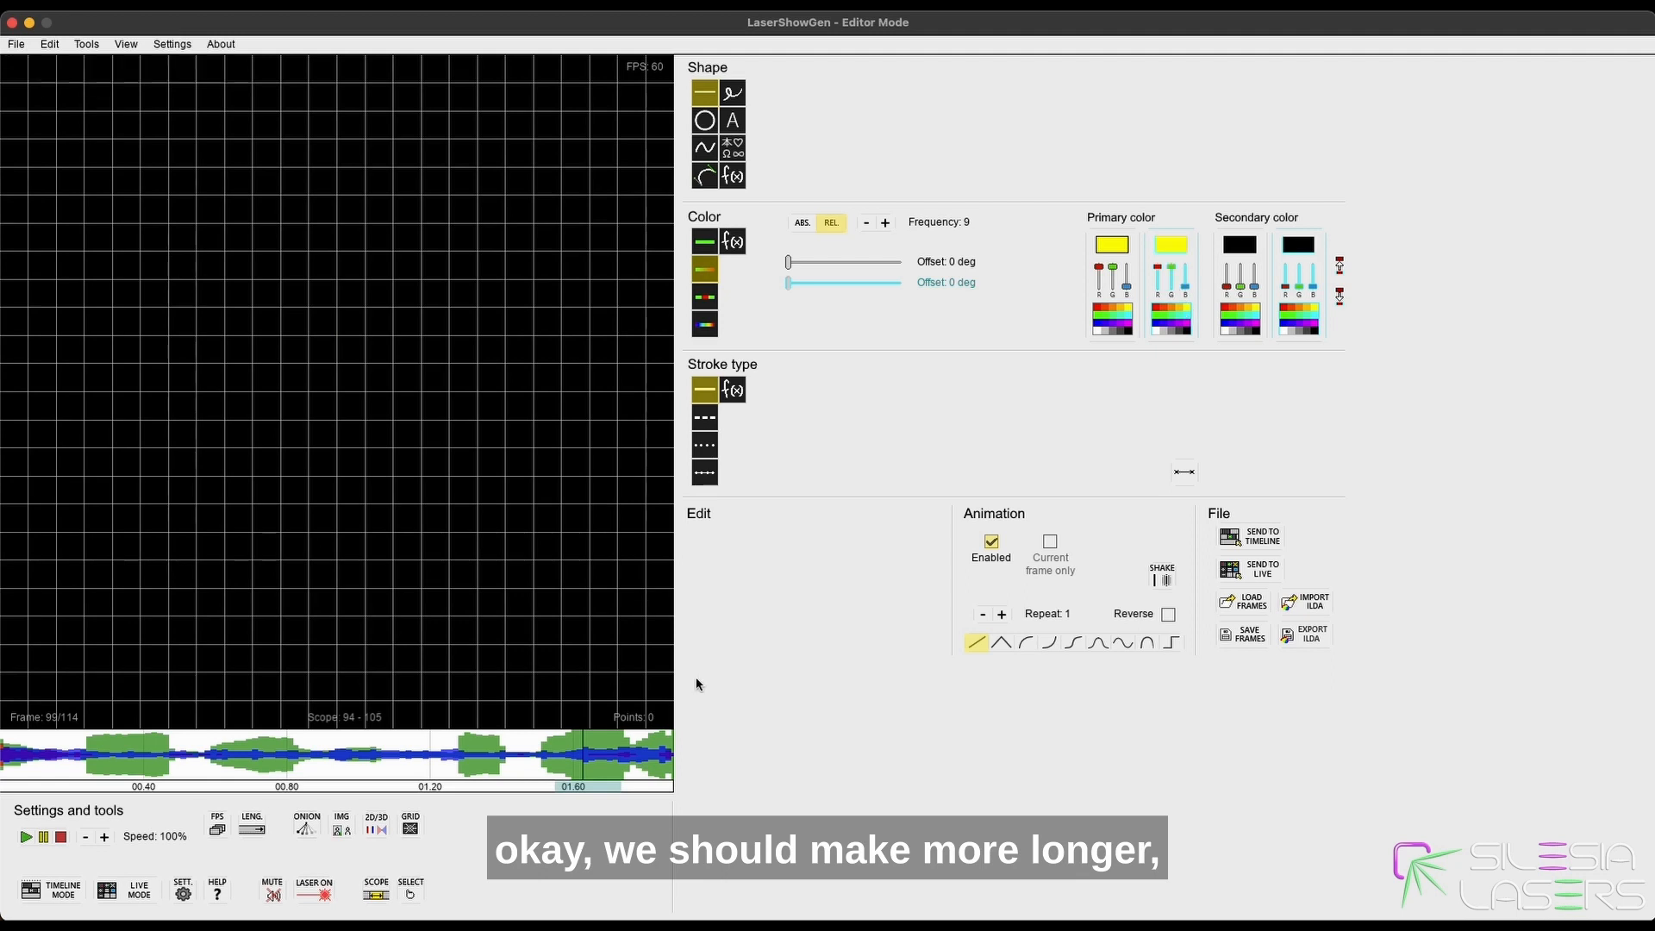
# Try to draw a yellow-and-black gradient line across the upper canvas over frames 94 to 105.
pyautogui.click(534, 767)
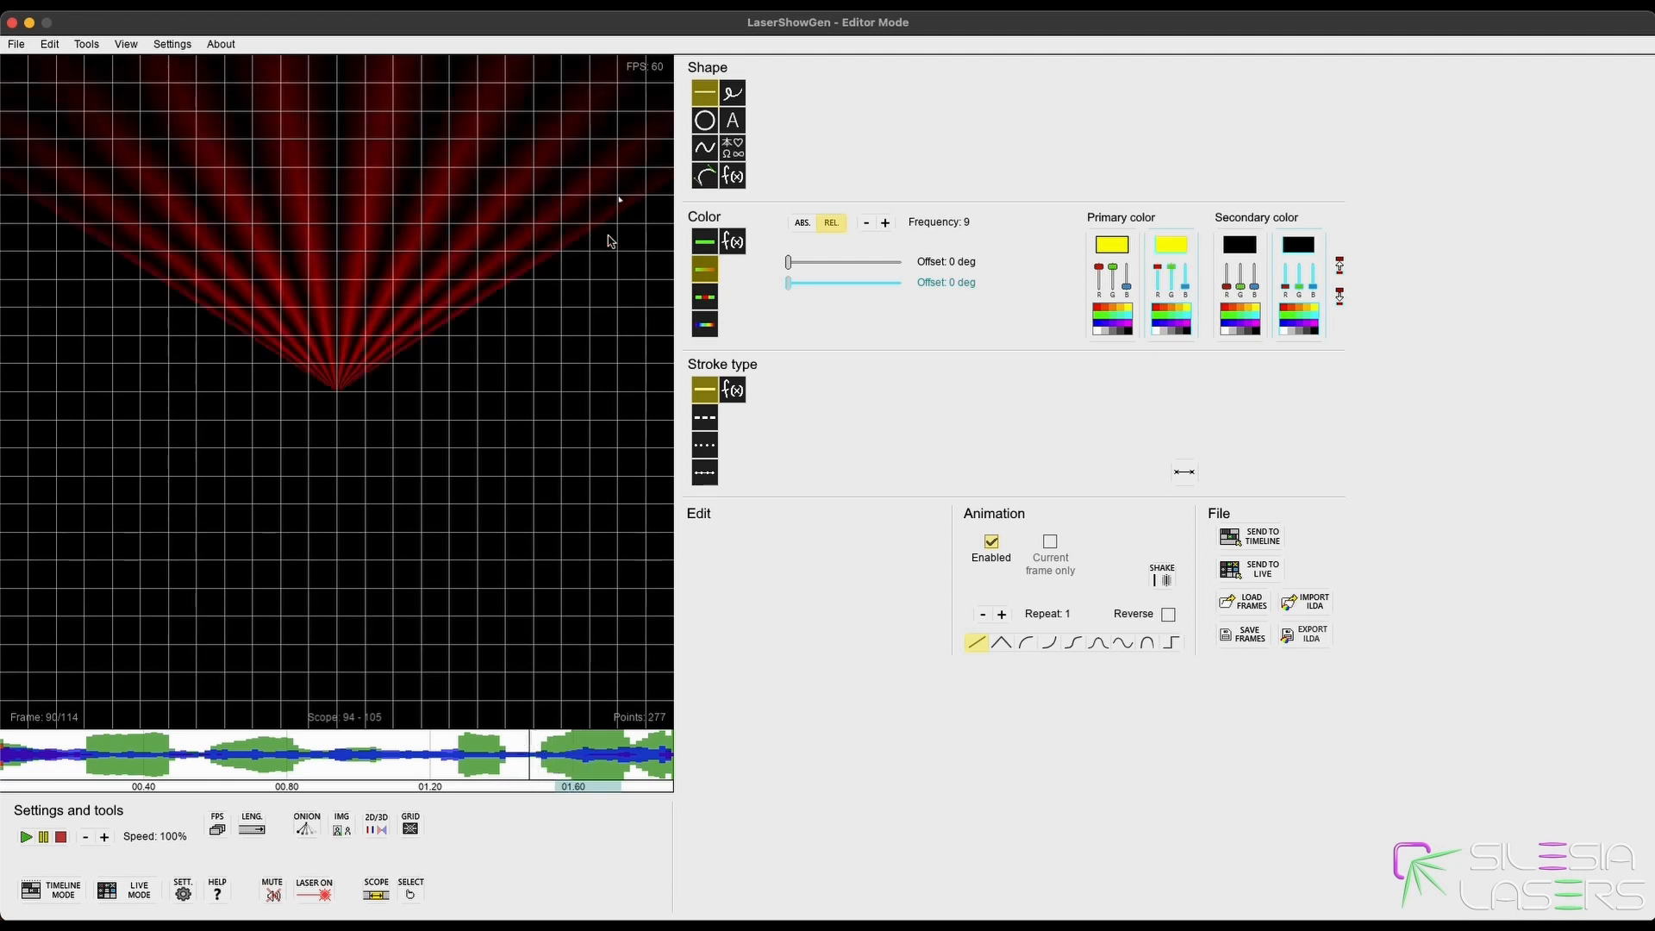
pyautogui.click(550, 767)
pyautogui.click(553, 767)
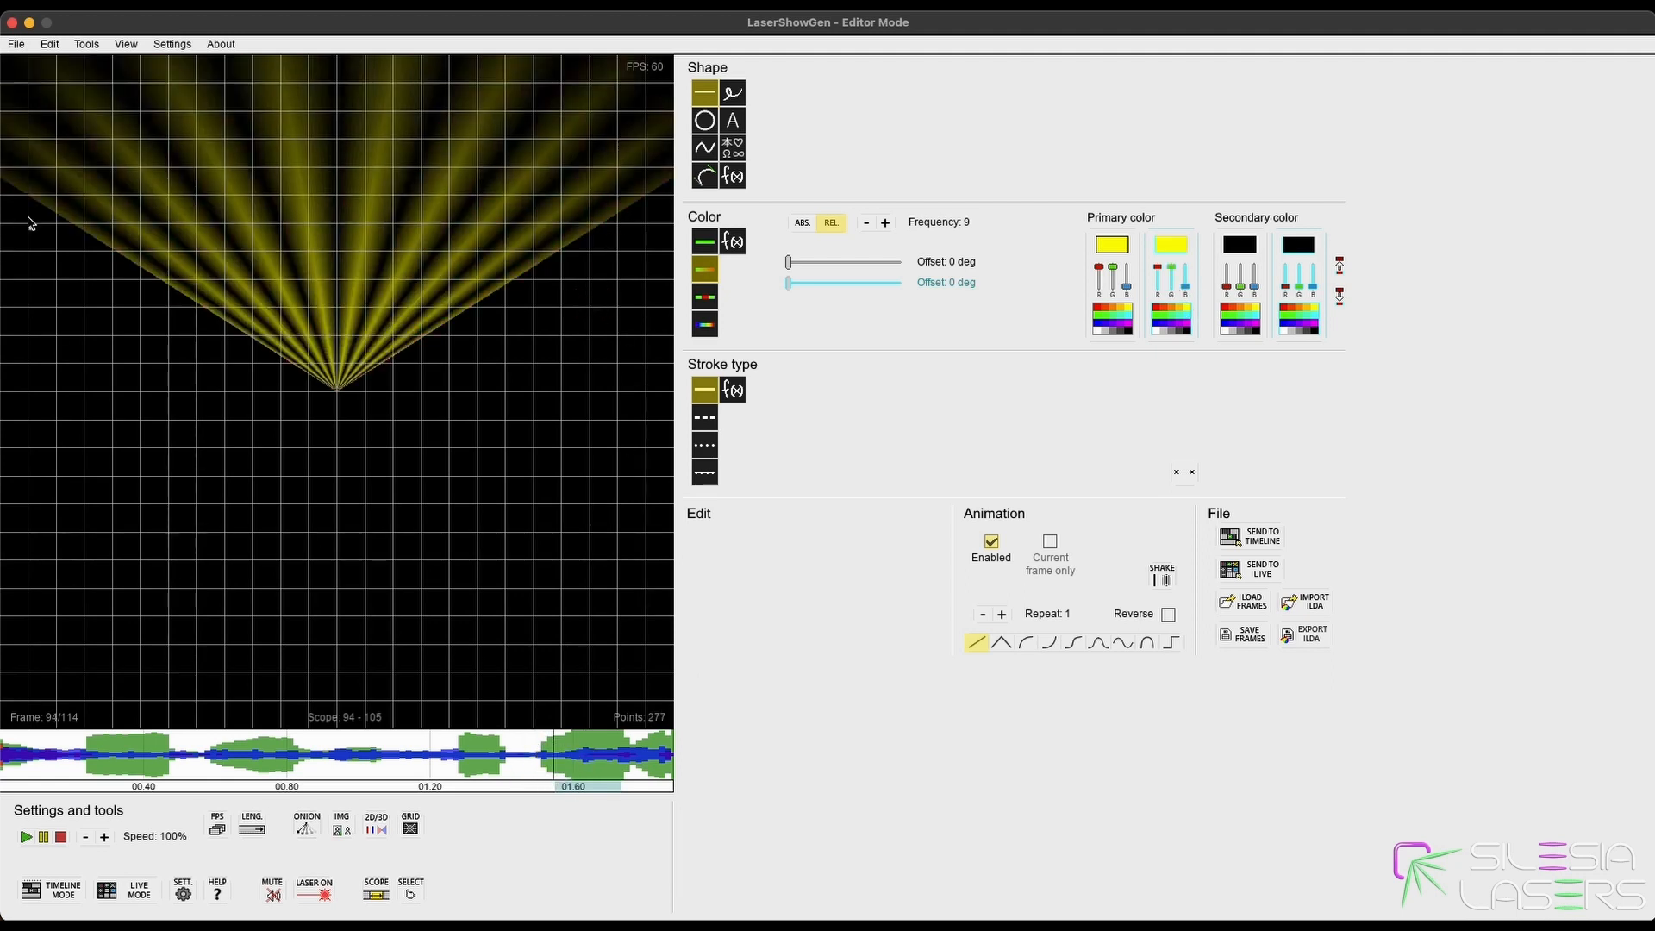
pyautogui.click(633, 210)
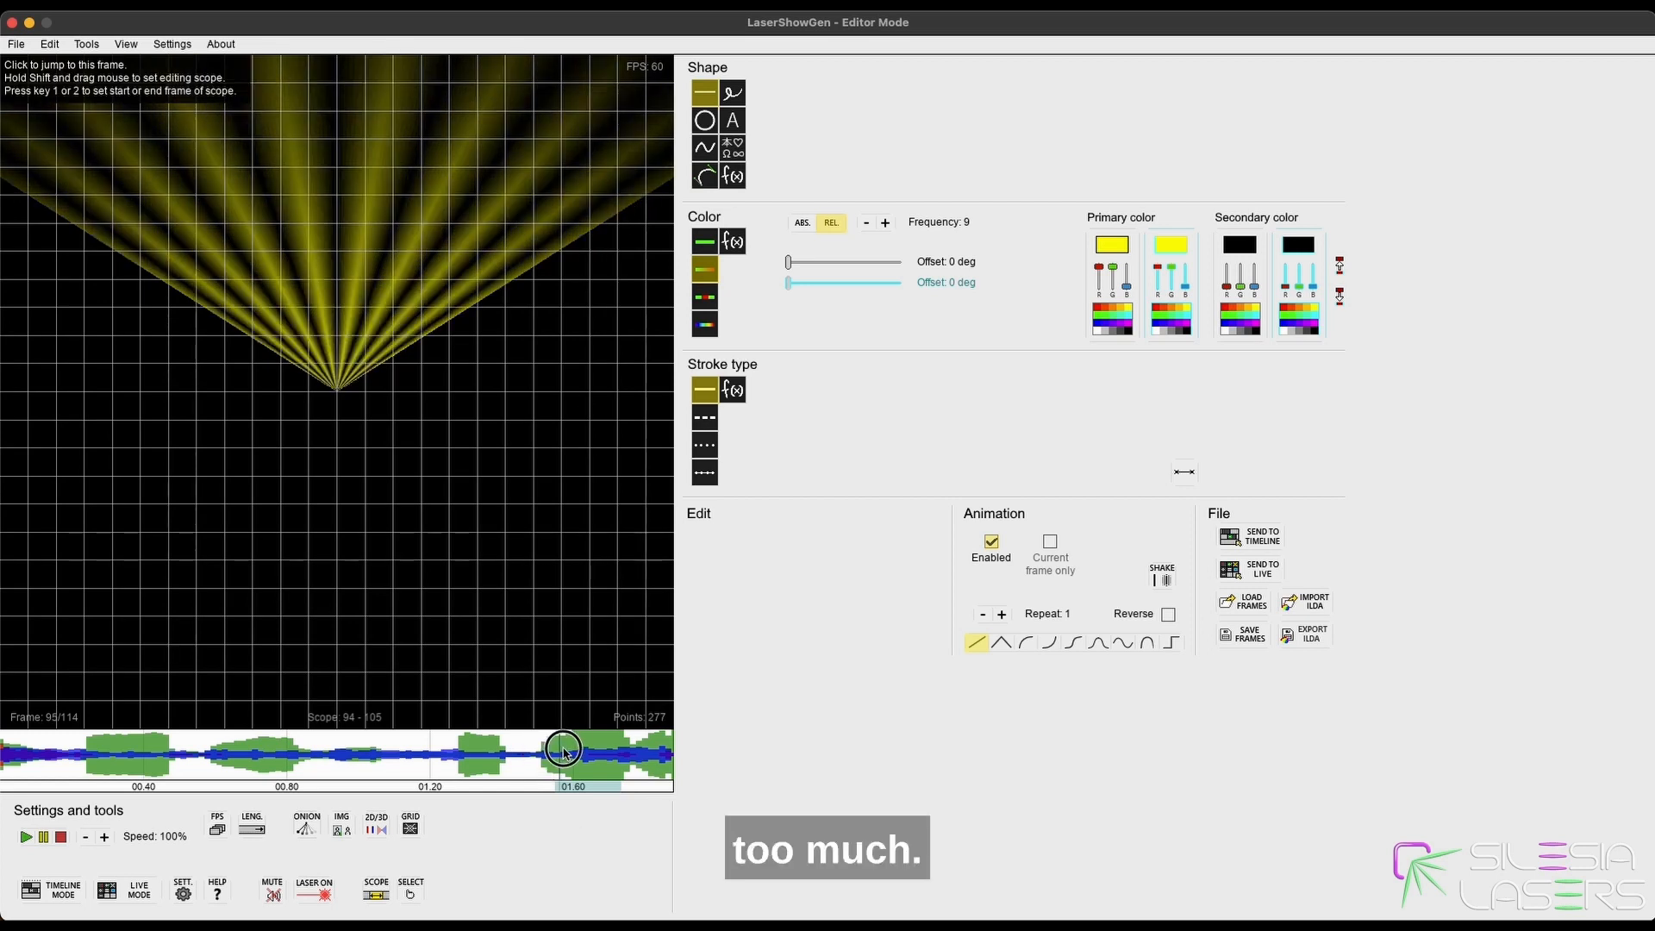
# Step frame by frame around frames 94 to 101 to check which frames contain the yellow and red lines.
pyautogui.click(519, 754)
pyautogui.moveTo(520, 755); pyautogui.dragTo(553, 756)
pyautogui.press('Left')
pyautogui.press('Right')
pyautogui.press('Right')
pyautogui.press('Right')
pyautogui.press('Right')
pyautogui.press('Right')
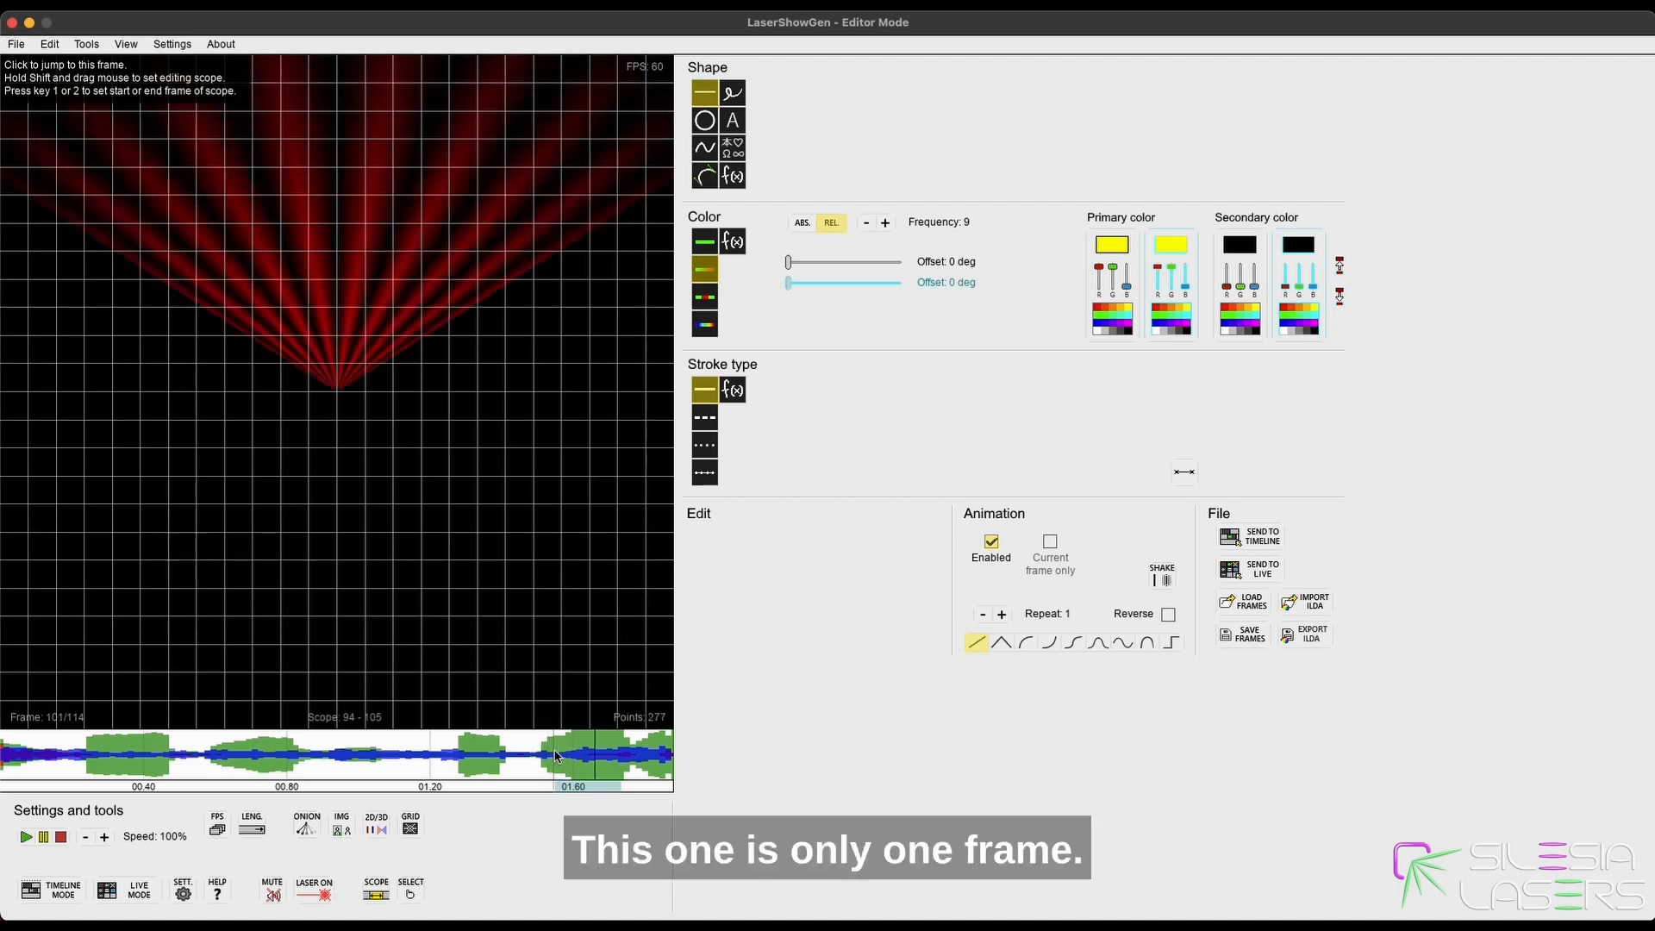
pyautogui.press('Left')
pyautogui.press('Left')
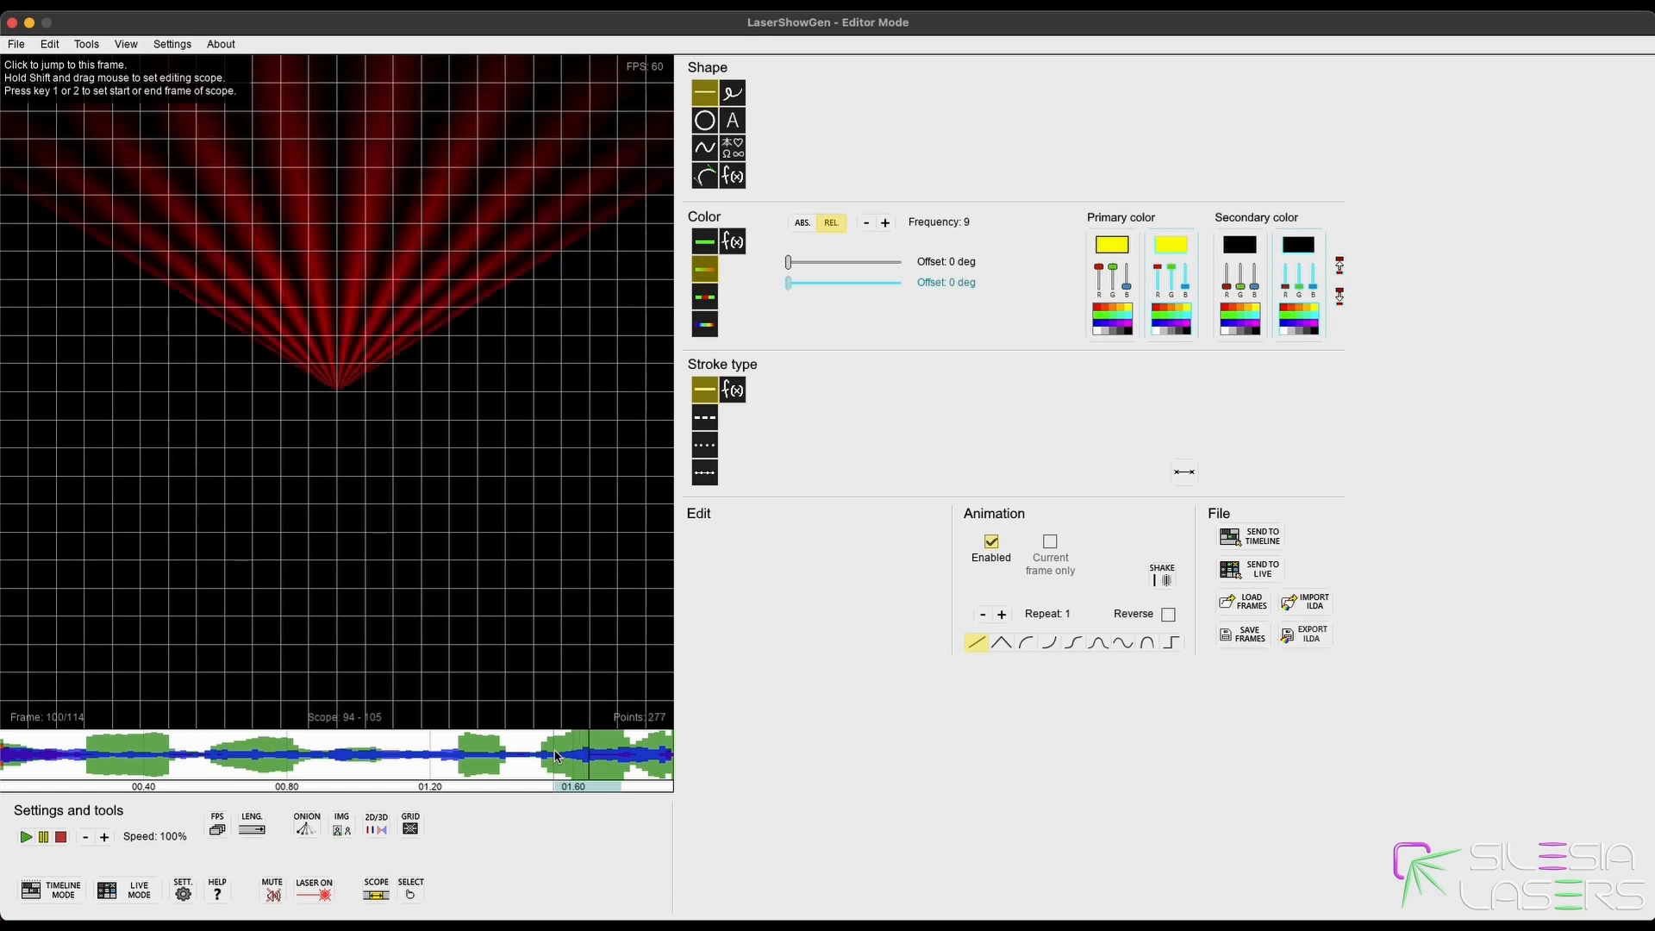
pyautogui.press('Left')
pyautogui.press('Left')
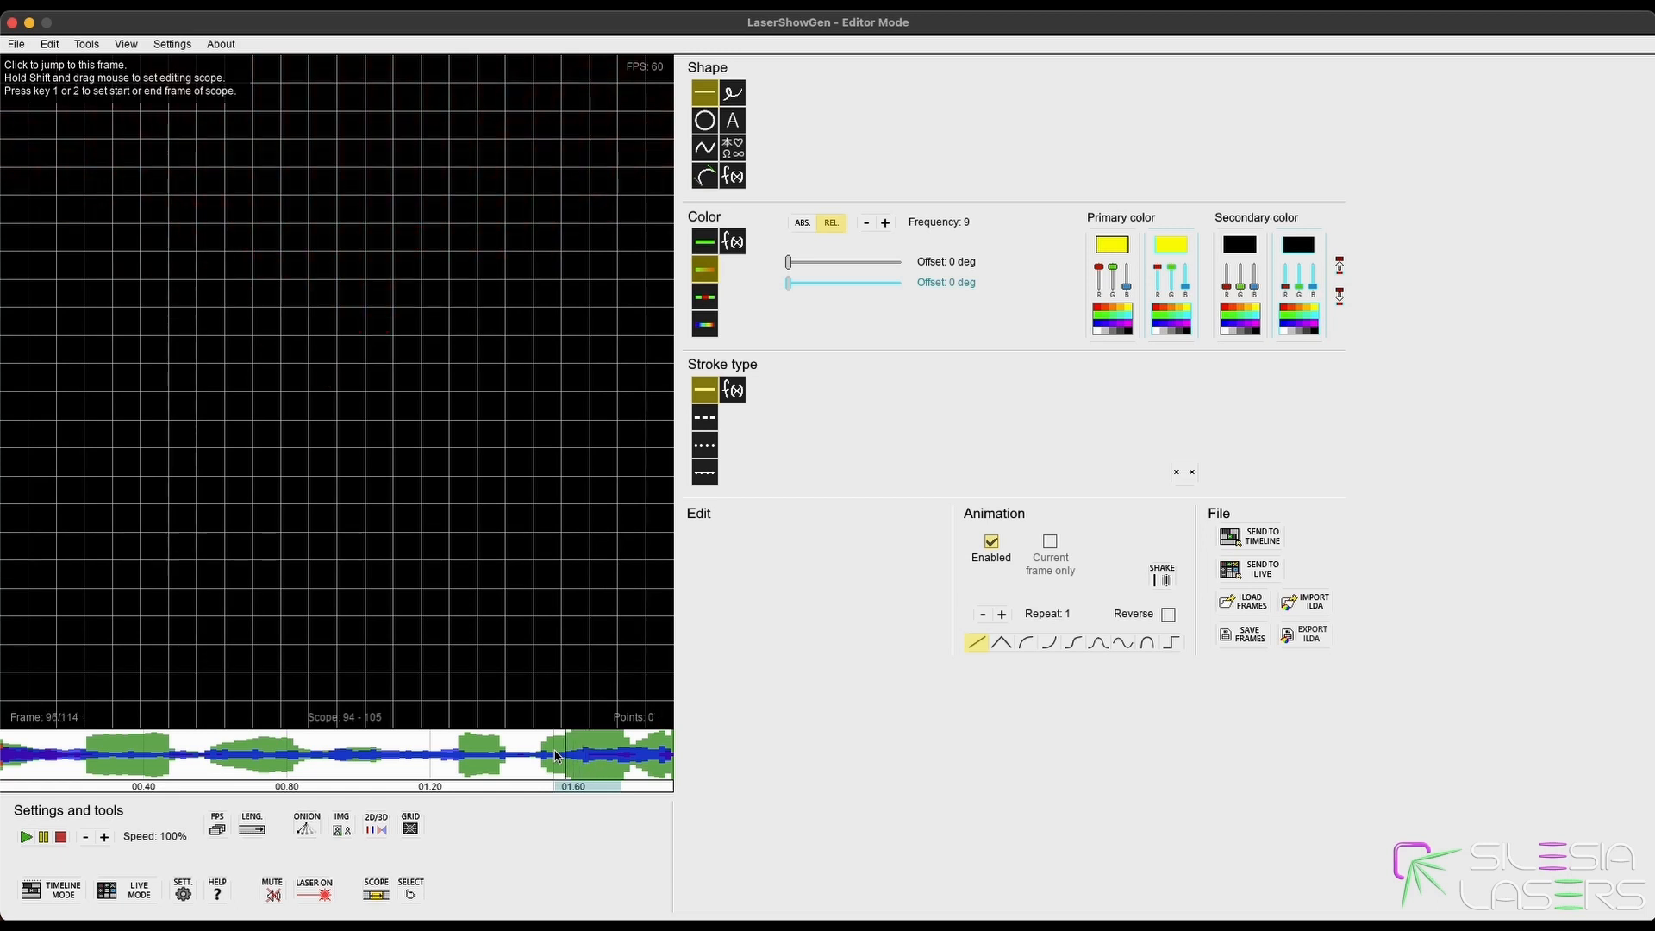
pyautogui.press('Right')
pyautogui.press('Right')
pyautogui.press('Right')
pyautogui.press('Right')
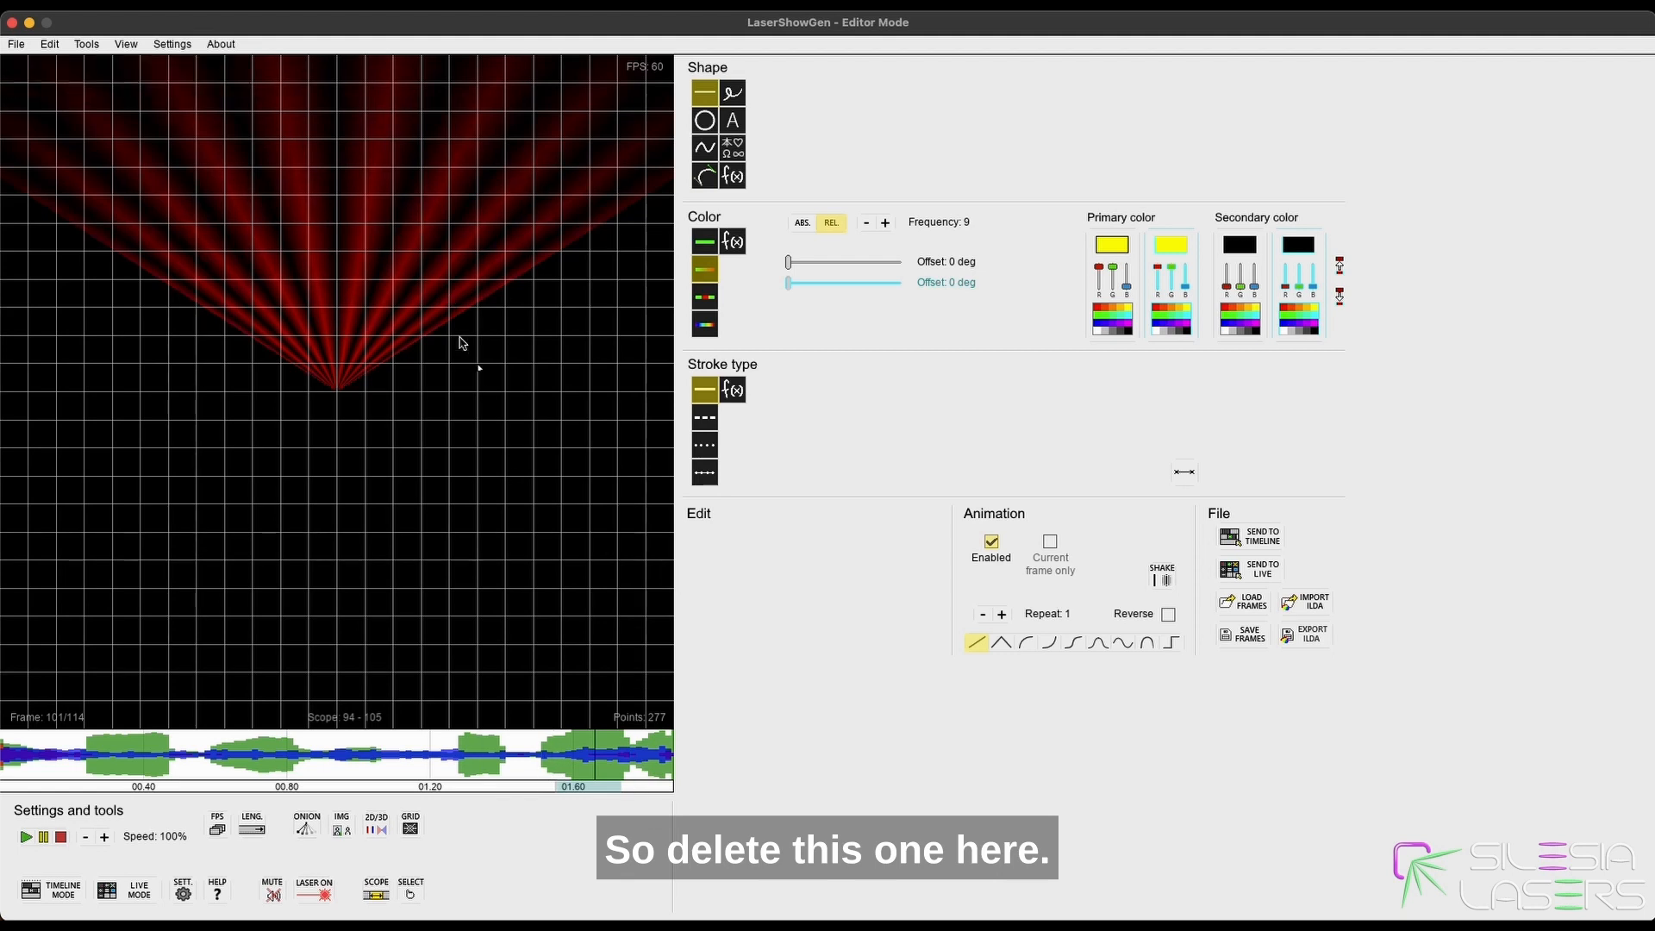
# Delete the red line at frame 101 within the current scope, and set the editing scope to frames 95 to 105.
pyautogui.click(415, 205)
pyautogui.press('Delete')
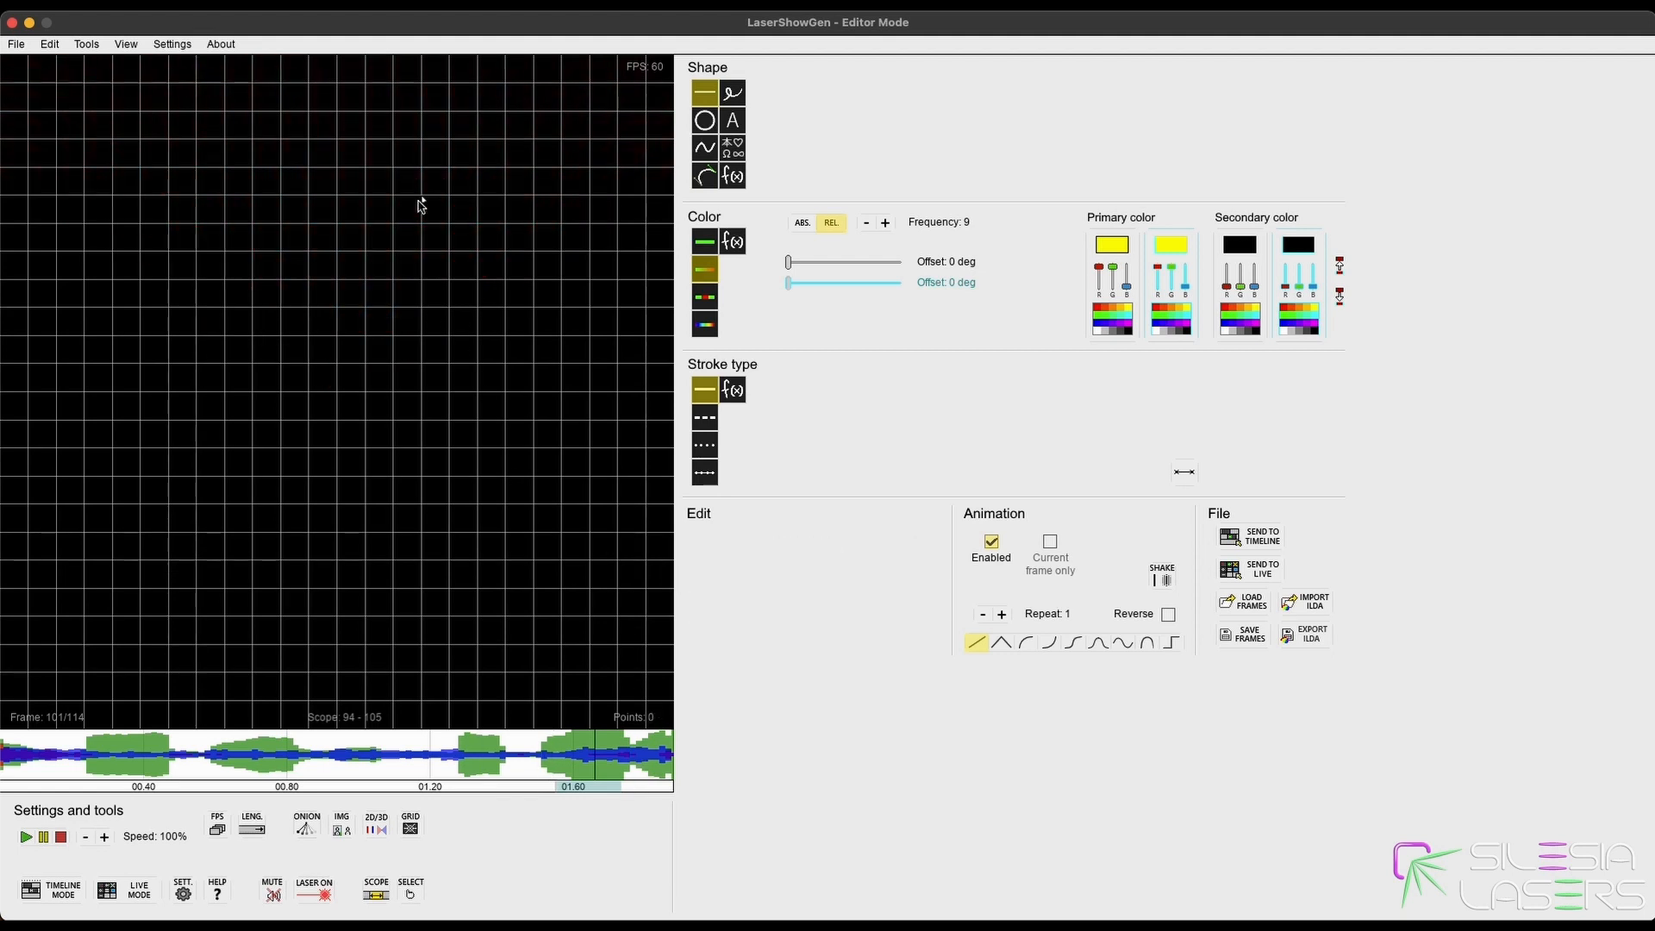
pyautogui.click(555, 766)
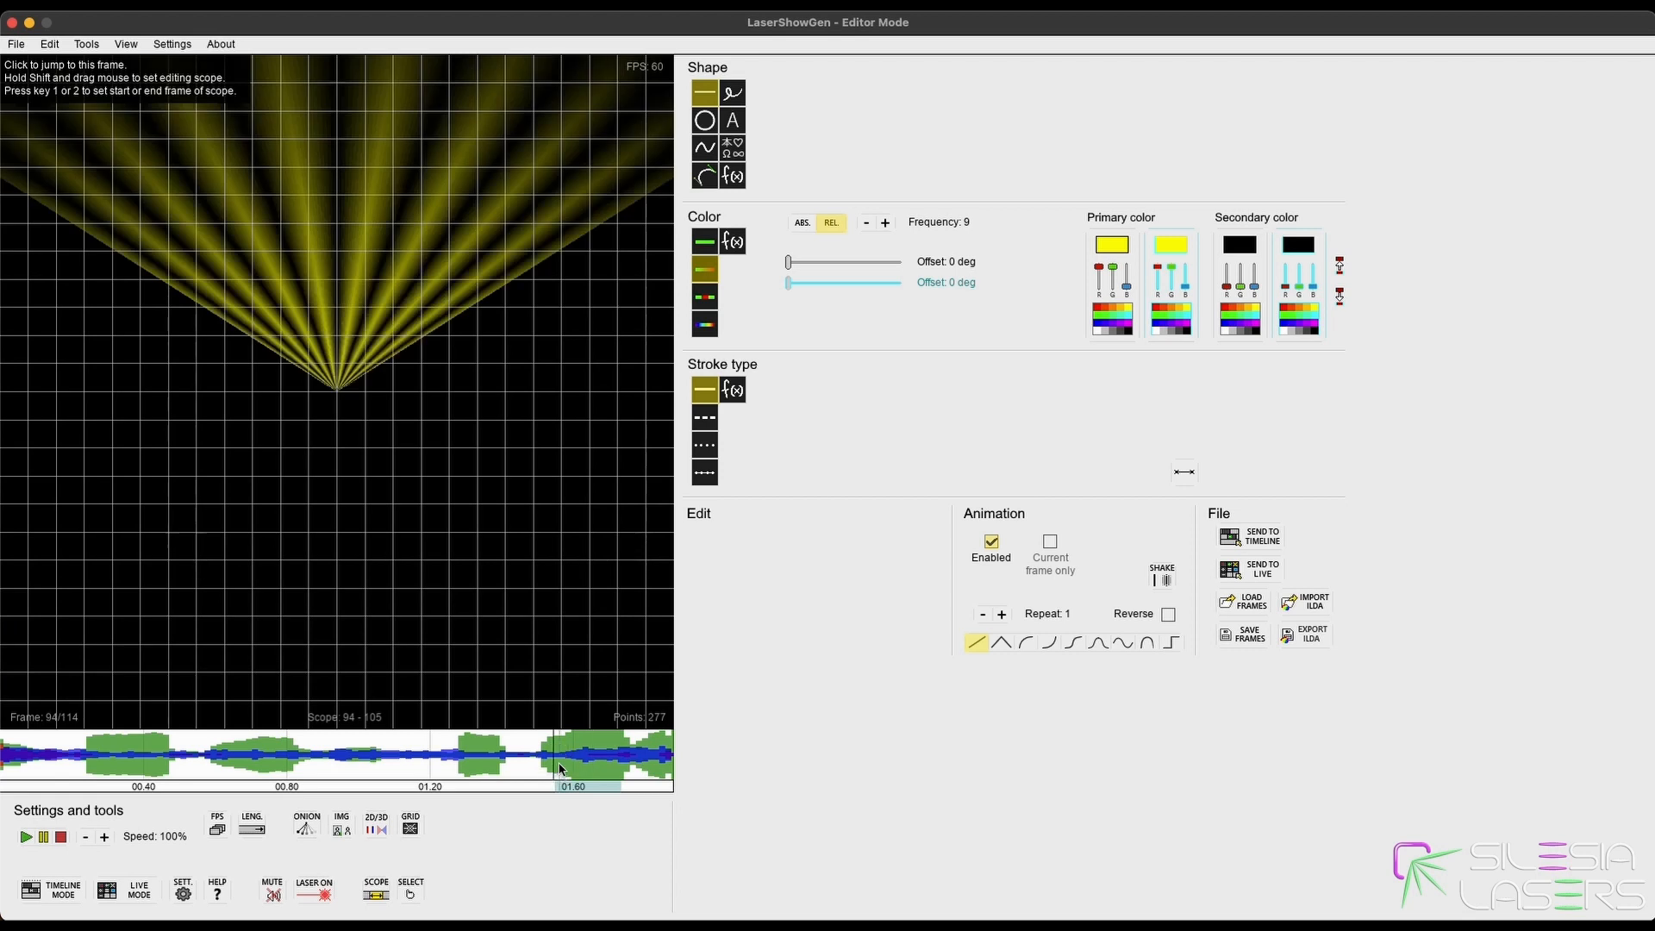
pyautogui.click(559, 768)
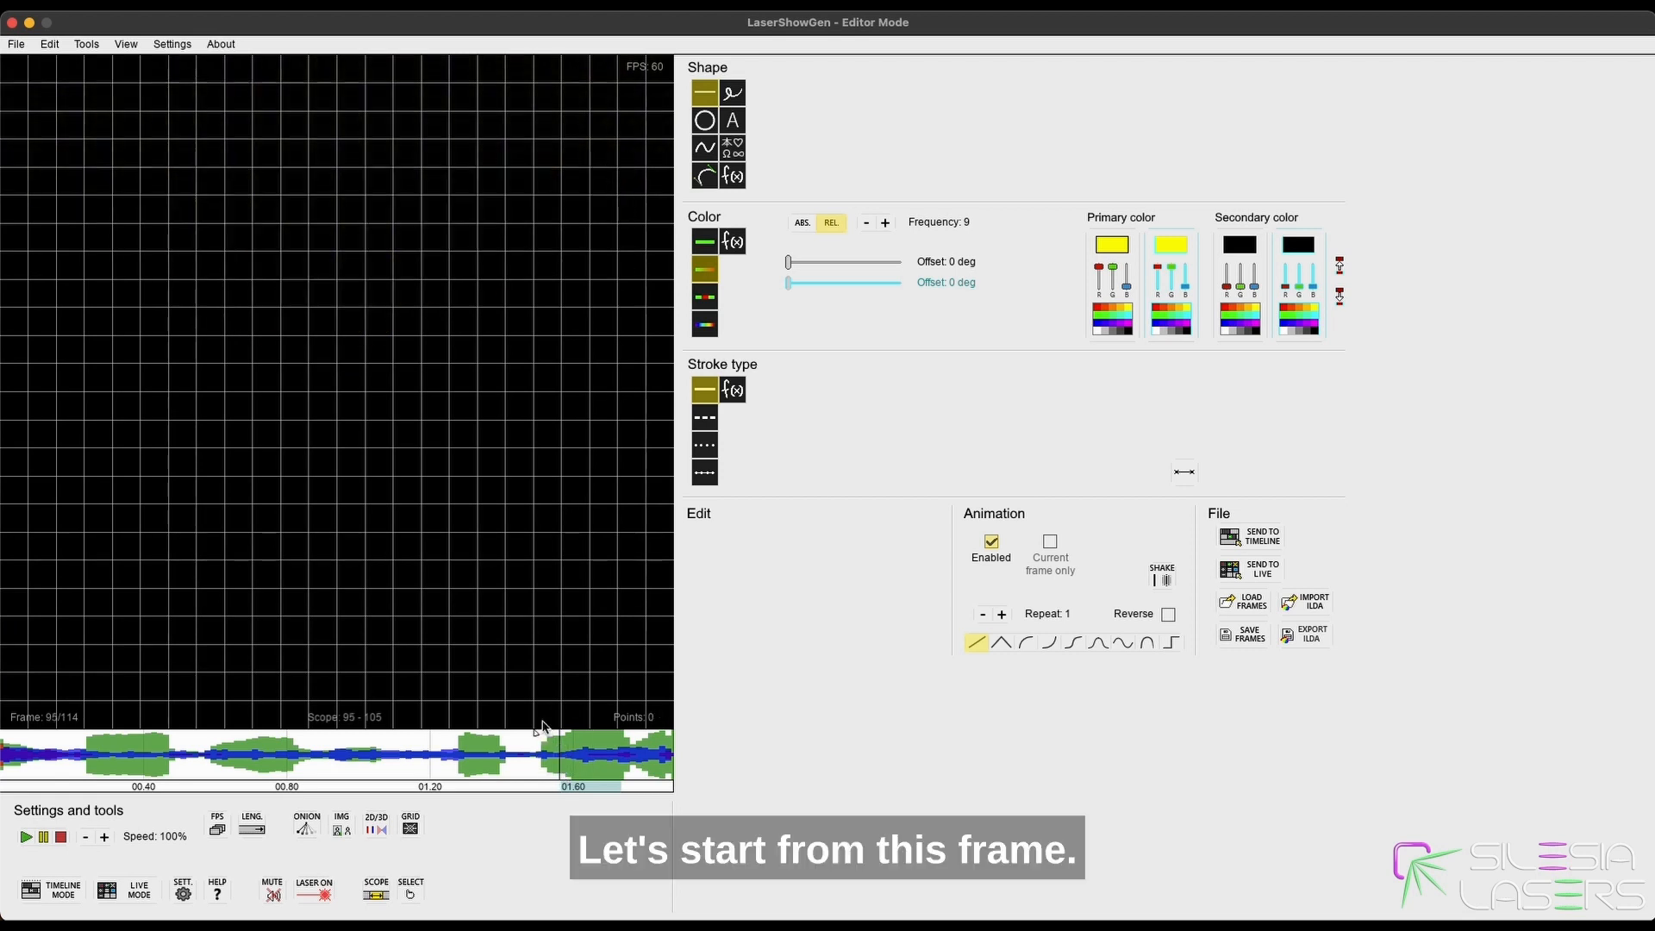
# Draw a yellow-and-black gradient line over frames 95 to 105, aligned with the line at frame 91, and reset the scope to all frames.
pyautogui.click(535, 757)
pyautogui.click(606, 204)
pyautogui.click(621, 278)
pyautogui.moveTo(644, 199); pyautogui.dragTo(29, 200)
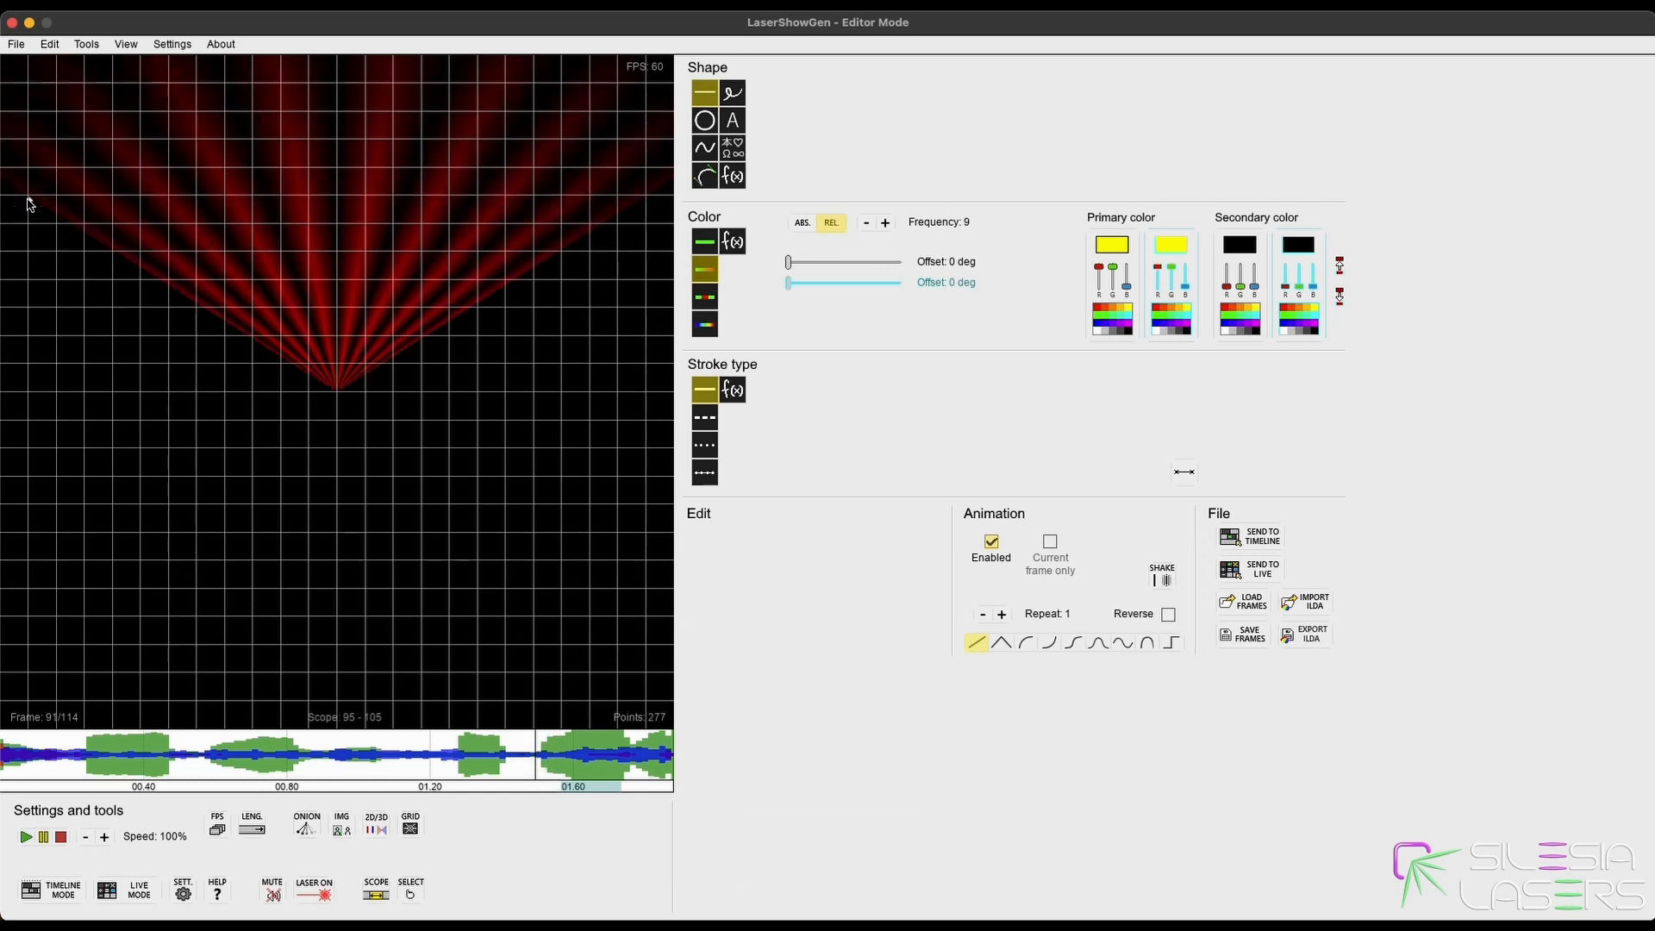
pyautogui.moveTo(477, 753); pyautogui.dragTo(523, 762)
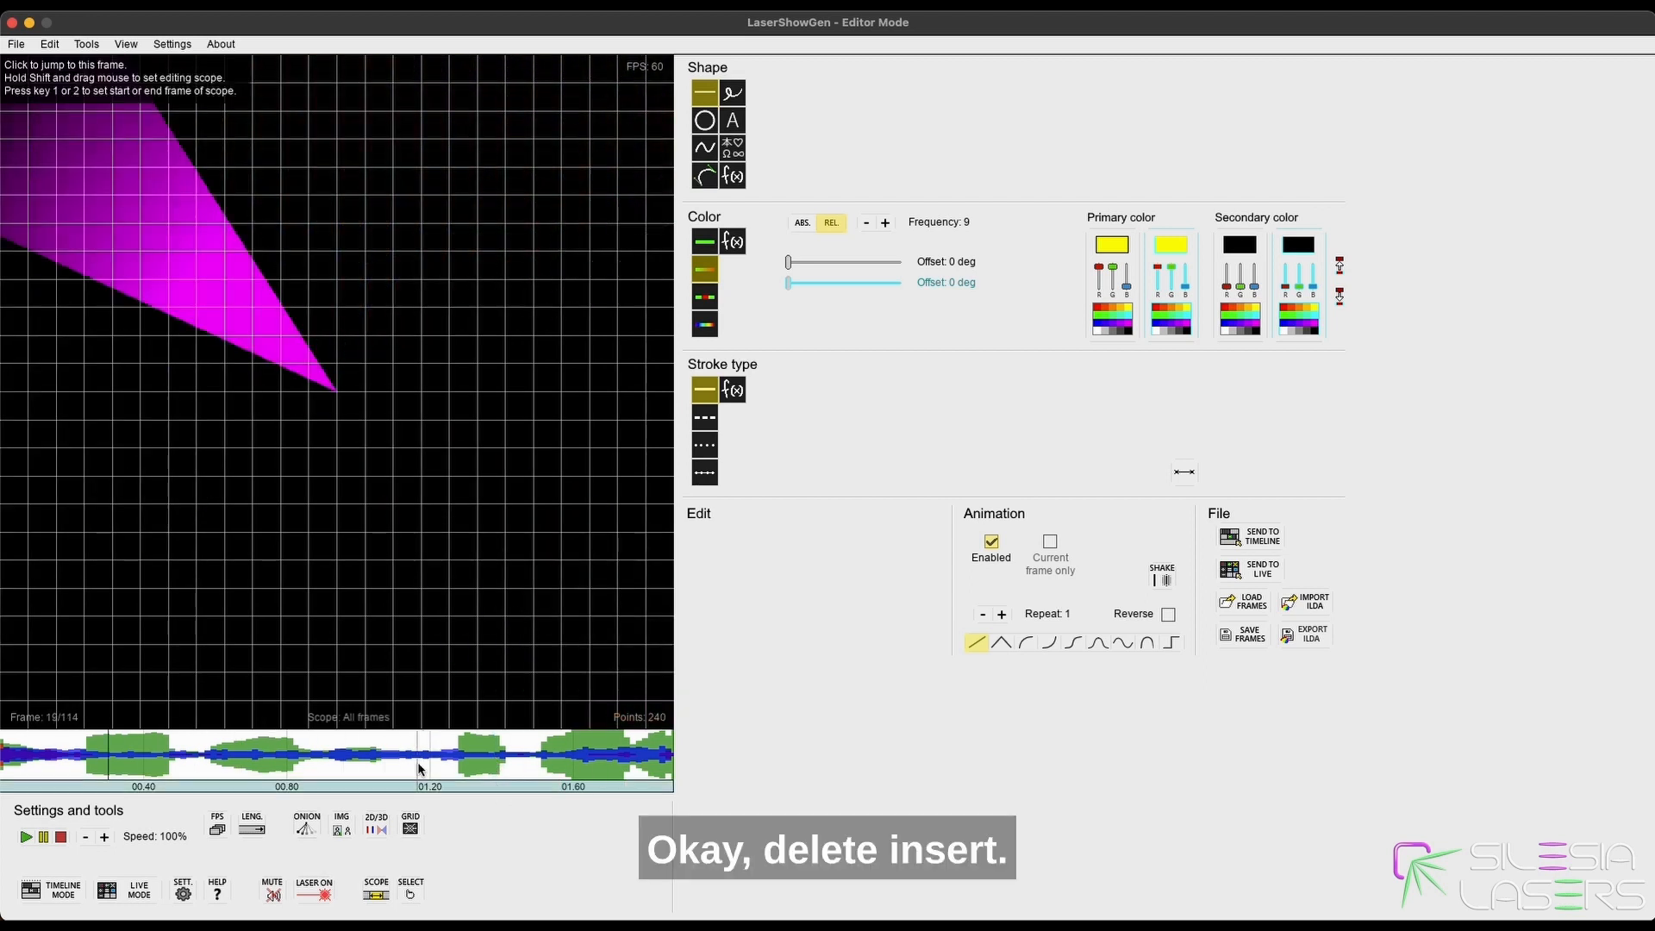
# Return to timeline mode and replace the selected clip on Layer 1 with the updated animation.
pyautogui.click(70, 891)
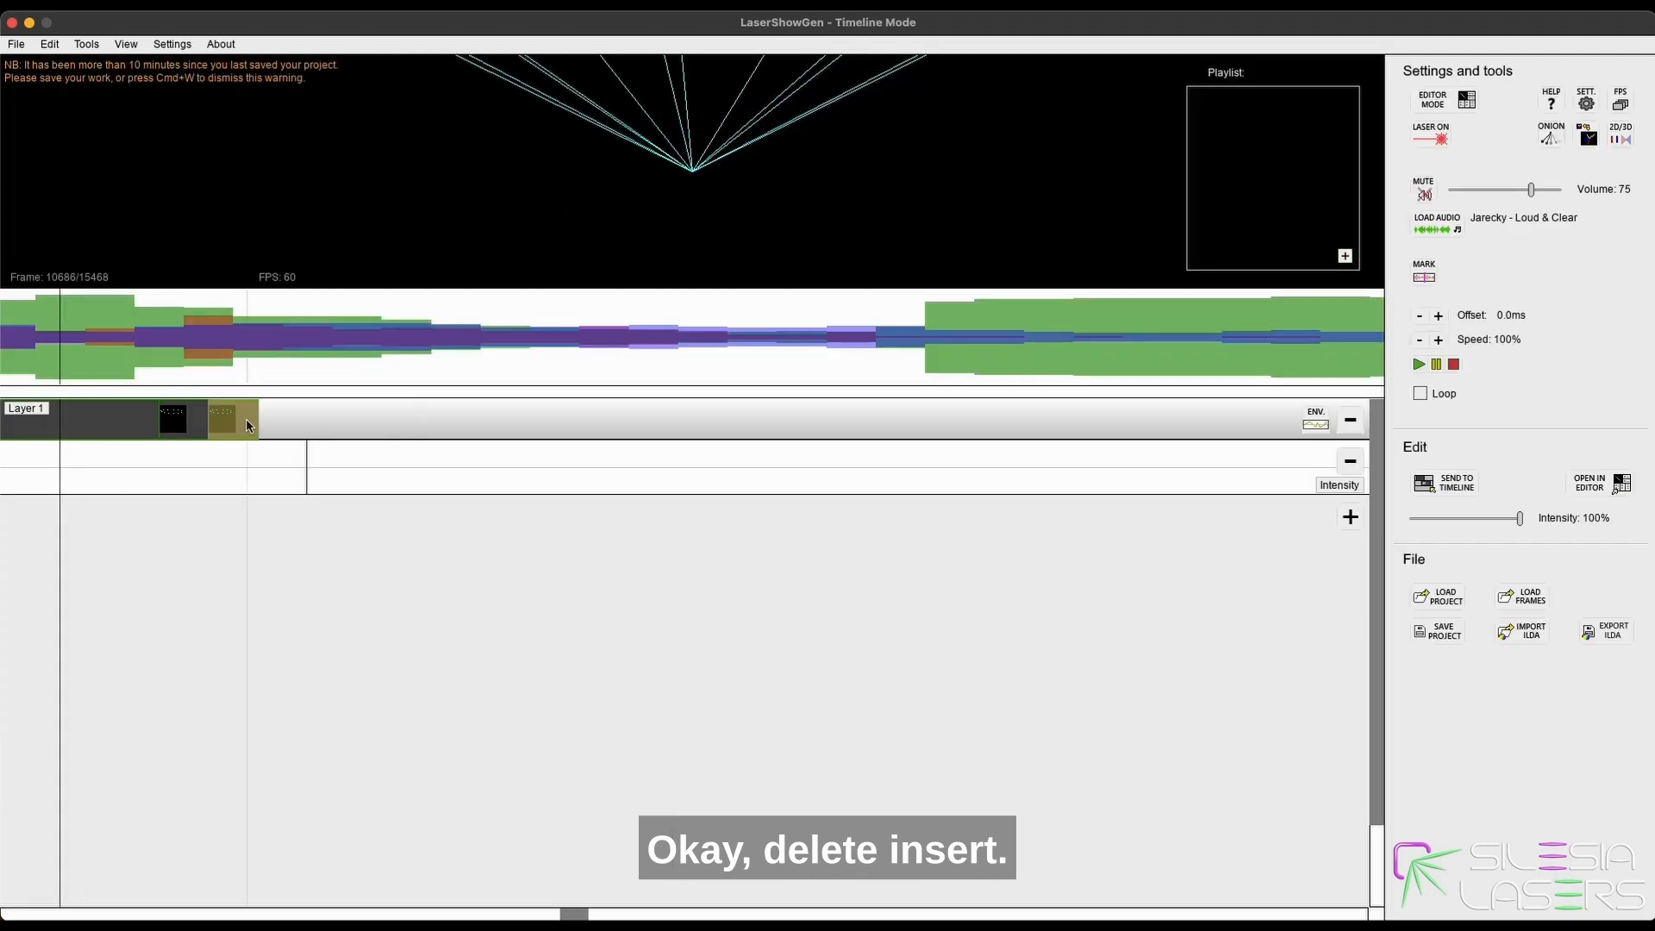
pyautogui.press('Delete')
pyautogui.press('i')
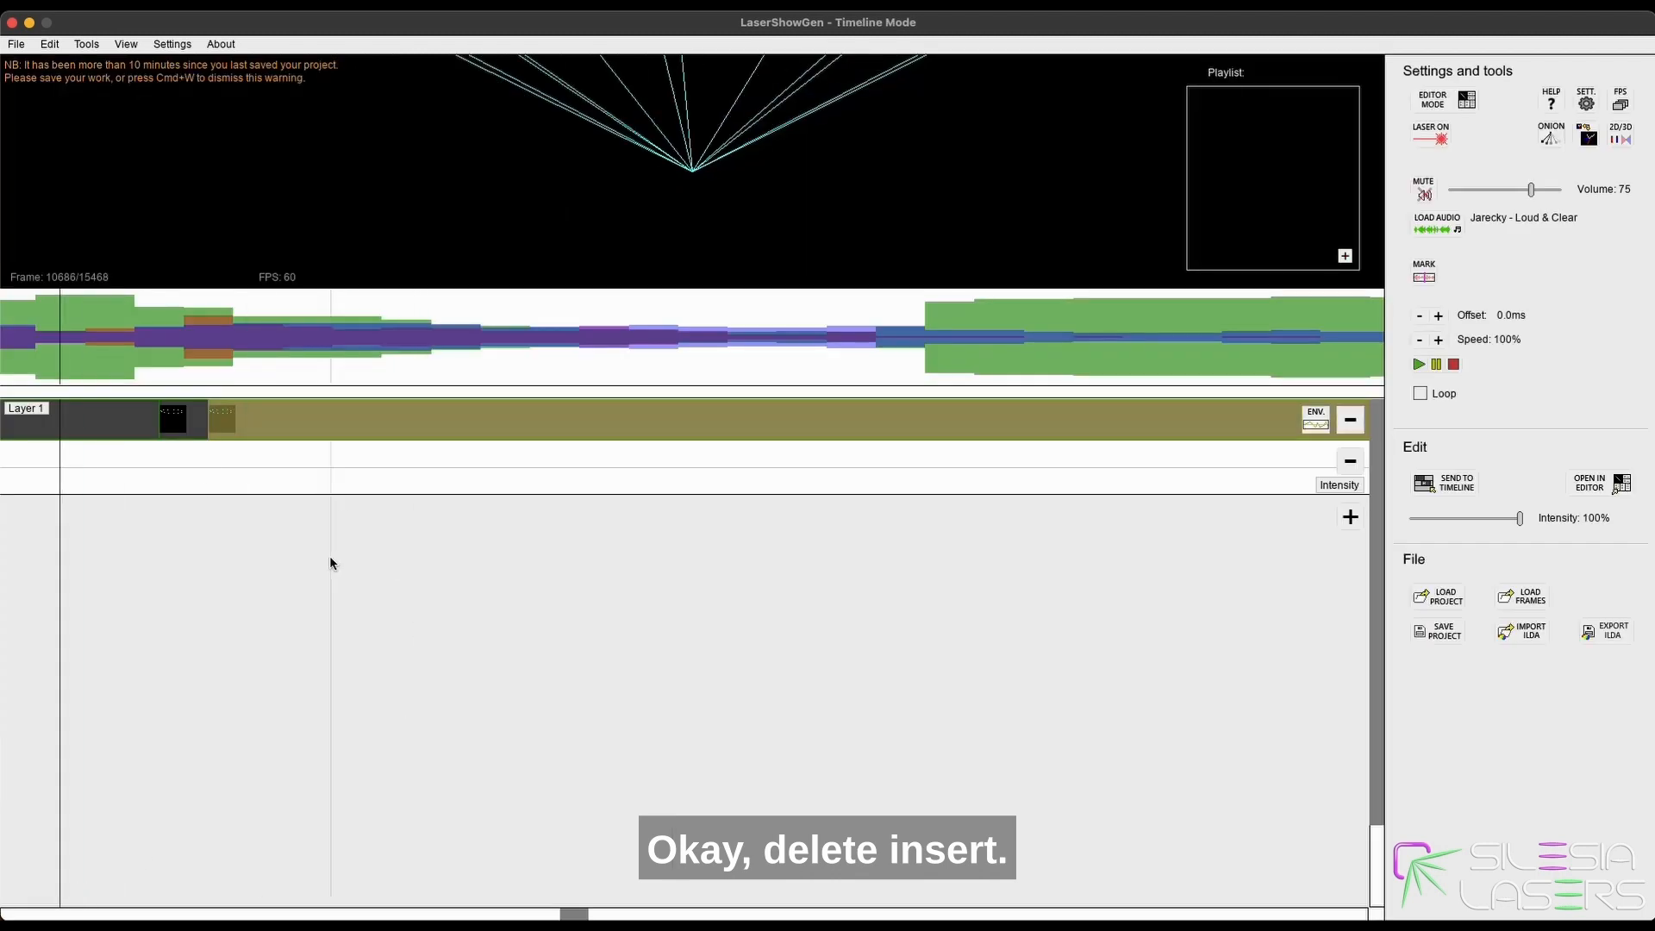
# Play the timeline from just before 03:00 to check the transition into the next section of the track.
pyautogui.scroll(-3, 312, 587)
pyautogui.scroll(-2, 312, 587)
pyautogui.click(434, 326)
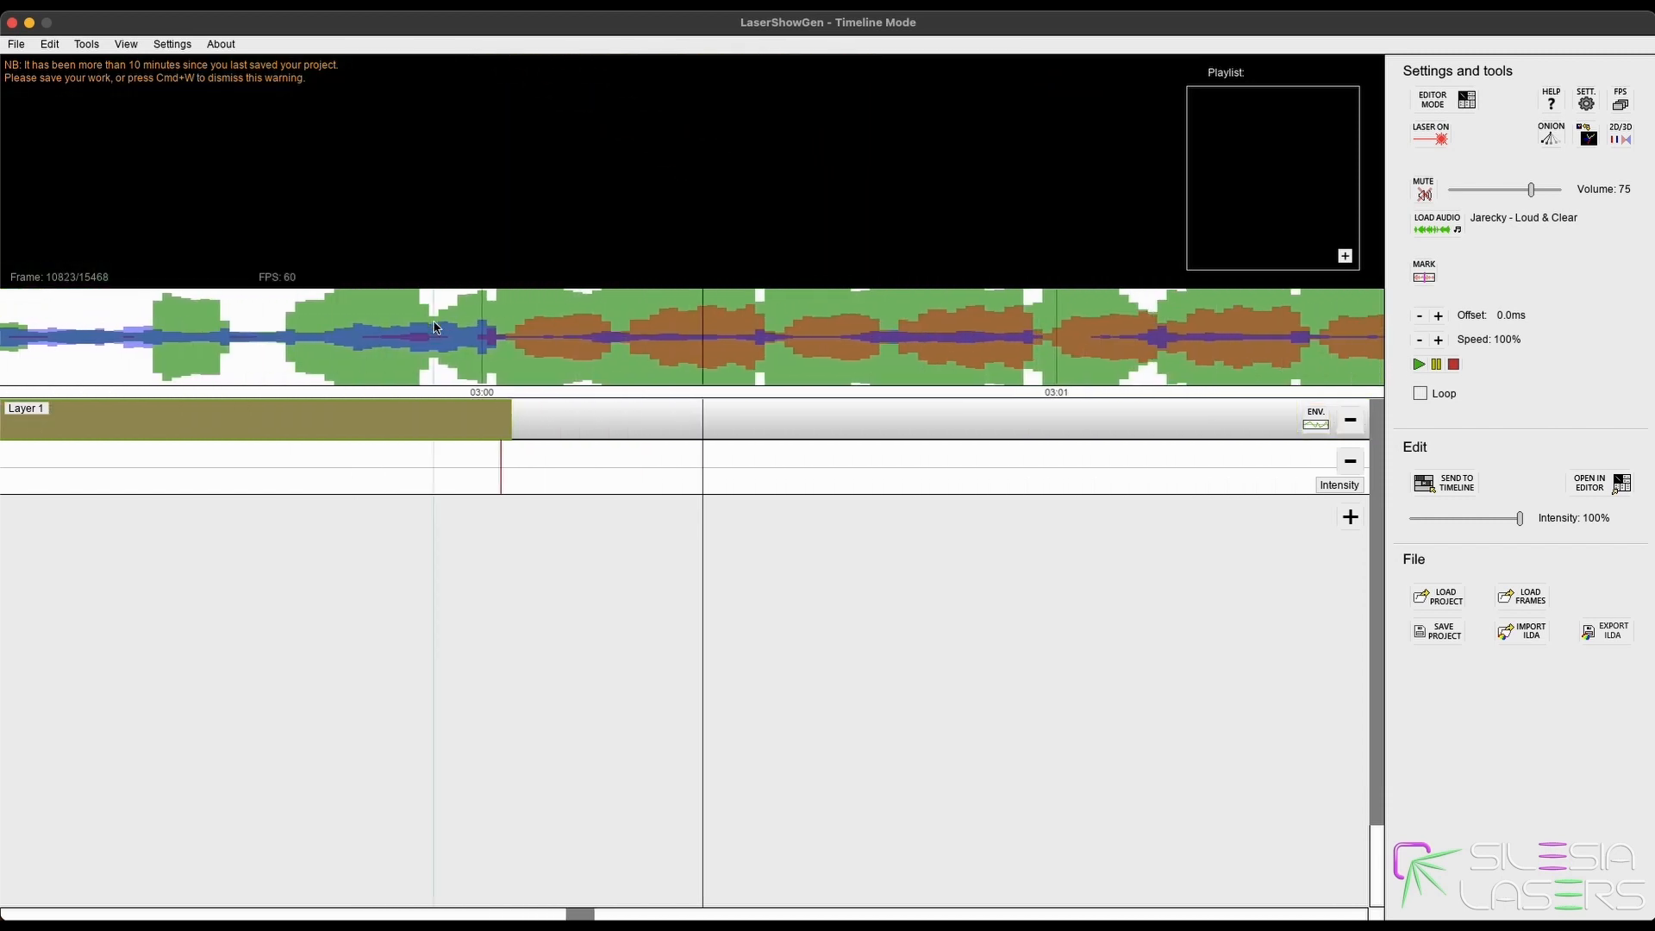
pyautogui.press('space')
pyautogui.scroll(-3, 340, 481)
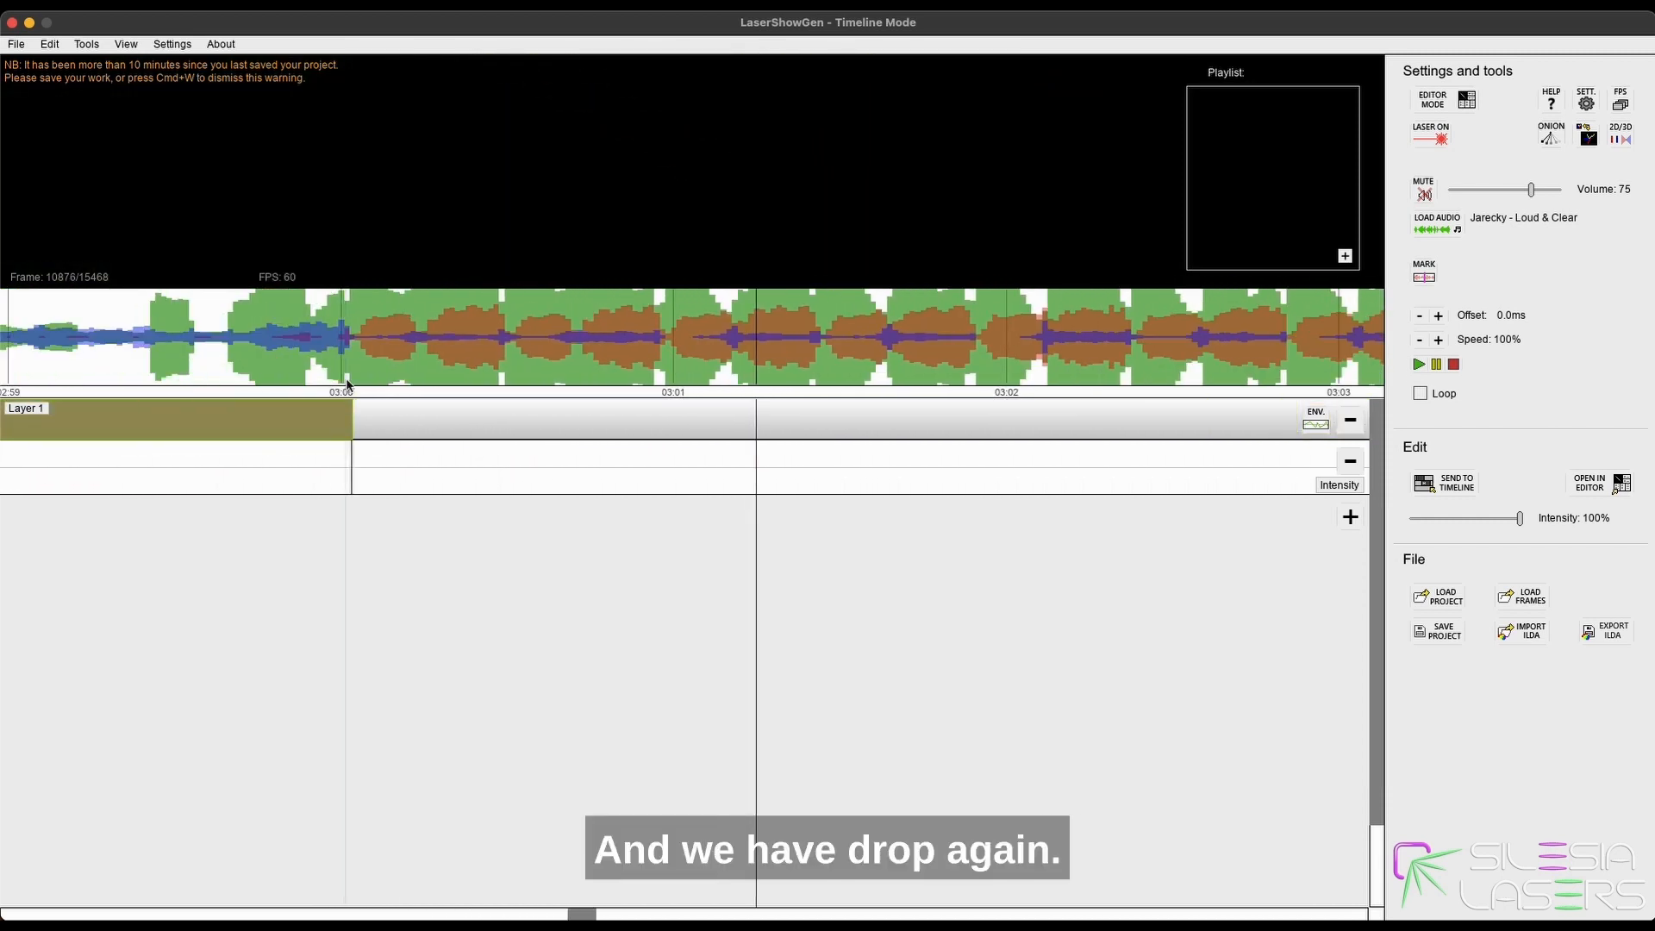
# Shorten the last clip on Layer 1 so that it ends just after 03:00, where the drop begins.
pyautogui.click(342, 373)
pyautogui.scroll(3, 345, 351)
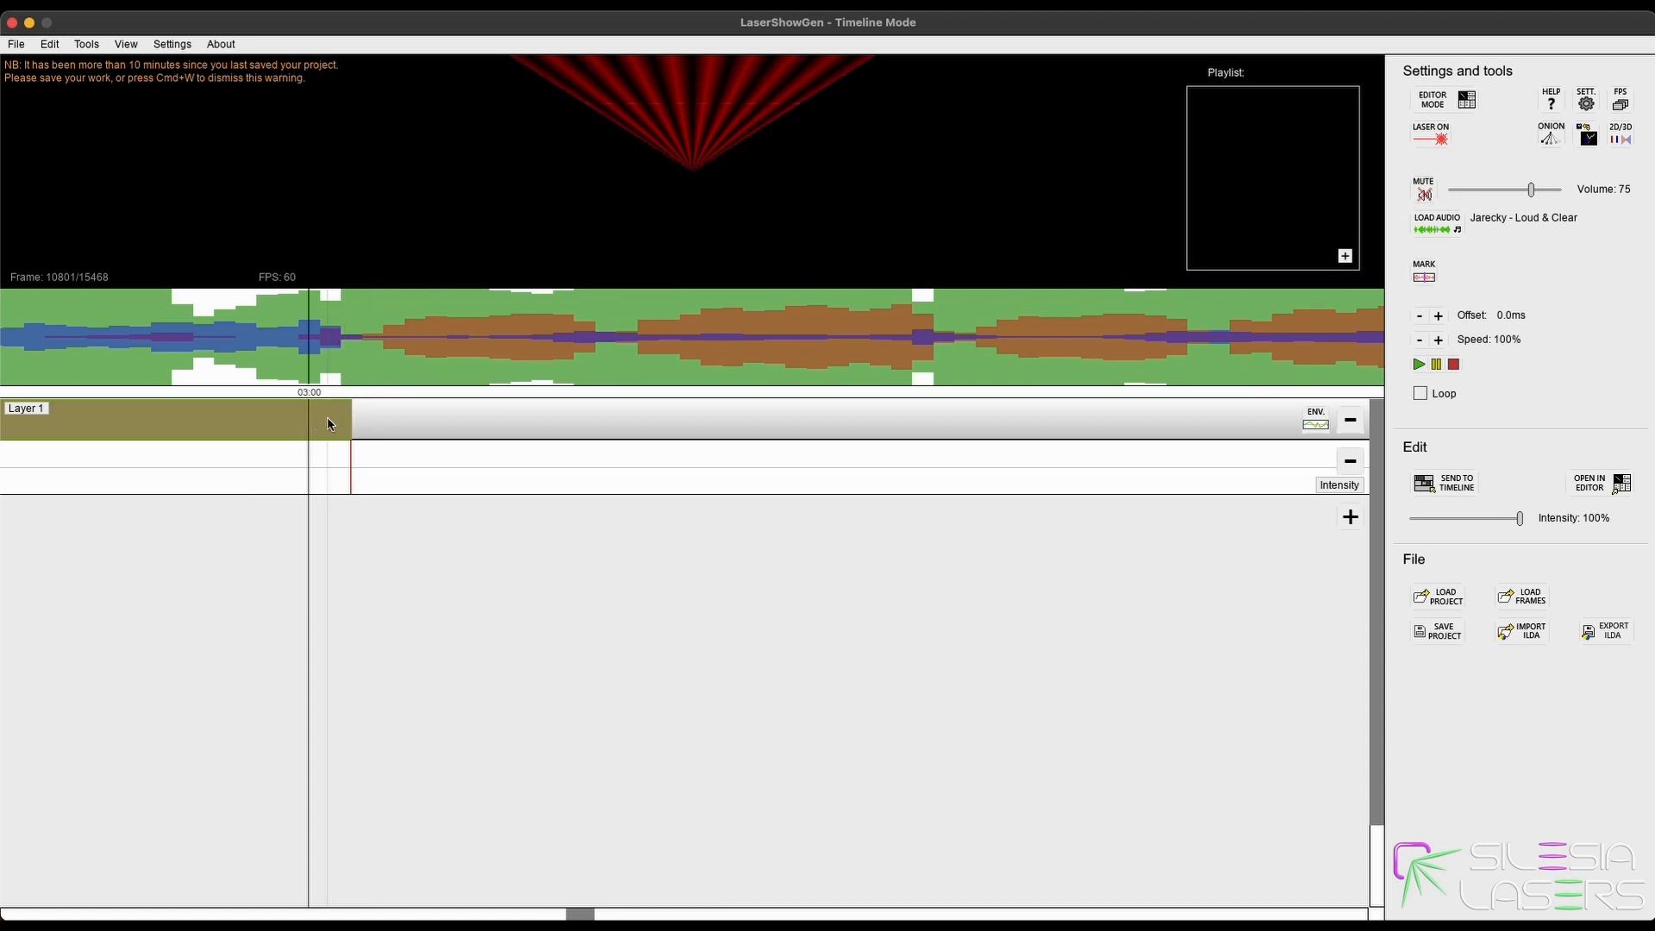
pyautogui.moveTo(352, 417); pyautogui.dragTo(330, 410)
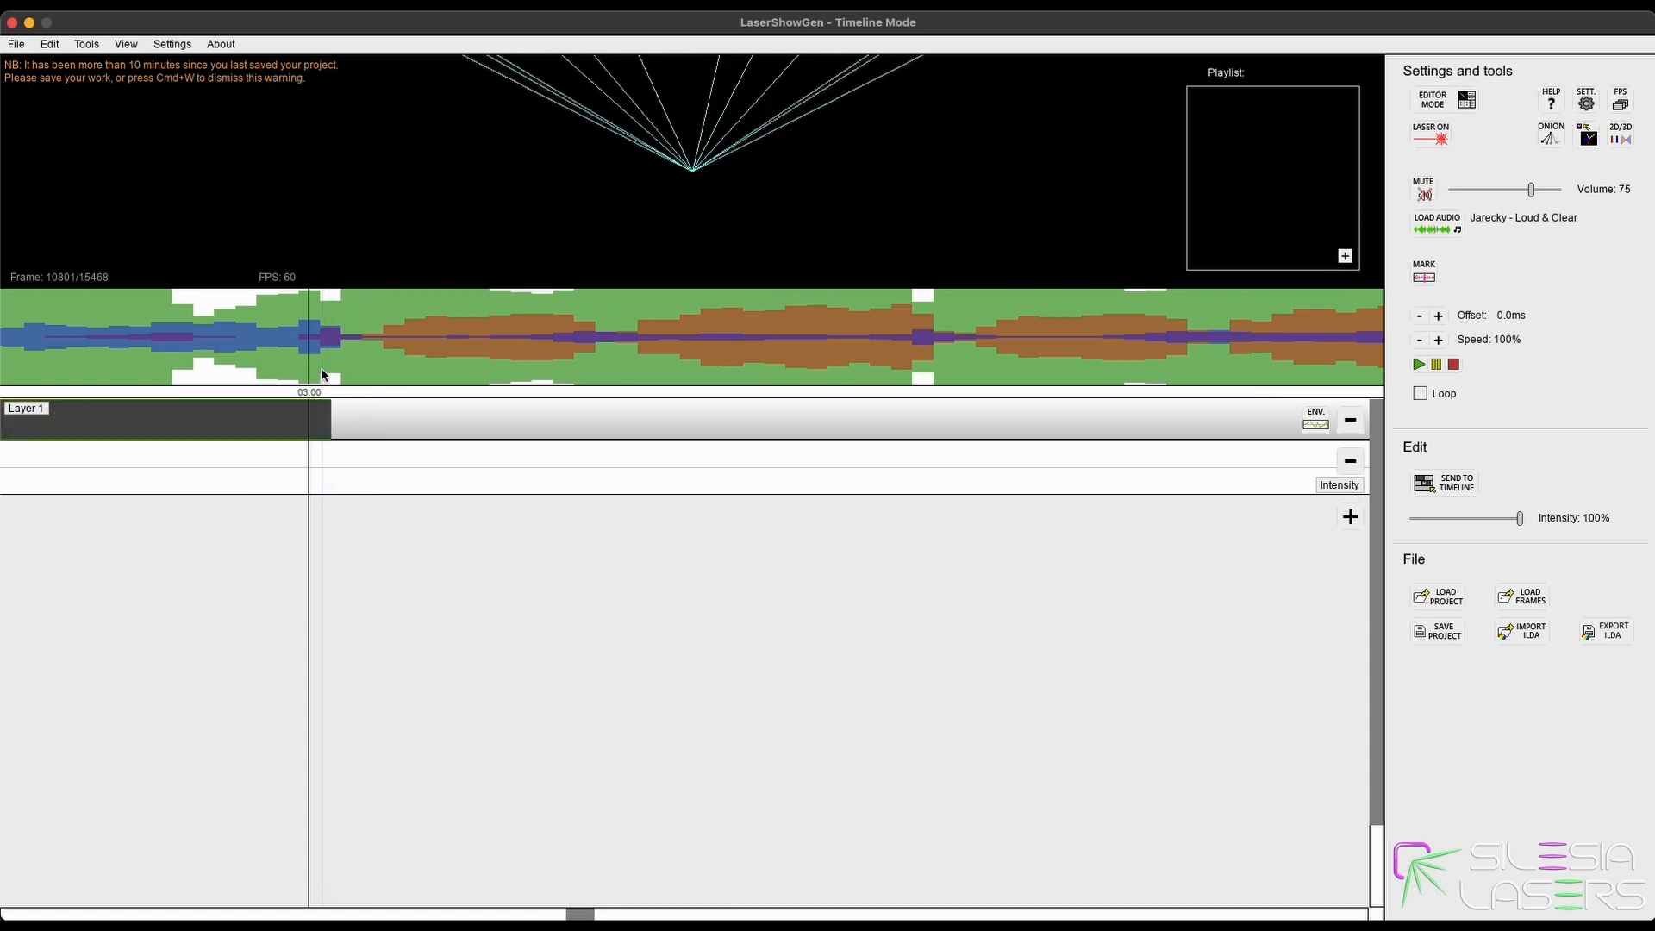
# Play the timeline across 03:00 to check the trimmed clip ending against the start of the drop.
pyautogui.scroll(3, 325, 370)
pyautogui.click(342, 337)
pyautogui.click(237, 369)
pyautogui.press('space')
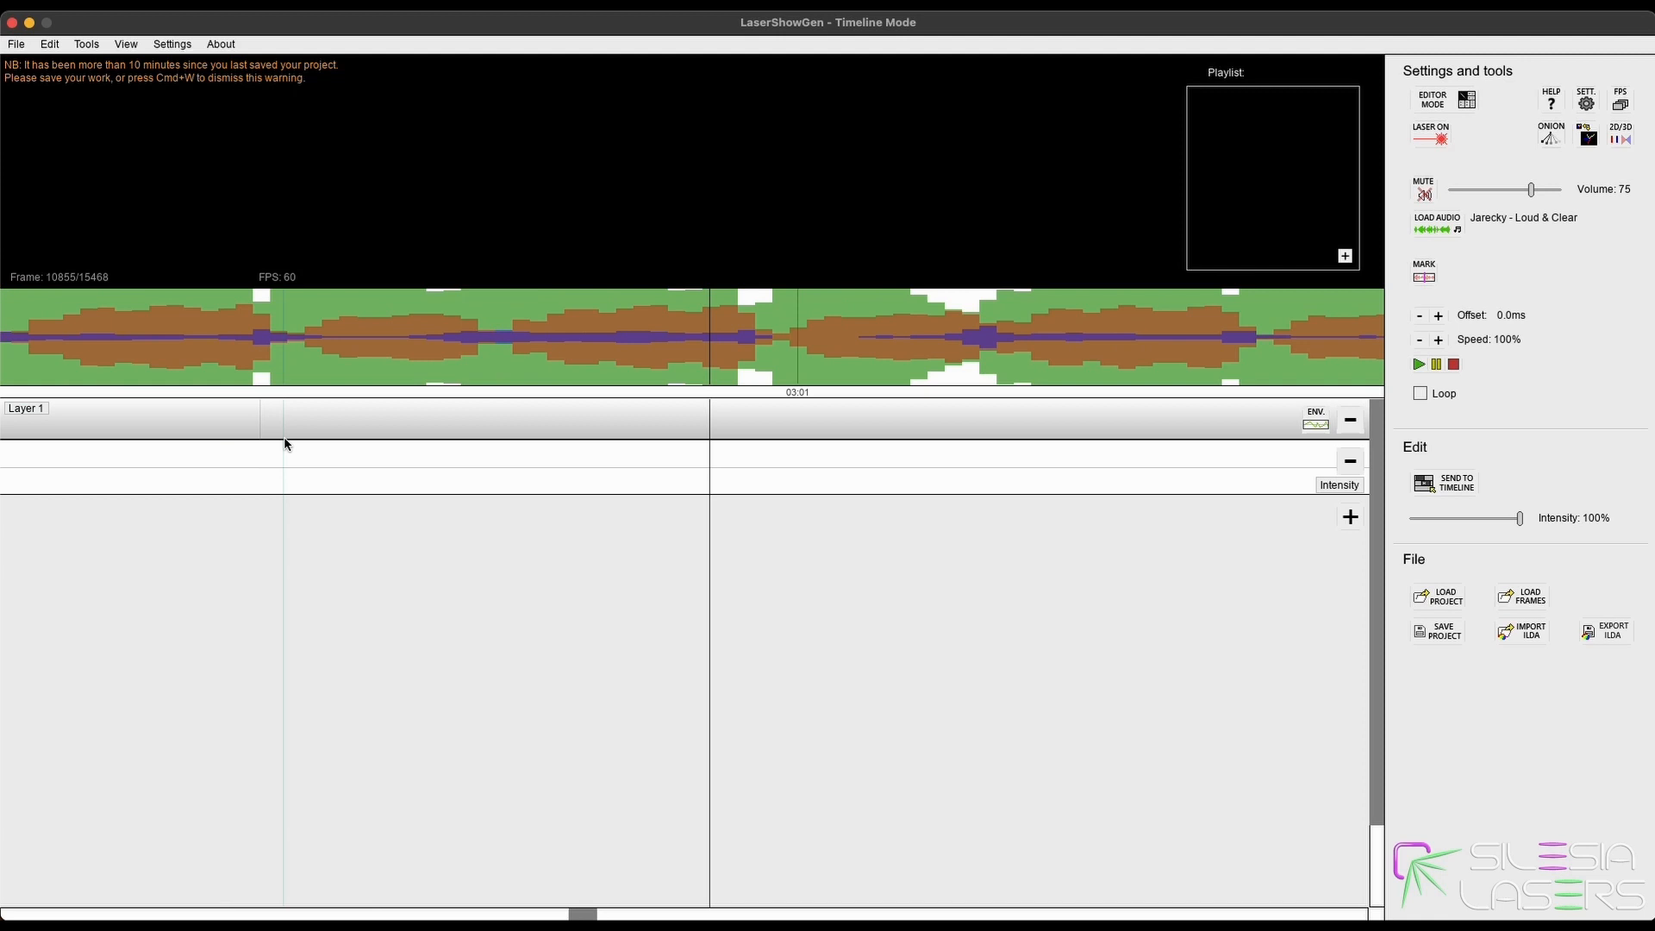
pyautogui.scroll(-3, 268, 431)
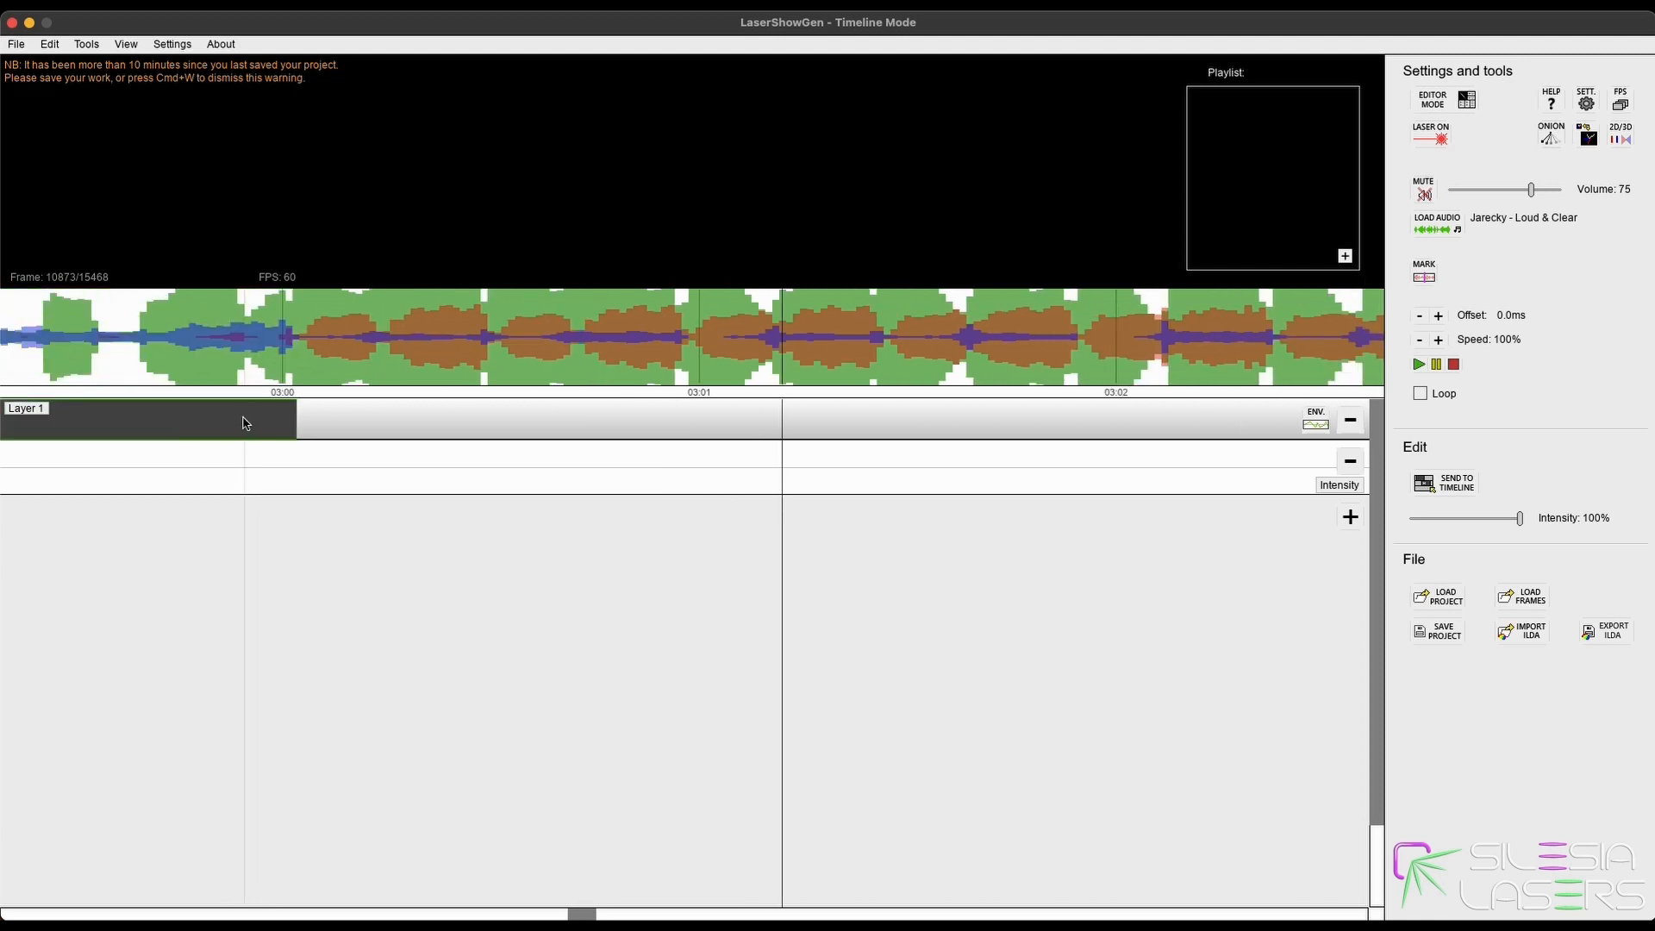
pyautogui.moveTo(243, 366)
pyautogui.mouseDown()
pyautogui.moveTo(229, 359)
pyautogui.moveTo(266, 358)
pyautogui.mouseUp()
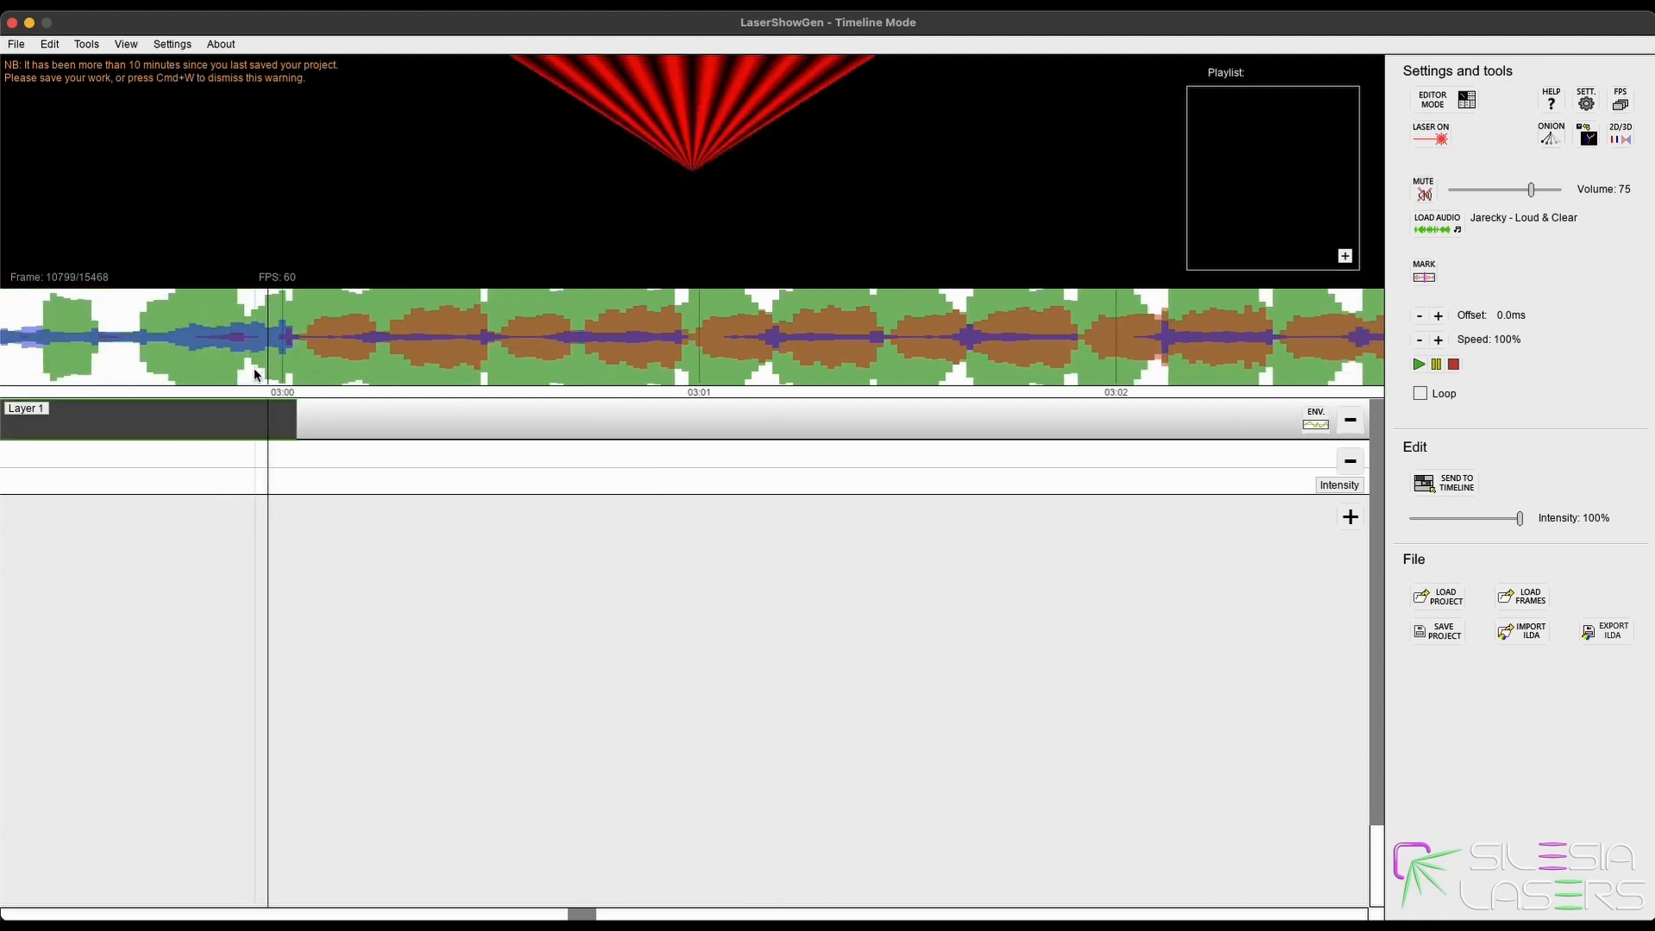
pyautogui.scroll(3, 259, 369)
pyautogui.scroll(-6, 231, 393)
pyautogui.click(174, 390)
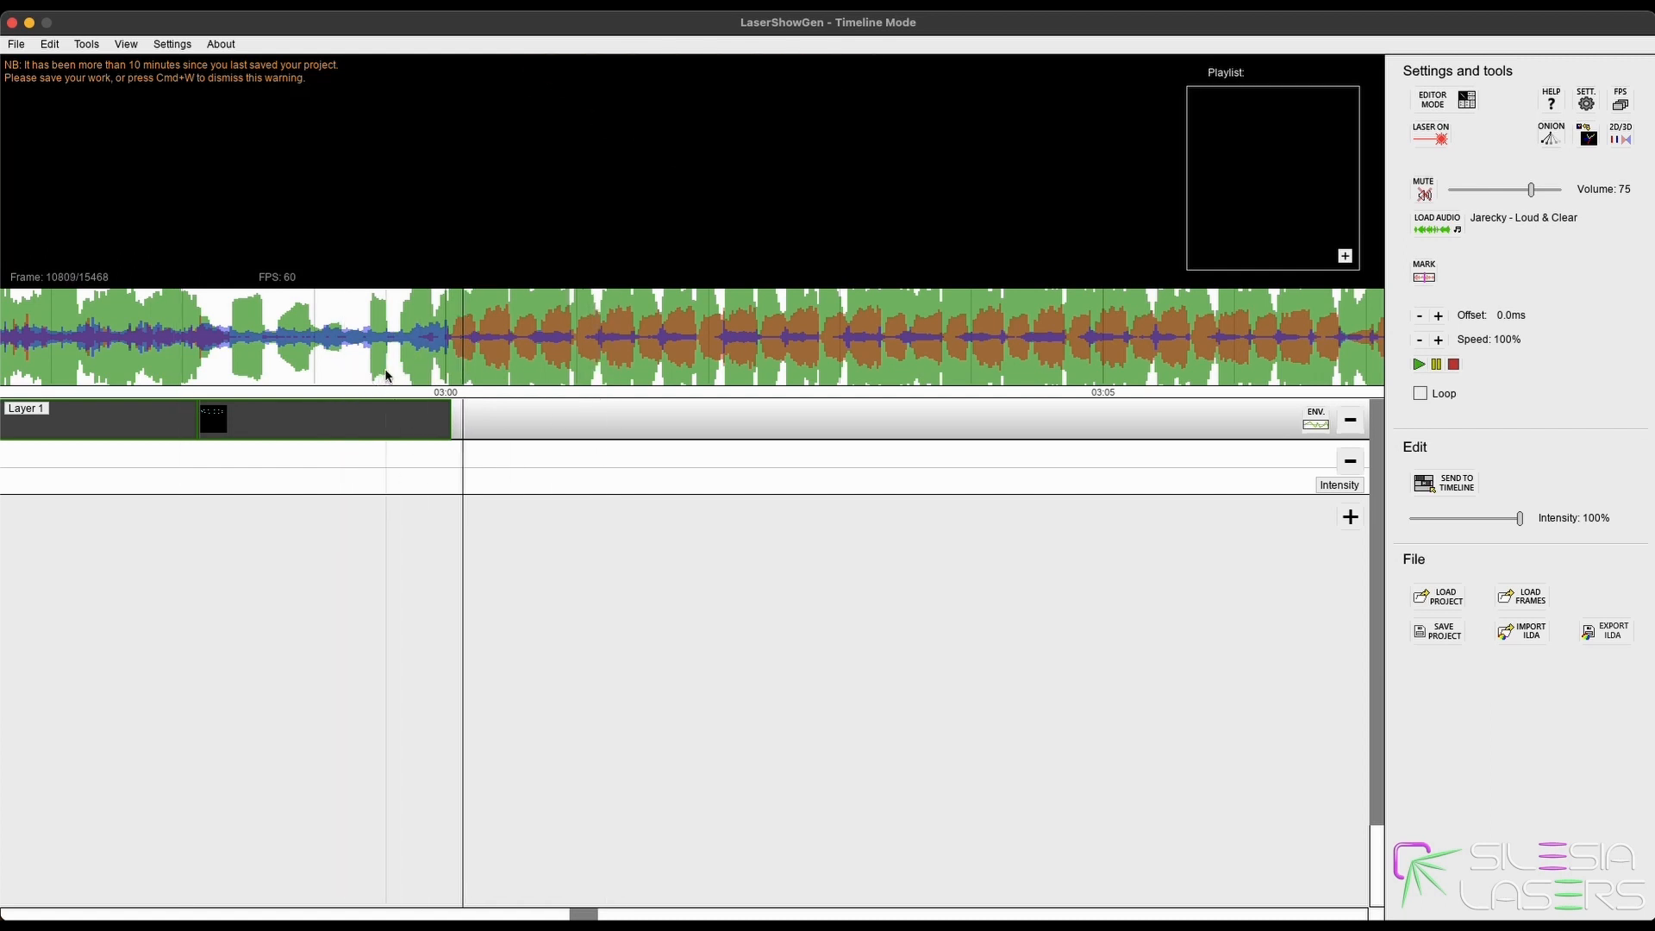
pyautogui.press('space')
# Add a 1-second fade-out effect to the last clip on Layer 1.
pyautogui.scroll(6, 379, 422)
pyautogui.scroll(5, 439, 427)
pyautogui.moveTo(786, 365); pyautogui.dragTo(872, 362)
pyautogui.click(867, 415)
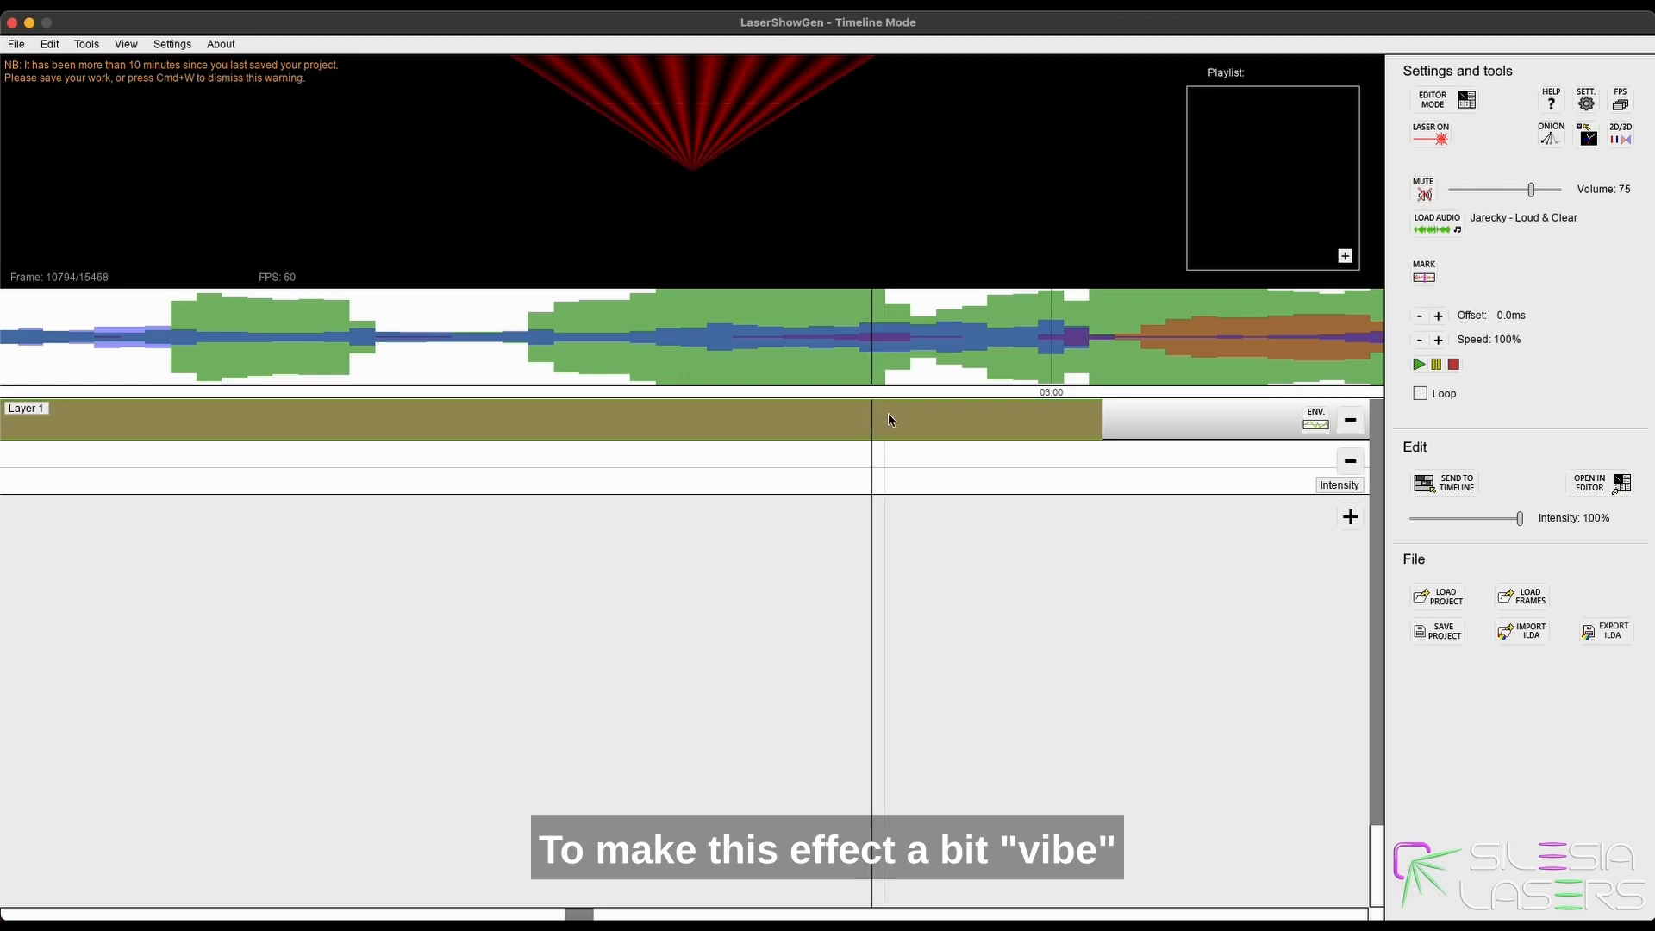
pyautogui.rightClick(890, 420)
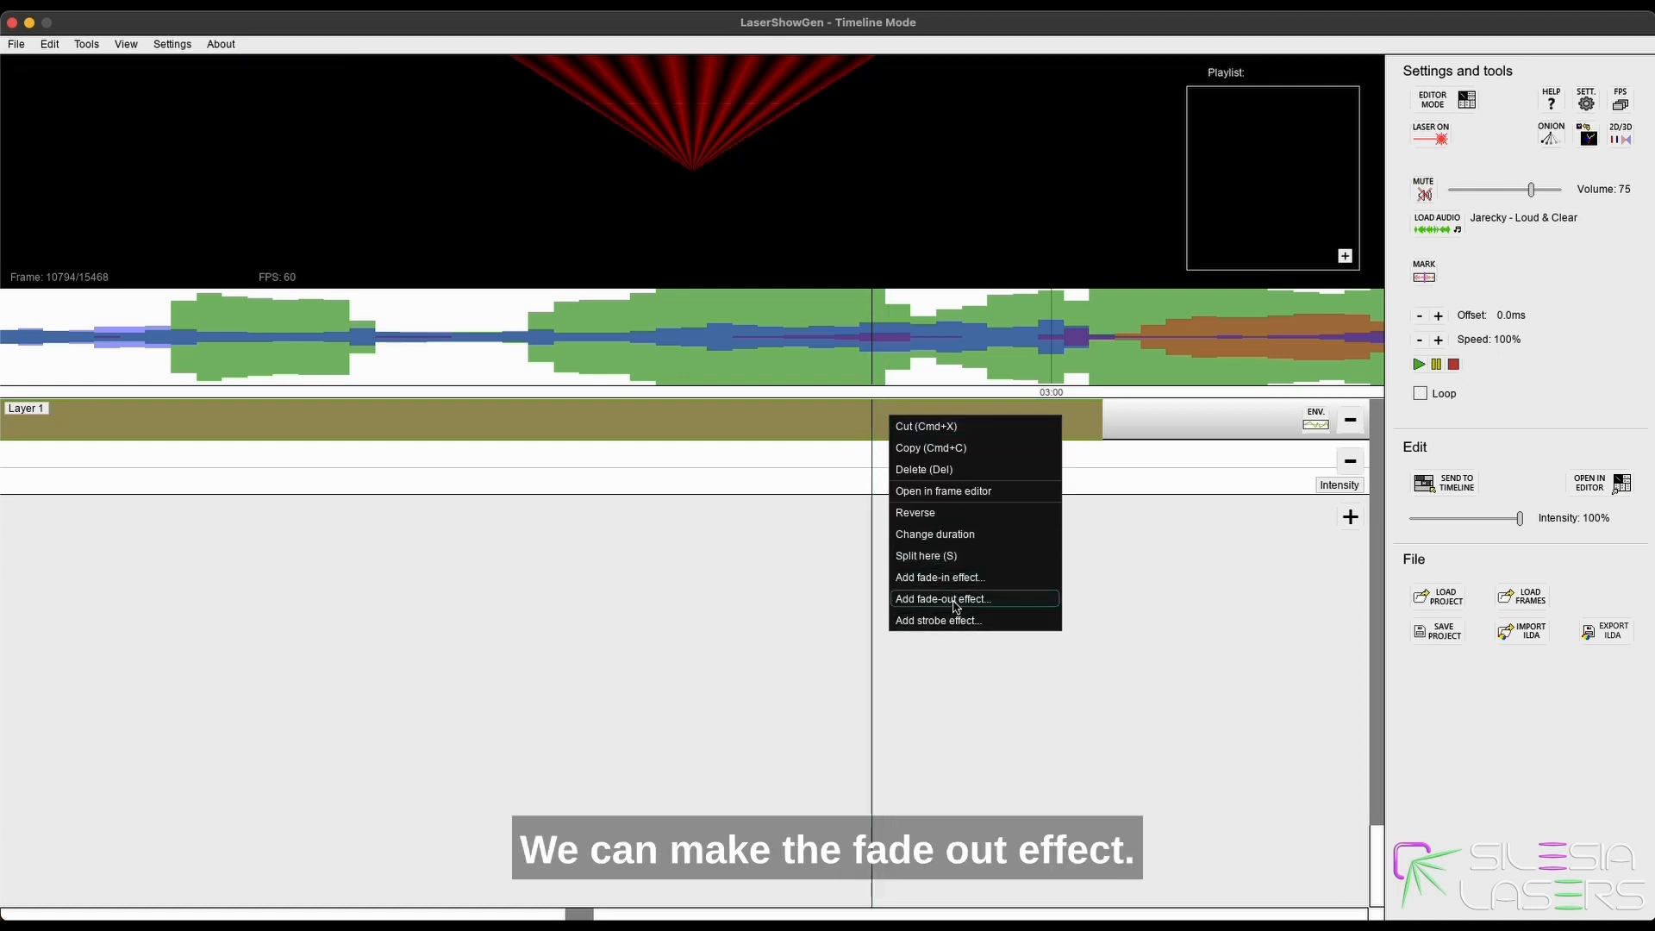
pyautogui.click(944, 599)
pyautogui.click(946, 302)
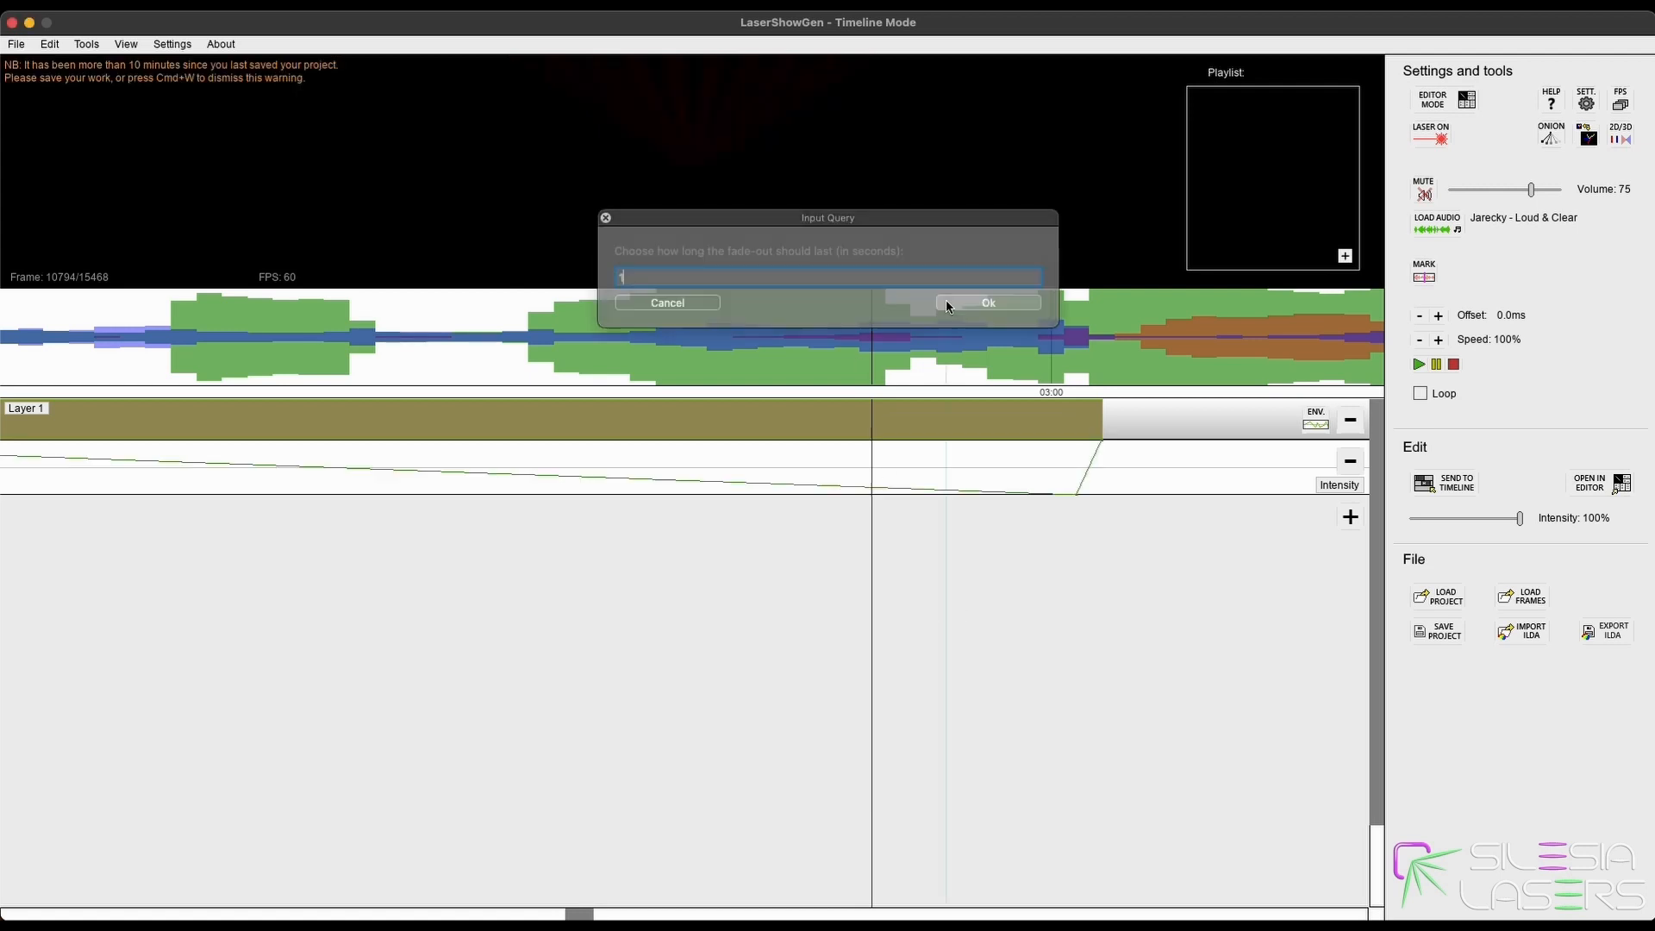
# Shorten the fade-out by reshaping the clip's intensity envelope so the descent starts just before 03:00, around frame 10794.
pyautogui.scroll(-2, 832, 420)
pyautogui.scroll(-1, 620, 426)
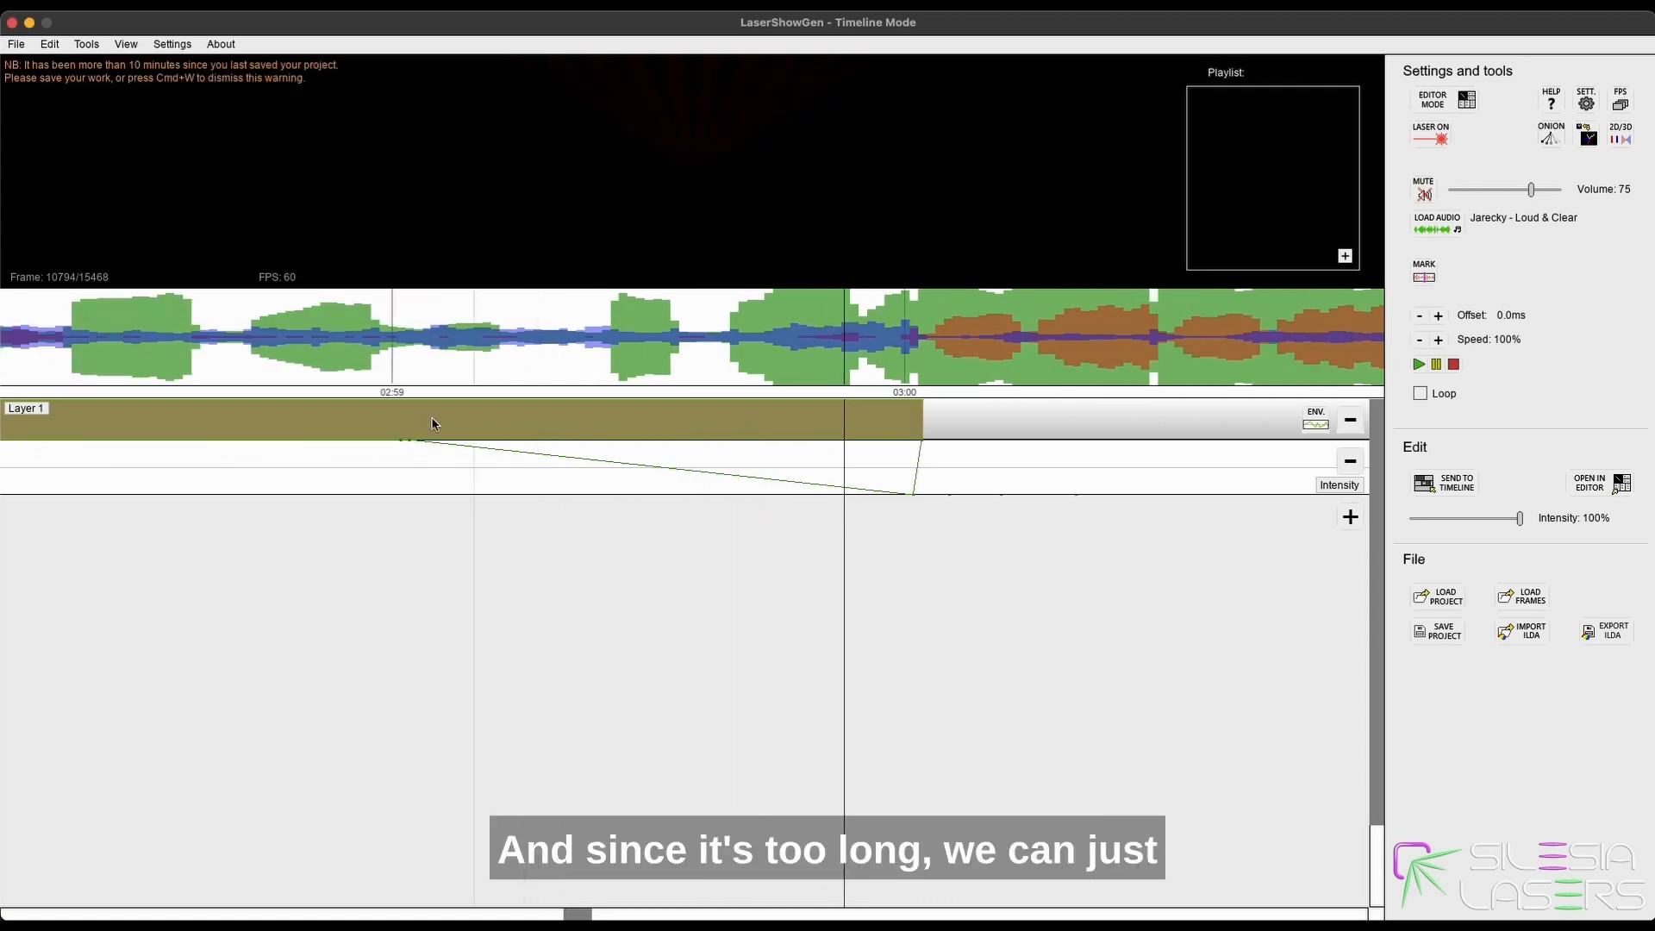
pyautogui.scroll(1, 858, 446)
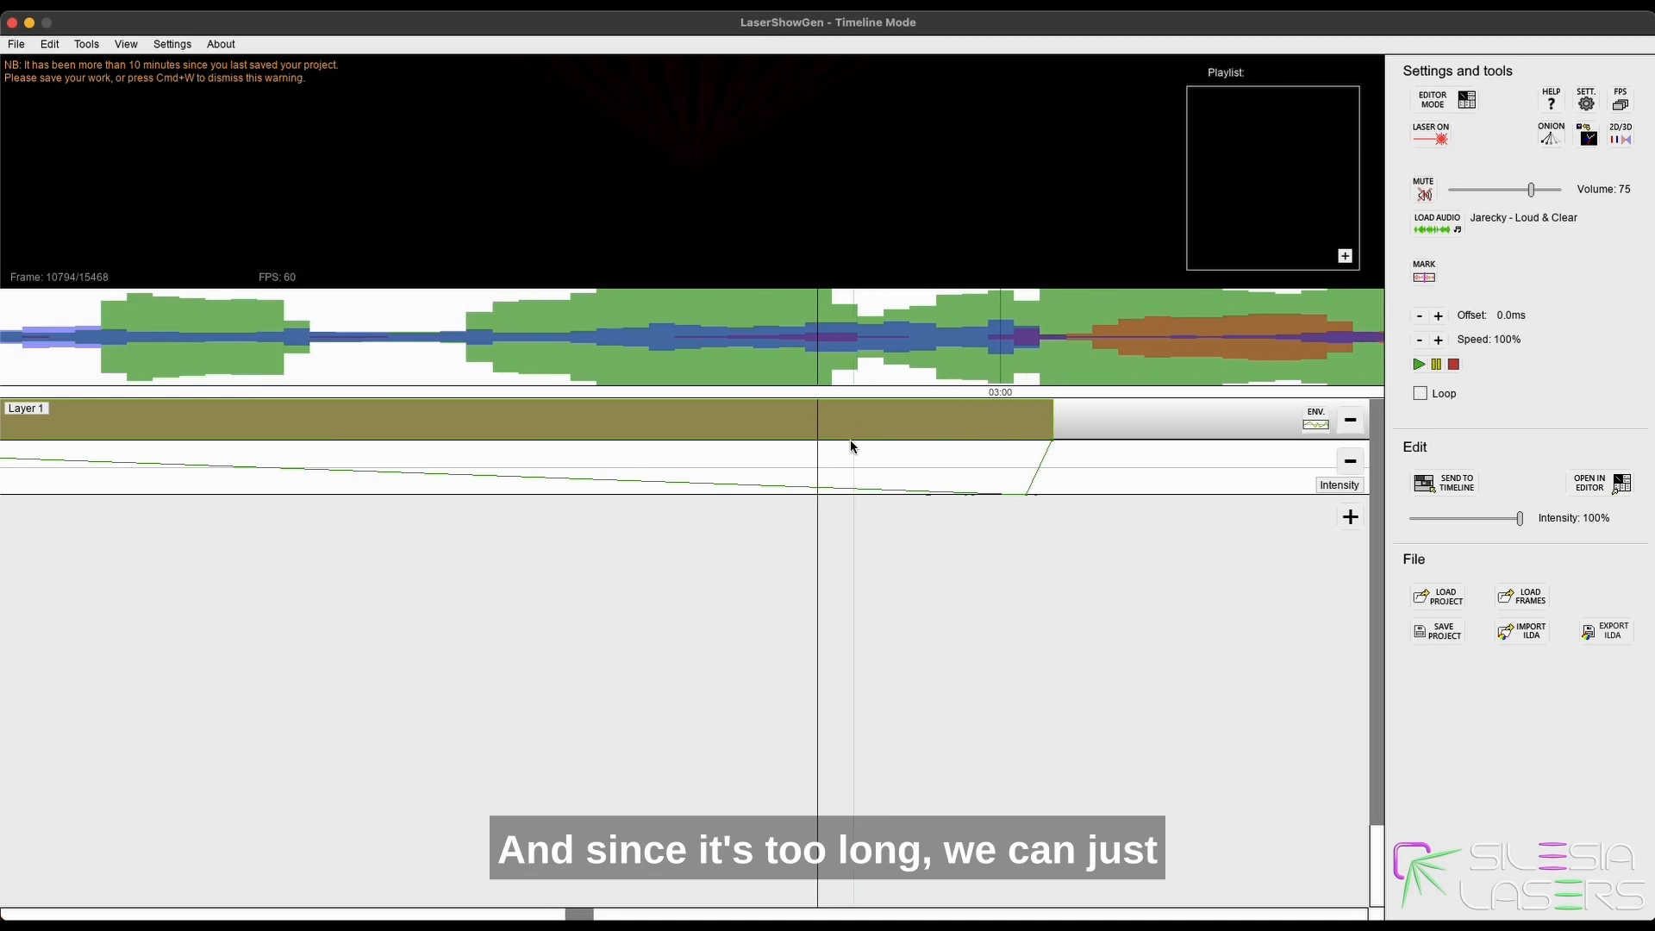
pyautogui.moveTo(818, 388); pyautogui.dragTo(791, 349)
pyautogui.click(815, 442)
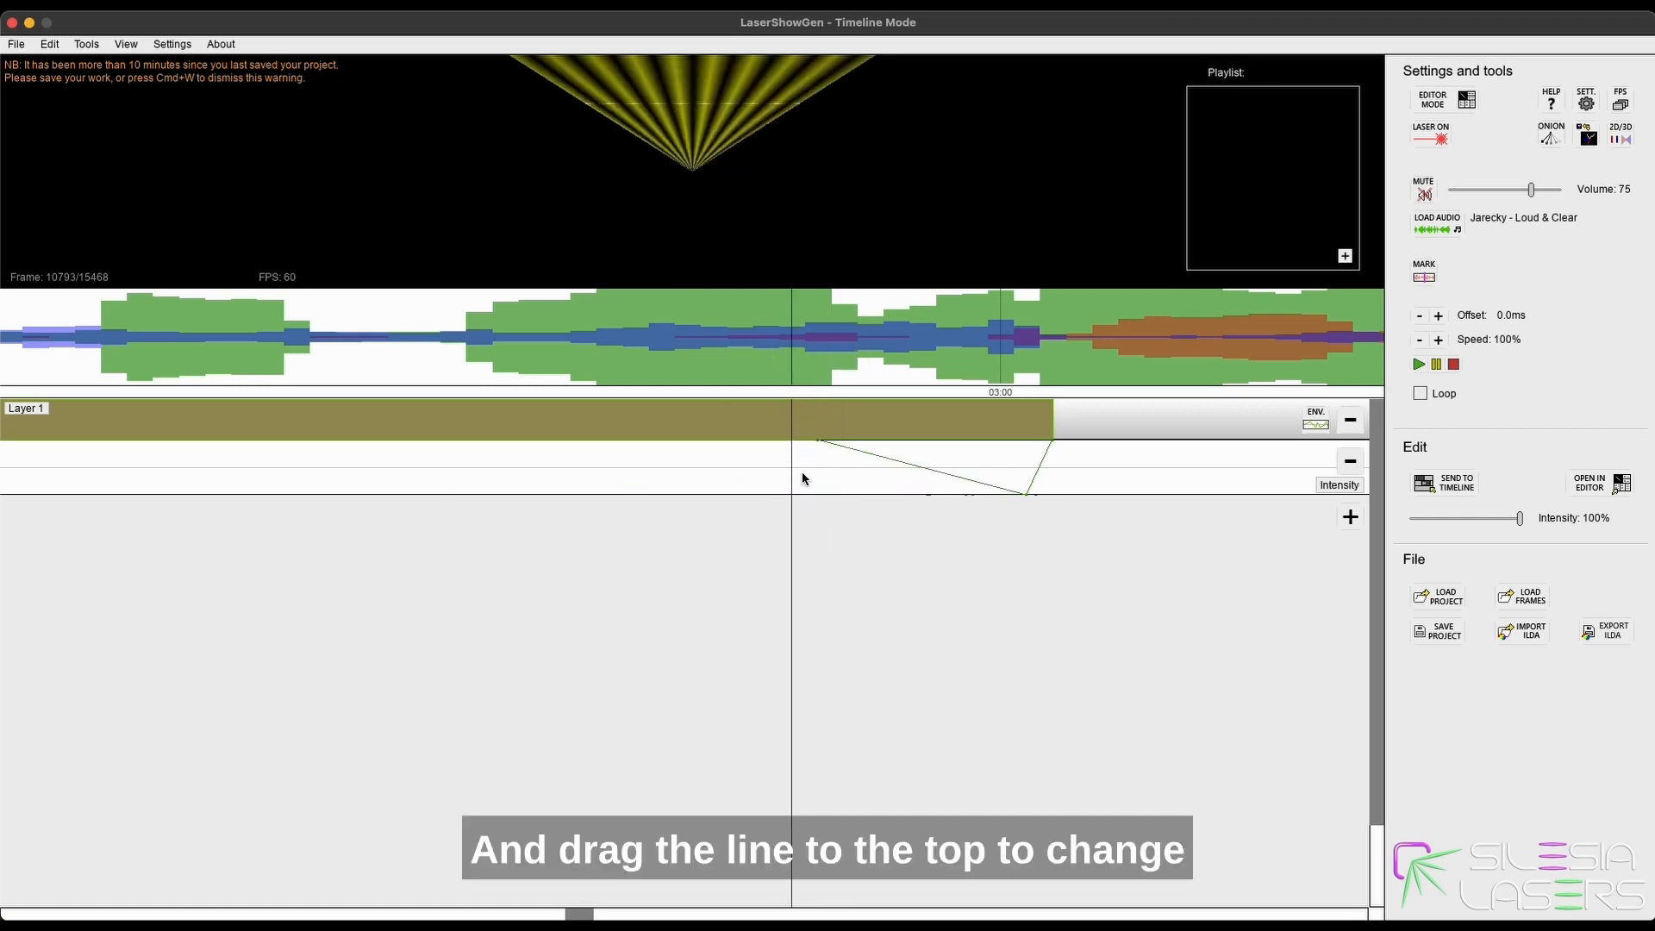
# Play the end of the clip before 03:00 to check the shortened fade-out.
pyautogui.scroll(5, 821, 430)
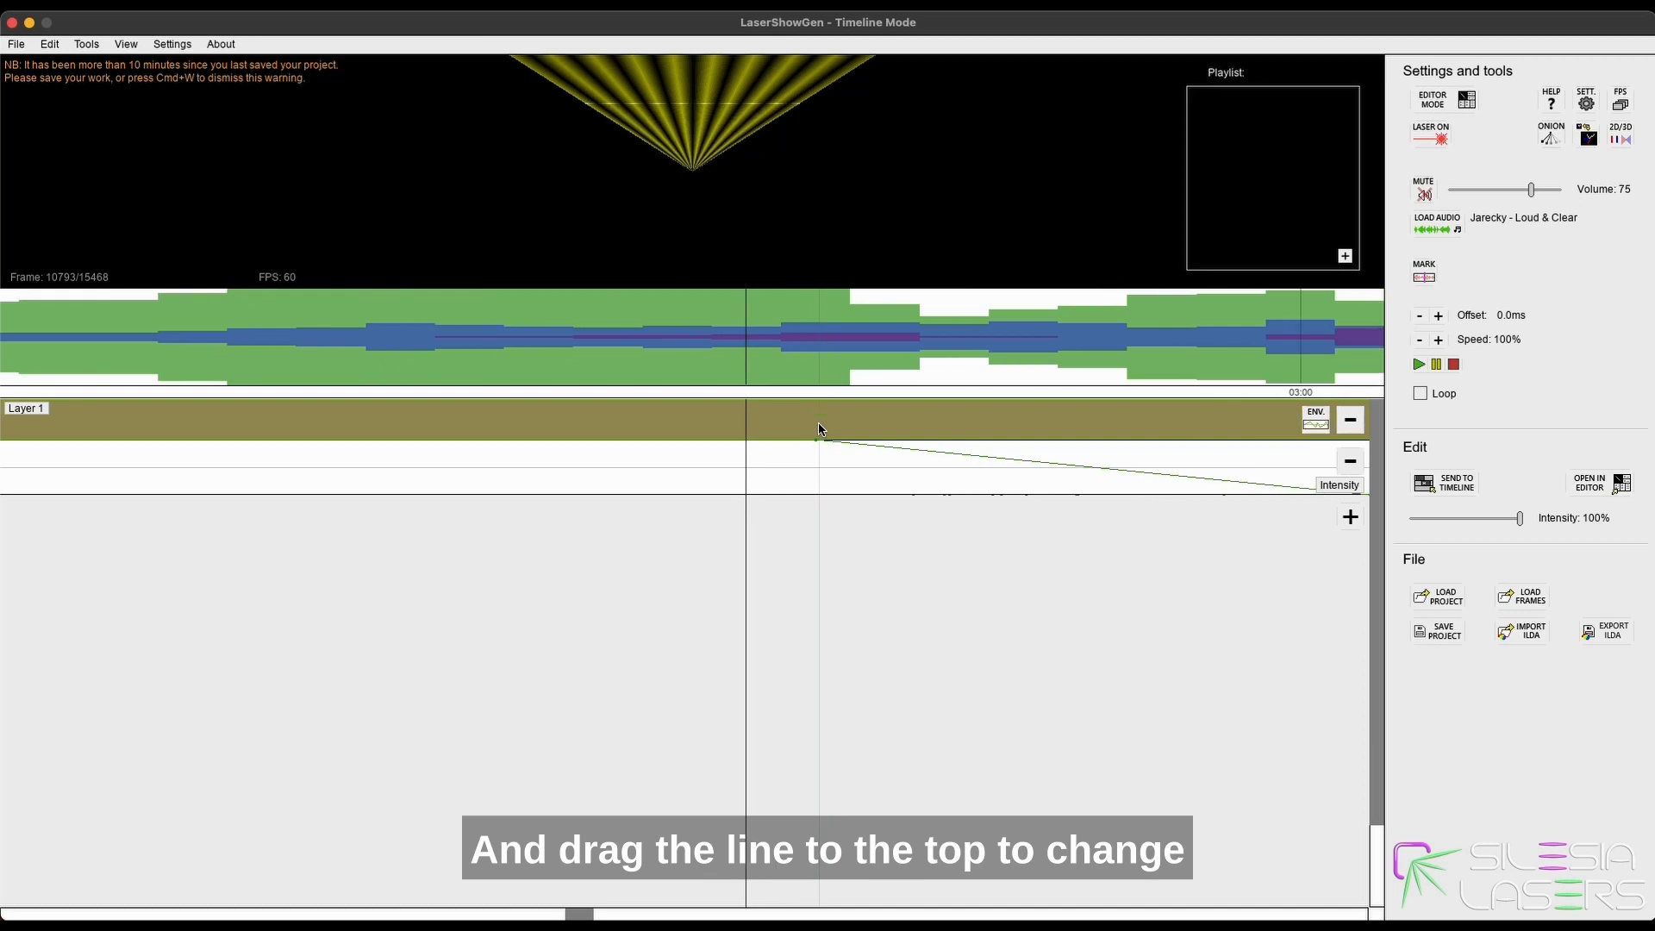
pyautogui.click(815, 366)
pyautogui.press('space')
pyautogui.scroll(-10, 781, 481)
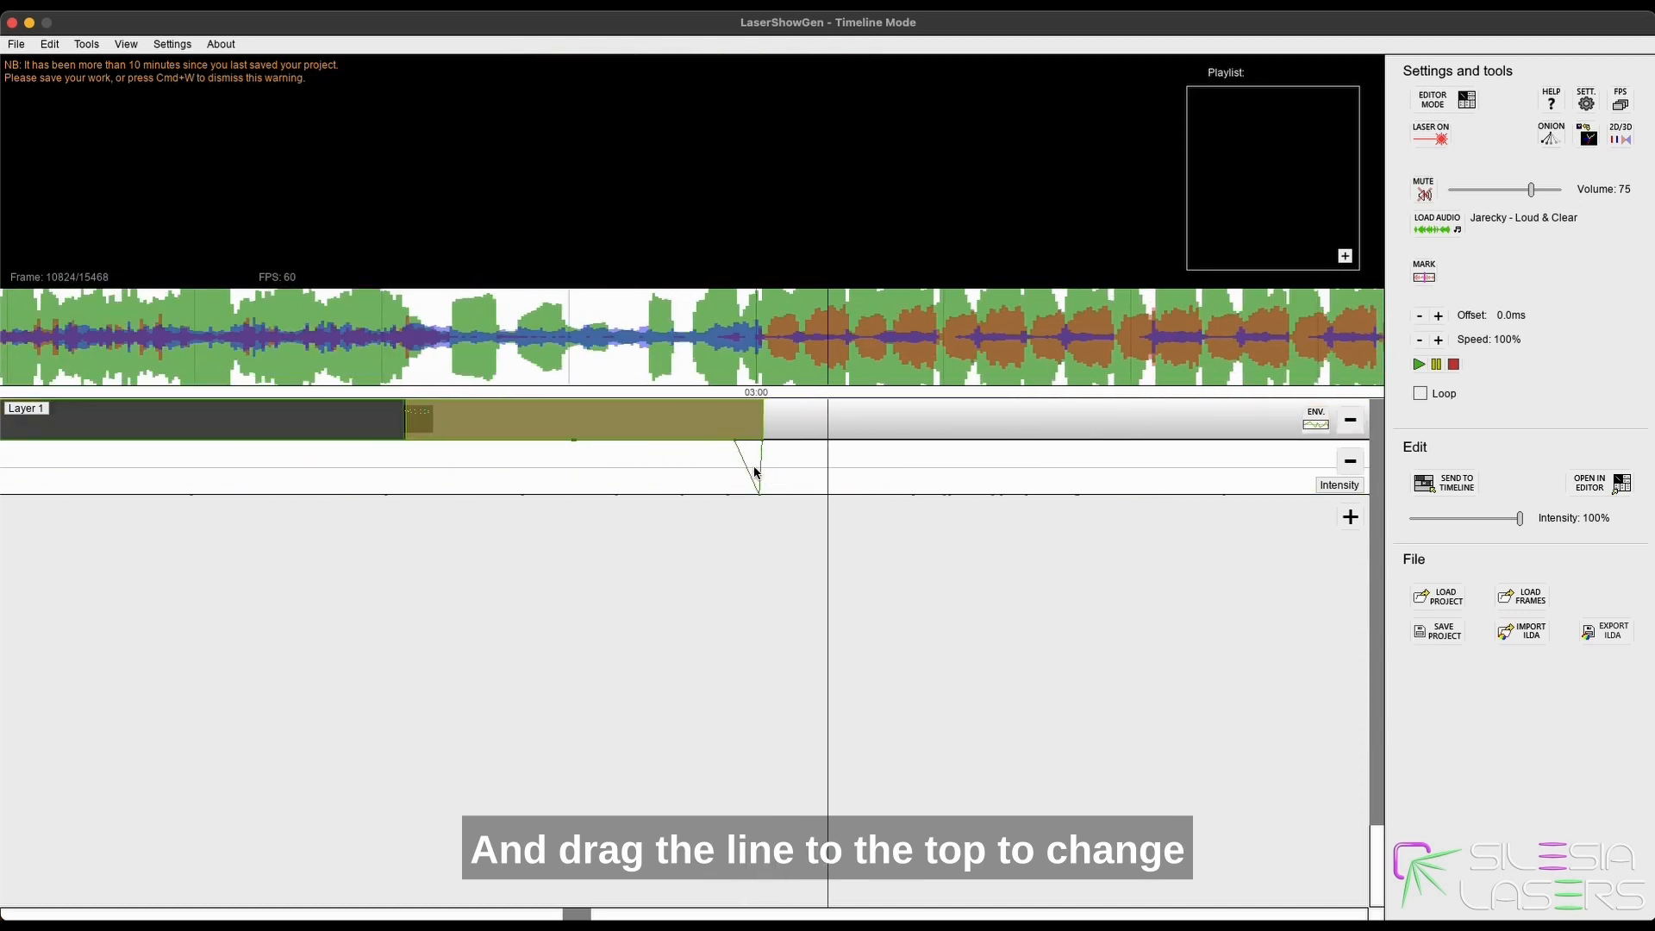
# Examine the envelope types available for Layer 1 without adding a new envelope.
pyautogui.scroll(-2, 655, 485)
pyautogui.scroll(-3, 537, 481)
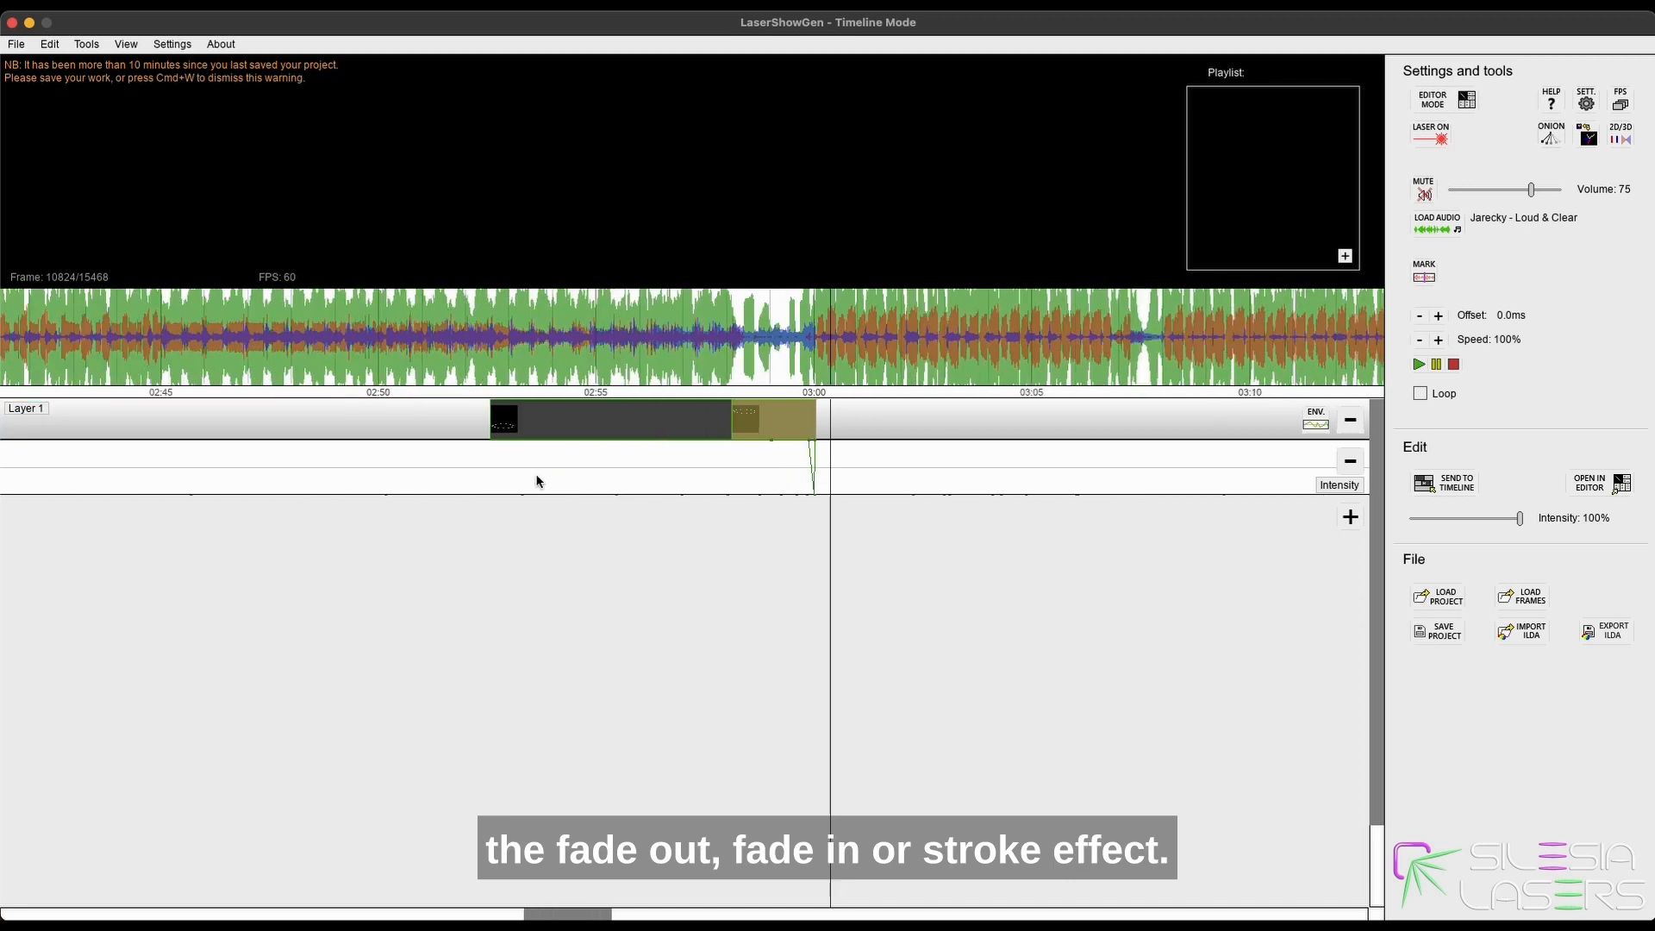
pyautogui.scroll(-2, 508, 466)
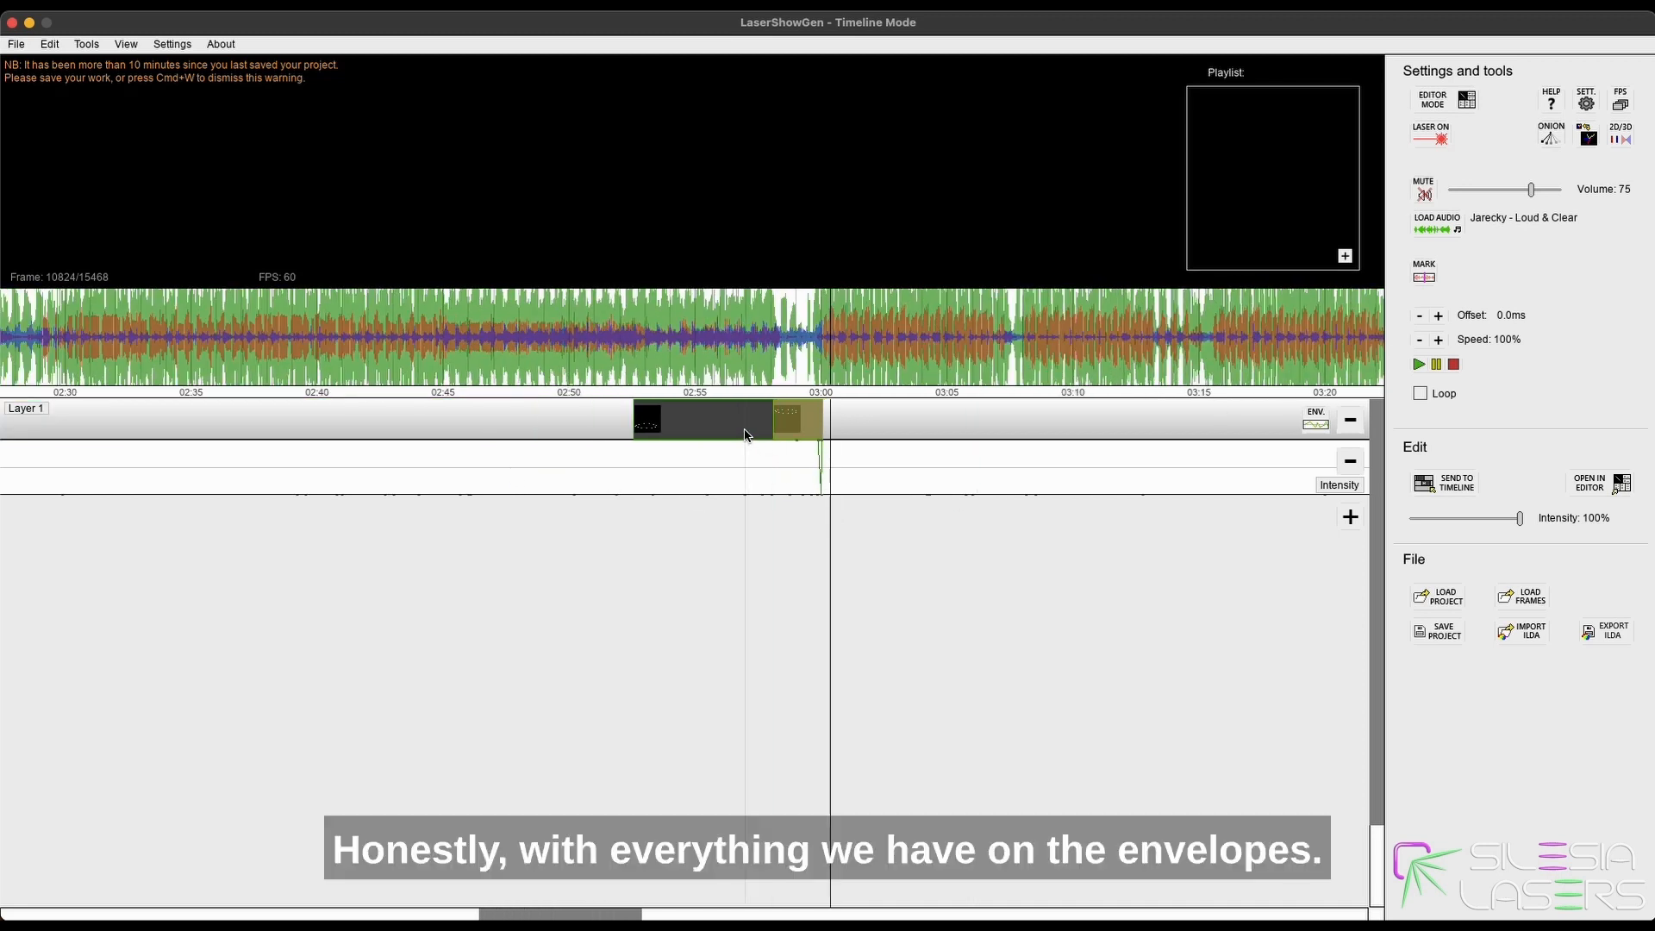
pyautogui.scroll(4, 750, 441)
pyautogui.click(1317, 421)
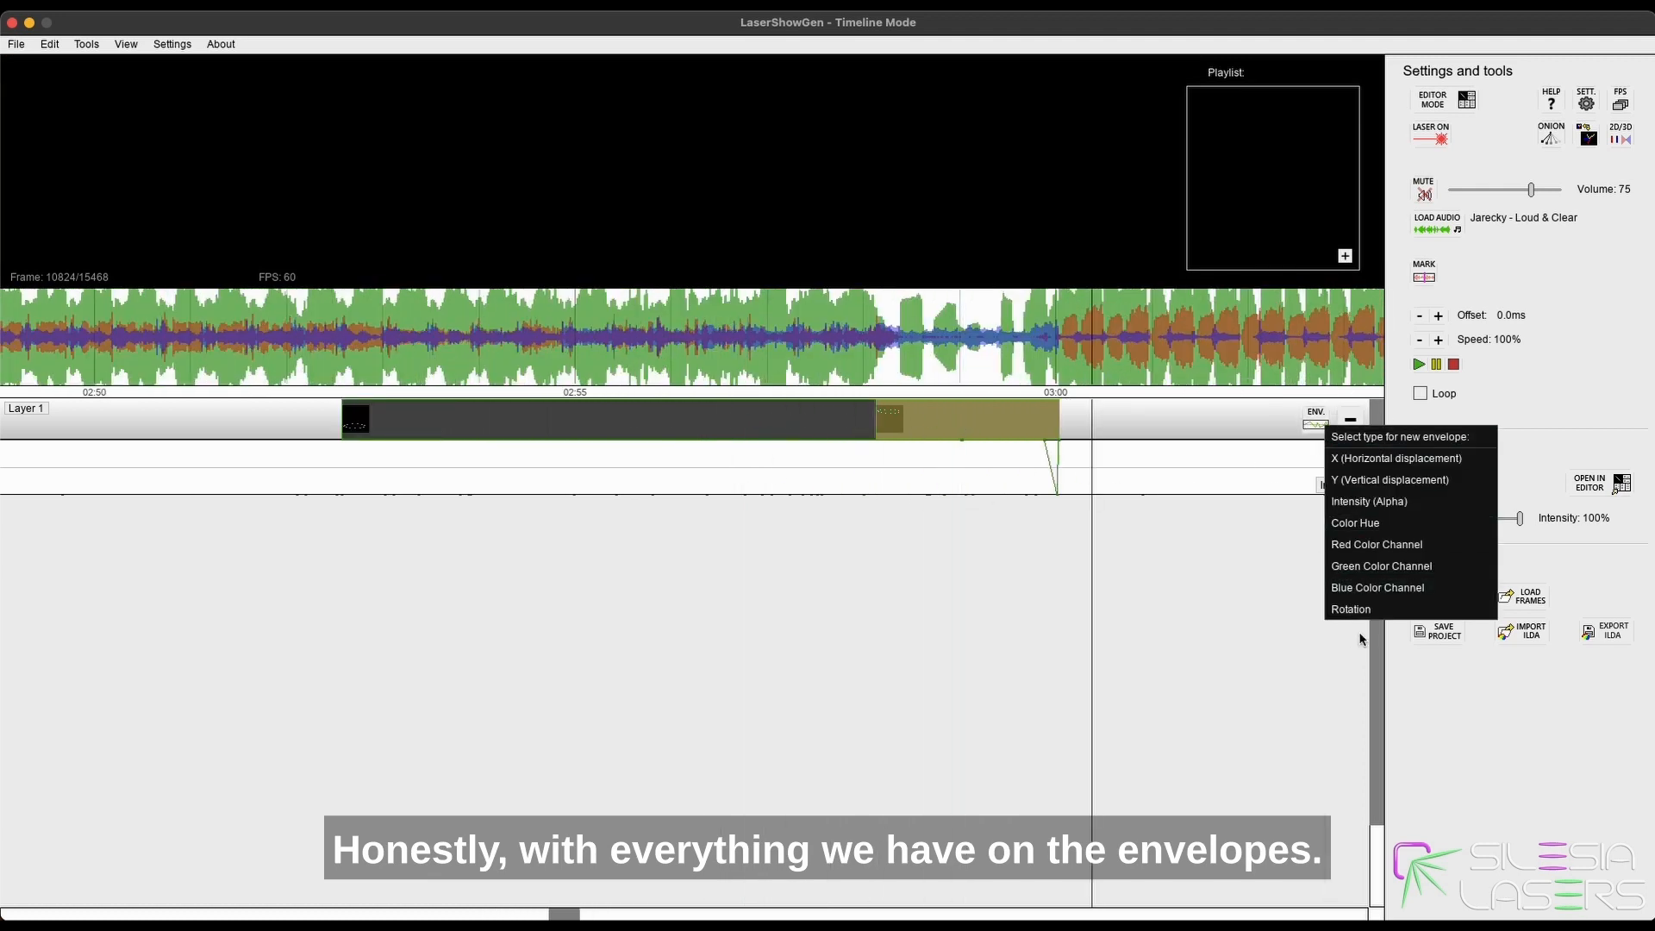
pyautogui.click(1043, 593)
# Look over the whole track and sample the empty sections after 03:00 for the next place to animate.
pyautogui.scroll(-3, 991, 594)
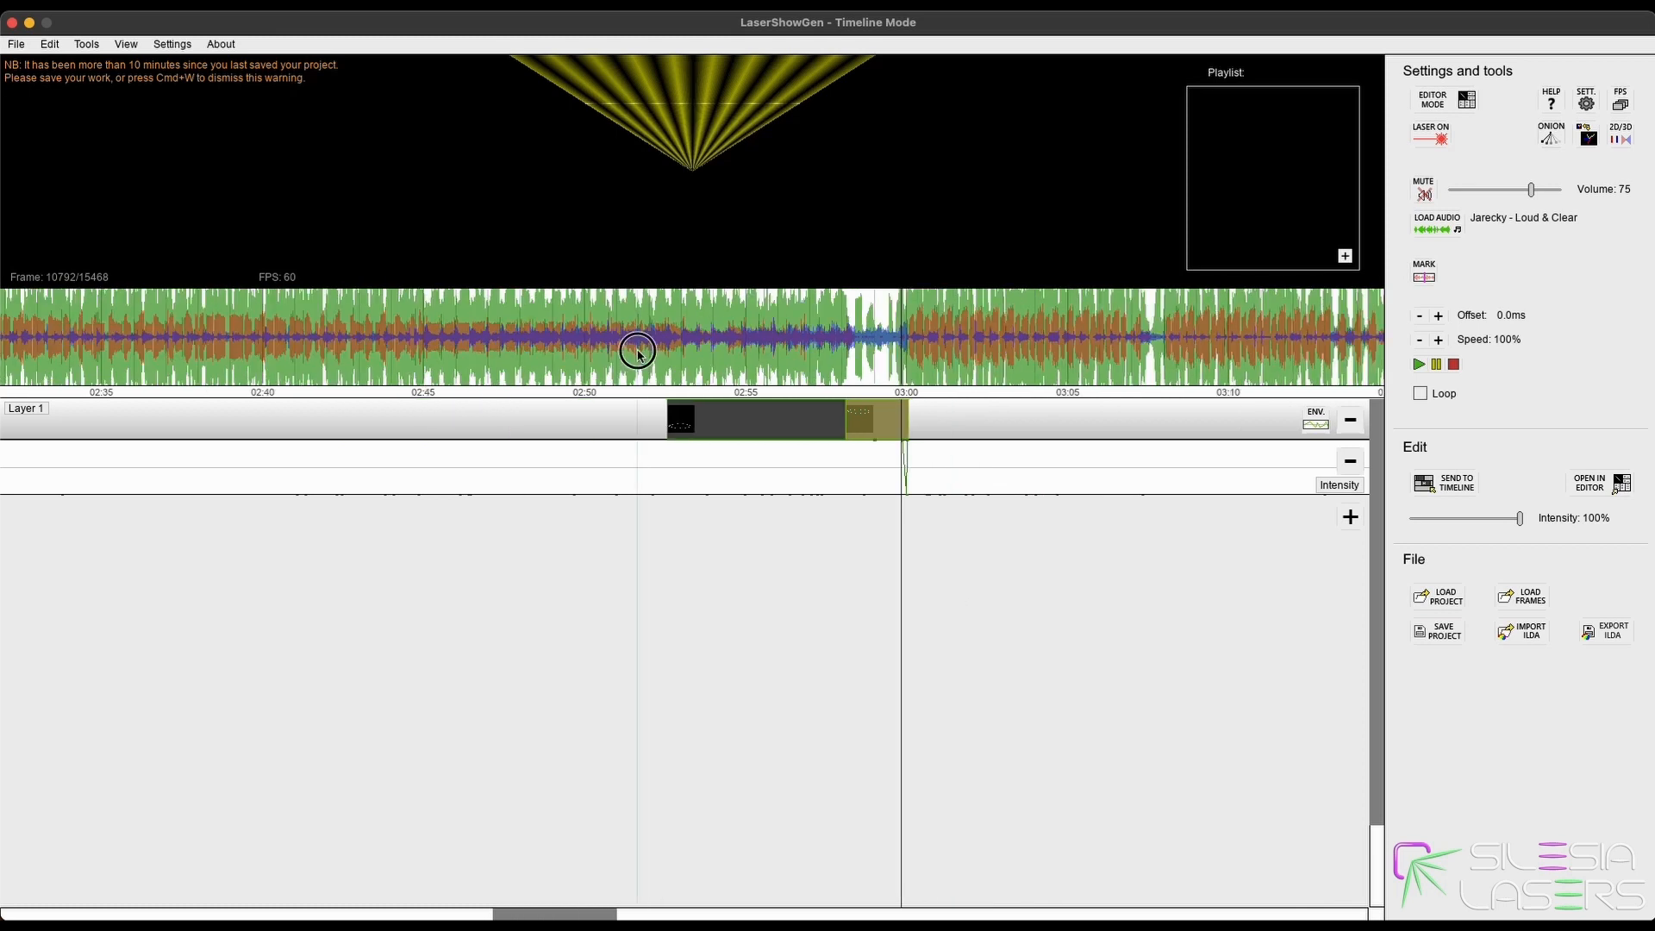
pyautogui.click(648, 349)
pyautogui.scroll(-2, 796, 524)
pyautogui.scroll(-4, 797, 524)
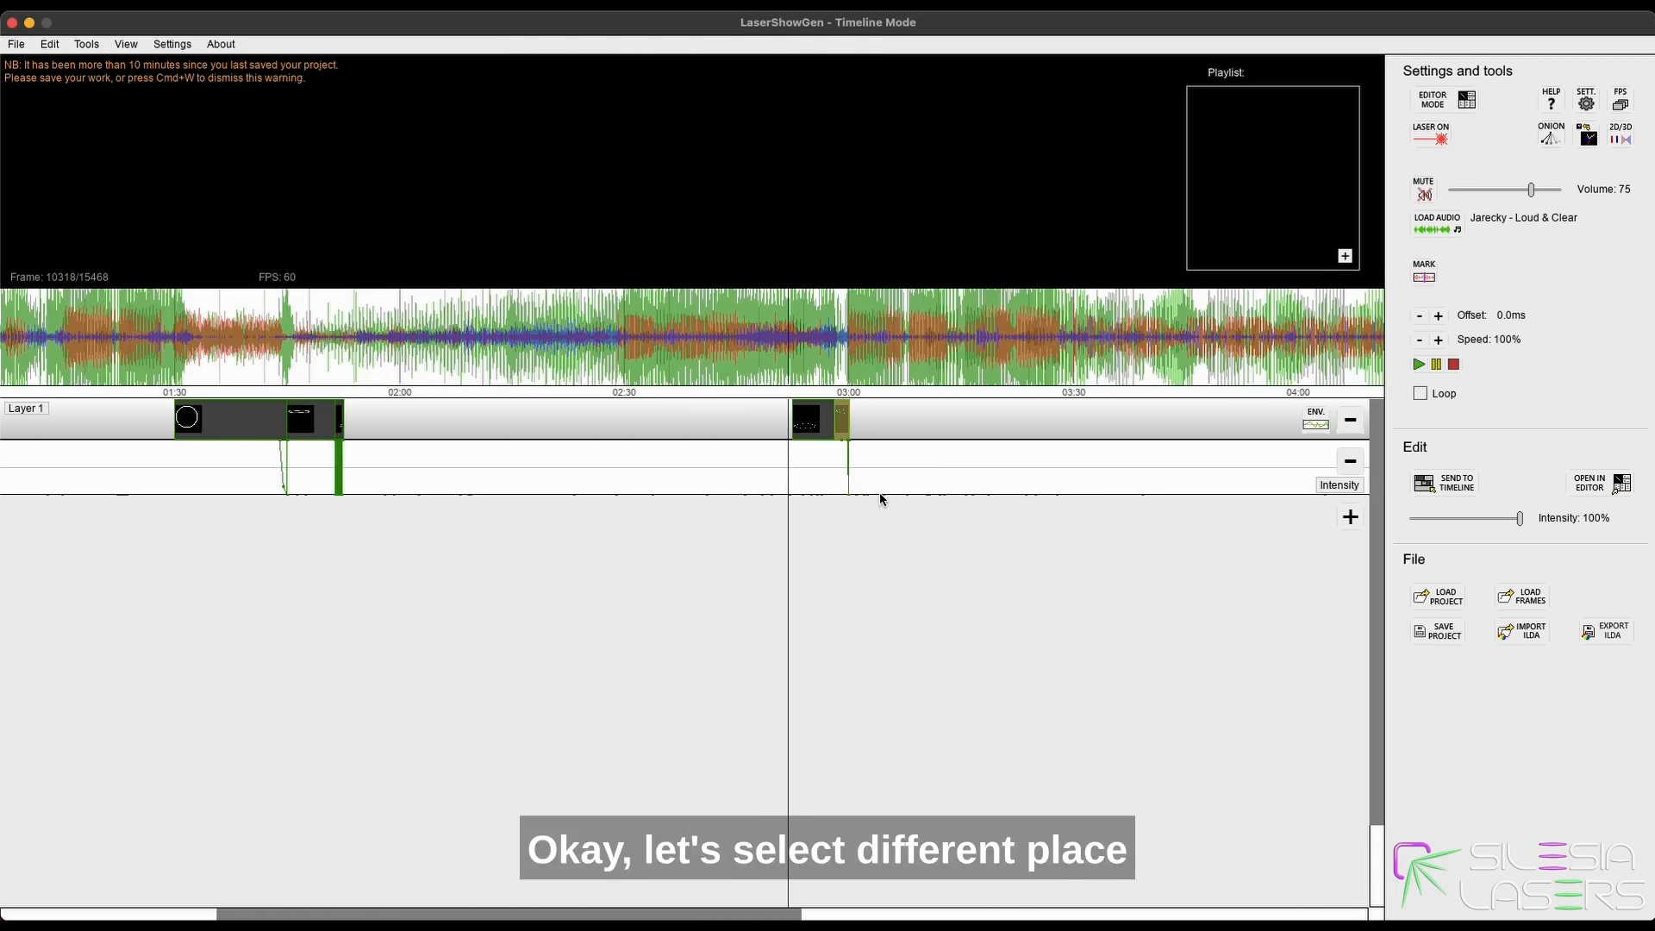
pyautogui.scroll(-2, 876, 489)
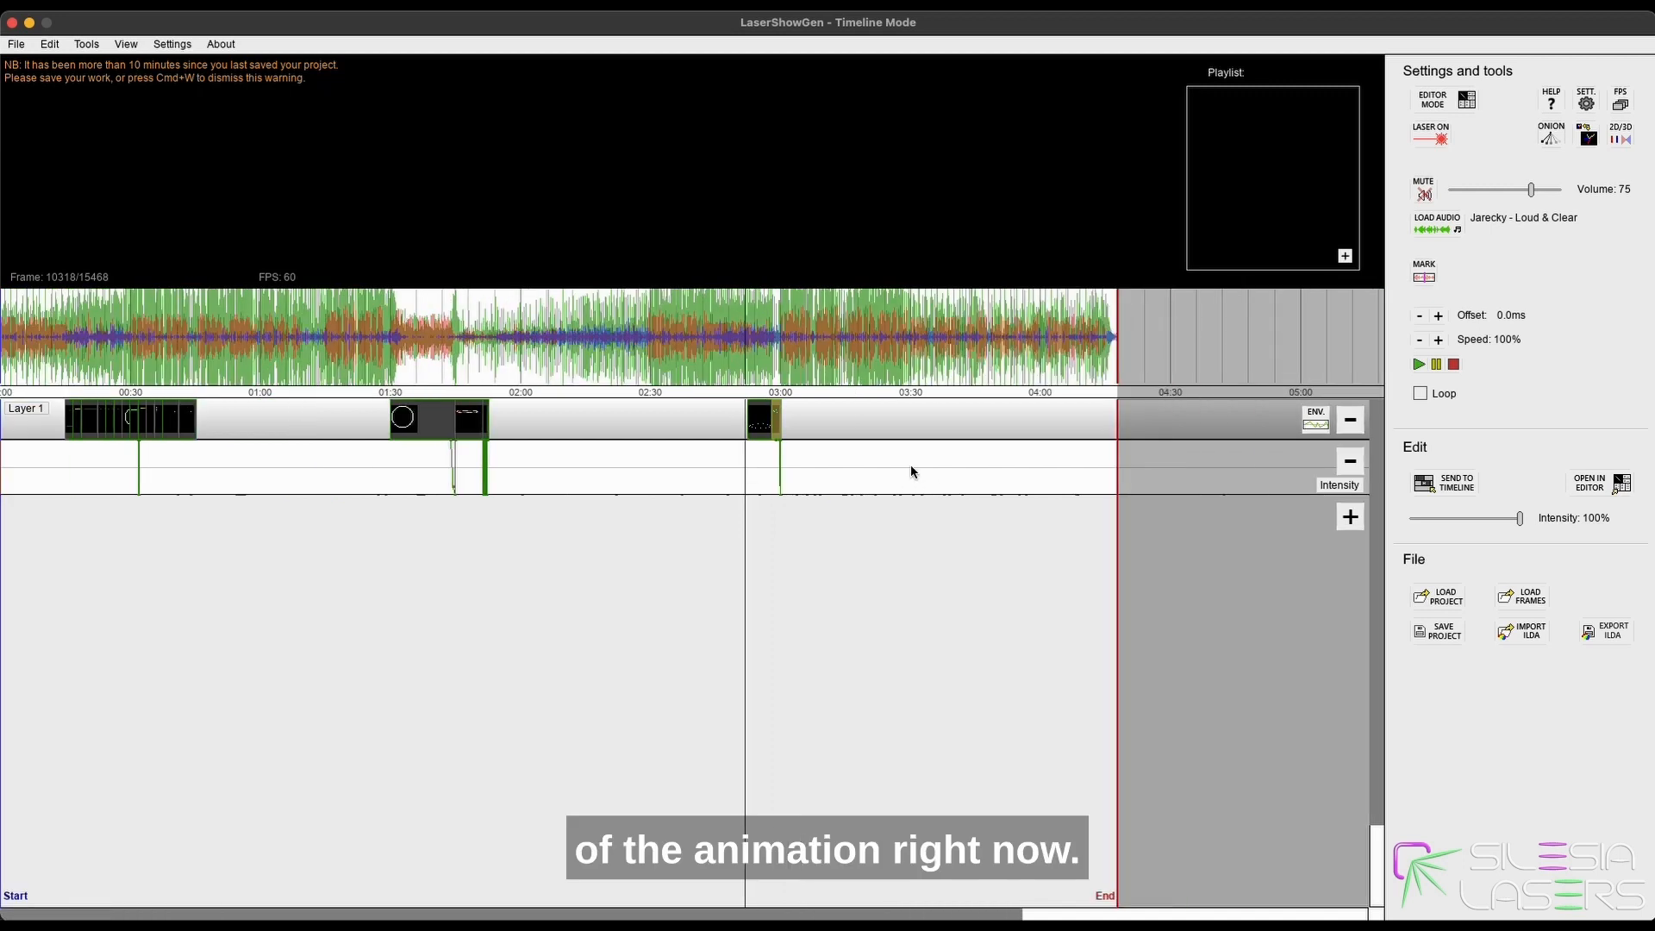
pyautogui.click(991, 324)
pyautogui.scroll(3, 764, 349)
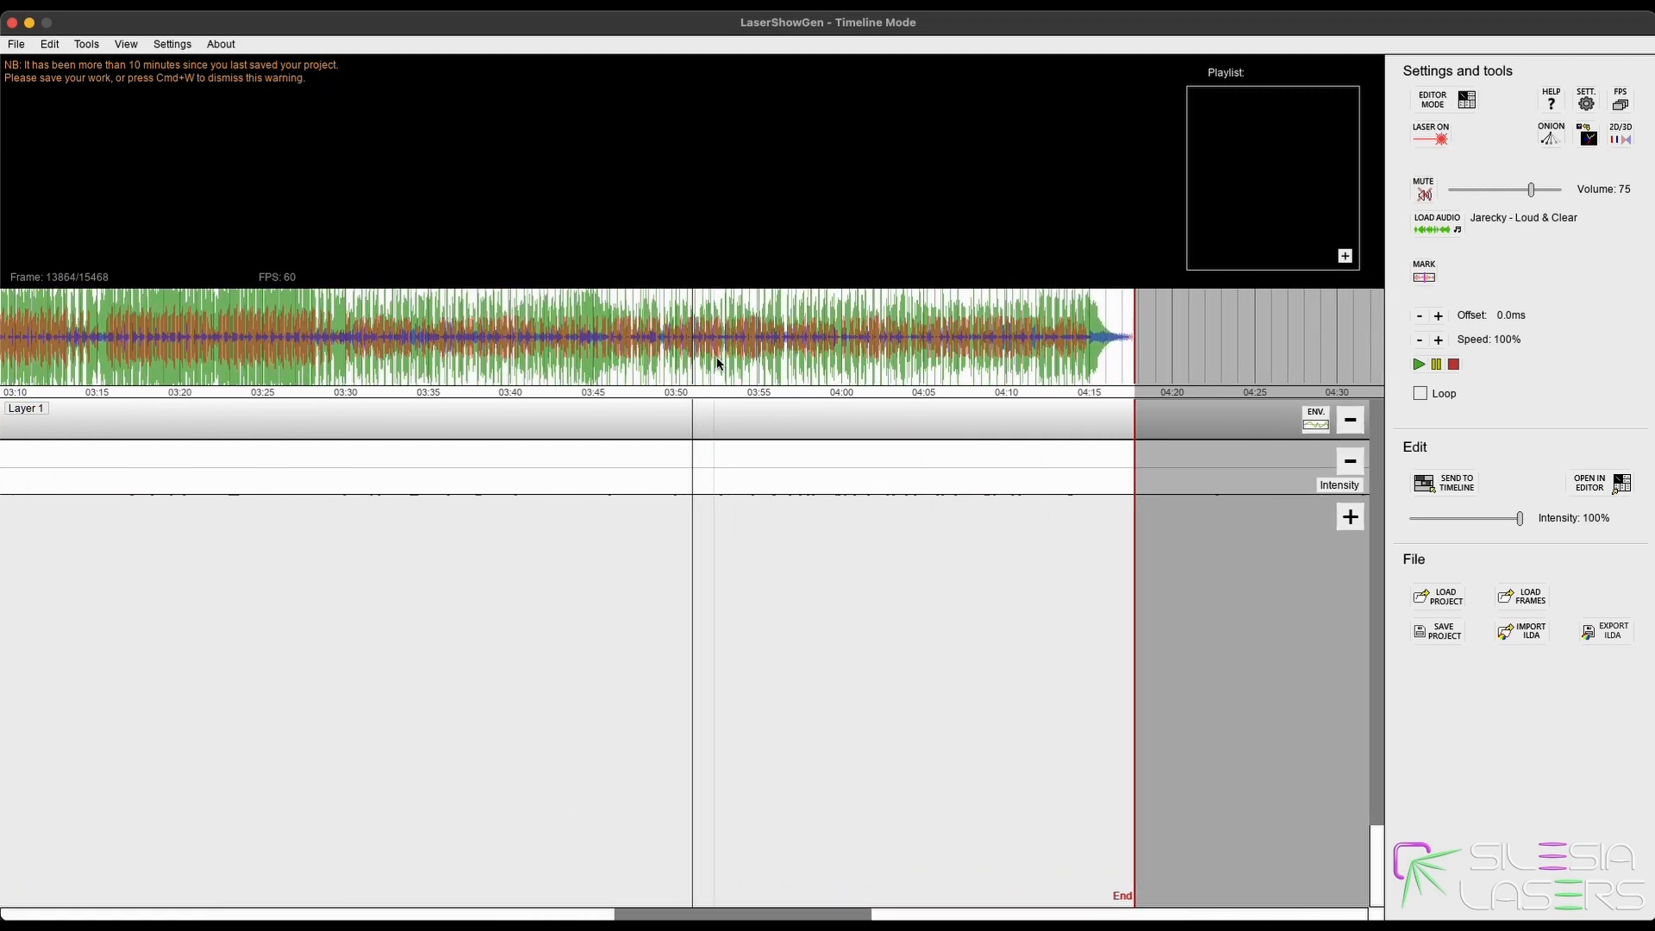
pyautogui.click(361, 334)
pyautogui.scroll(-3, 365, 349)
# Listen to the empty section between about 02:05 and 02:15 as a candidate for the next animation.
pyautogui.click(277, 352)
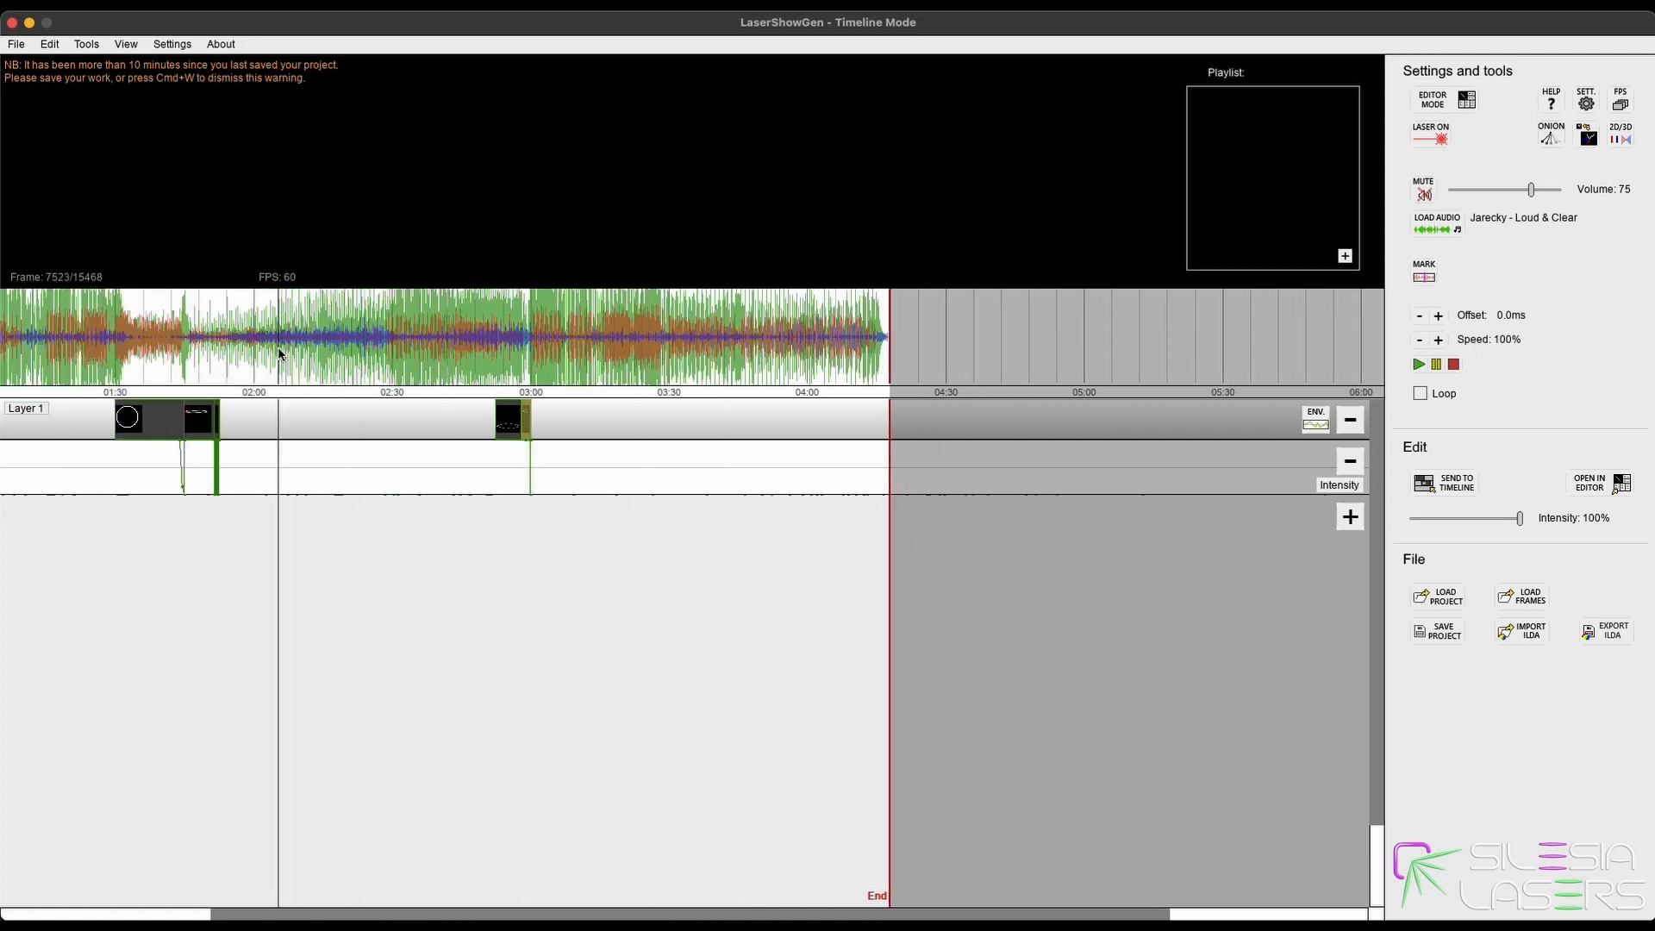
pyautogui.scroll(6, 297, 348)
pyautogui.click(480, 334)
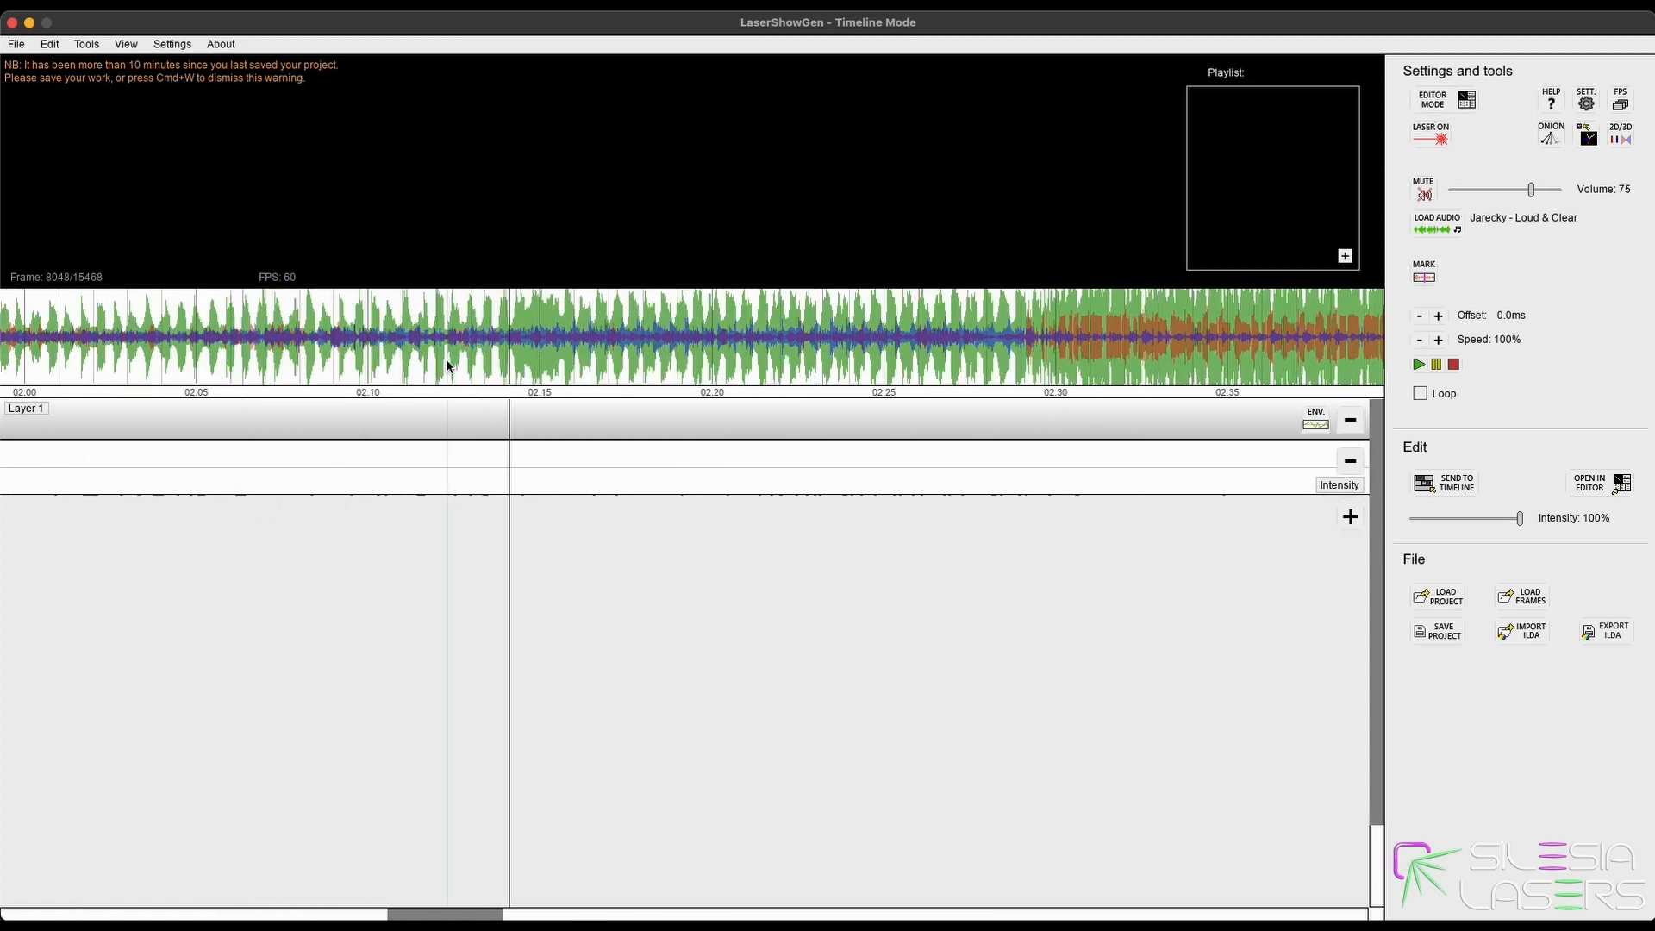
pyautogui.scroll(3, 465, 352)
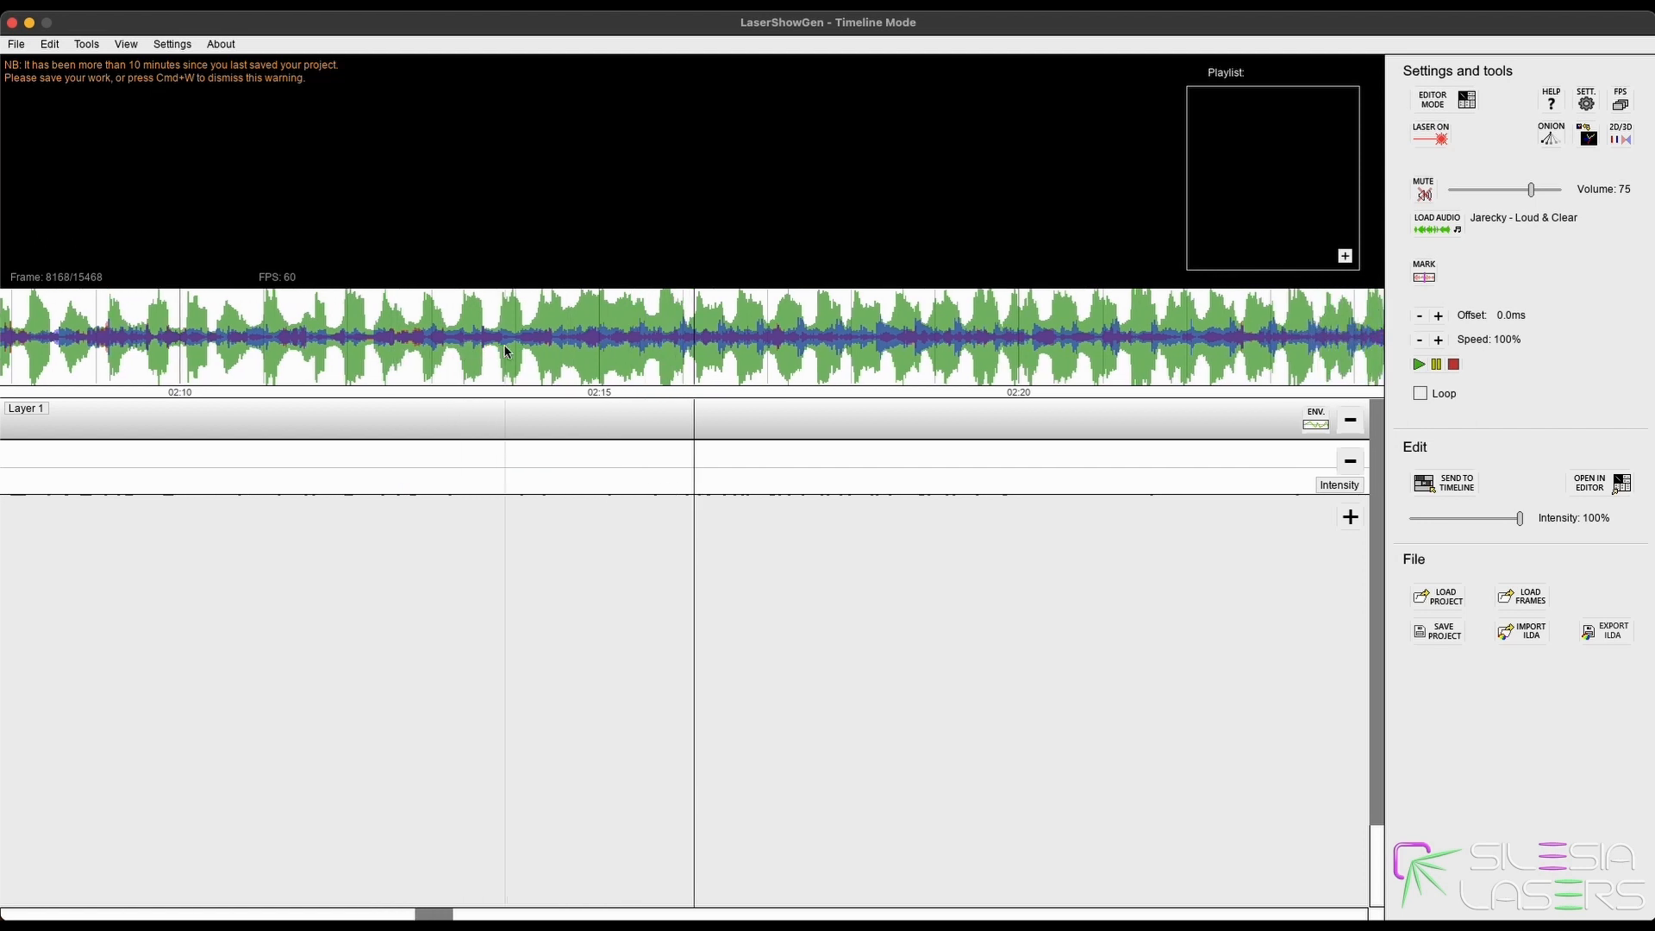
pyautogui.scroll(-6, 499, 352)
# Listen to the unanimated section before 01:30, concentrating on the part around 01:10.
pyautogui.click(192, 355)
pyautogui.scroll(3, 183, 357)
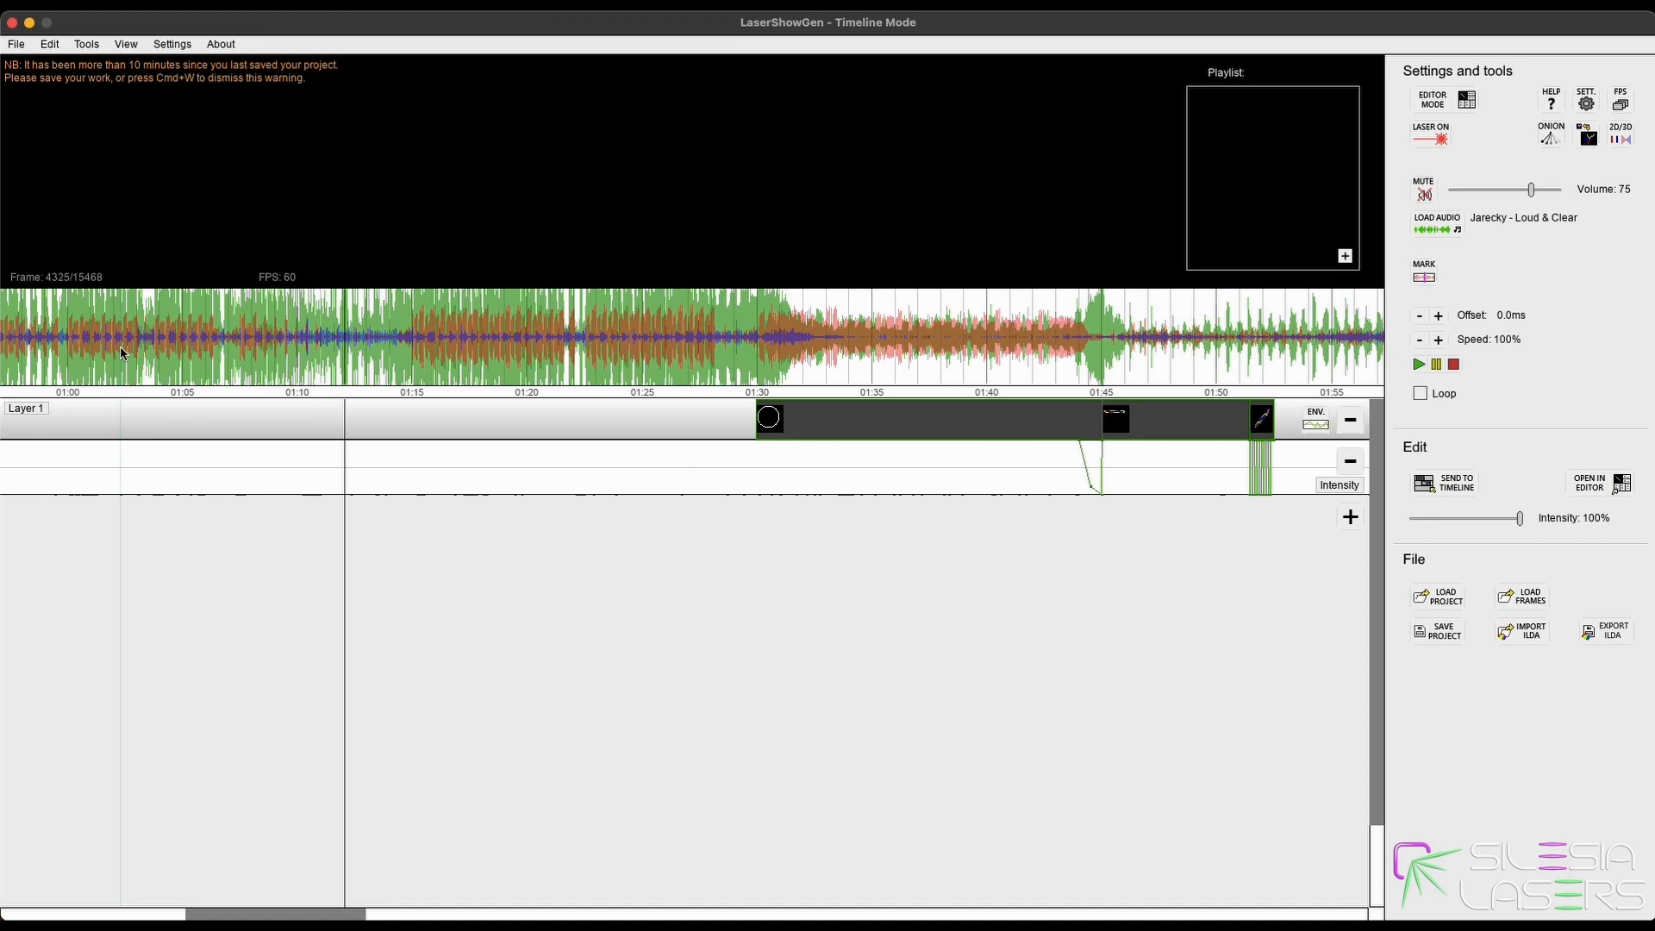
pyautogui.scroll(3, 208, 348)
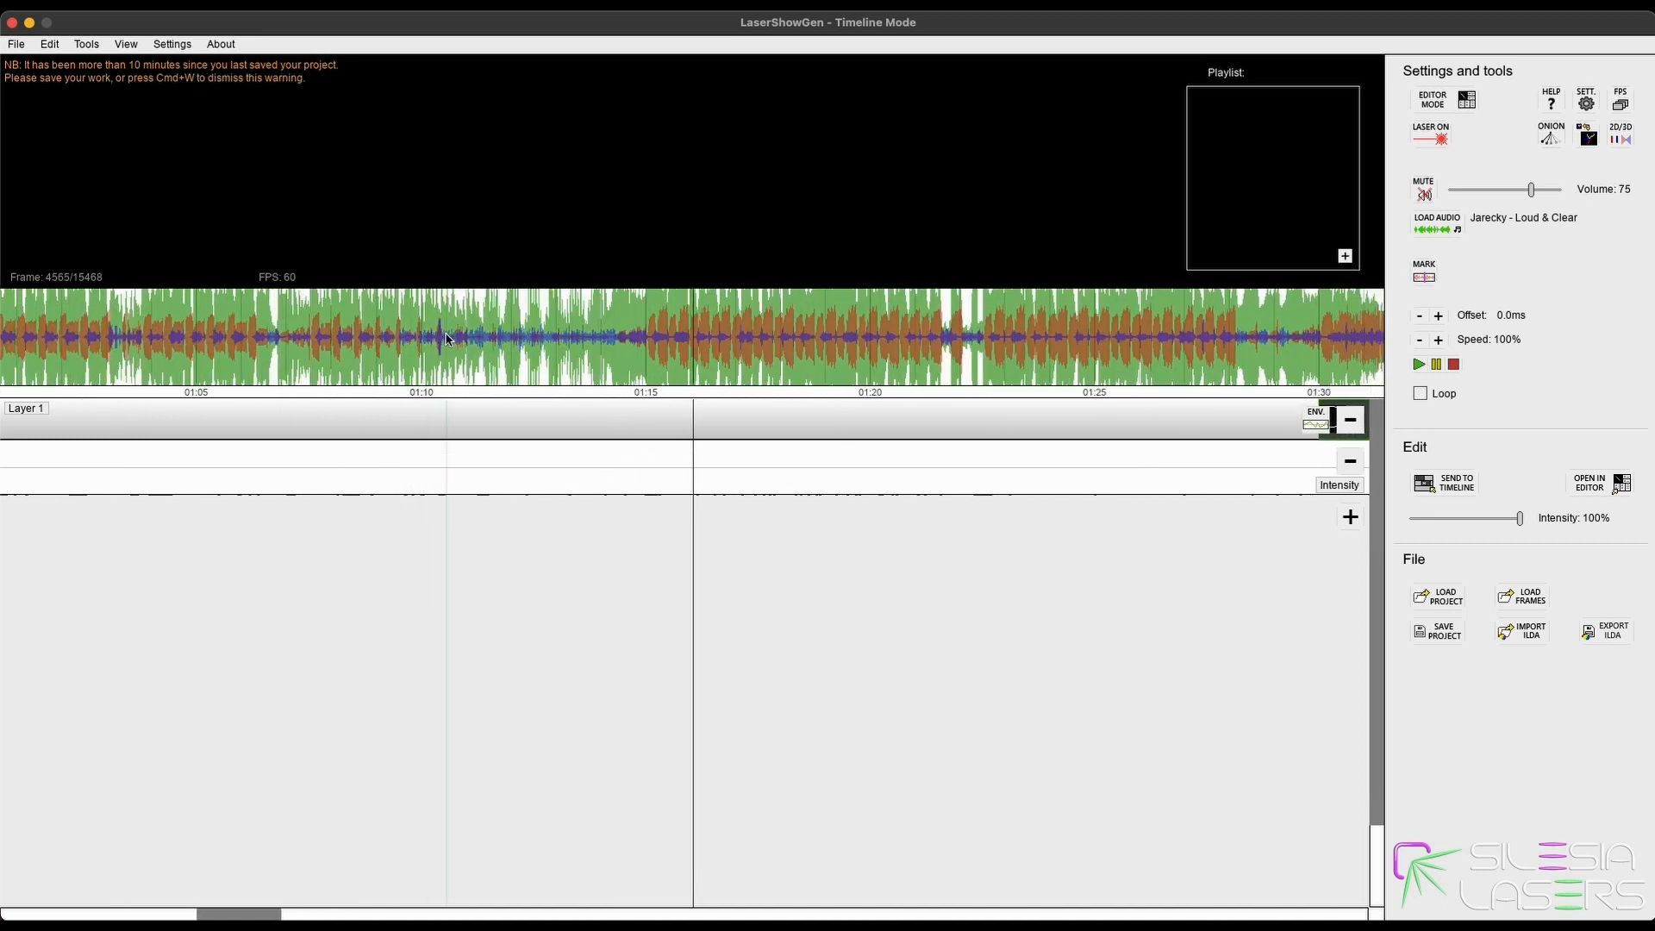
pyautogui.click(449, 336)
pyautogui.click(366, 339)
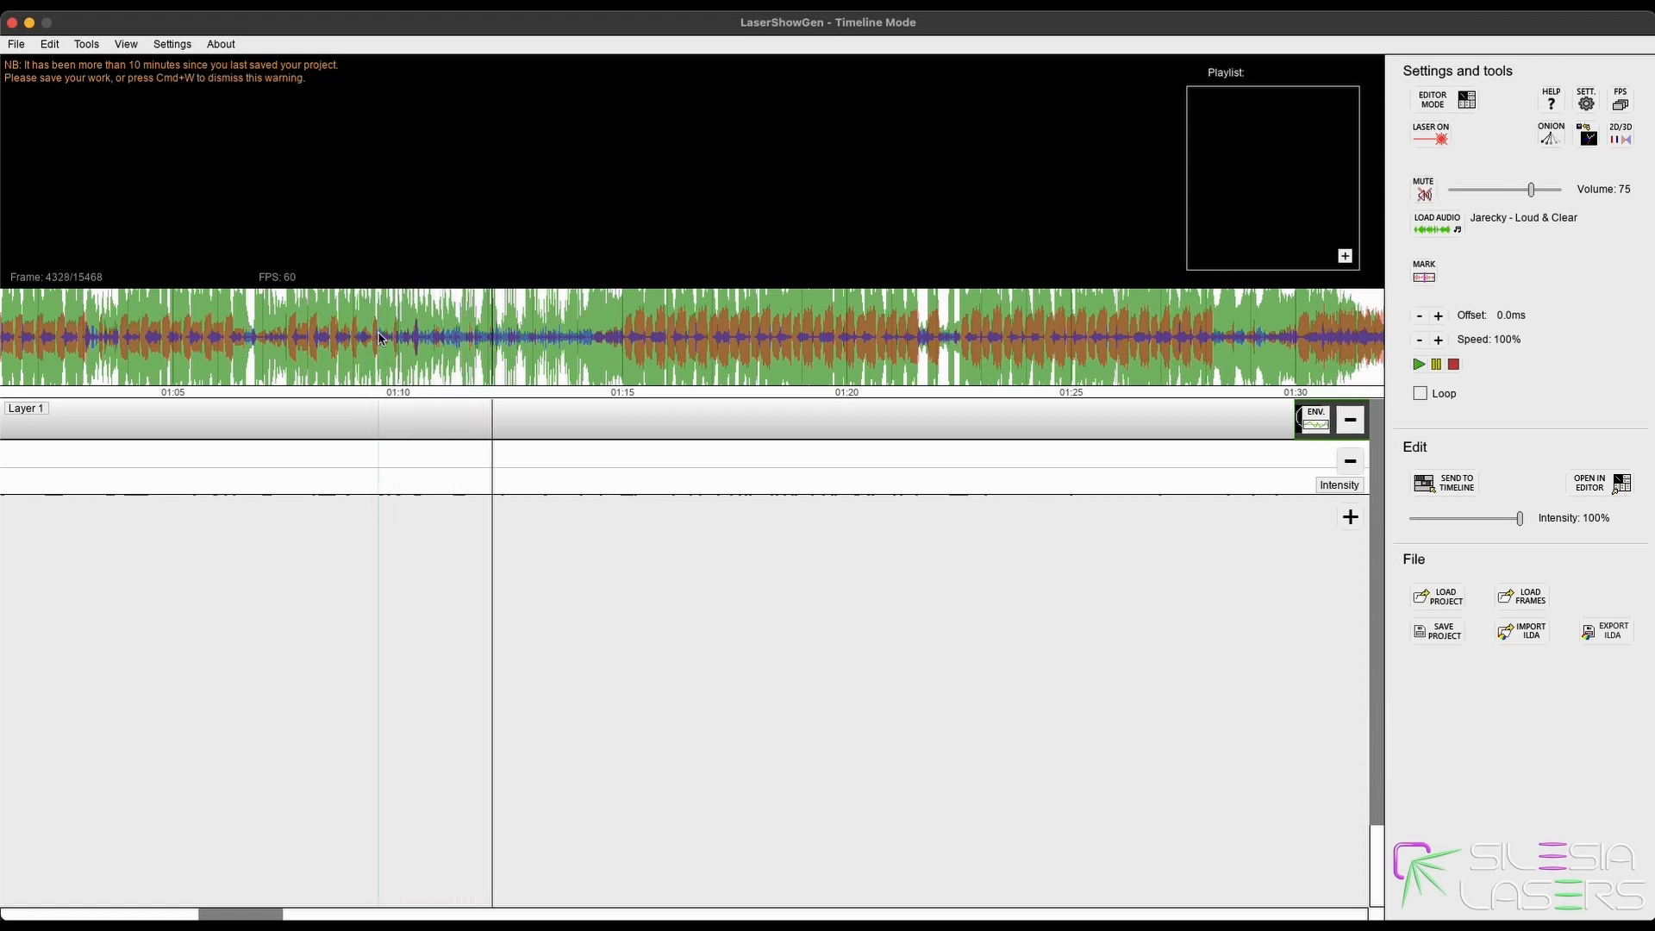
pyautogui.scroll(3, 360, 339)
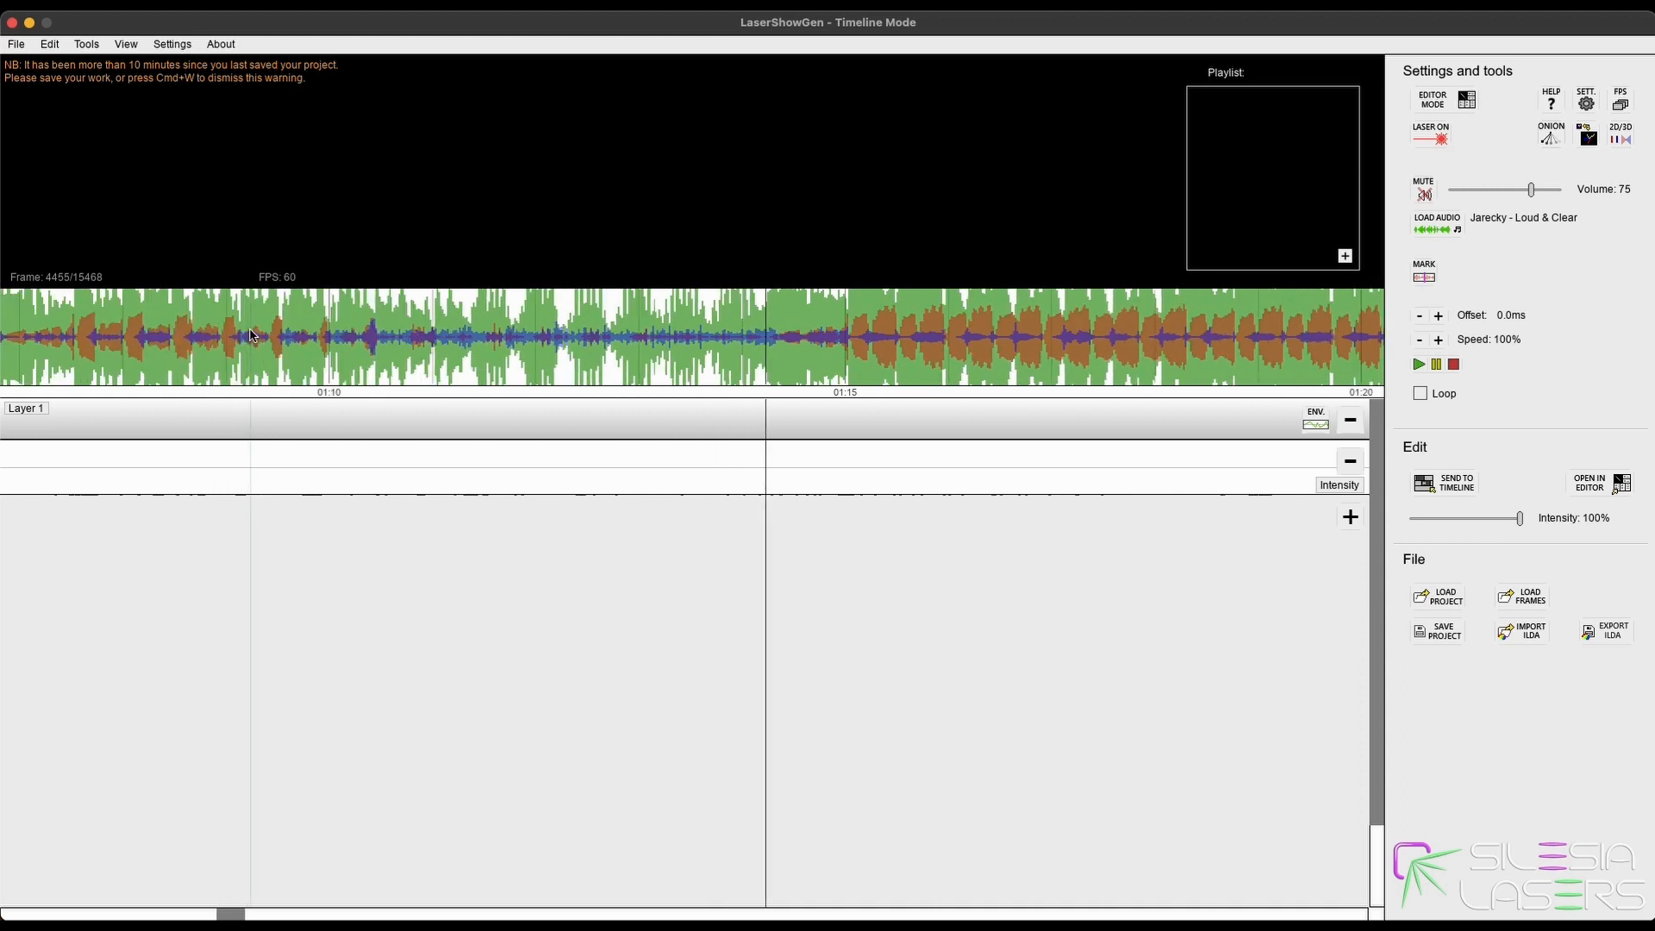
pyautogui.scroll(-2, 250, 336)
# Replay the passage between about 01:08 and 01:15 repeatedly to locate the start of the next part to animate.
pyautogui.click(751, 341)
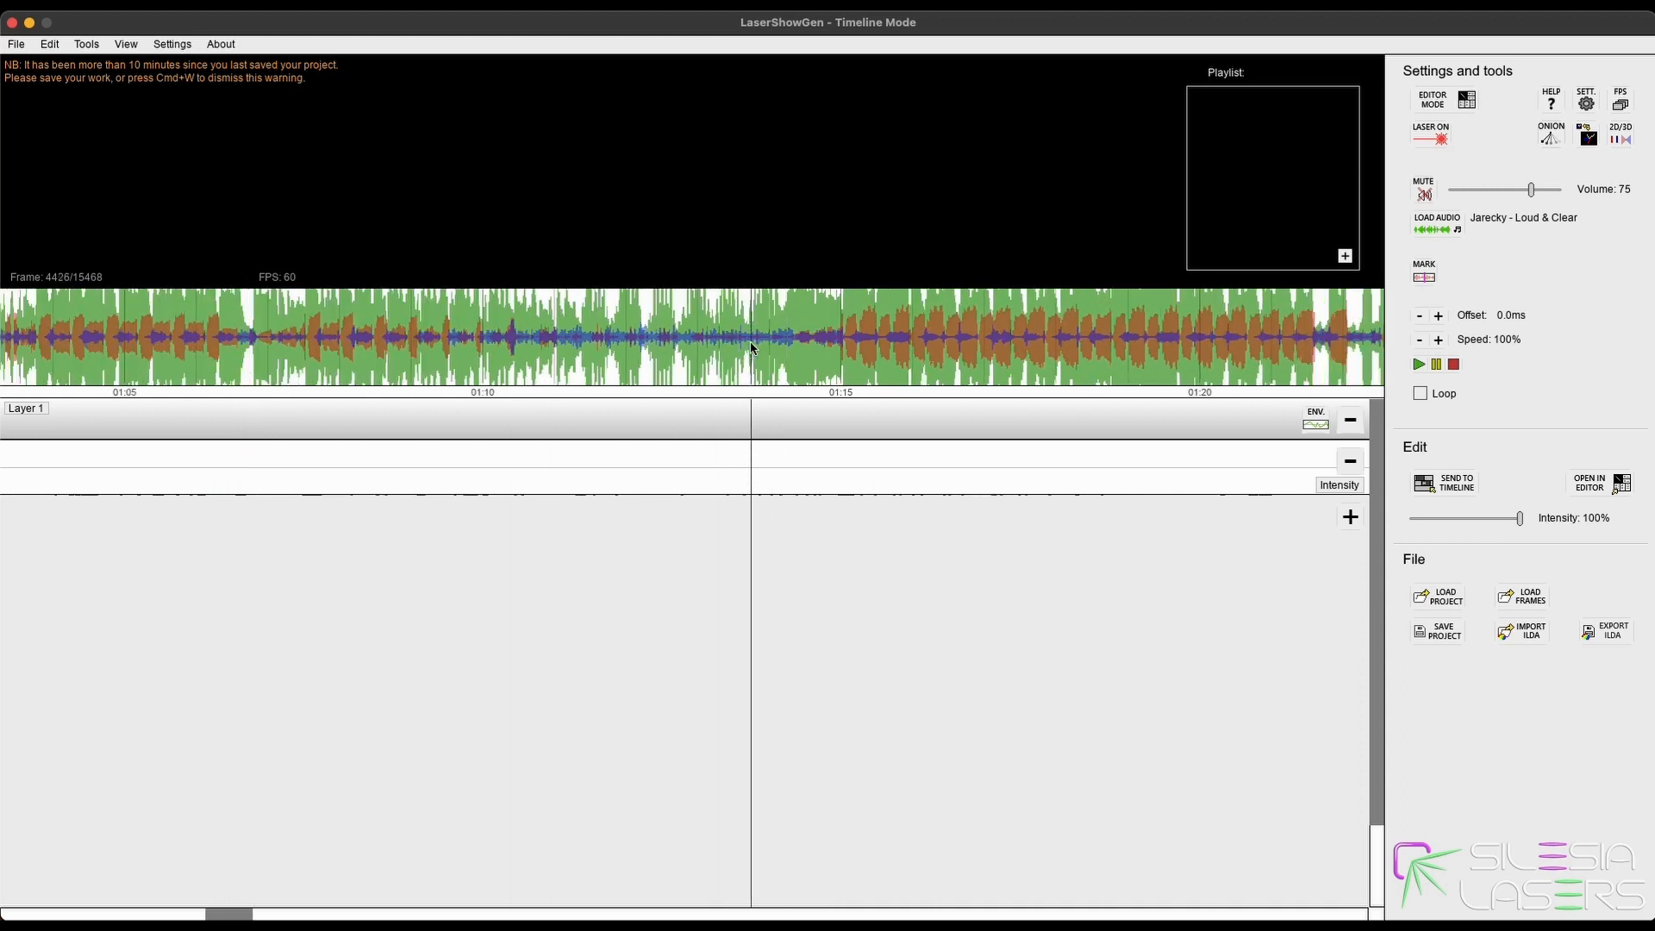
pyautogui.press('space')
pyautogui.click(533, 339)
pyautogui.click(424, 339)
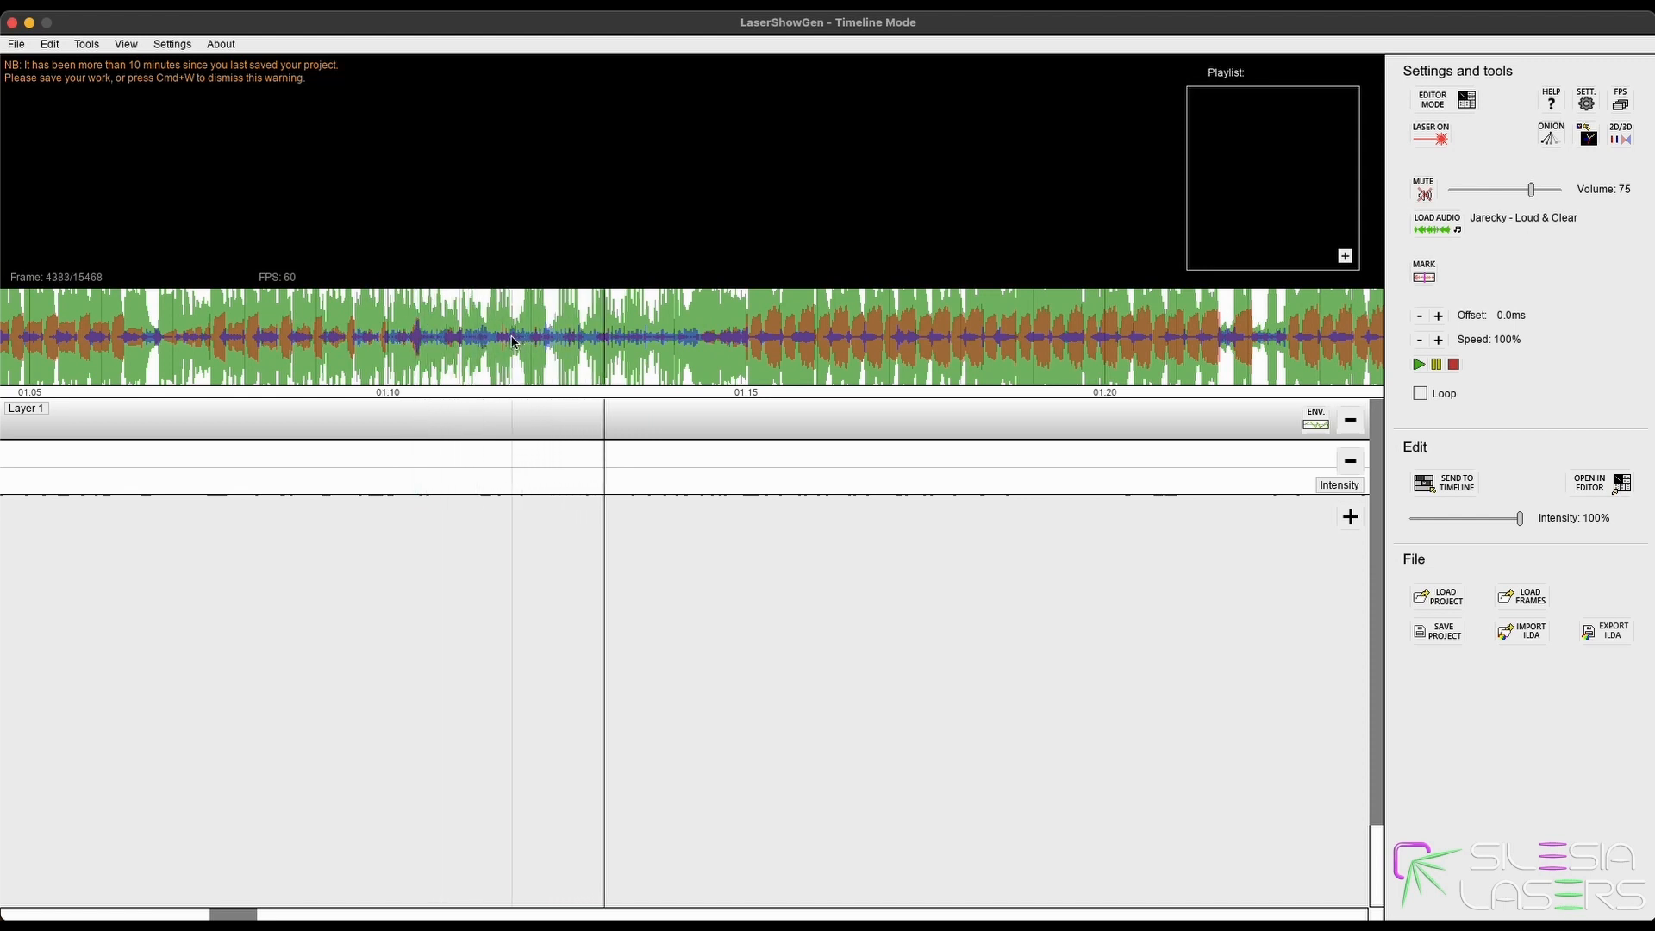
pyautogui.click(600, 341)
pyautogui.click(530, 343)
pyautogui.click(435, 340)
pyautogui.click(313, 337)
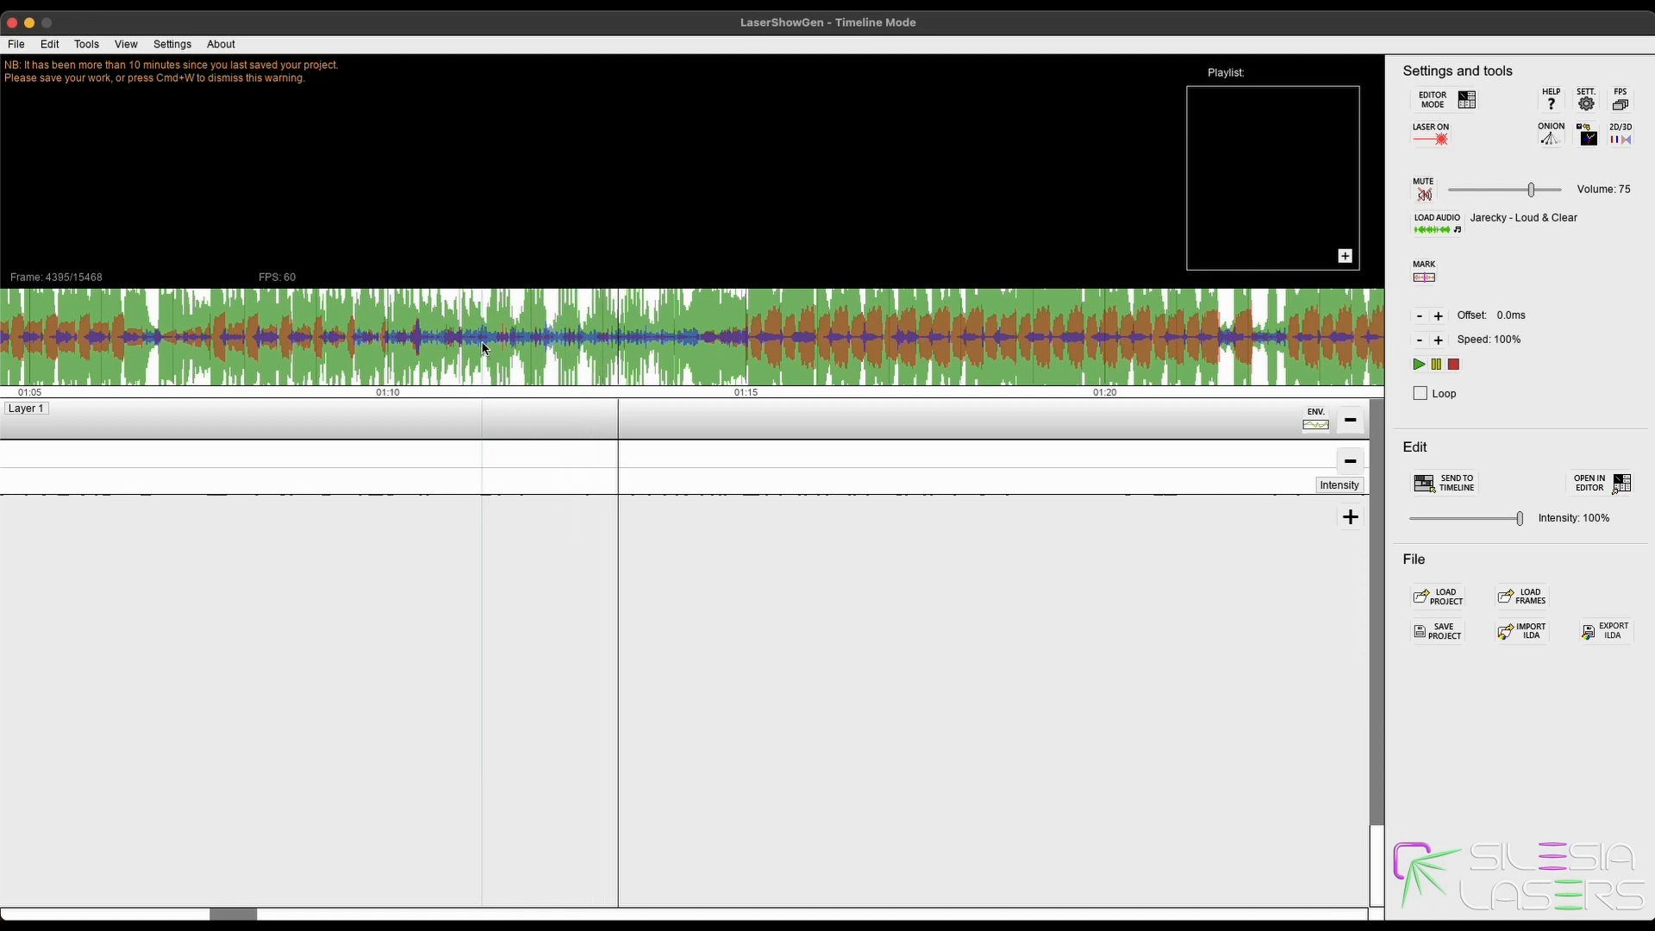
pyautogui.click(424, 348)
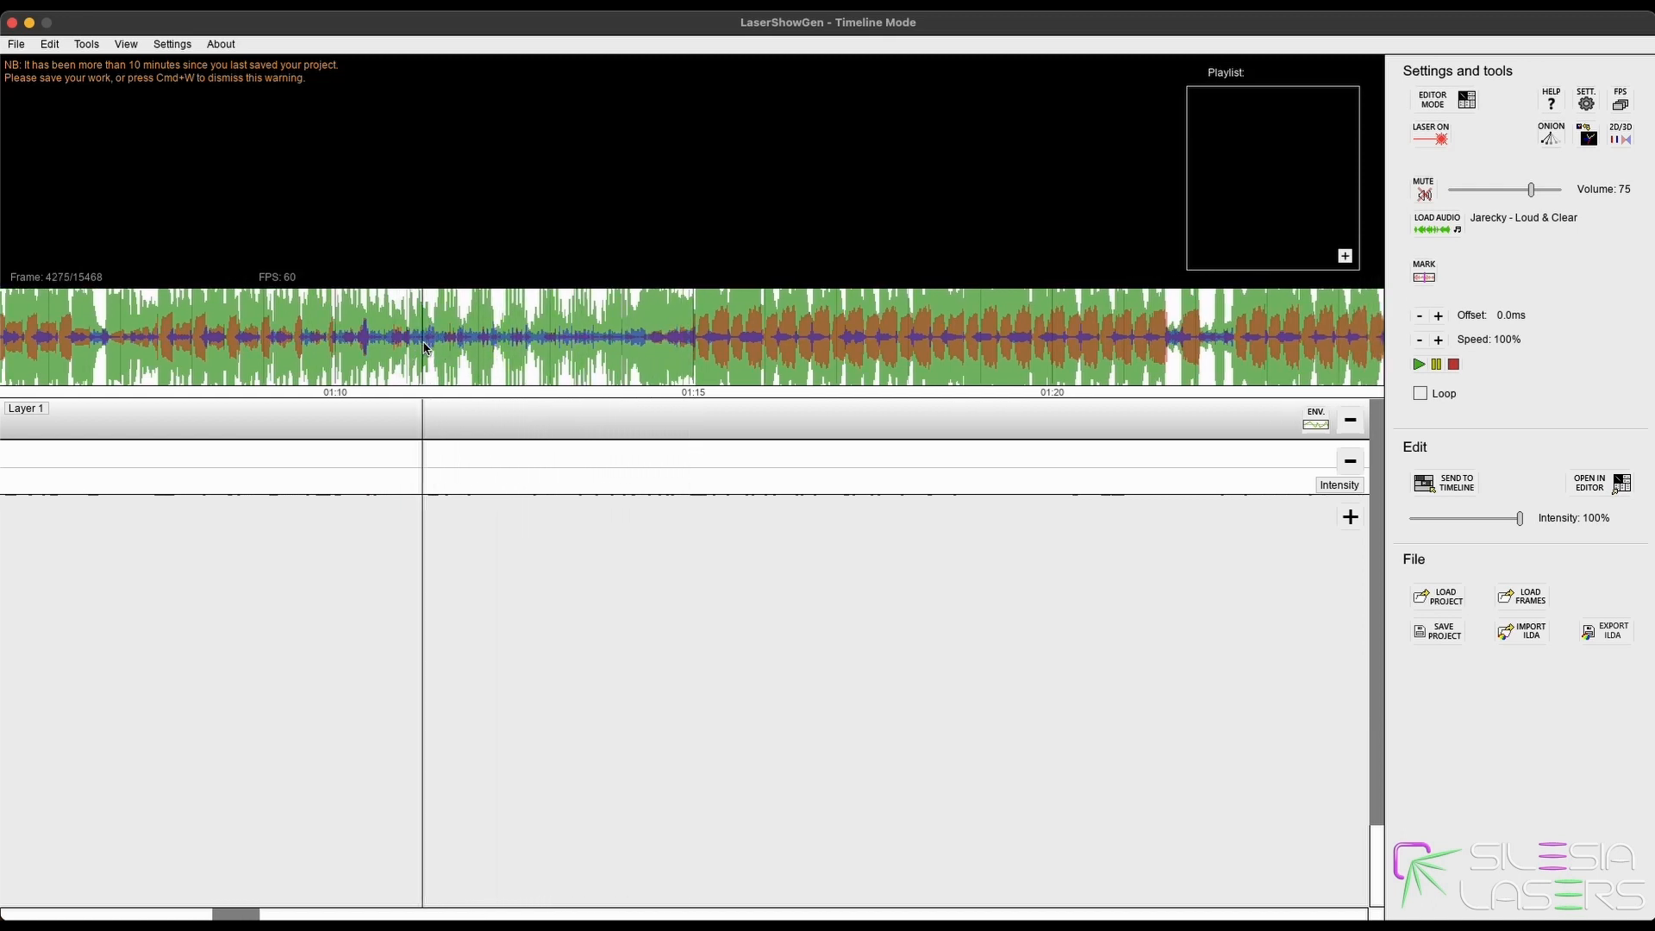
pyautogui.click(423, 349)
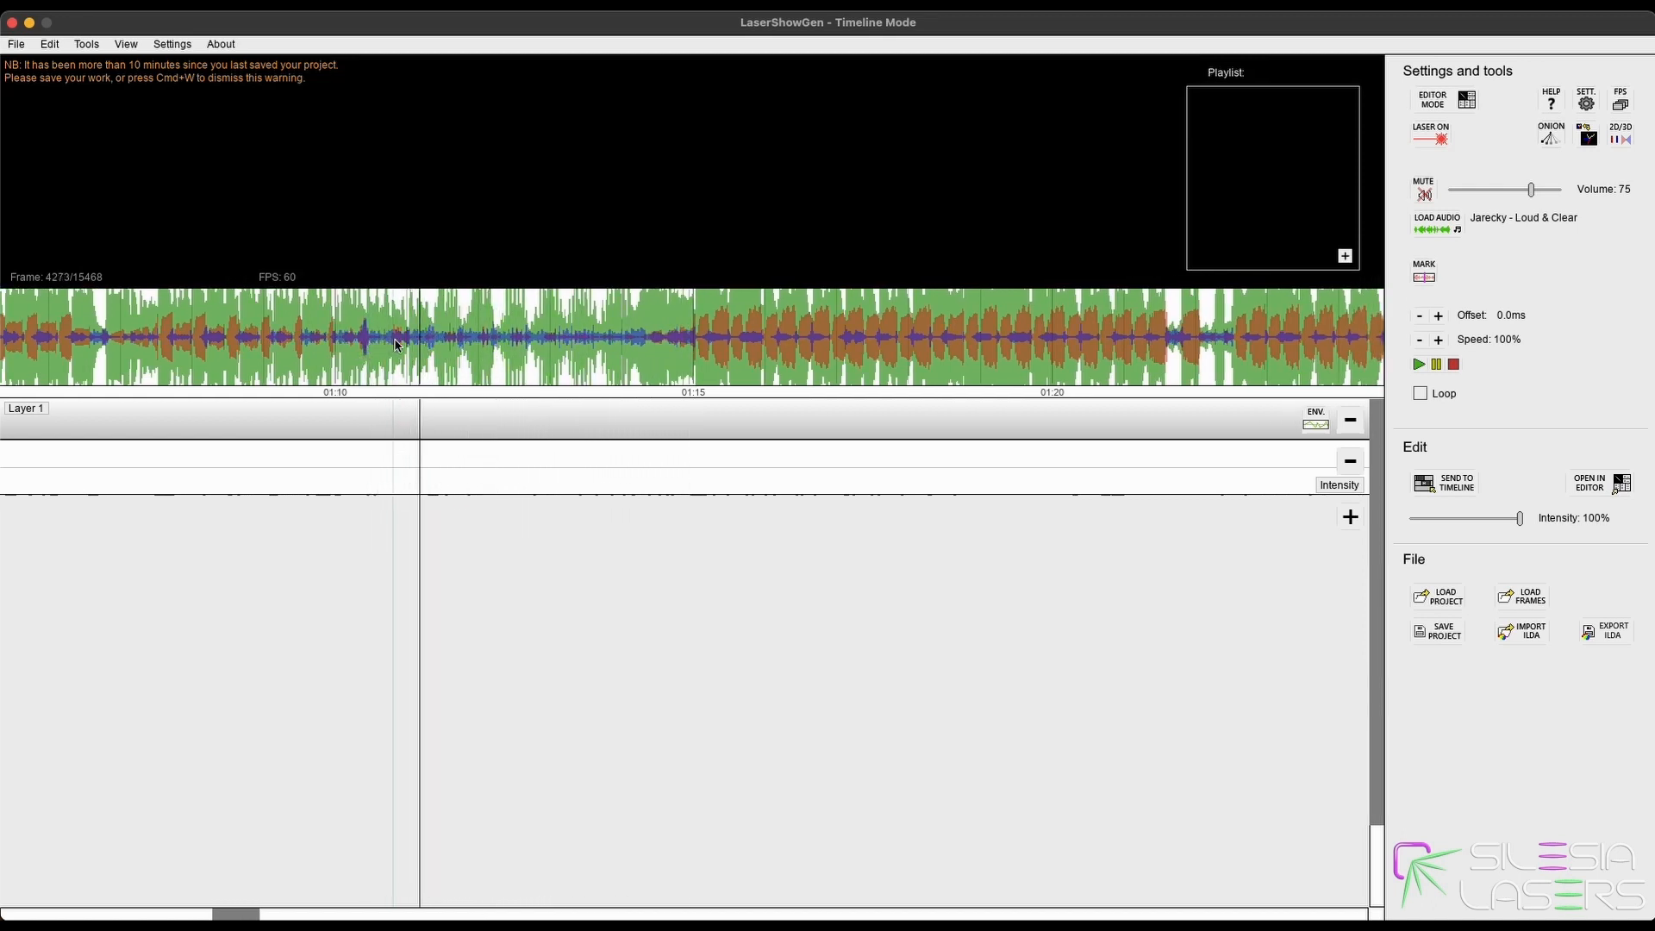
pyautogui.click(423, 349)
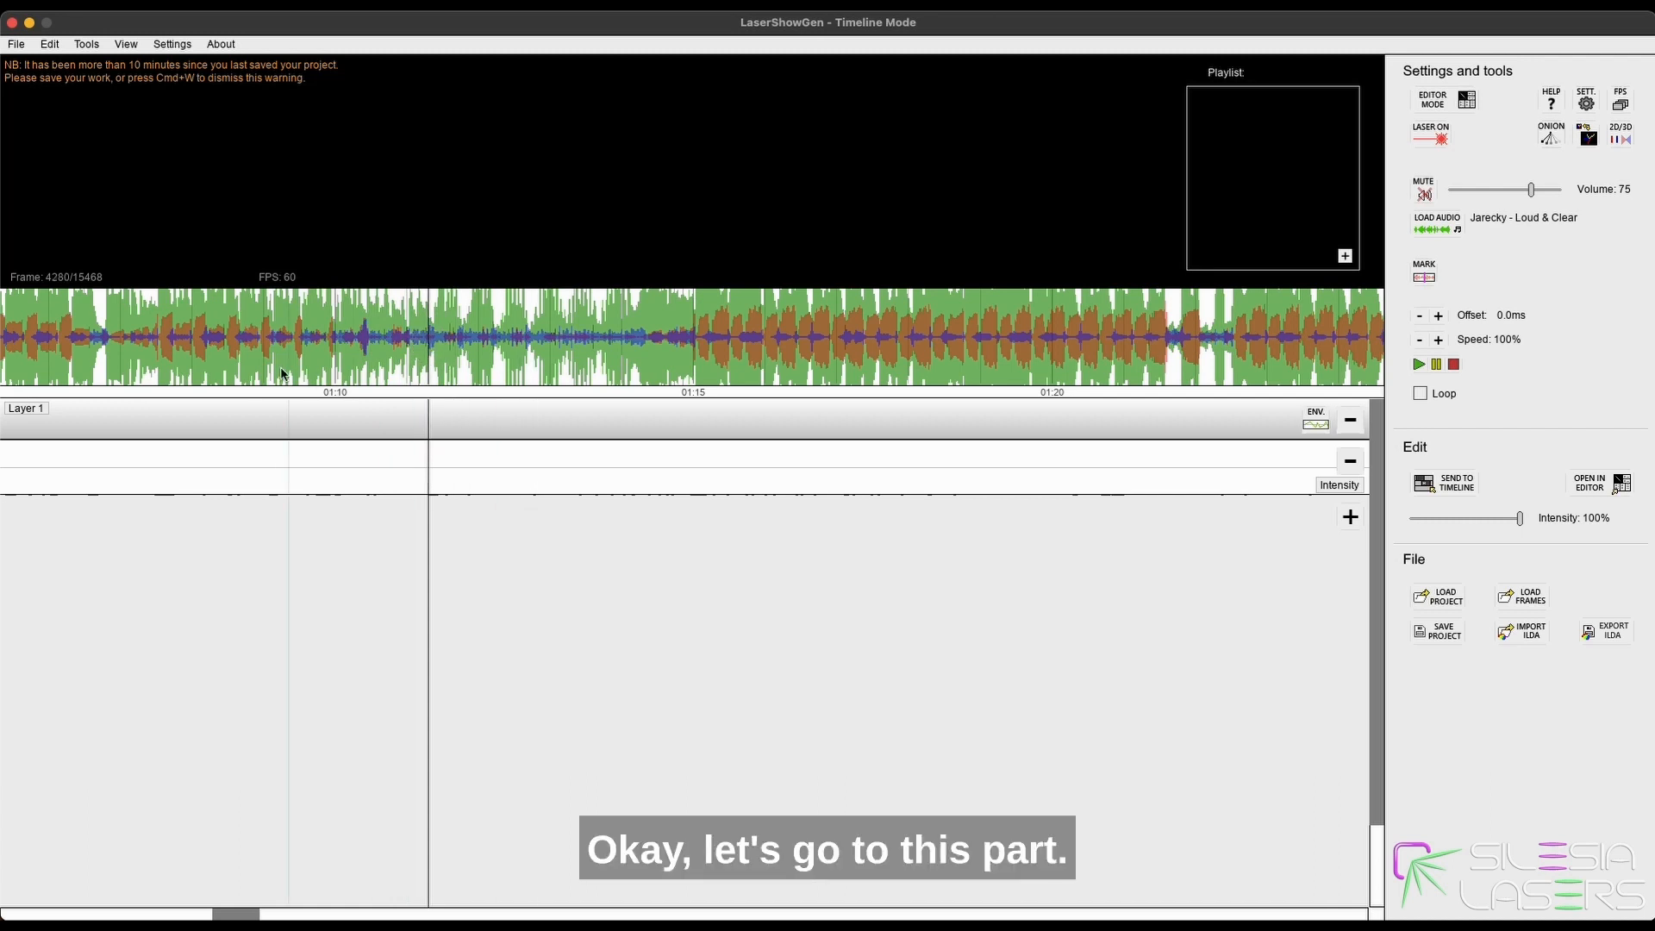
pyautogui.scroll(1, 162, 421)
pyautogui.scroll(4, 215, 390)
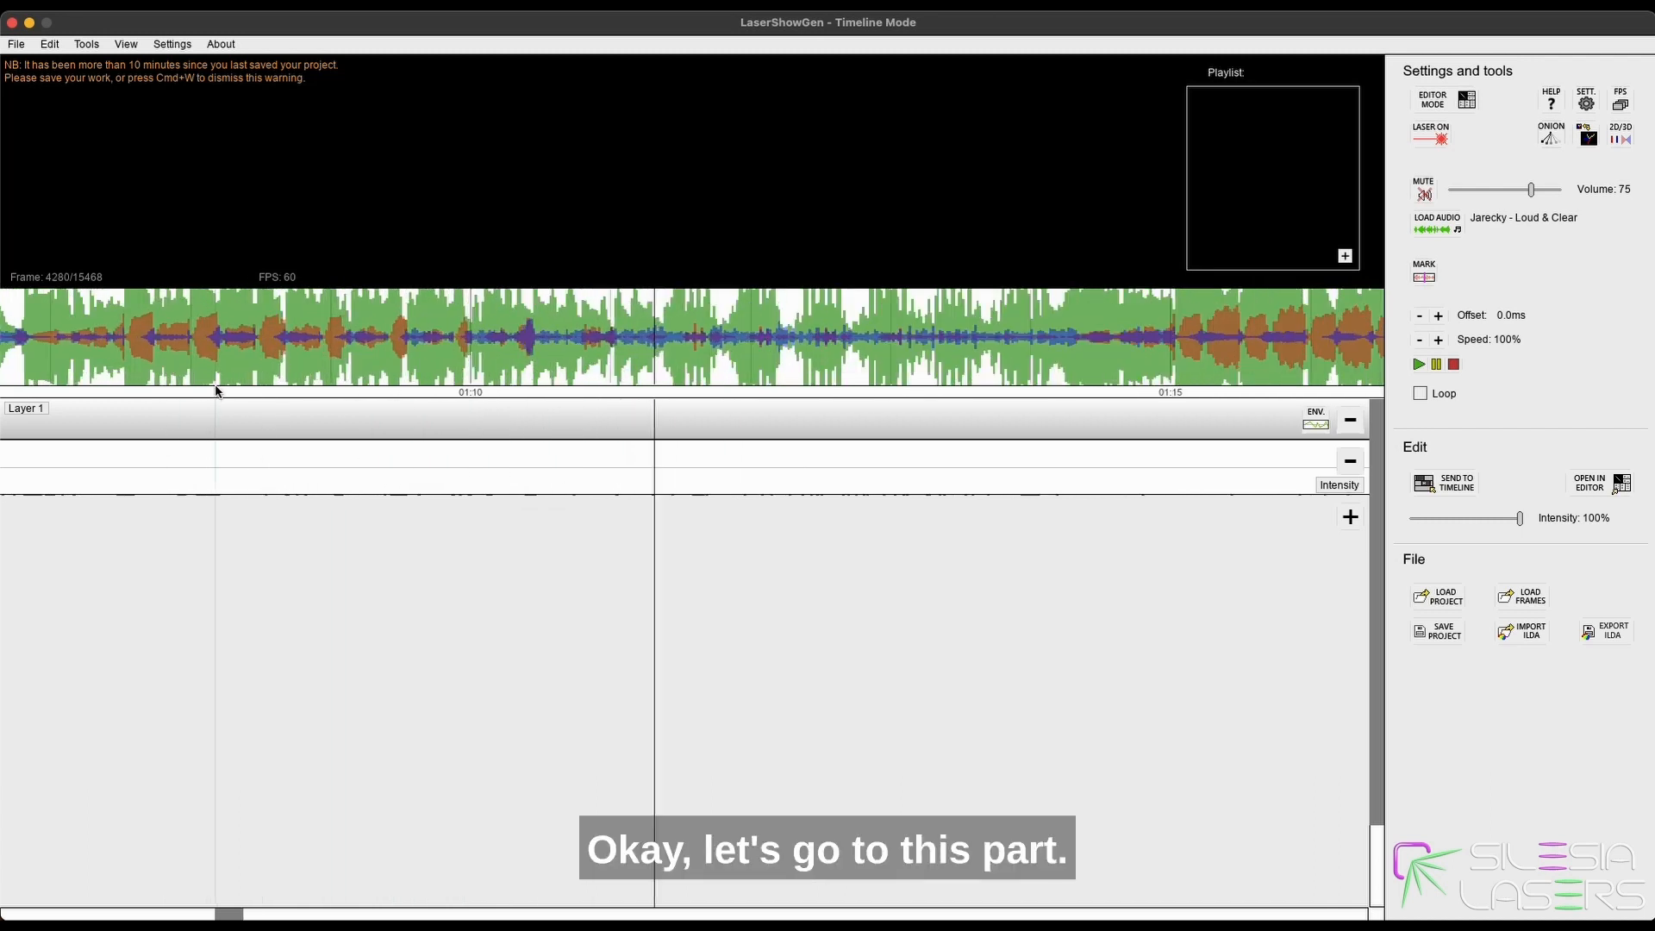
# Listen to short stretches between about 01:10 and 01:15 to pinpoint the note where the new animation should start.
pyautogui.scroll(-4, 775, 406)
pyautogui.scroll(-3, 853, 412)
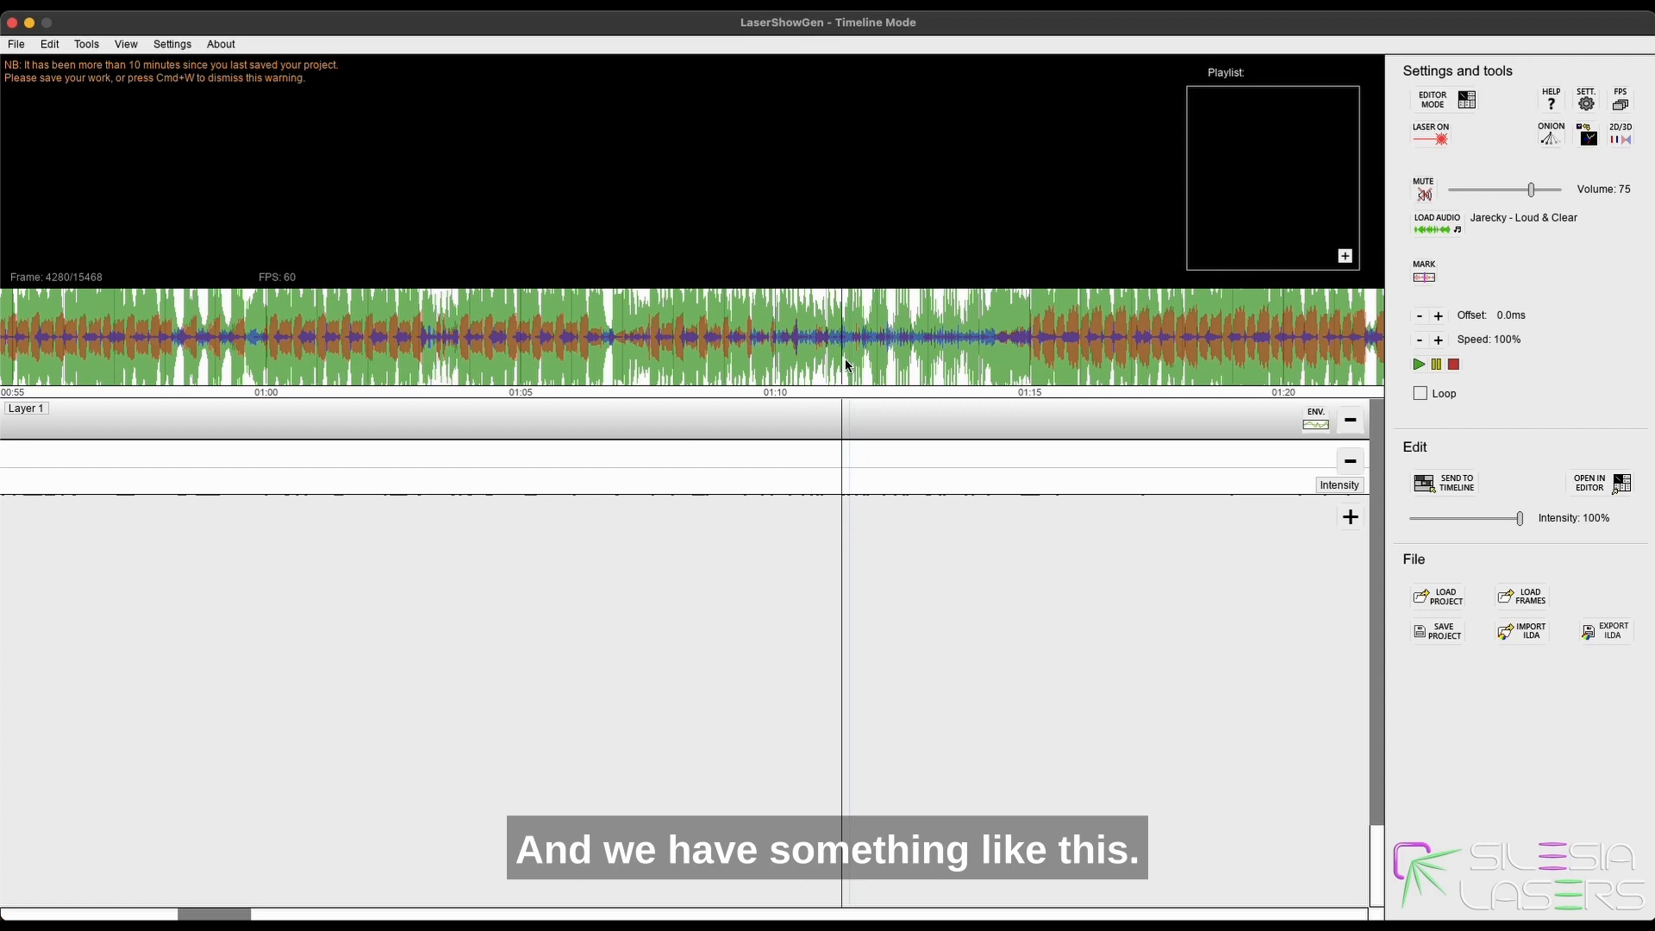
pyautogui.click(873, 364)
pyautogui.scroll(4, 873, 364)
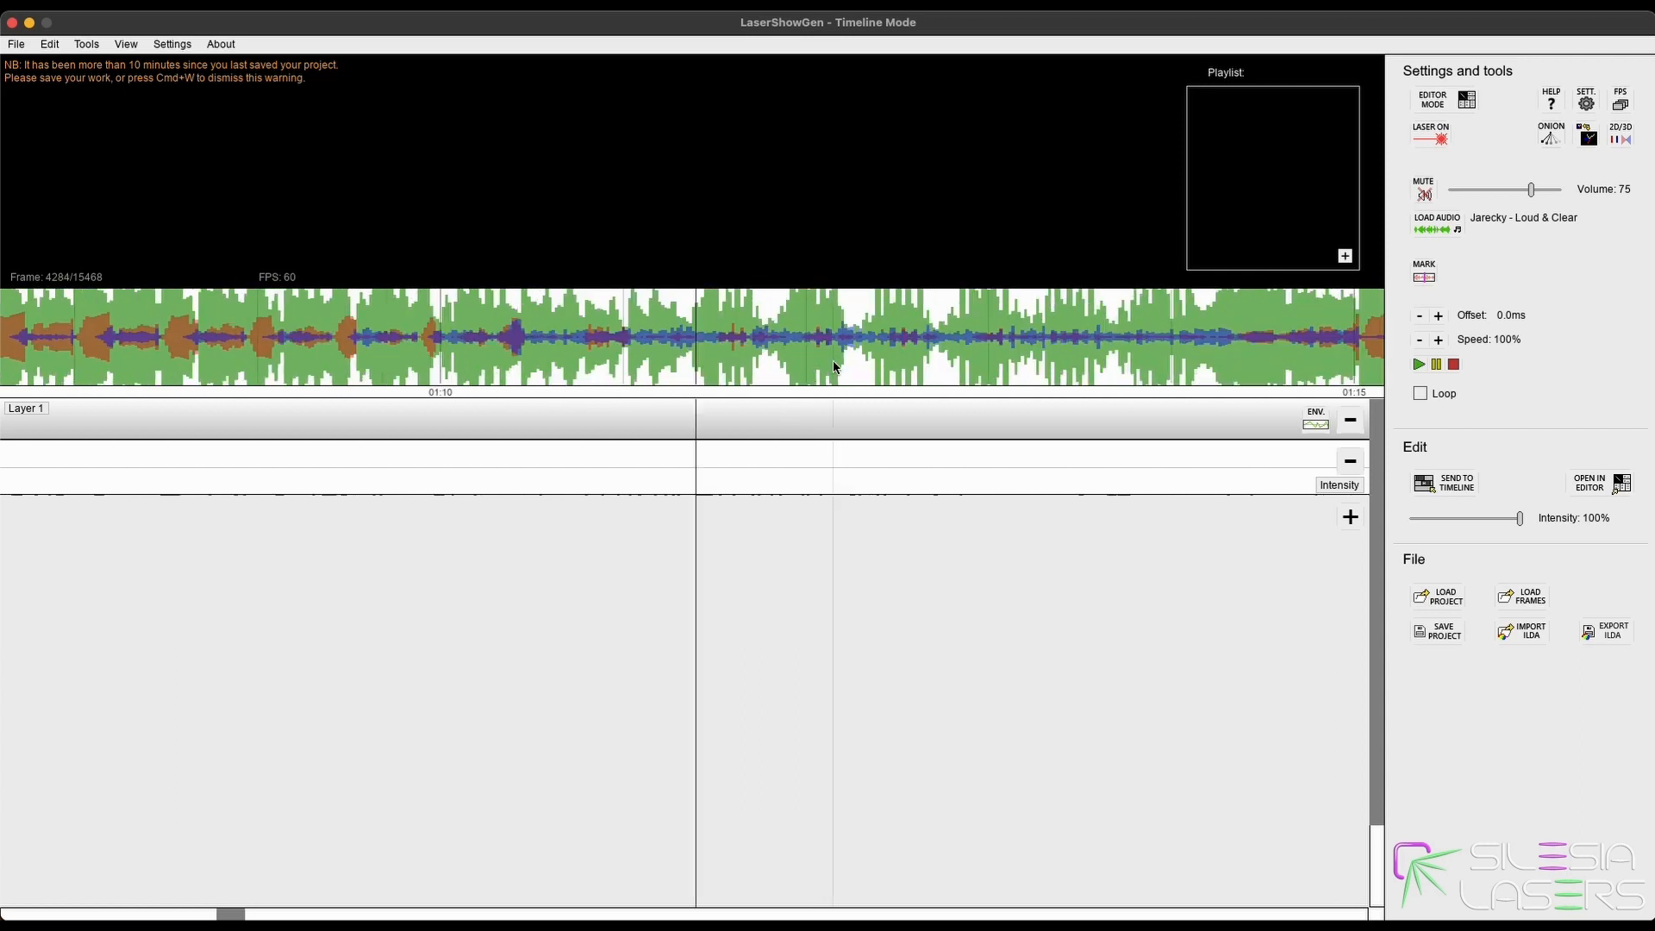
pyautogui.scroll(-3, 449, 366)
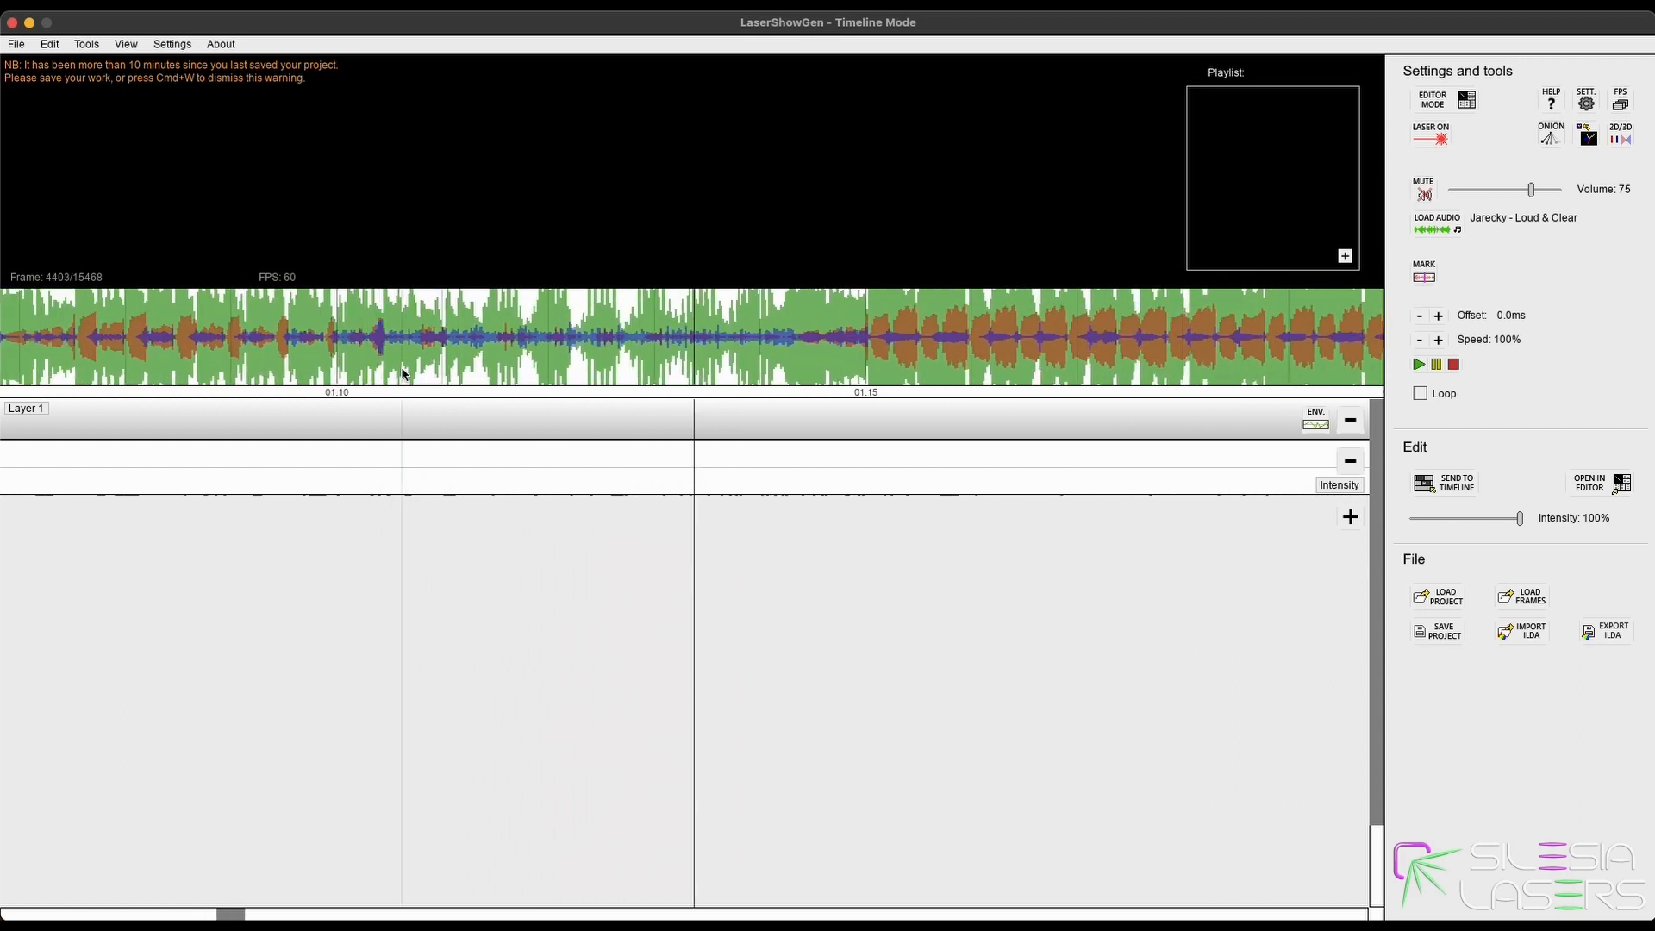
pyautogui.press('space')
pyautogui.click(274, 357)
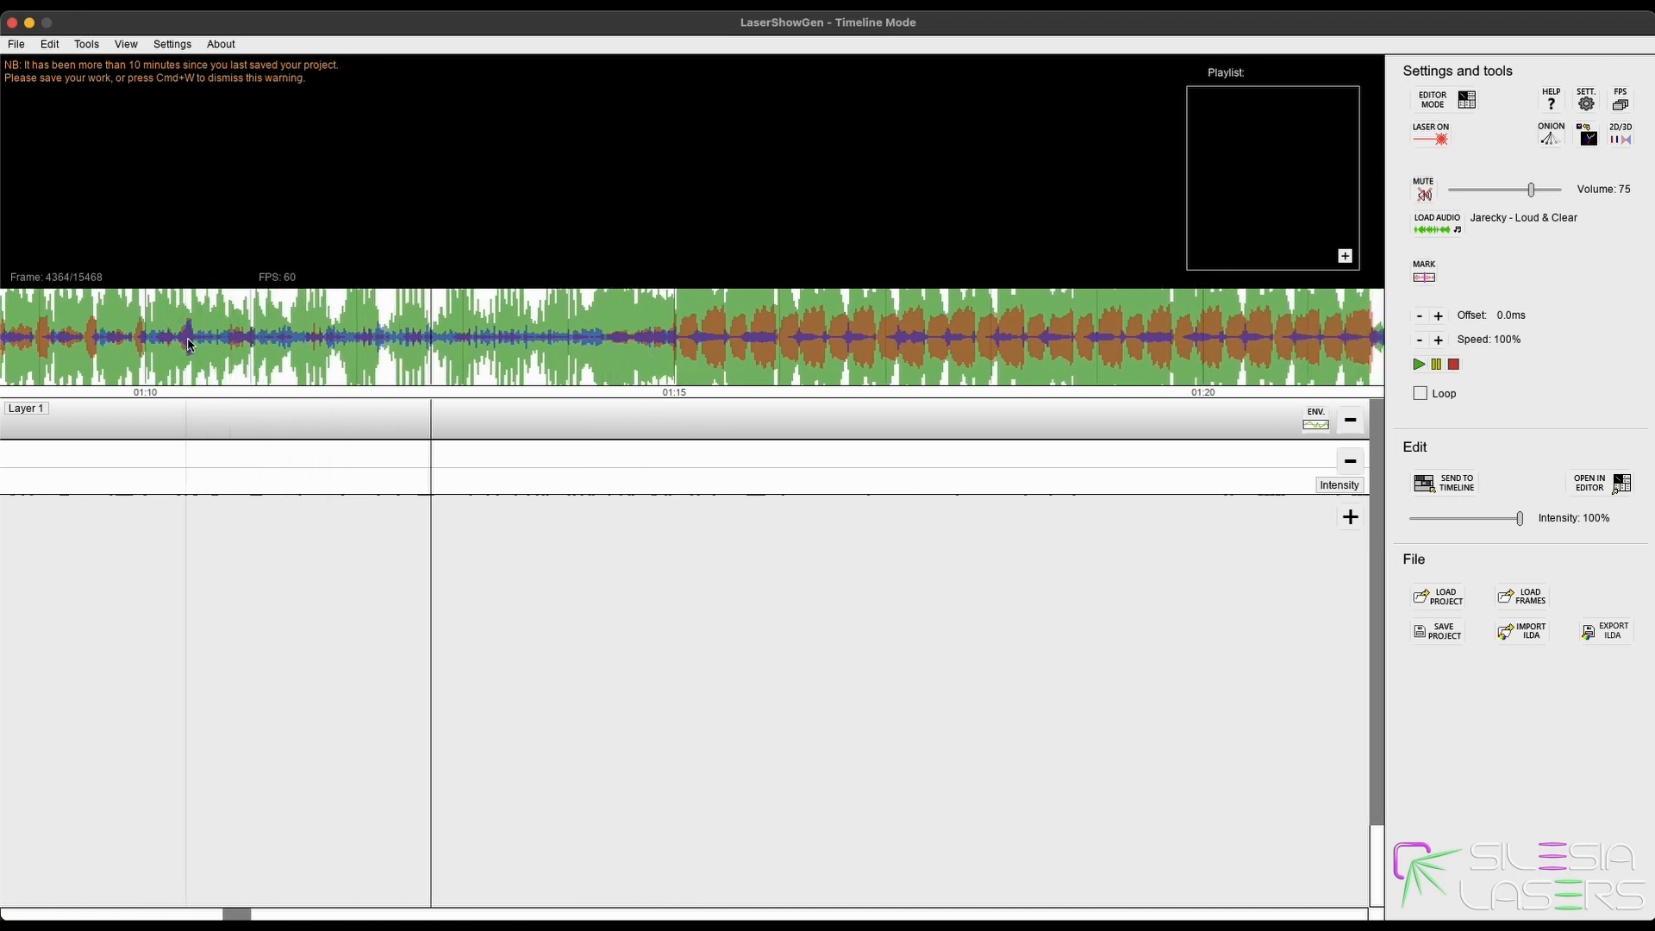
pyautogui.click(158, 345)
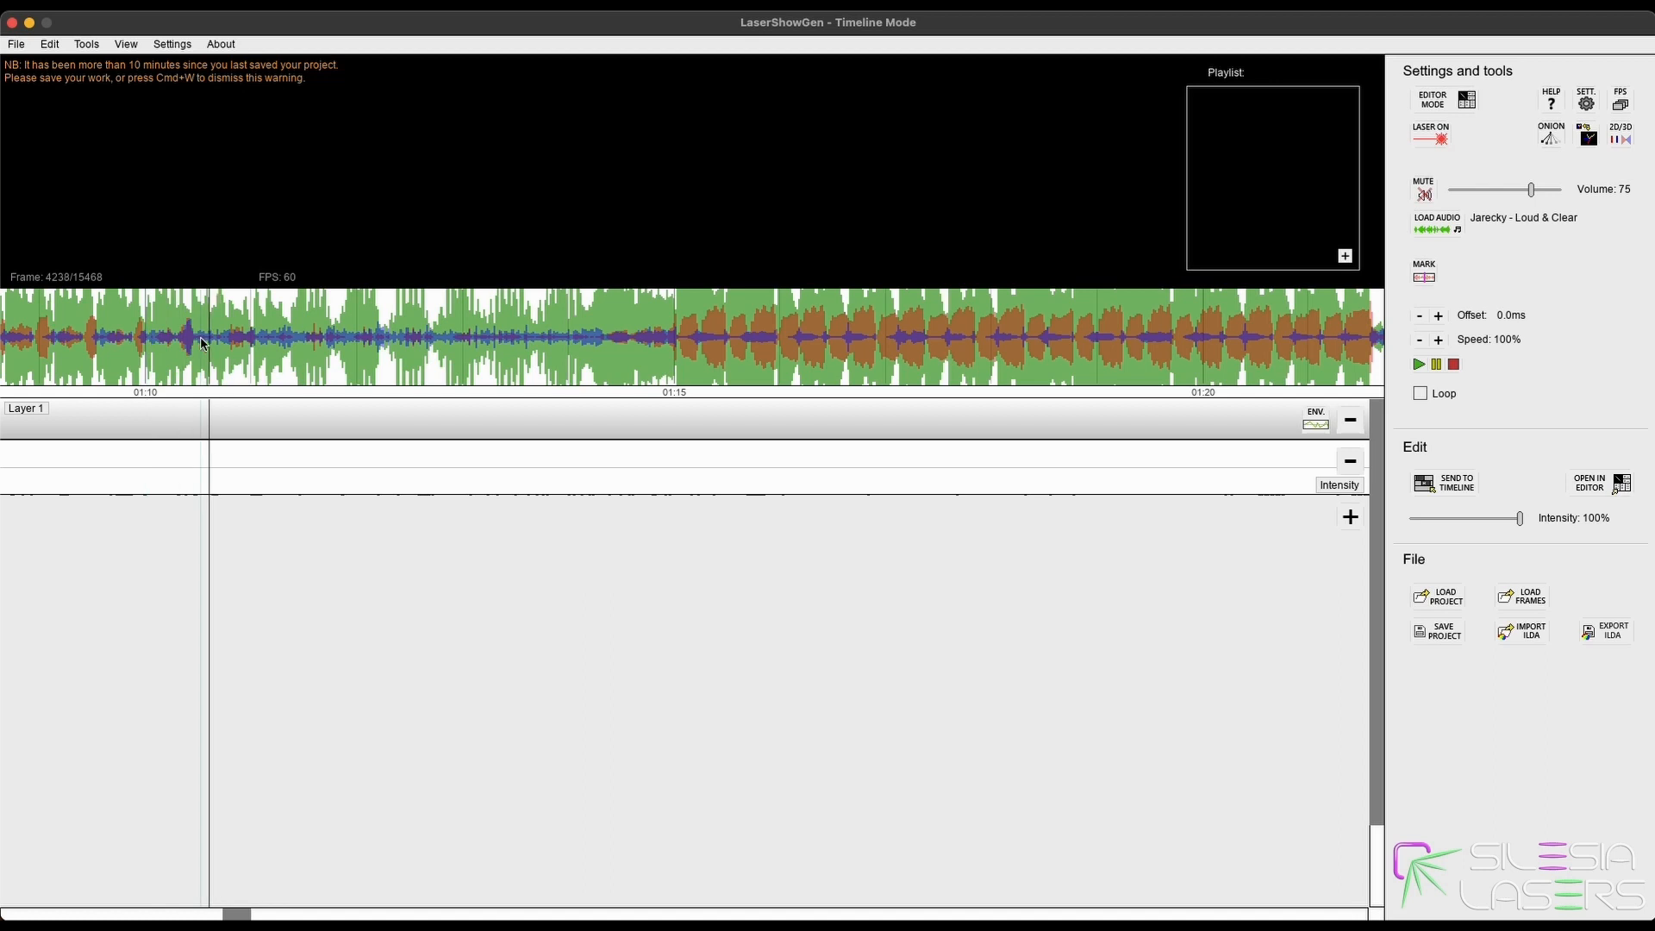
pyautogui.press('space')
pyautogui.click(283, 371)
pyautogui.scroll(8, 283, 373)
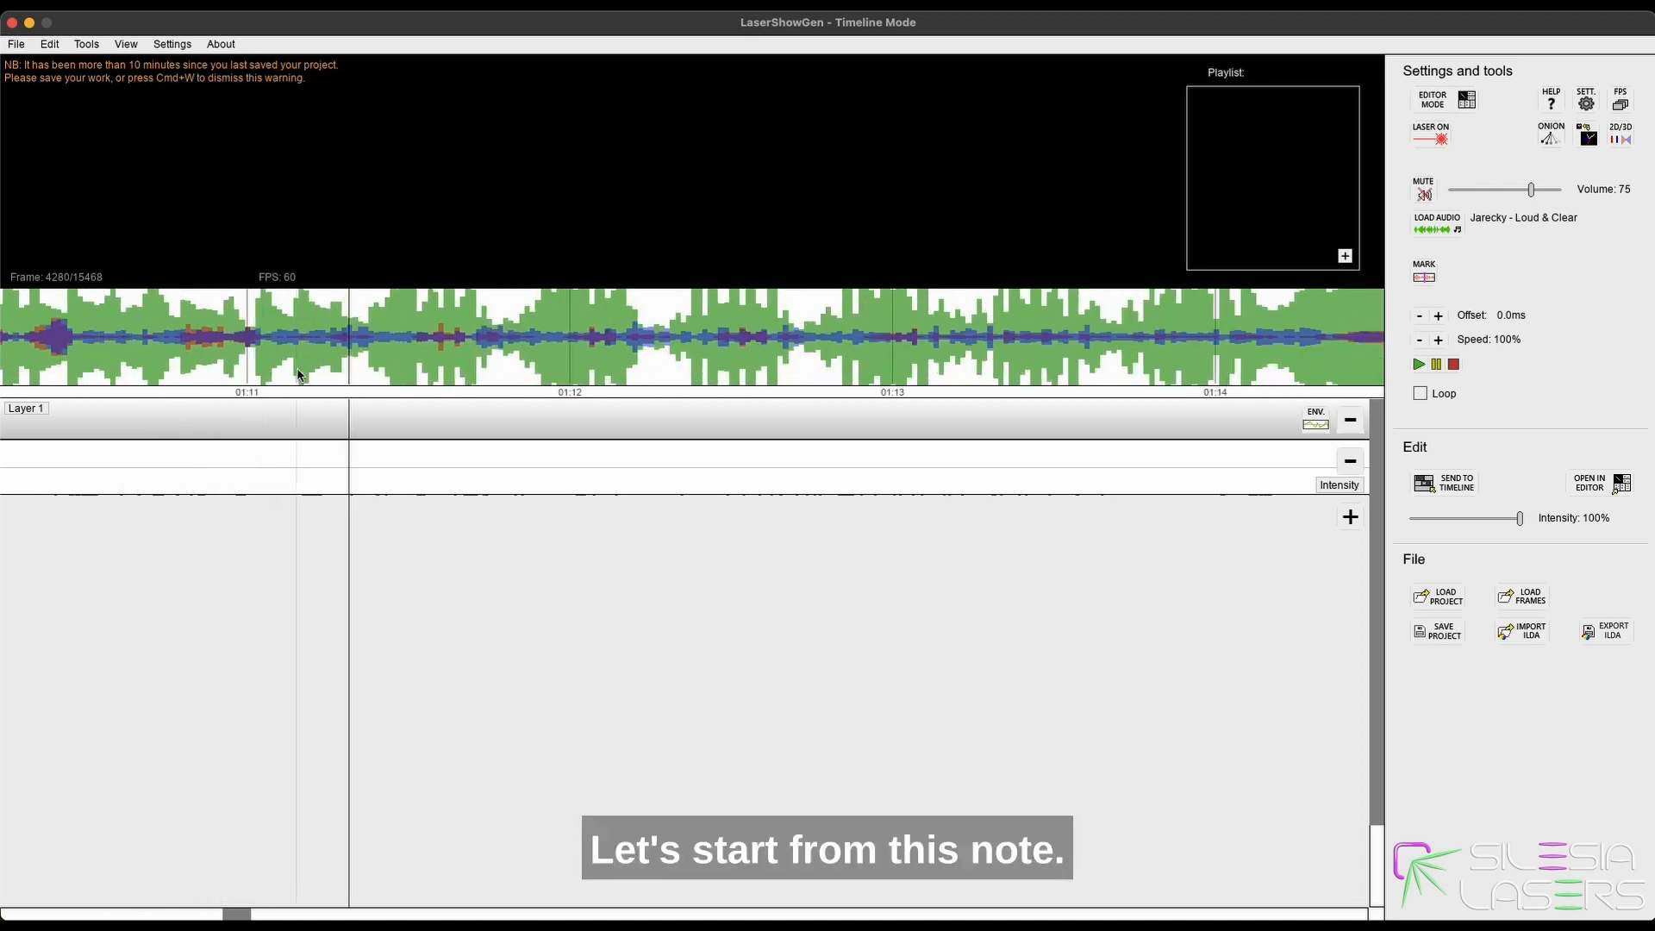
# Place the timeline position on Layer 1 at the chosen starting note shortly after 01:11.
pyautogui.scroll(5, 392, 359)
pyautogui.click(358, 366)
pyautogui.click(369, 430)
# Switch to the editor, start a new empty animation discarding the old frames, and set its length to 224 frames.
pyautogui.click(1463, 100)
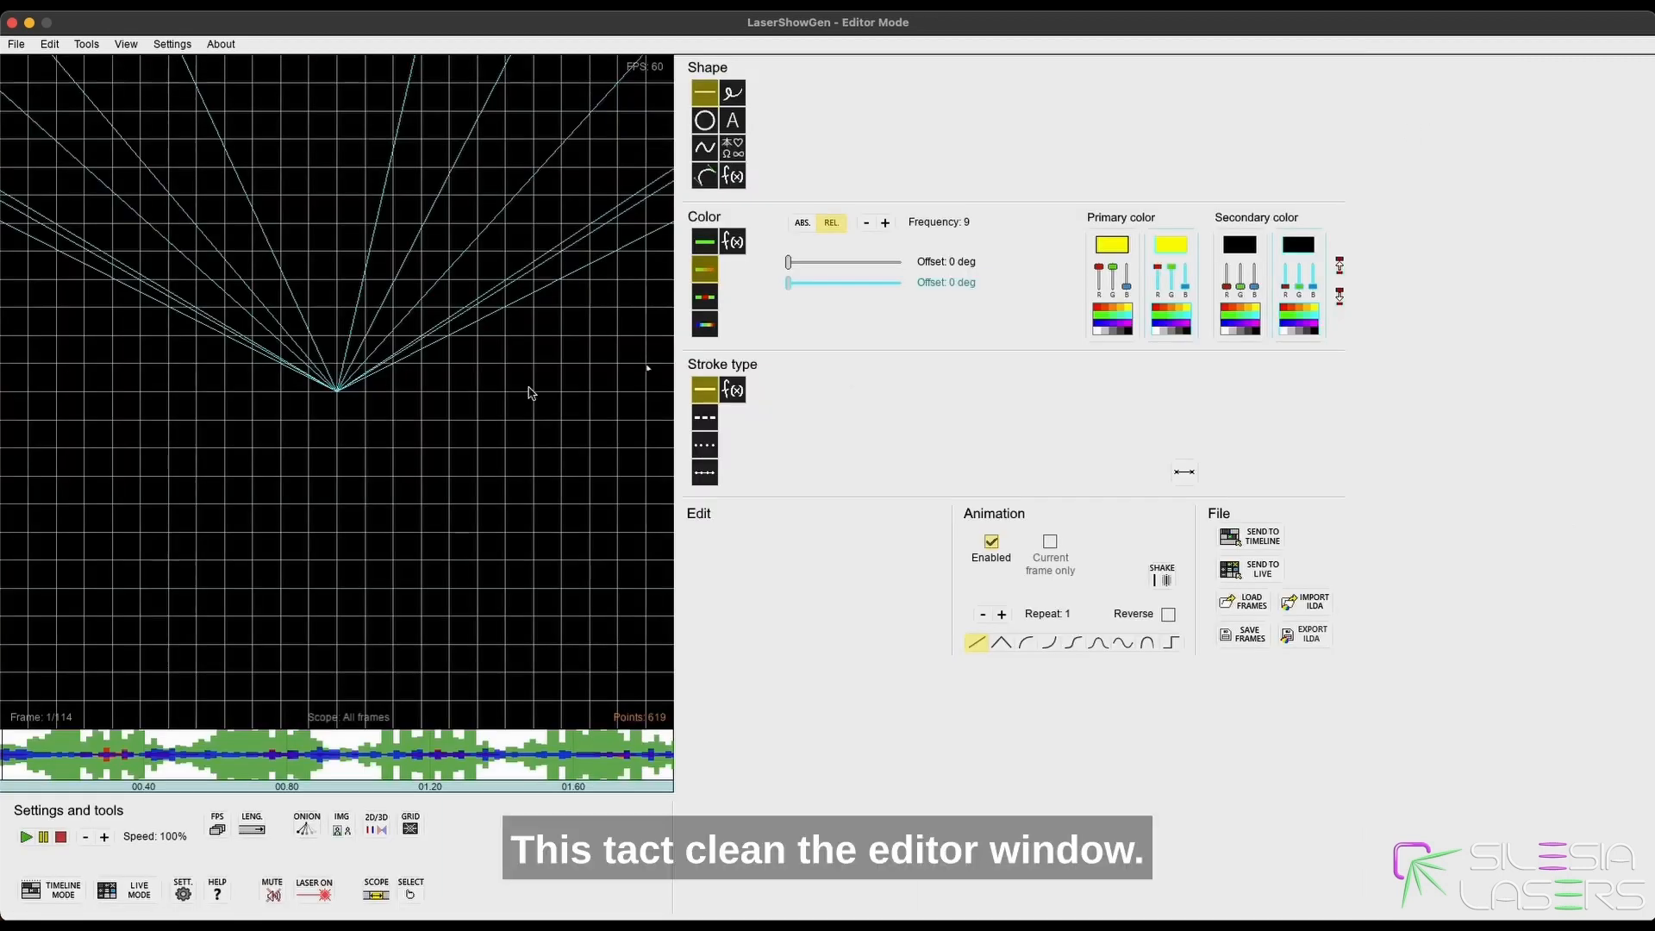
pyautogui.click(27, 39)
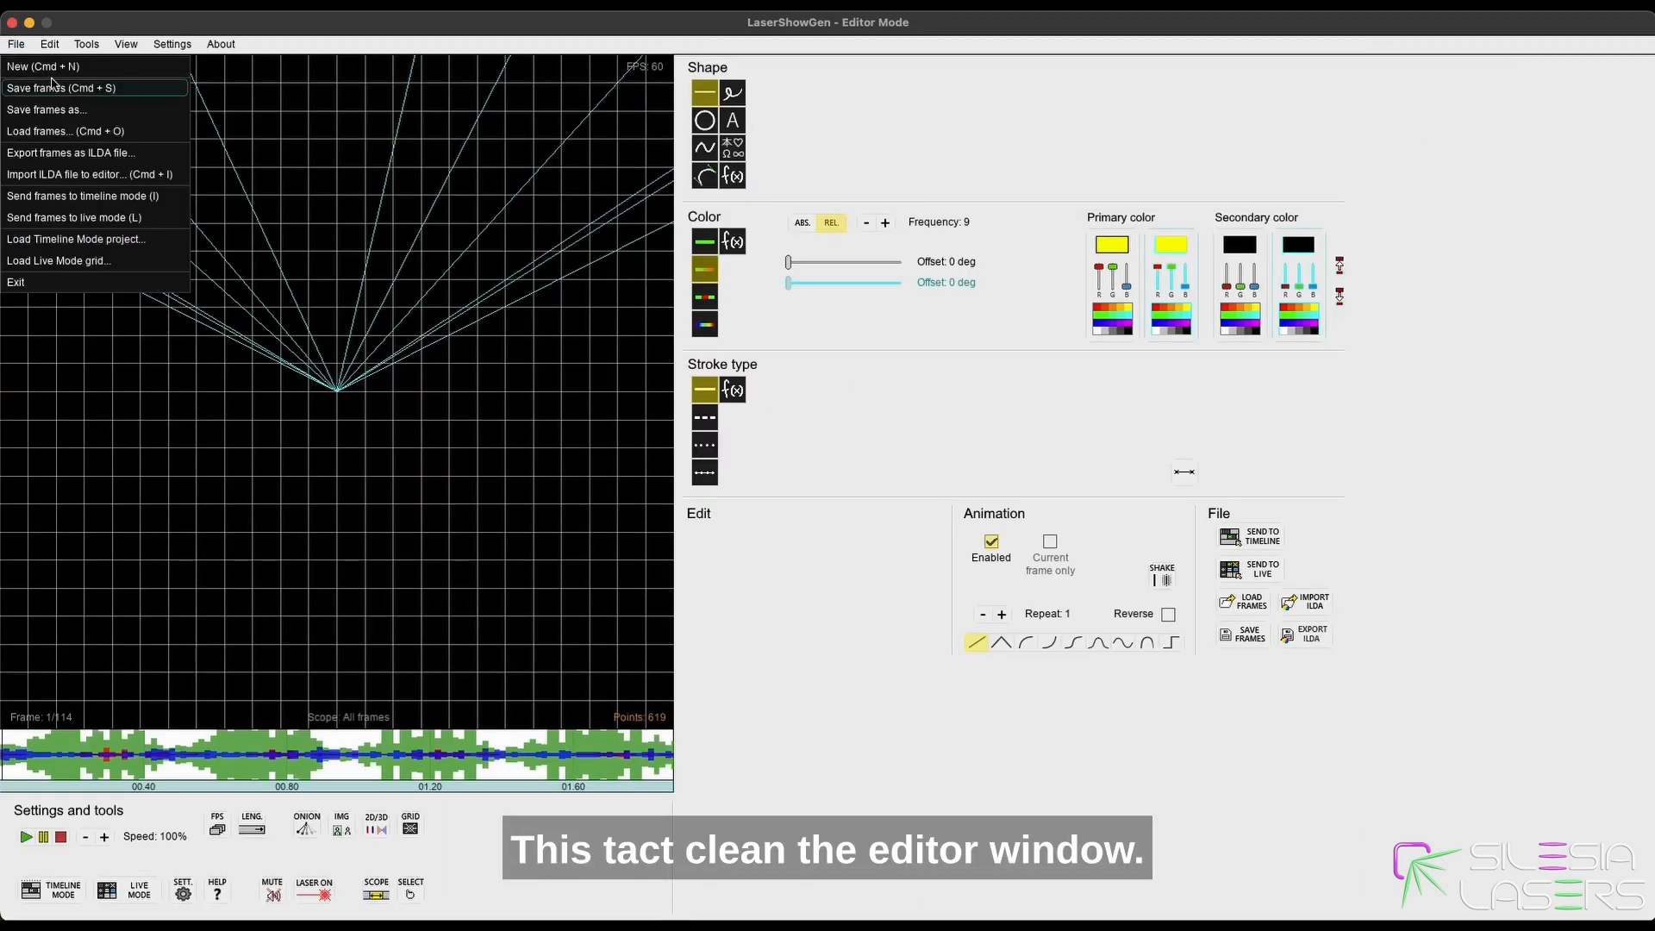
pyautogui.click(39, 67)
pyautogui.click(874, 540)
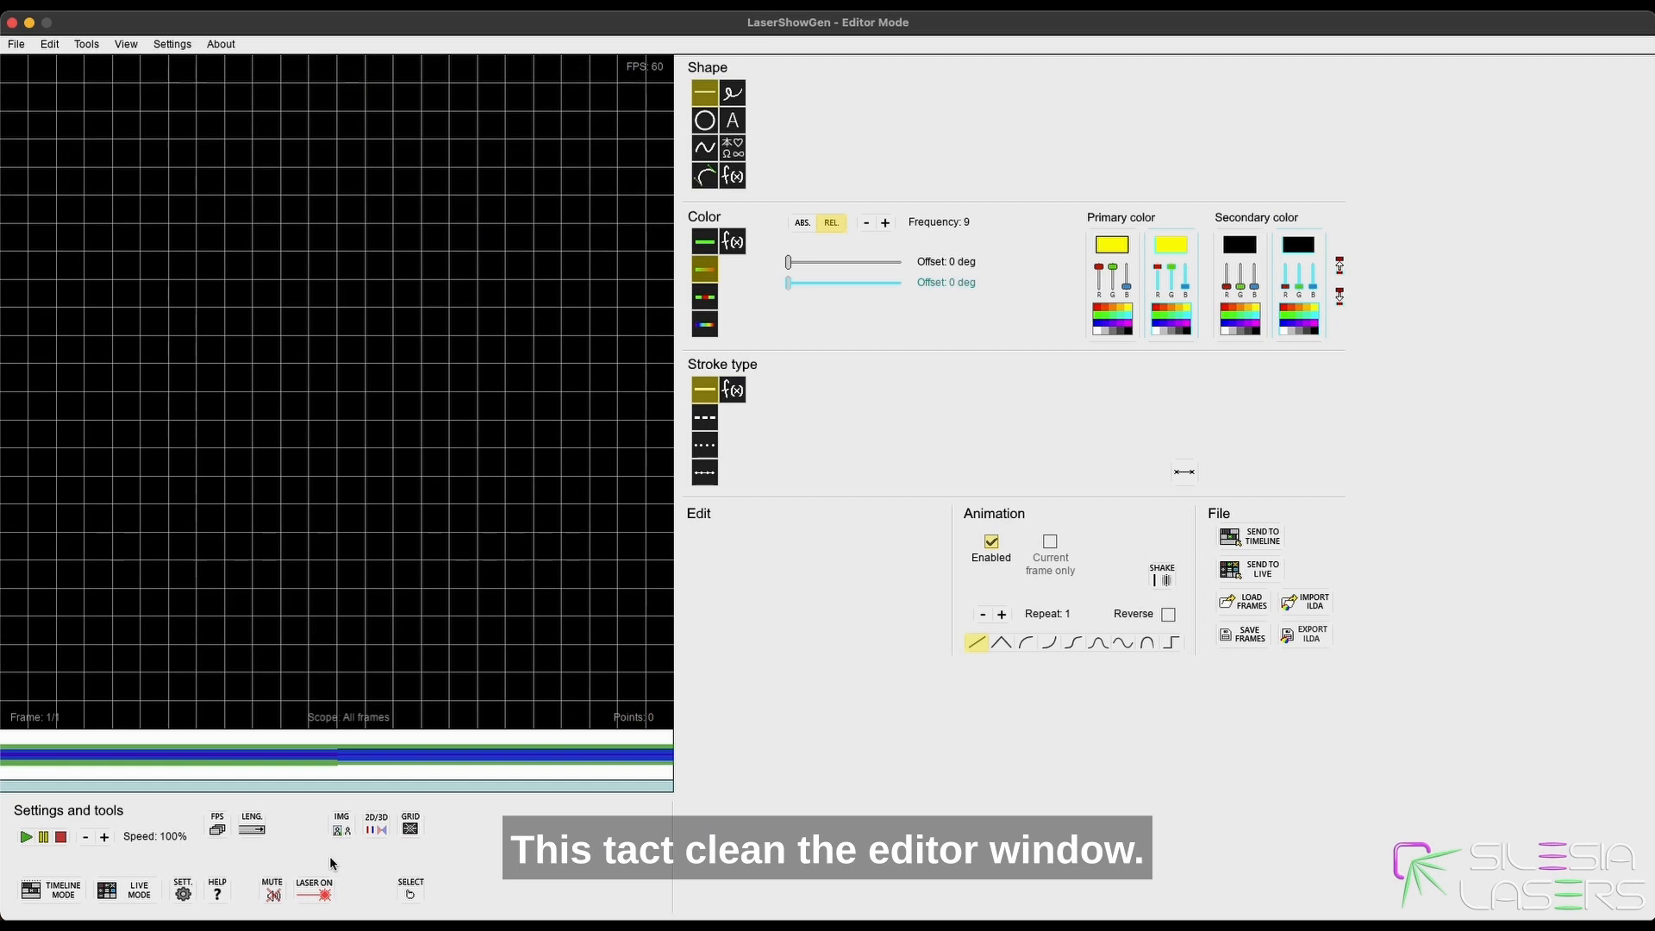
pyautogui.click(252, 829)
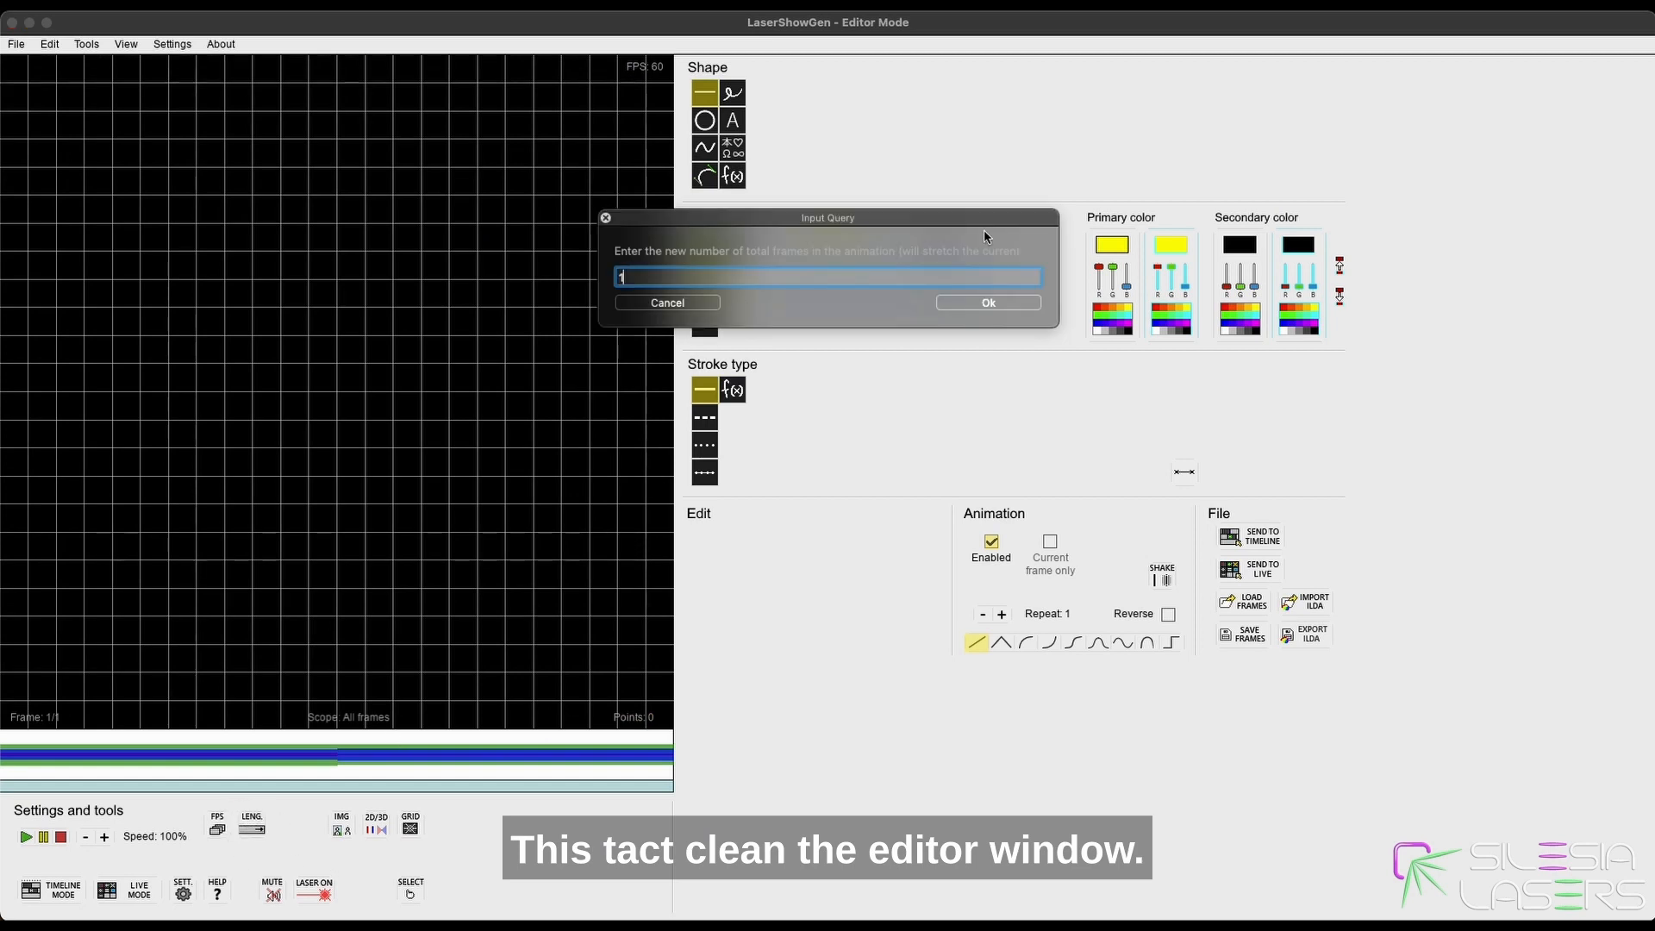
pyautogui.click(989, 305)
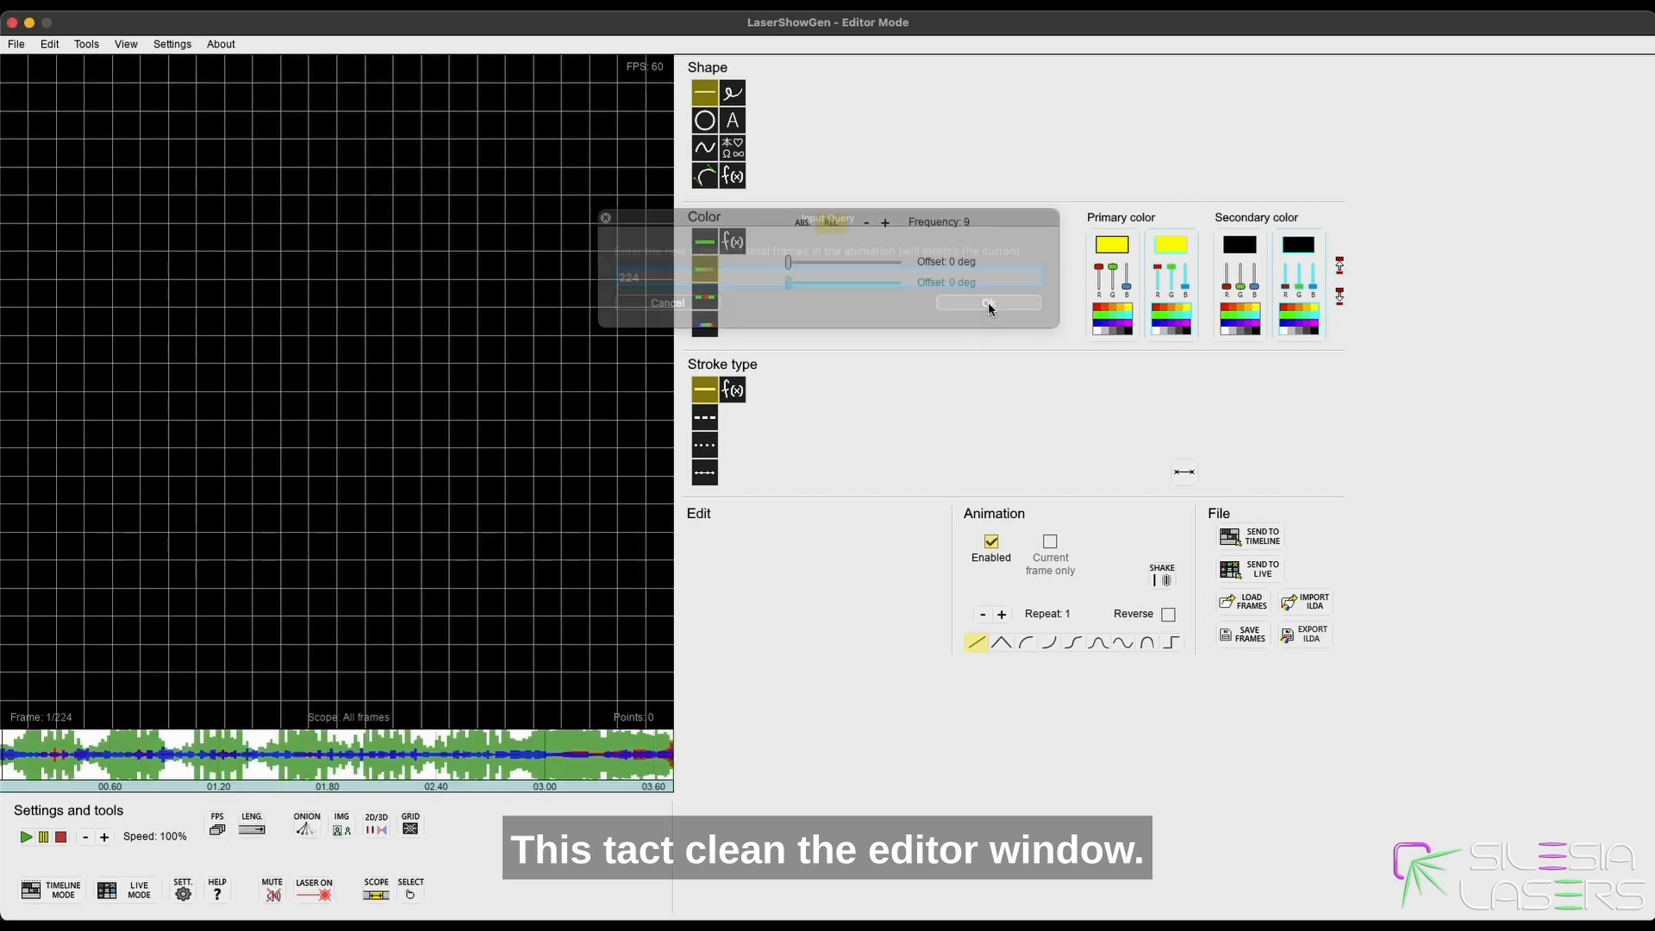
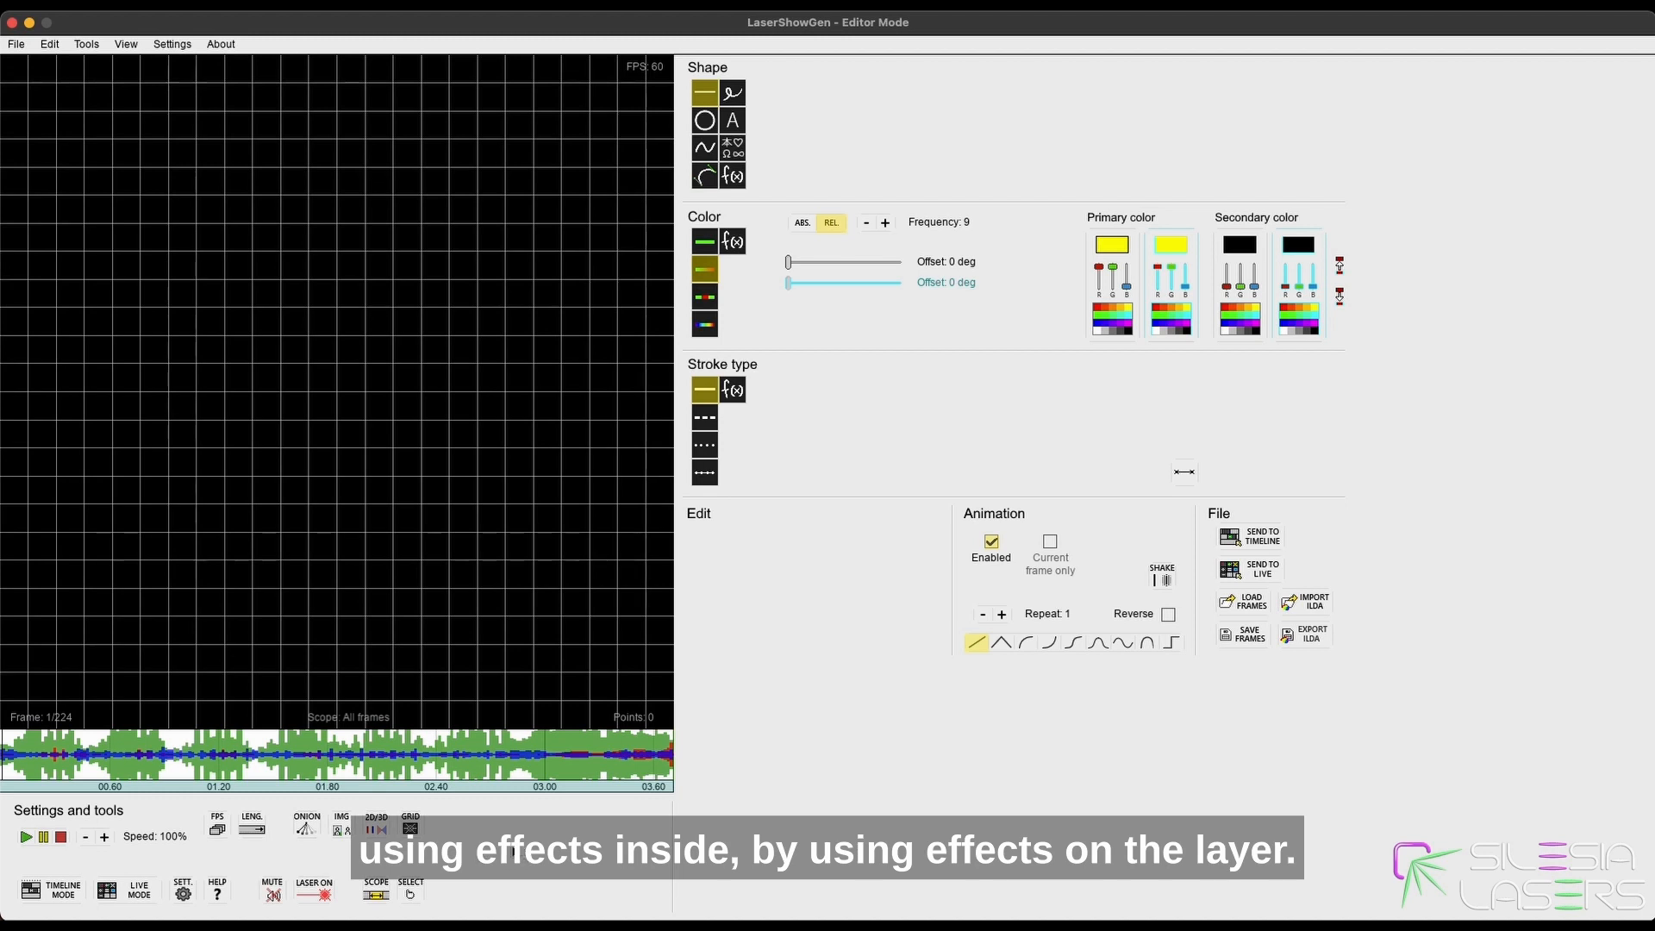
# Play through the empty clip's audio to pick out the percussion and background bells, finishing at the first frame.
pyautogui.click(66, 834)
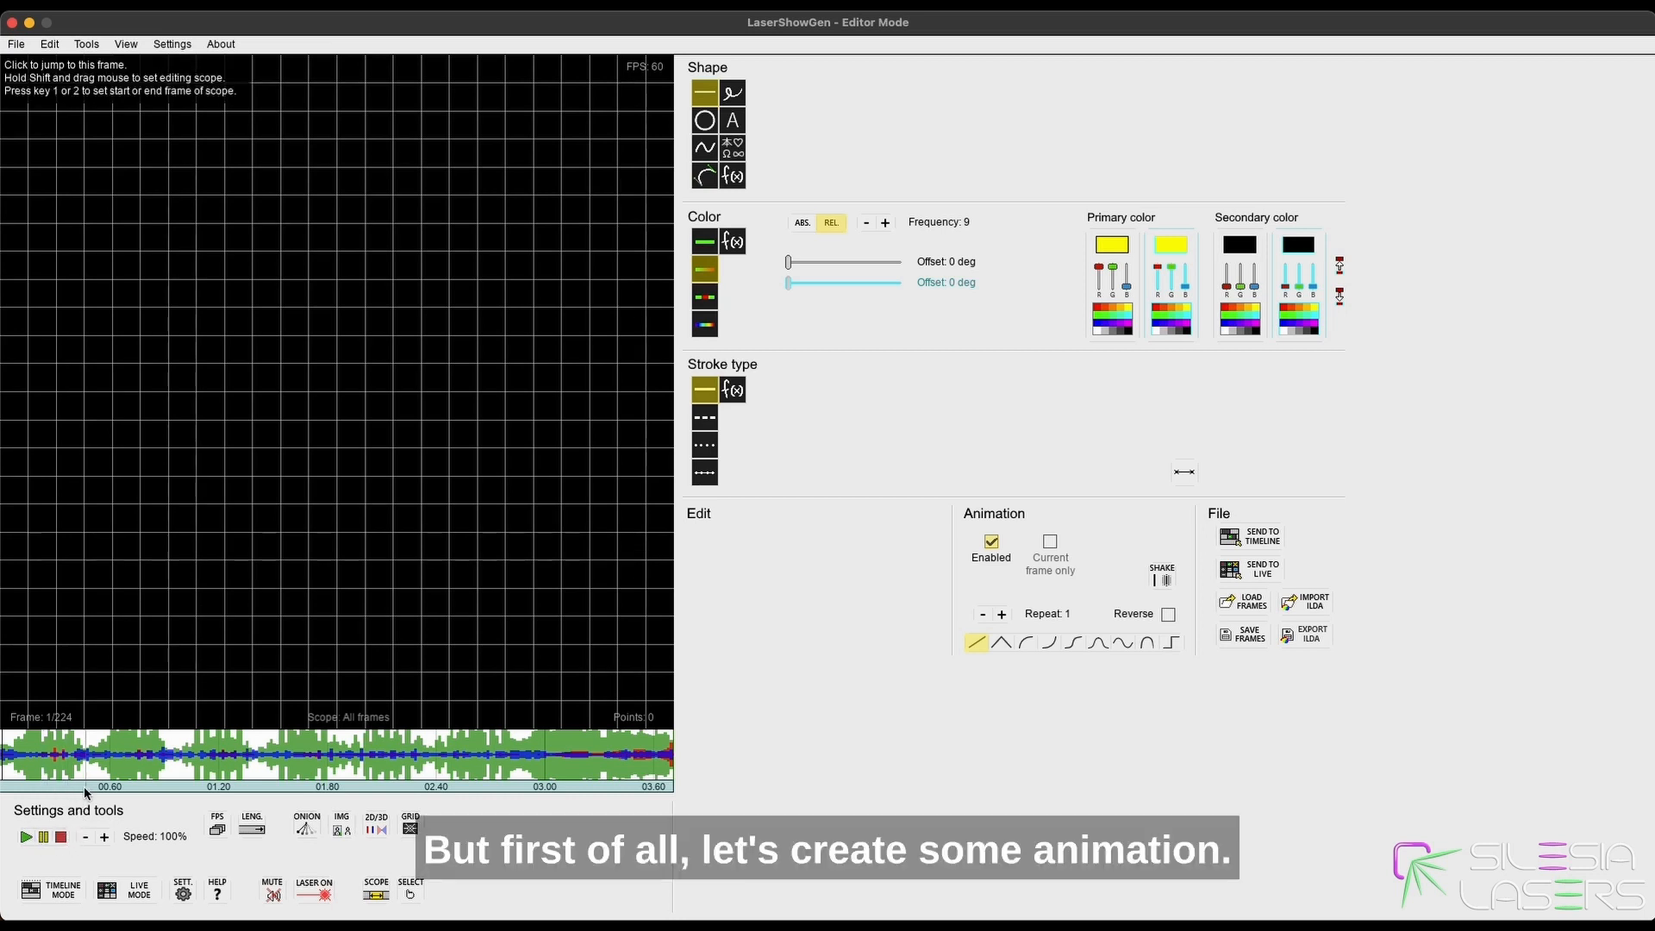
pyautogui.press('space')
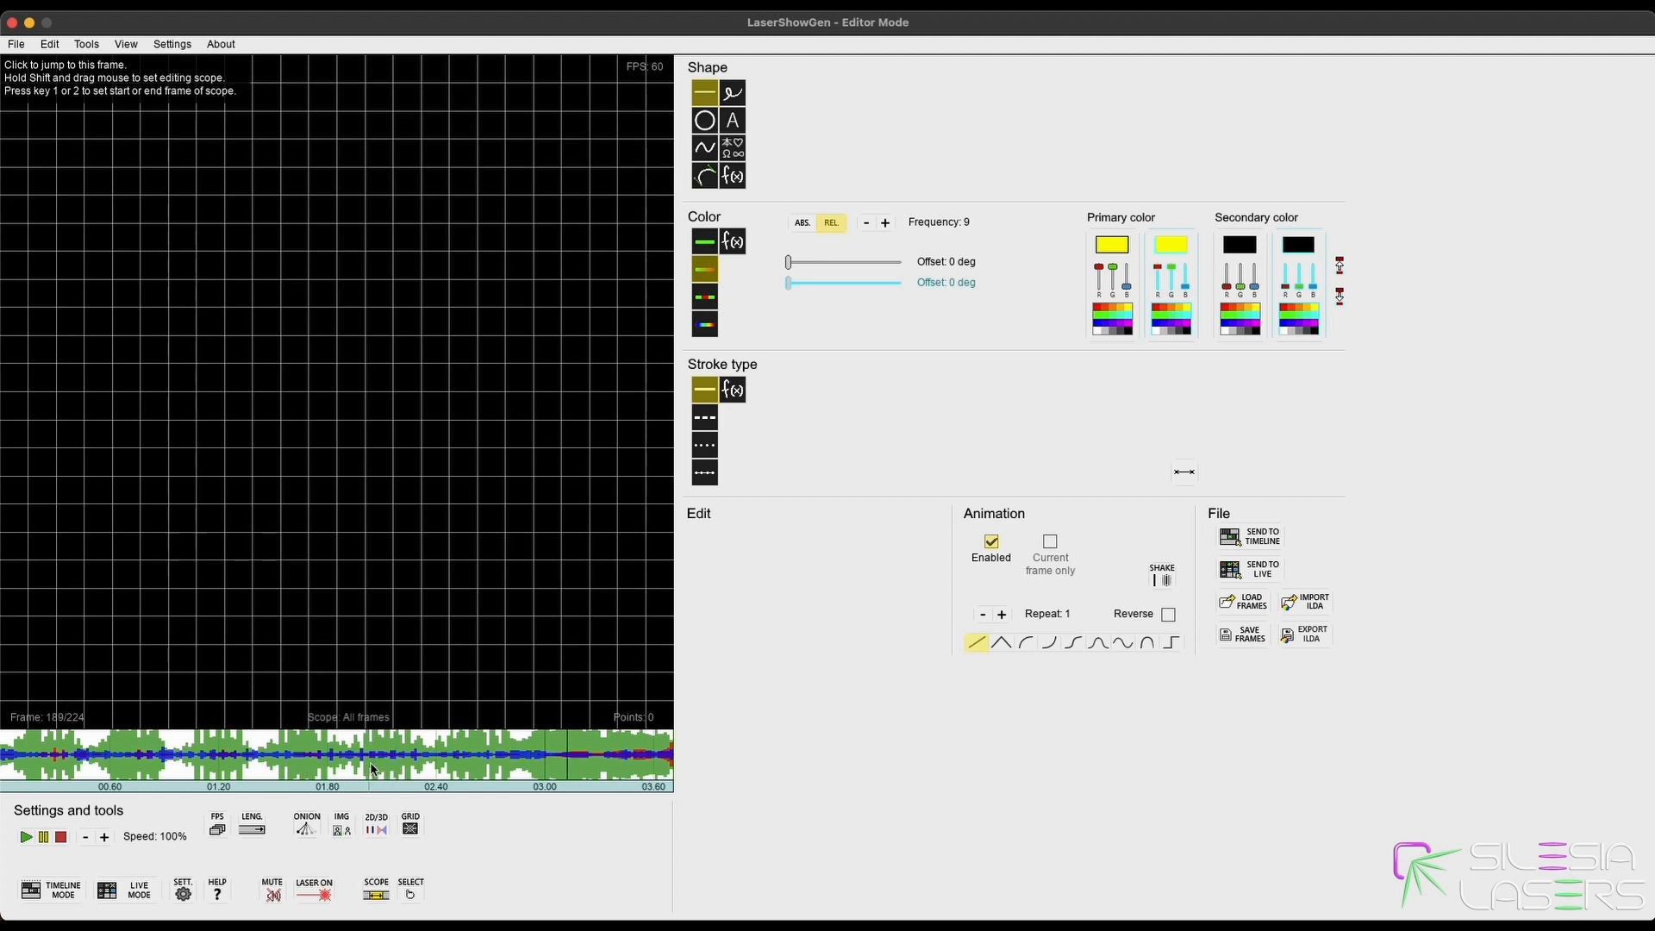
pyautogui.click(324, 762)
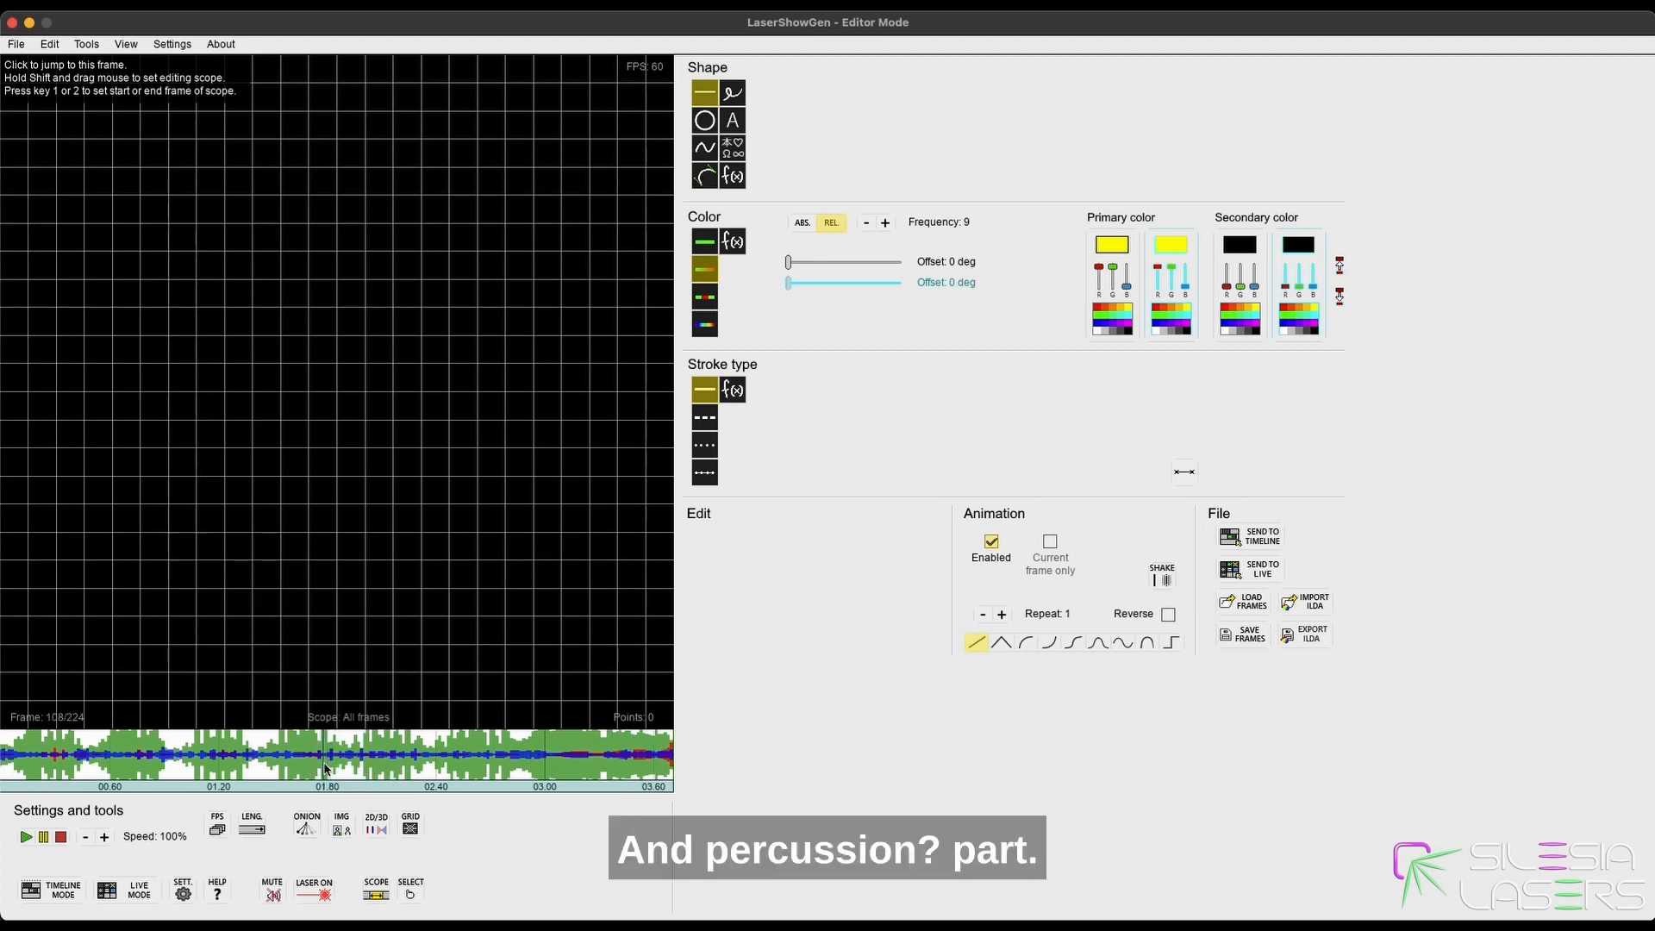
pyautogui.click(306, 764)
pyautogui.click(377, 766)
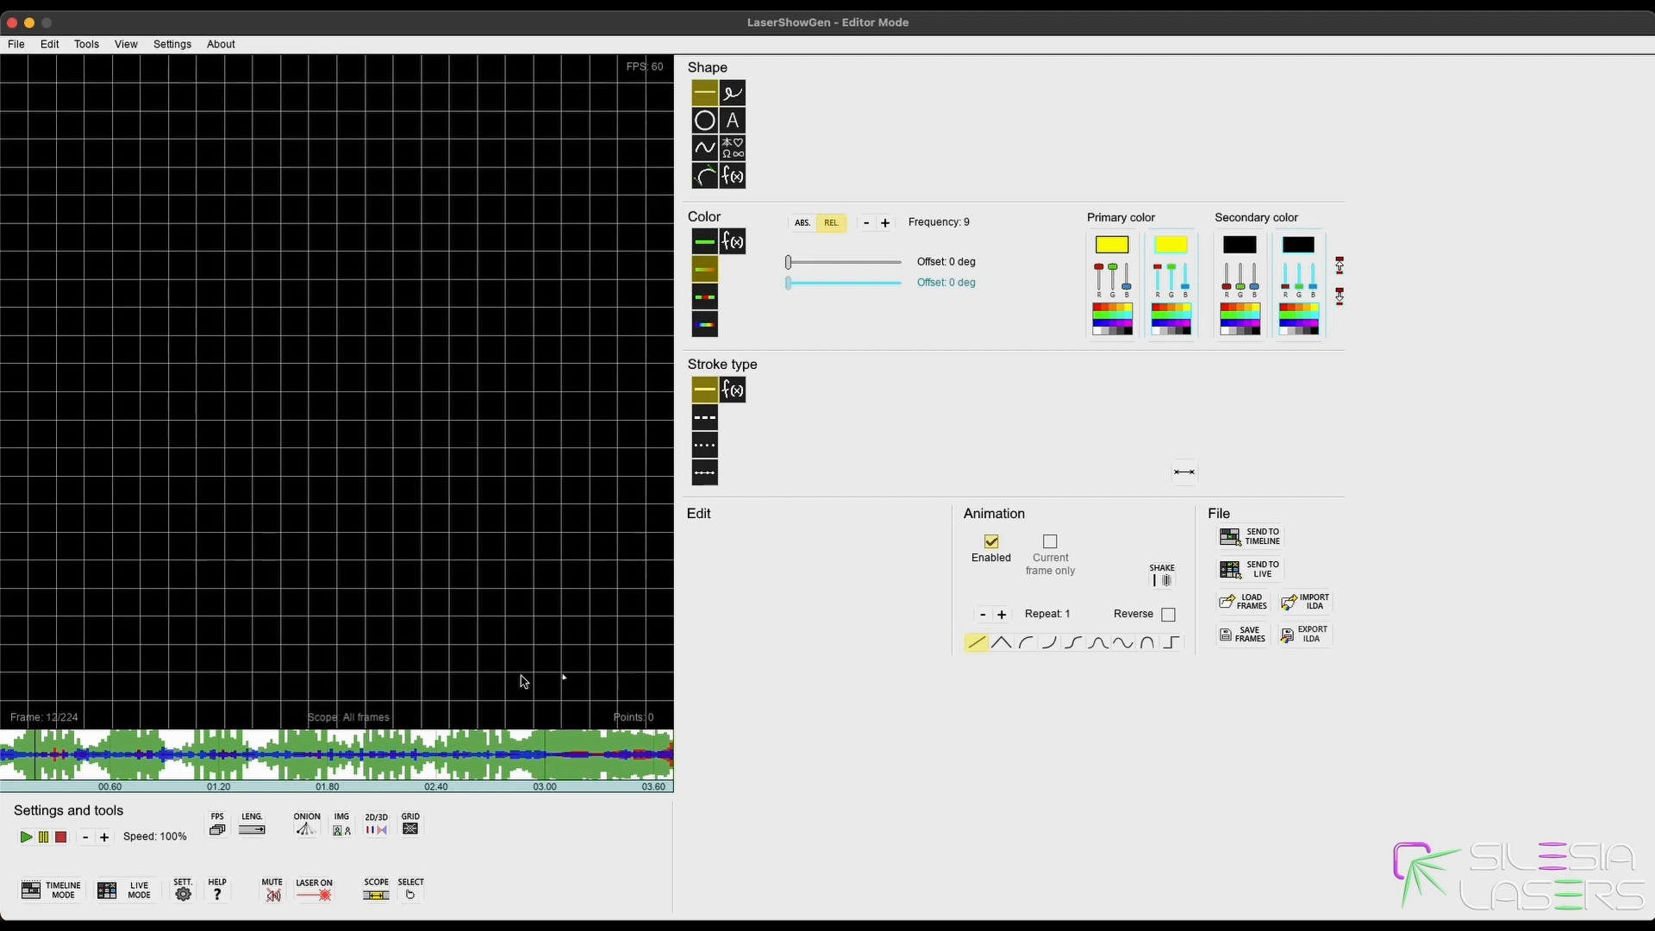
pyautogui.press('Home')
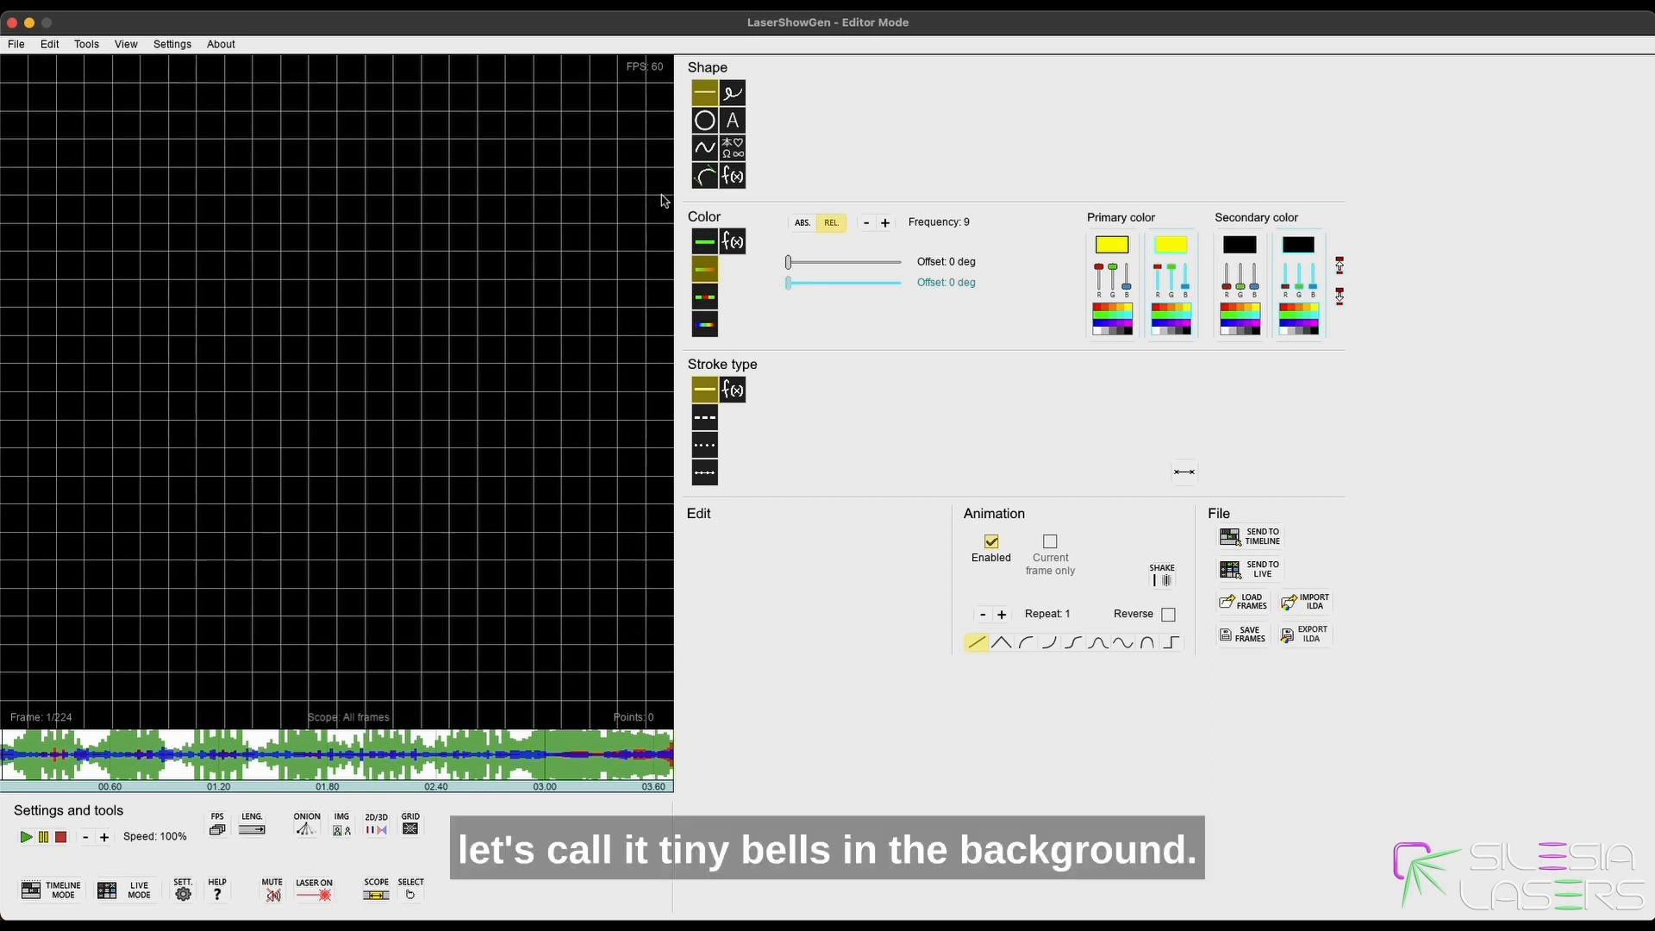
# Choose the wave shape and set its starting amplitude to -10000 and its frequency to 3.
pyautogui.click(705, 148)
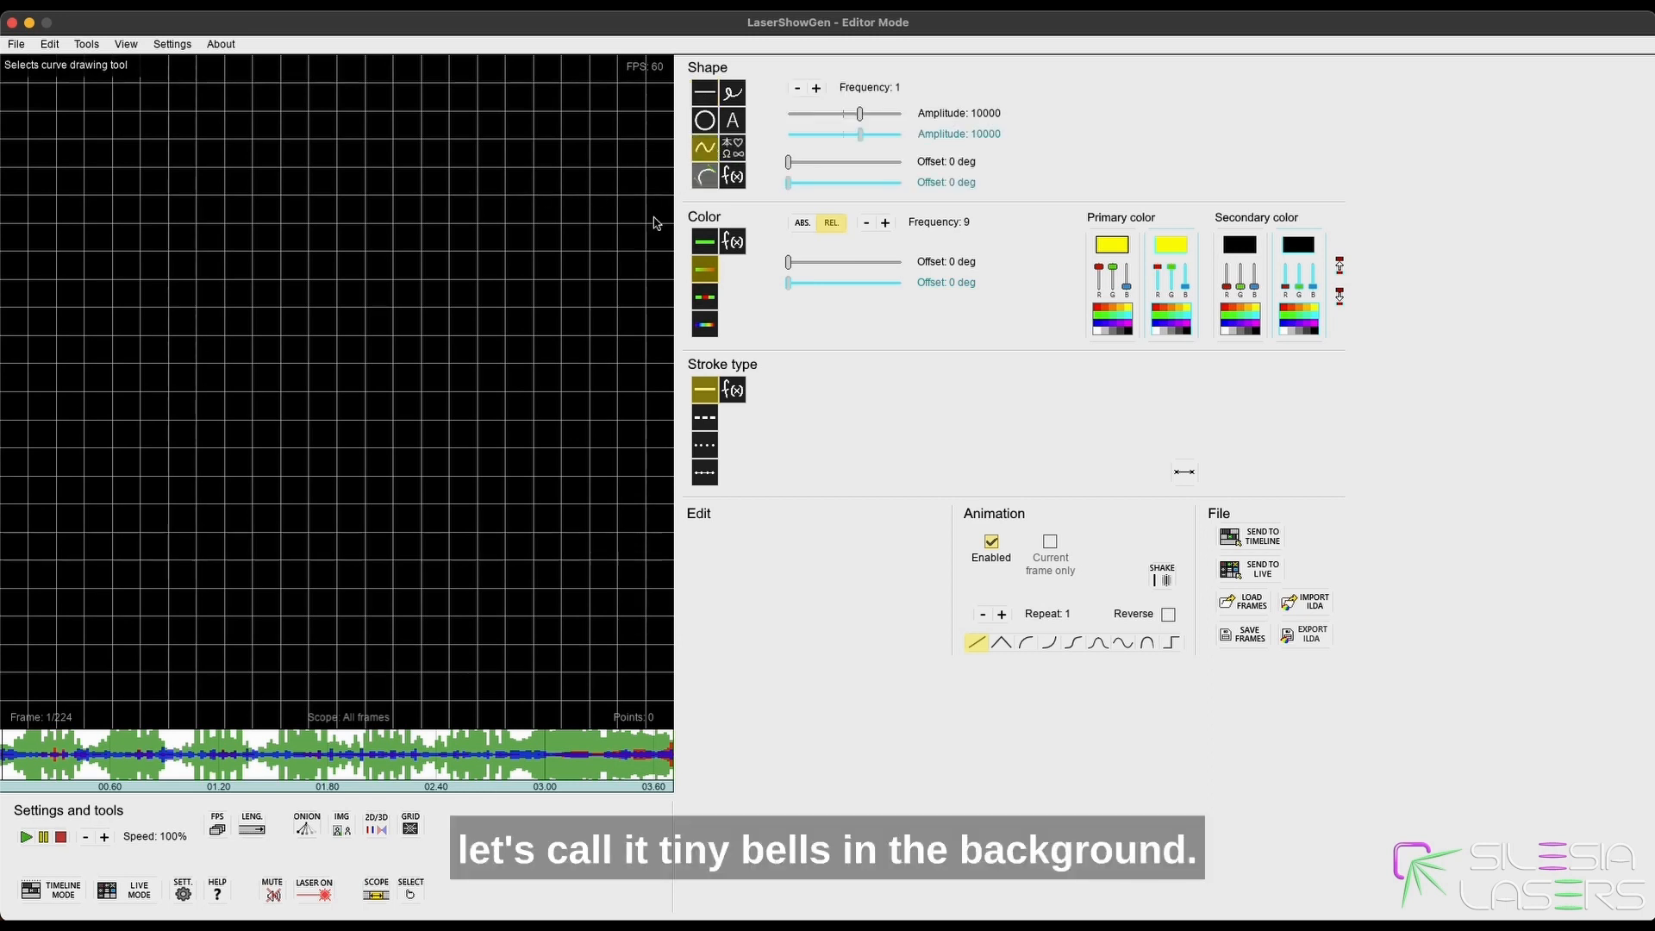
pyautogui.doubleClick(860, 116)
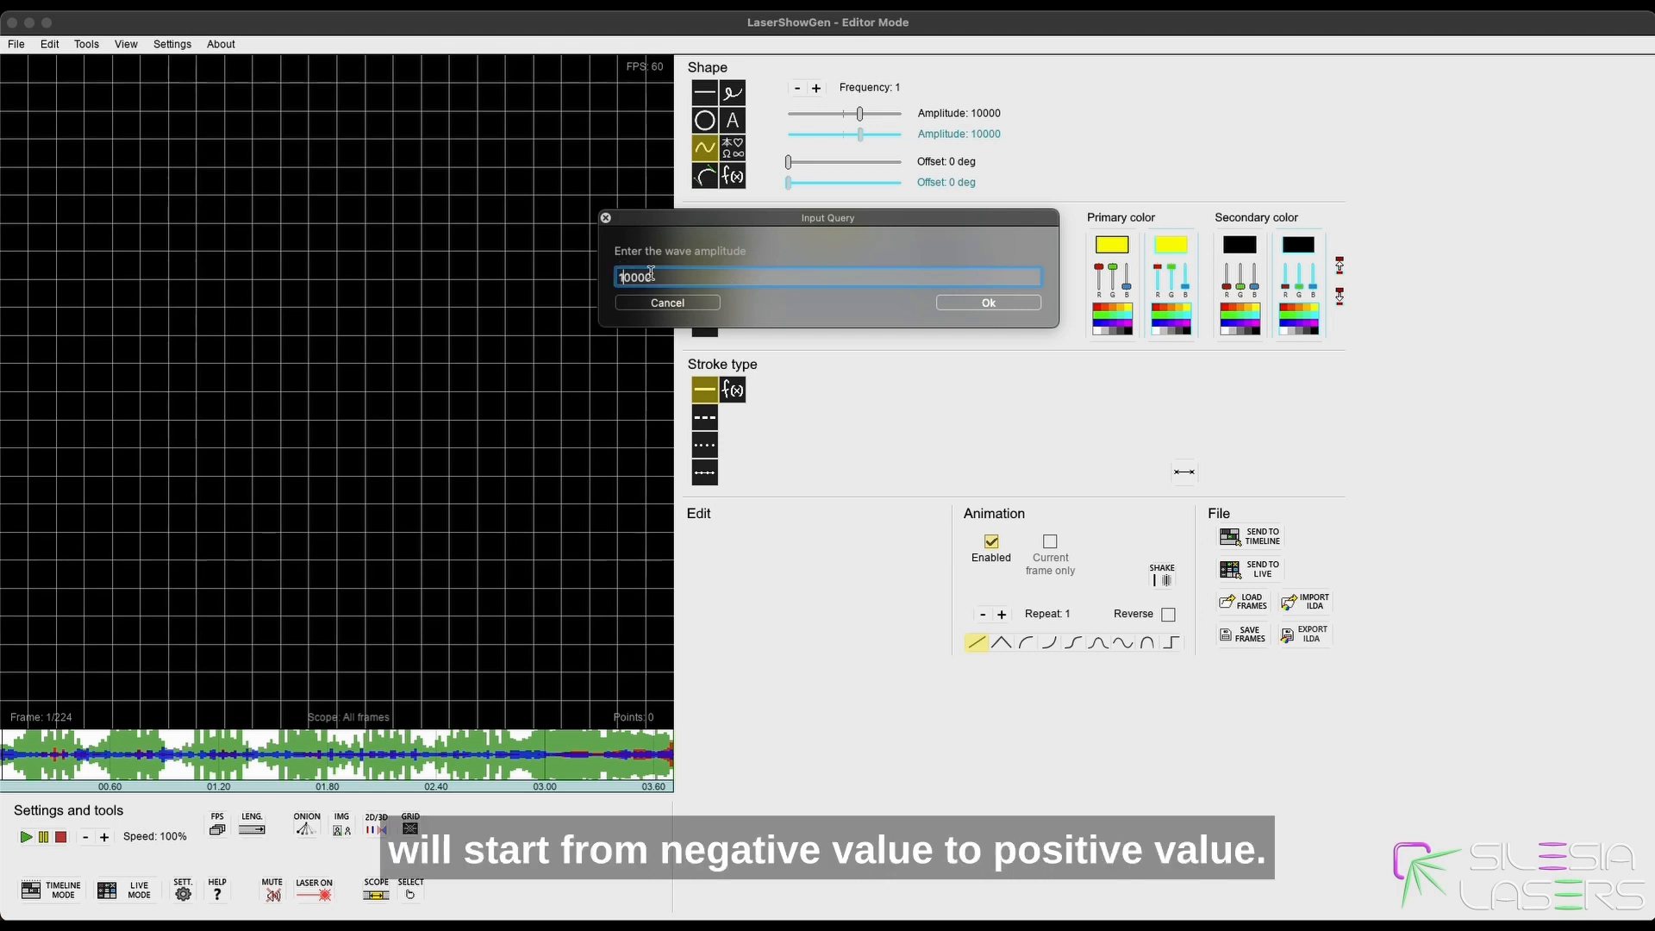
pyautogui.click(960, 303)
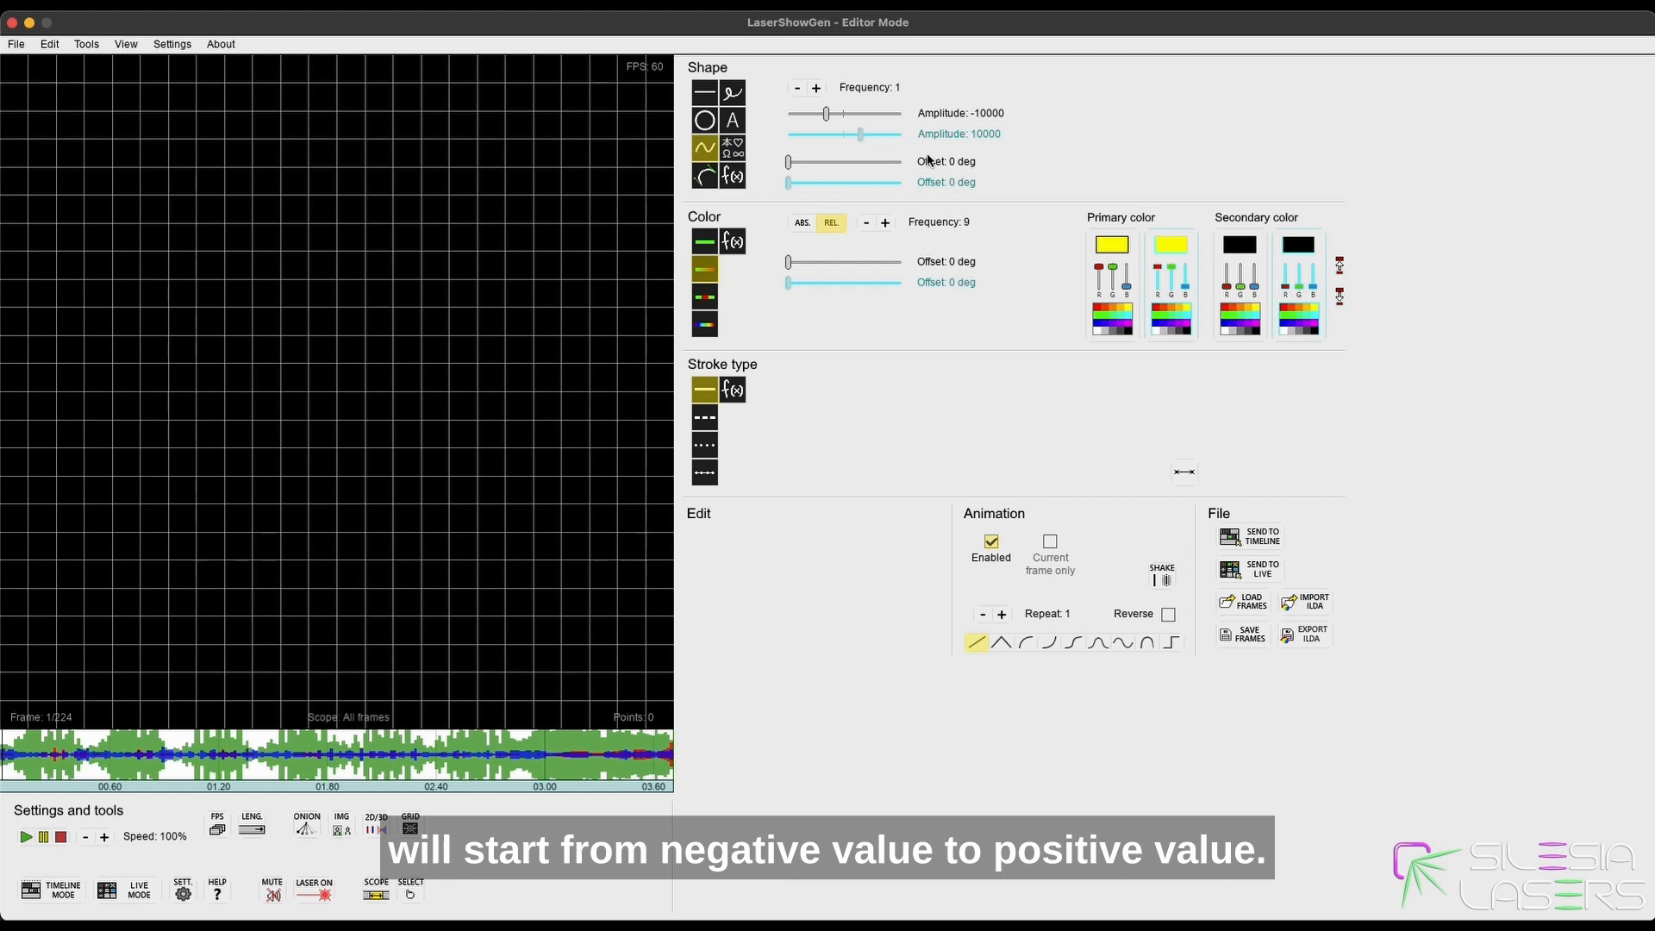
pyautogui.click(817, 87)
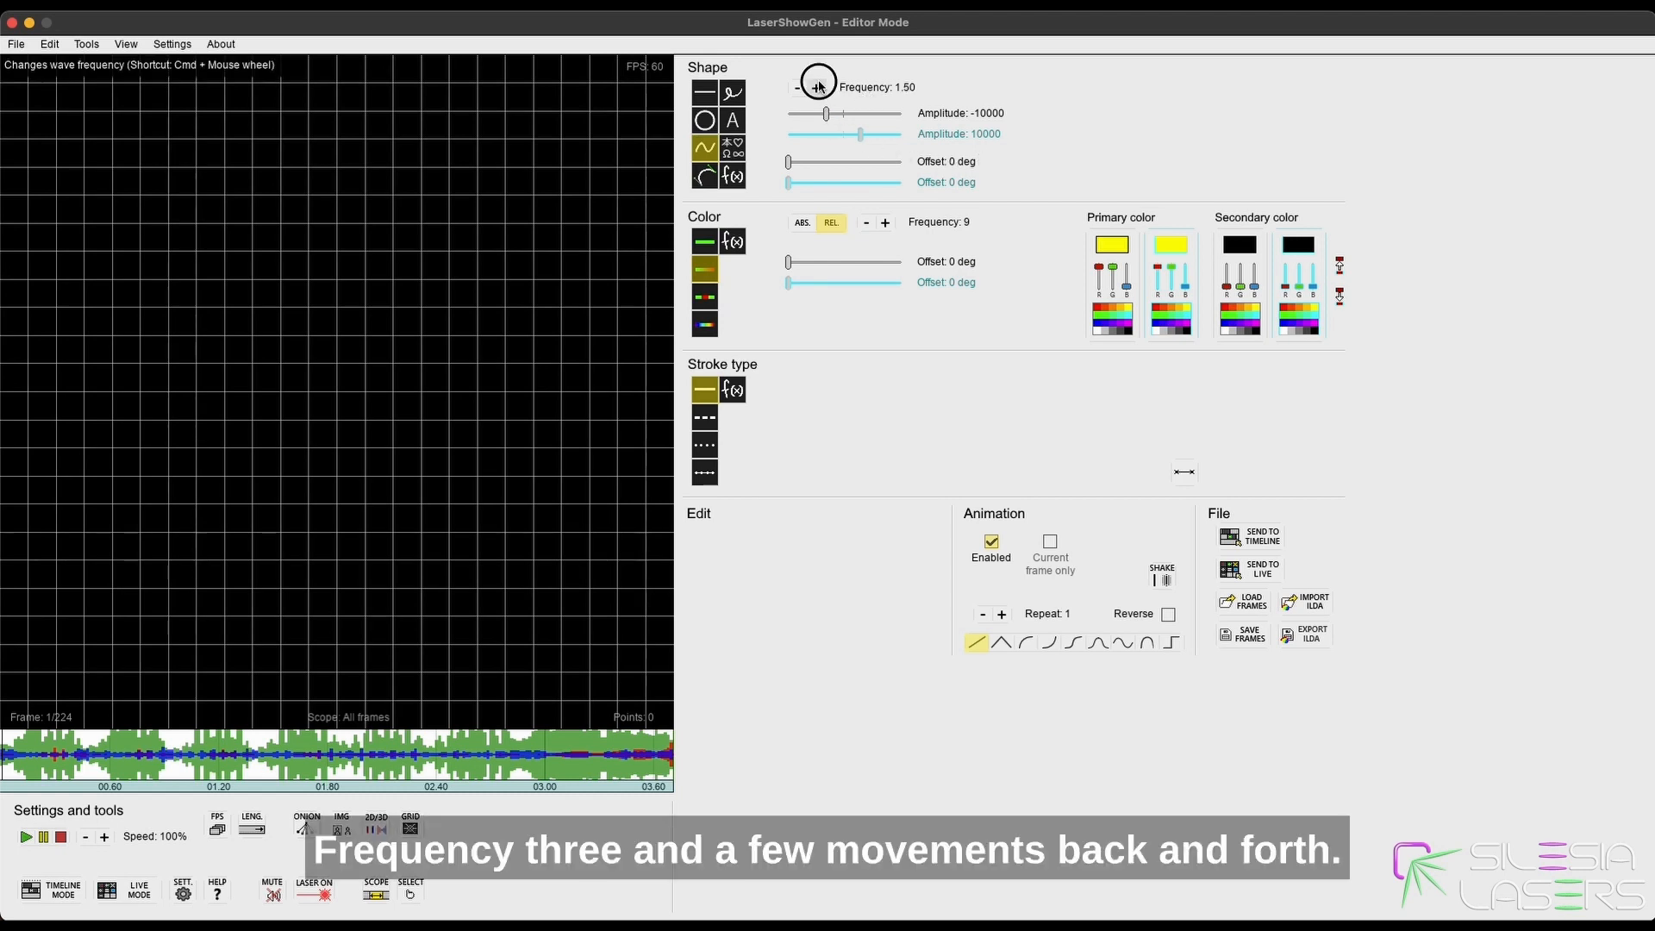
pyautogui.click(816, 87)
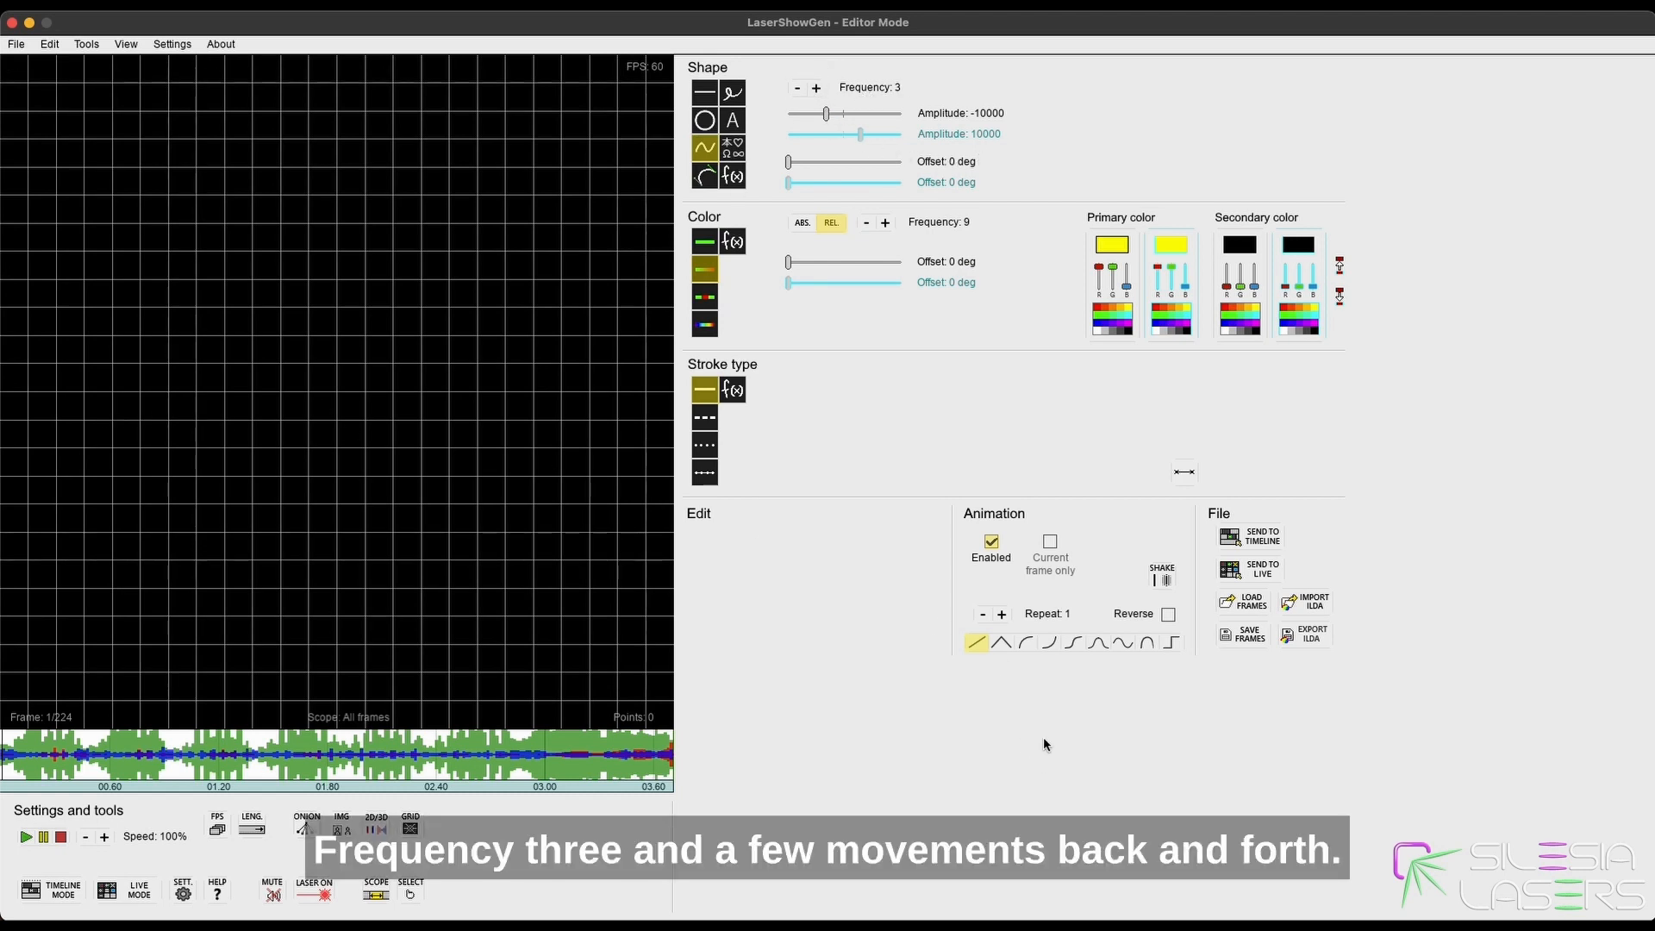
# Try drawing the yellow wave across the upper canvas with the smooth bell-shaped animation curve.
pyautogui.click(1098, 643)
pyautogui.moveTo(29, 231); pyautogui.dragTo(648, 231)
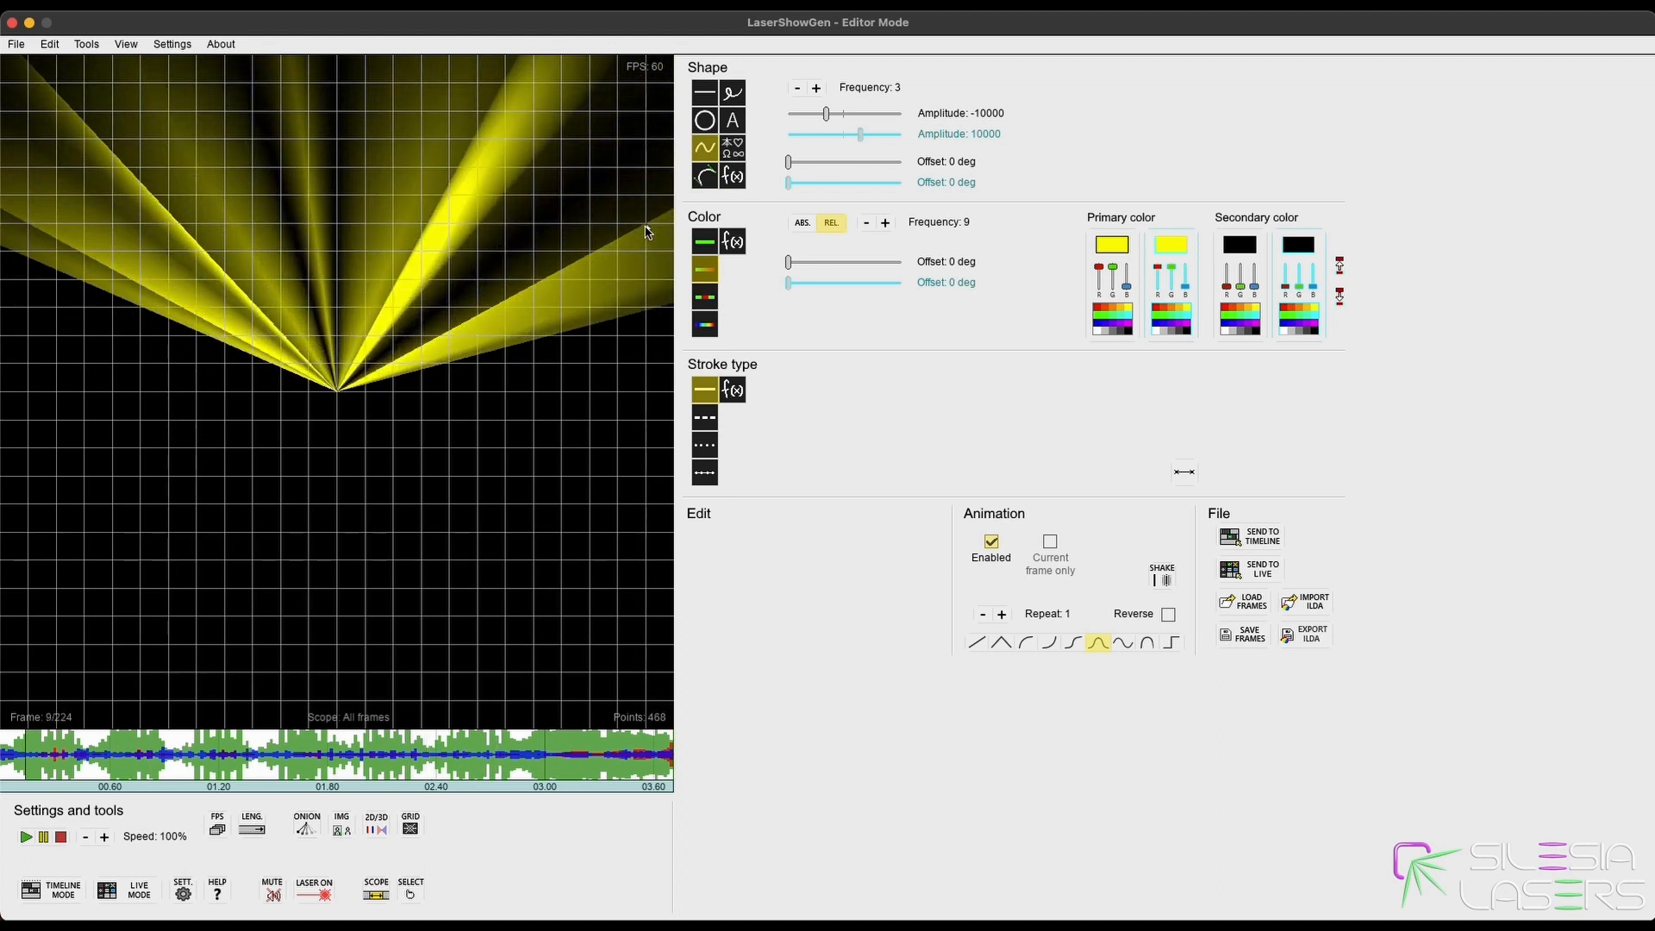
pyautogui.press('super+z')
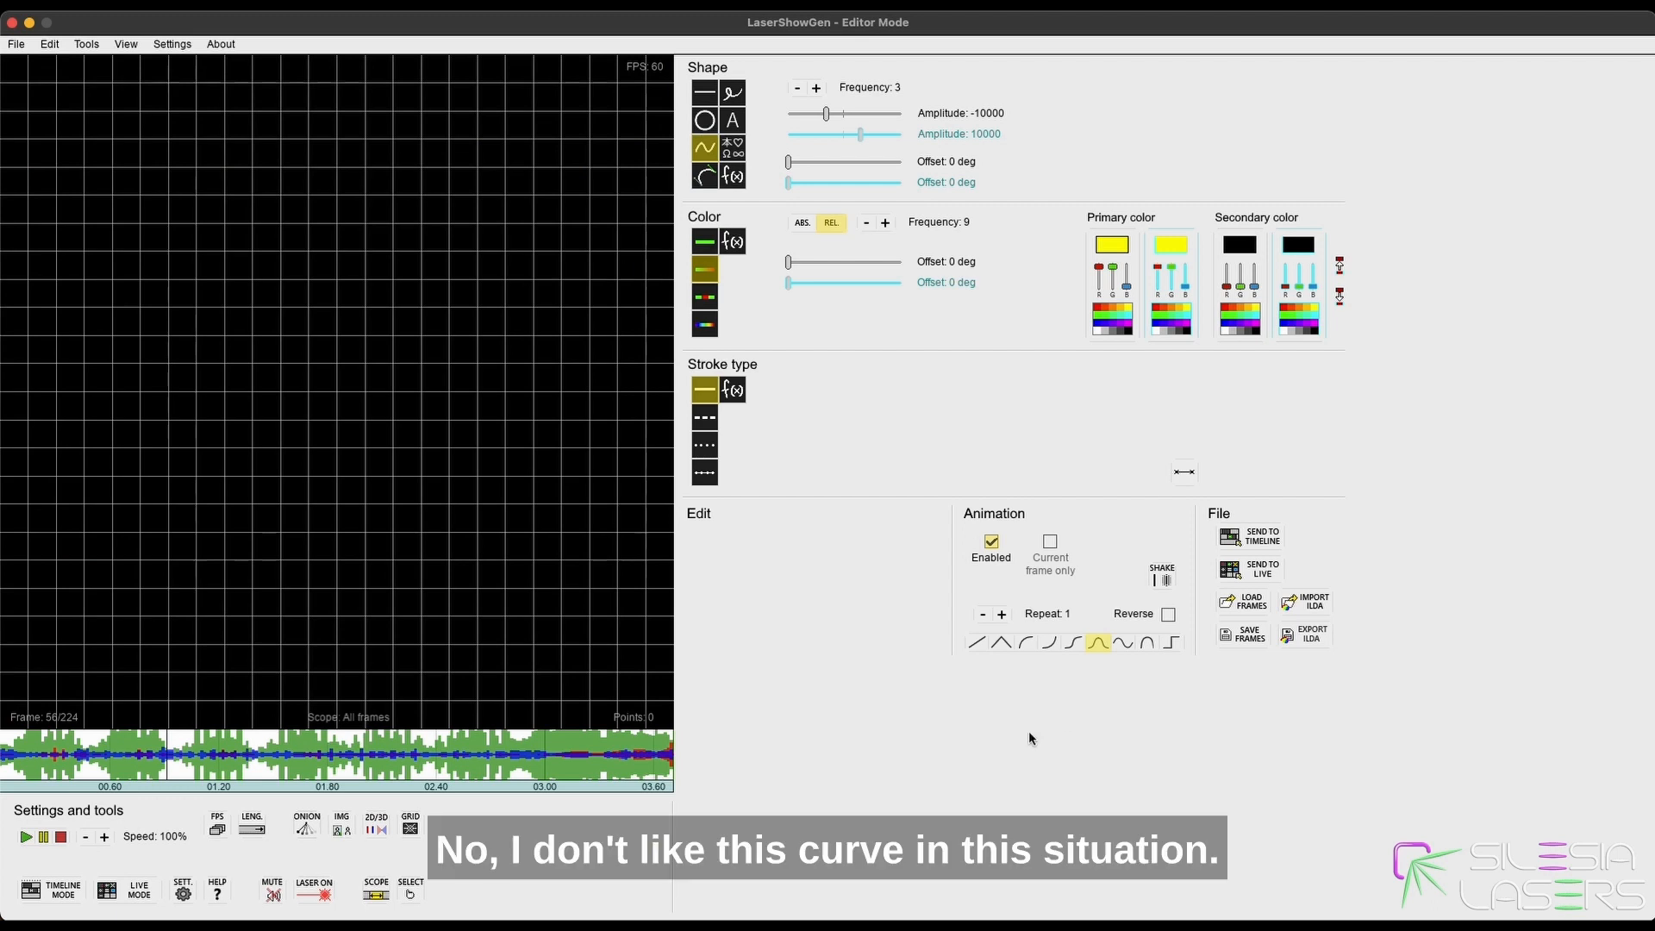
# Choose the triangular animation curve and set the wave's starting amplitude to -5000 and ending amplitude to 5000.
pyautogui.click(1000, 642)
pyautogui.rightClick(826, 112)
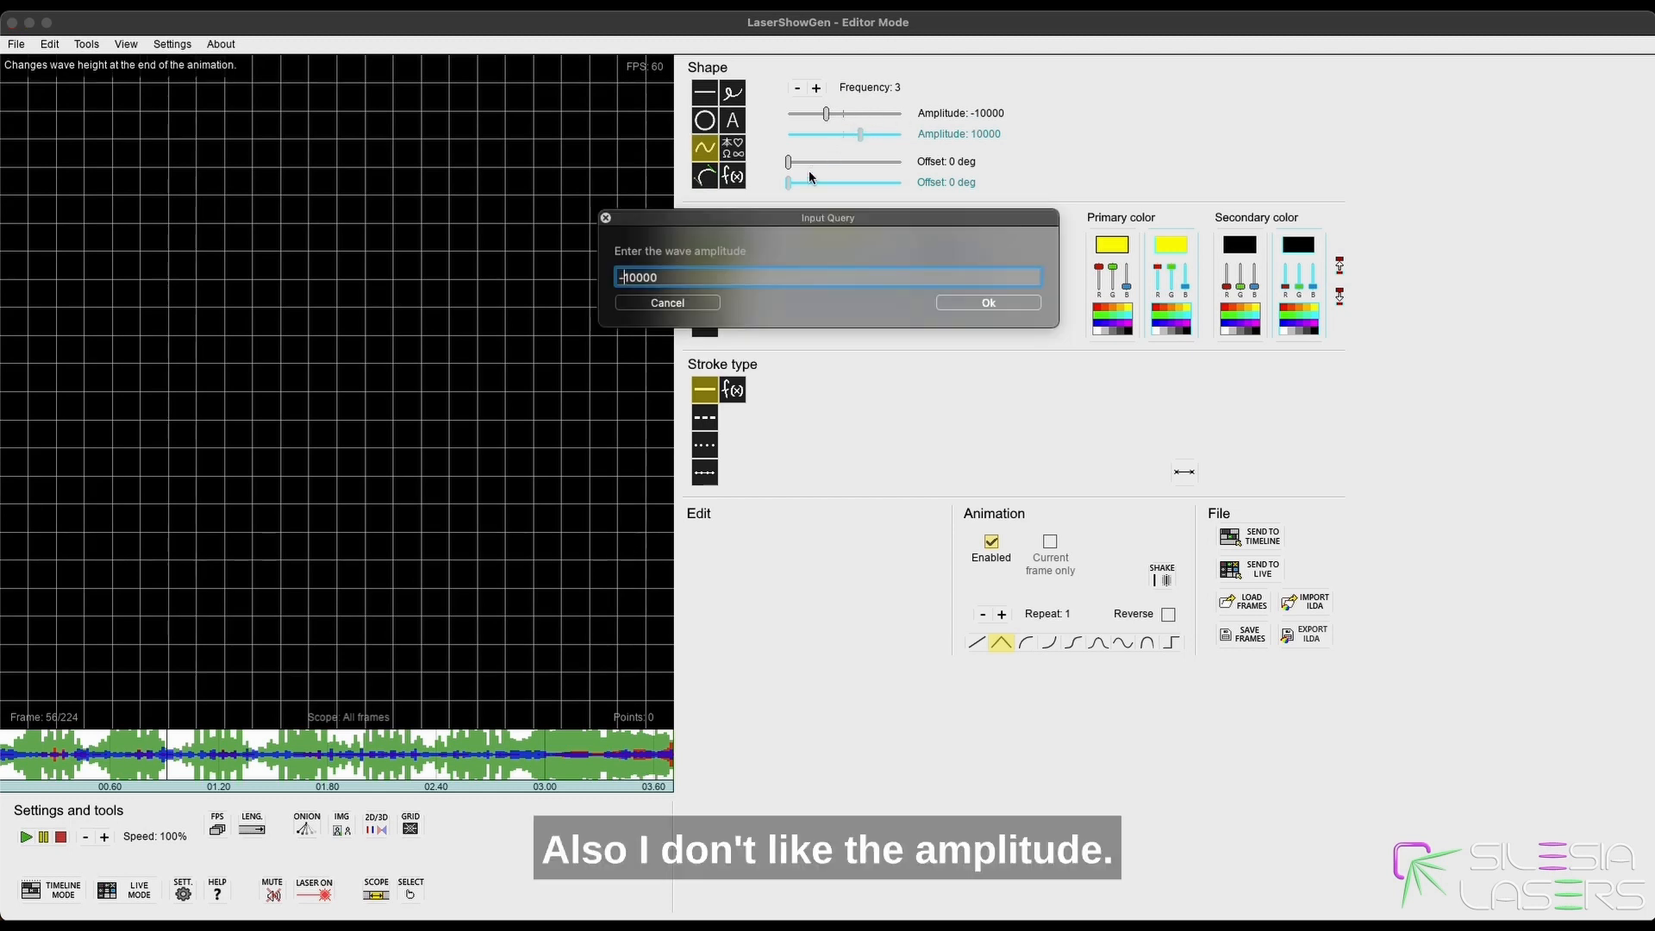
pyautogui.doubleClick(679, 275)
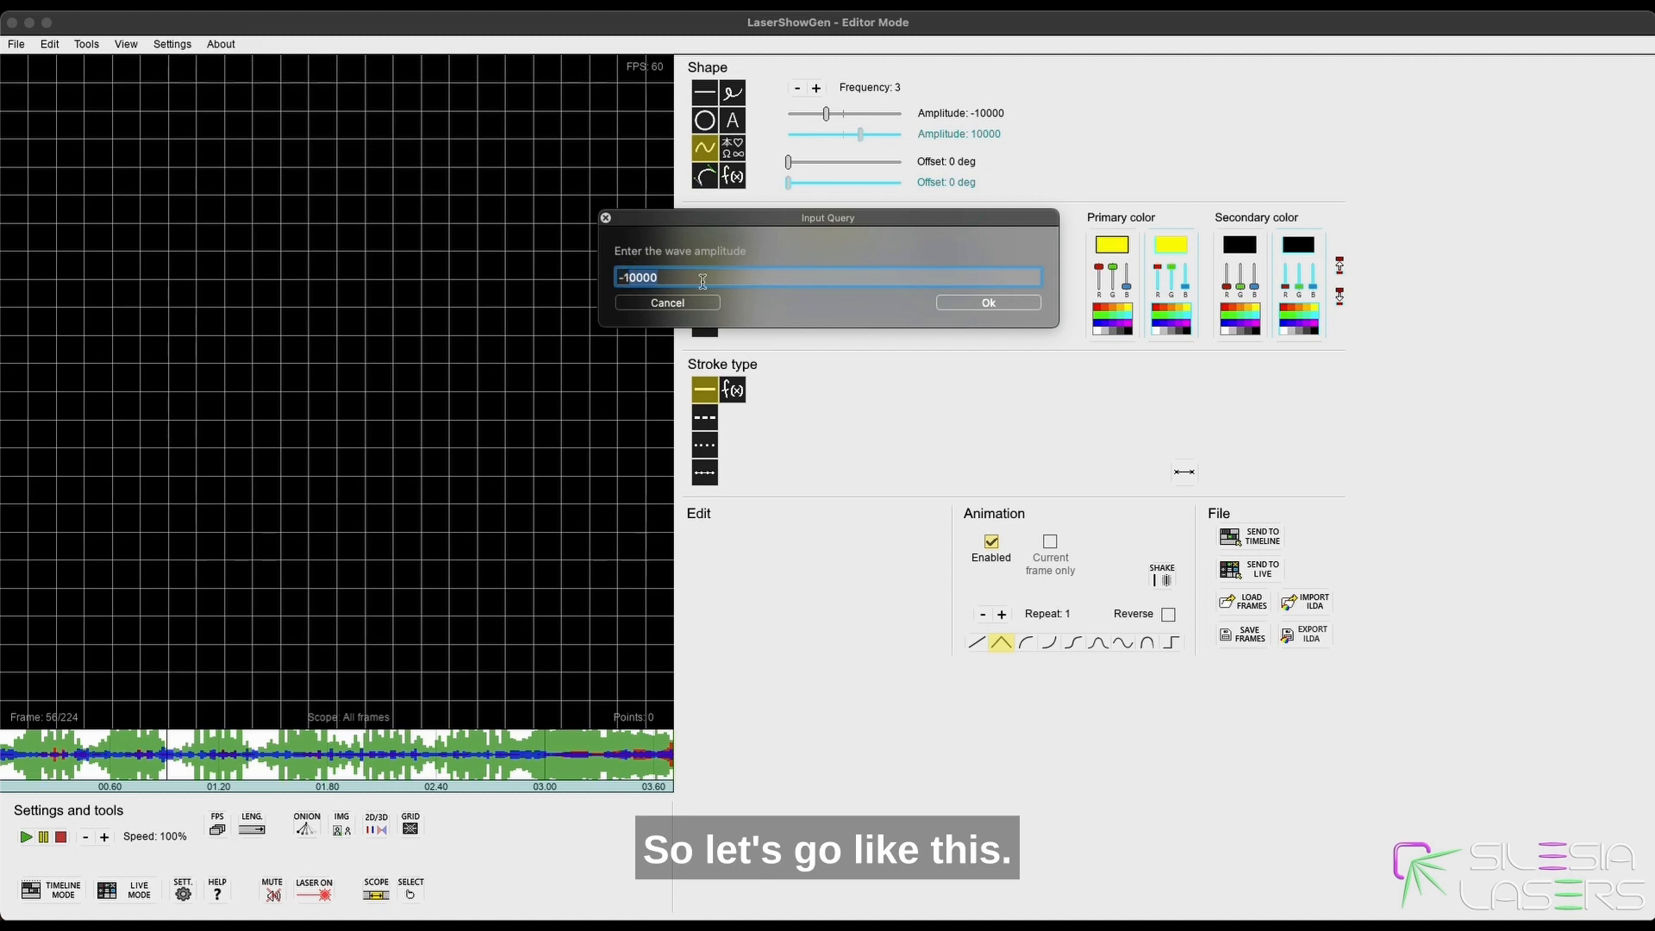
pyautogui.press('BackSpace')
pyautogui.write('6')
pyautogui.click(1026, 304)
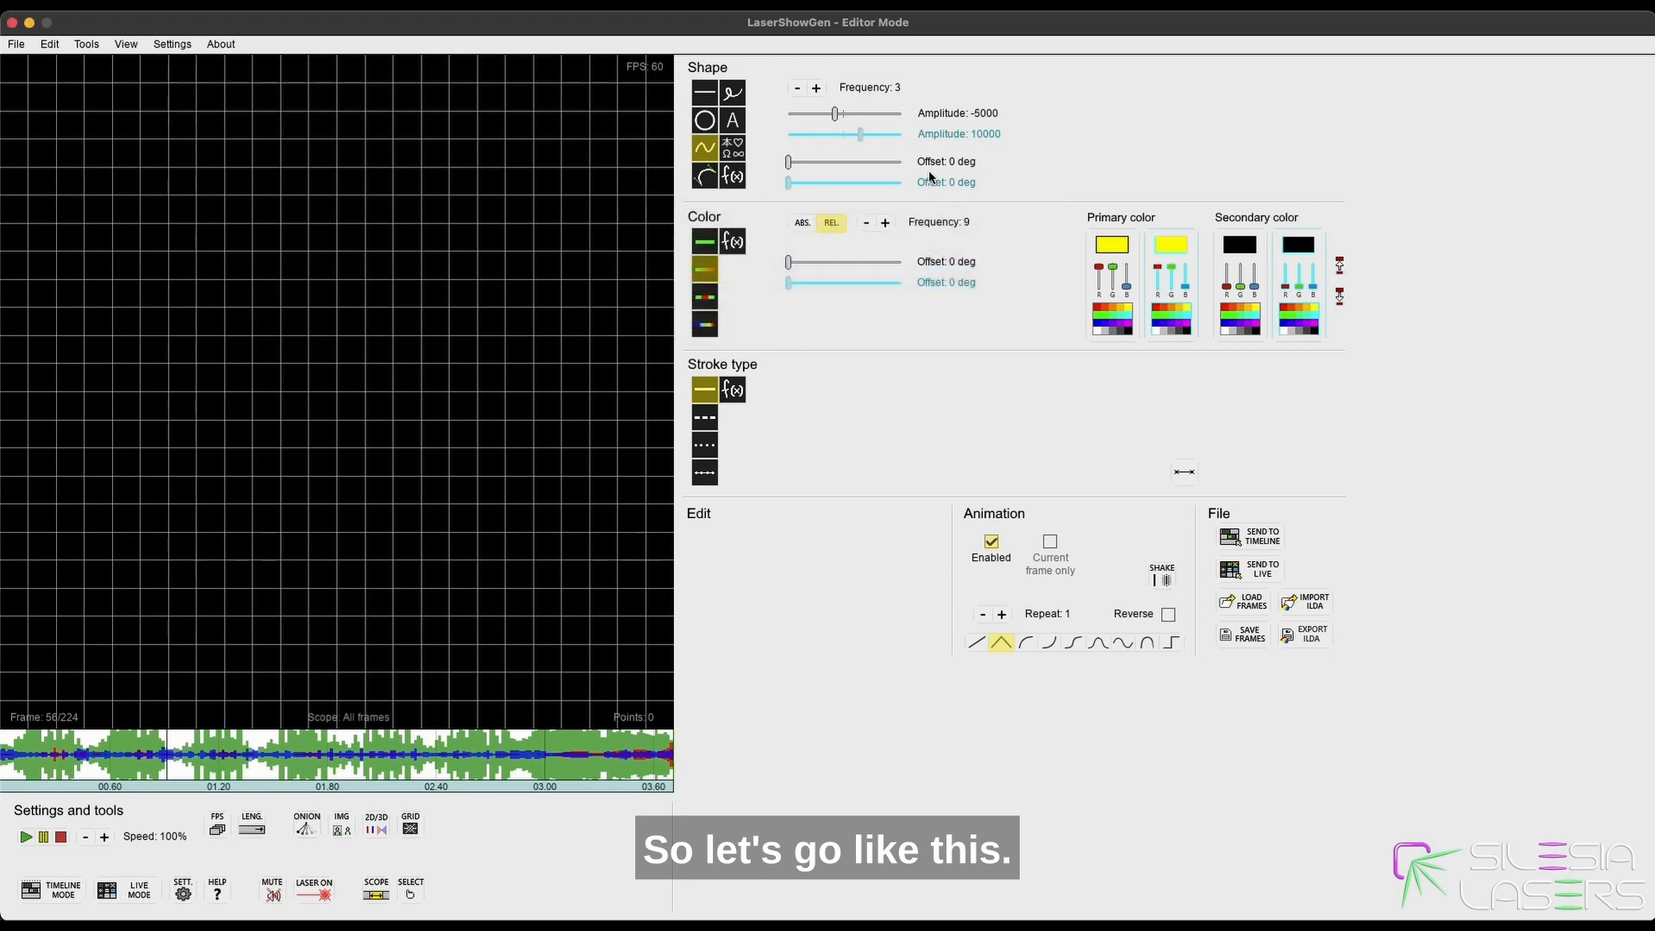
pyautogui.click(943, 133)
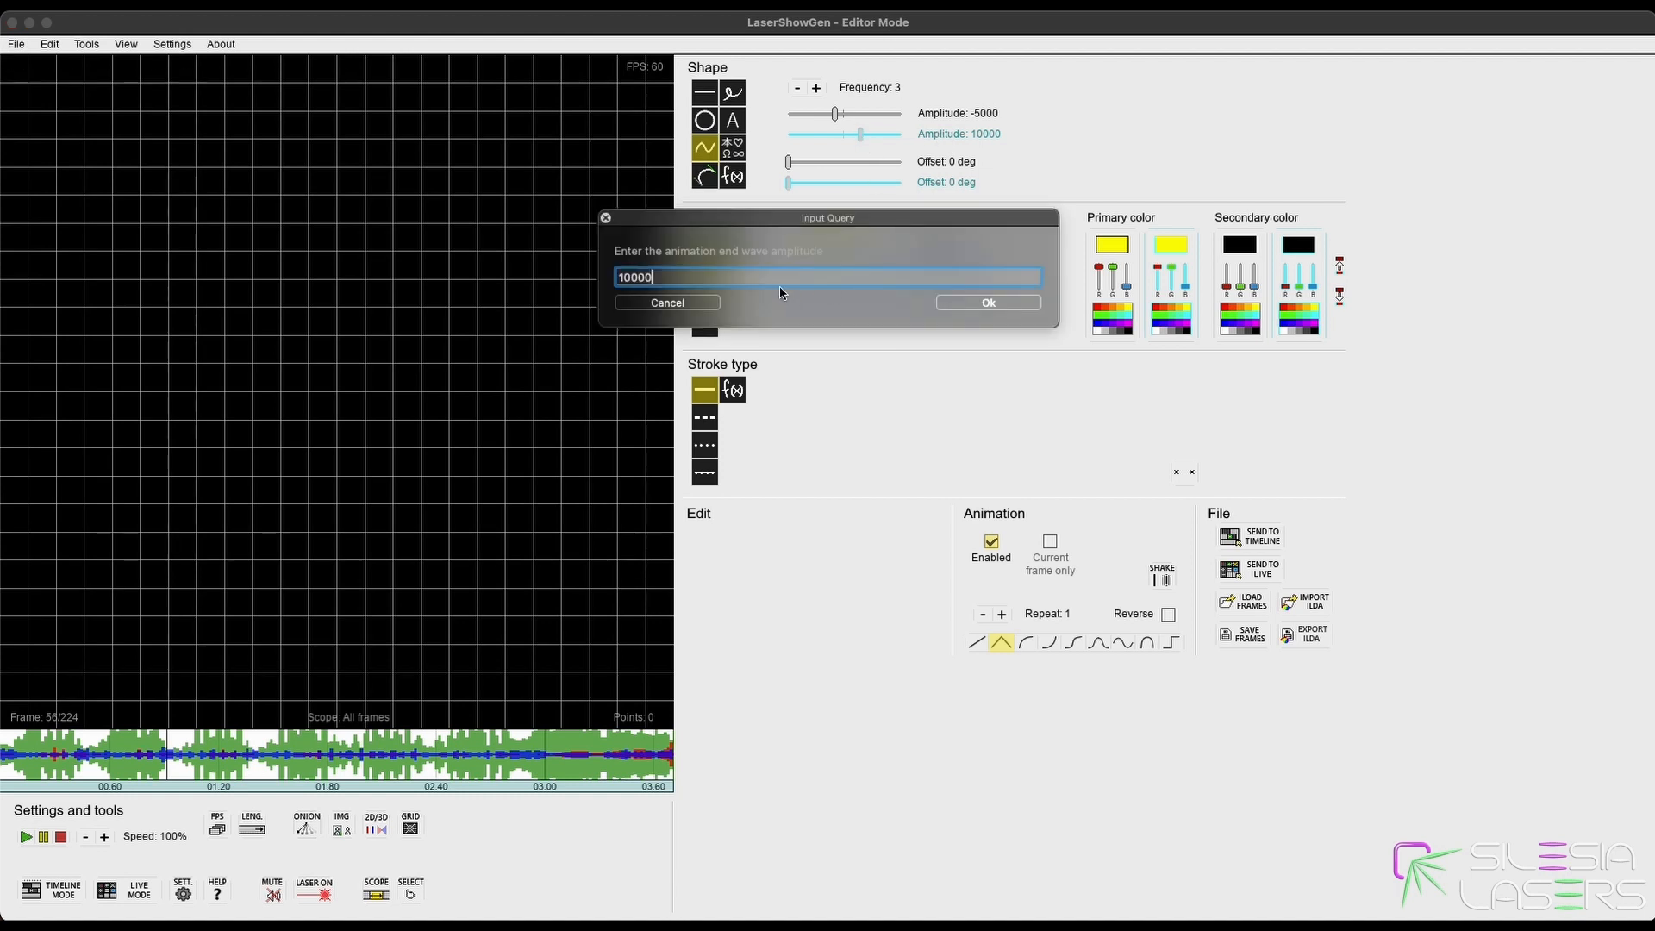
pyautogui.write('50')
pyautogui.click(986, 302)
# Try the wave across the upper canvas, raise the animation repeat to 4, and test the wave again.
pyautogui.moveTo(27, 254); pyautogui.dragTo(646, 251)
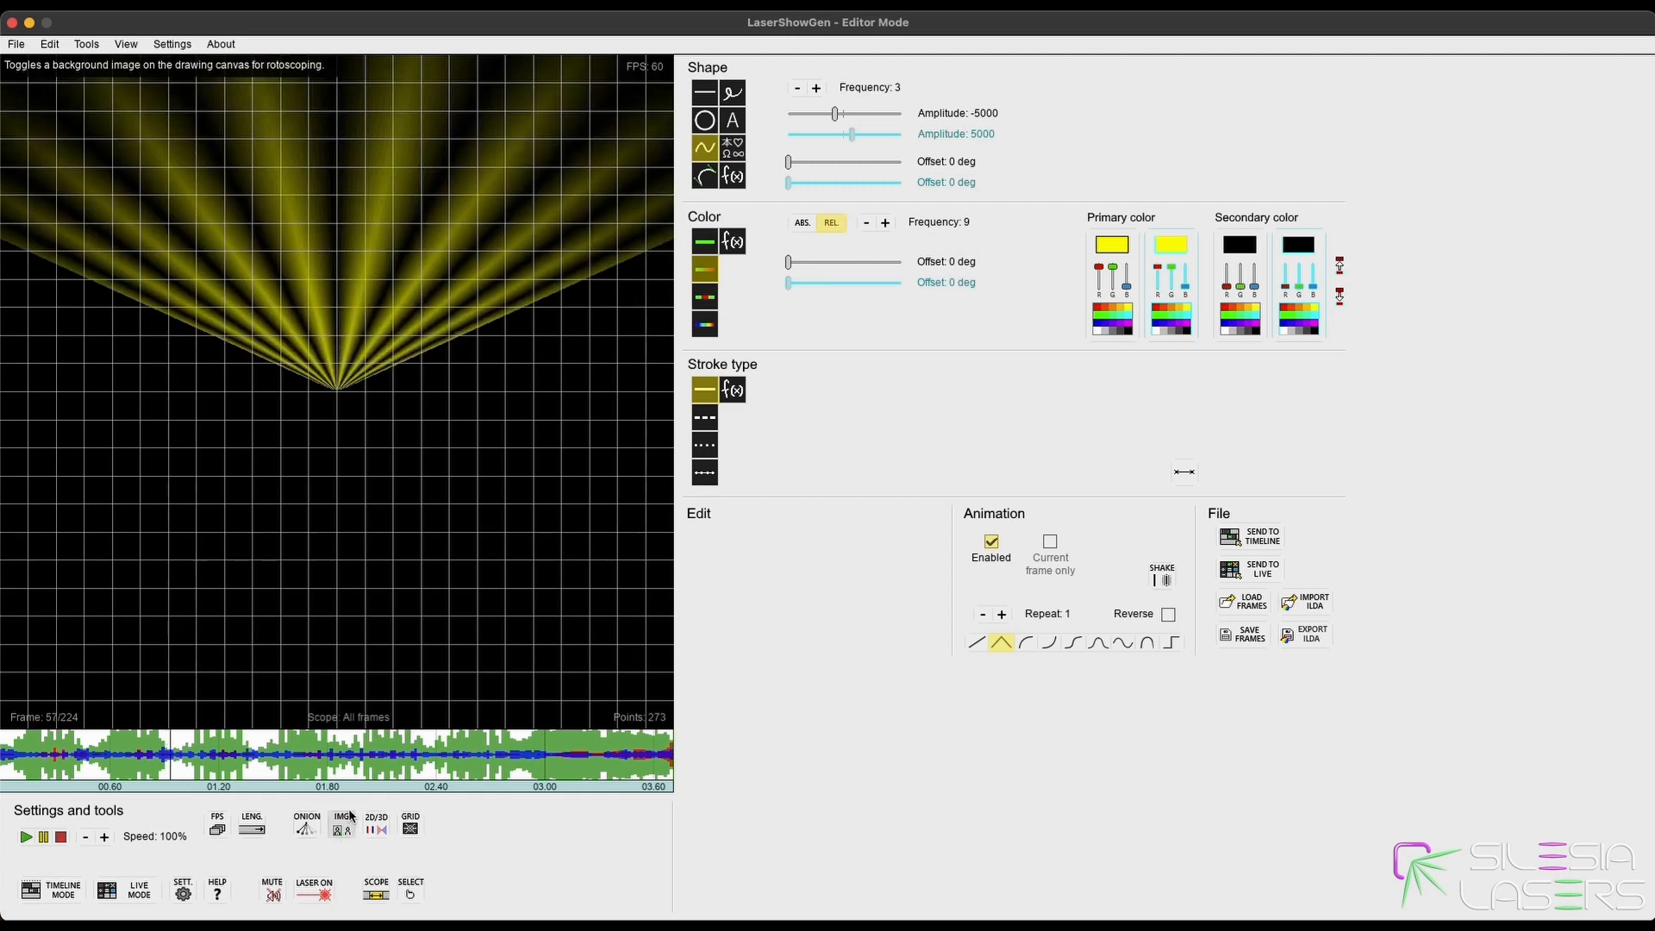
pyautogui.click(361, 781)
pyautogui.click(1002, 614)
pyautogui.click(1001, 615)
pyautogui.click(1002, 617)
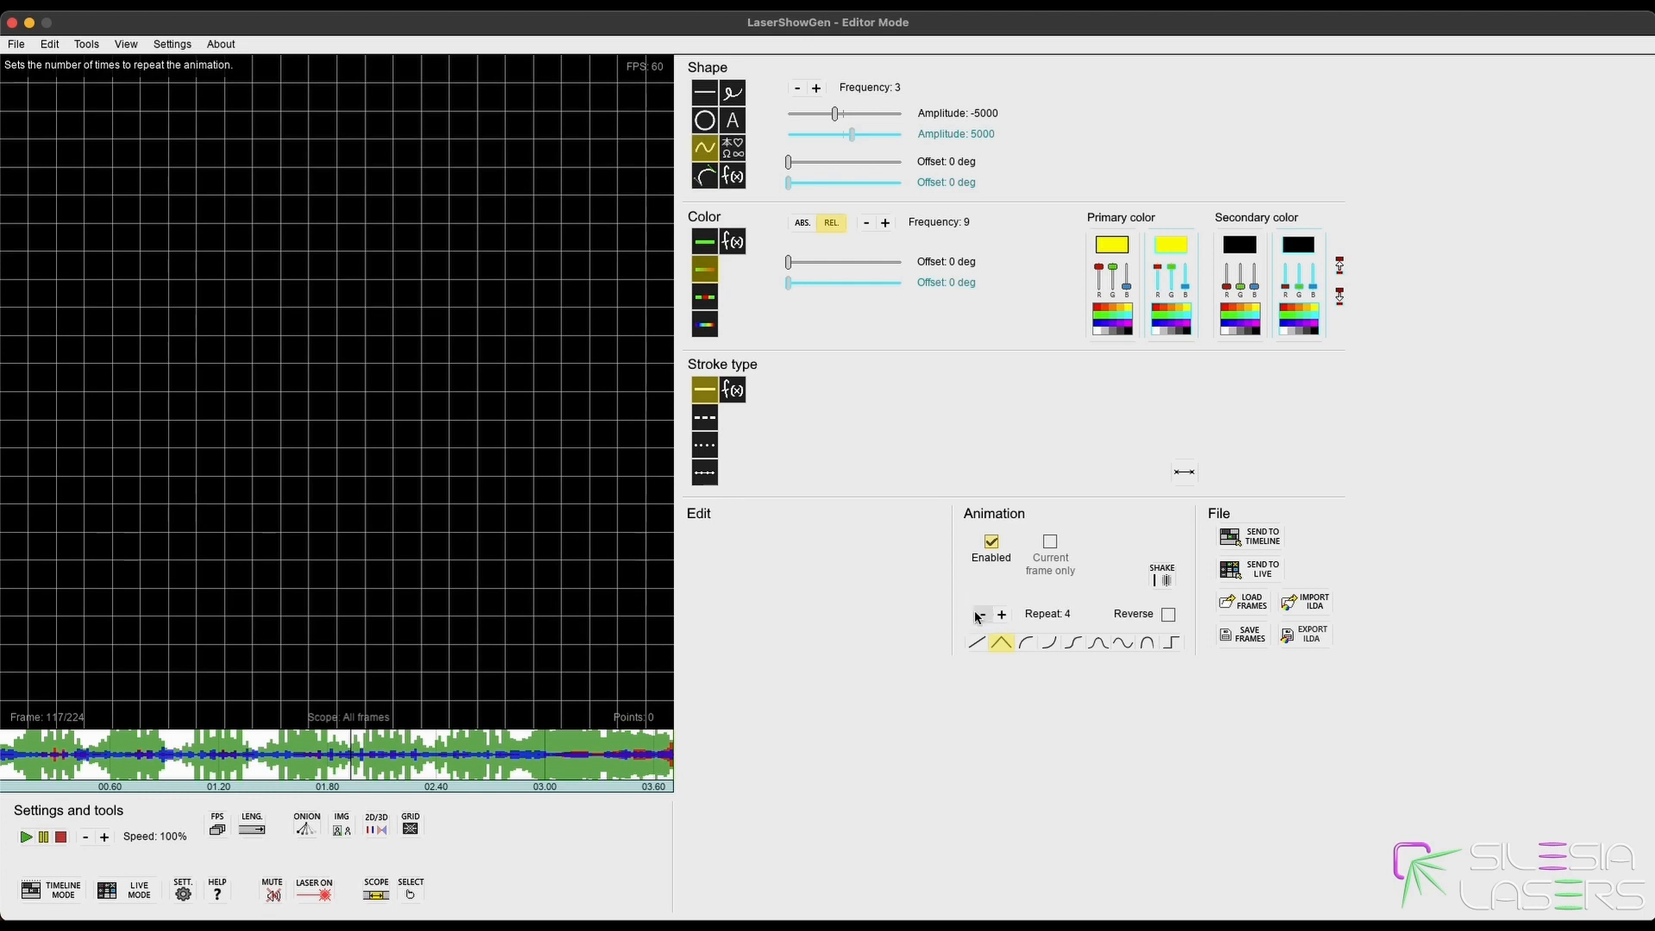
pyautogui.moveTo(17, 237); pyautogui.dragTo(647, 233)
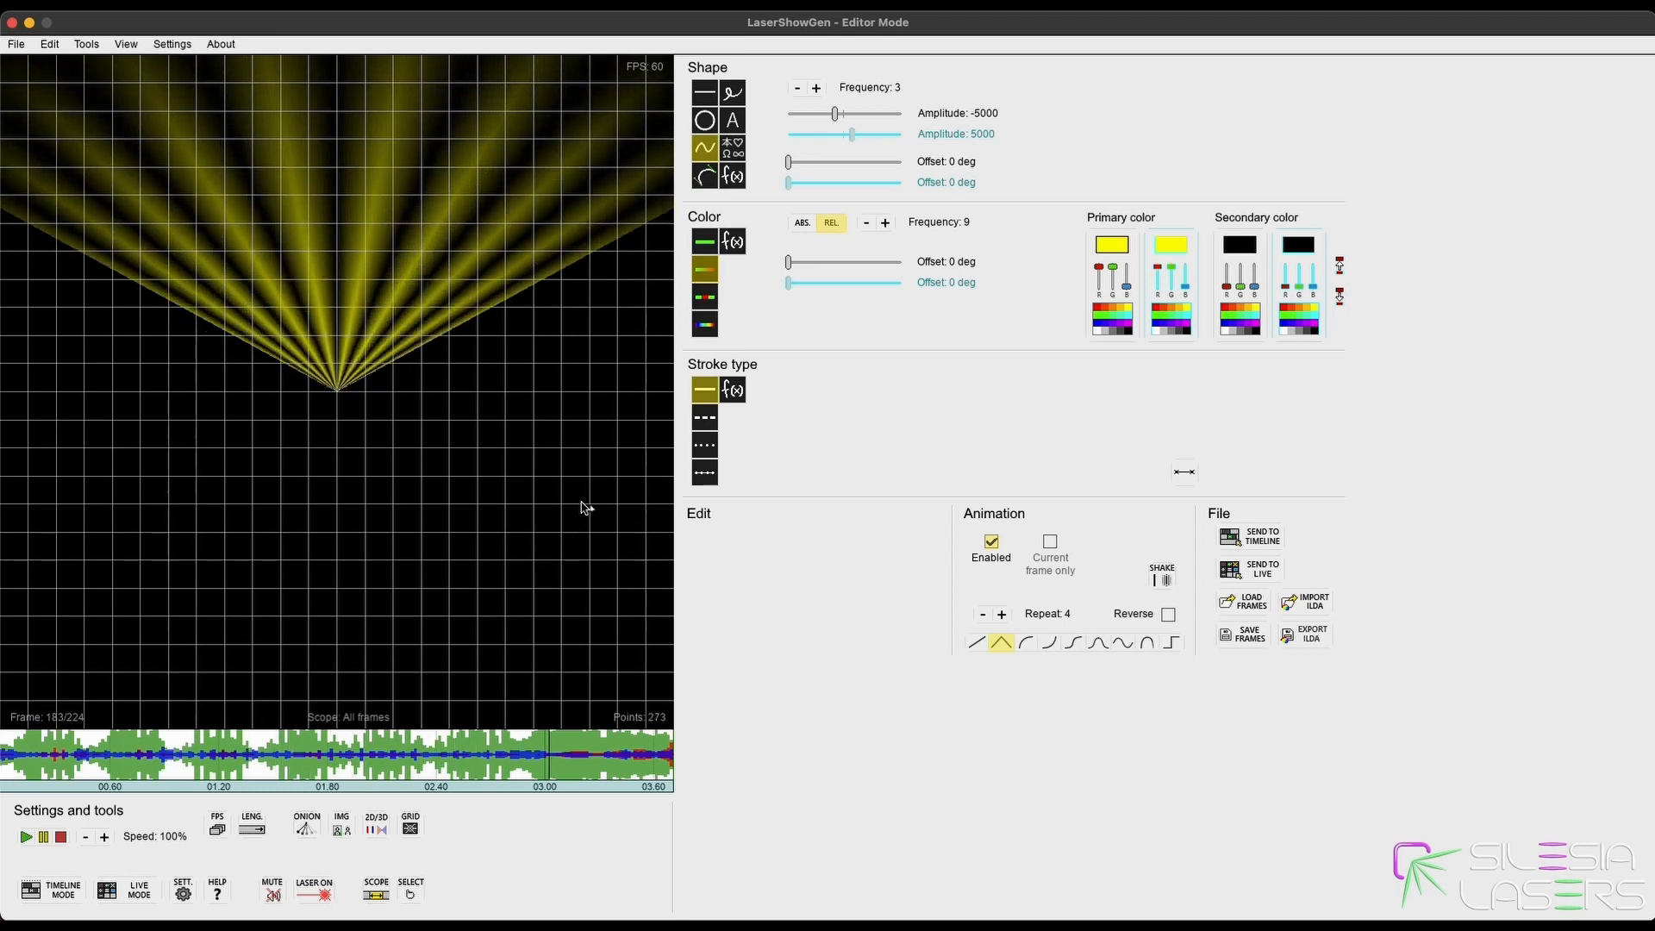
pyautogui.hotkey('ctrl', 'z')
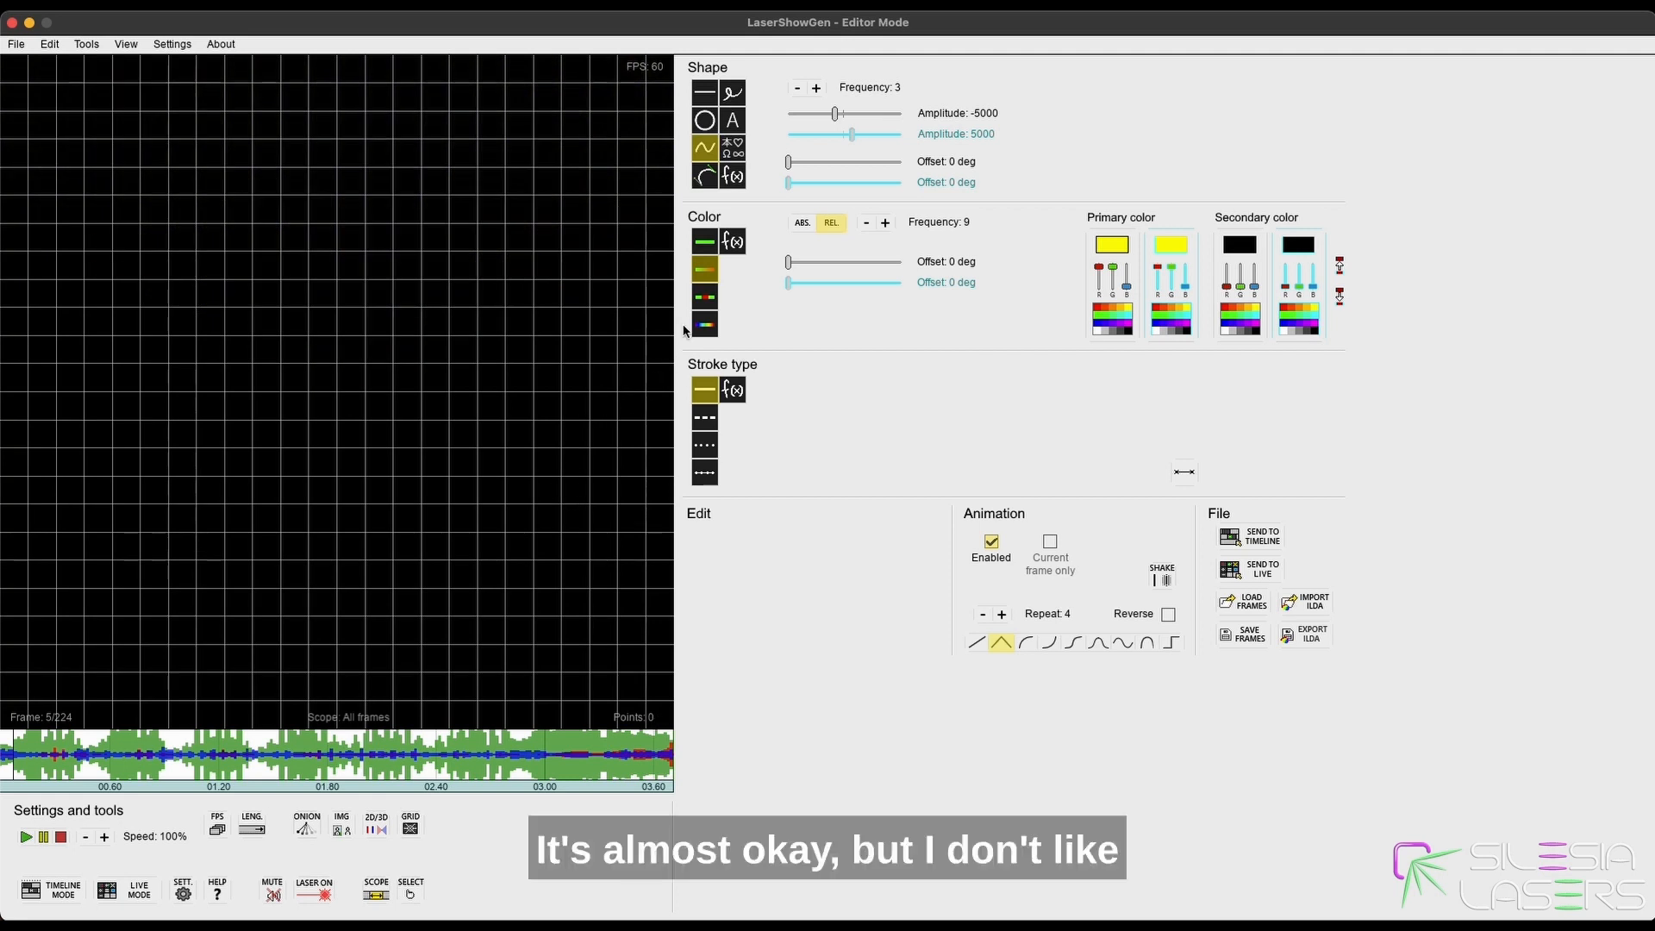
# Draw the wave across the upper canvas with hard-edged alternating yellow and black segments and a dashed stroke.
pyautogui.click(705, 297)
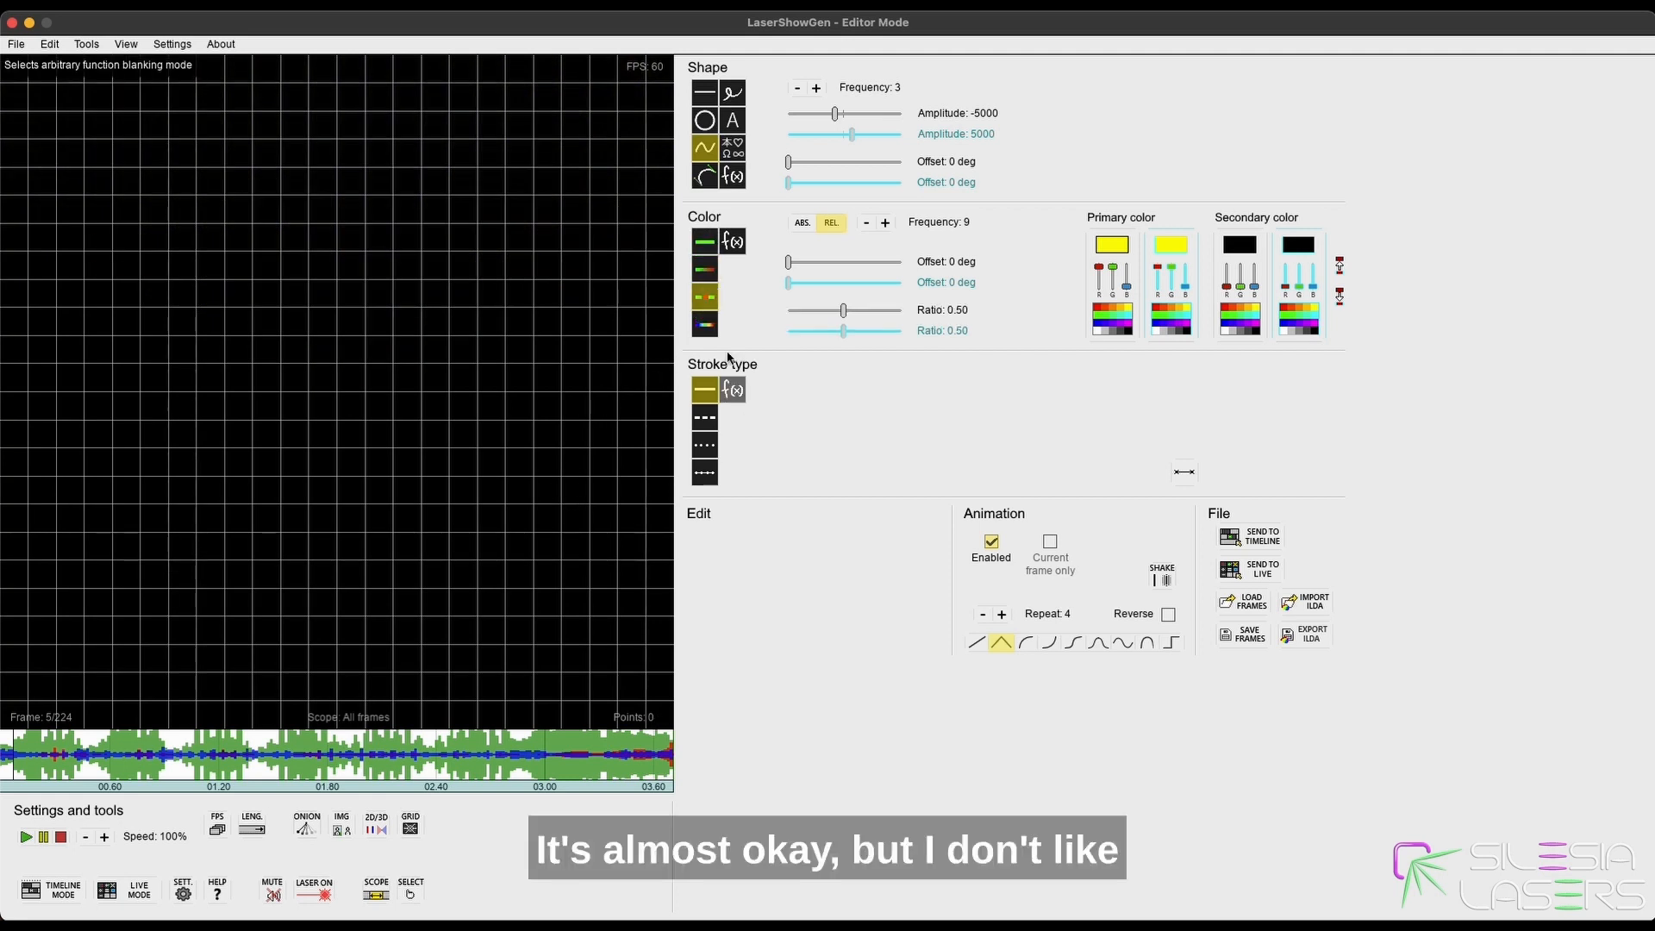
pyautogui.click(704, 417)
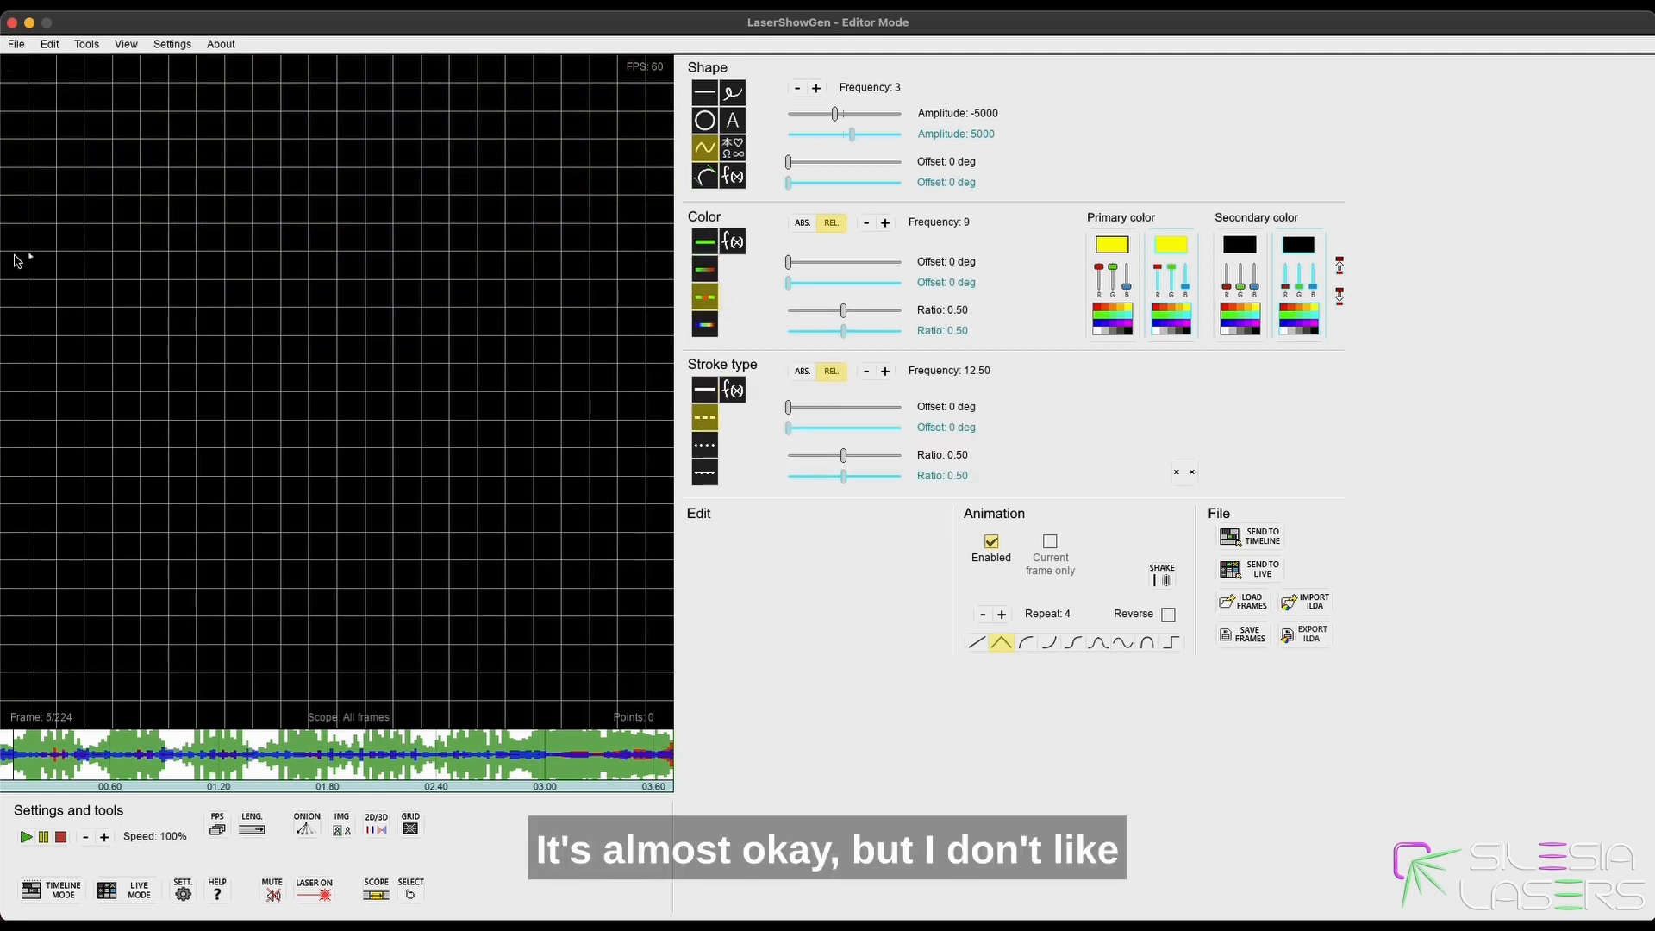
pyautogui.moveTo(31, 258); pyautogui.dragTo(535, 258)
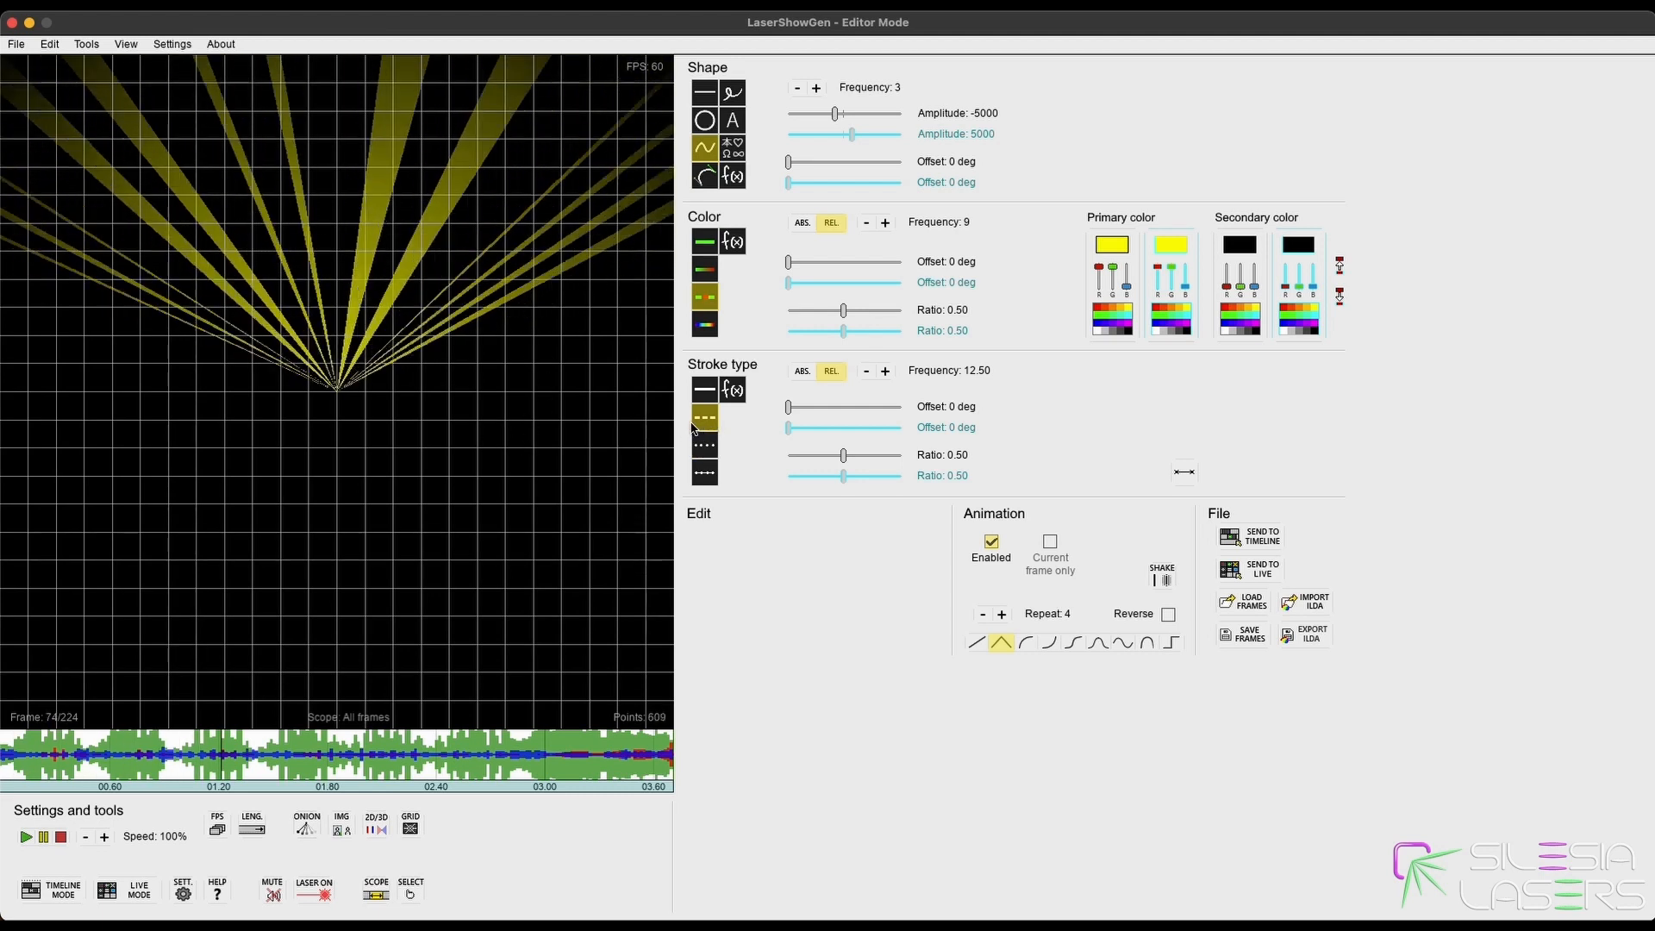
# Try the wave across the upper canvas with a solid stroke, and change the start and end secondary colors of its segments.
pyautogui.click(704, 389)
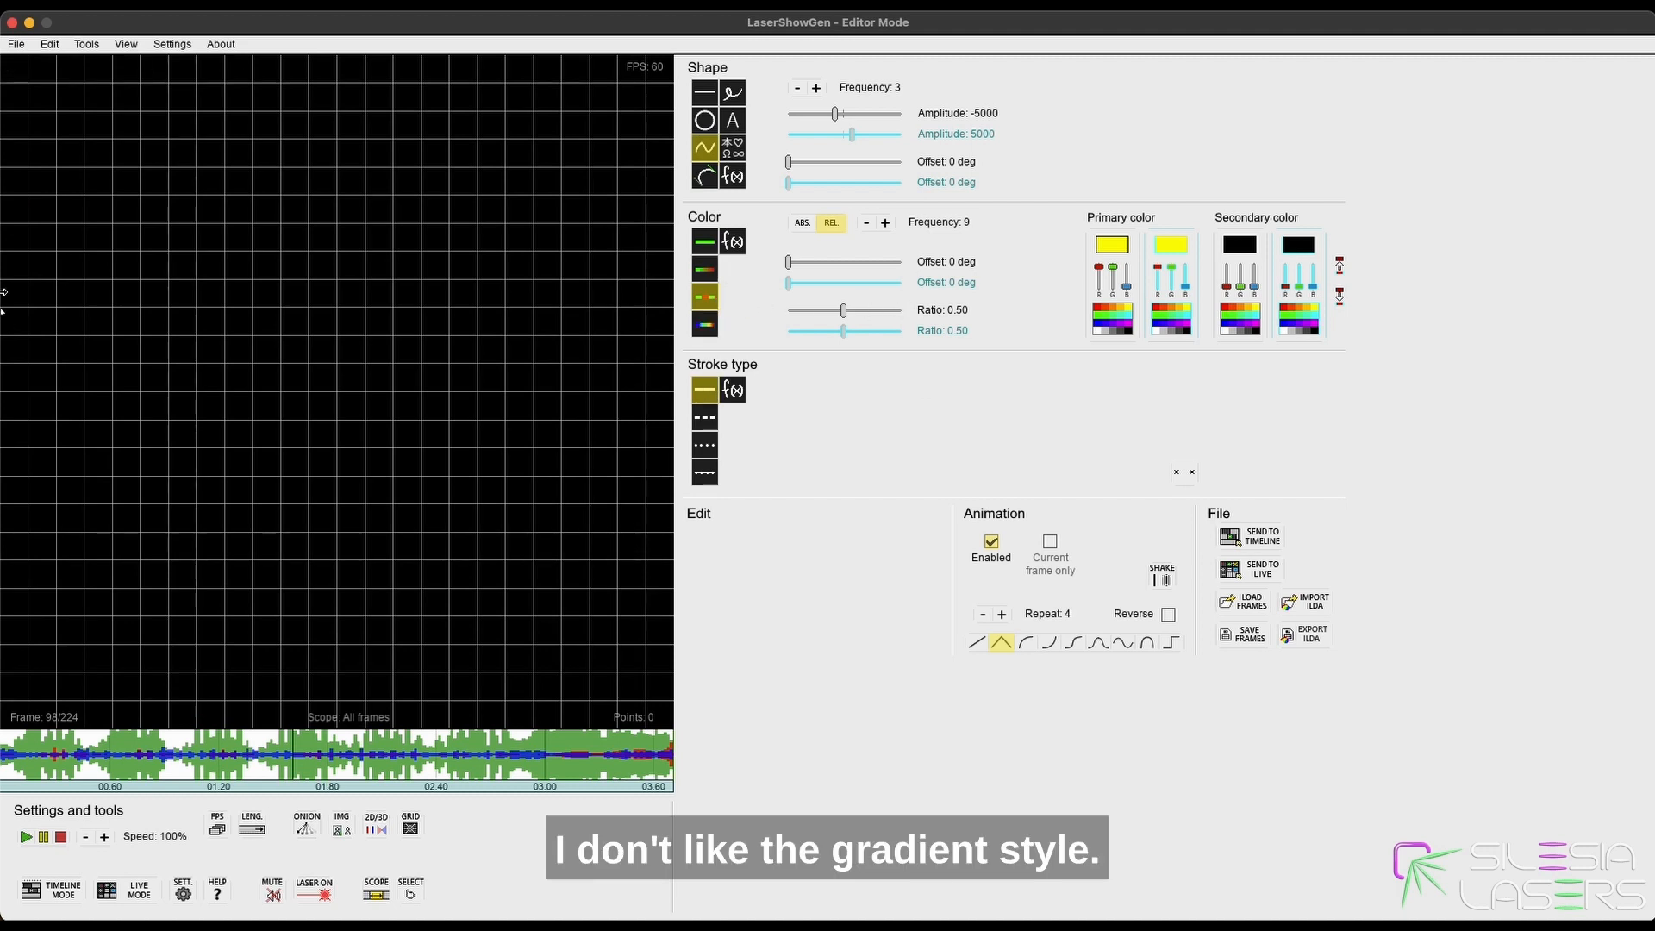
pyautogui.moveTo(28, 258); pyautogui.dragTo(650, 266)
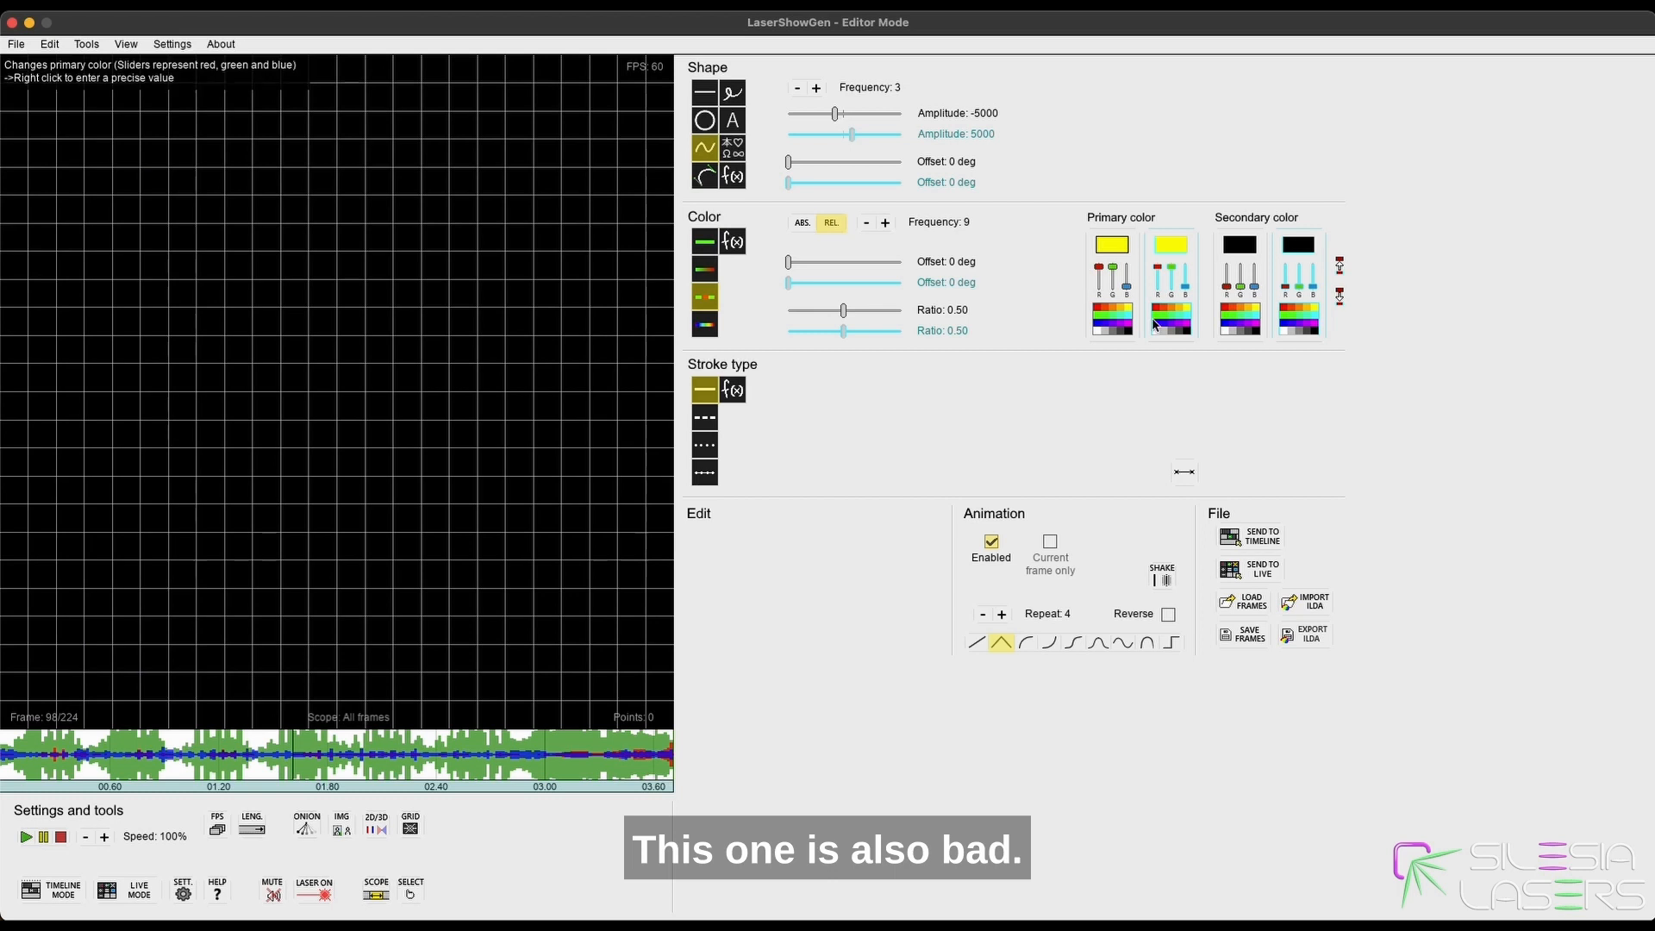
pyautogui.click(1224, 307)
pyautogui.click(1284, 308)
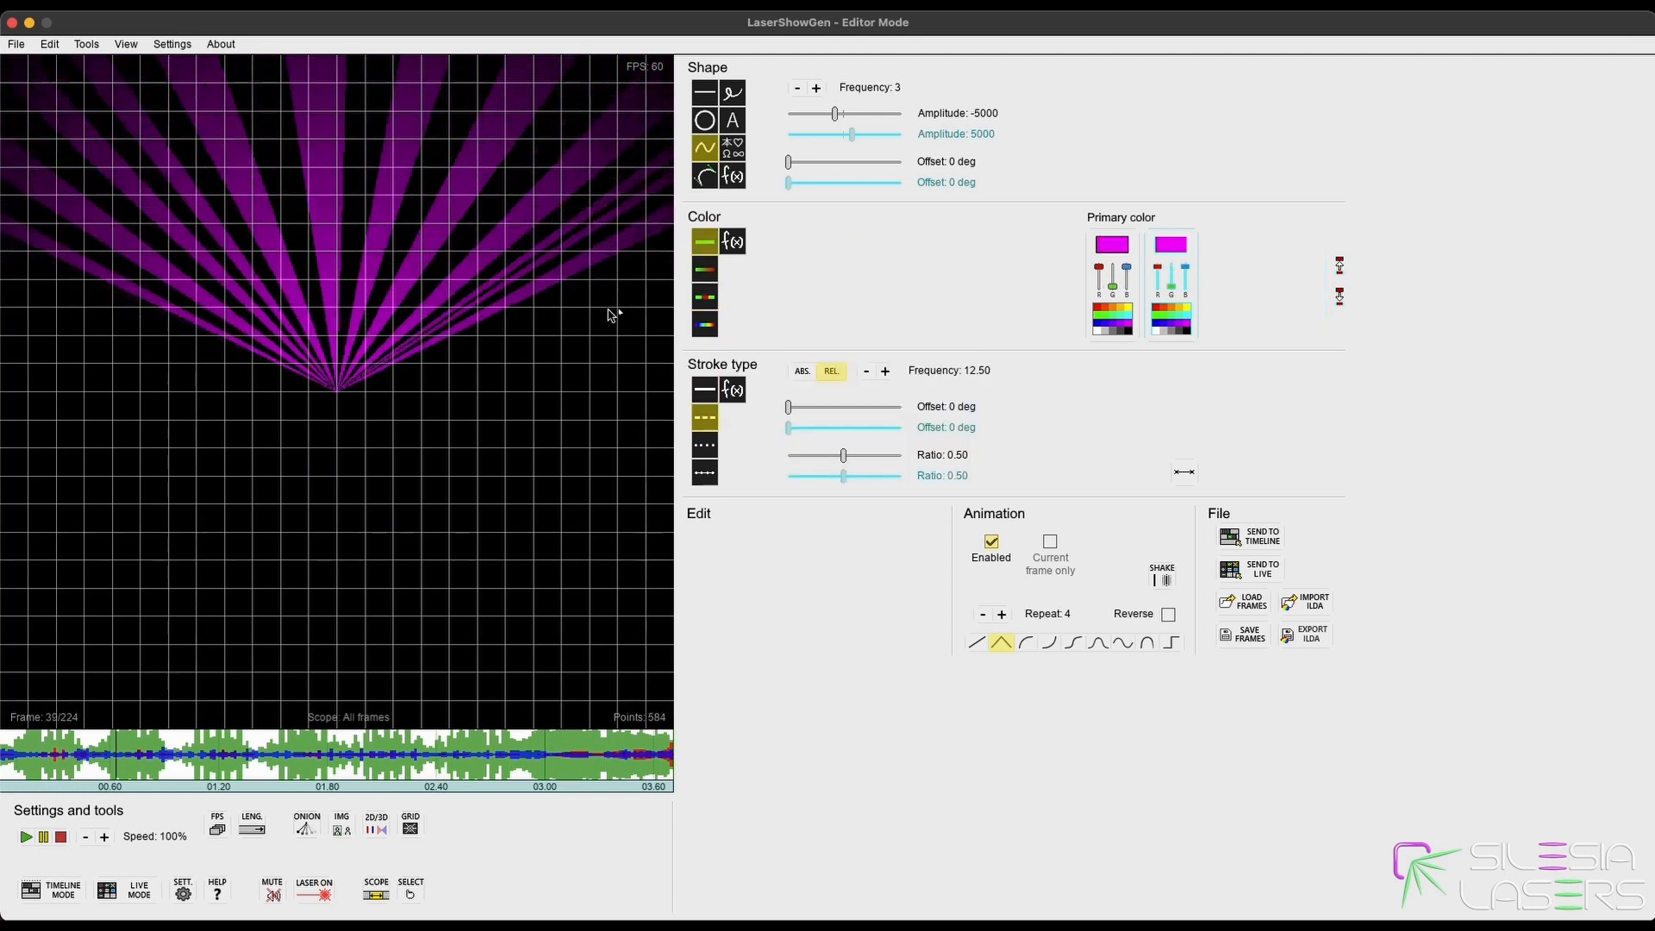
# Preview the magenta dashed wave animation and insert it on Layer 1 of the timeline.
pyautogui.click(371, 829)
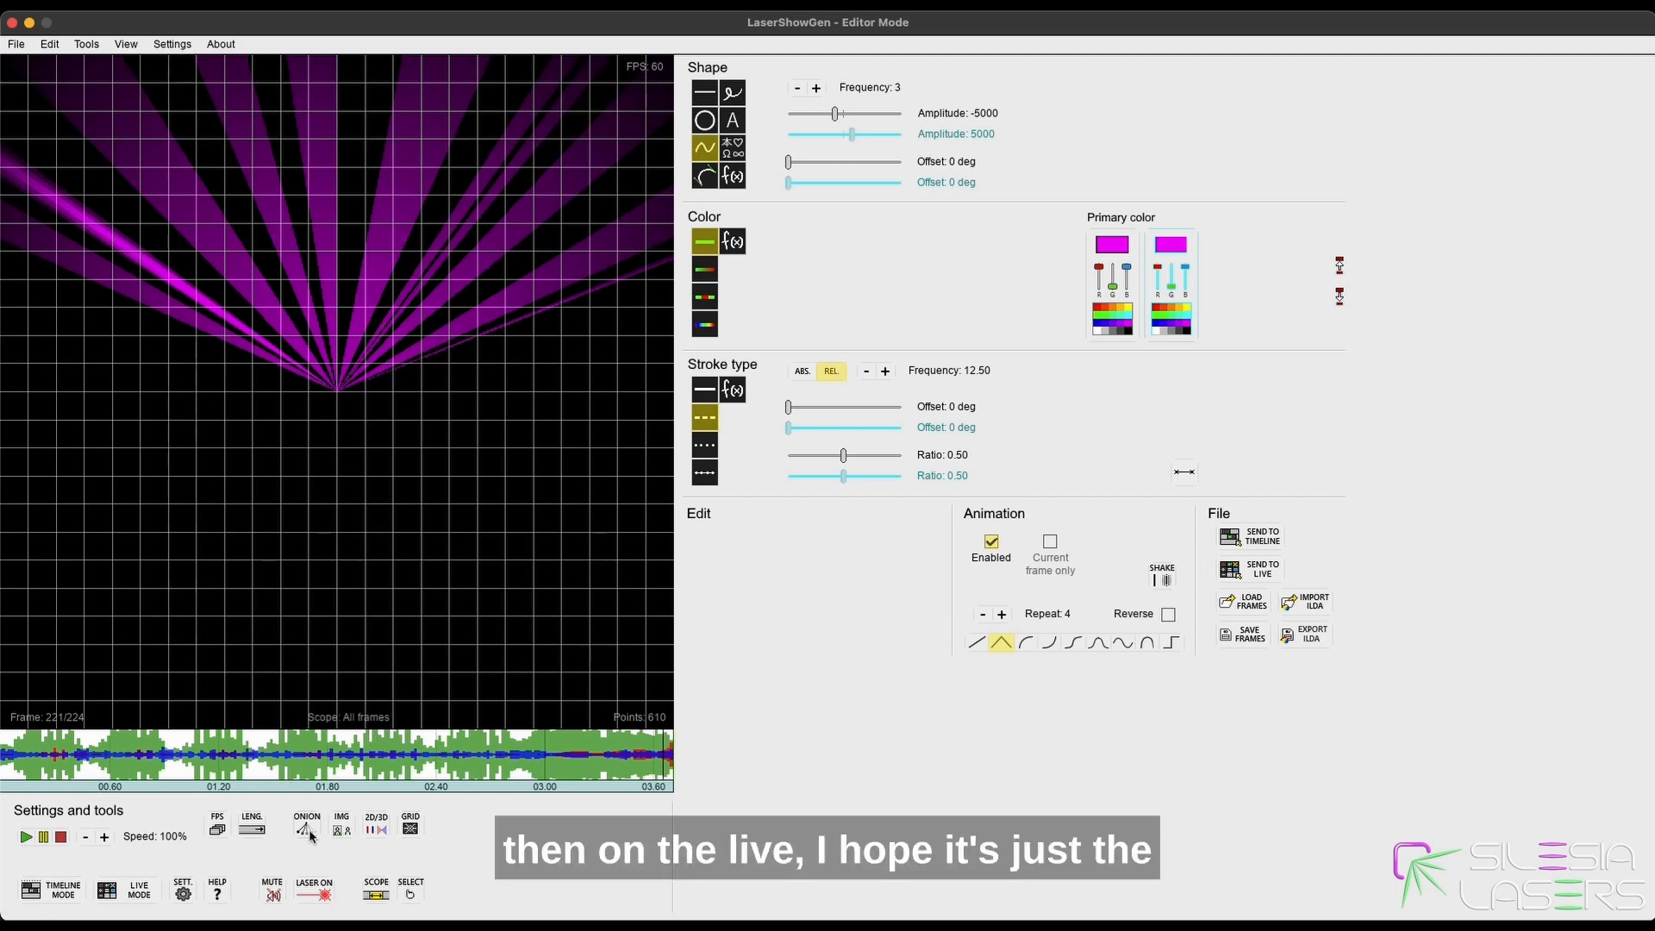
pyautogui.press('space')
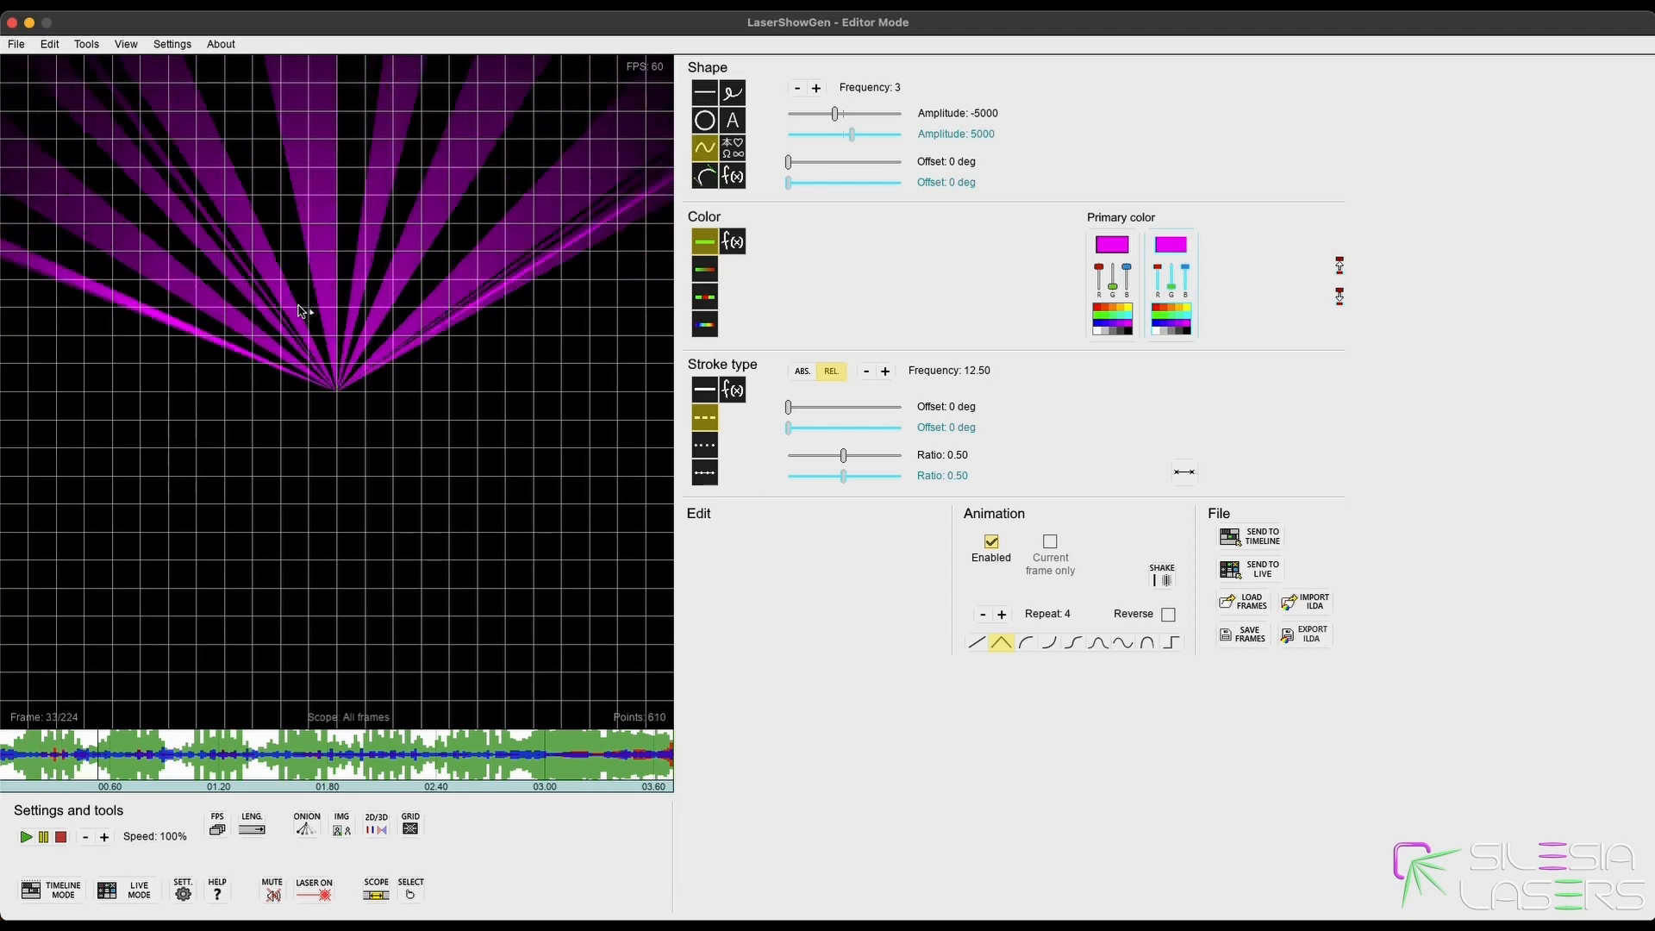
pyautogui.click(52, 897)
pyautogui.press('i')
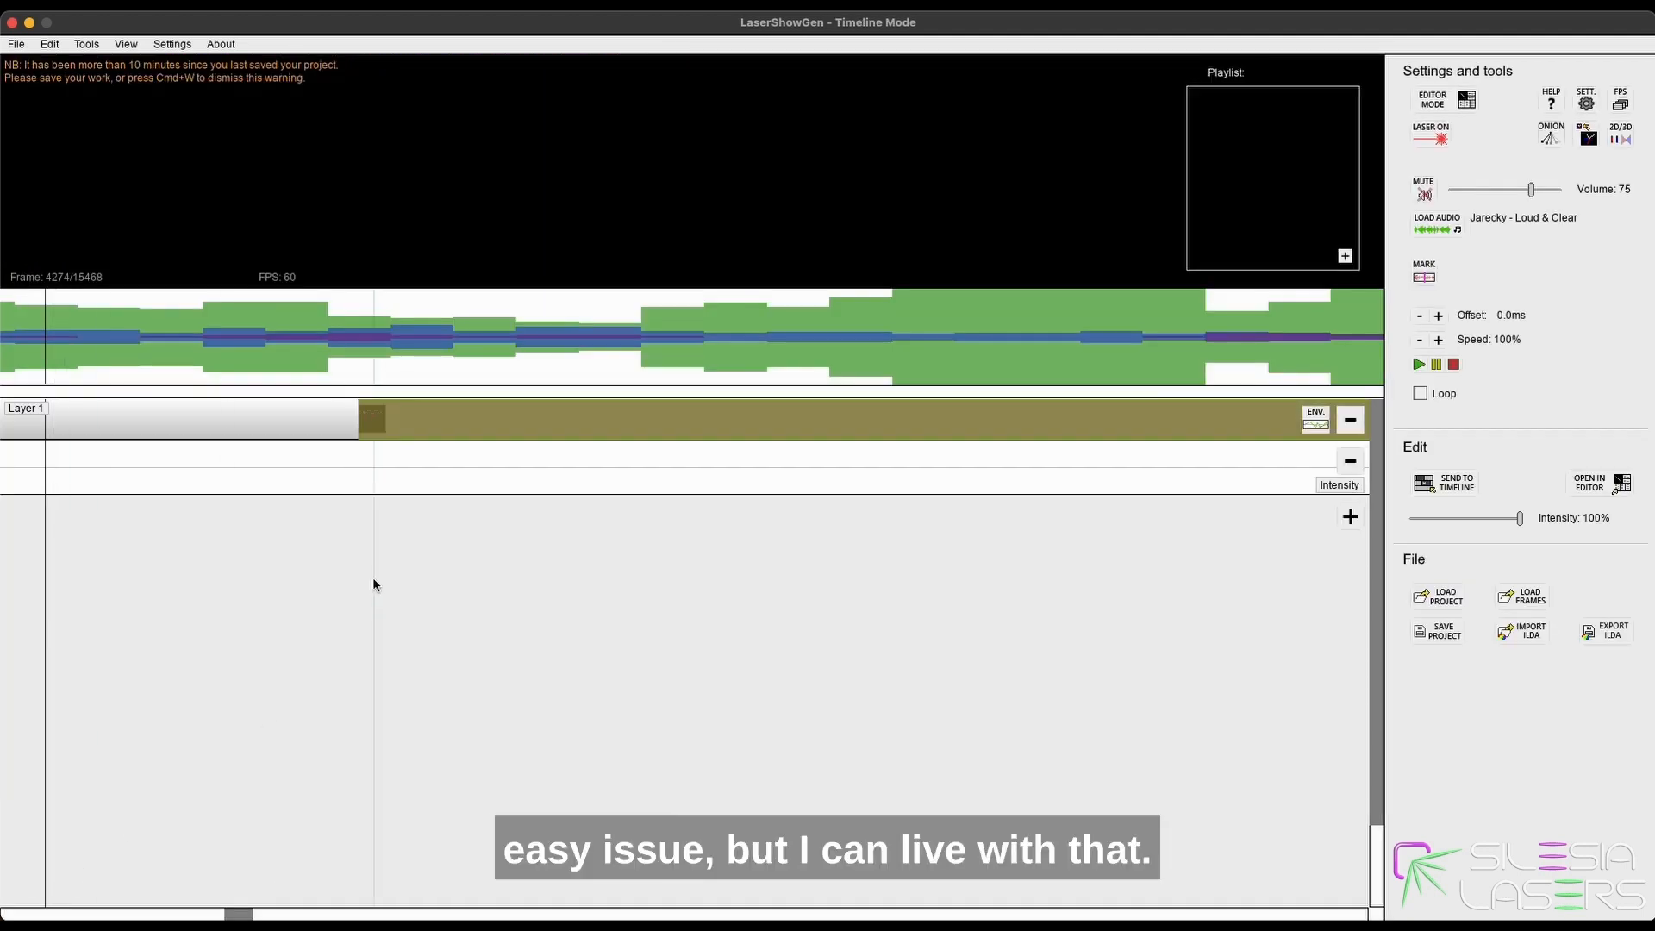
# Play the new Layer 1 clip with the music through to its end around 01:15.
pyautogui.scroll(-8, 361, 536)
pyautogui.scroll(-3, 372, 520)
pyautogui.click(605, 388)
pyautogui.press('space')
pyautogui.scroll(-3, 649, 422)
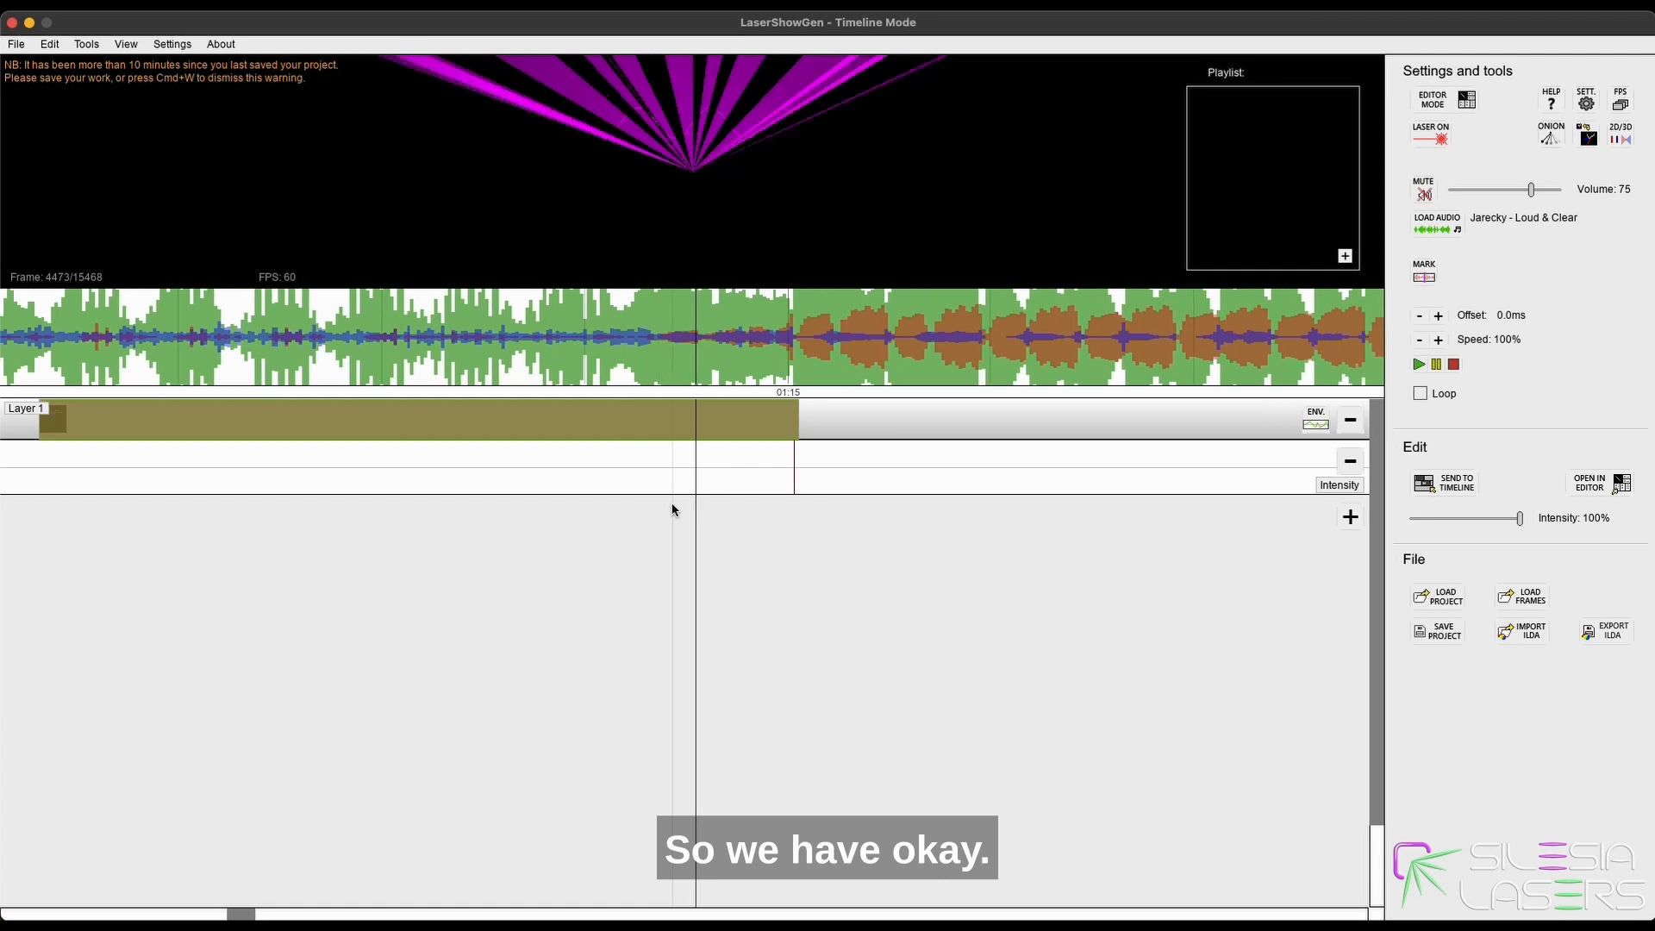
pyautogui.press('space')
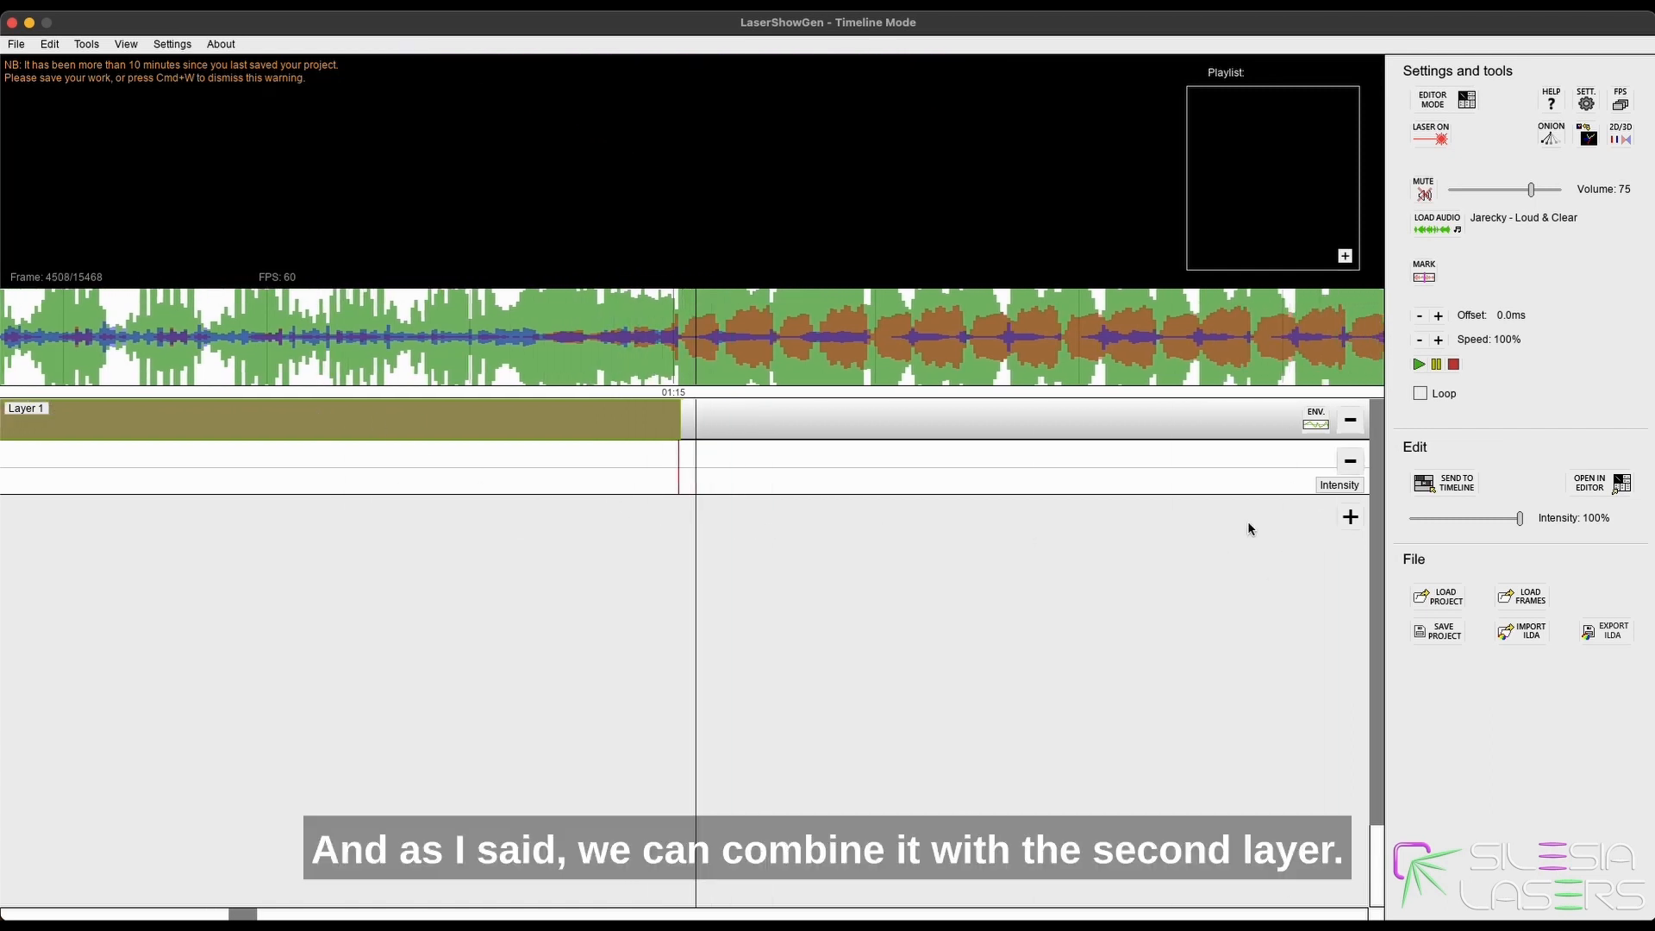
# Return the playhead to just before the wave clip and add a second layer to the timeline.
pyautogui.scroll(-3, 395, 664)
pyautogui.click(285, 373)
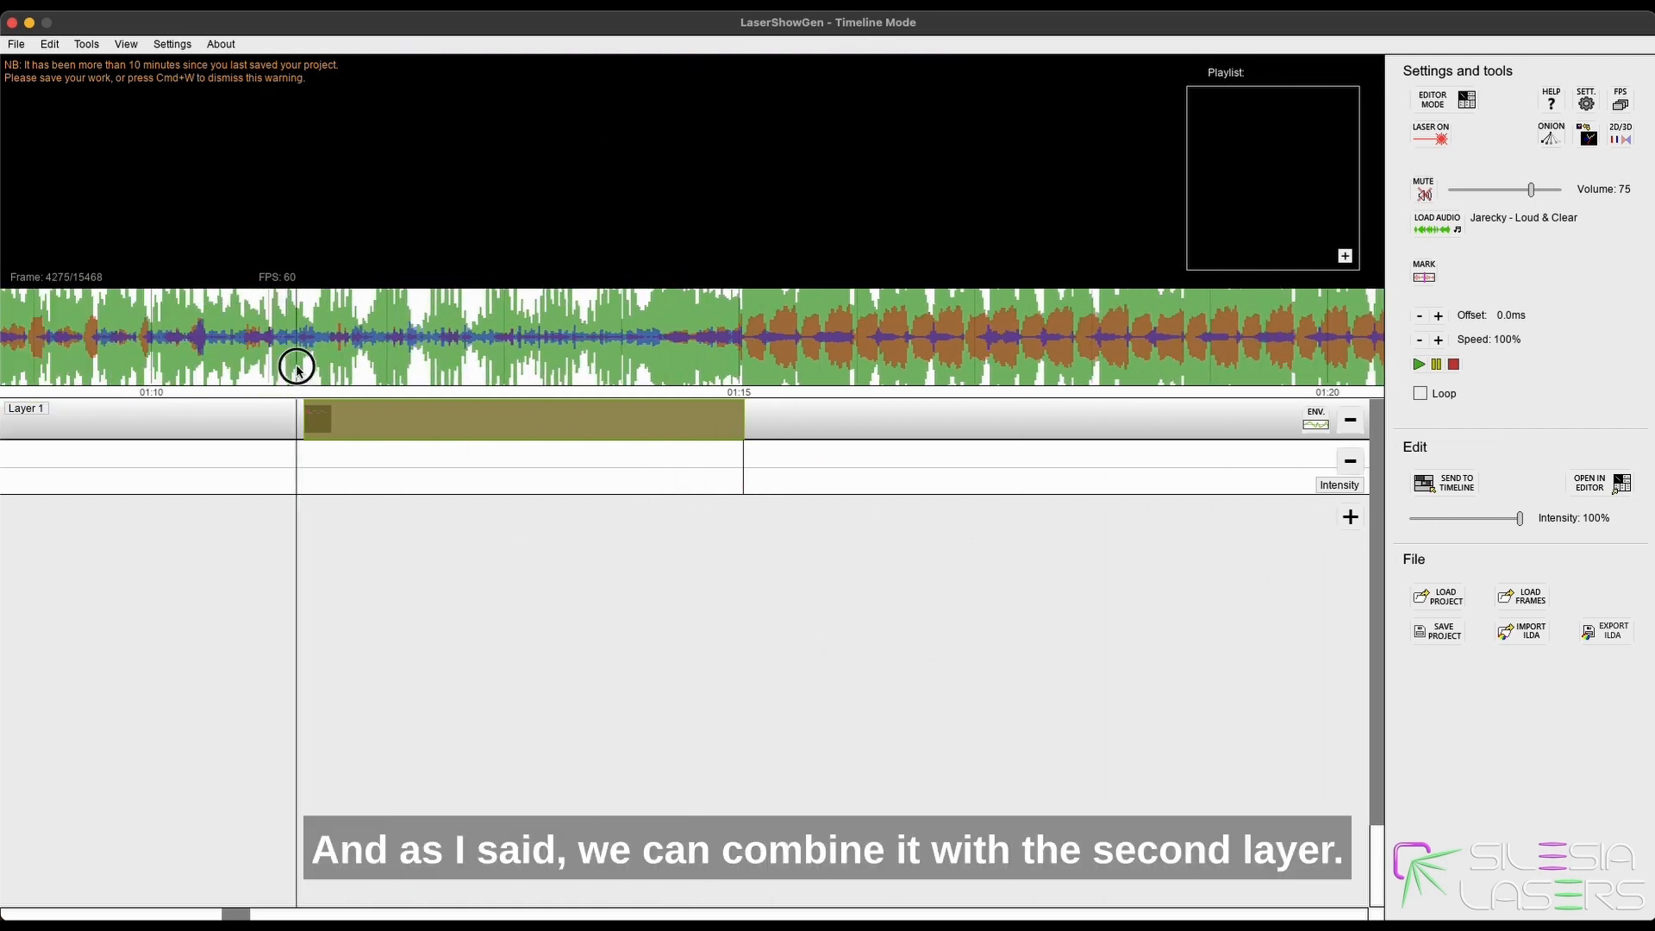
pyautogui.click(1349, 516)
pyautogui.scroll(5, 202, 743)
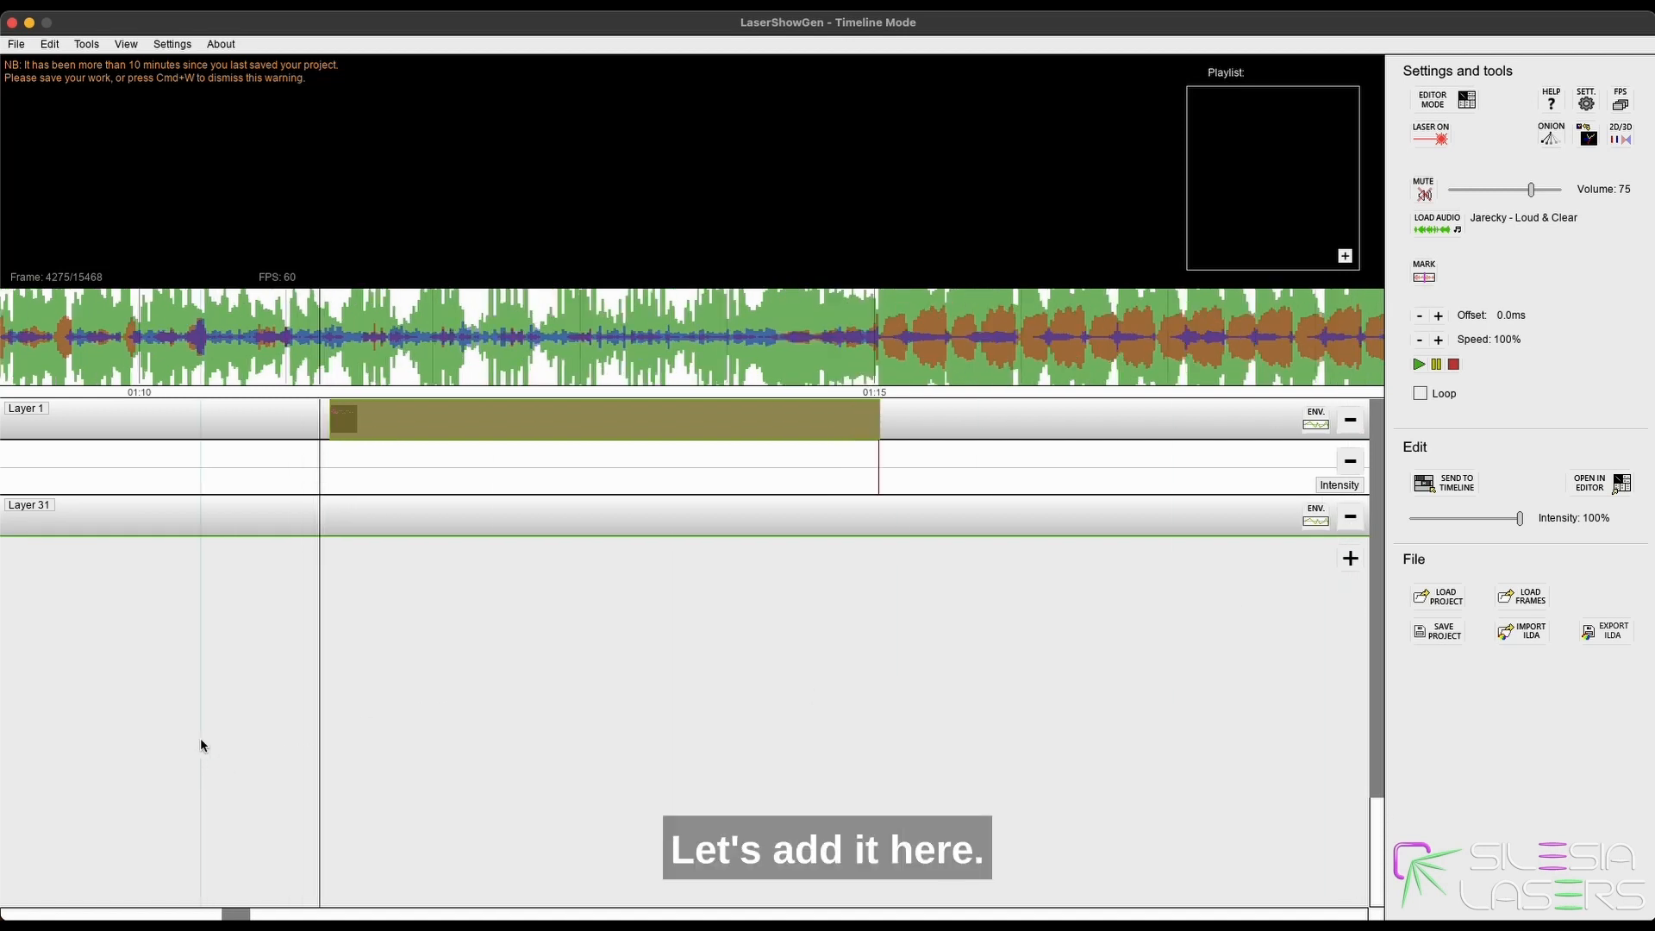
# Align the playhead with the start of the Layer 1 wave clip and select that point on the new layer.
pyautogui.click(516, 368)
pyautogui.press('space')
pyautogui.press('space')
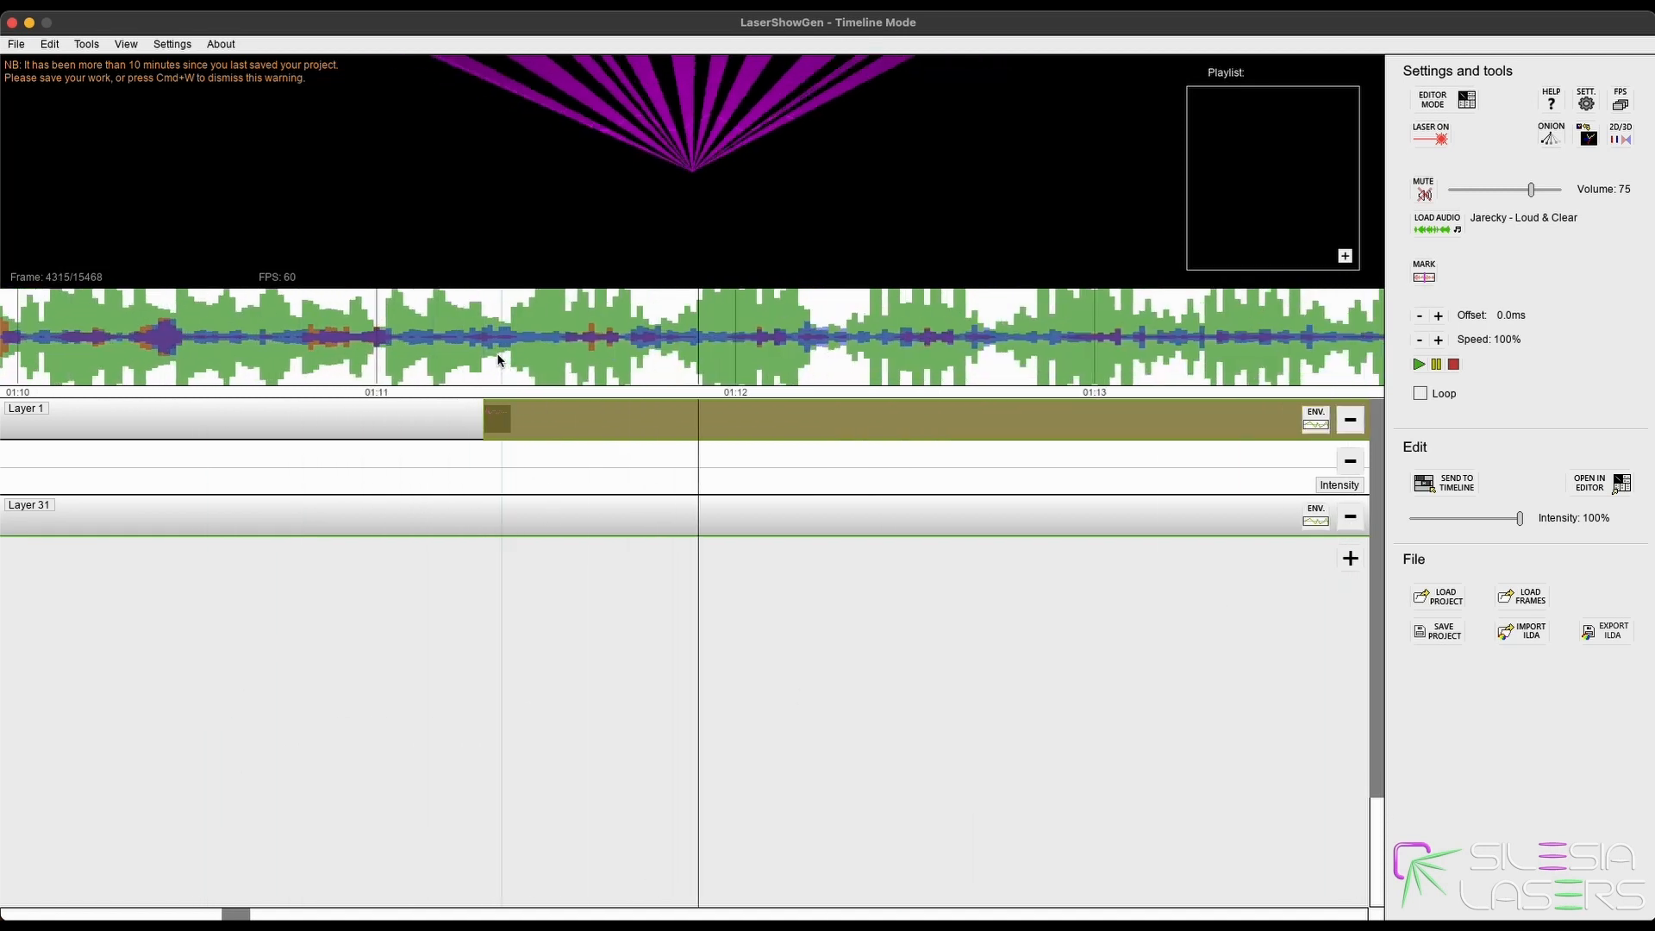
pyautogui.click(485, 351)
pyautogui.scroll(2, 441, 637)
pyautogui.scroll(1, 603, 551)
pyautogui.click(620, 531)
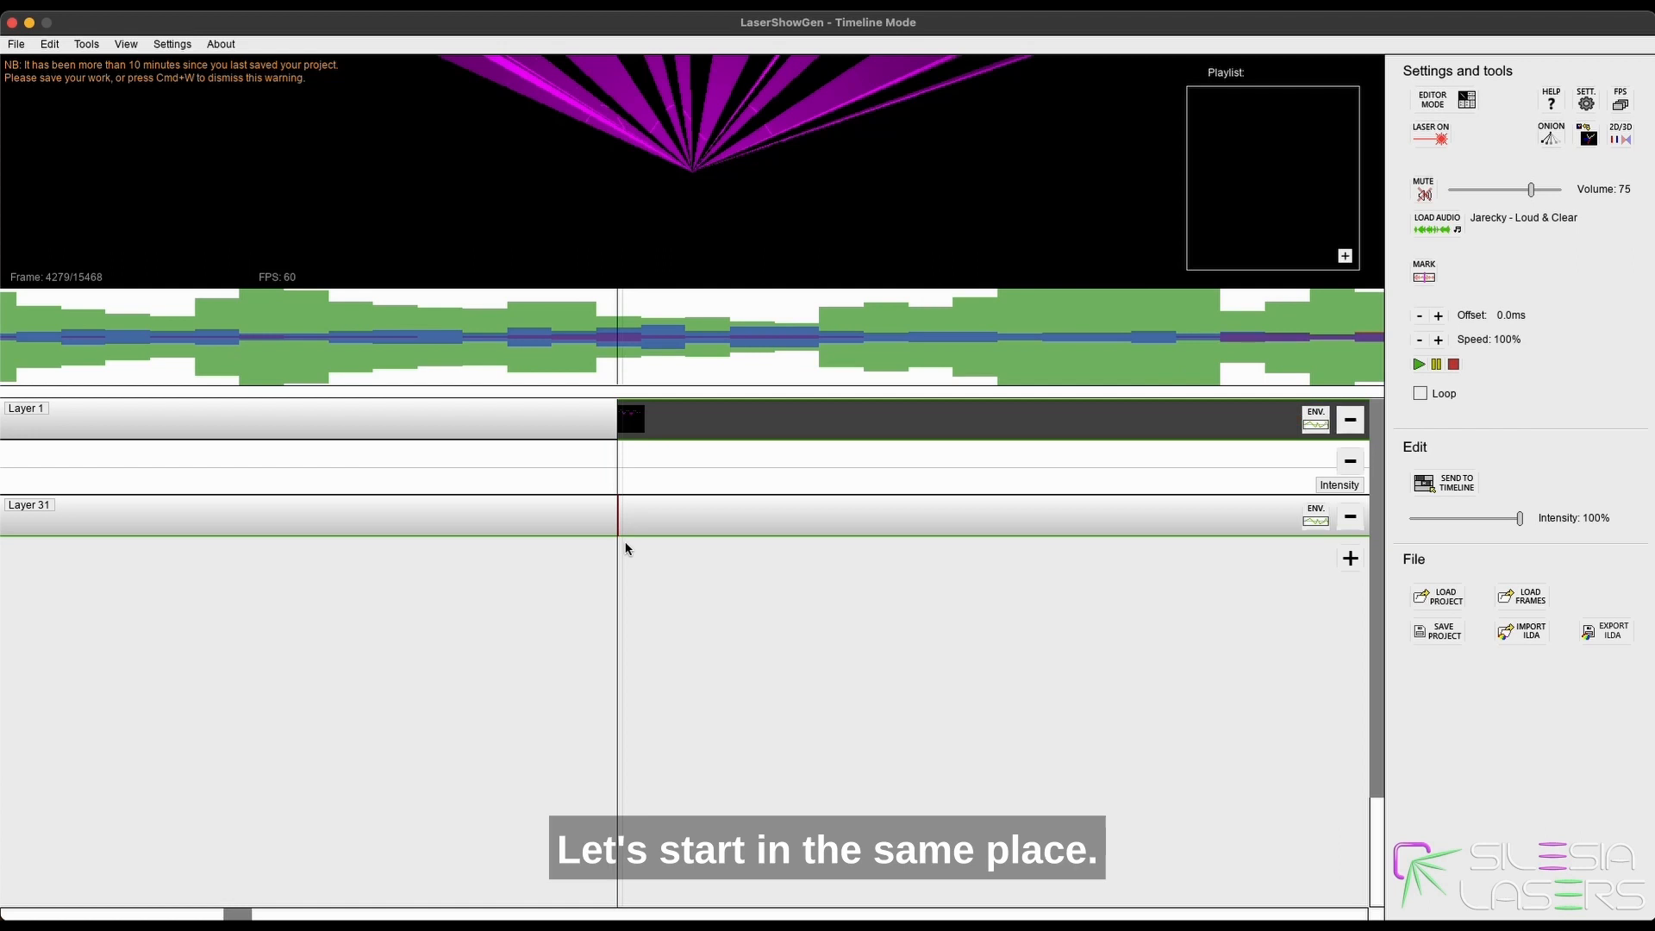
# Open editor mode and delete the magenta waves so the 224-frame canvas is empty.
pyautogui.click(1440, 107)
pyautogui.moveTo(654, 231); pyautogui.dragTo(337, 234)
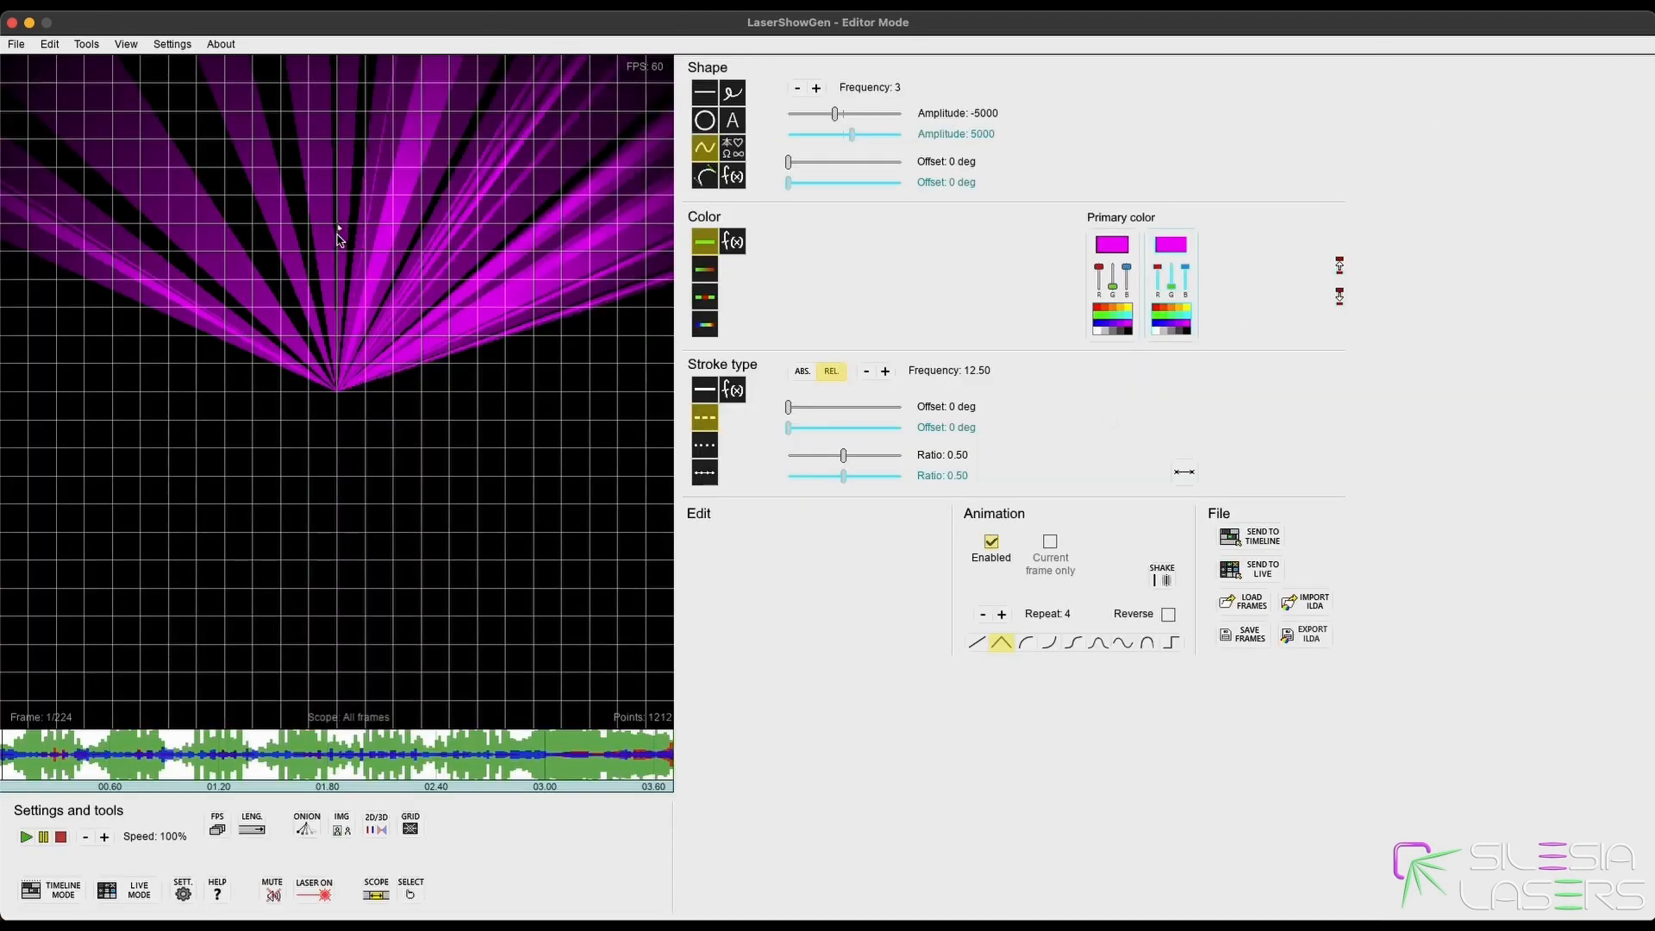
pyautogui.click(337, 239)
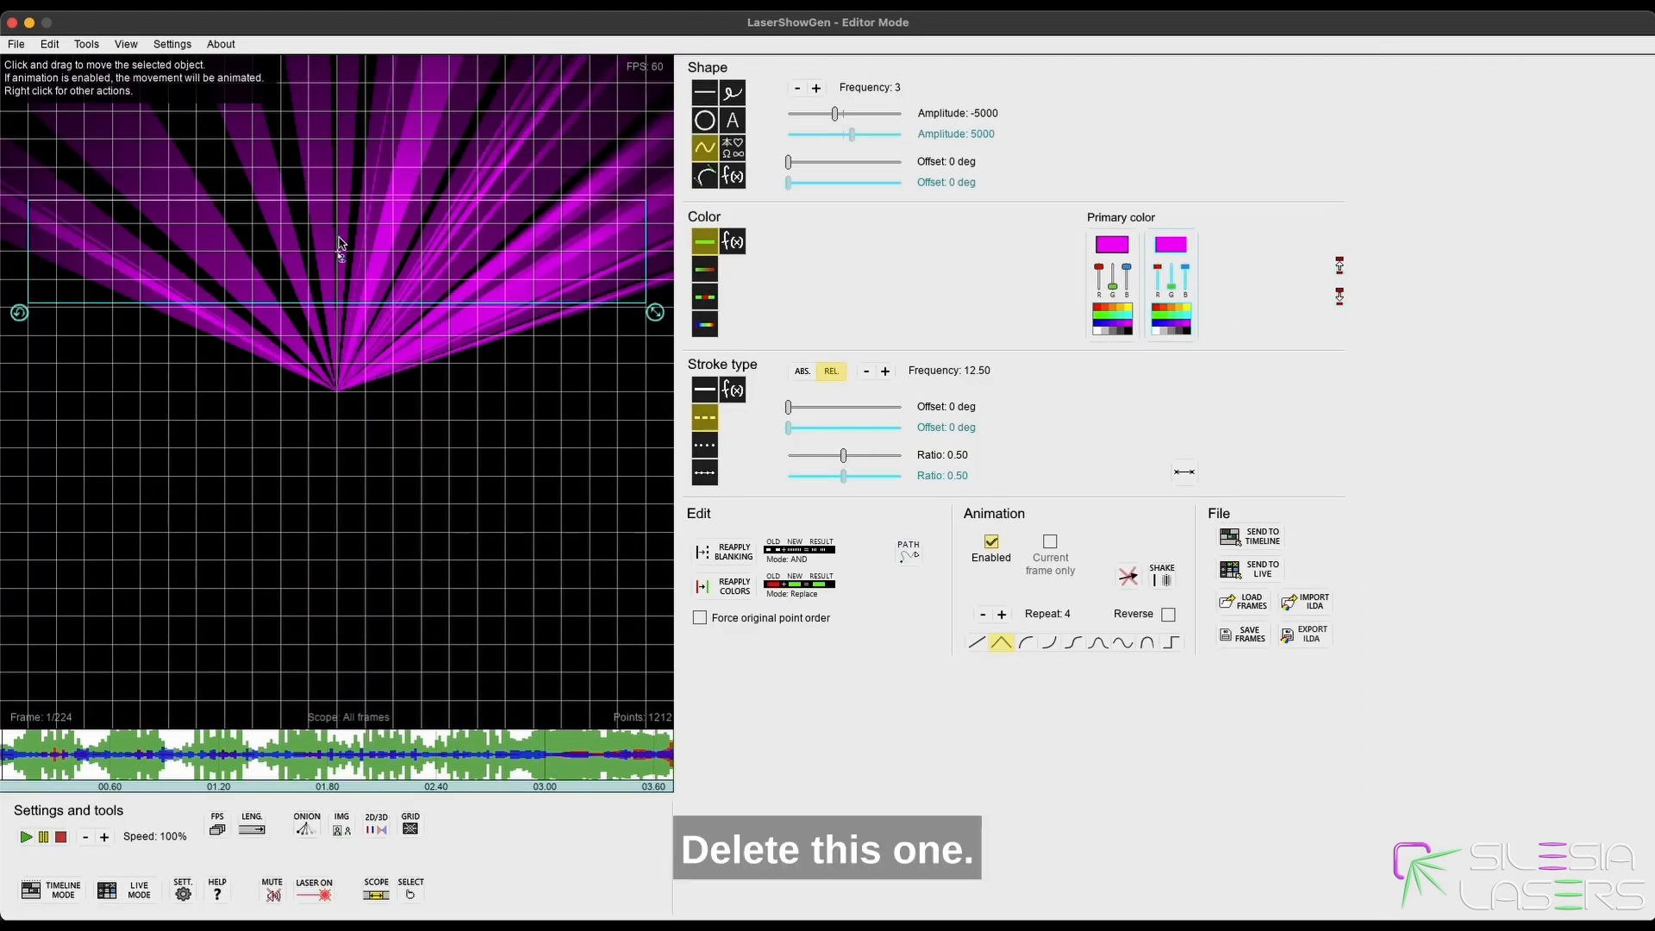
pyautogui.press('Delete')
pyautogui.press('Delete')
pyautogui.press('space')
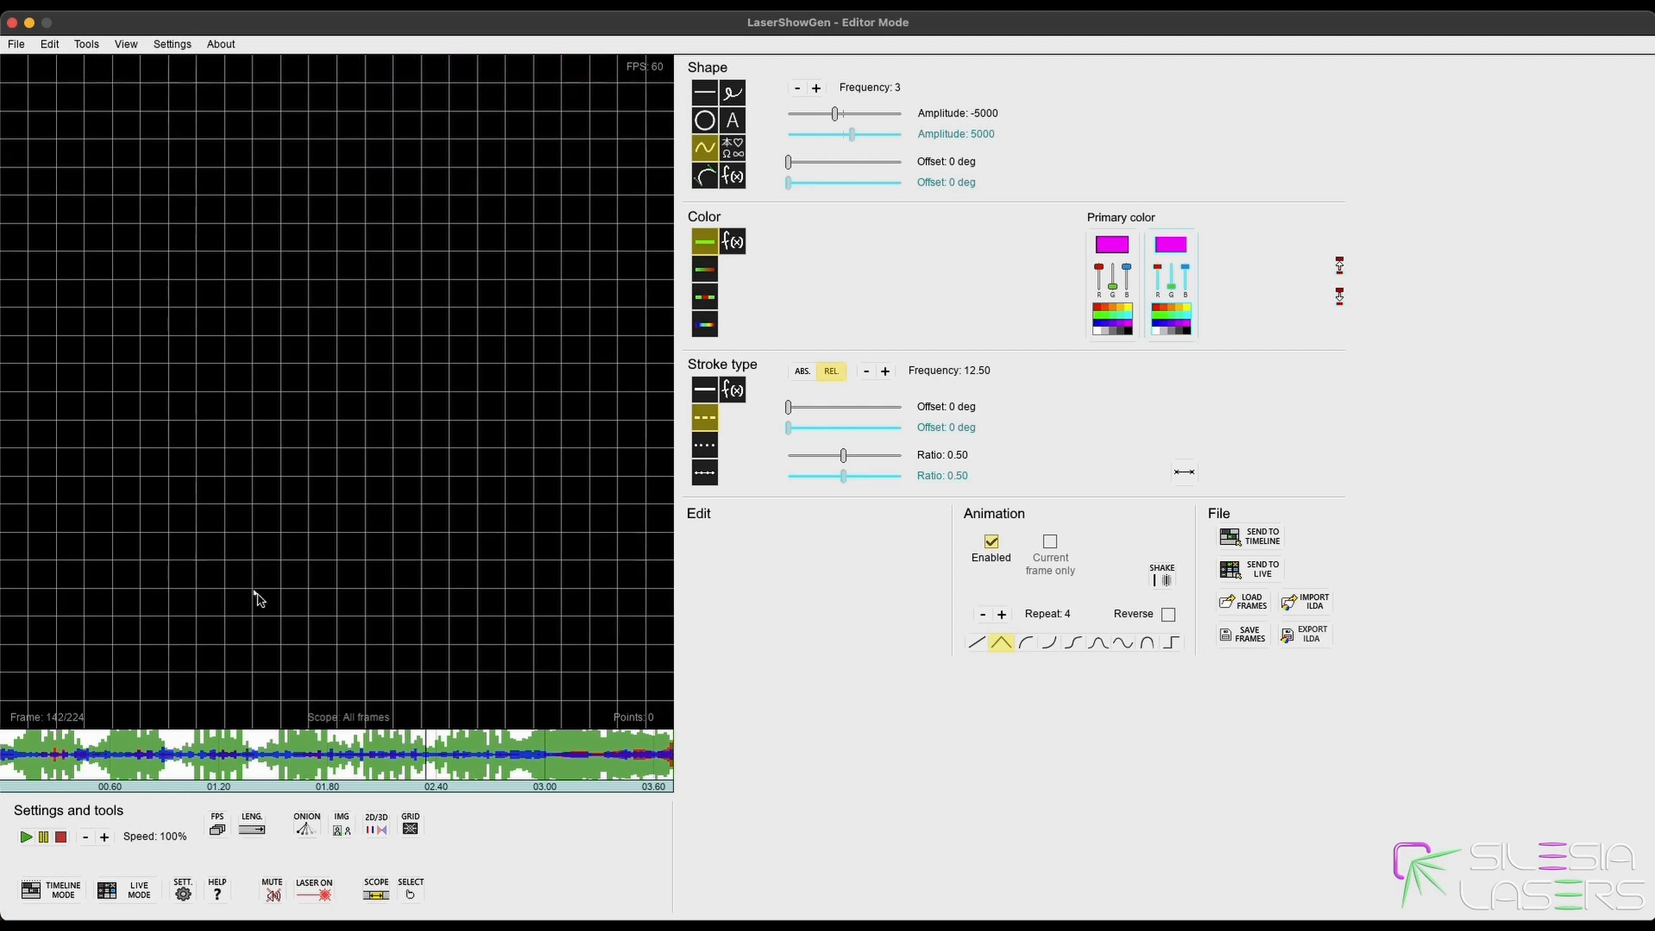
# Choose the line shape with a solid stroke and set both its start and end primary colors to cyan.
pyautogui.click(699, 93)
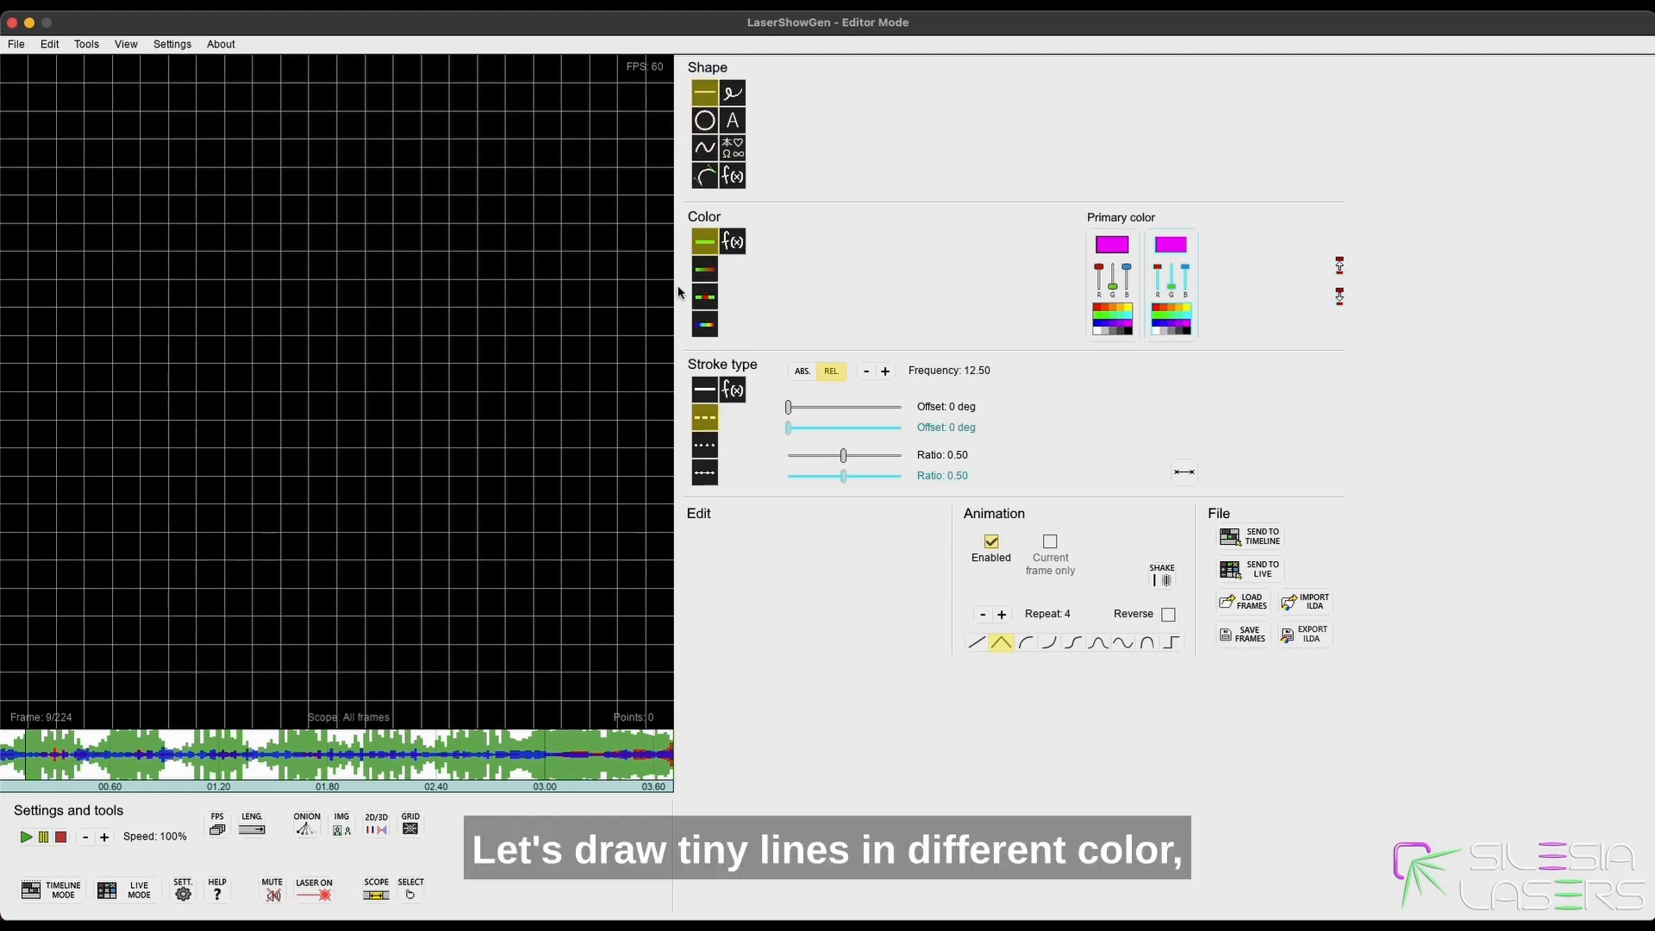
pyautogui.click(715, 387)
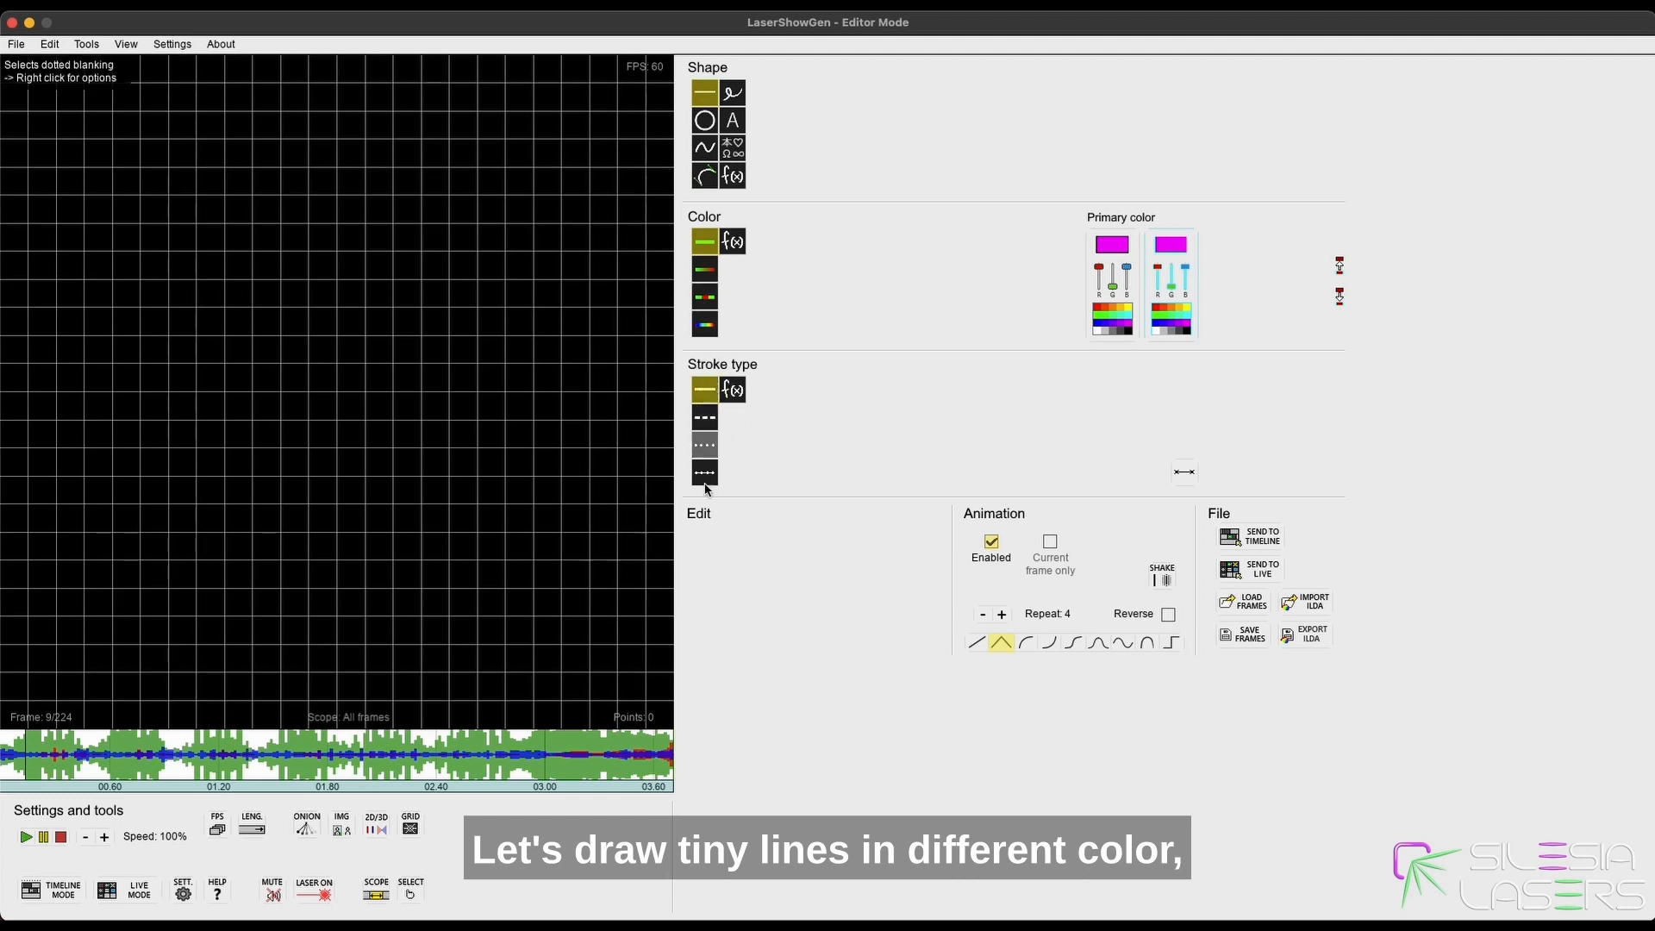
pyautogui.click(1130, 319)
pyautogui.click(1187, 321)
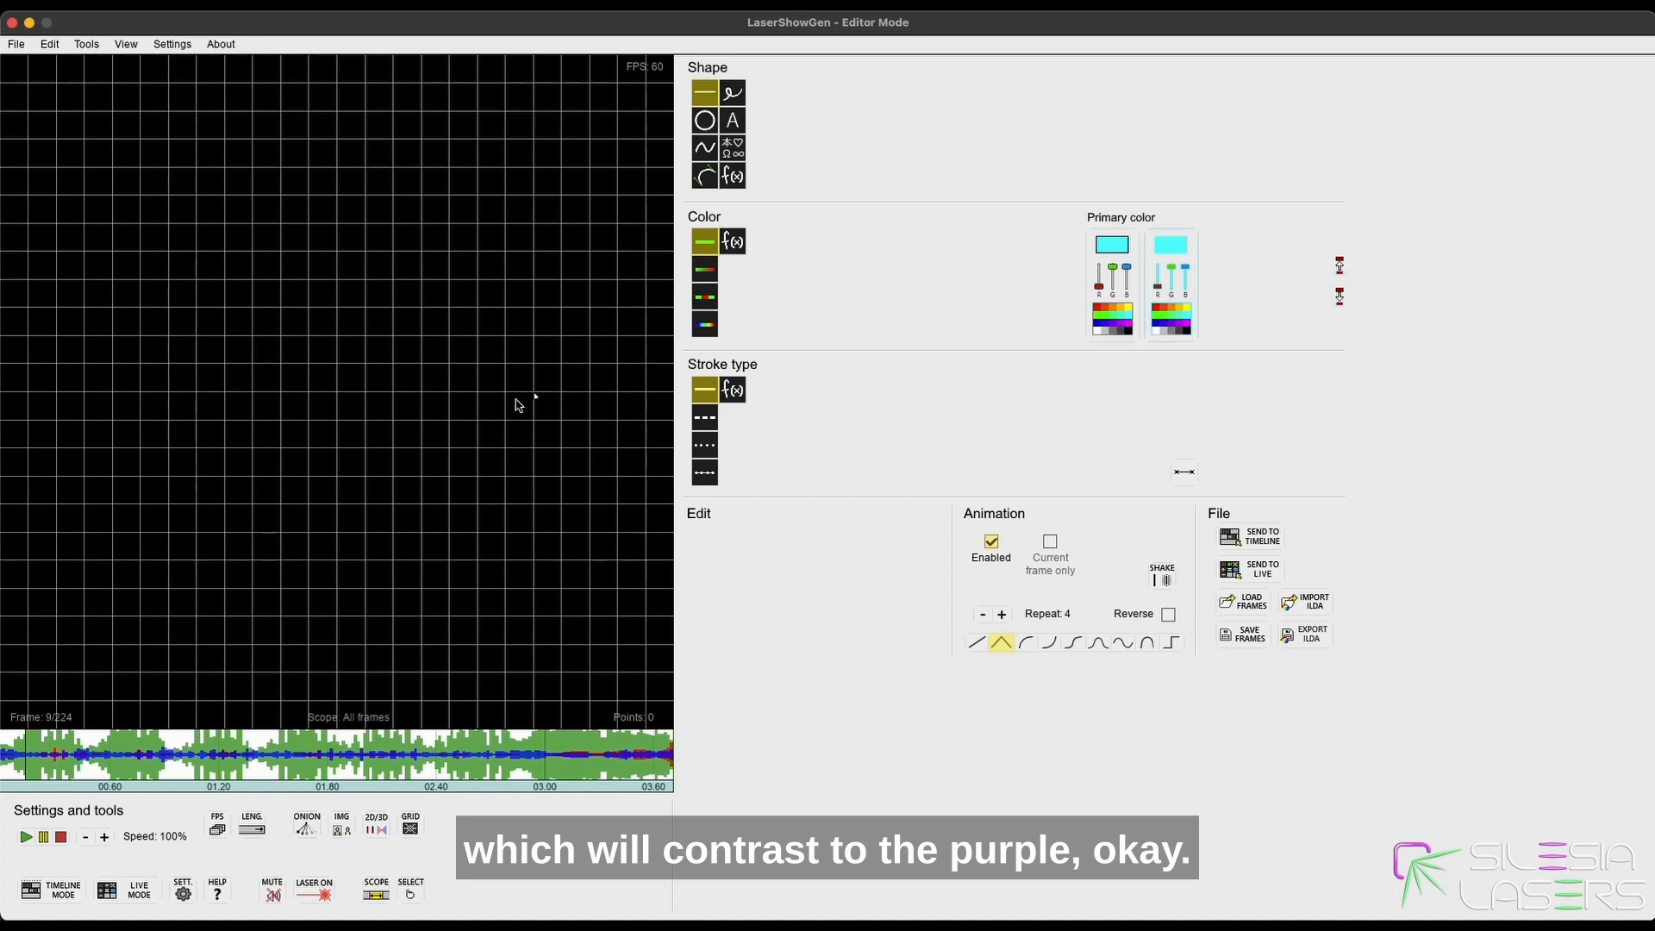
# Locate the first note in the waveform and set the editing scope to frames 1 to 25.
pyautogui.click(91, 734)
pyautogui.click(120, 757)
pyautogui.click(76, 759)
pyautogui.moveTo(72, 755); pyautogui.dragTo(1, 755)
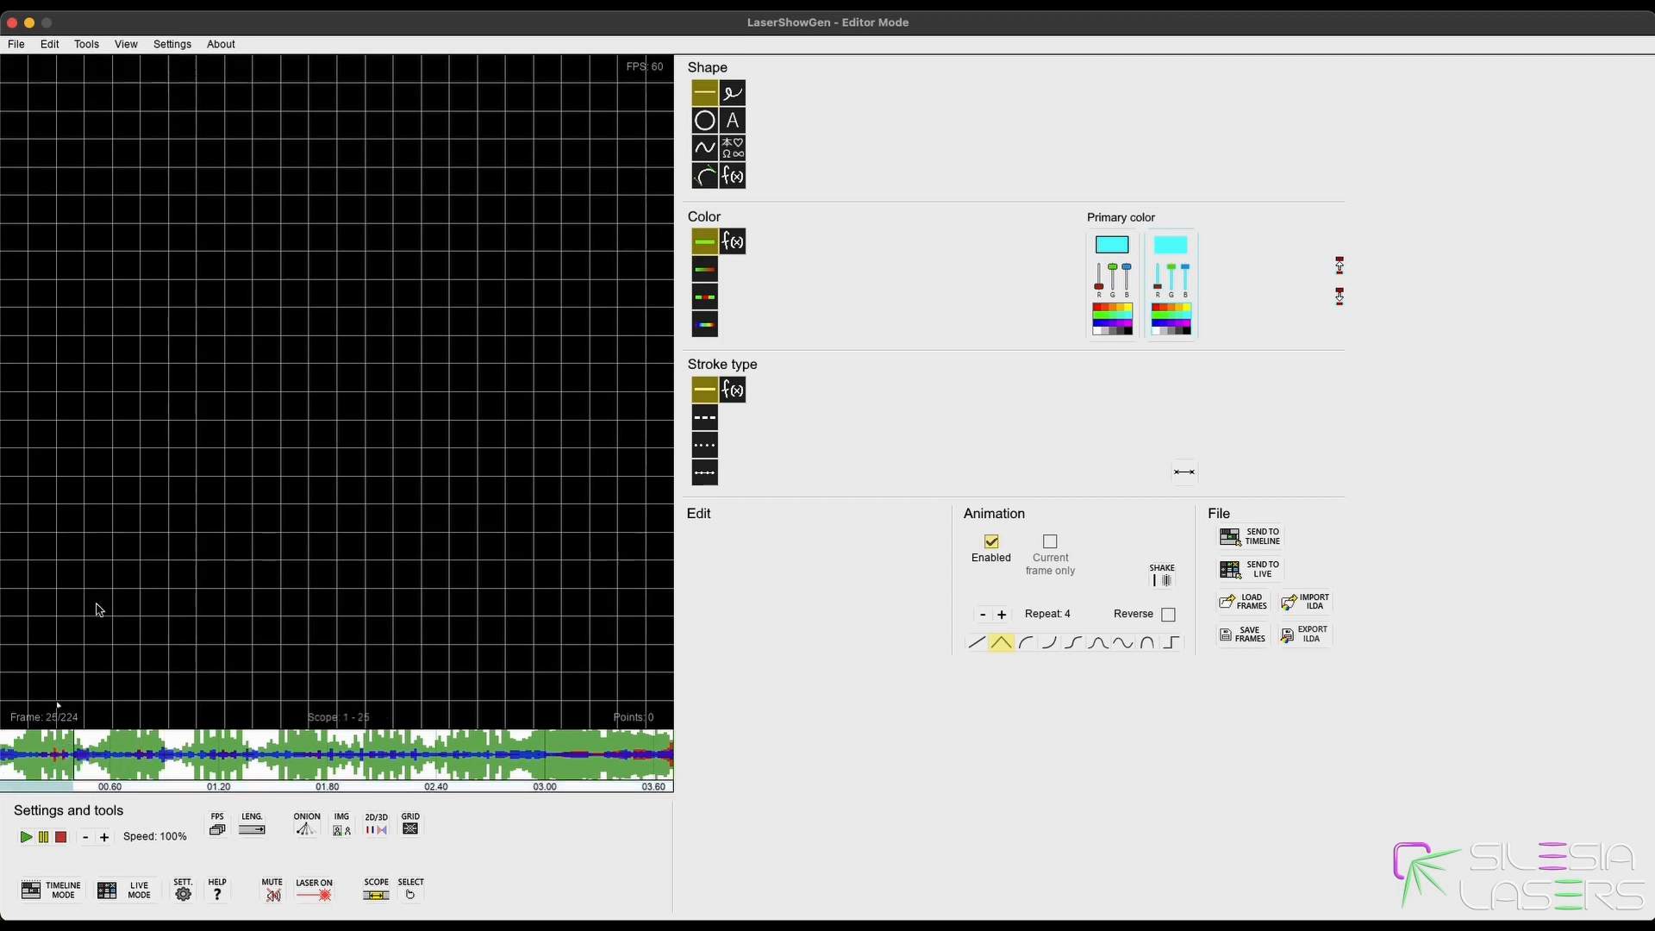
# Draw a short line at the canvas's lower left fading from cyan to black, with a linear animation curve and repeat 1.
pyautogui.click(1186, 330)
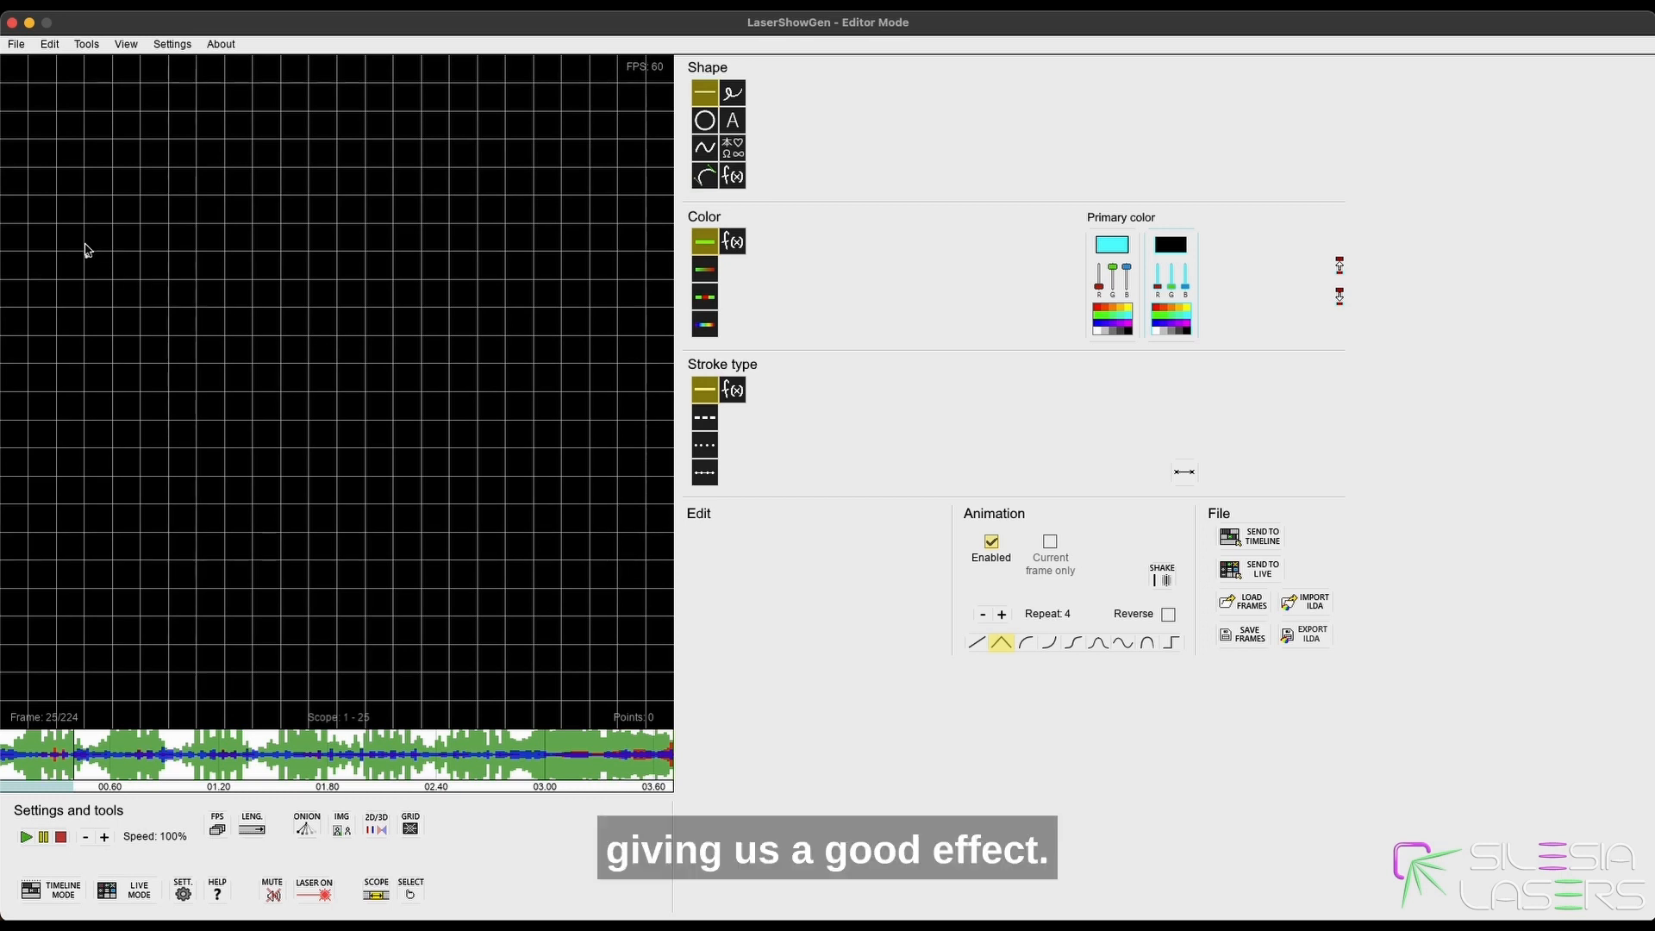
pyautogui.moveTo(58, 471); pyautogui.dragTo(176, 484)
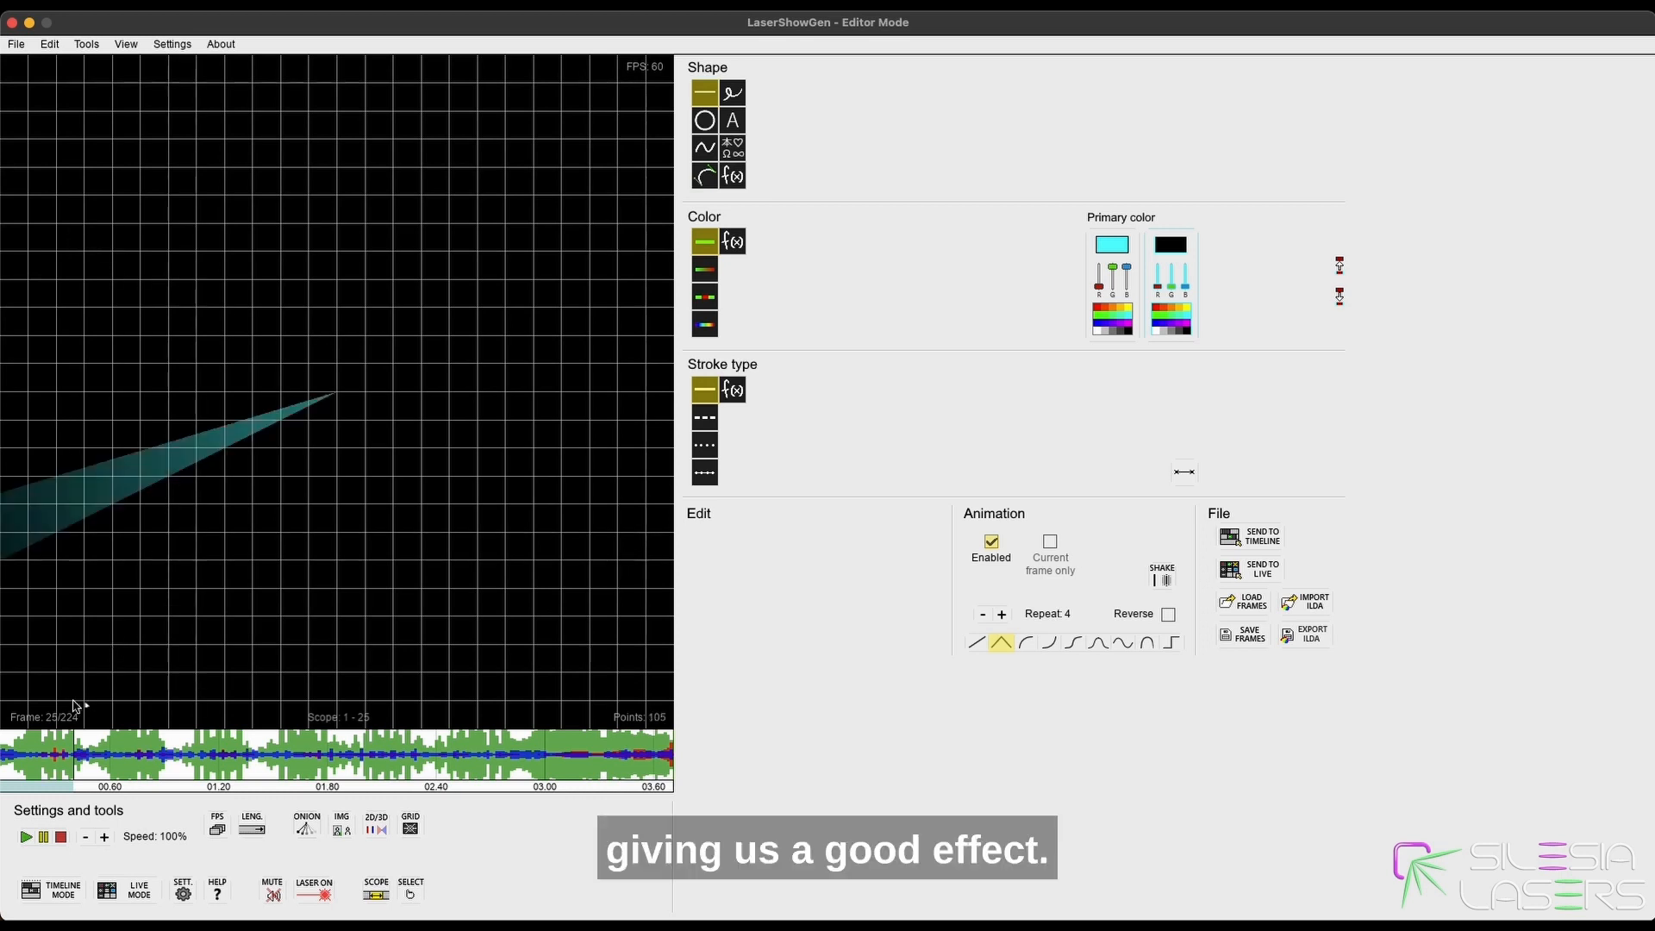
pyautogui.click(88, 752)
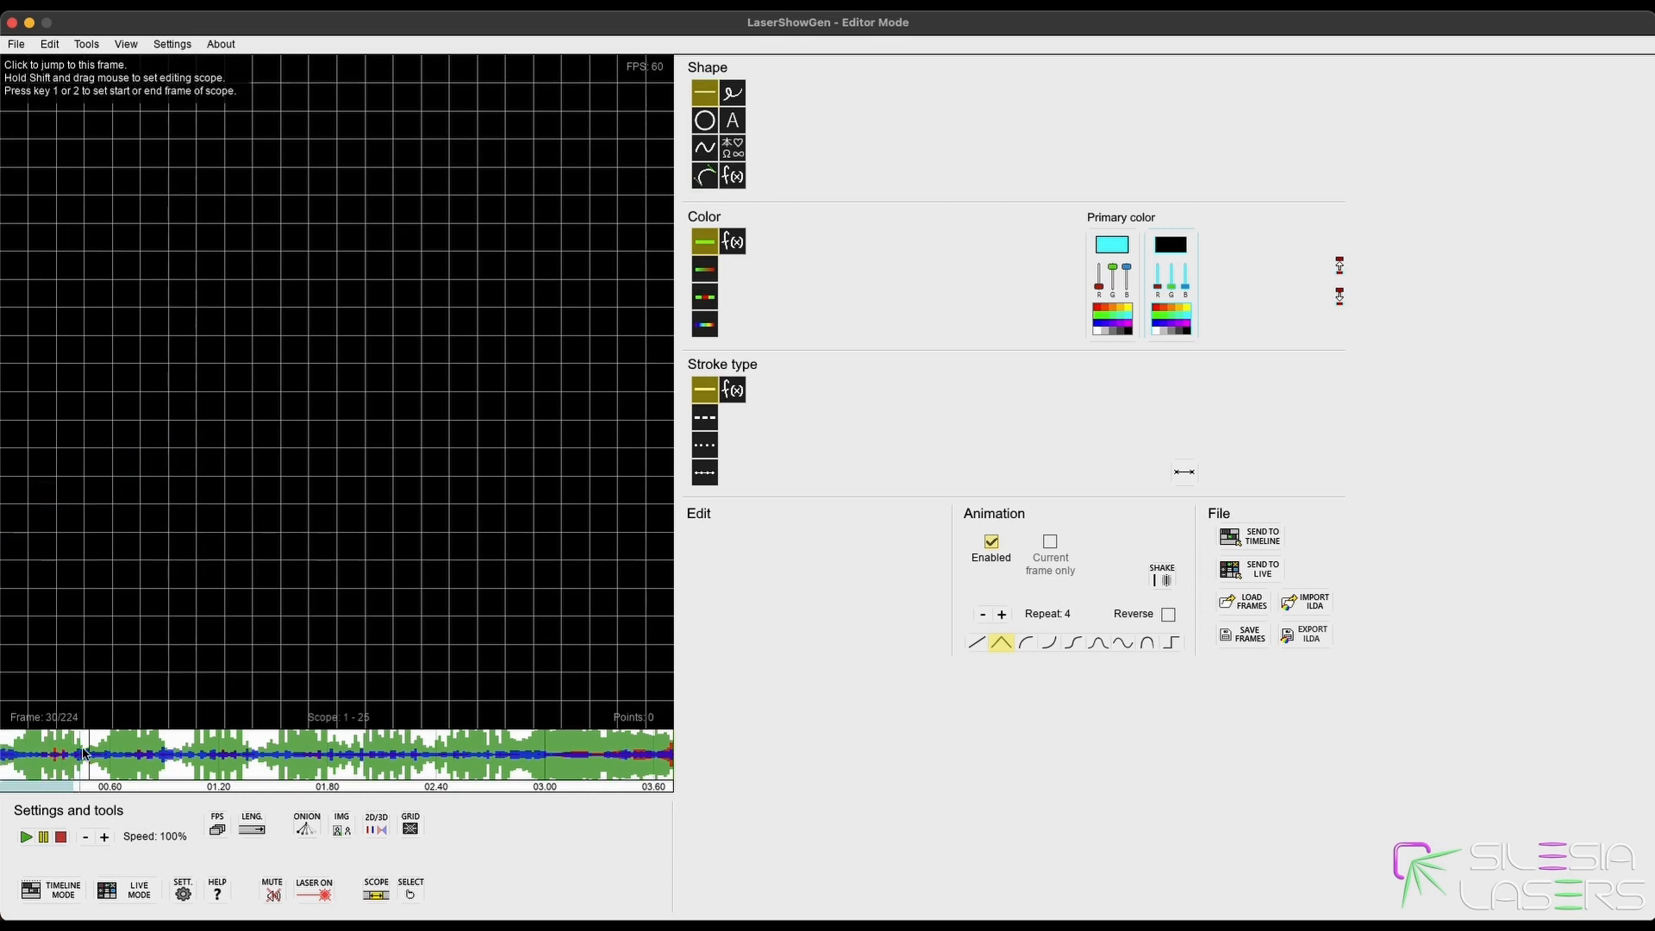
pyautogui.click(975, 641)
pyautogui.click(982, 613)
pyautogui.click(982, 613)
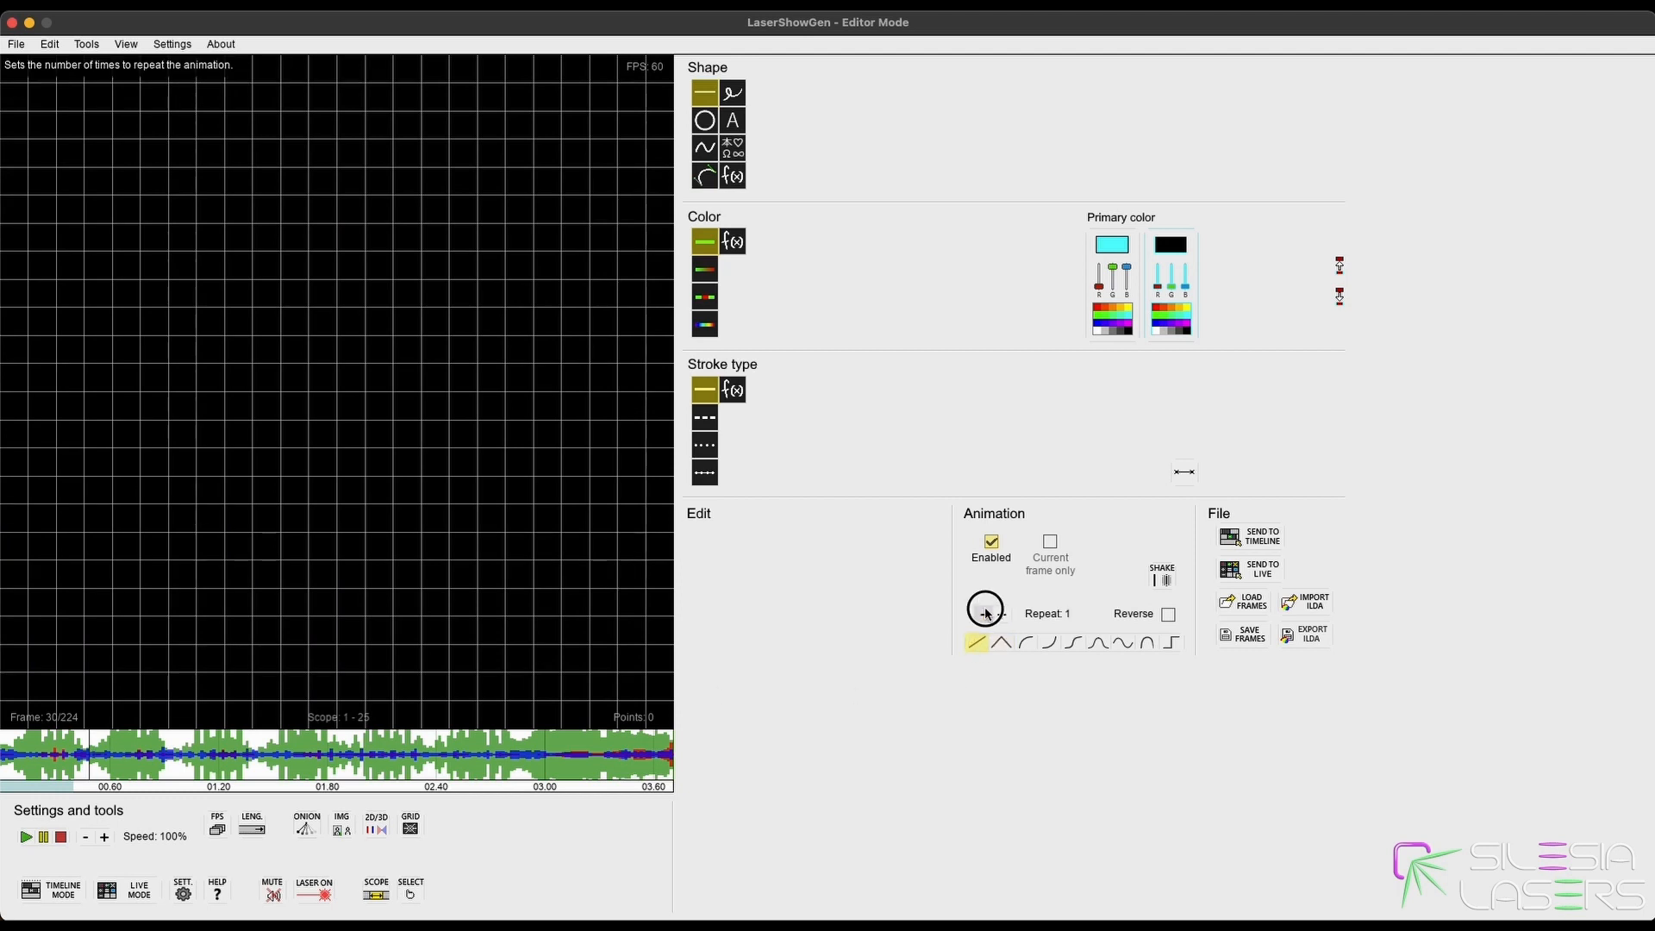
pyautogui.click(983, 614)
pyautogui.click(40, 748)
pyautogui.click(19, 750)
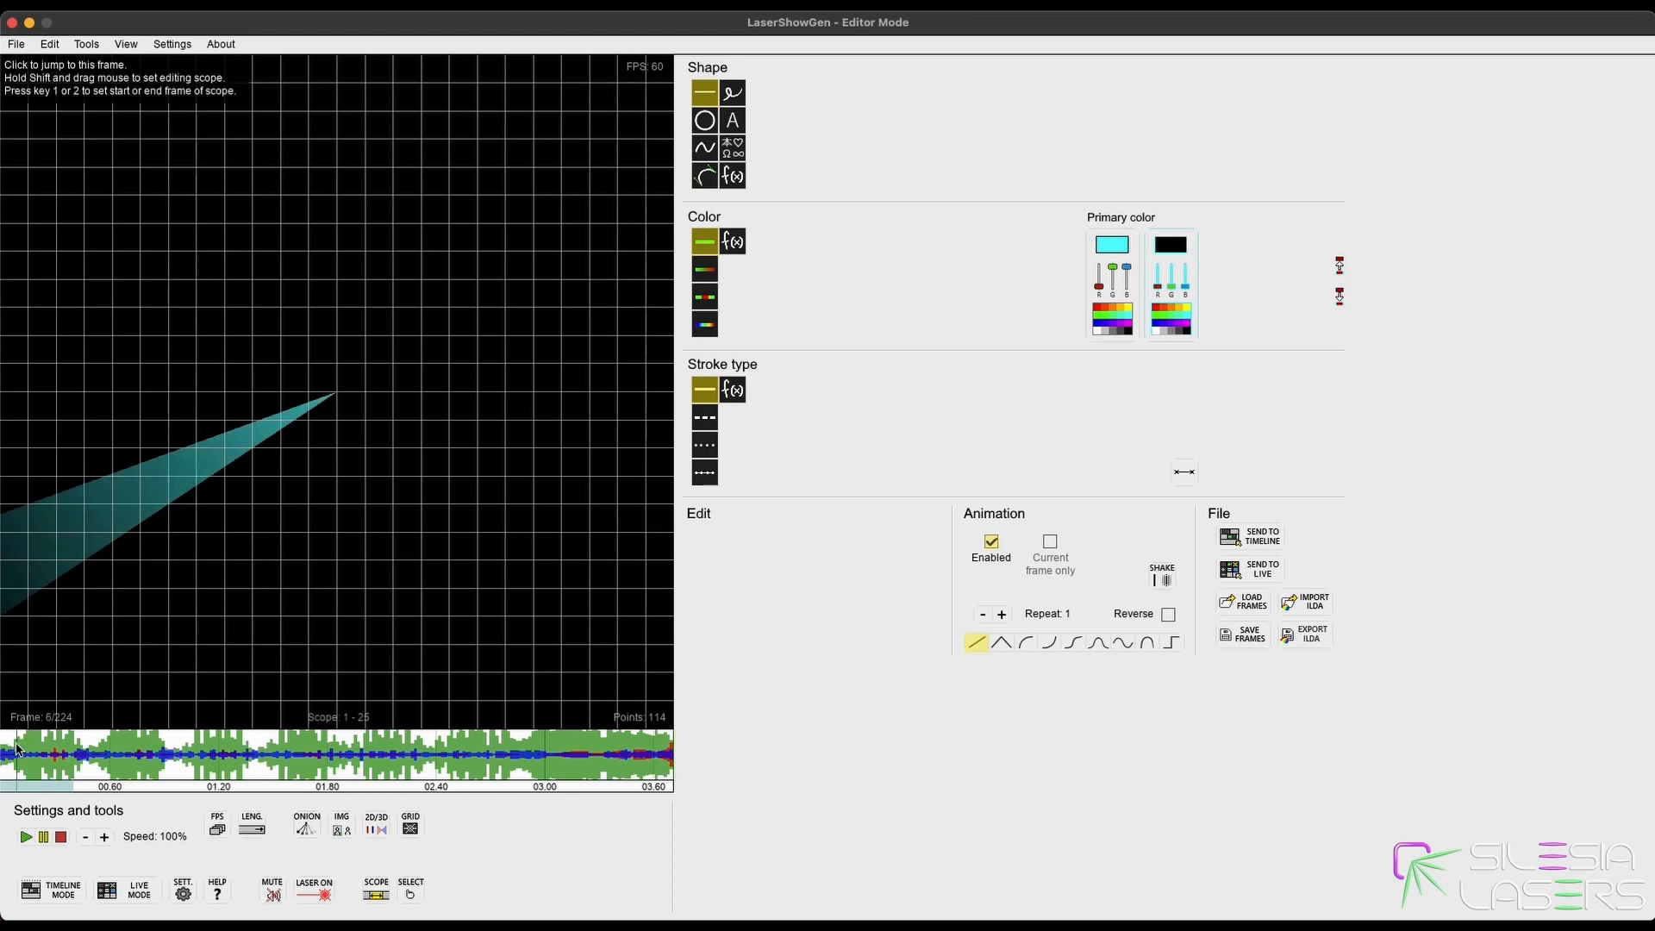
pyautogui.click(75, 757)
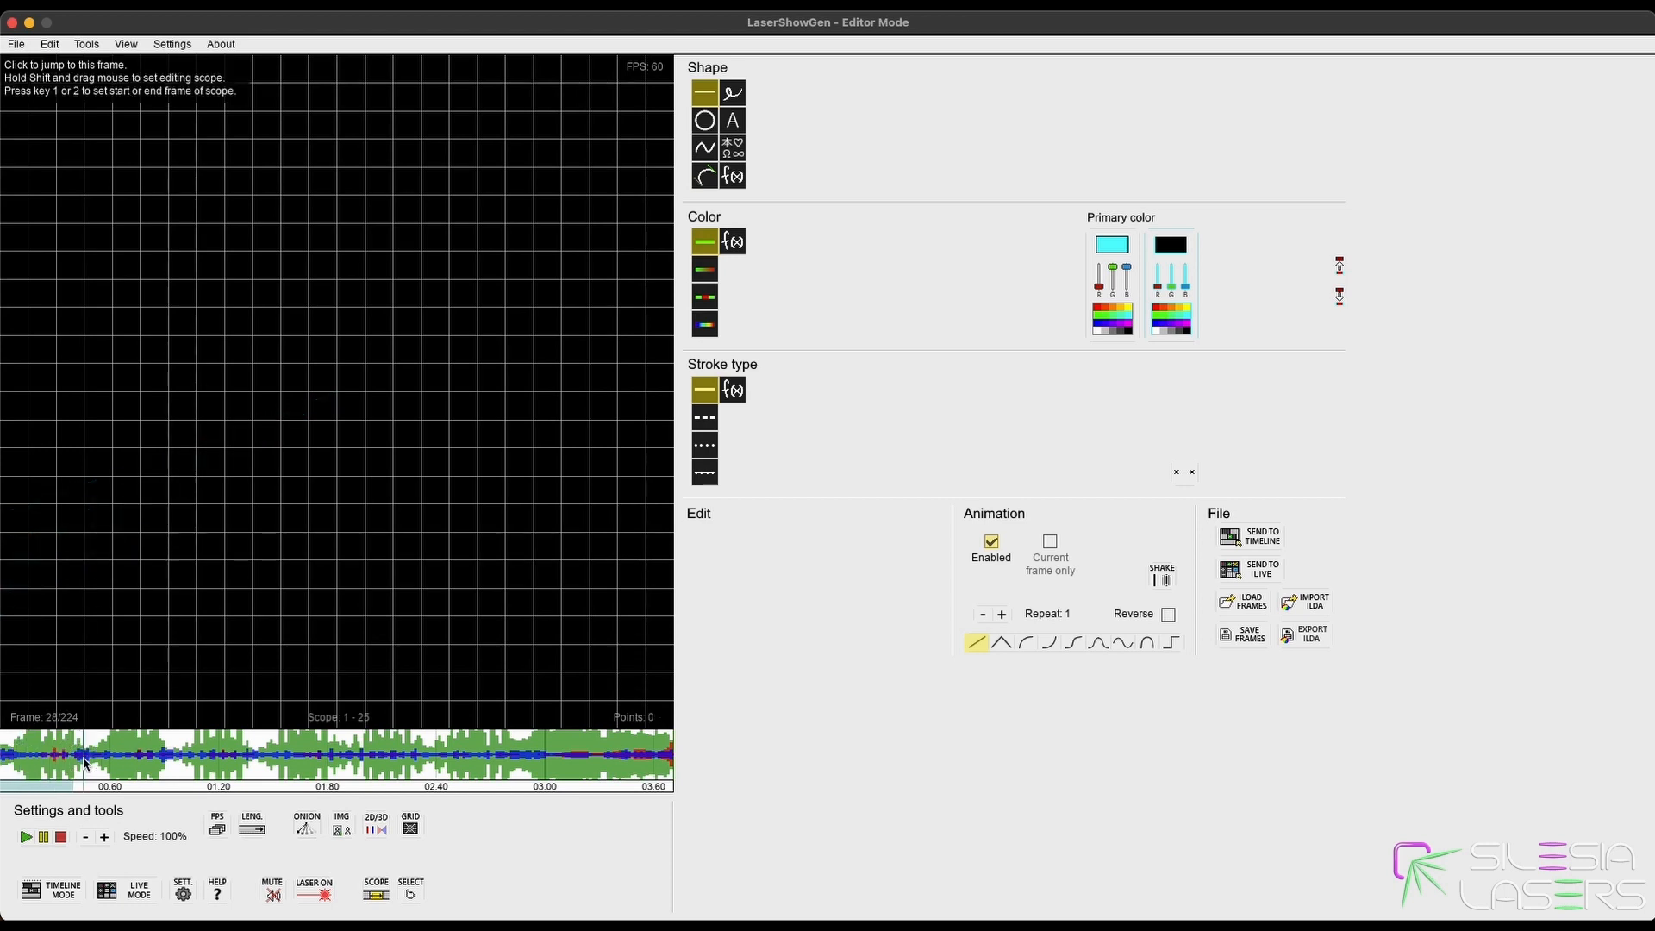
# Set the editing scope to frames 28 to 41 and draw a matching cyan-to-black line at the canvas's lower right.
pyautogui.moveTo(84, 762); pyautogui.dragTo(135, 766)
pyautogui.keyDown('shift'); pyautogui.click(121, 758); pyautogui.keyUp('shift')
pyautogui.moveTo(498, 491); pyautogui.dragTo(635, 481)
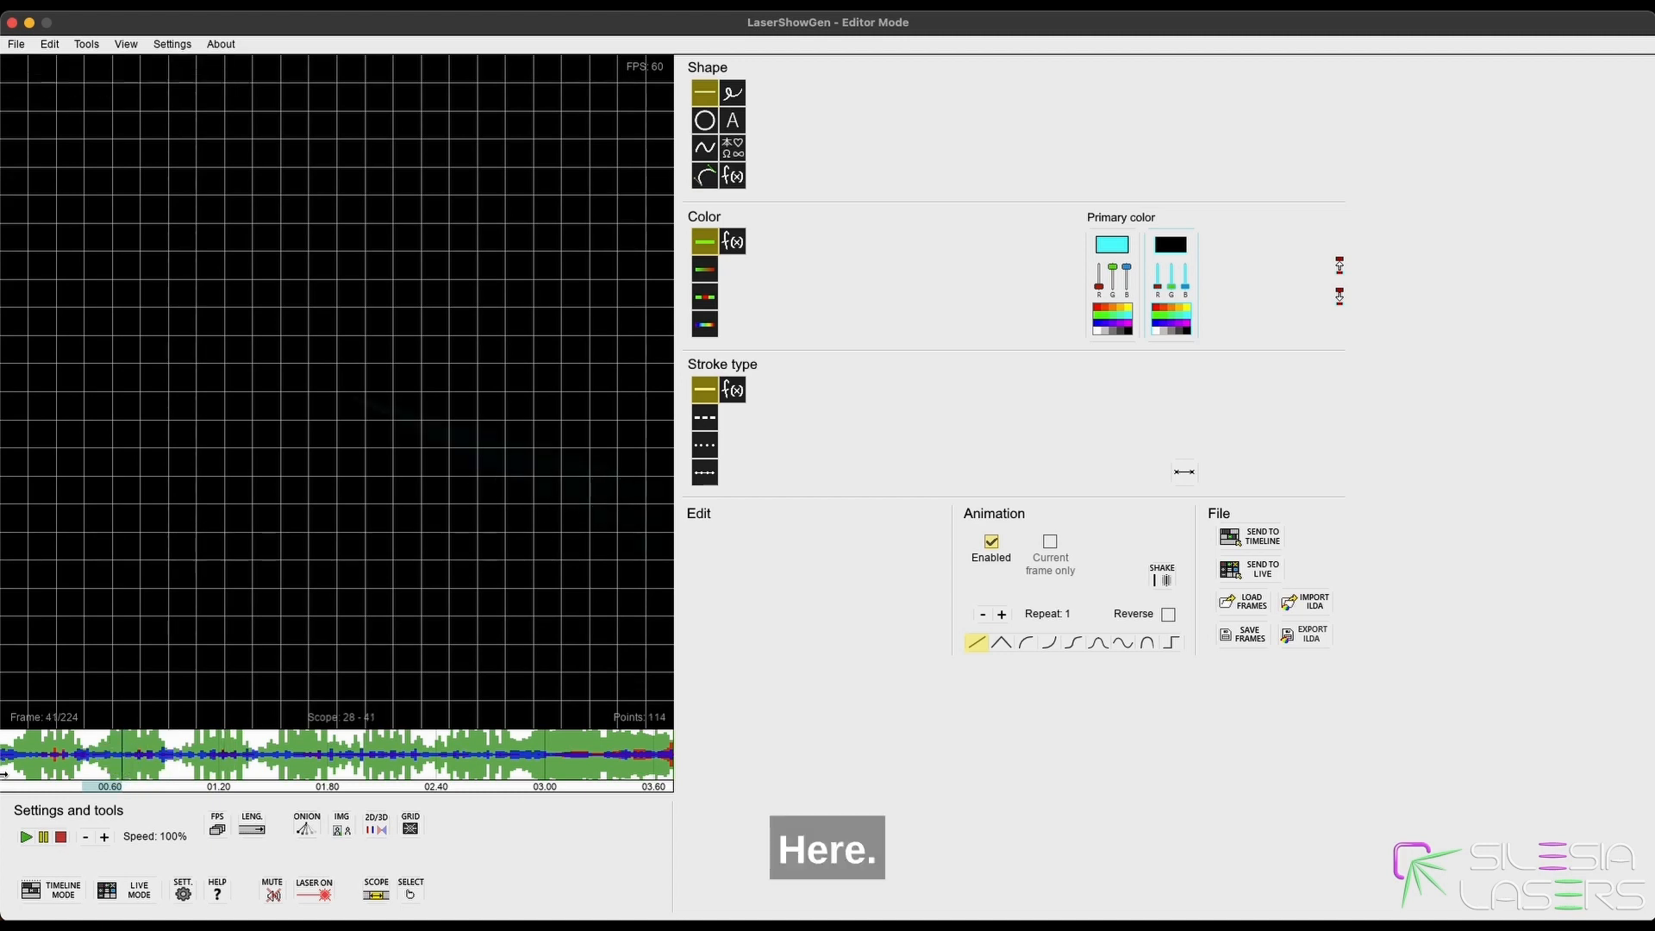
# Play the animation from near its start to hear the following notes, and go to frame 43.
pyautogui.click(20, 767)
pyautogui.press('space')
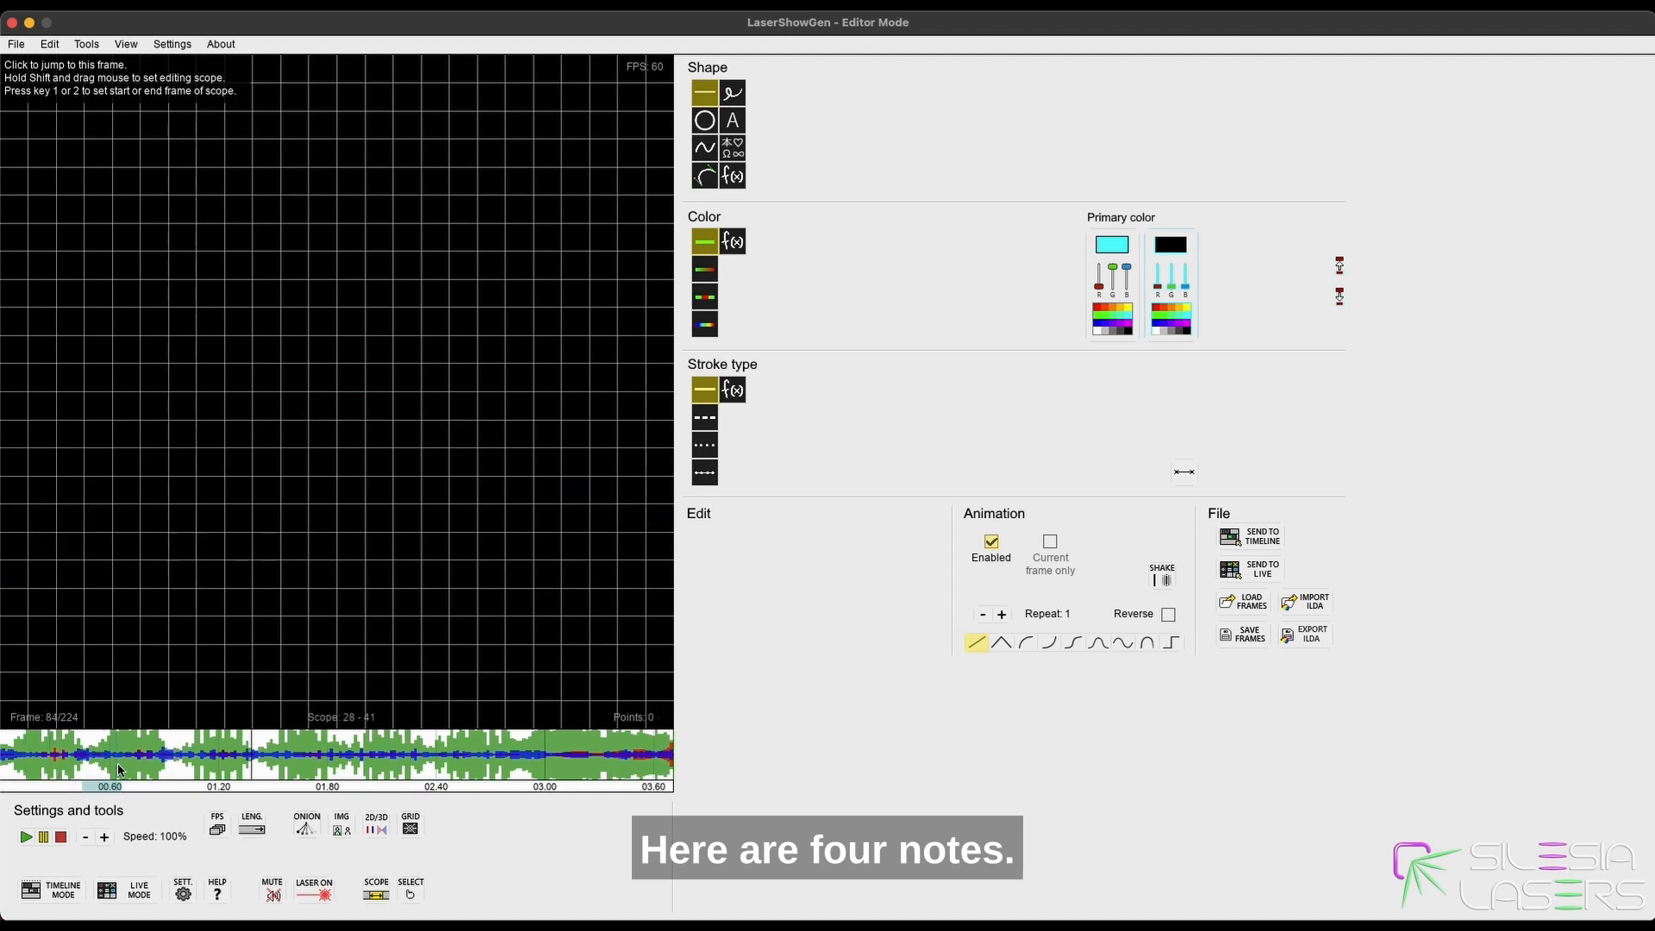
pyautogui.press('space')
pyautogui.click(126, 762)
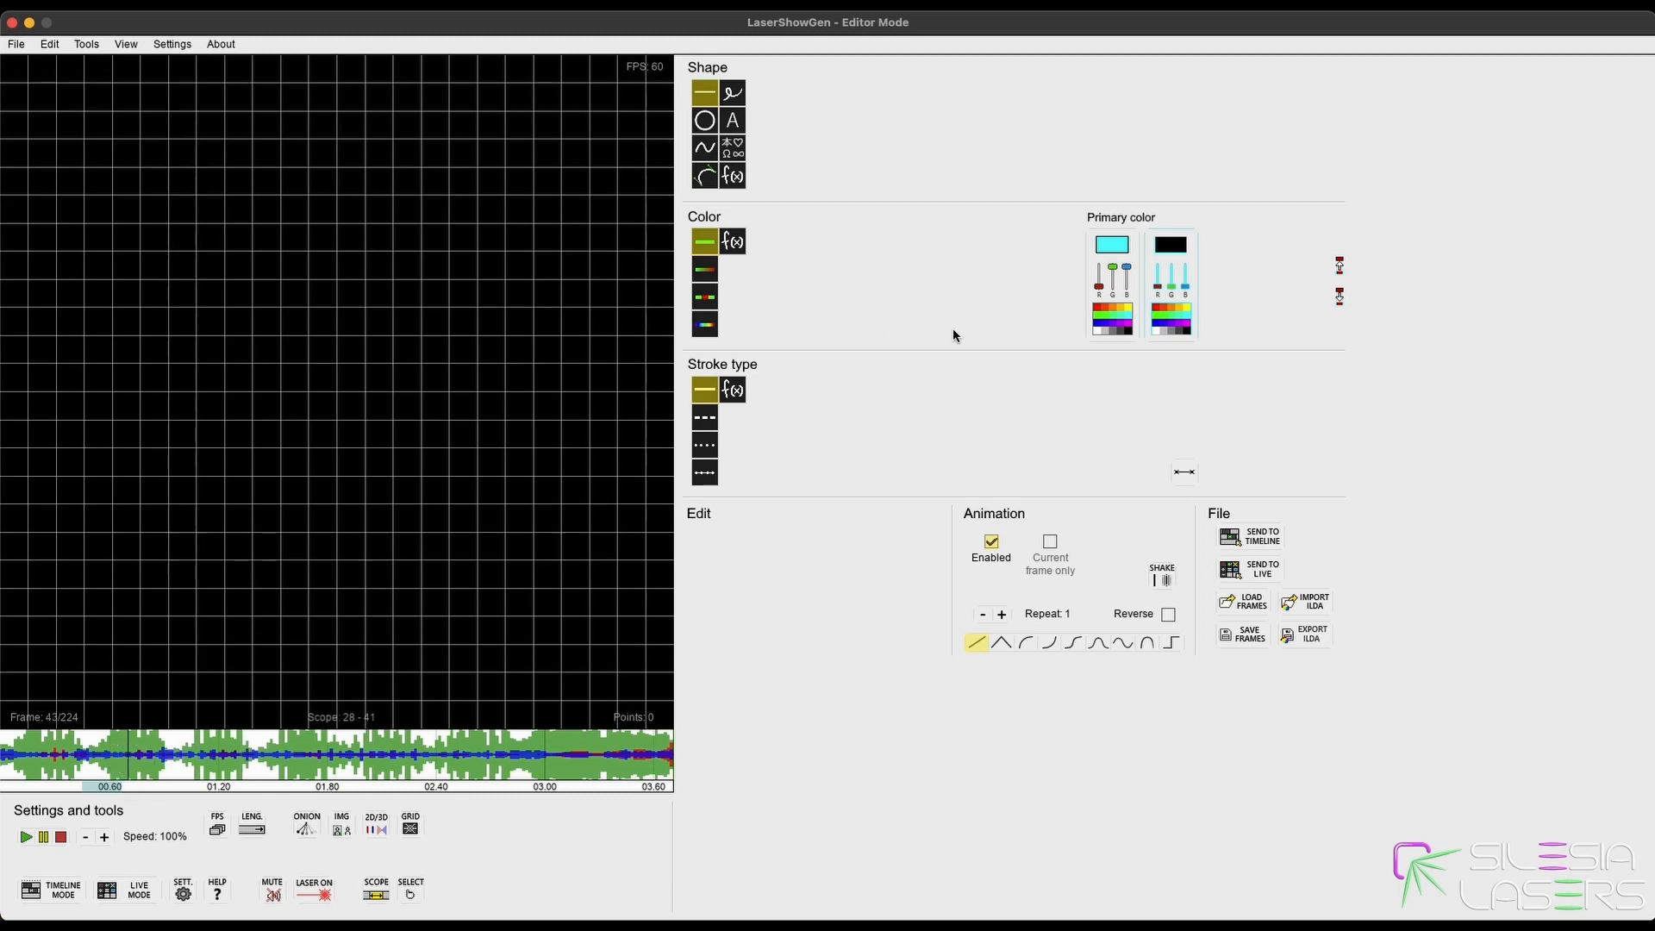
# Set the line's start color to yellow and end color to black, and raise the animation repeat to 4.
pyautogui.click(1125, 308)
pyautogui.click(1185, 308)
pyautogui.click(1184, 331)
pyautogui.click(1002, 614)
pyautogui.click(1002, 614)
pyautogui.click(1001, 614)
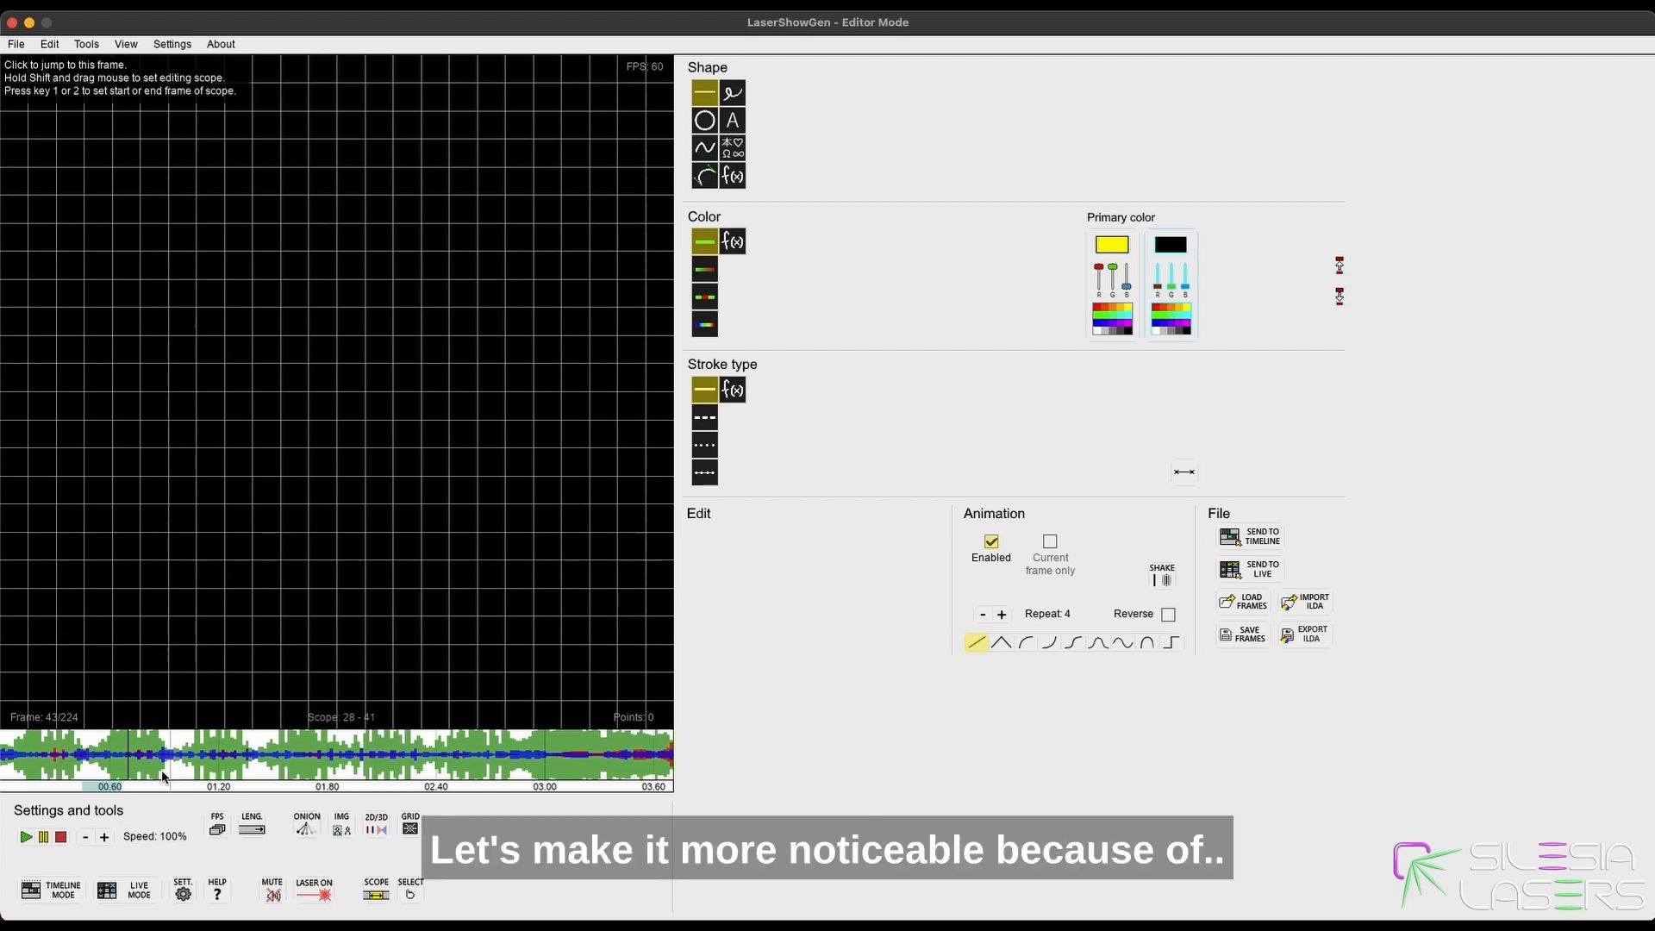
# Locate the four-note passage in the waveform and set the editing scope to frames 41 to 61.
pyautogui.click(96, 763)
pyautogui.moveTo(95, 763); pyautogui.dragTo(53, 763)
pyautogui.click(112, 763)
pyautogui.click(99, 763)
pyautogui.click(110, 760)
pyautogui.click(123, 759)
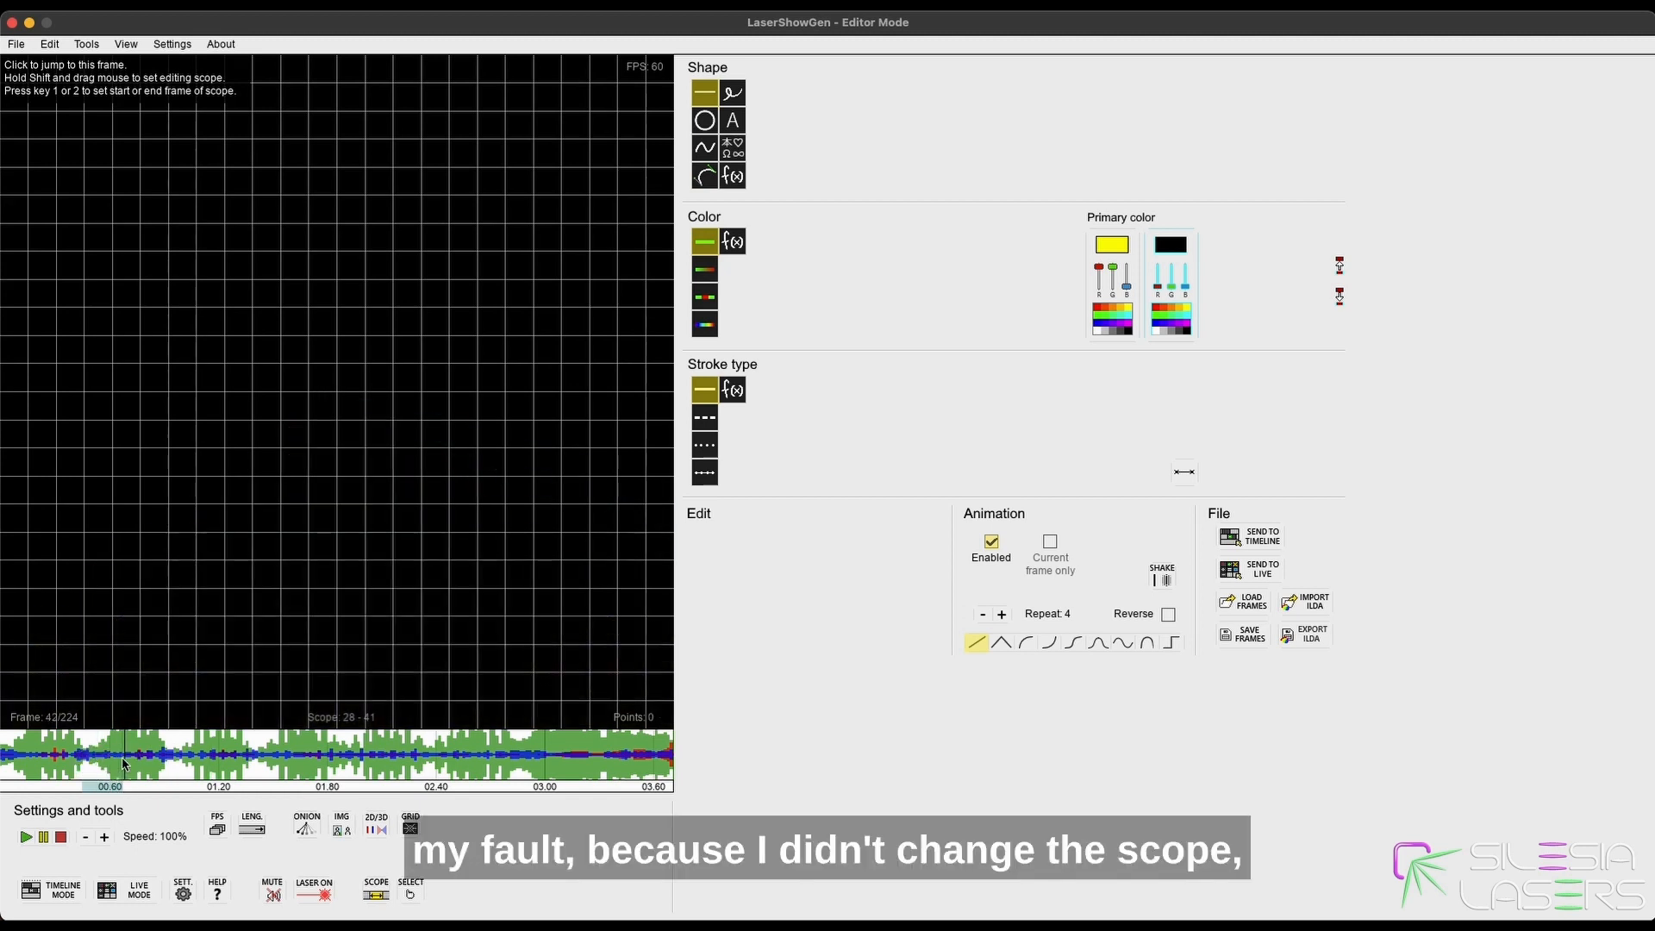
pyautogui.click(124, 760)
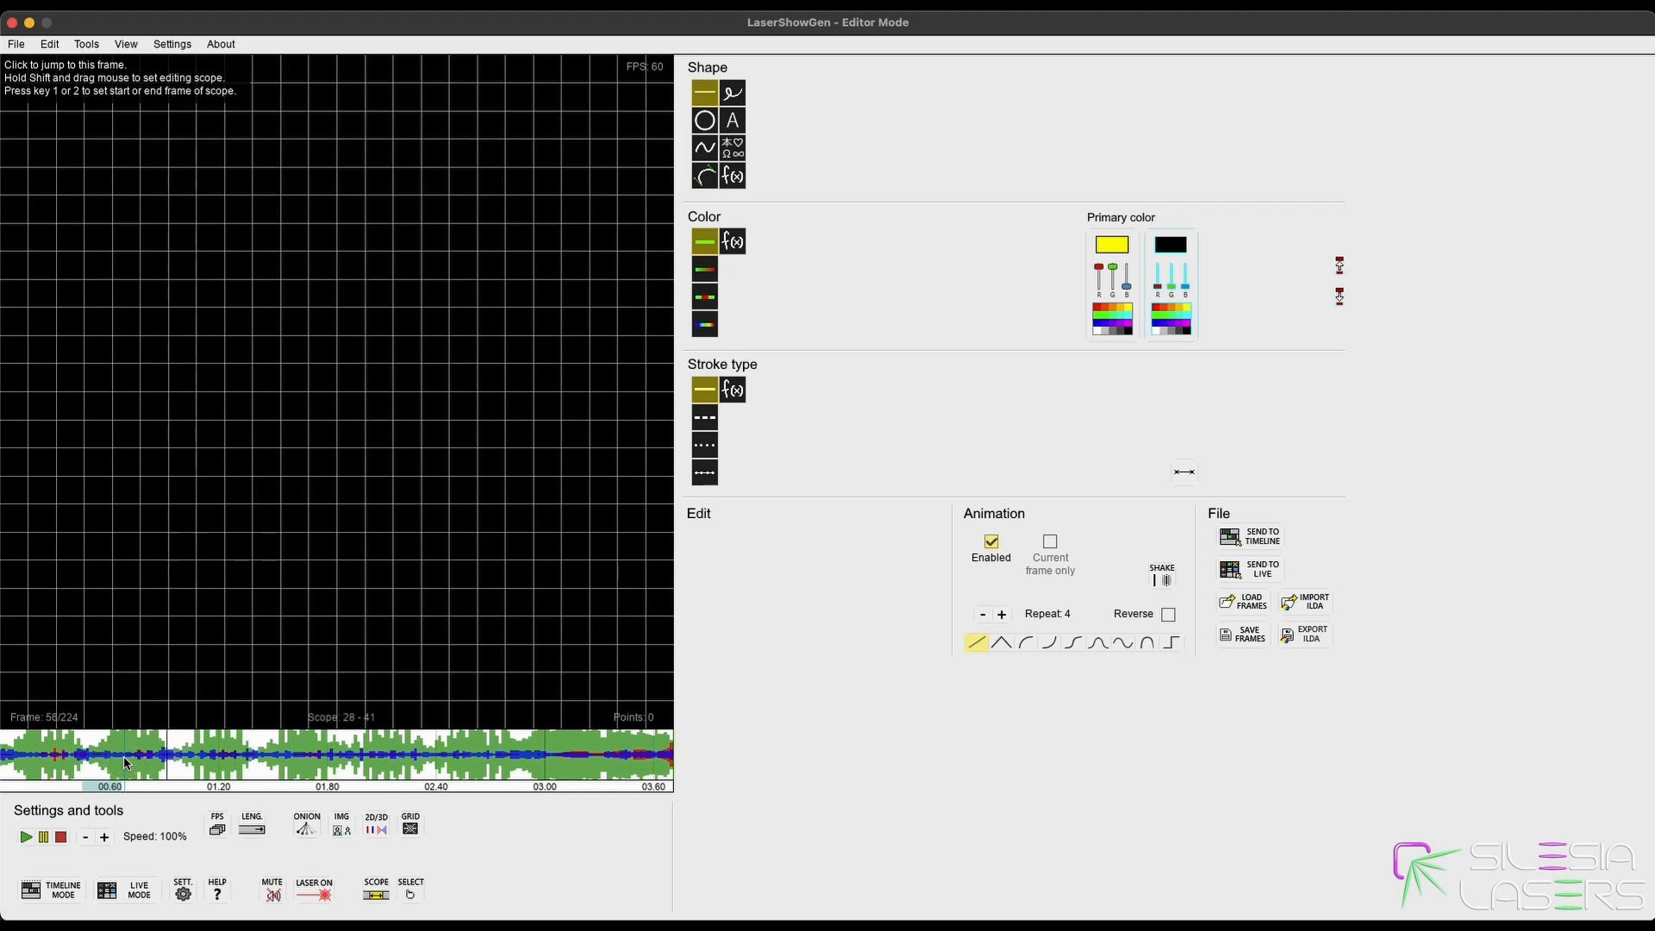
pyautogui.click(123, 760)
pyautogui.moveTo(179, 758); pyautogui.dragTo(123, 760)
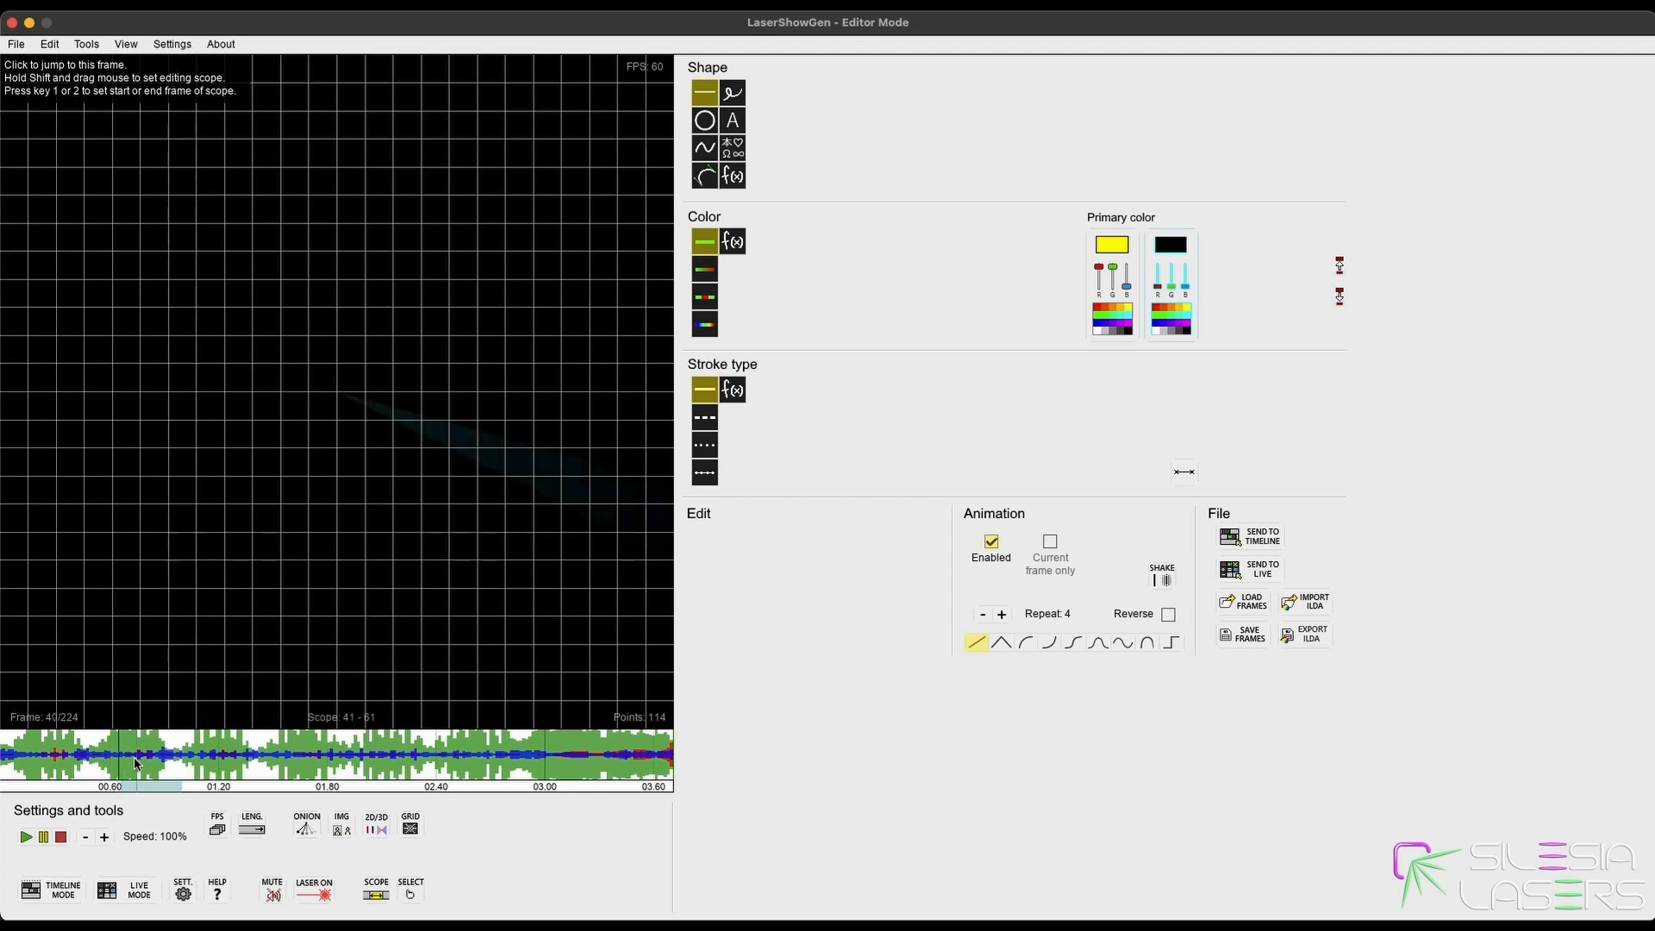
# Play back the passage around frames 41 to 61 to check its timing against the music.
pyautogui.click(132, 757)
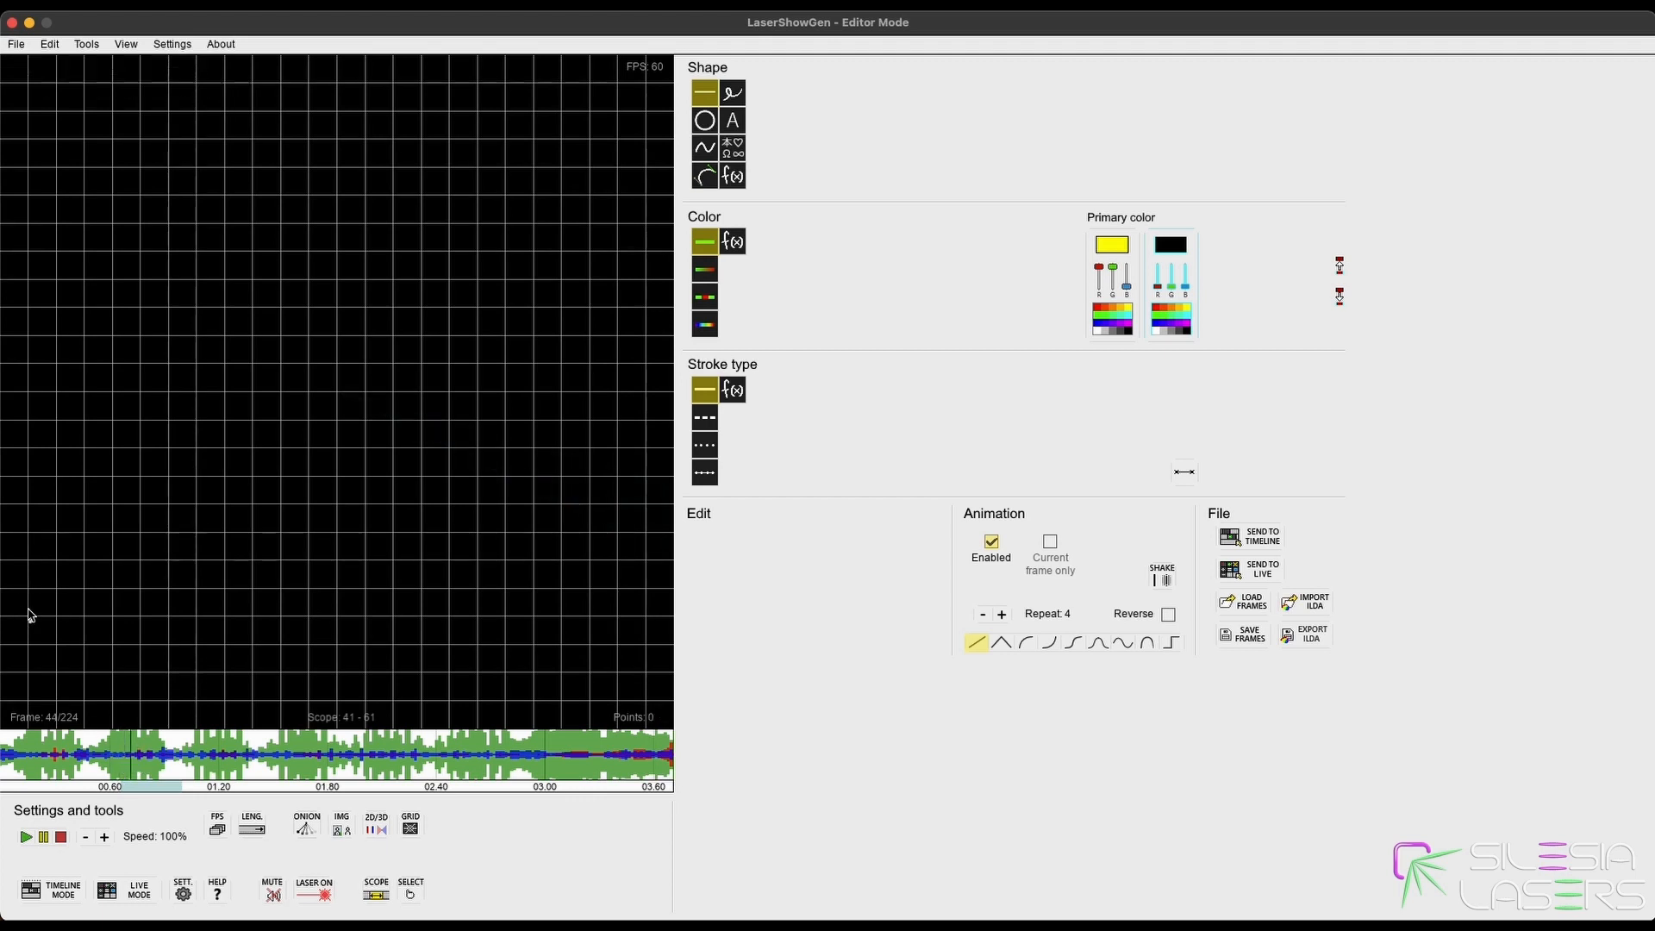
pyautogui.click(95, 759)
pyautogui.press('space')
pyautogui.click(136, 760)
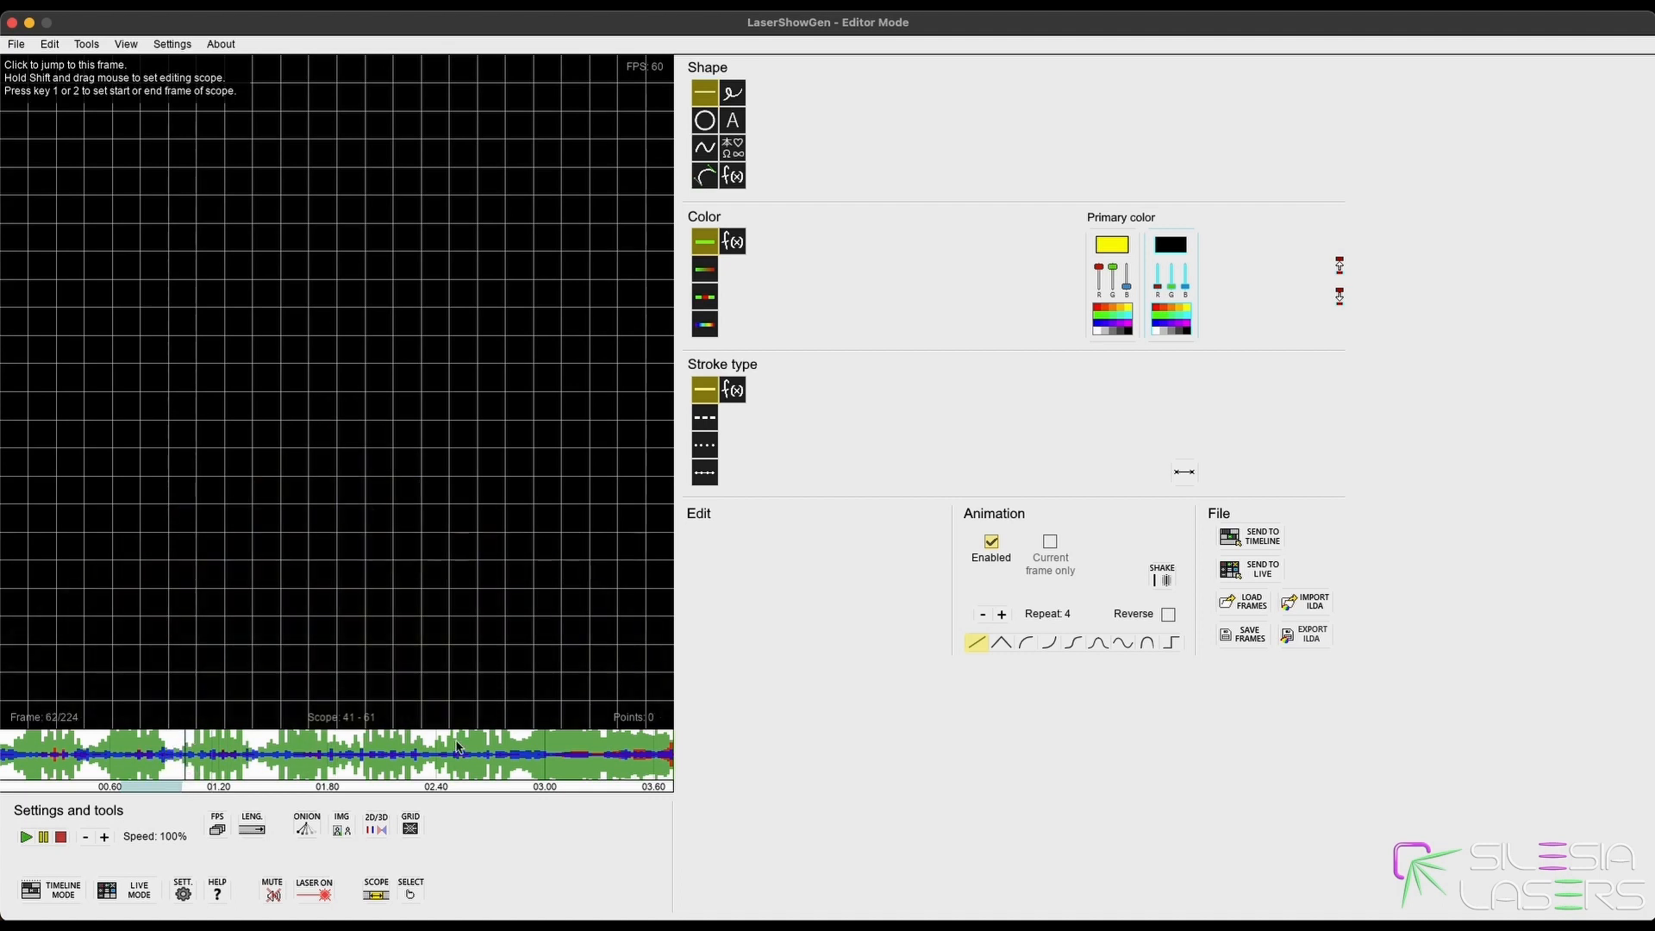
# Lower the animation repeat to 1 and set the editing scope to frames 62 to 86.
pyautogui.click(982, 614)
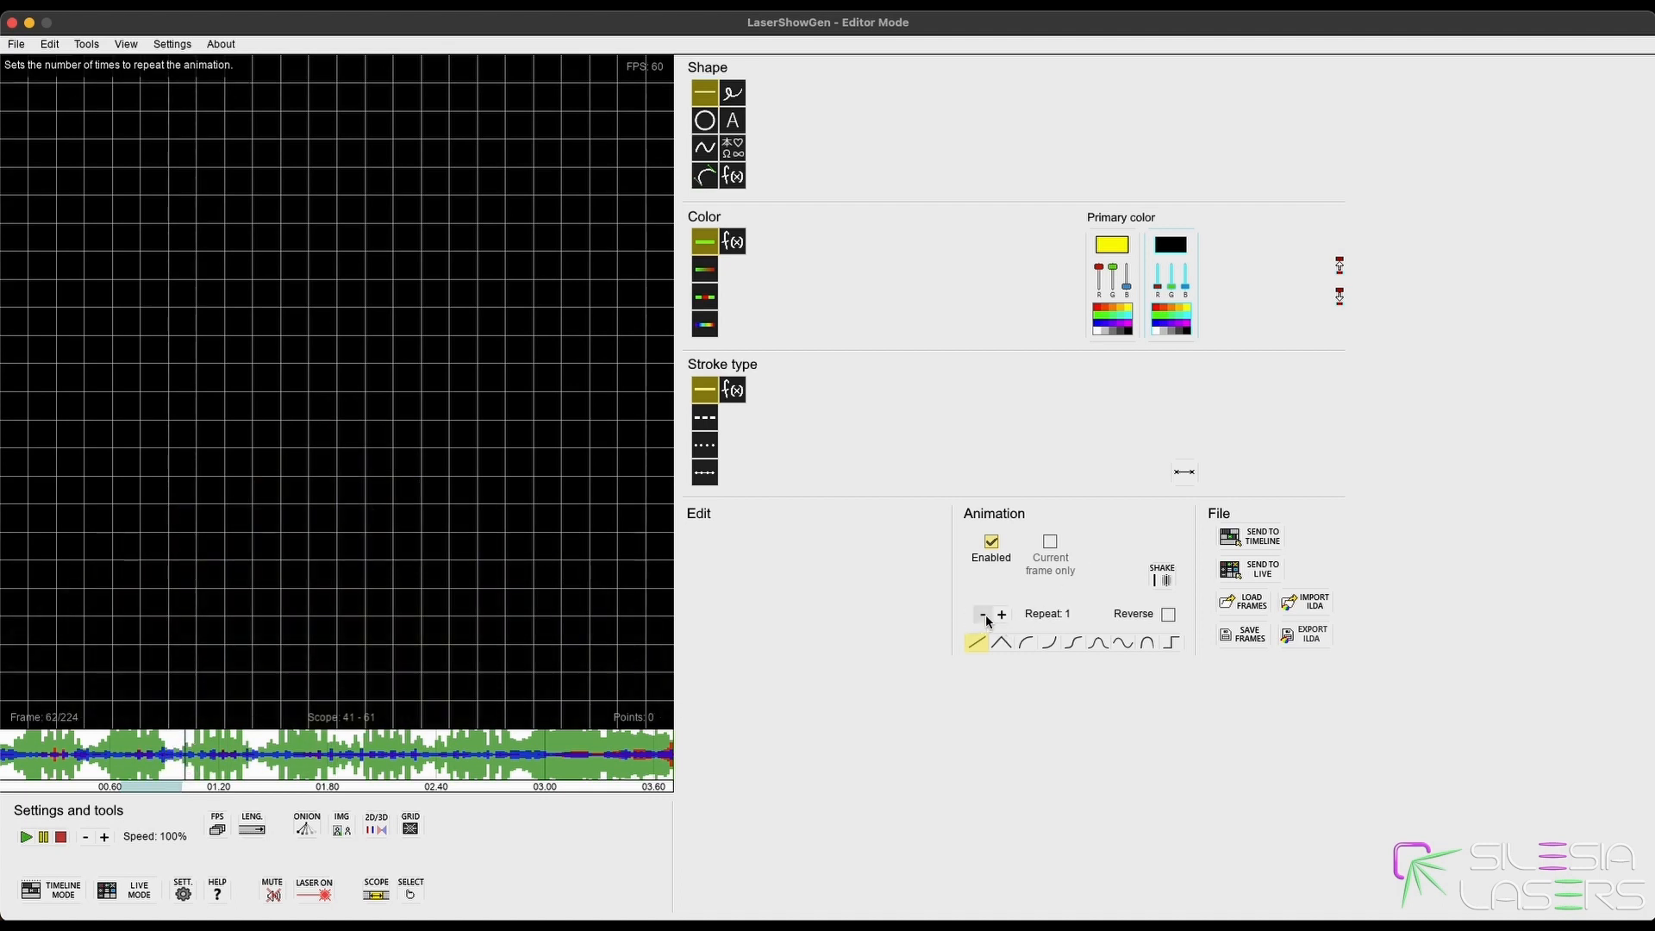
pyautogui.click(184, 755)
pyautogui.press('1')
pyautogui.moveTo(184, 758); pyautogui.dragTo(261, 762)
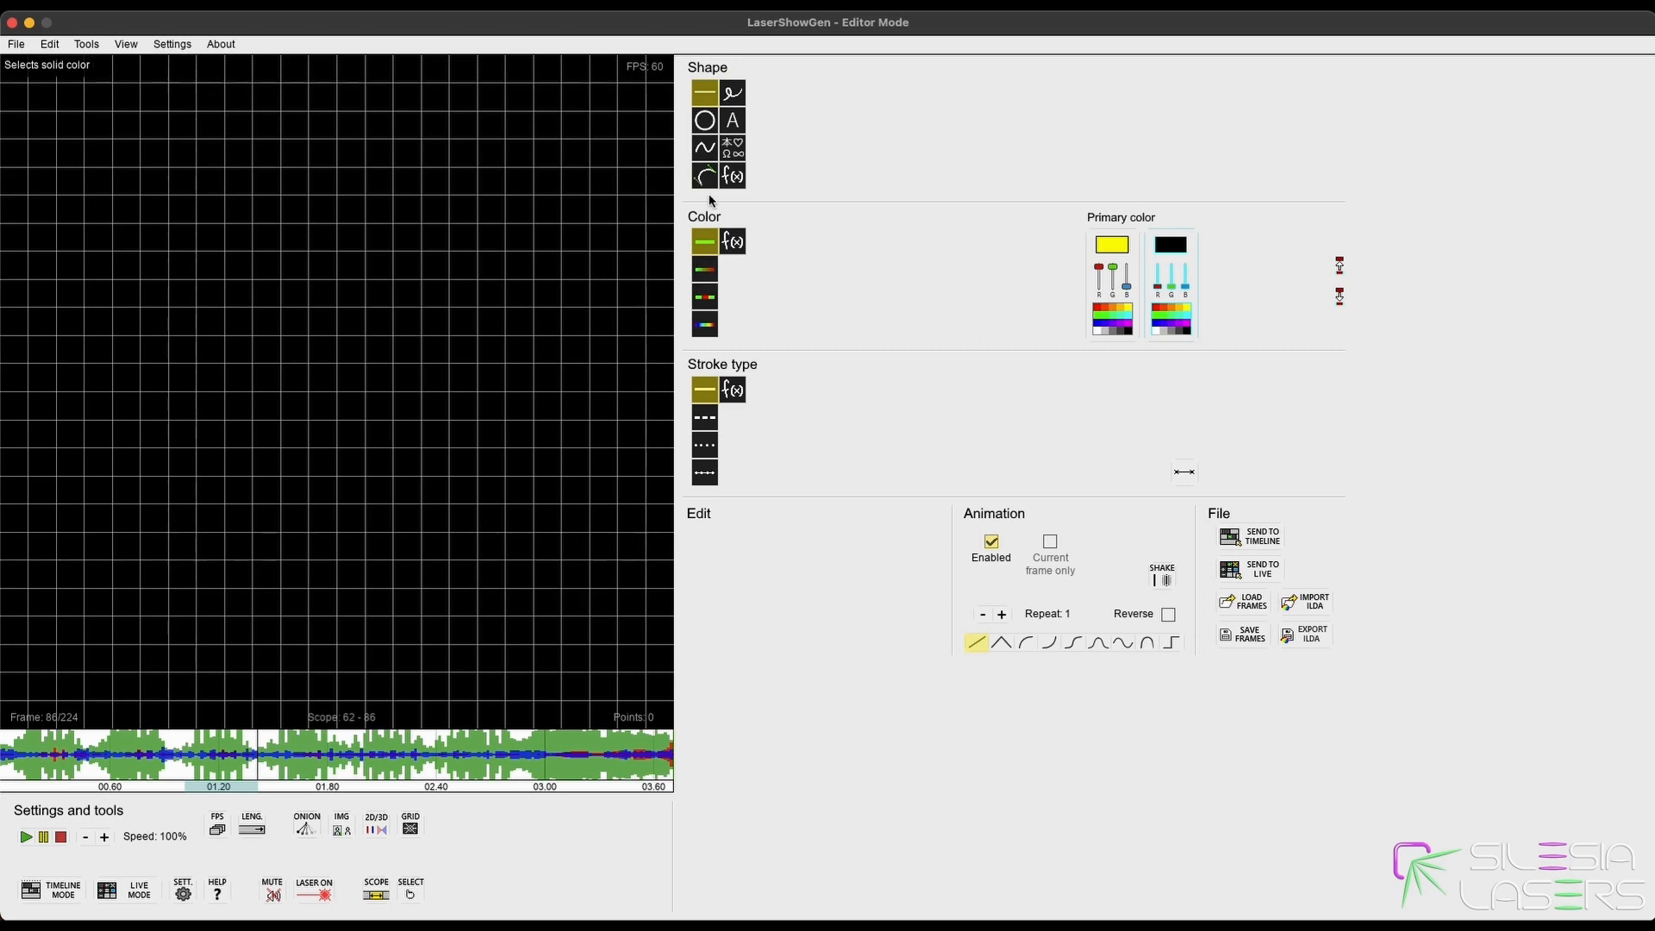
# Draw a circle in the left half of the frame that starts red and fades to black.
pyautogui.click(705, 122)
pyautogui.click(1096, 312)
pyautogui.moveTo(100, 454); pyautogui.dragTo(142, 470)
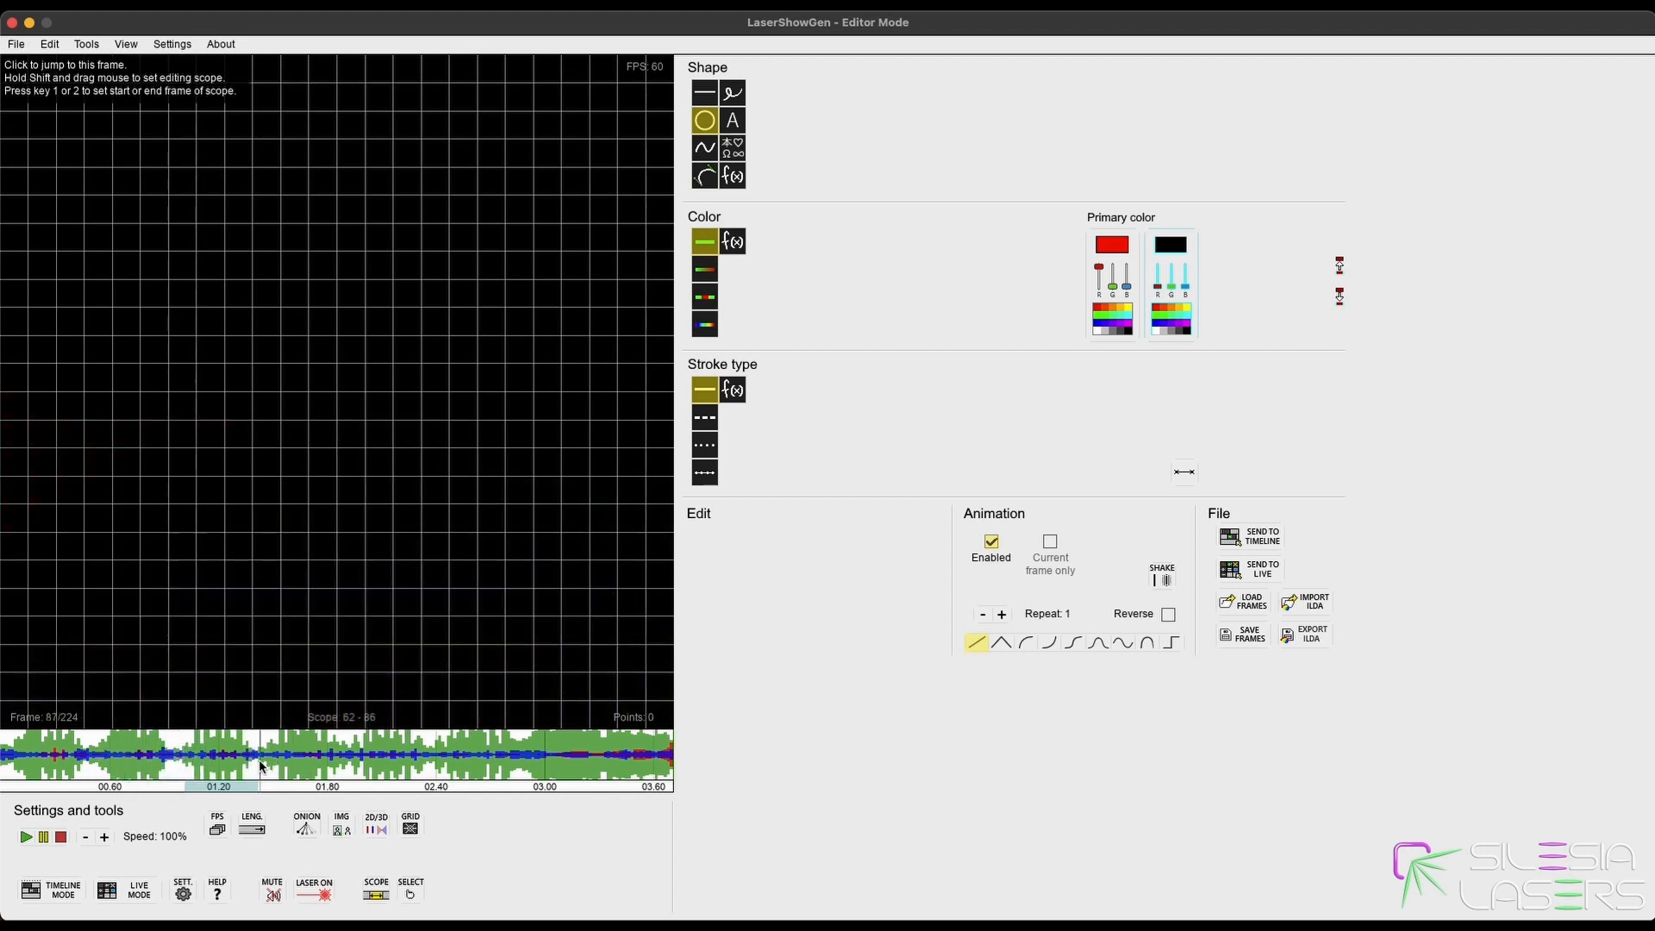
# Set the editing scope to frames 87 to 98 and add a fading red circle in the right half.
pyautogui.moveTo(259, 759); pyautogui.dragTo(294, 760)
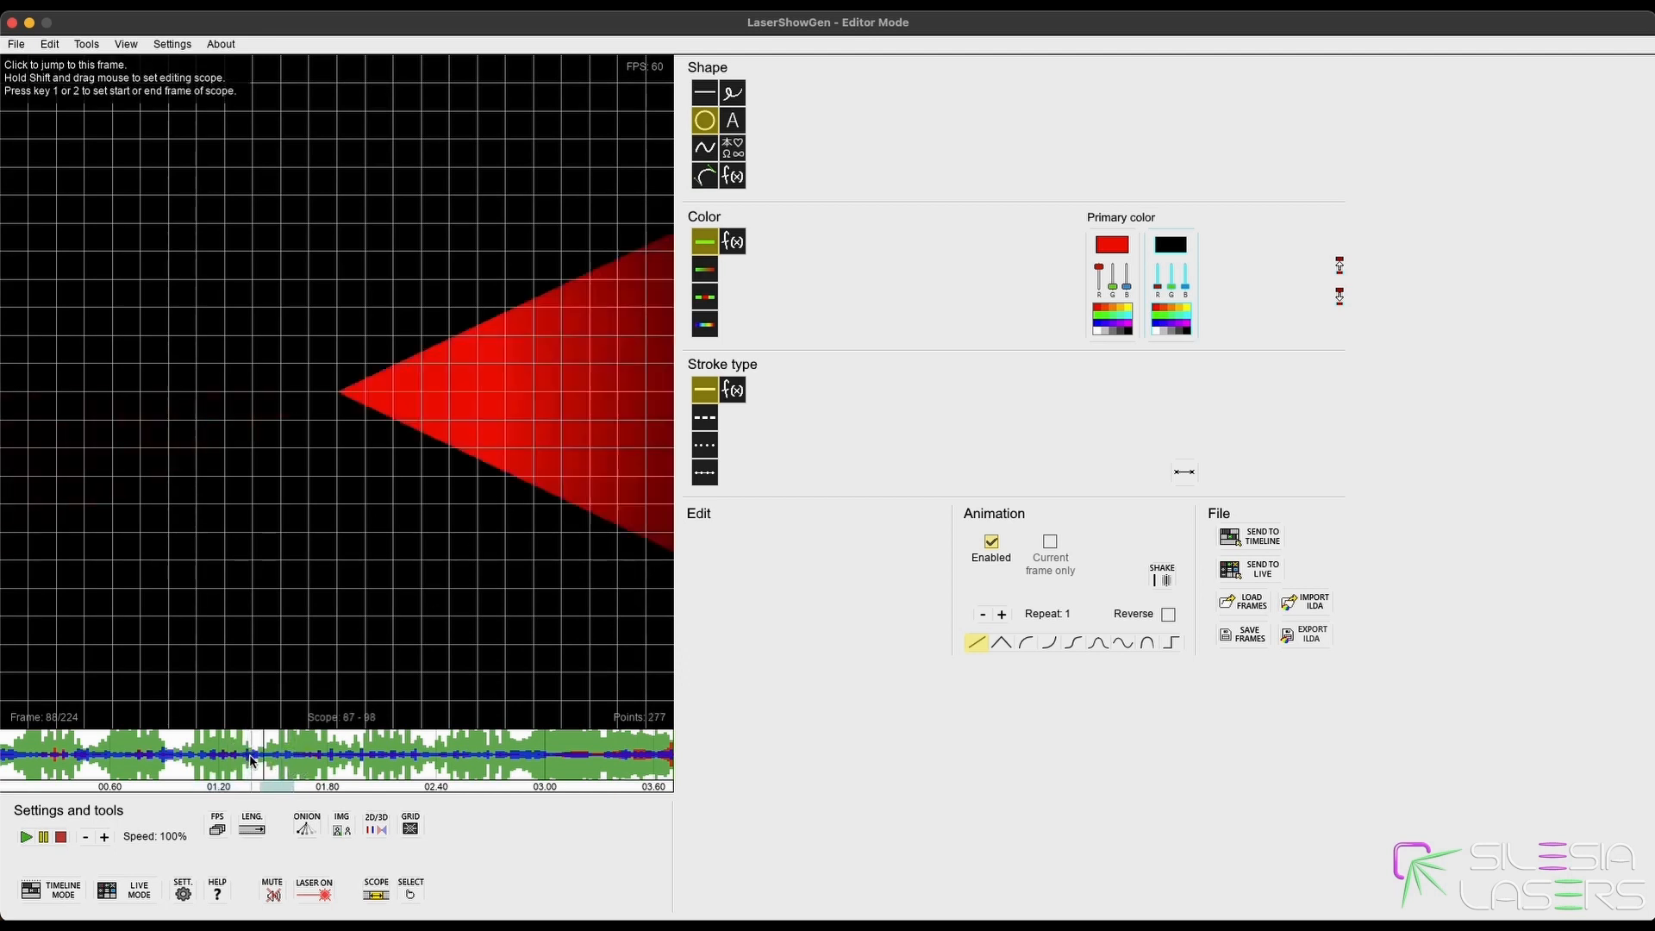
pyautogui.click(293, 767)
pyautogui.press('space')
# Set the editing scope to frames 98 to 109 for the next note and go to frame 110.
pyautogui.moveTo(294, 765); pyautogui.dragTo(328, 765)
pyautogui.click(283, 762)
pyautogui.click(323, 763)
pyautogui.click(330, 761)
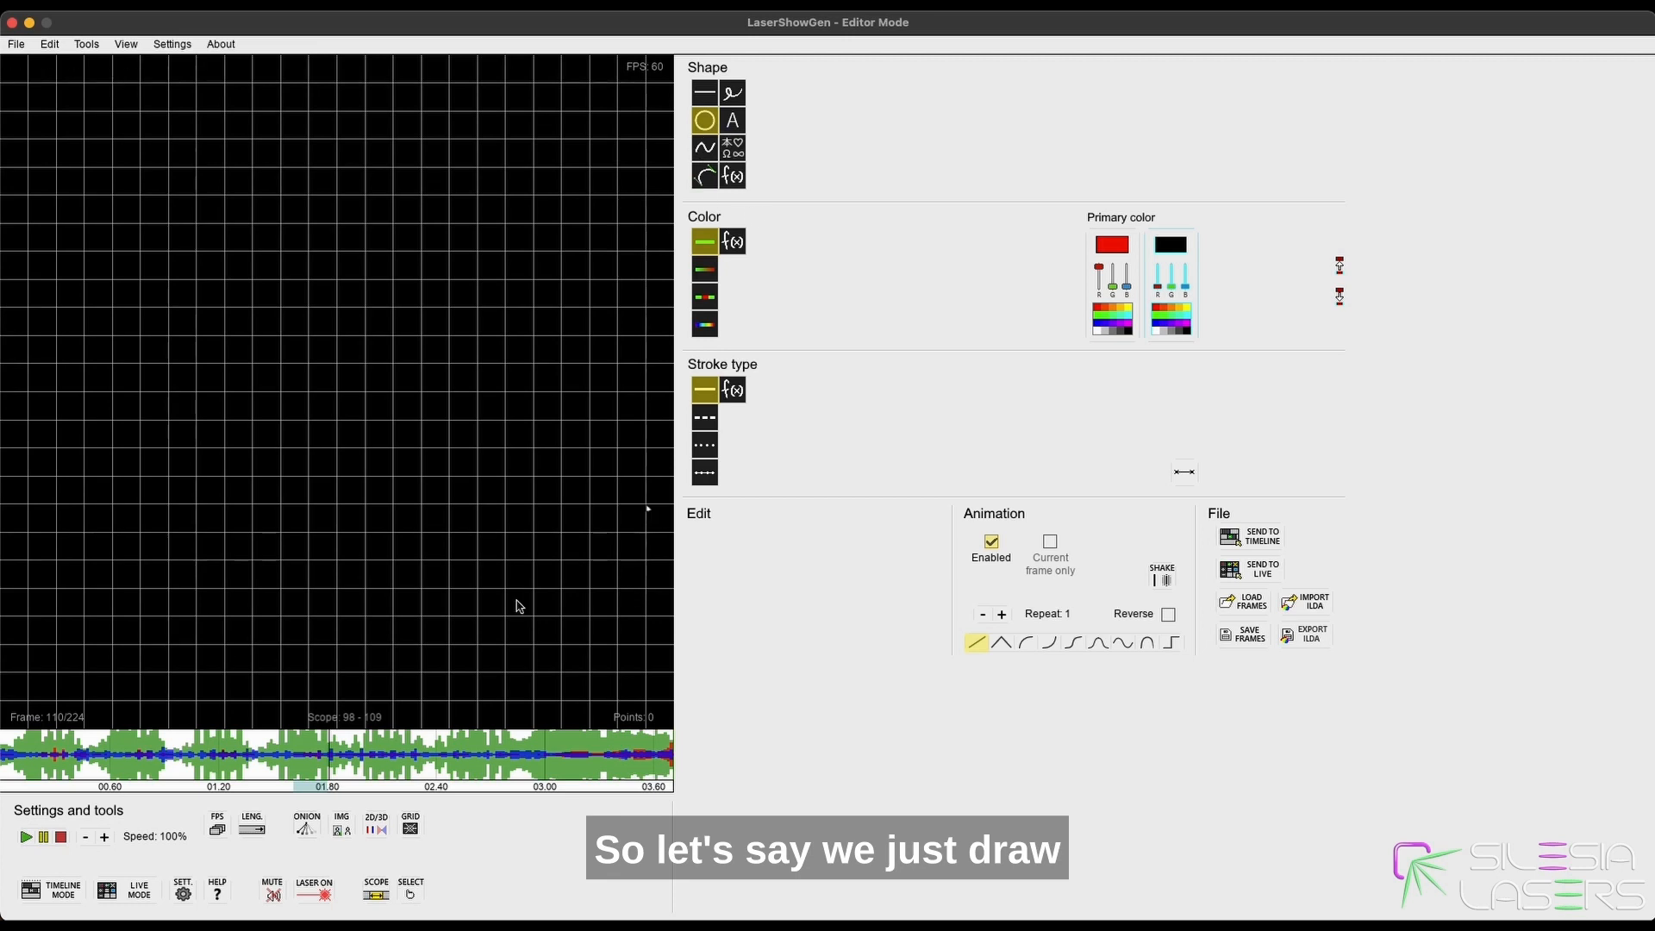
# Listen to the passage from frame 110 and set the editing scope to frames 110 to 169.
pyautogui.press('space')
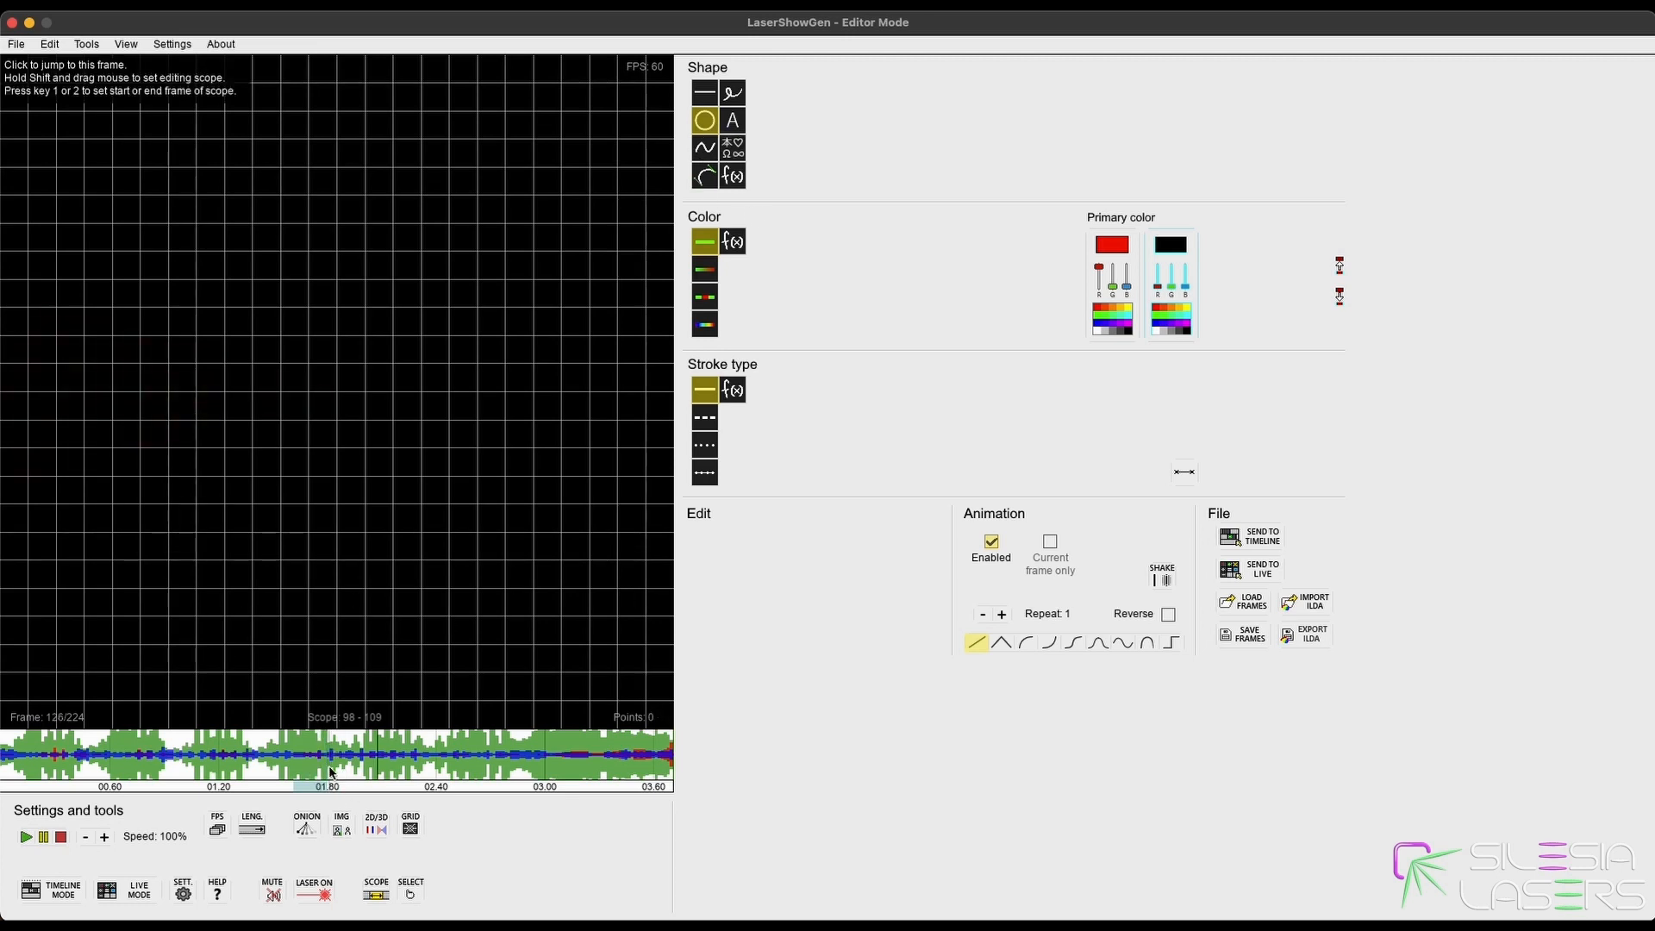
pyautogui.moveTo(330, 770); pyautogui.dragTo(514, 764)
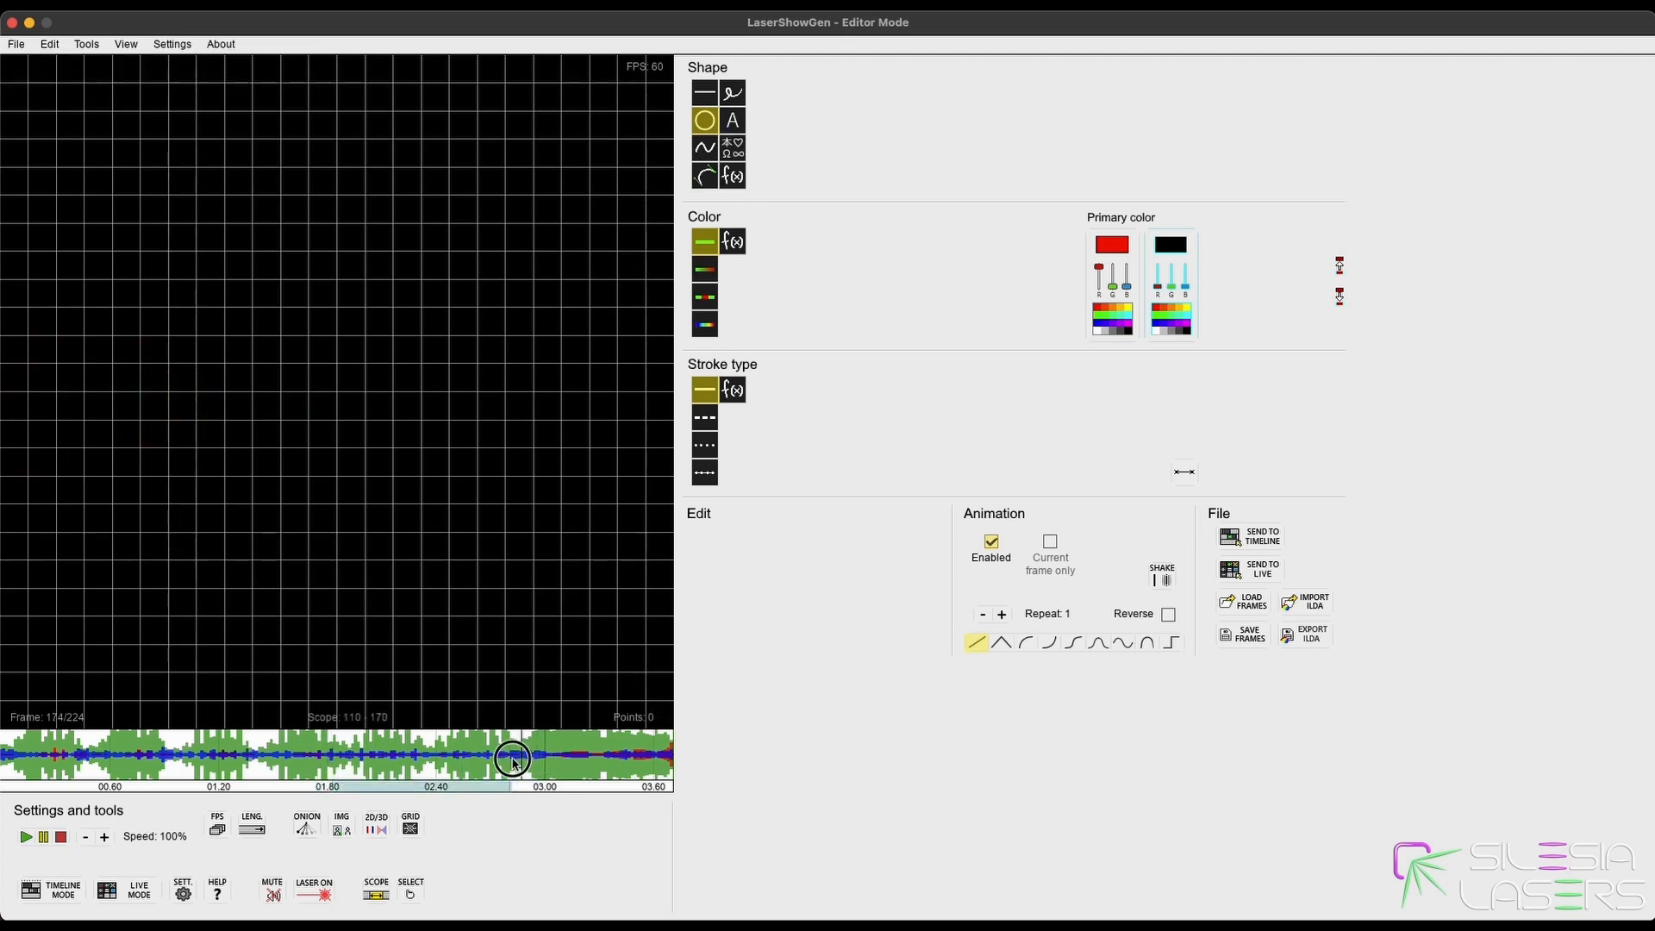
pyautogui.click(509, 764)
pyautogui.click(508, 764)
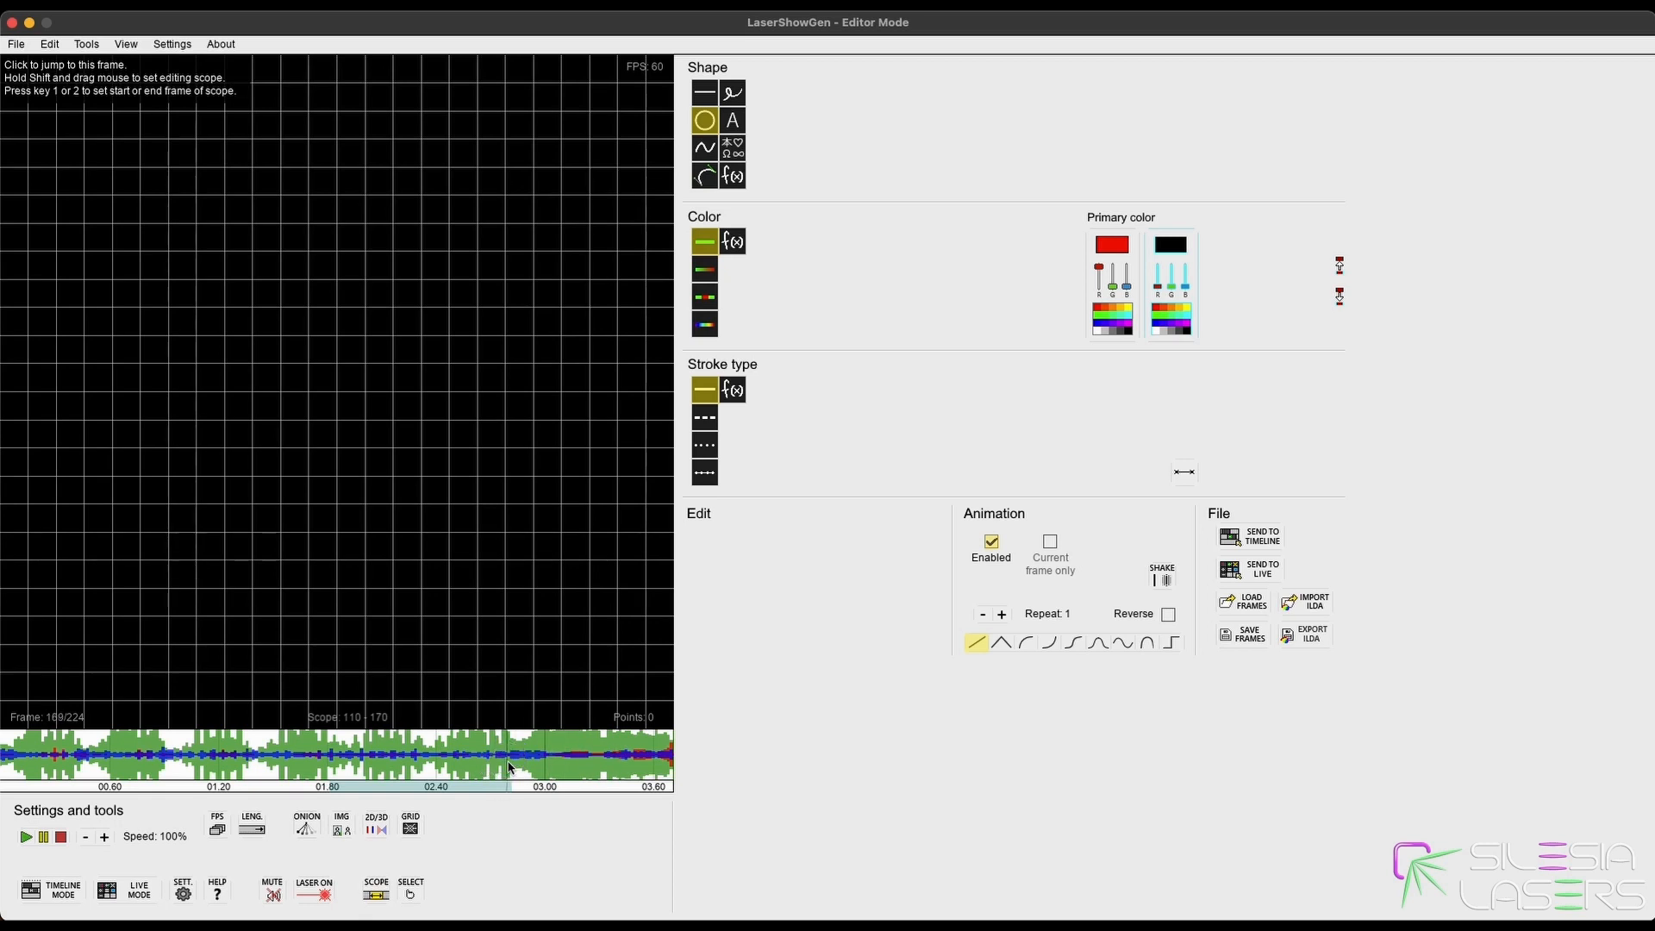
# Go to frame 112 and set the end color to red so the circles do not fade.
pyautogui.click(98, 444)
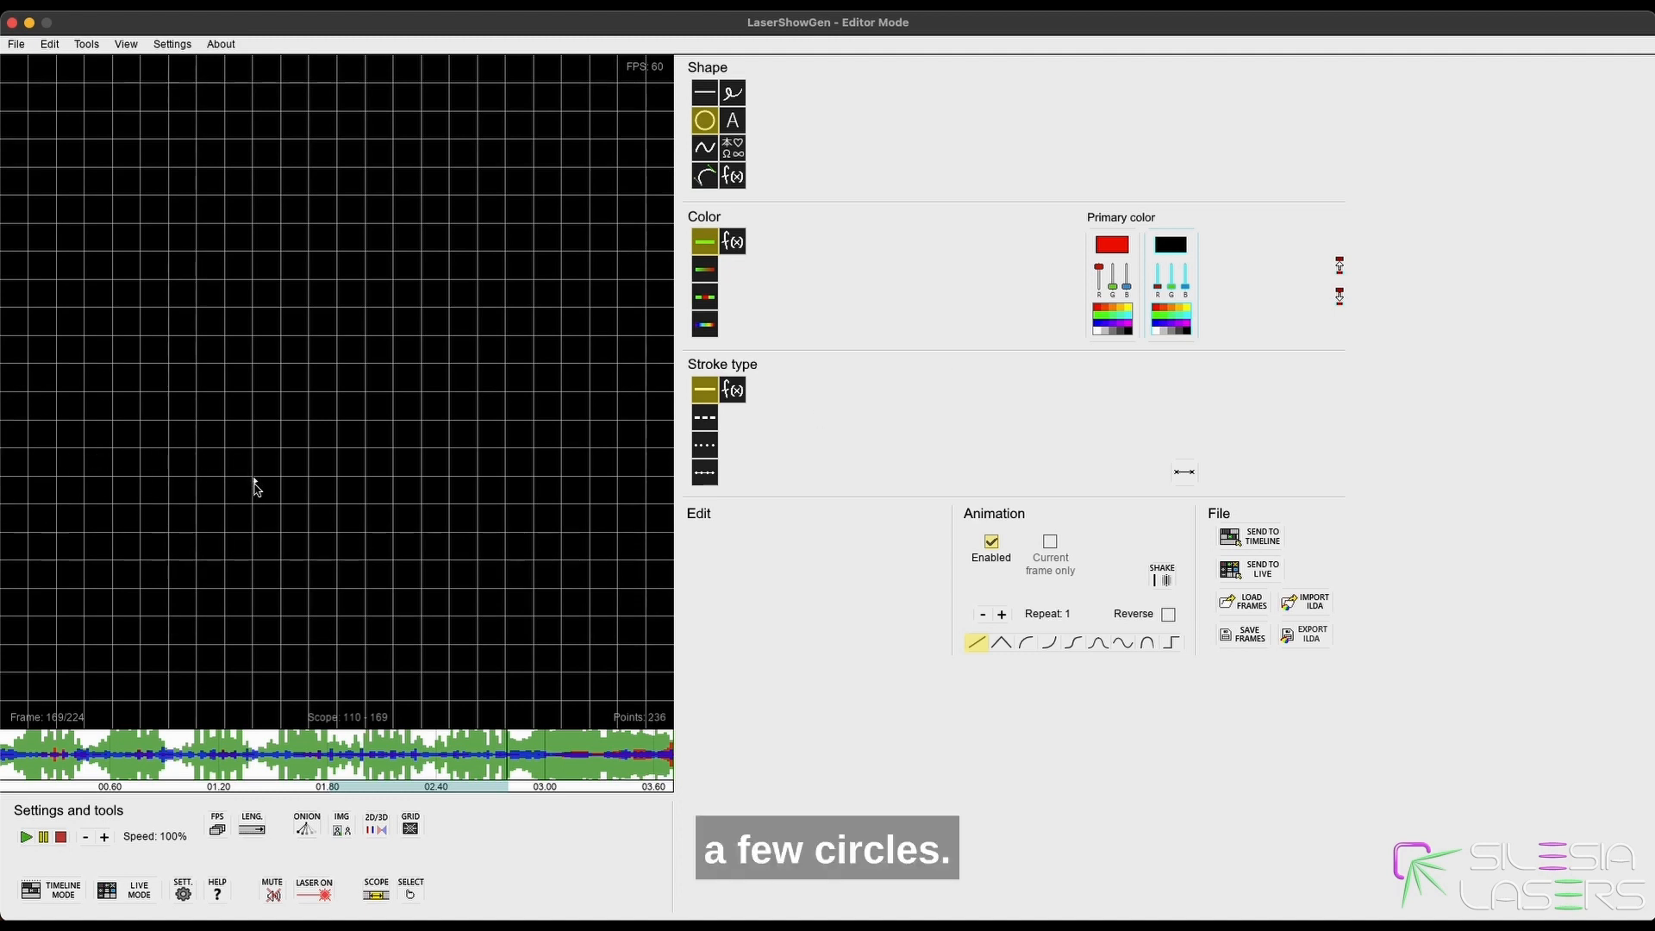
pyautogui.moveTo(362, 763); pyautogui.dragTo(485, 769)
pyautogui.click(1190, 334)
pyautogui.click(1157, 309)
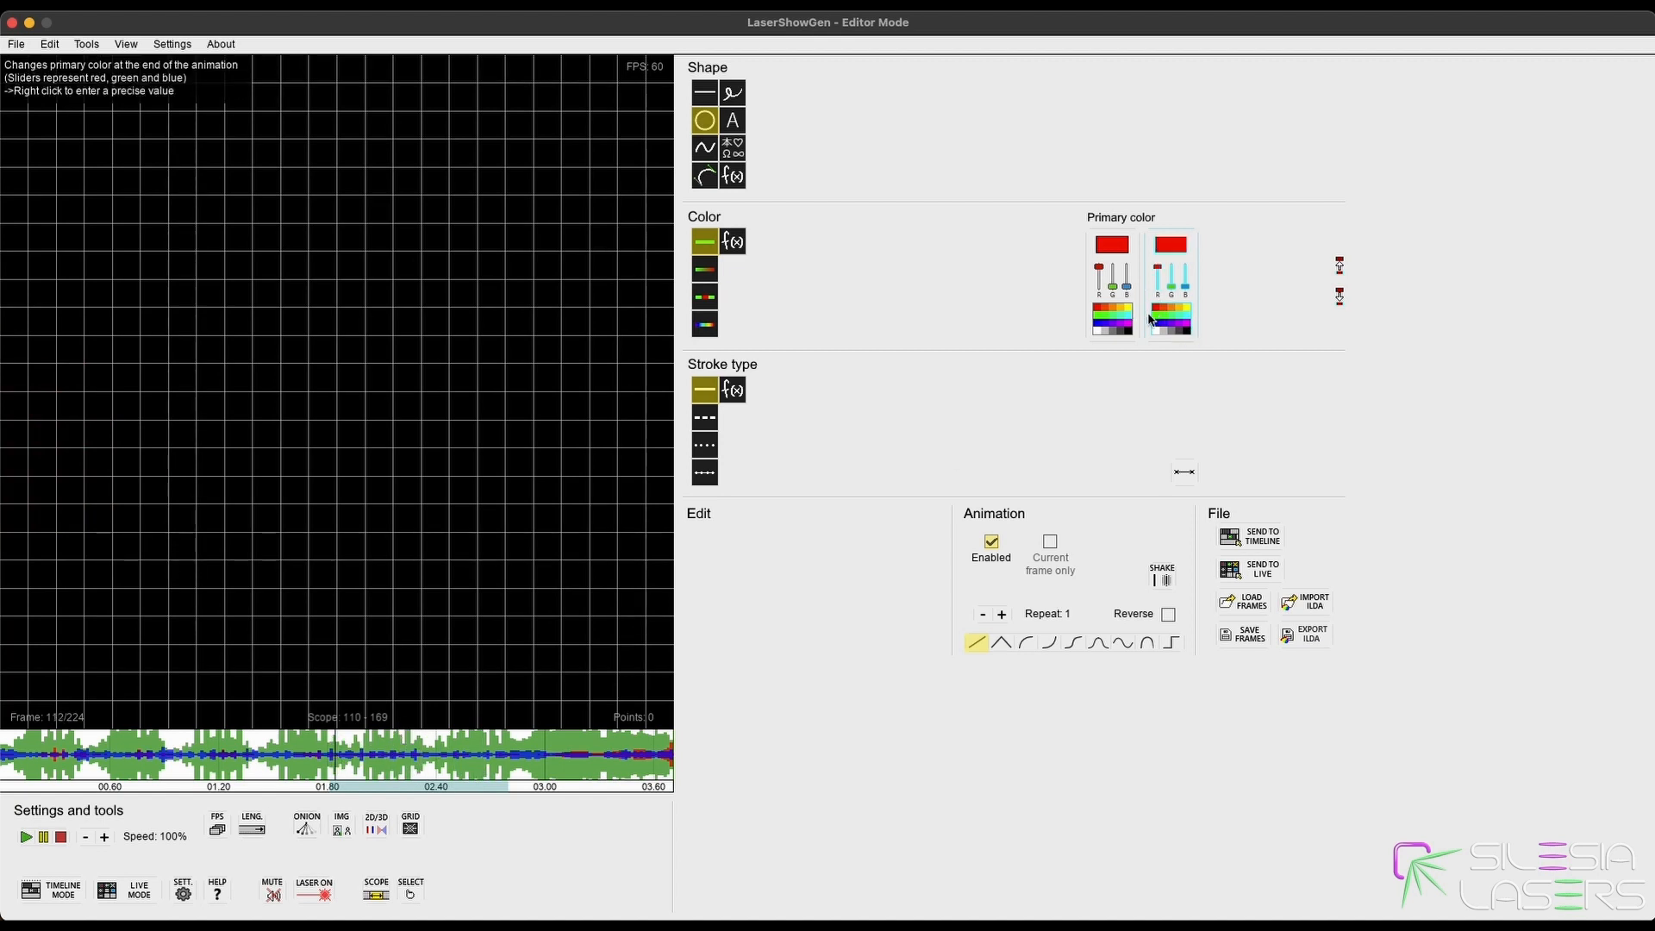
# Draw a horizontal row of four red circles in frames 110 to 169, undoing and redrawing the misplaced ones.
pyautogui.moveTo(111, 436); pyautogui.dragTo(310, 444)
pyautogui.moveTo(392, 447); pyautogui.dragTo(489, 438)
pyautogui.hotkey('ctrl', 'z')
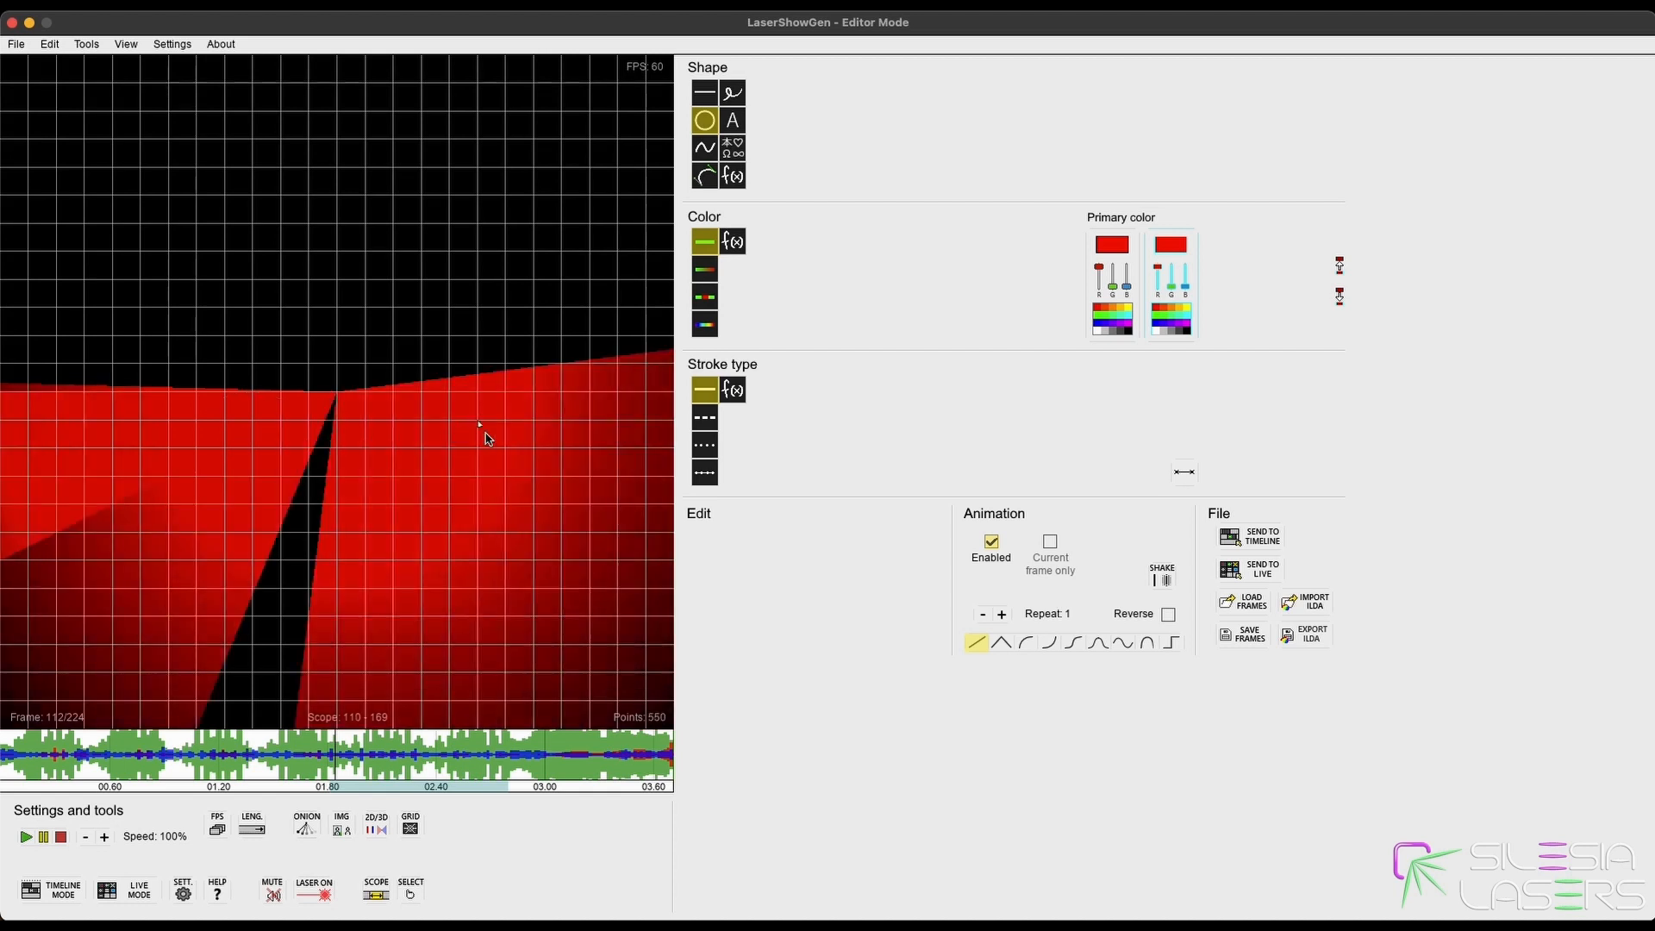
pyautogui.hotkey('ctrl', 'z')
pyautogui.moveTo(363, 447); pyautogui.dragTo(403, 664)
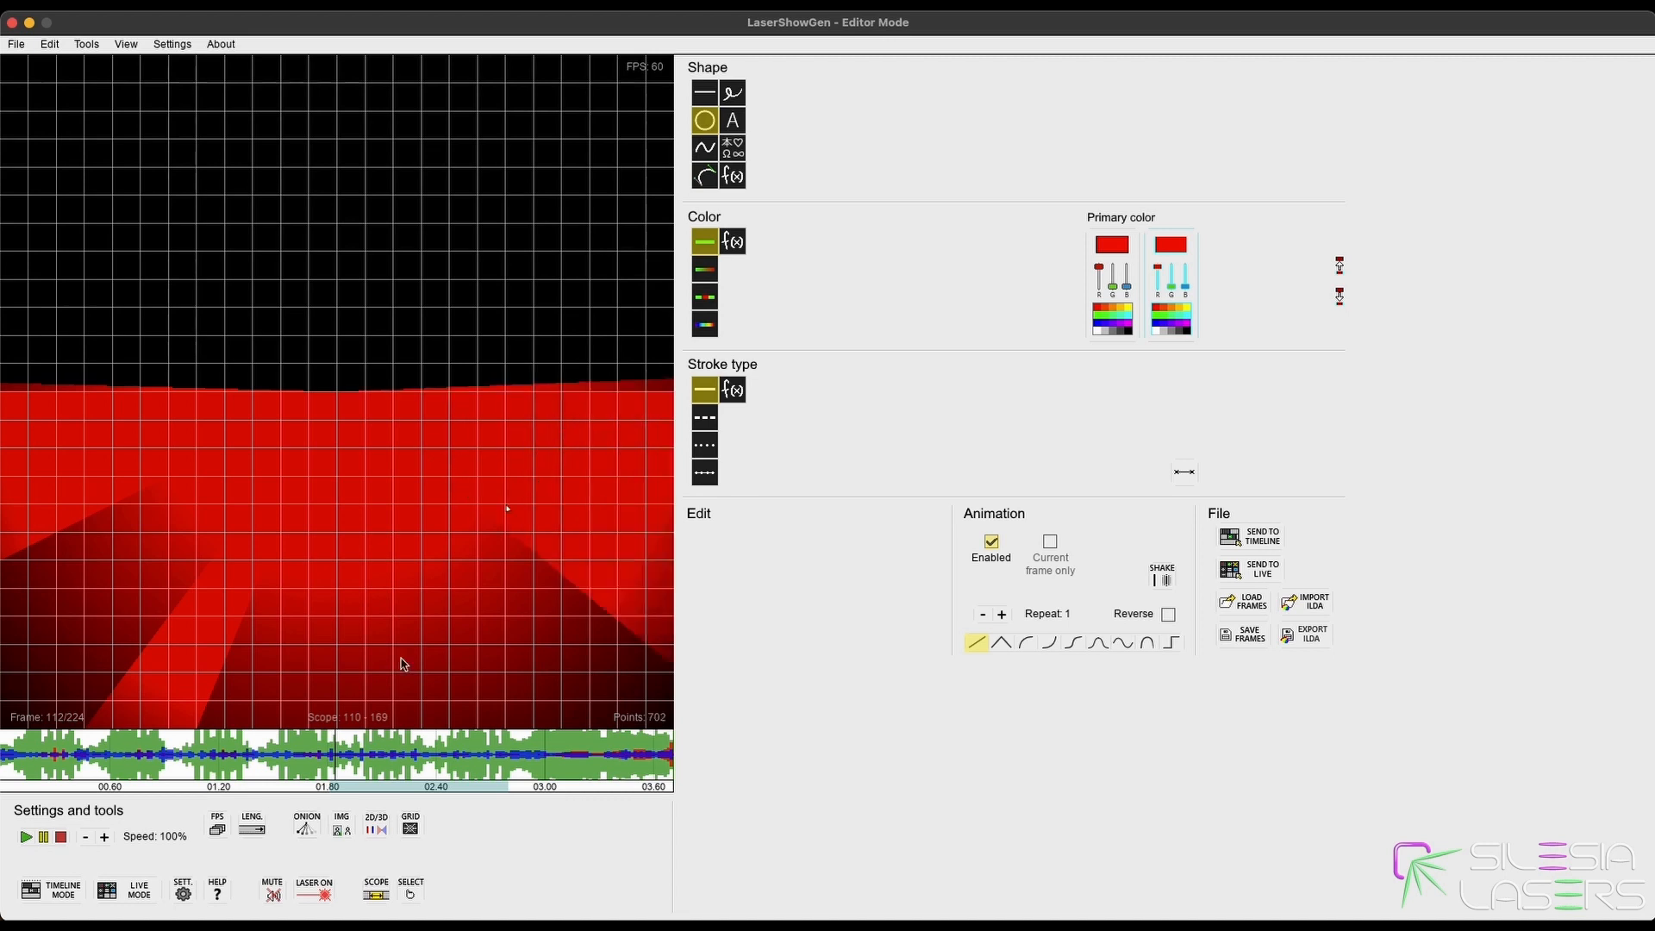
# With the 2D view on and animation disabled, shift the third and fourth circles rightward to space the row evenly.
pyautogui.click(382, 824)
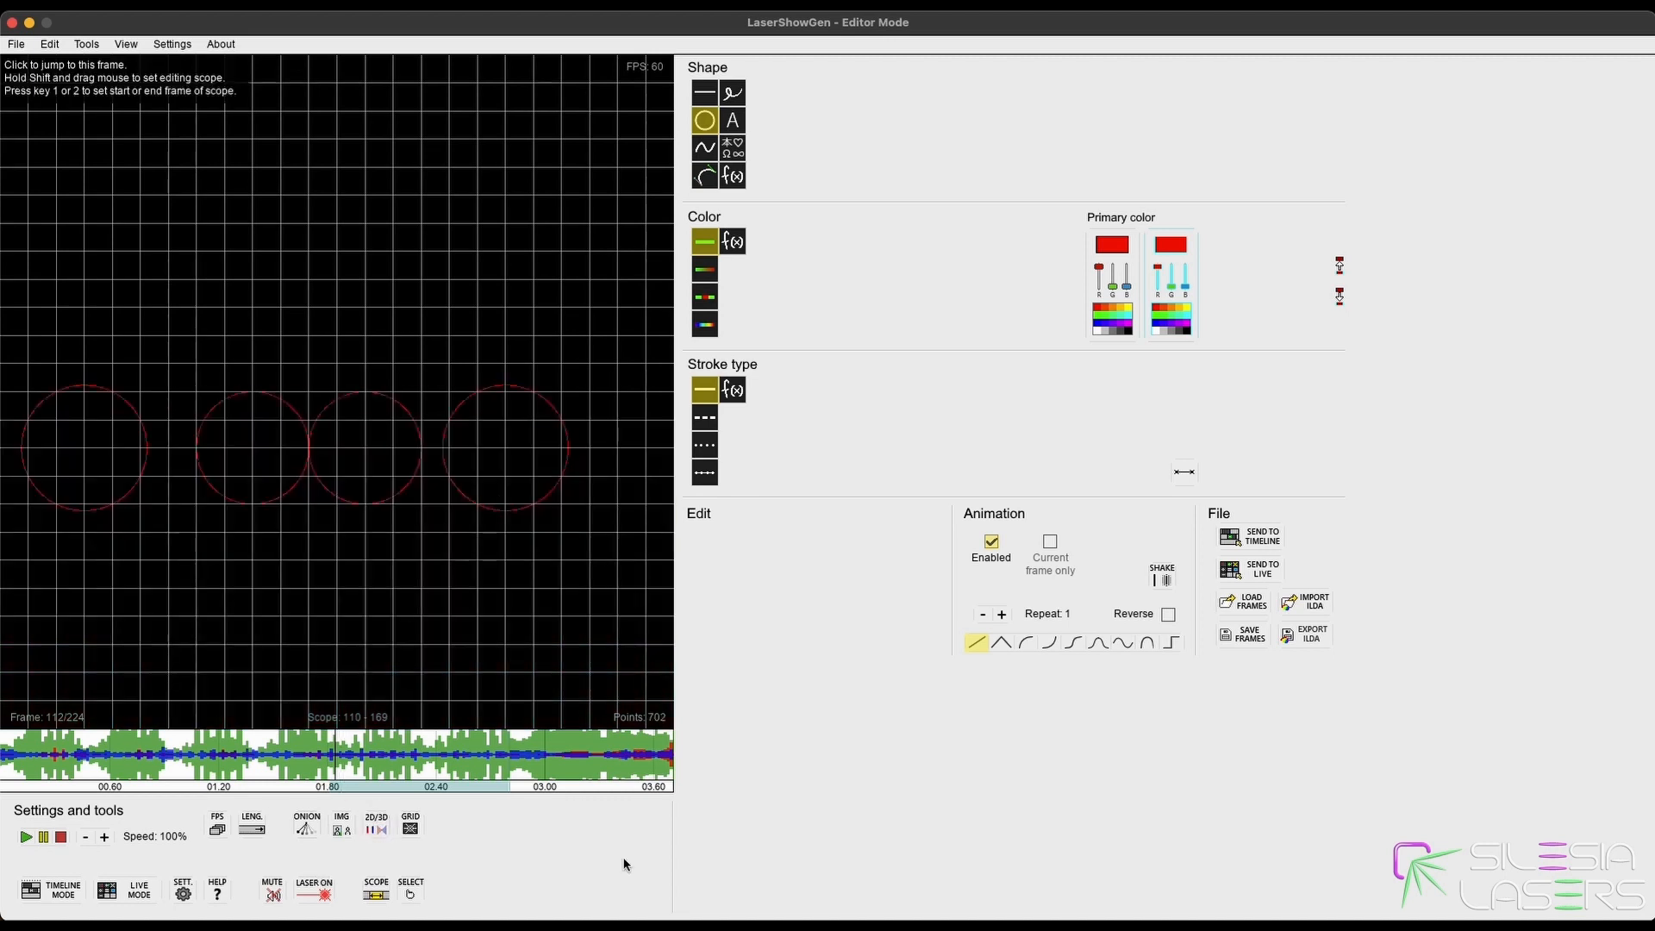
pyautogui.click(989, 543)
pyautogui.click(480, 473)
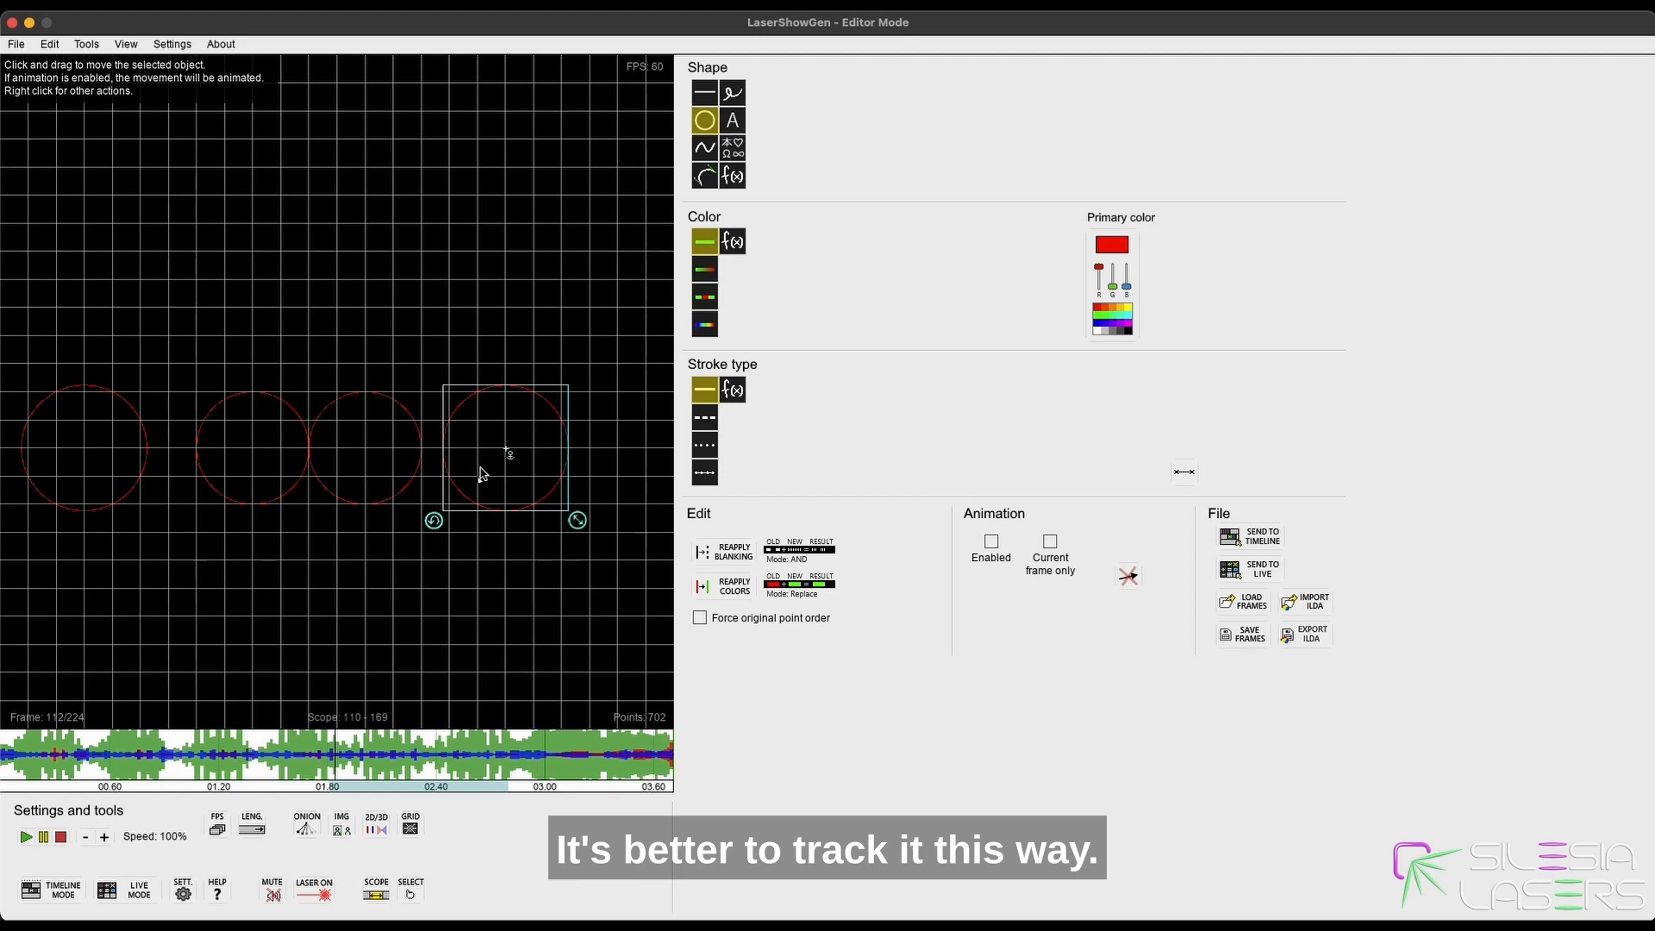
pyautogui.moveTo(521, 489); pyautogui.dragTo(603, 481)
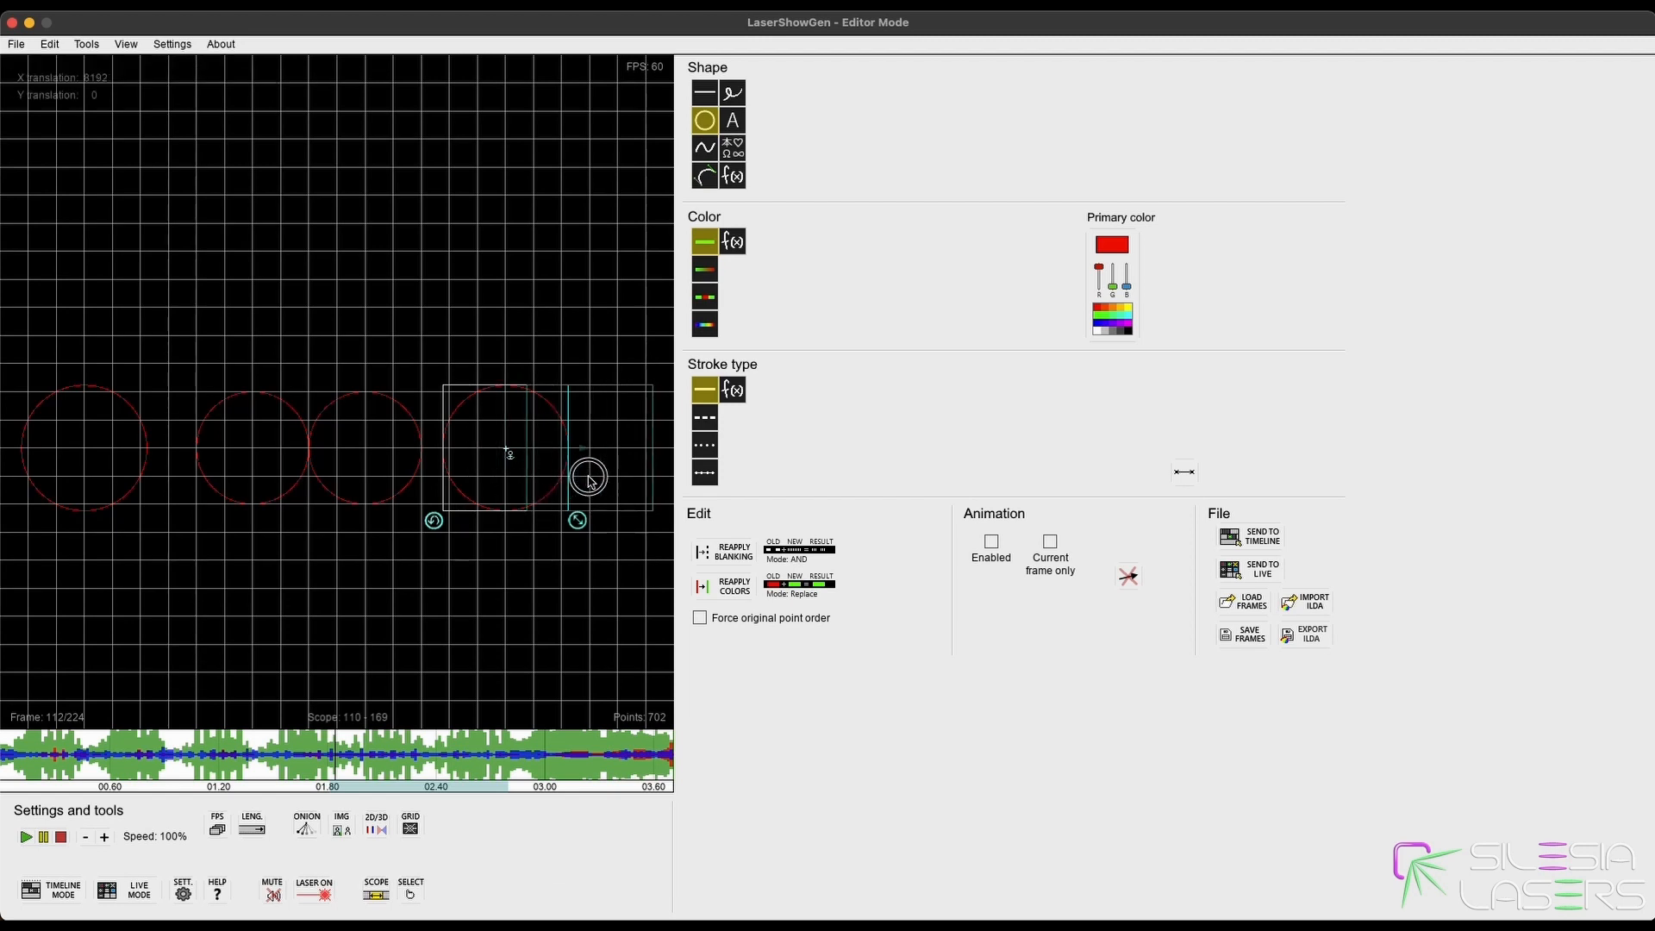
pyautogui.click(370, 475)
pyautogui.click(362, 473)
pyautogui.moveTo(362, 473); pyautogui.dragTo(421, 477)
pyautogui.click(327, 583)
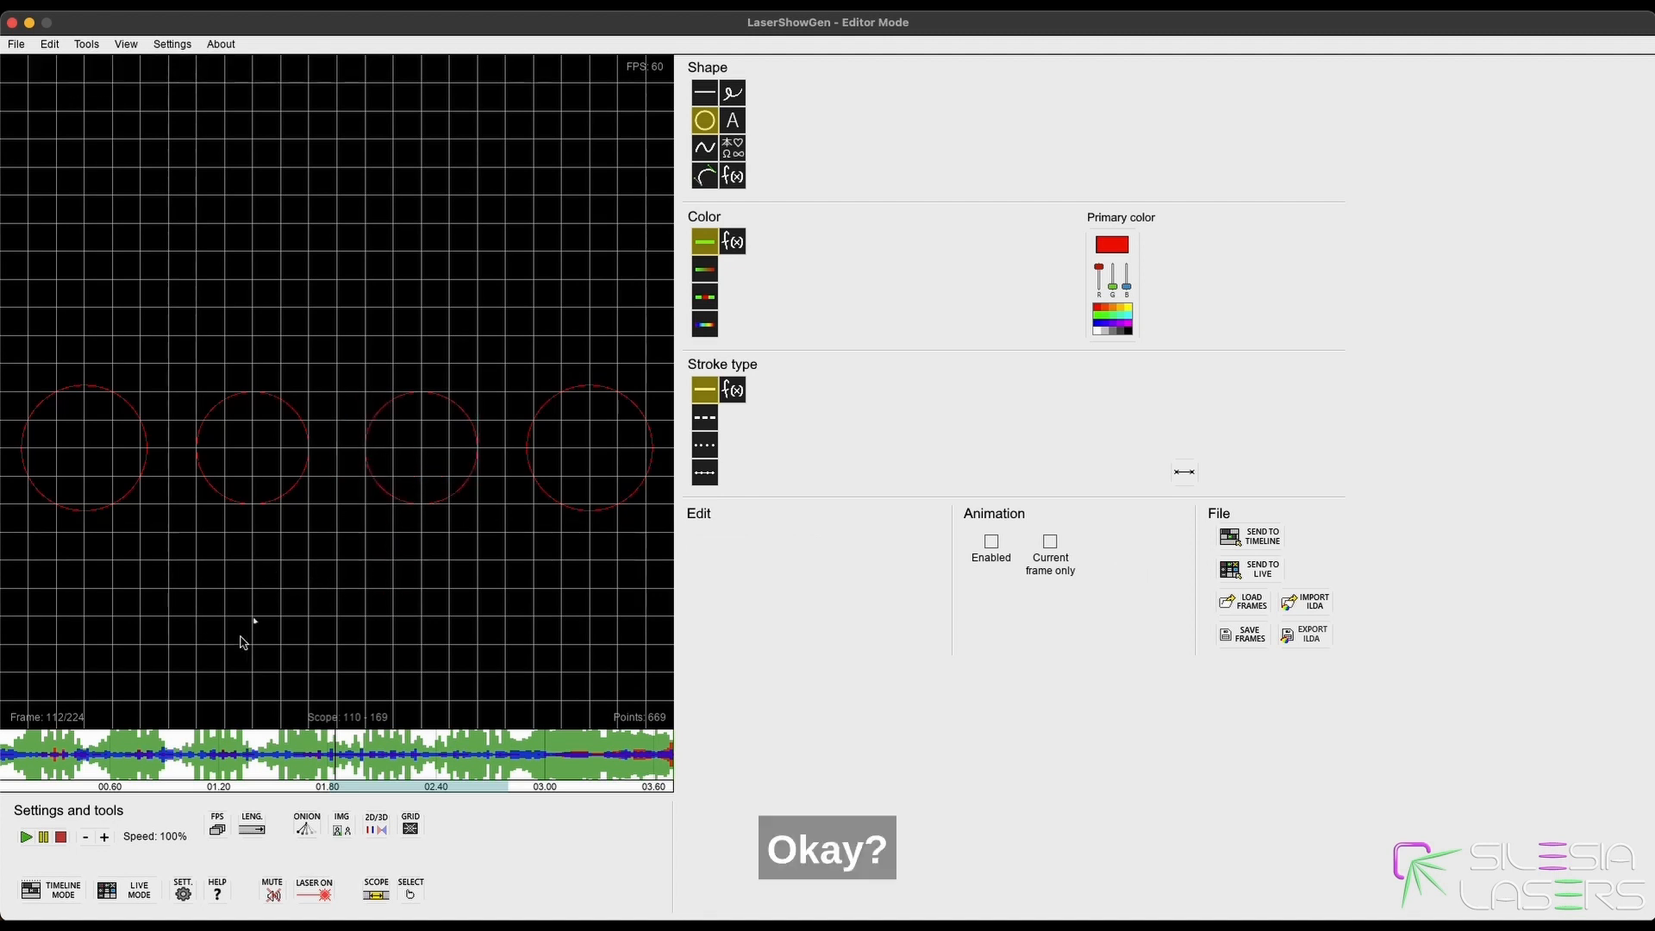
# Restore the 3D view, place the animation on Layer 31 aligned with the start of Layer 1's clip, and play it back.
pyautogui.click(374, 832)
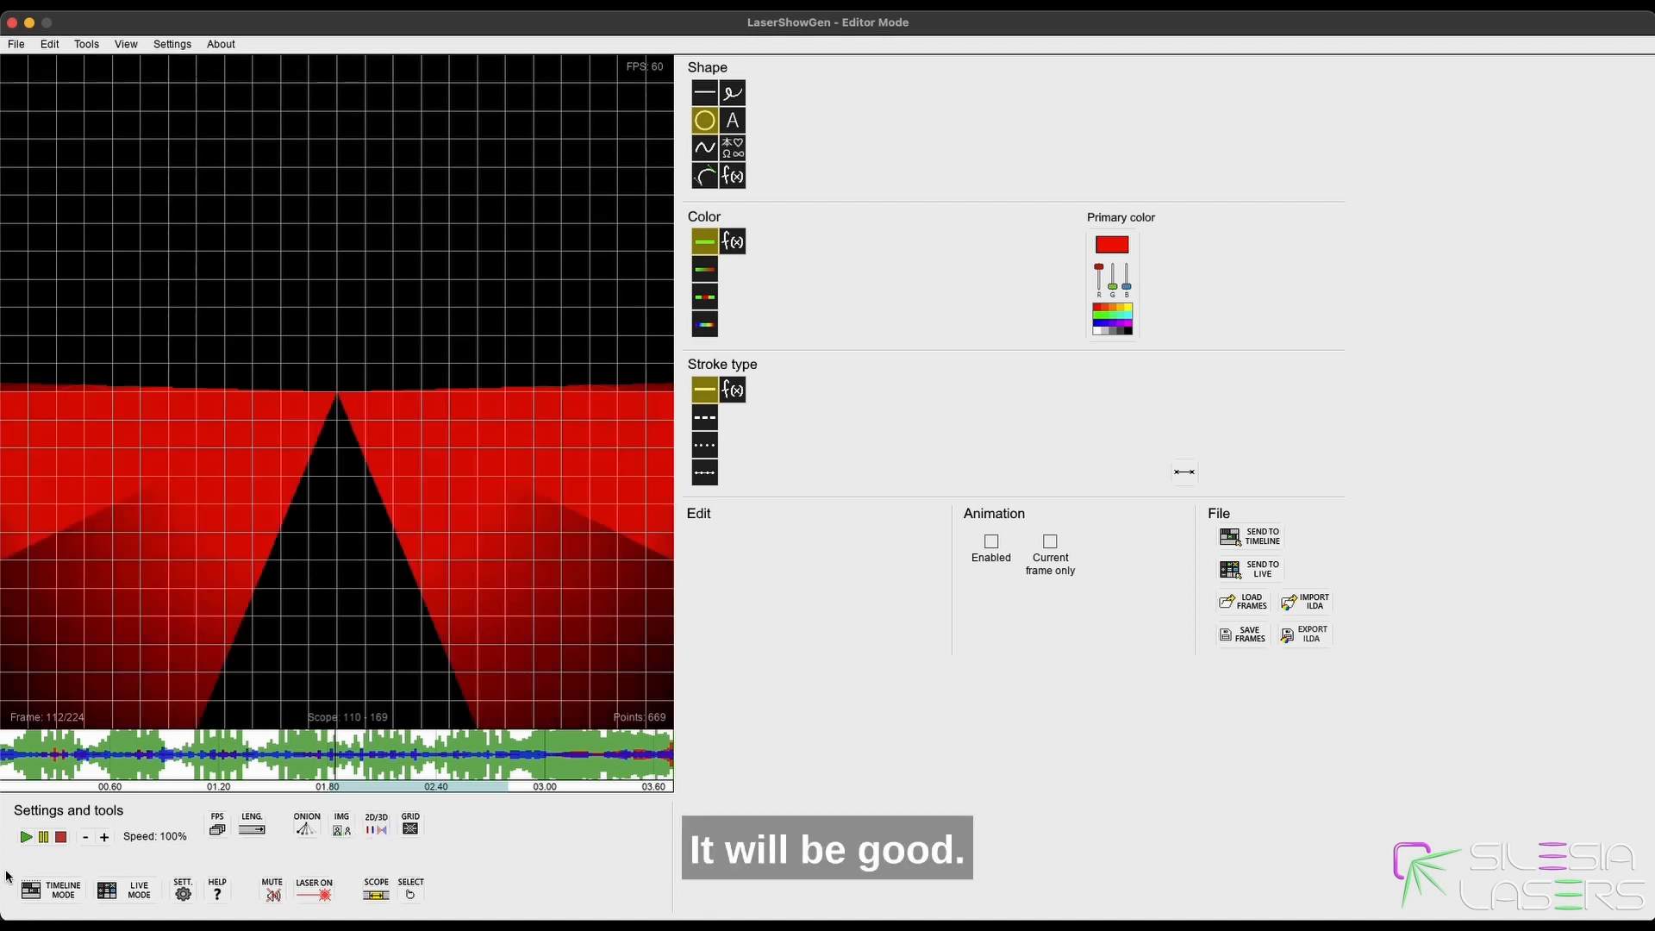
pyautogui.click(53, 890)
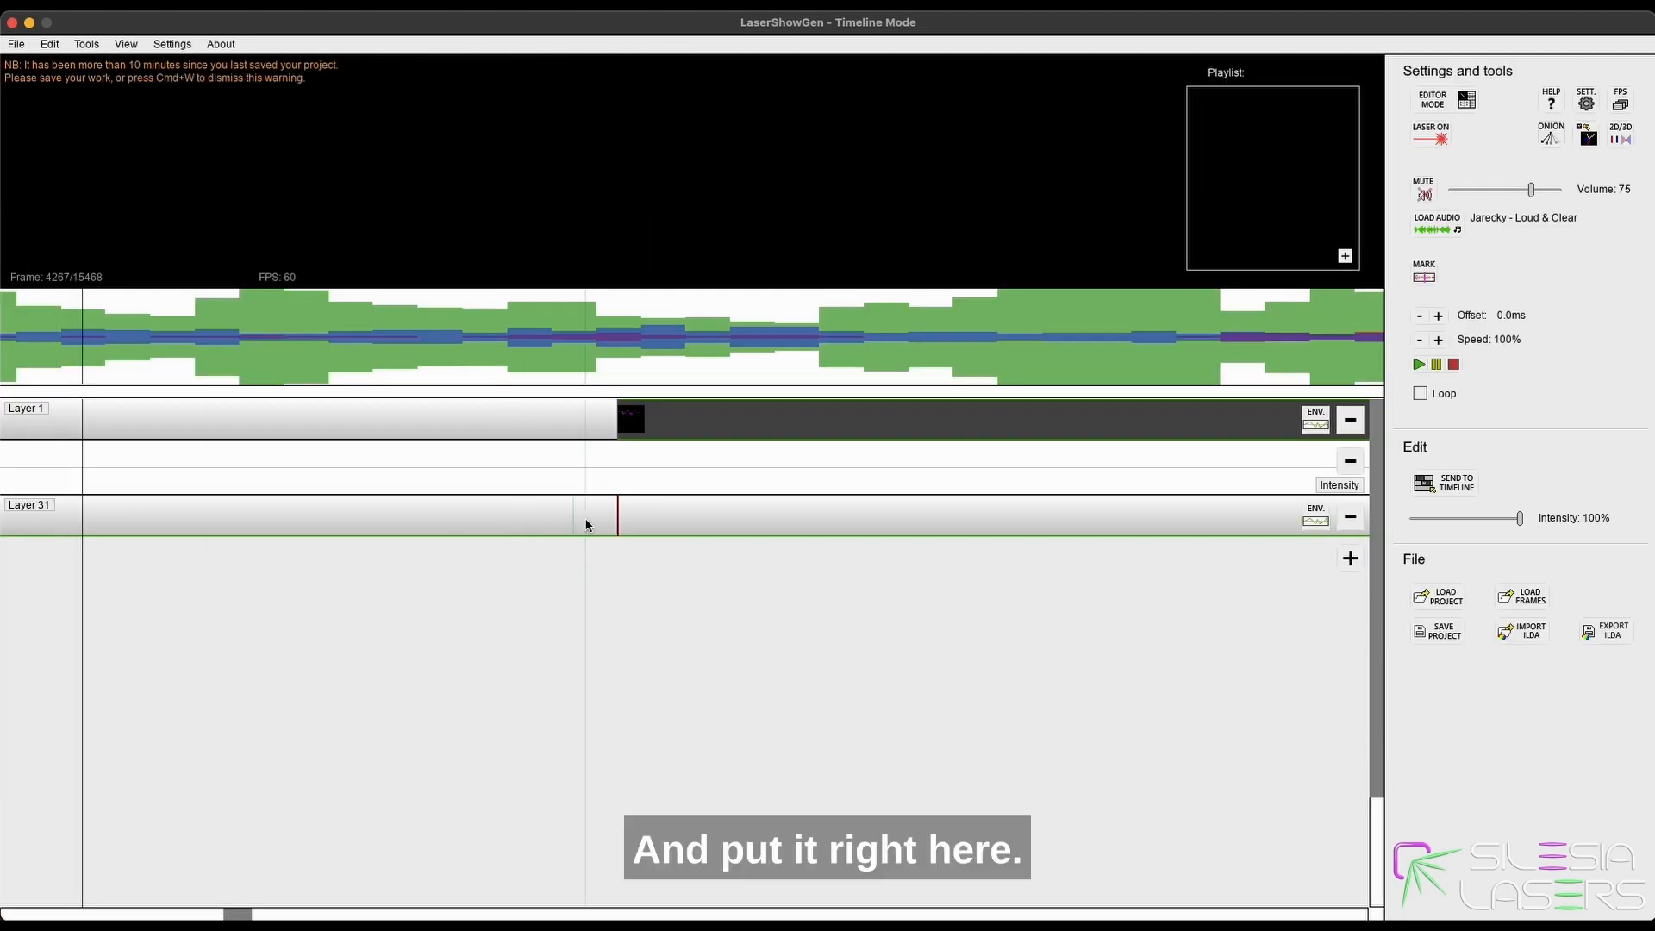
pyautogui.press('super+v')
pyautogui.scroll(-5, 484, 594)
pyautogui.press('space')
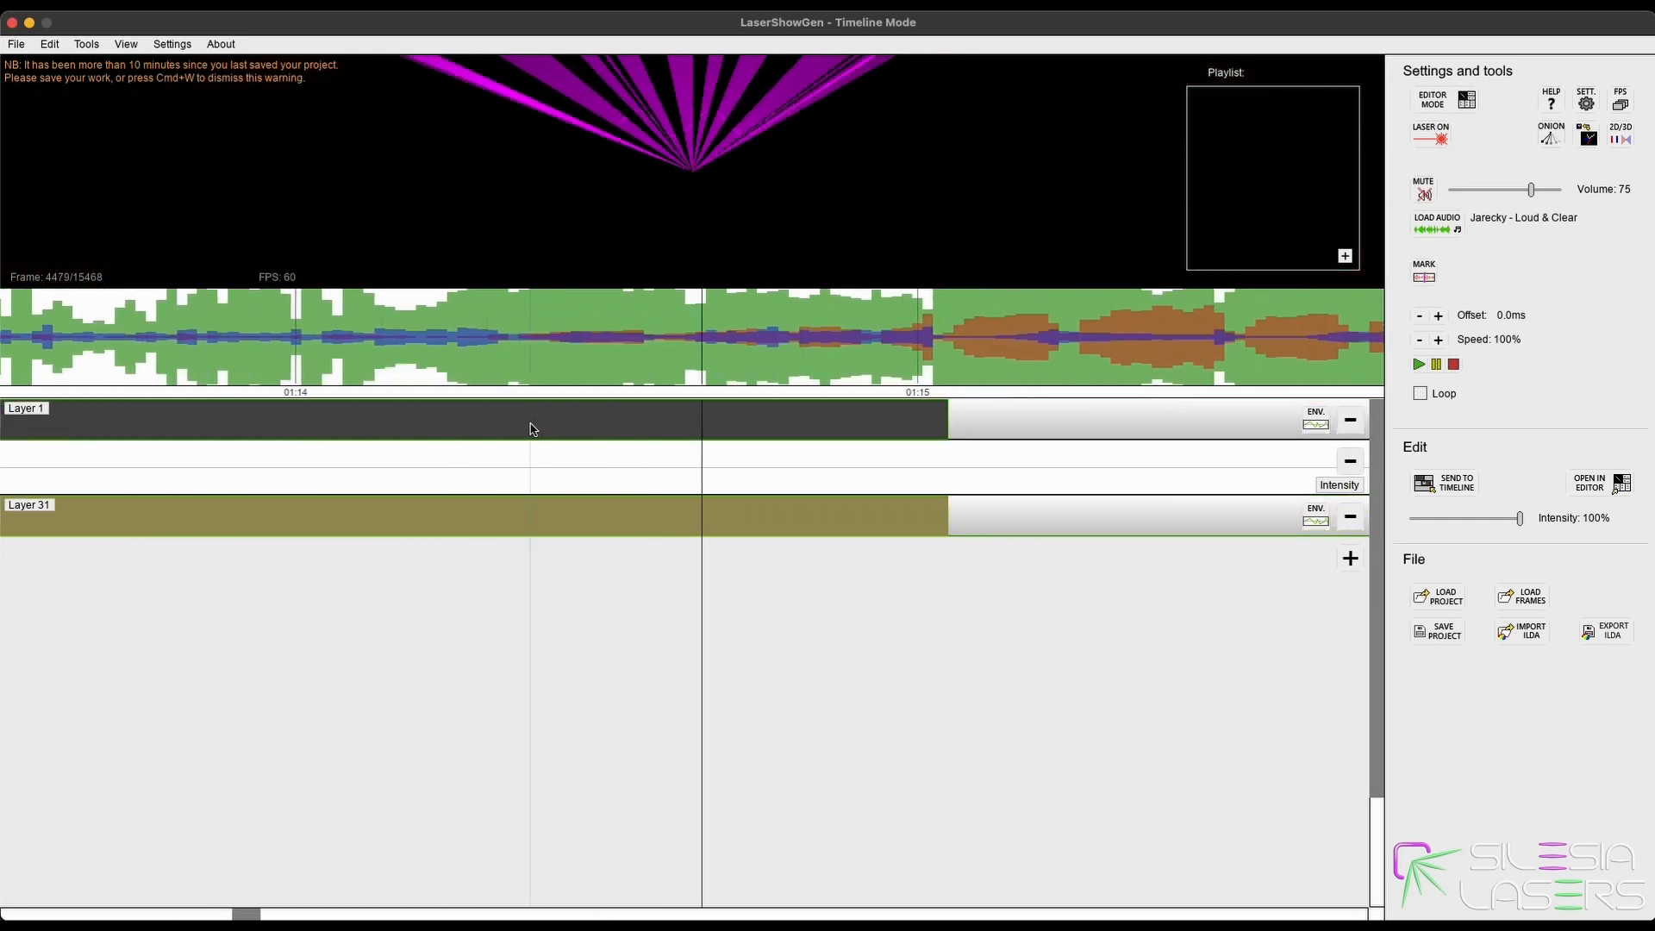
# Delete the clip from Layer 31 and return to the frame editor to replay the ending up to frame 170.
pyautogui.press('Delete')
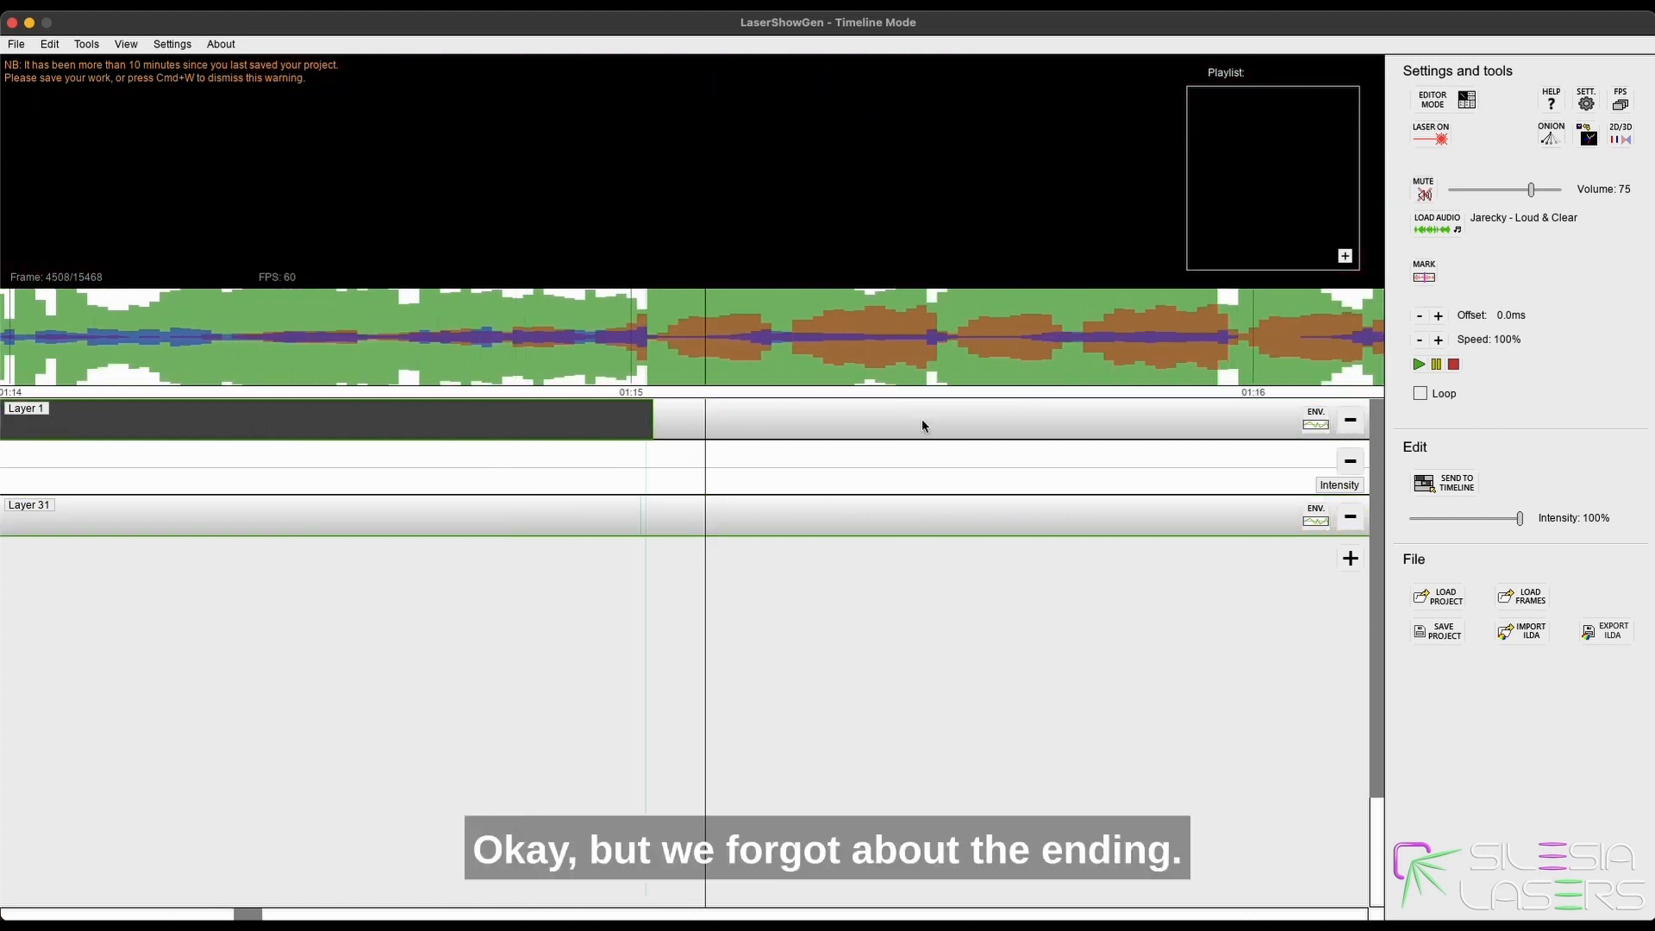
pyautogui.click(1443, 102)
pyautogui.click(499, 763)
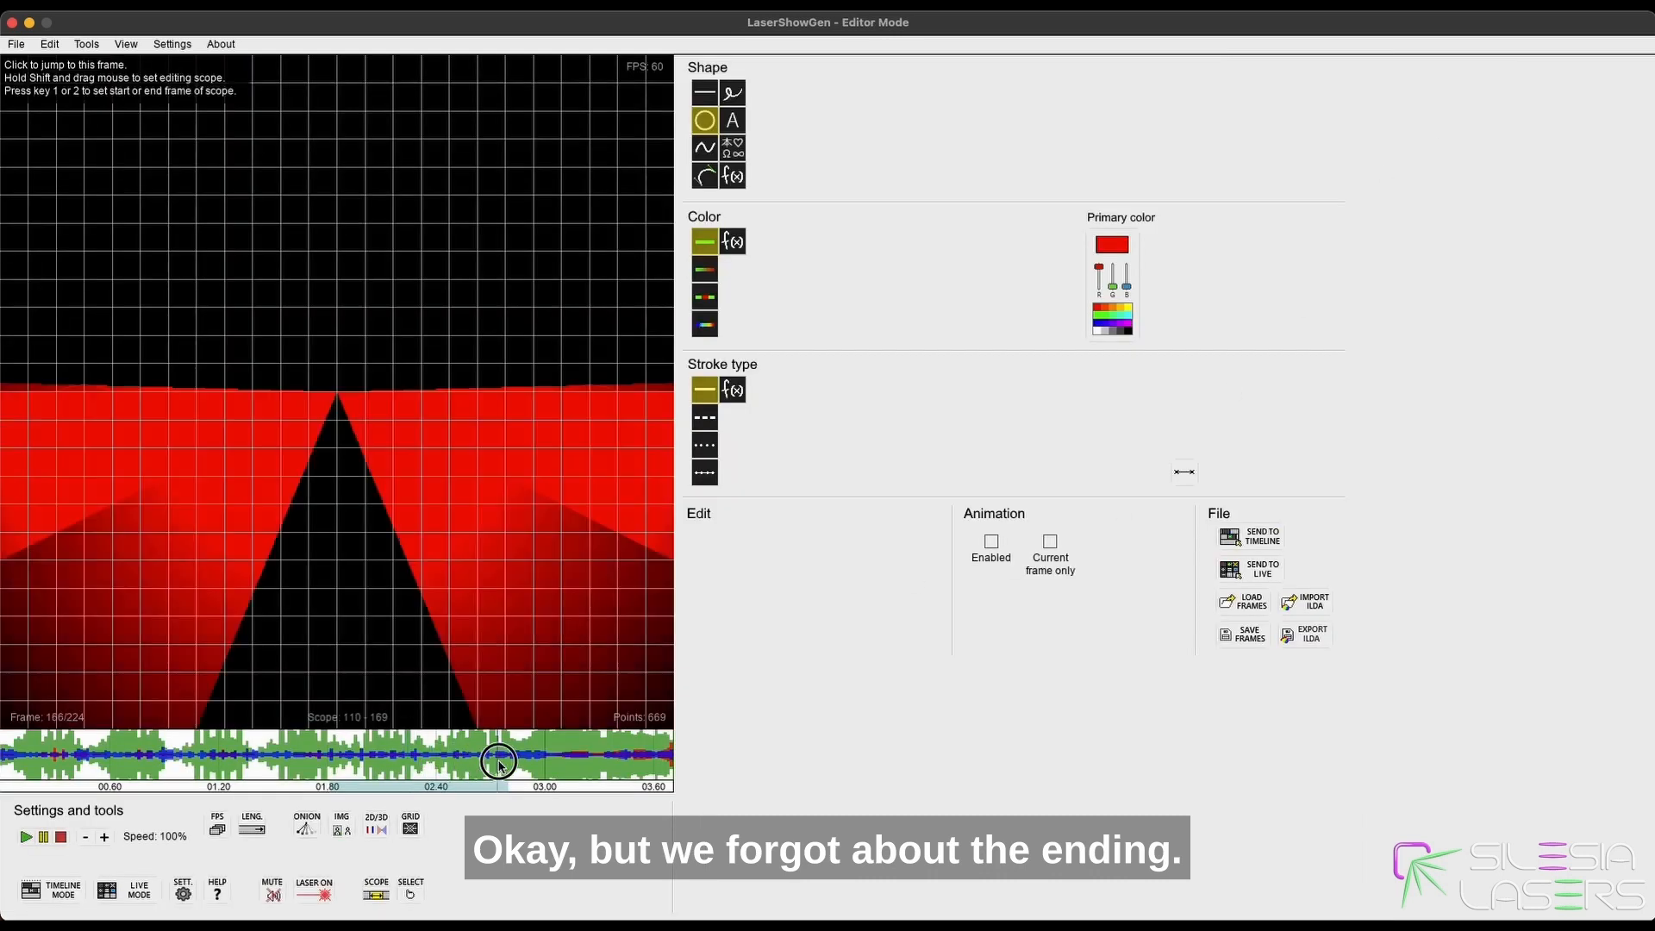
pyautogui.press('space')
pyautogui.click(509, 766)
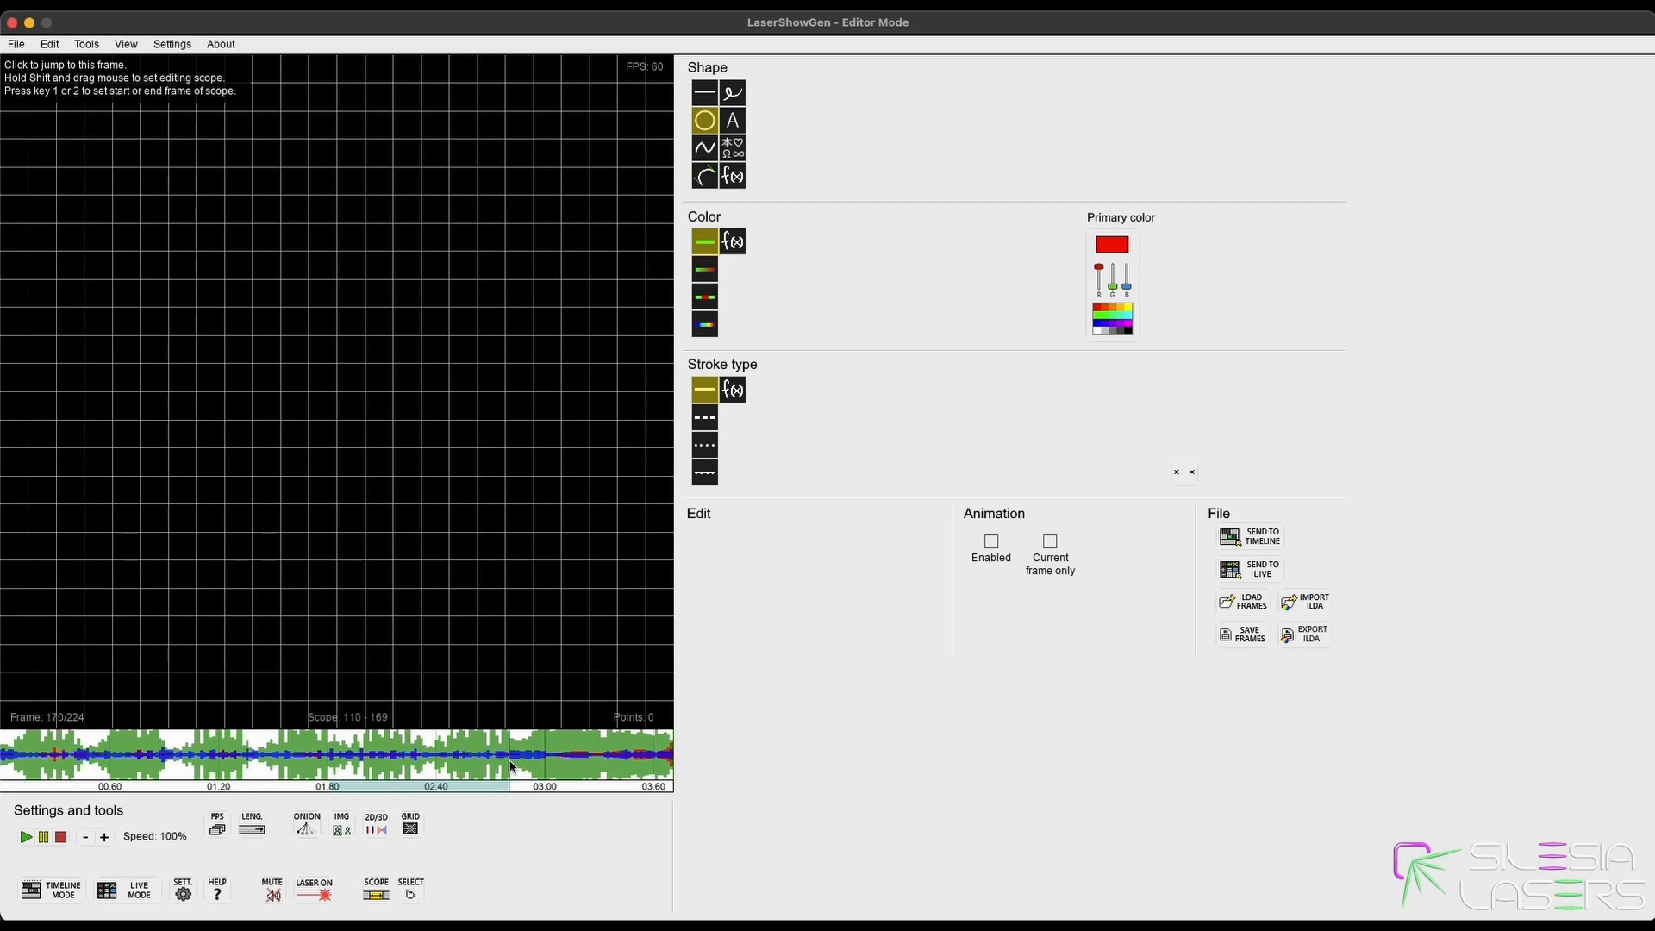
# Set the editing scope to frames 170 to 224 and play the ending.
pyautogui.moveTo(510, 766); pyautogui.dragTo(671, 764)
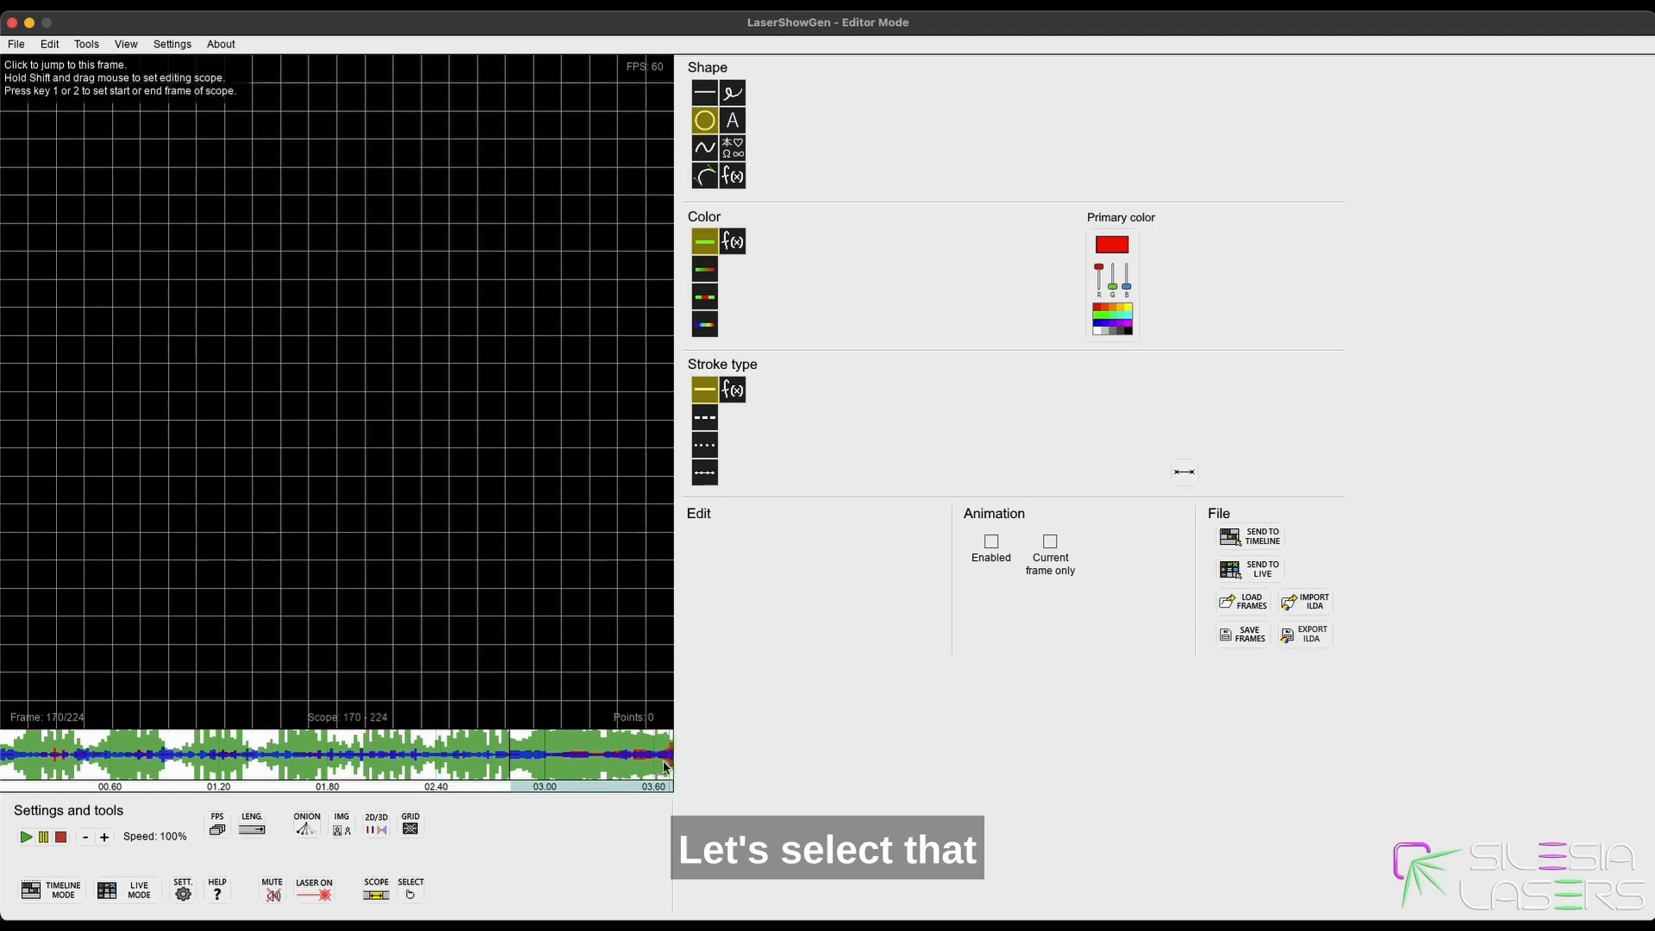
pyautogui.moveTo(481, 777); pyautogui.dragTo(435, 765)
pyautogui.press('space')
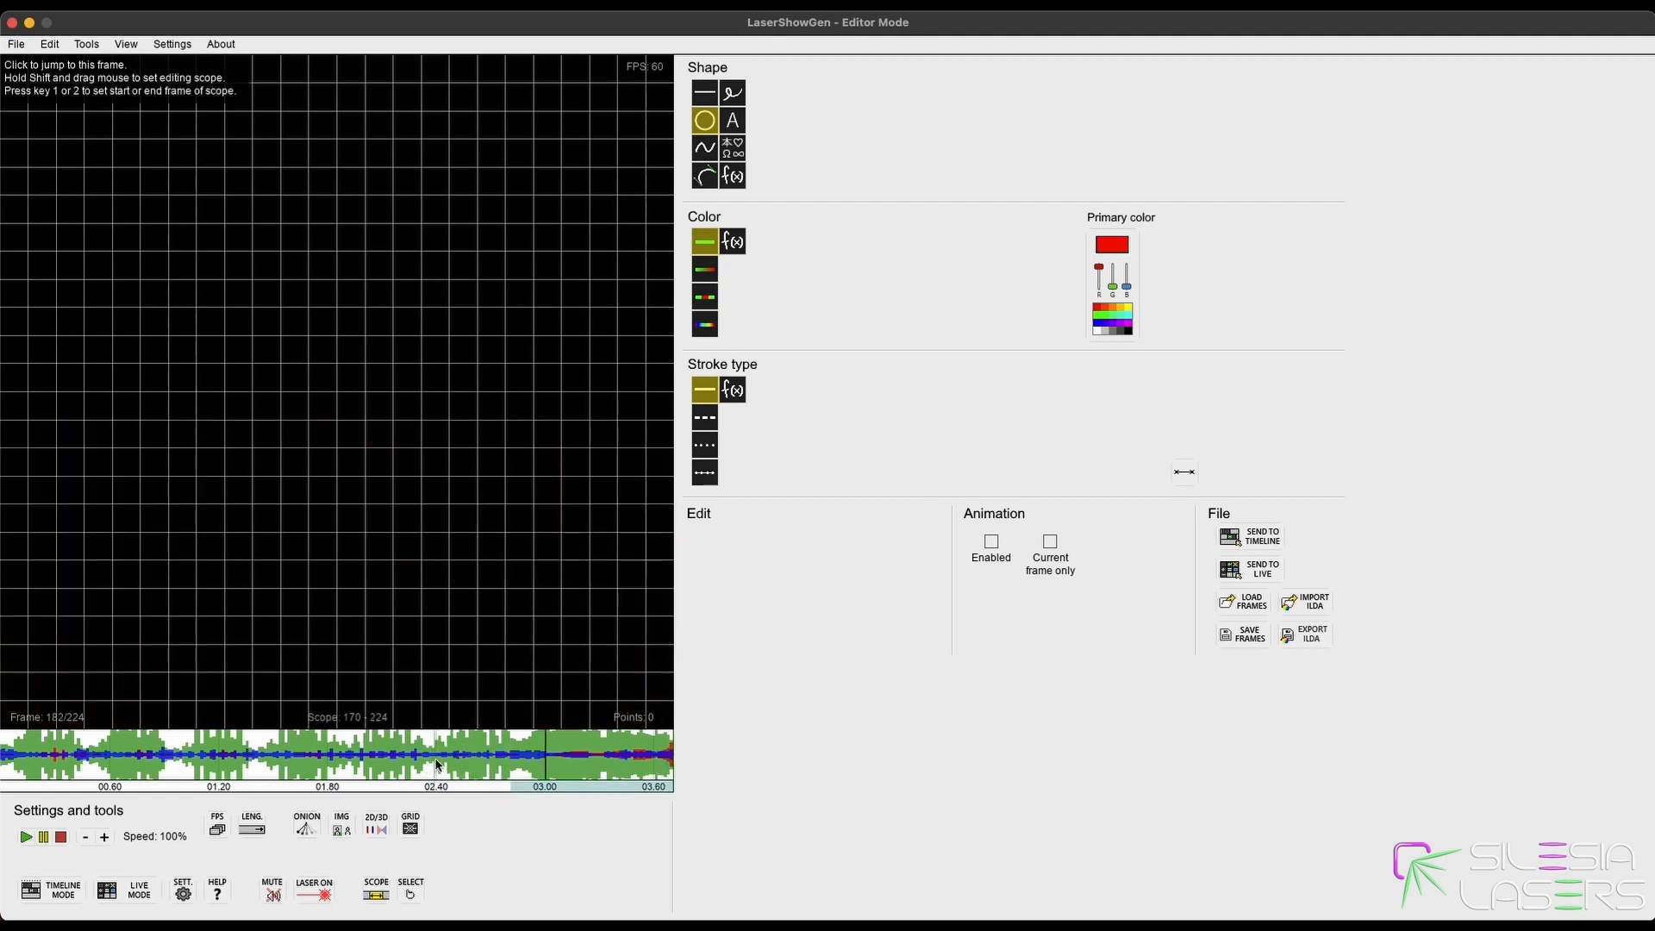
# Using the 2D view of the circles as a guide, draw a row of blue horizontal lines into frames 170 to 224.
pyautogui.click(705, 92)
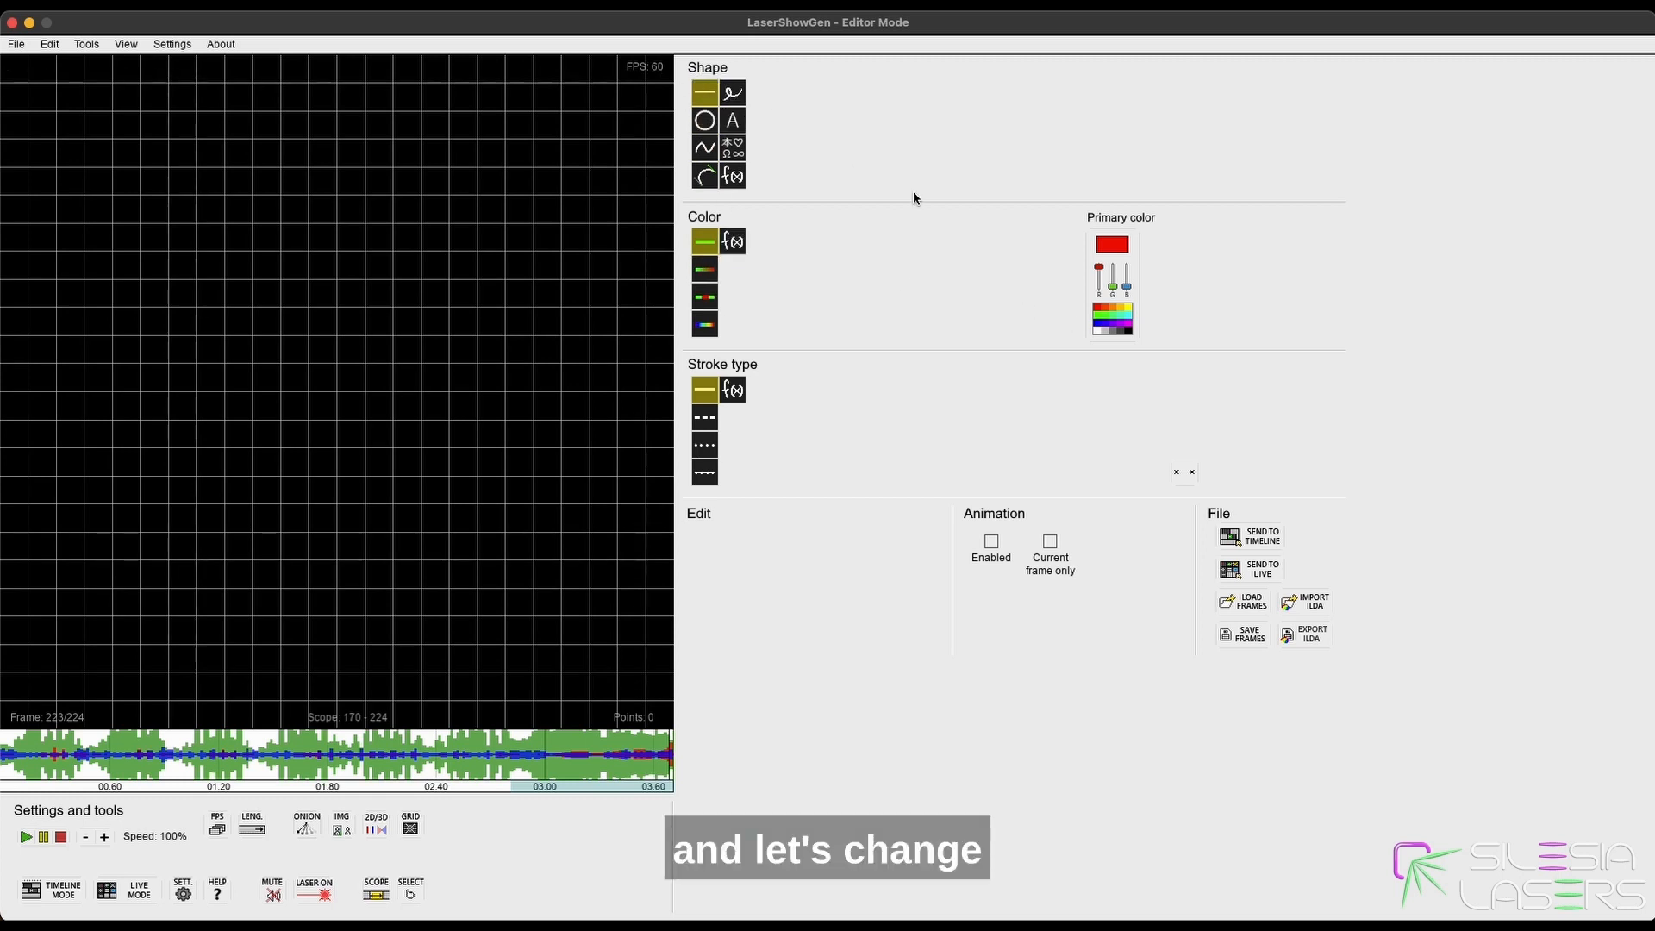
pyautogui.click(1100, 324)
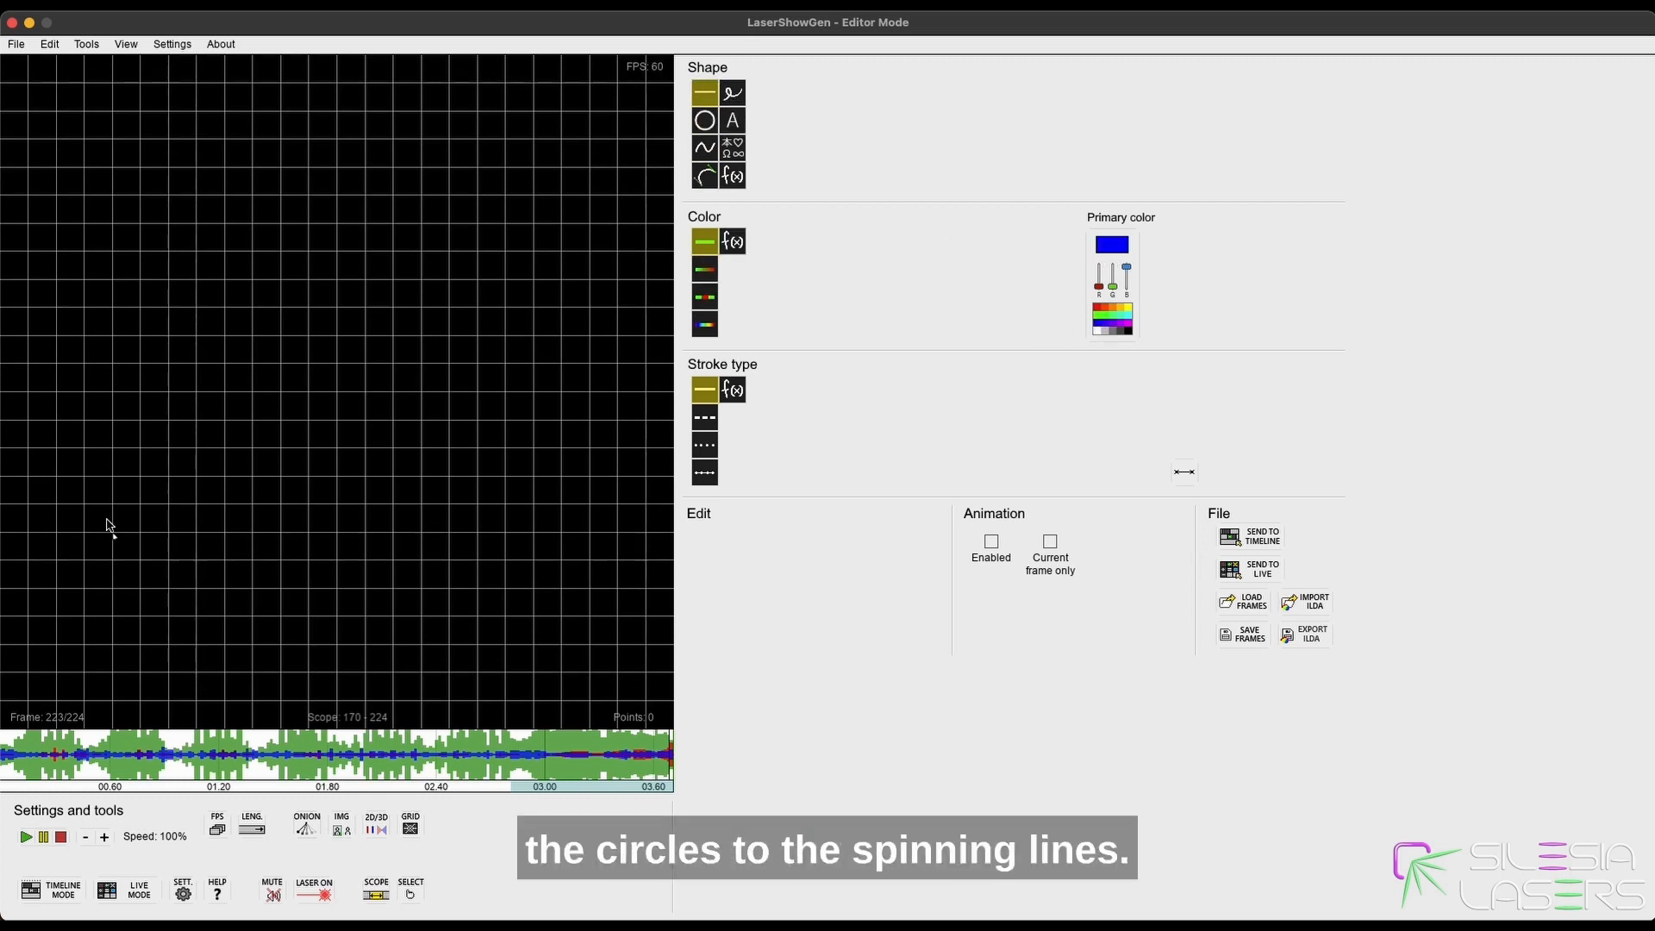
pyautogui.click(446, 758)
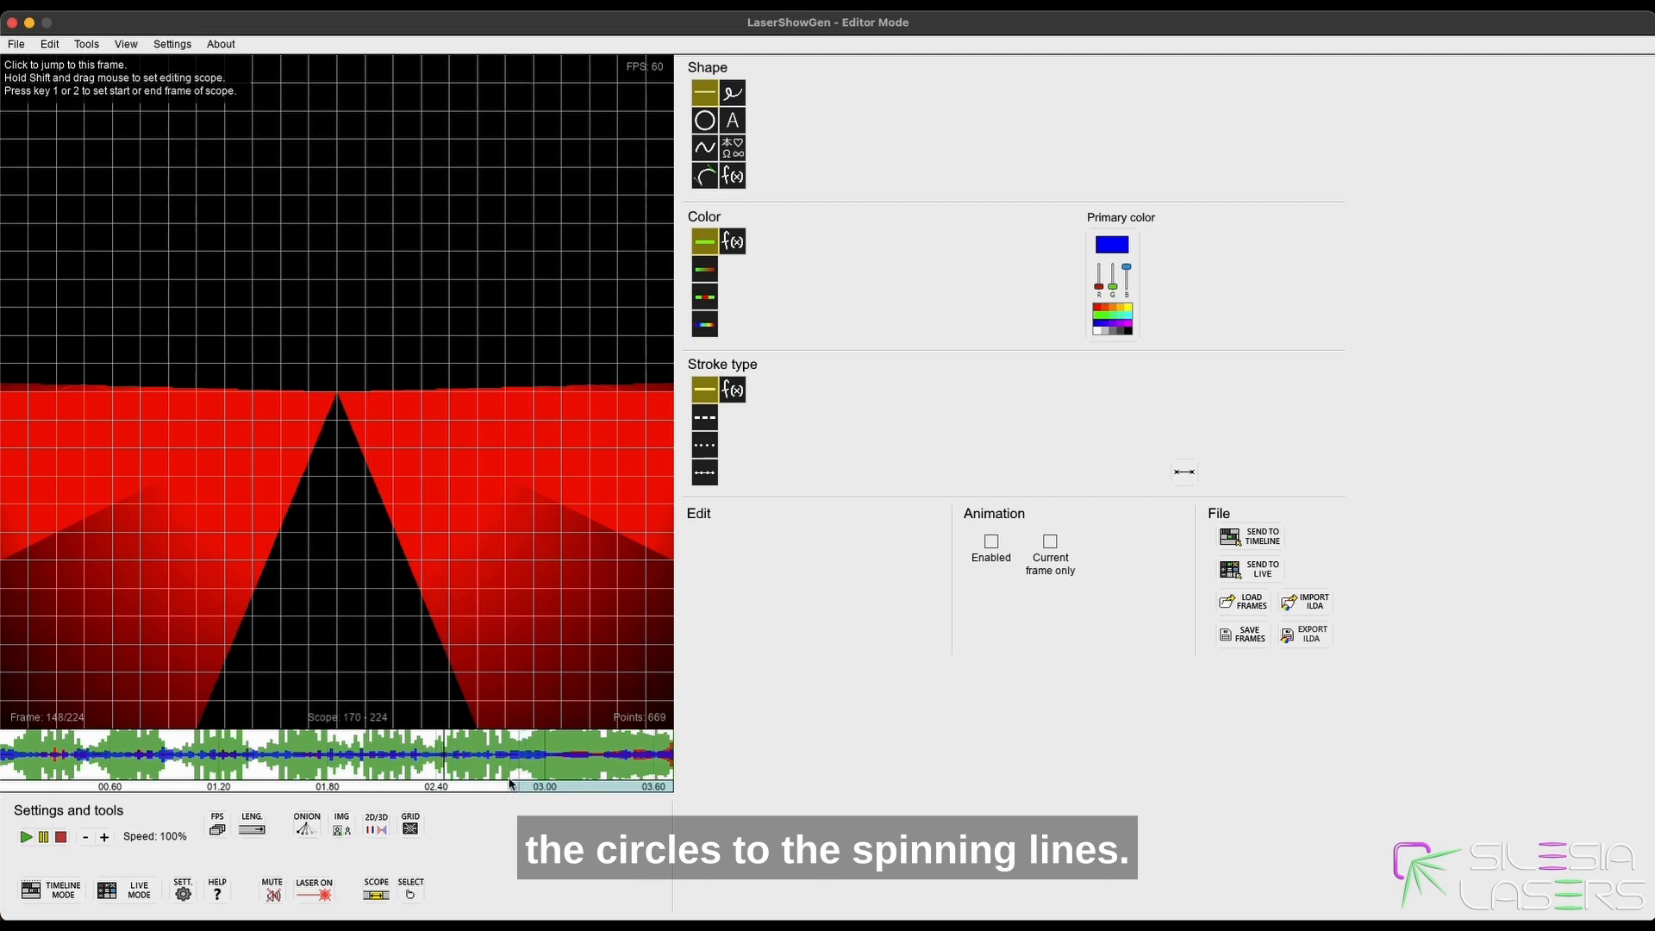
pyautogui.click(376, 828)
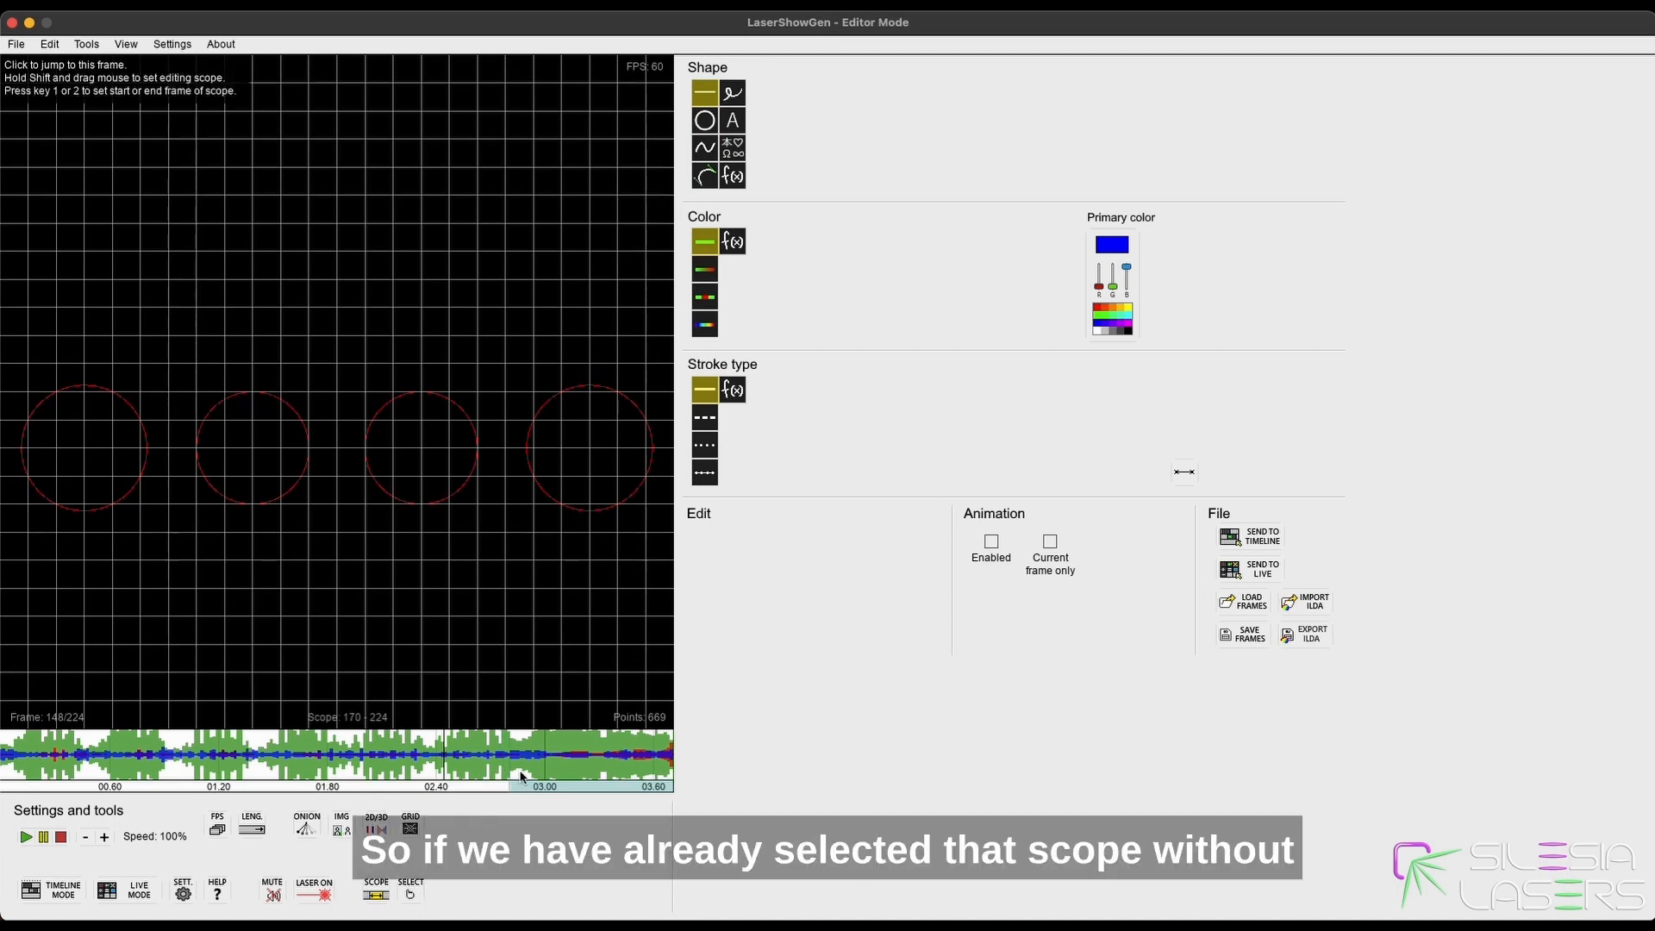
pyautogui.moveTo(515, 758); pyautogui.dragTo(465, 761)
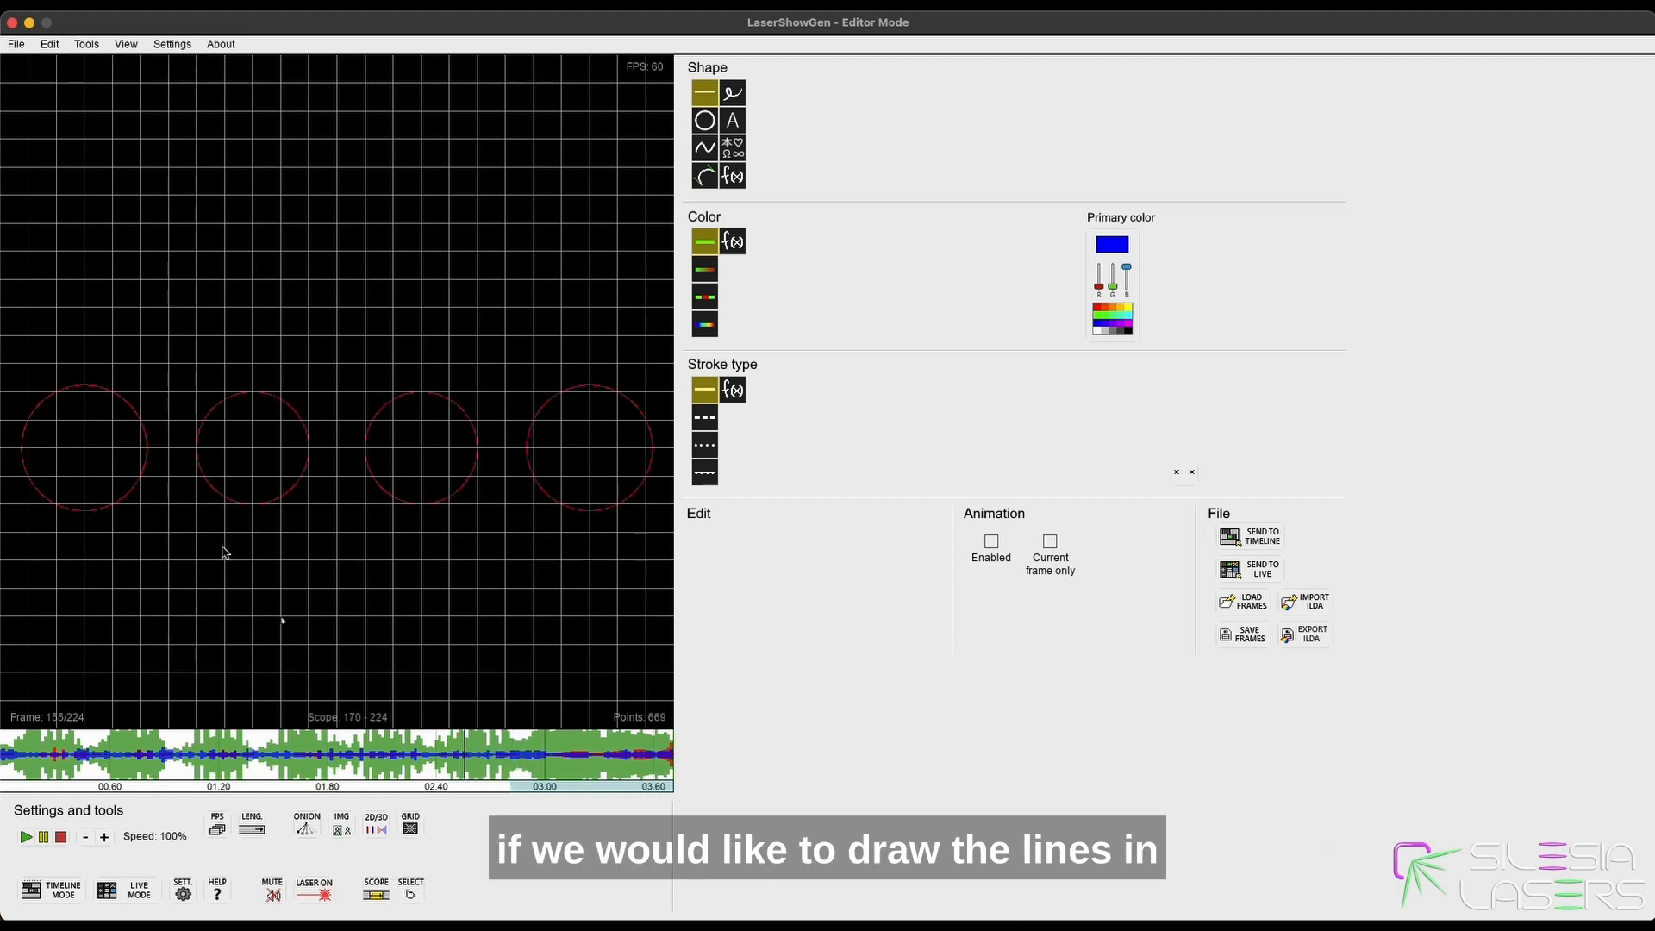
pyautogui.moveTo(22, 448); pyautogui.dragTo(140, 449)
pyautogui.moveTo(255, 454); pyautogui.dragTo(646, 454)
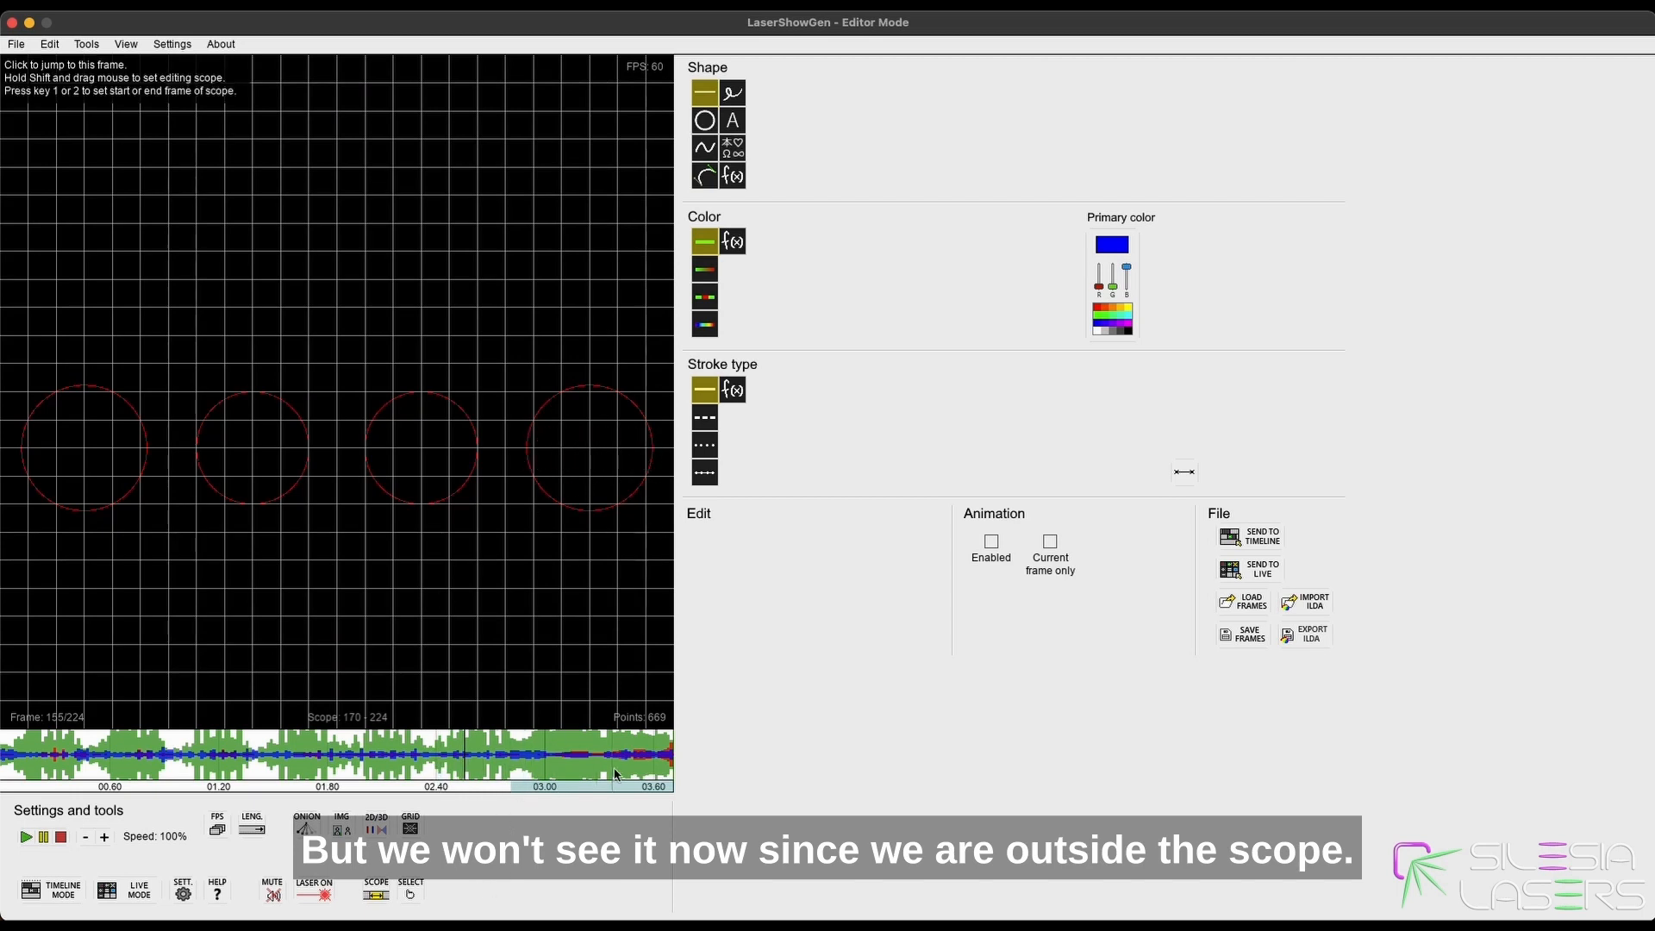
# Check the blue lines inside the scope at frame 174 in 2D, and in 3D at frame 210.
pyautogui.moveTo(245, 769); pyautogui.dragTo(517, 751)
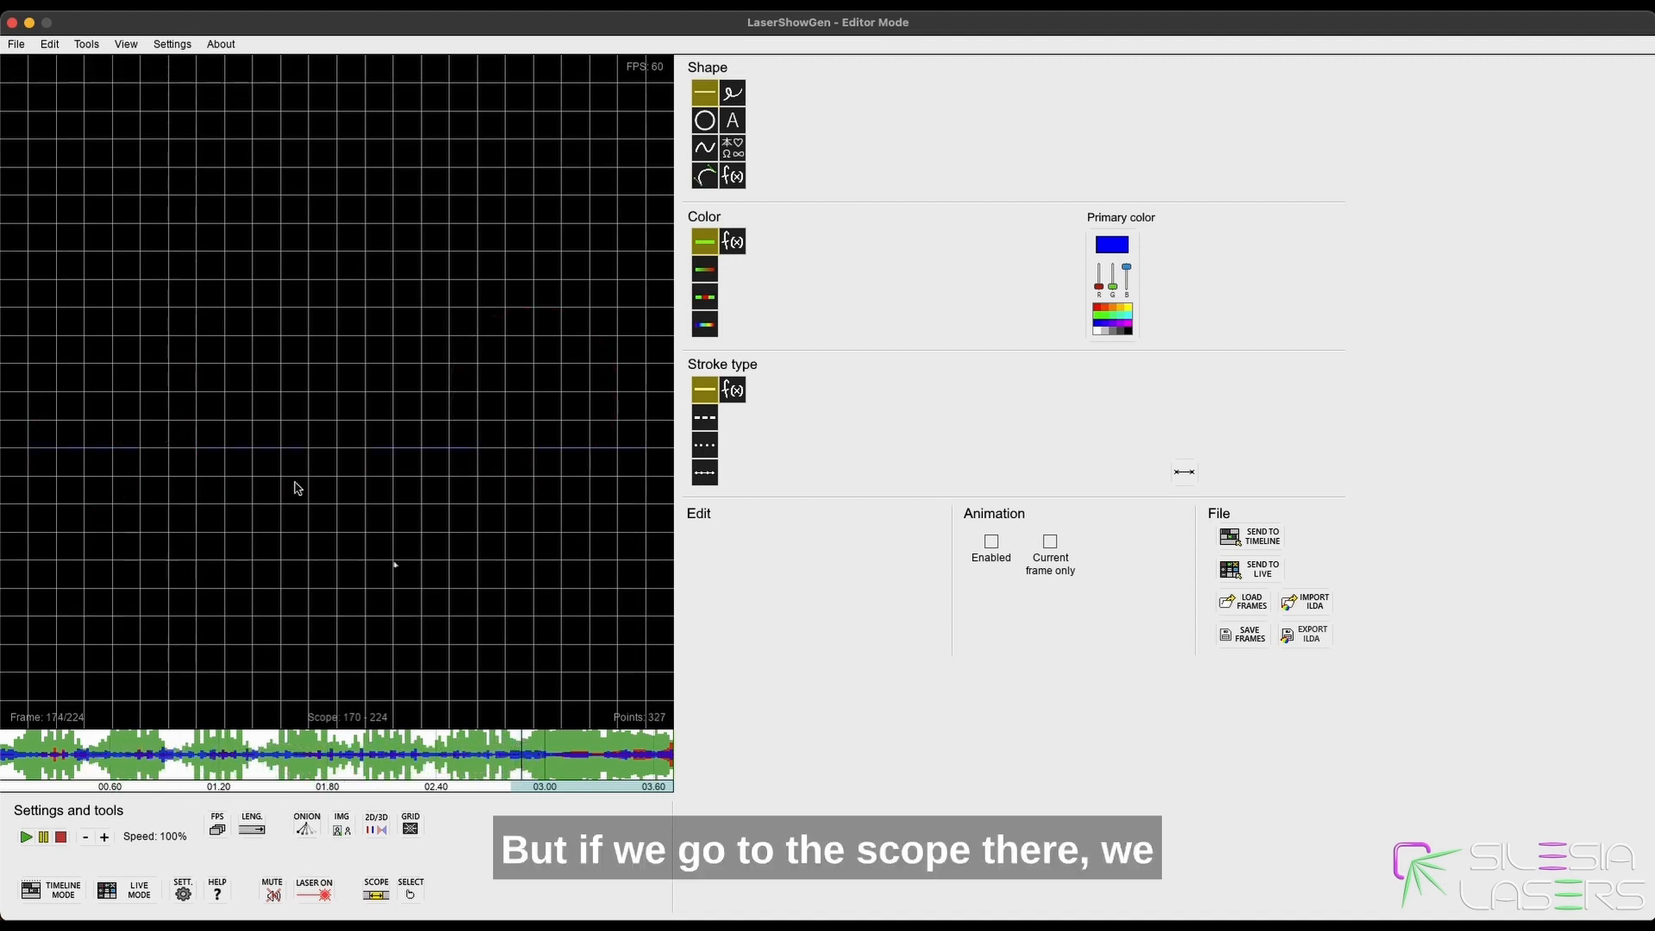
pyautogui.click(380, 830)
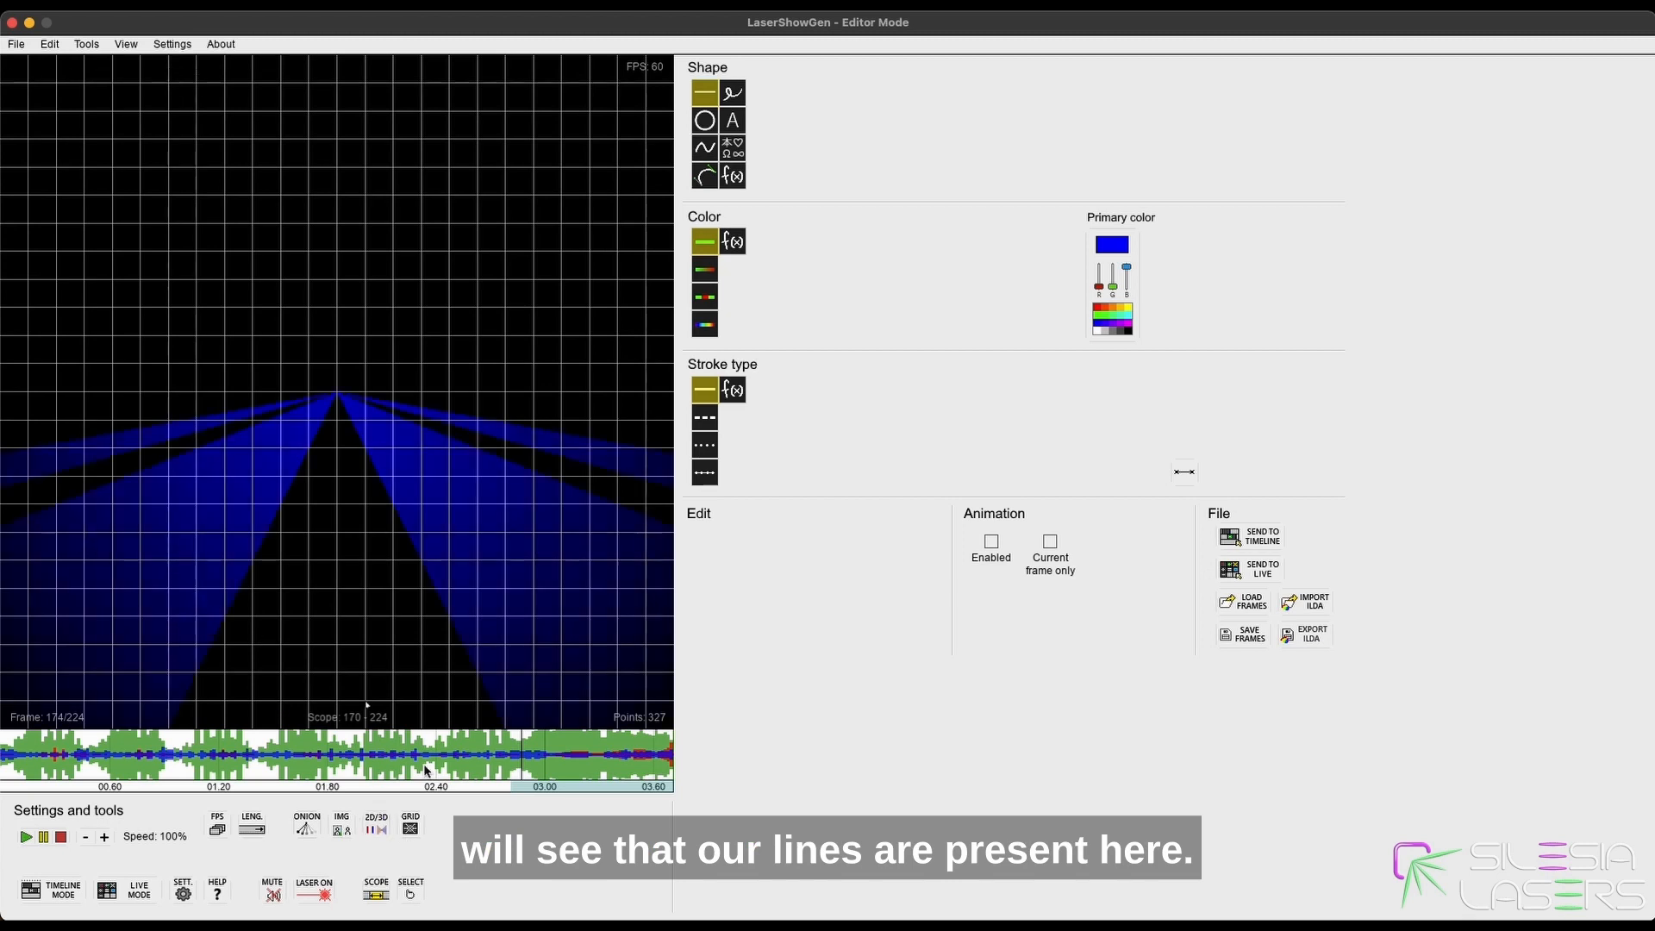
pyautogui.click(630, 765)
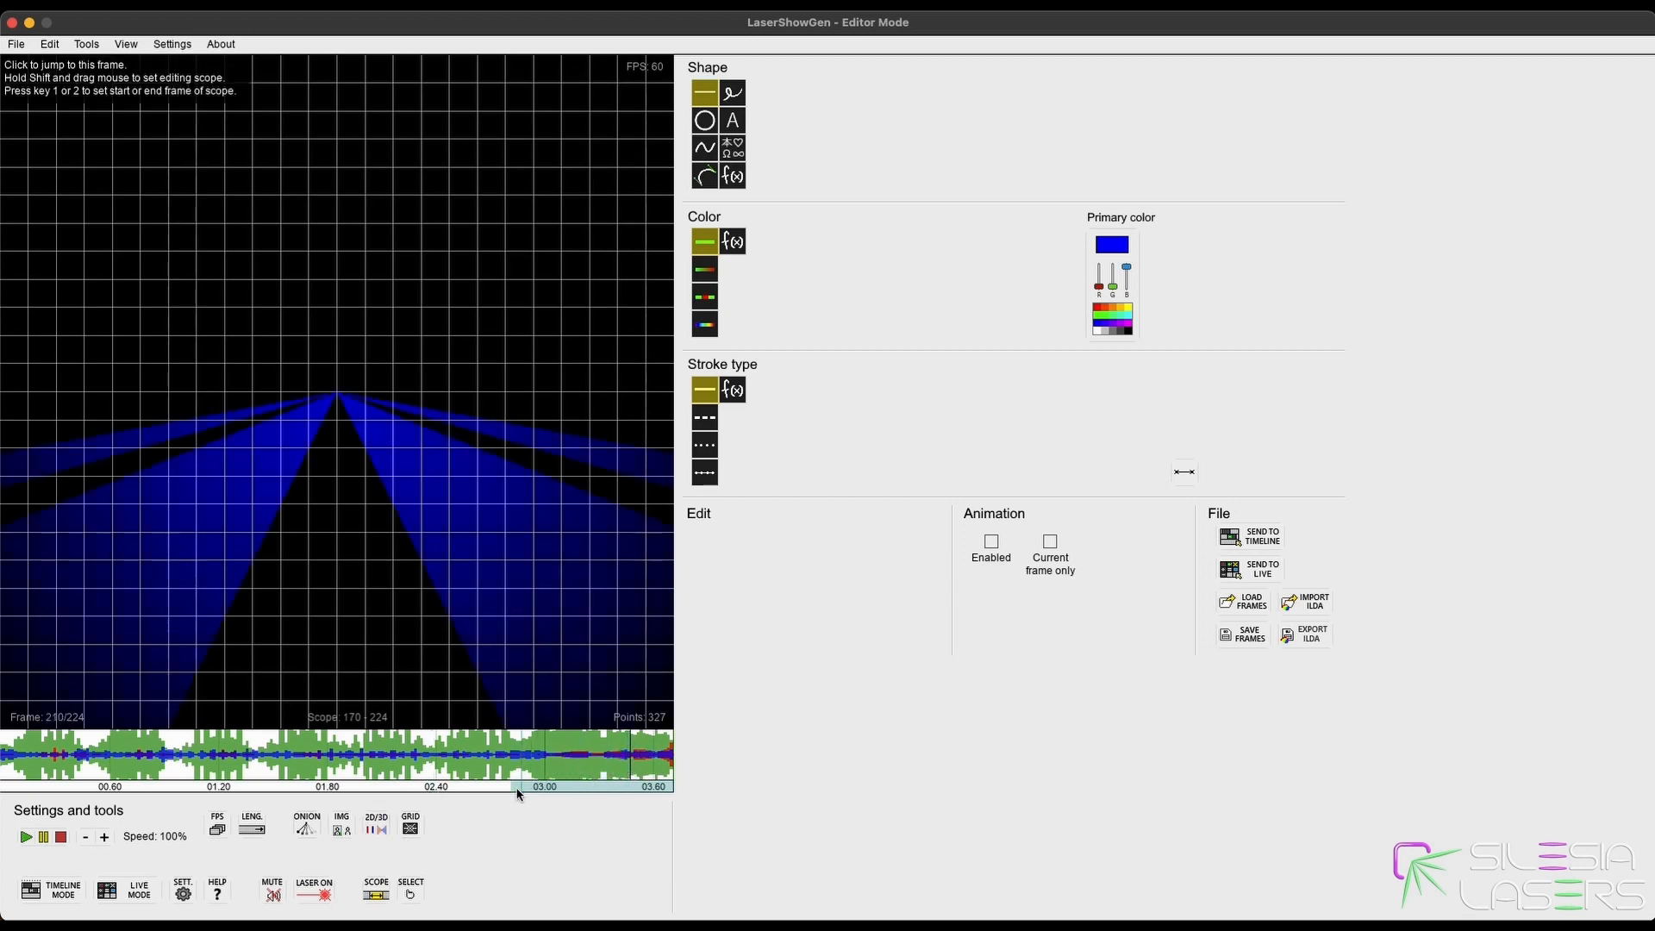
# Enable animation and give each blue line an animated rotation over frames 170 to 224, checking the result near the scope's start.
pyautogui.click(92, 457)
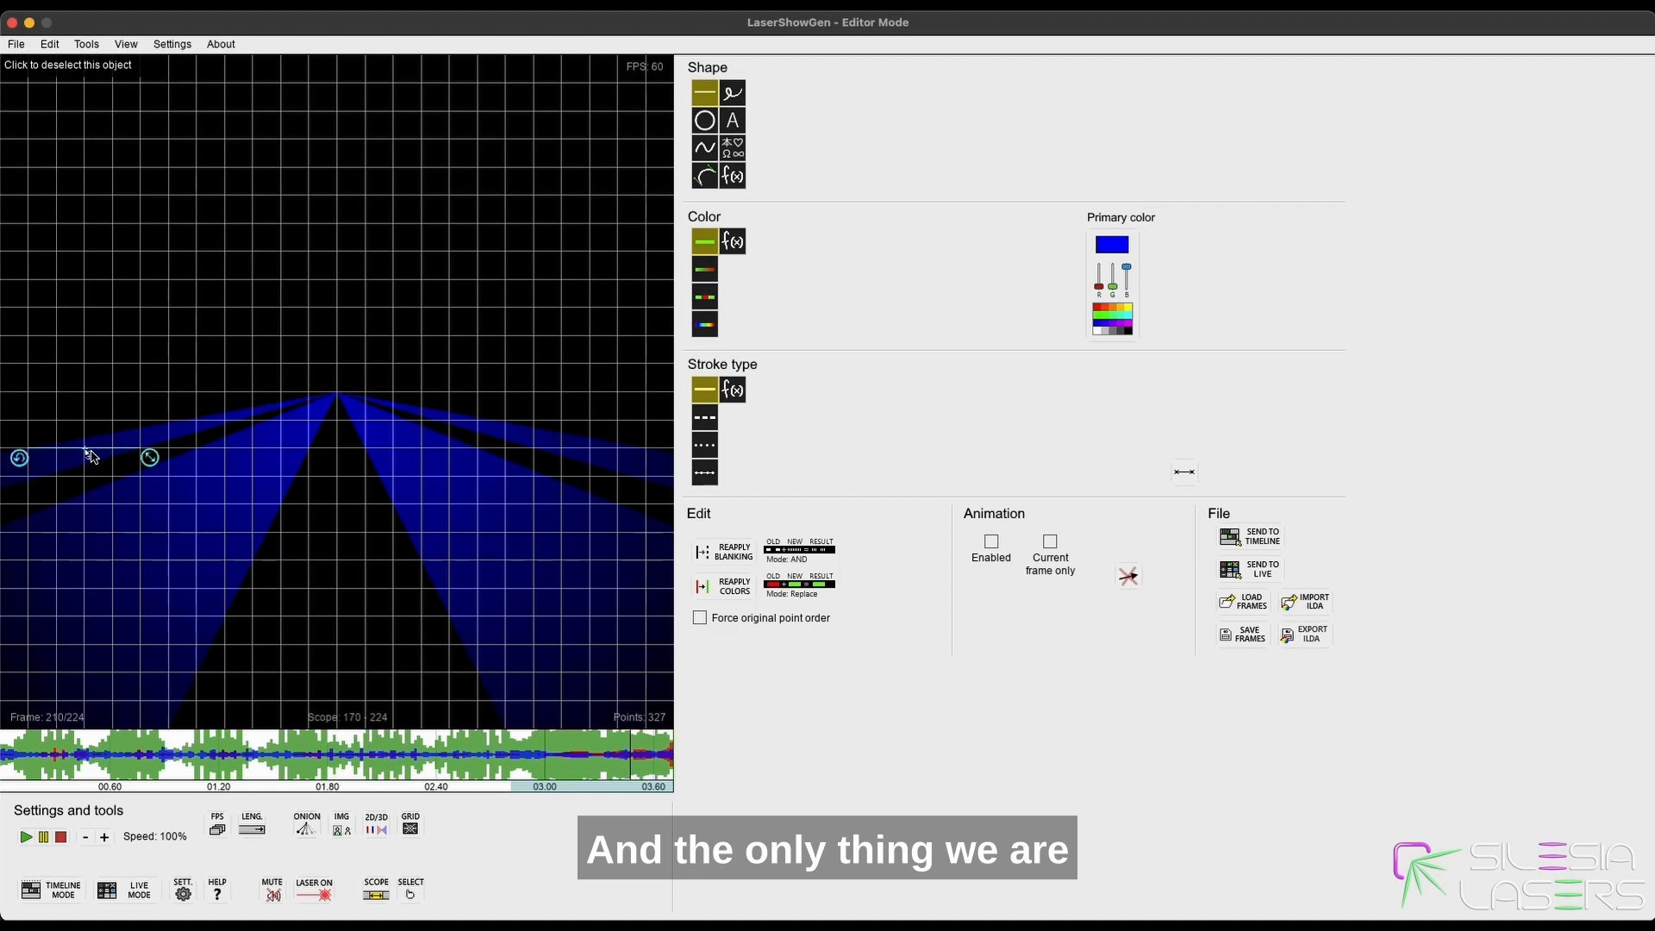
pyautogui.click(991, 542)
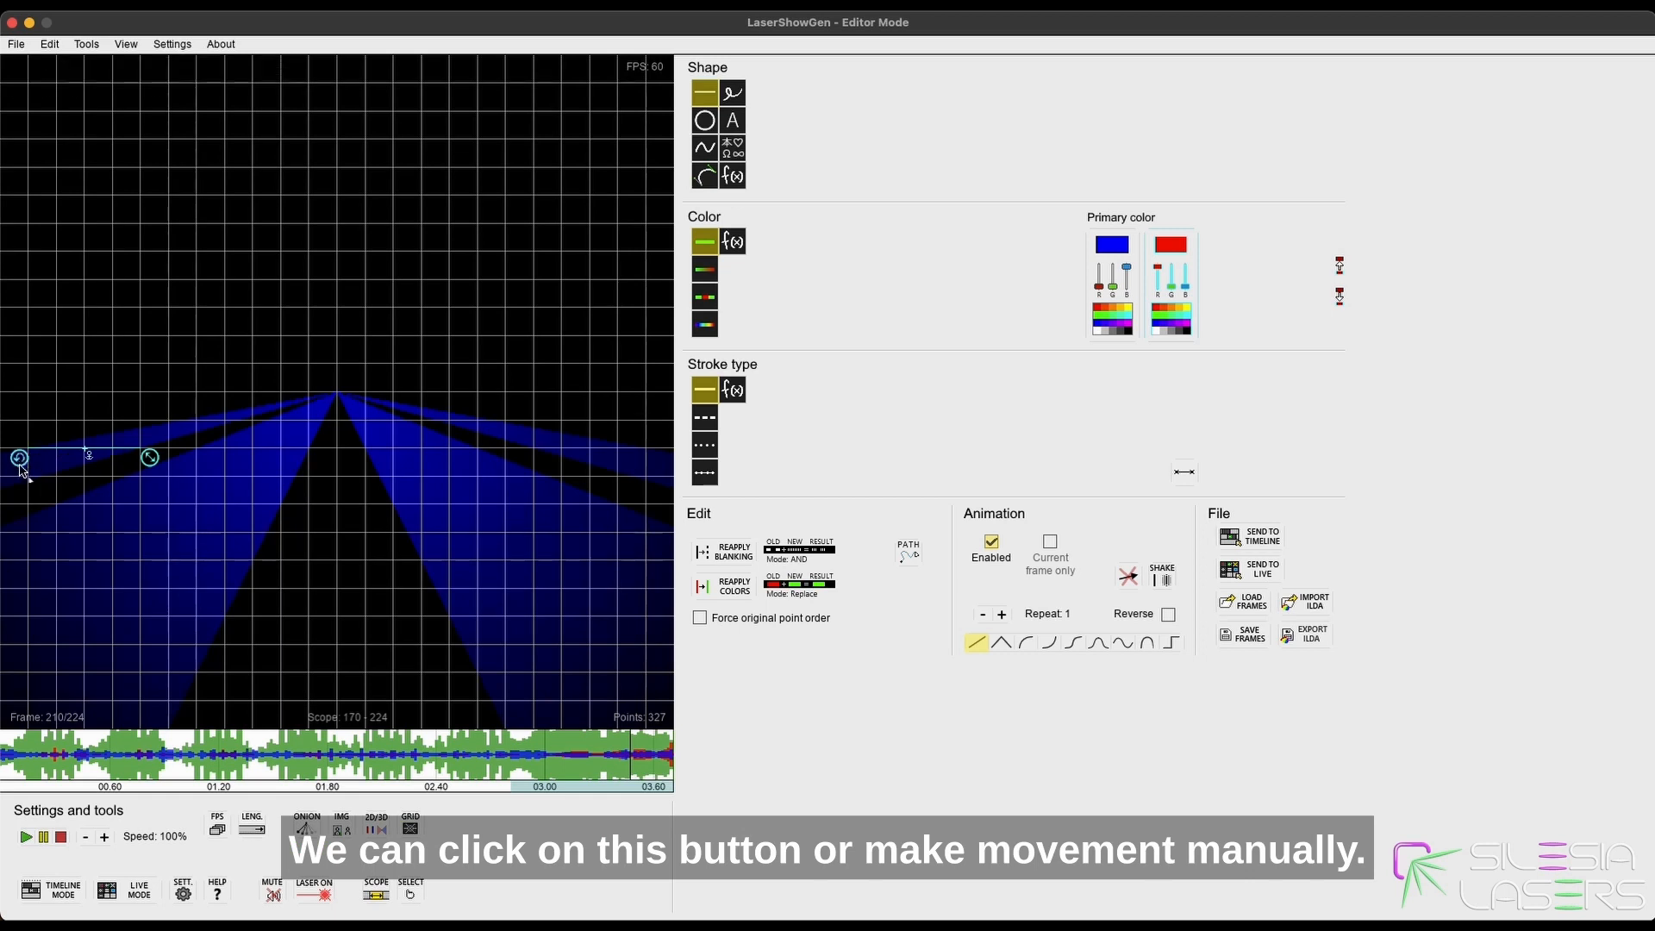
pyautogui.moveTo(21, 464); pyautogui.dragTo(644, 456)
pyautogui.click(165, 460)
pyautogui.click(256, 452)
pyautogui.click(358, 477)
pyautogui.click(392, 455)
pyautogui.click(521, 483)
pyautogui.click(573, 452)
pyautogui.click(369, 585)
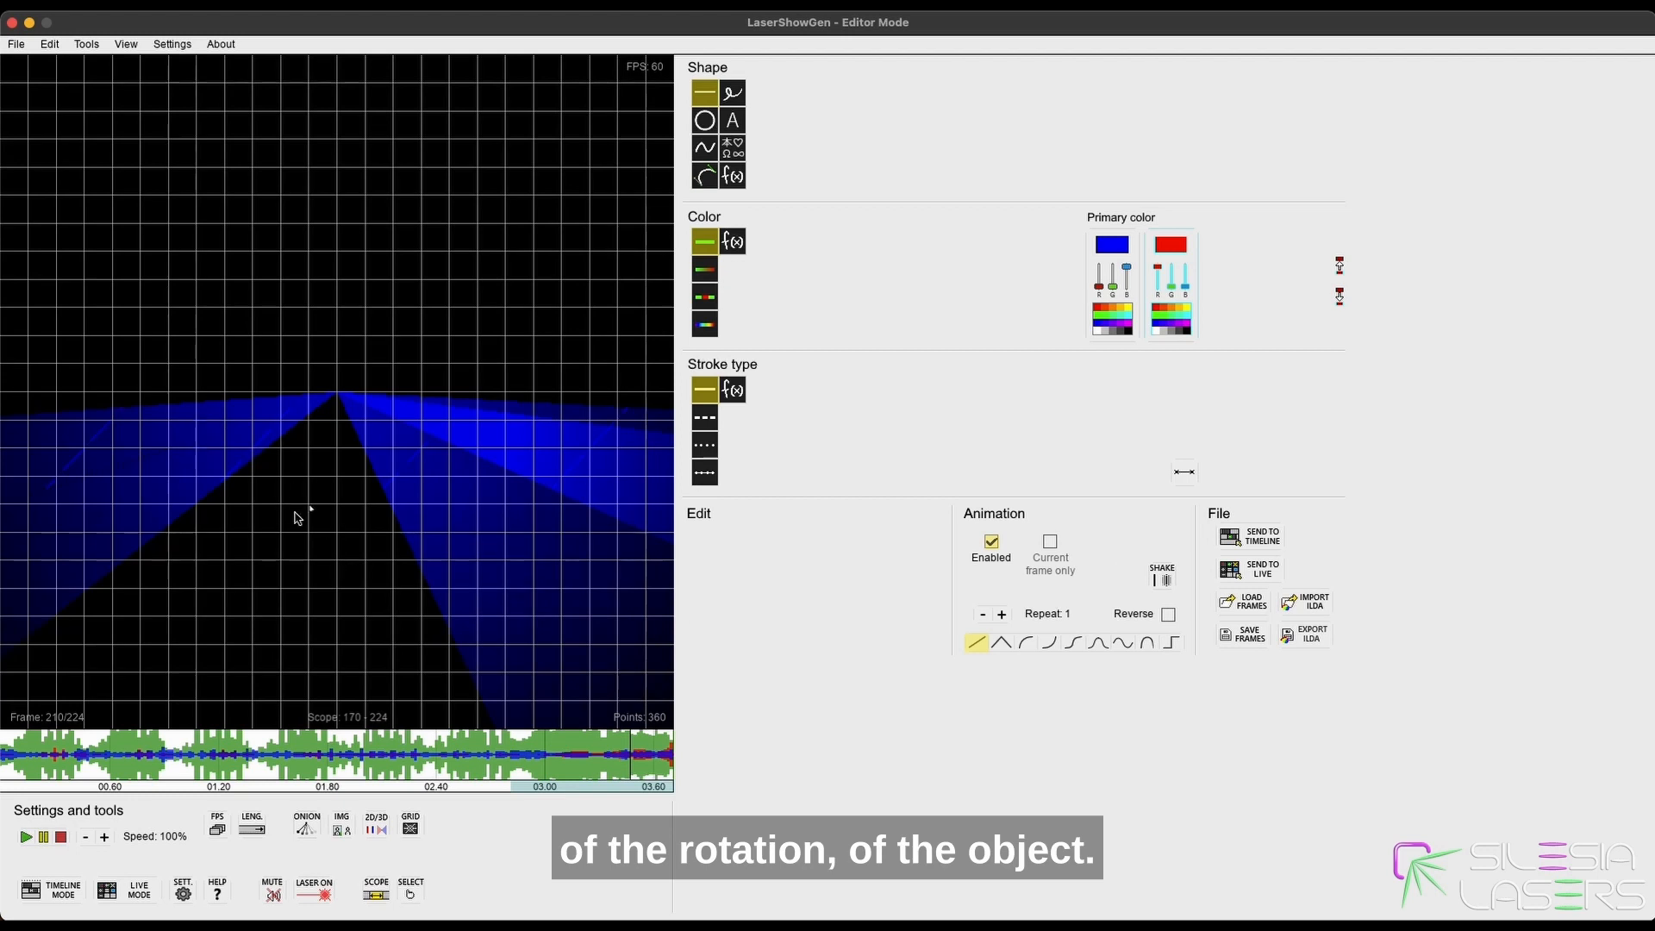
pyautogui.moveTo(556, 758); pyautogui.dragTo(521, 766)
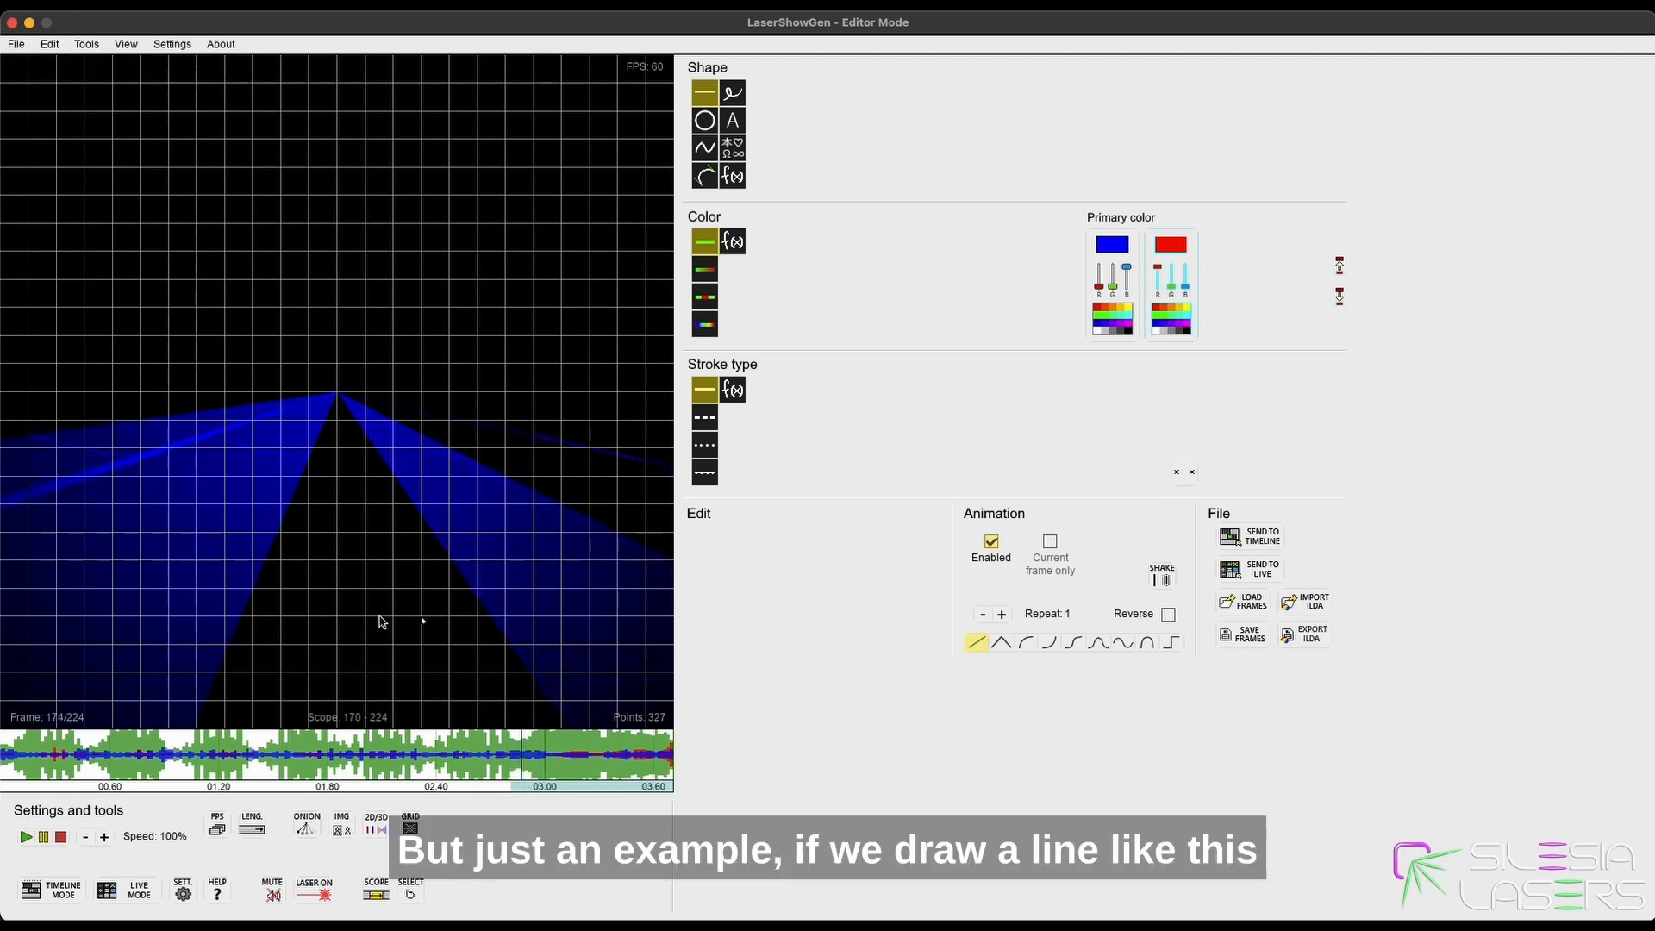
# Draw a sample horizontal line above the blue lines at frame 194, widen it slightly and try rotating it about its own centre.
pyautogui.click(582, 764)
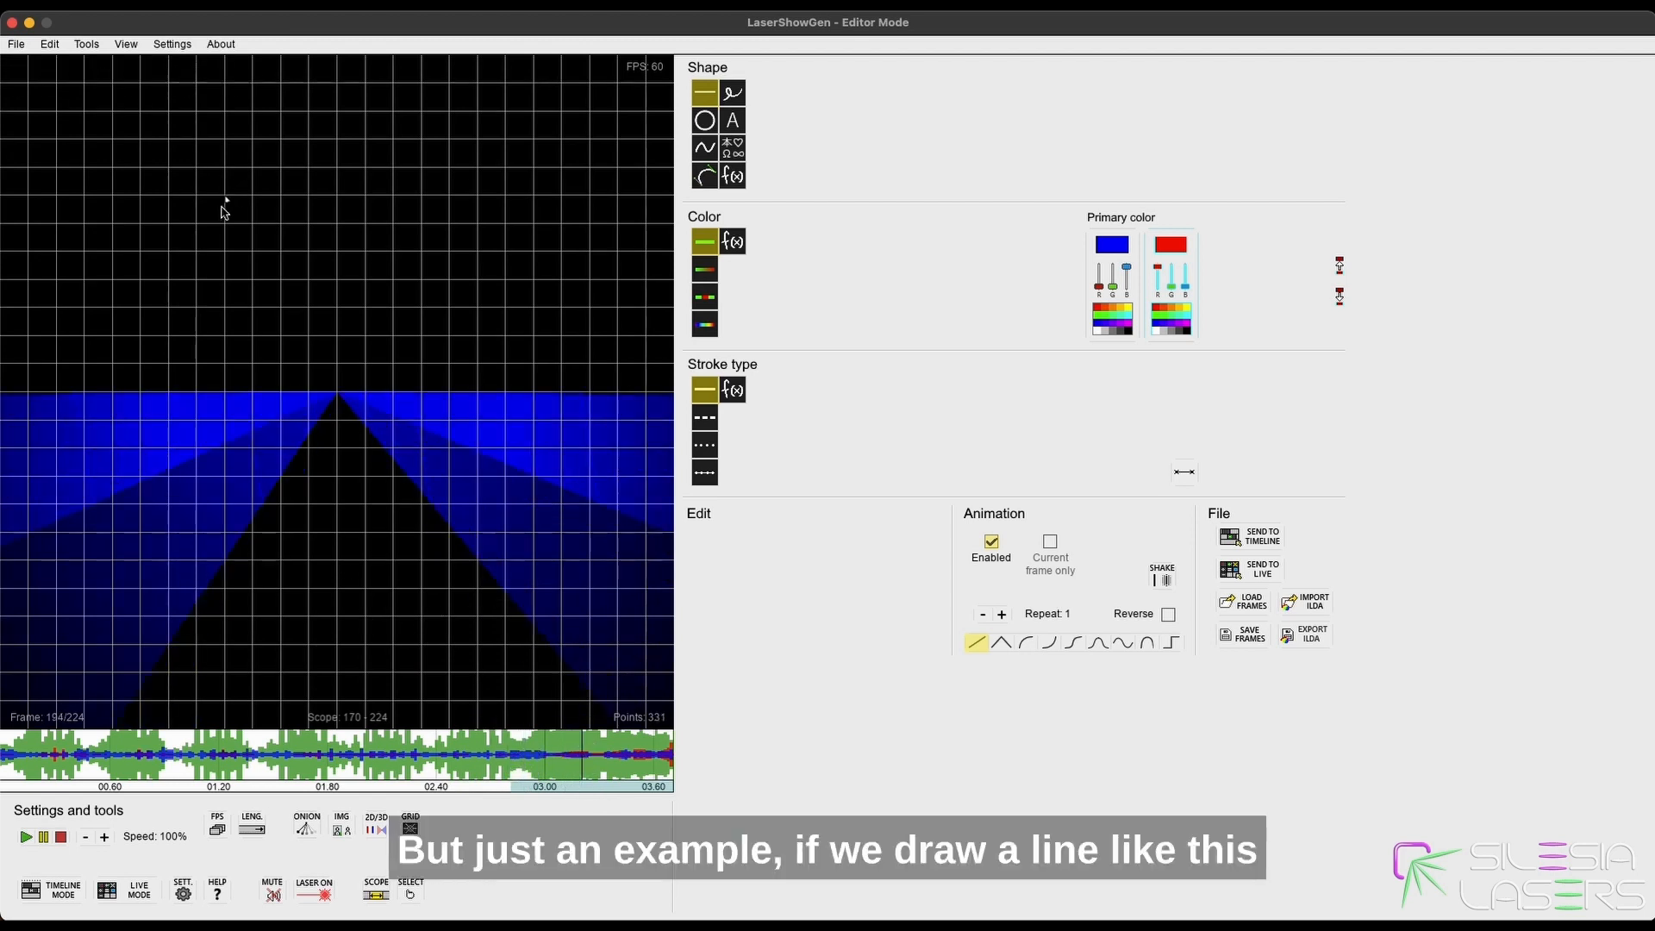
pyautogui.moveTo(288, 199); pyautogui.dragTo(479, 197)
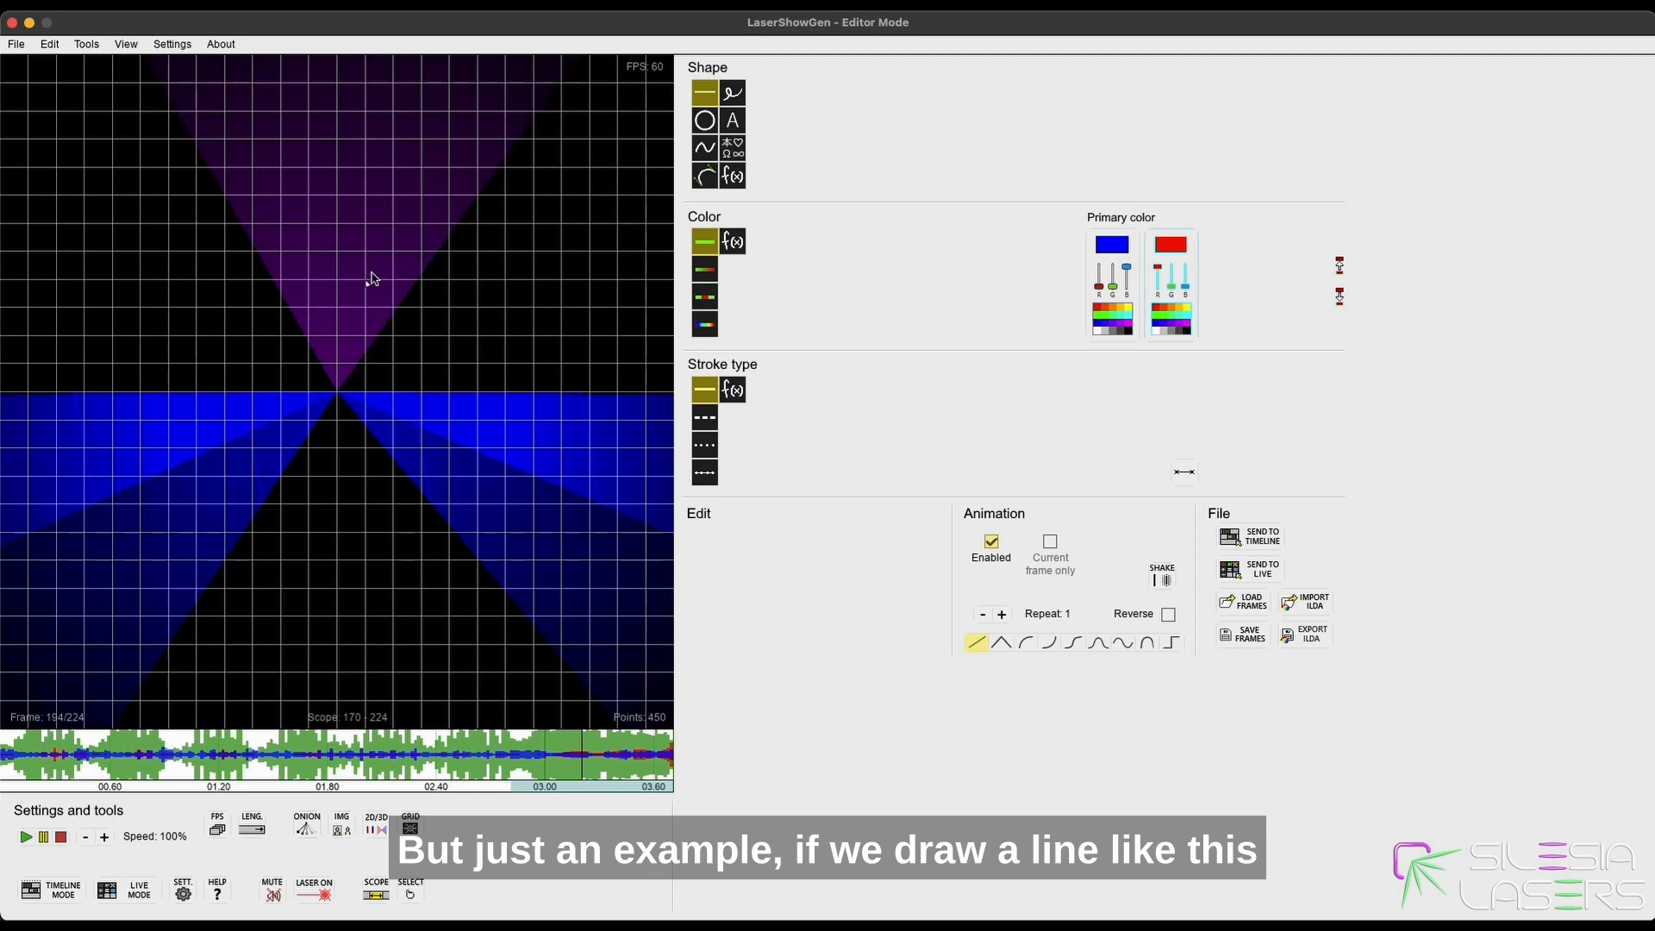
pyautogui.click(366, 207)
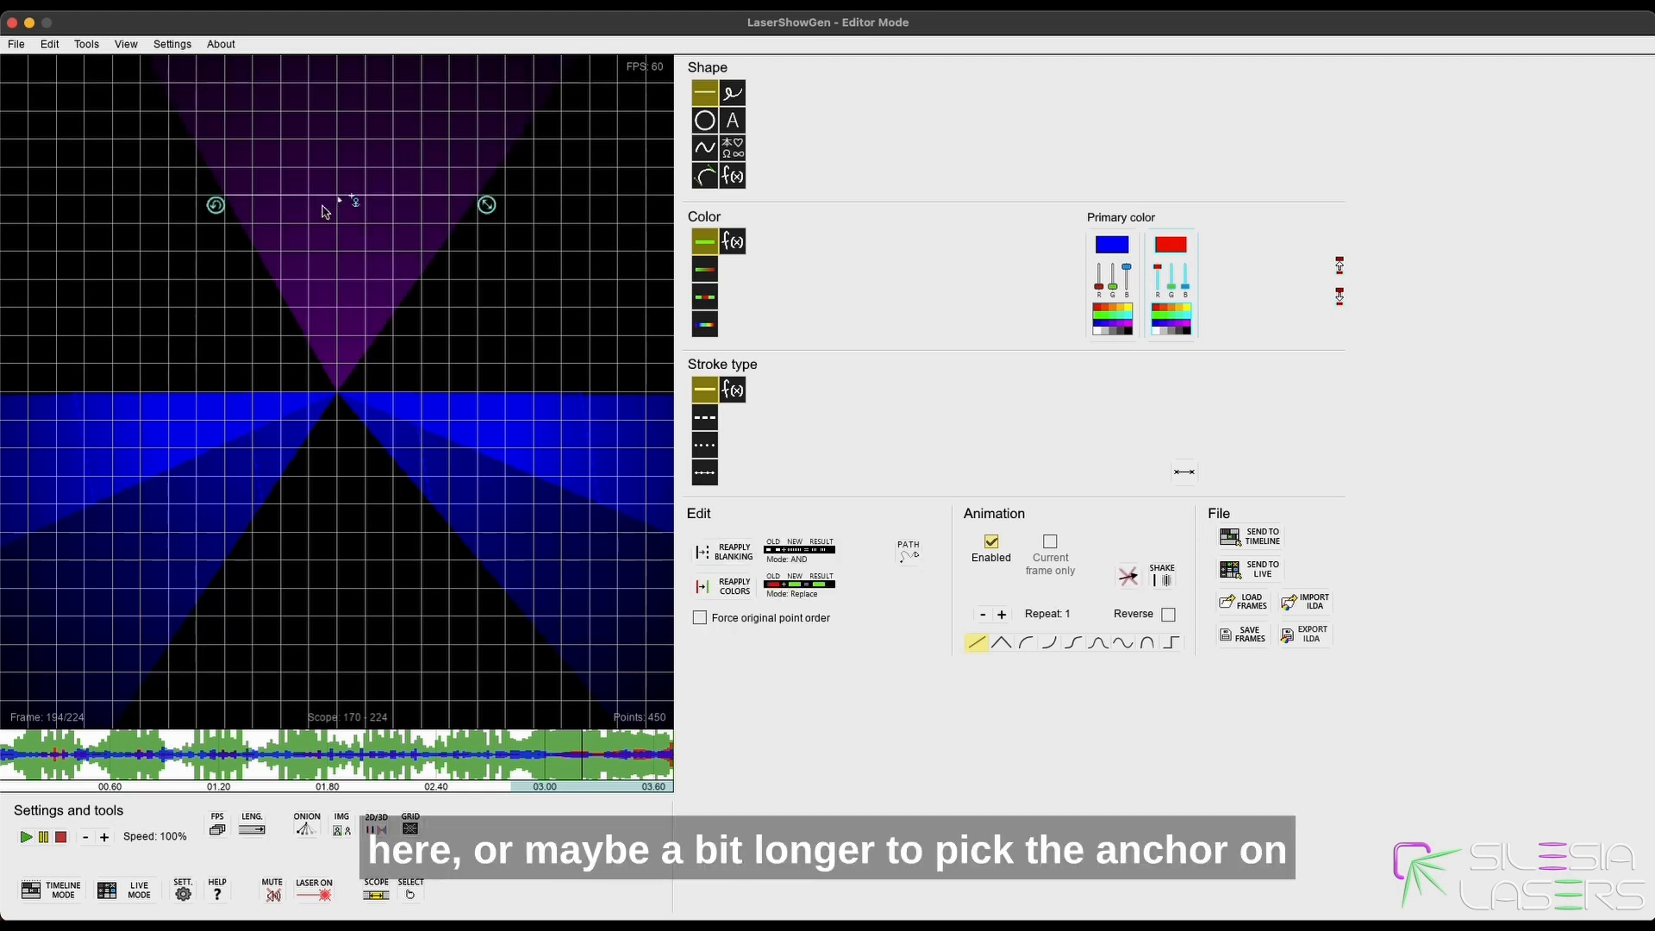
pyautogui.moveTo(237, 207); pyautogui.dragTo(515, 204)
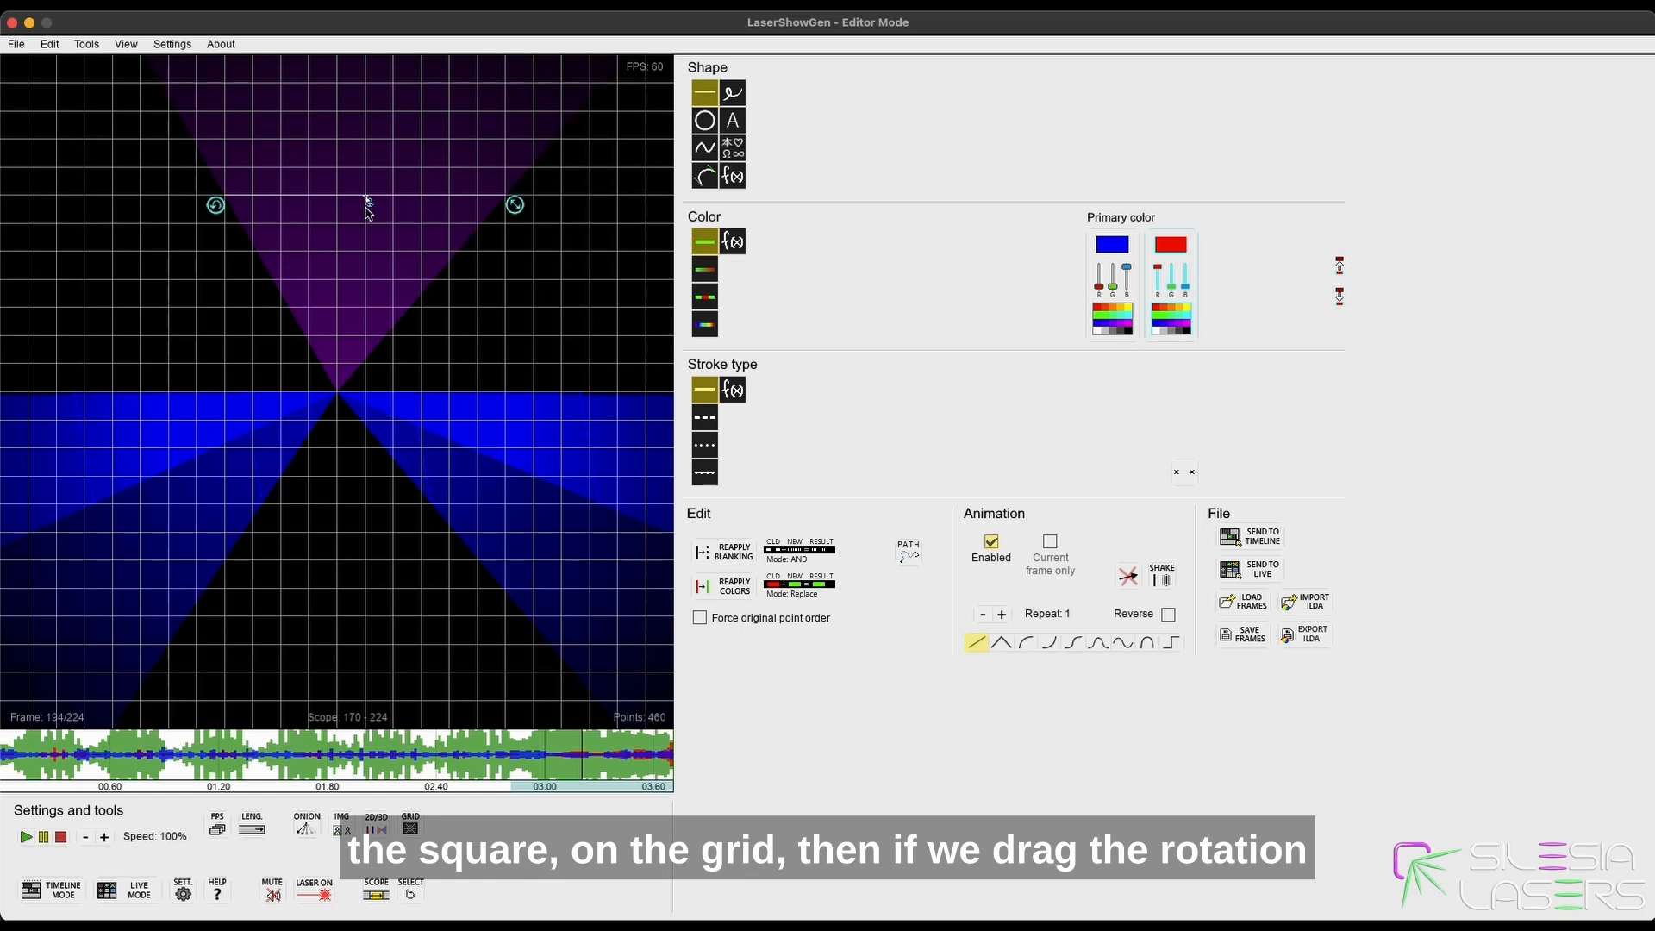
pyautogui.moveTo(216, 207); pyautogui.dragTo(281, 219)
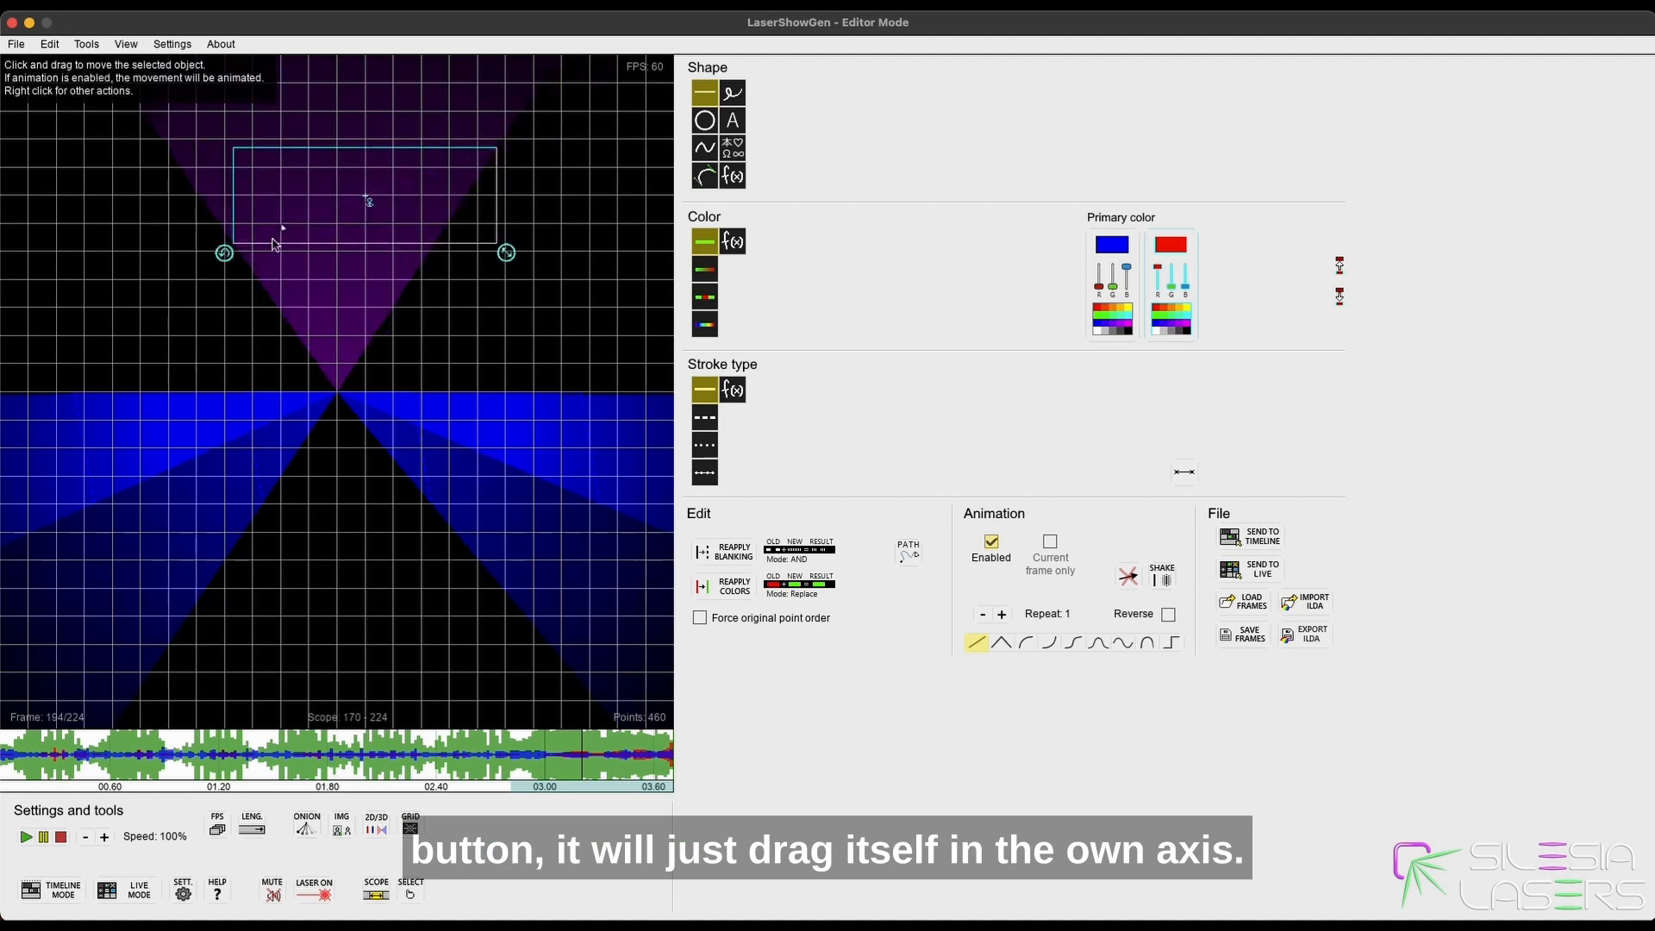
pyautogui.click(247, 239)
pyautogui.click(266, 195)
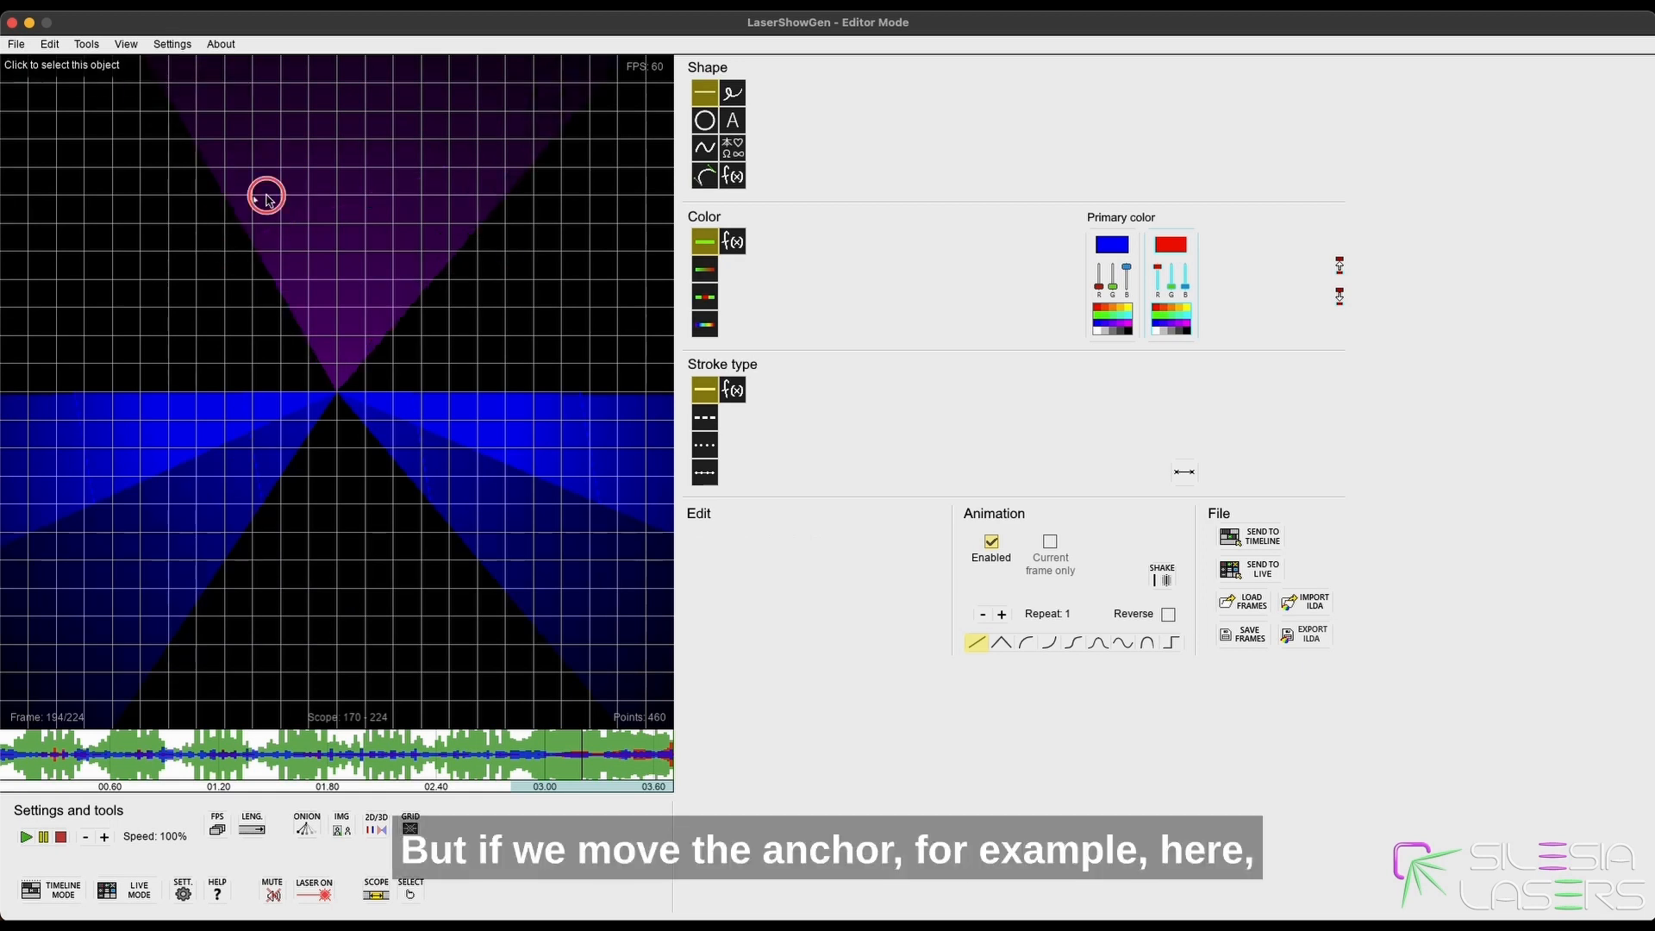
# Try rotating the sample line about an anchor at its end and one outside it, and delete the line.
pyautogui.click(365, 211)
pyautogui.moveTo(366, 213); pyautogui.dragTo(506, 196)
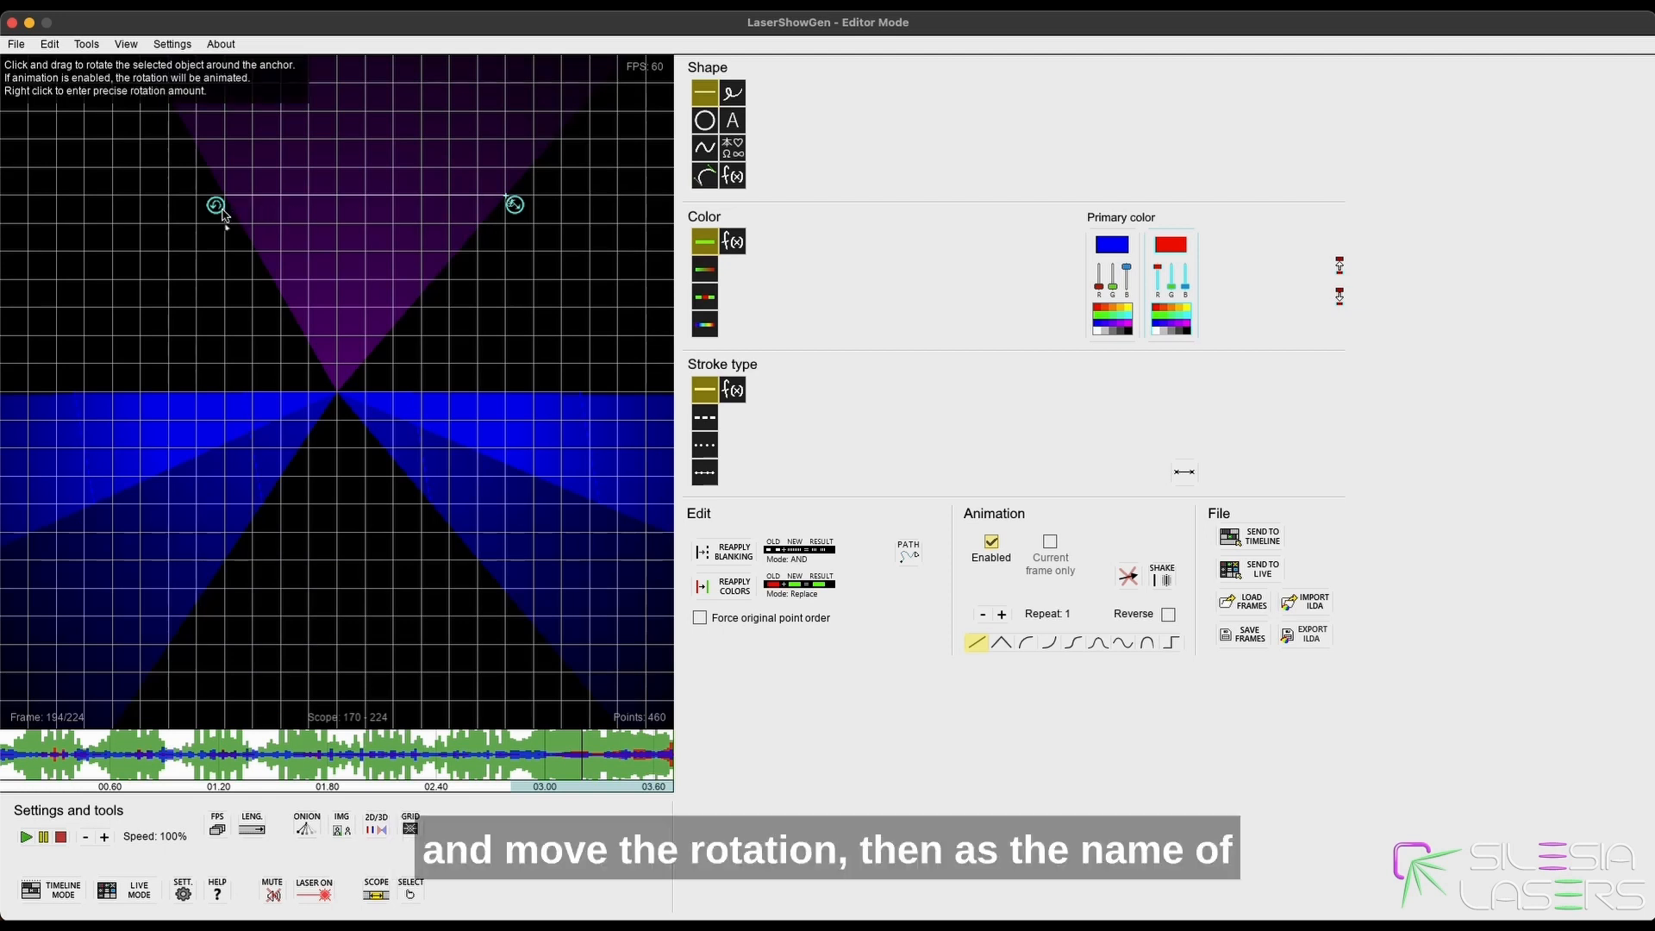
pyautogui.moveTo(216, 209); pyautogui.dragTo(338, 282)
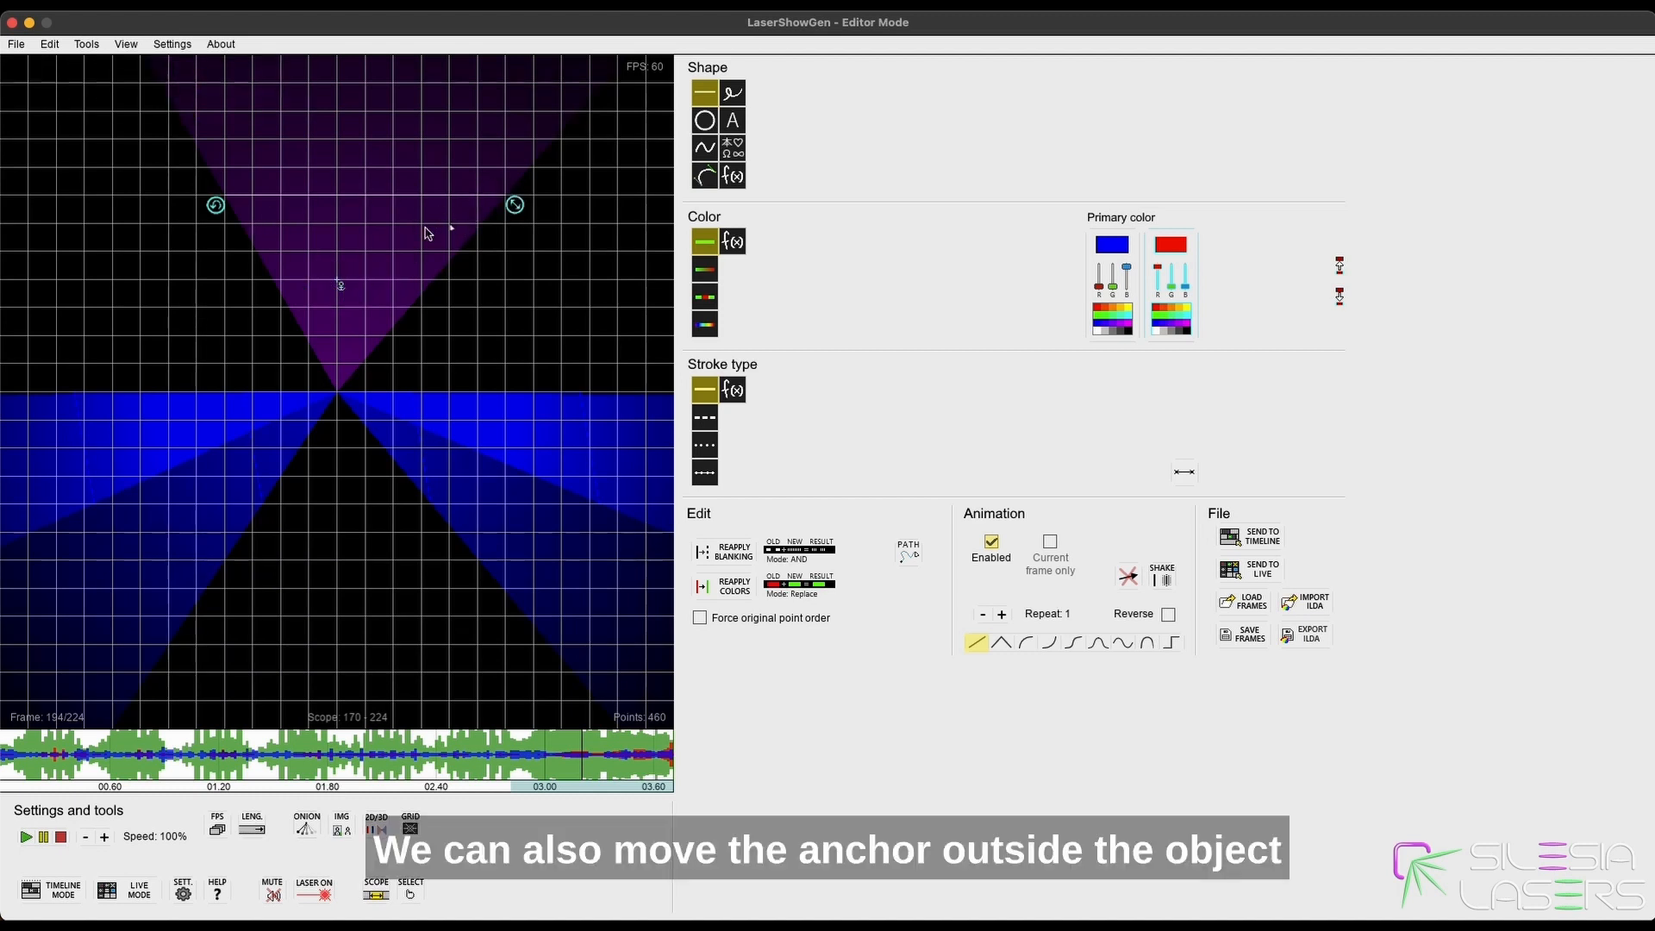
pyautogui.moveTo(216, 207)
pyautogui.mouseDown()
pyautogui.moveTo(184, 236)
pyautogui.moveTo(221, 318)
pyautogui.moveTo(294, 383)
pyautogui.moveTo(406, 385)
pyautogui.moveTo(517, 344)
pyautogui.moveTo(554, 219)
pyautogui.moveTo(422, 176)
pyautogui.moveTo(325, 173)
pyautogui.moveTo(208, 220)
pyautogui.moveTo(214, 207)
pyautogui.mouseUp()
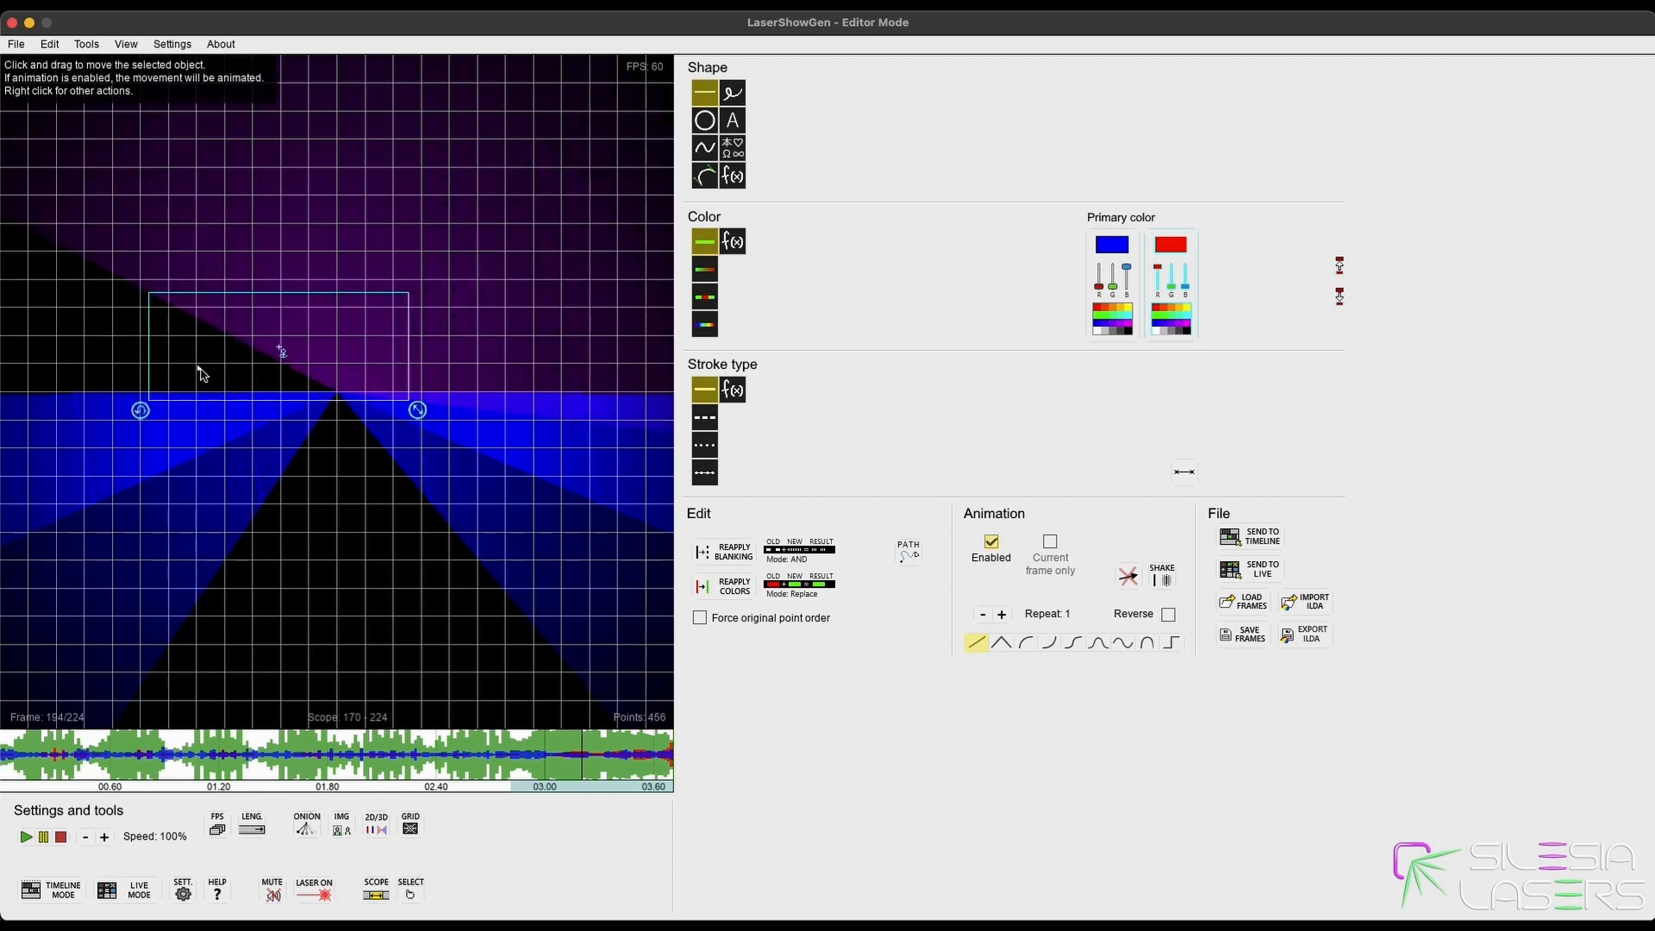
pyautogui.click(284, 304)
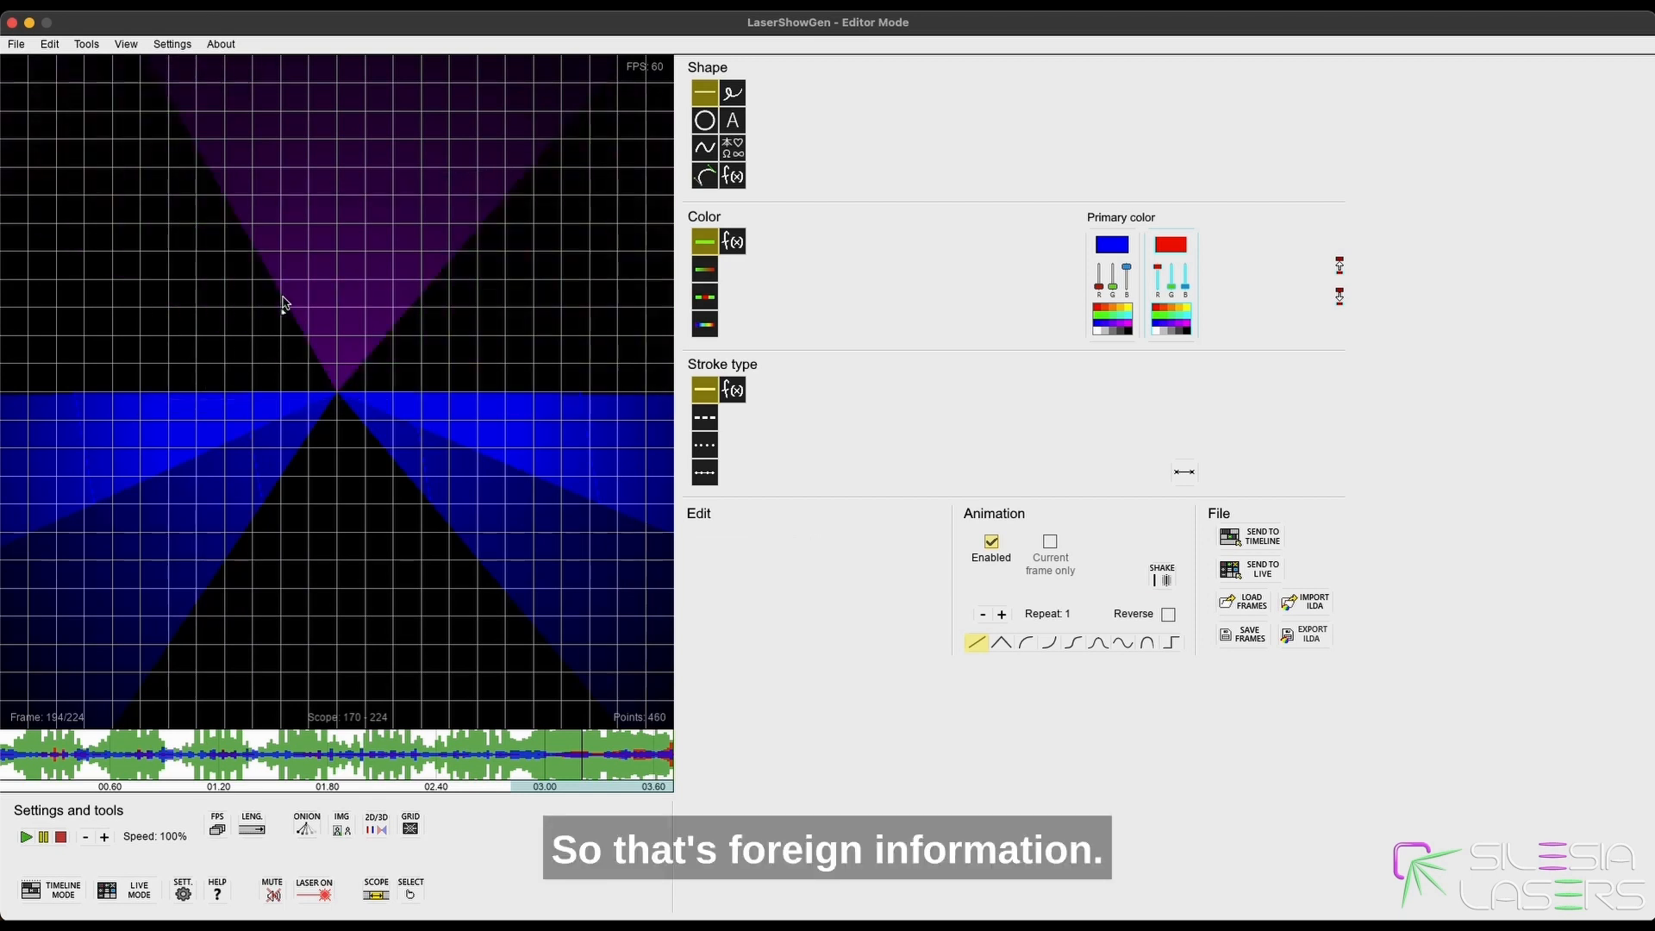
pyautogui.click(343, 197)
pyautogui.press('Delete')
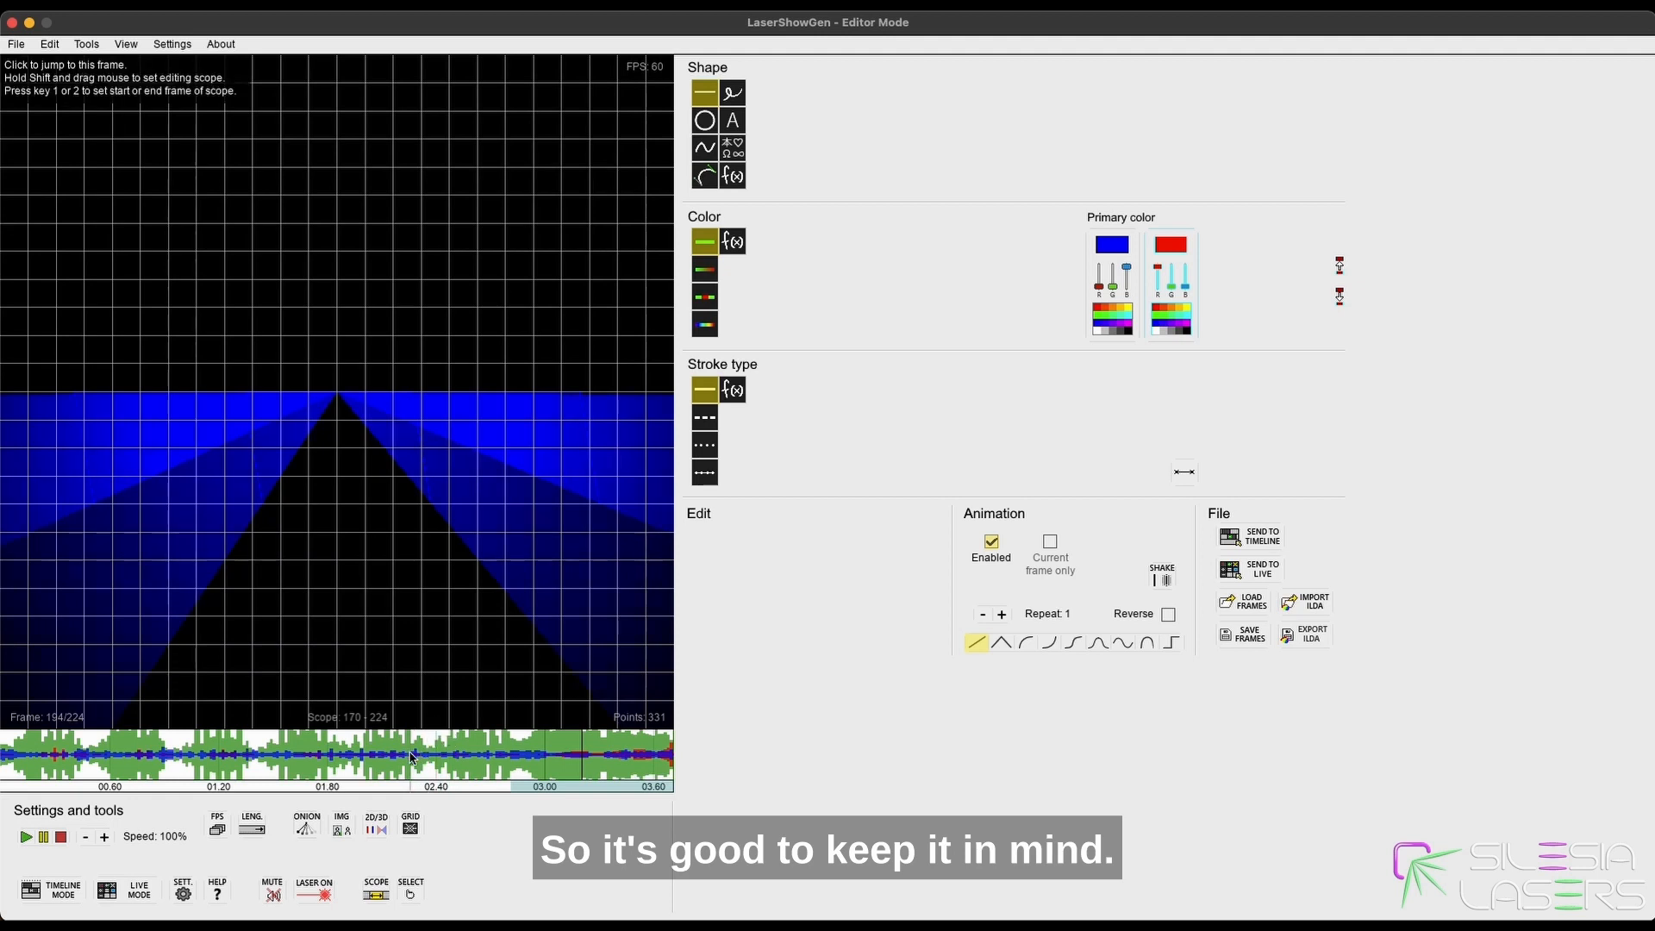
# Return to timeline mode, put the animation clip back on Layer 31 in line with Layer 1's clip, and preview it.
pyautogui.click(52, 889)
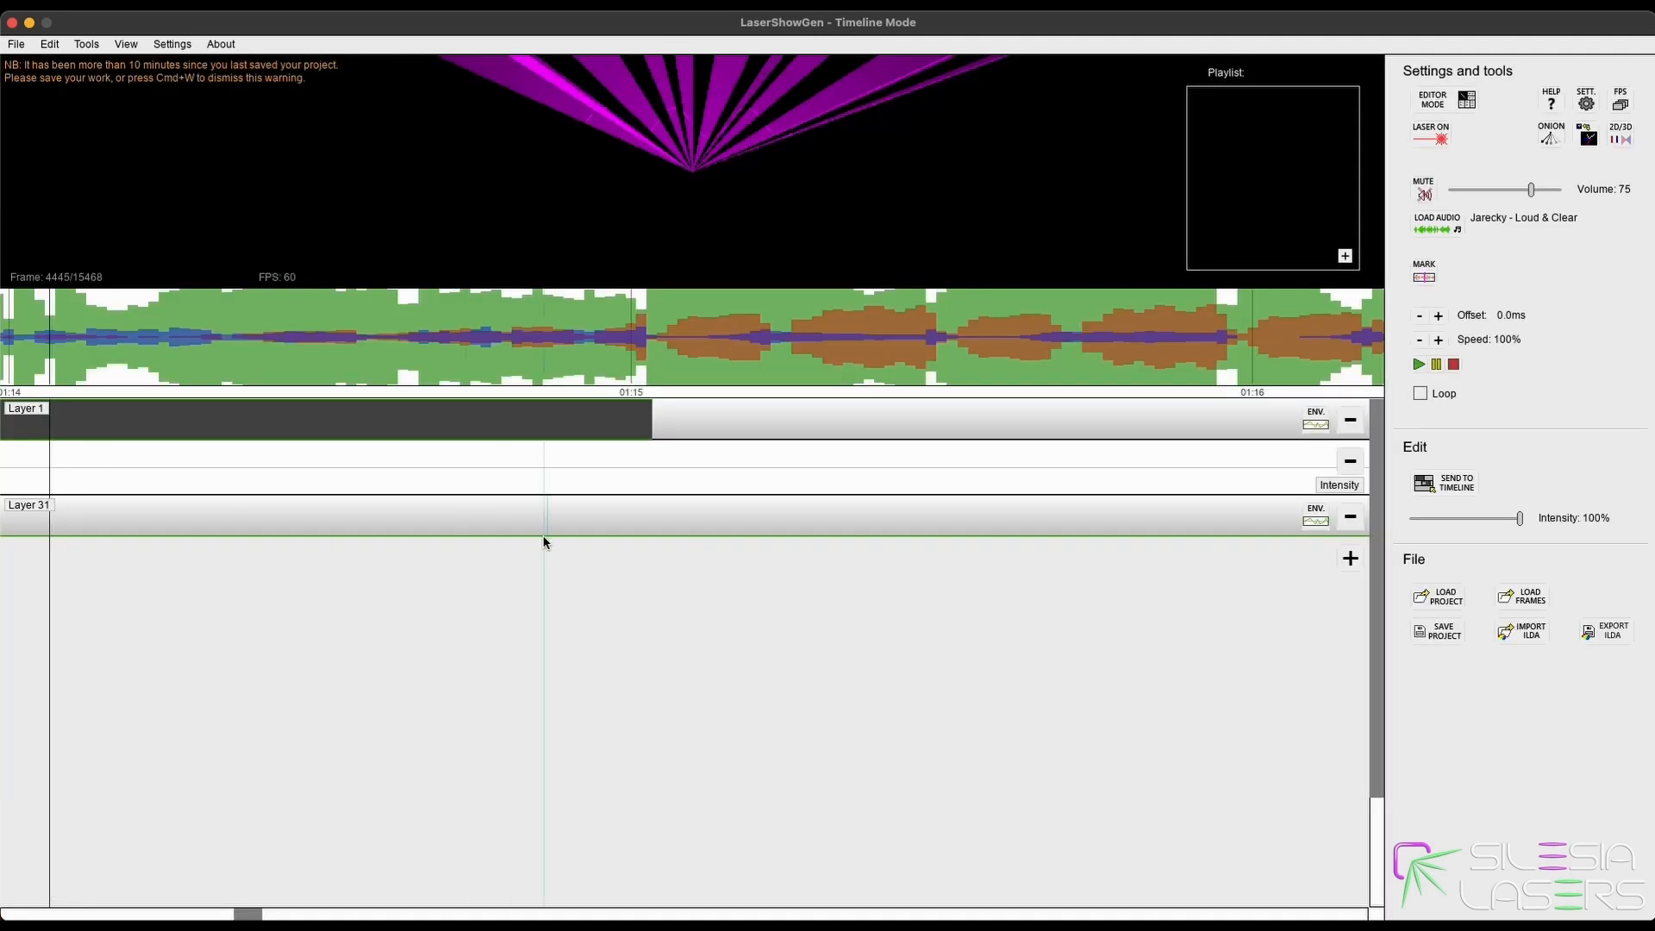
pyautogui.press('super+z')
pyautogui.scroll(-5, 565, 591)
pyautogui.scroll(-3, 547, 579)
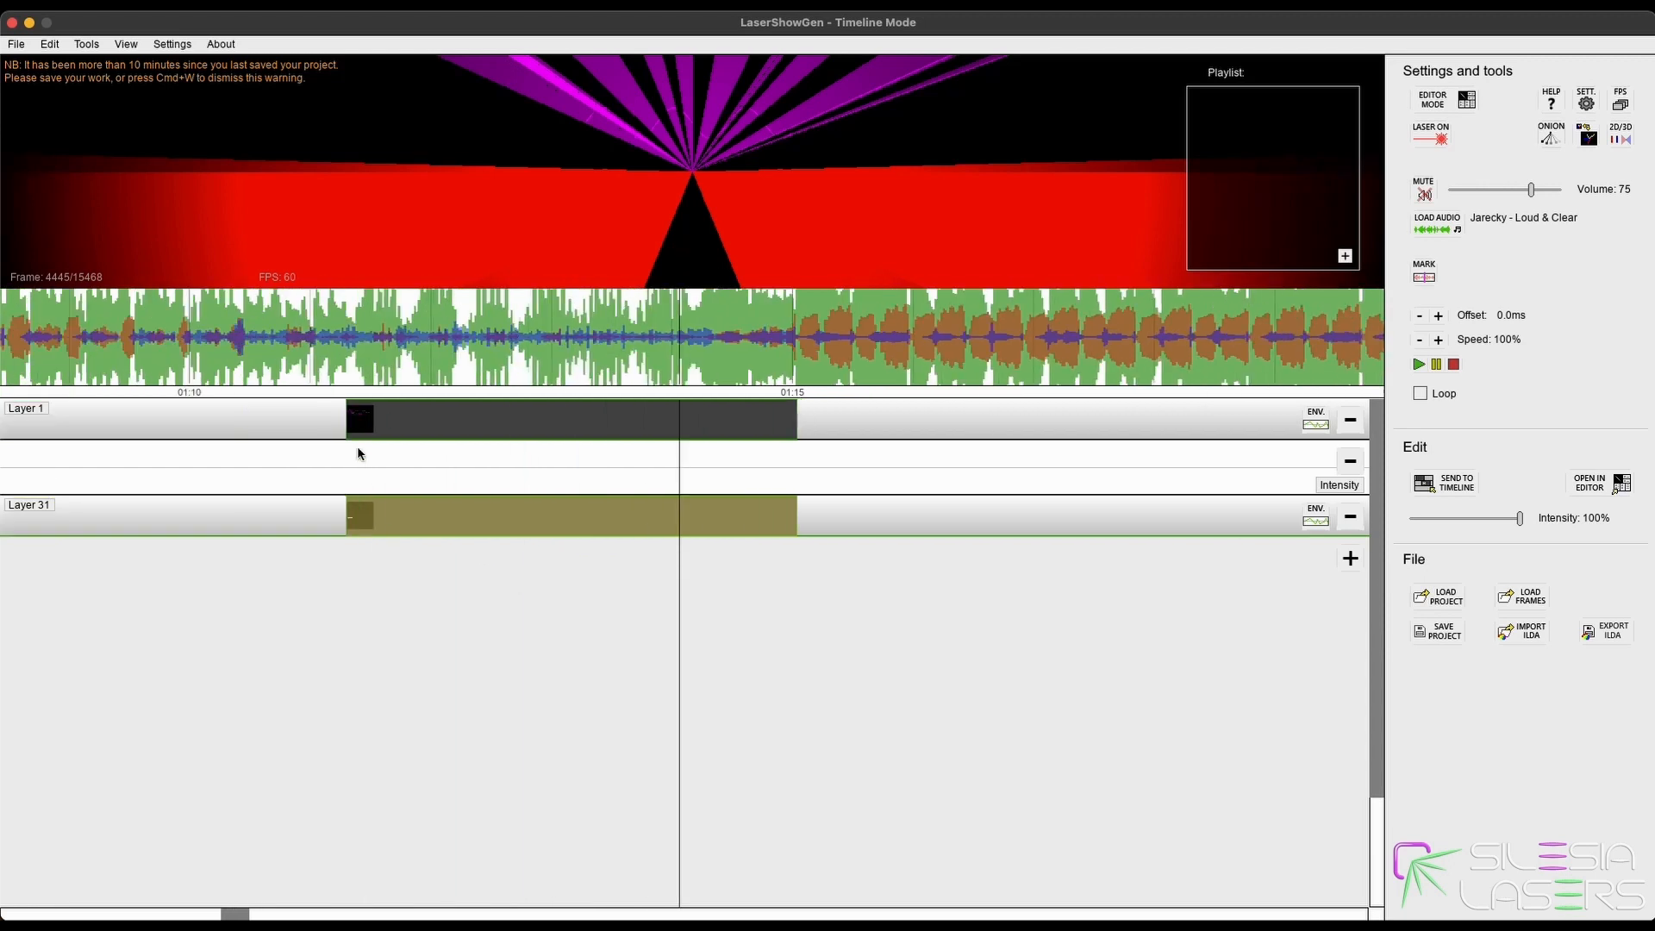
pyautogui.click(352, 360)
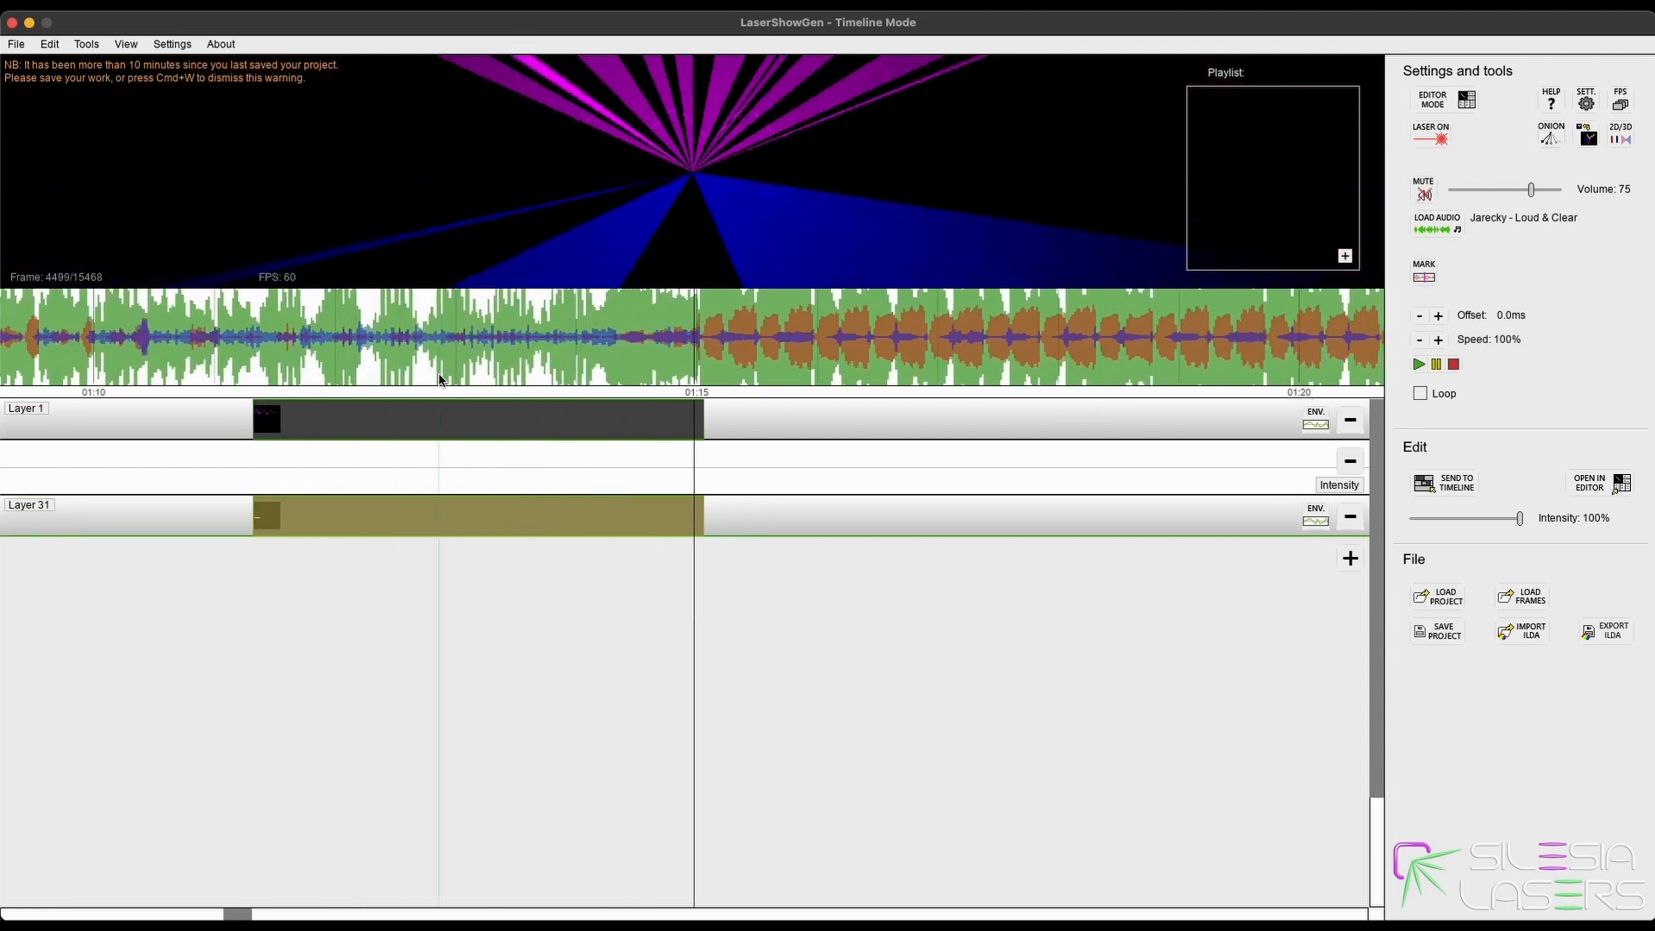
pyautogui.click(374, 358)
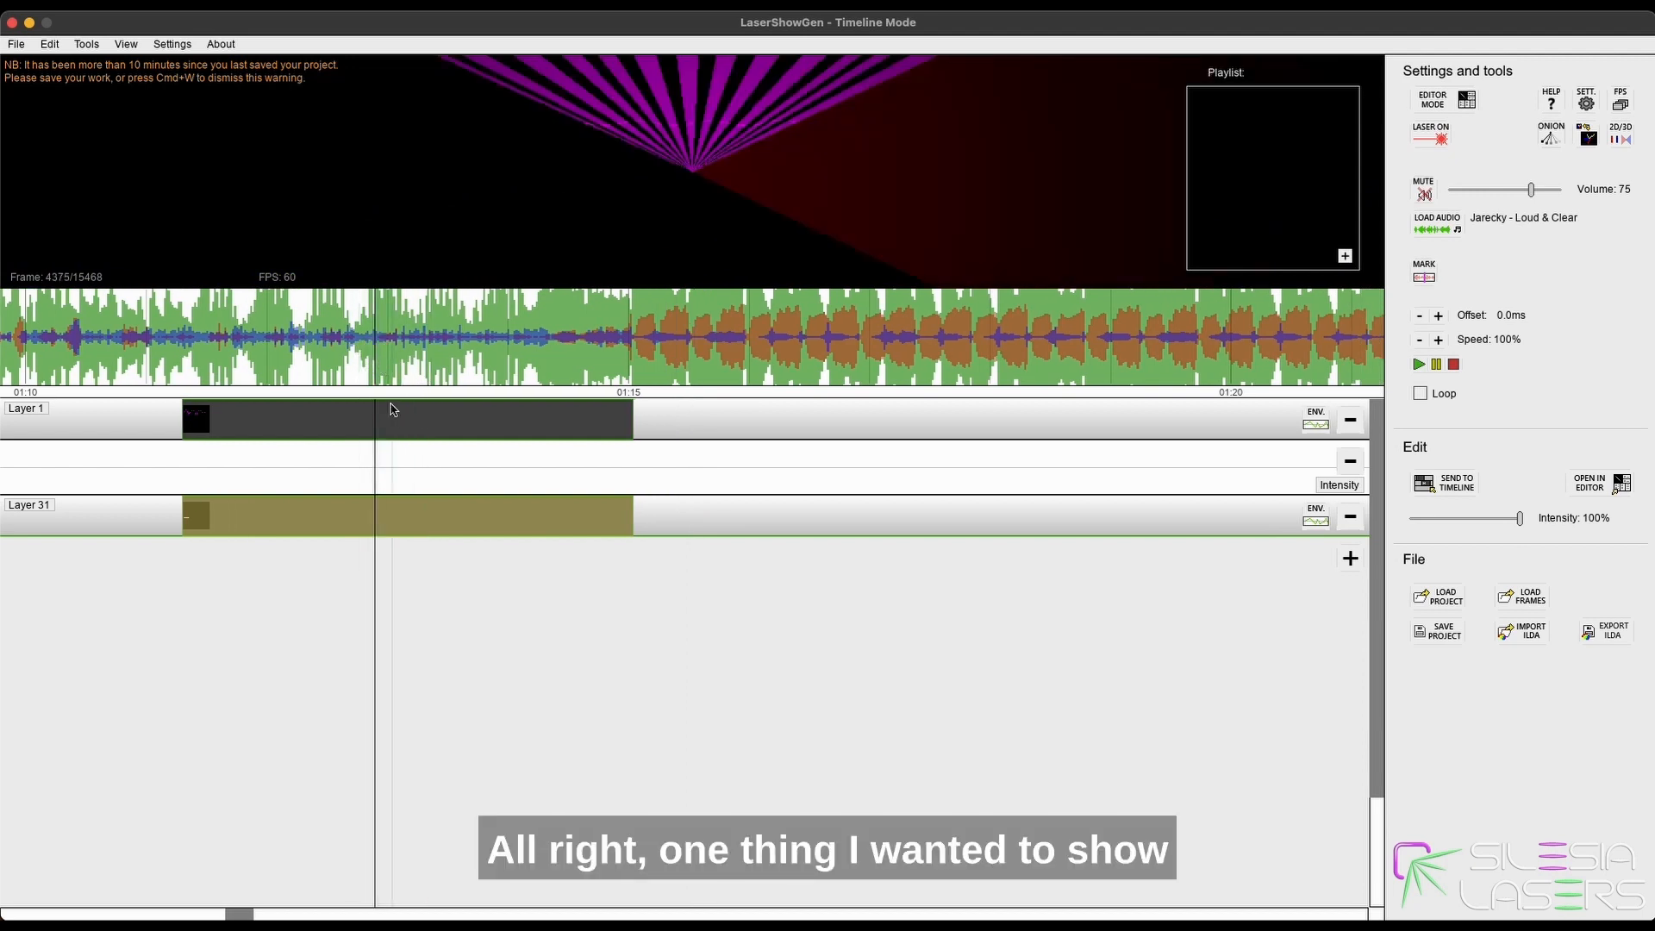
# Split the Layer 31 clip at frame 4388, where the red circles start, using the 2D preview.
pyautogui.scroll(3, 414, 405)
pyautogui.click(333, 358)
pyautogui.click(366, 361)
pyautogui.moveTo(365, 360); pyautogui.dragTo(422, 347)
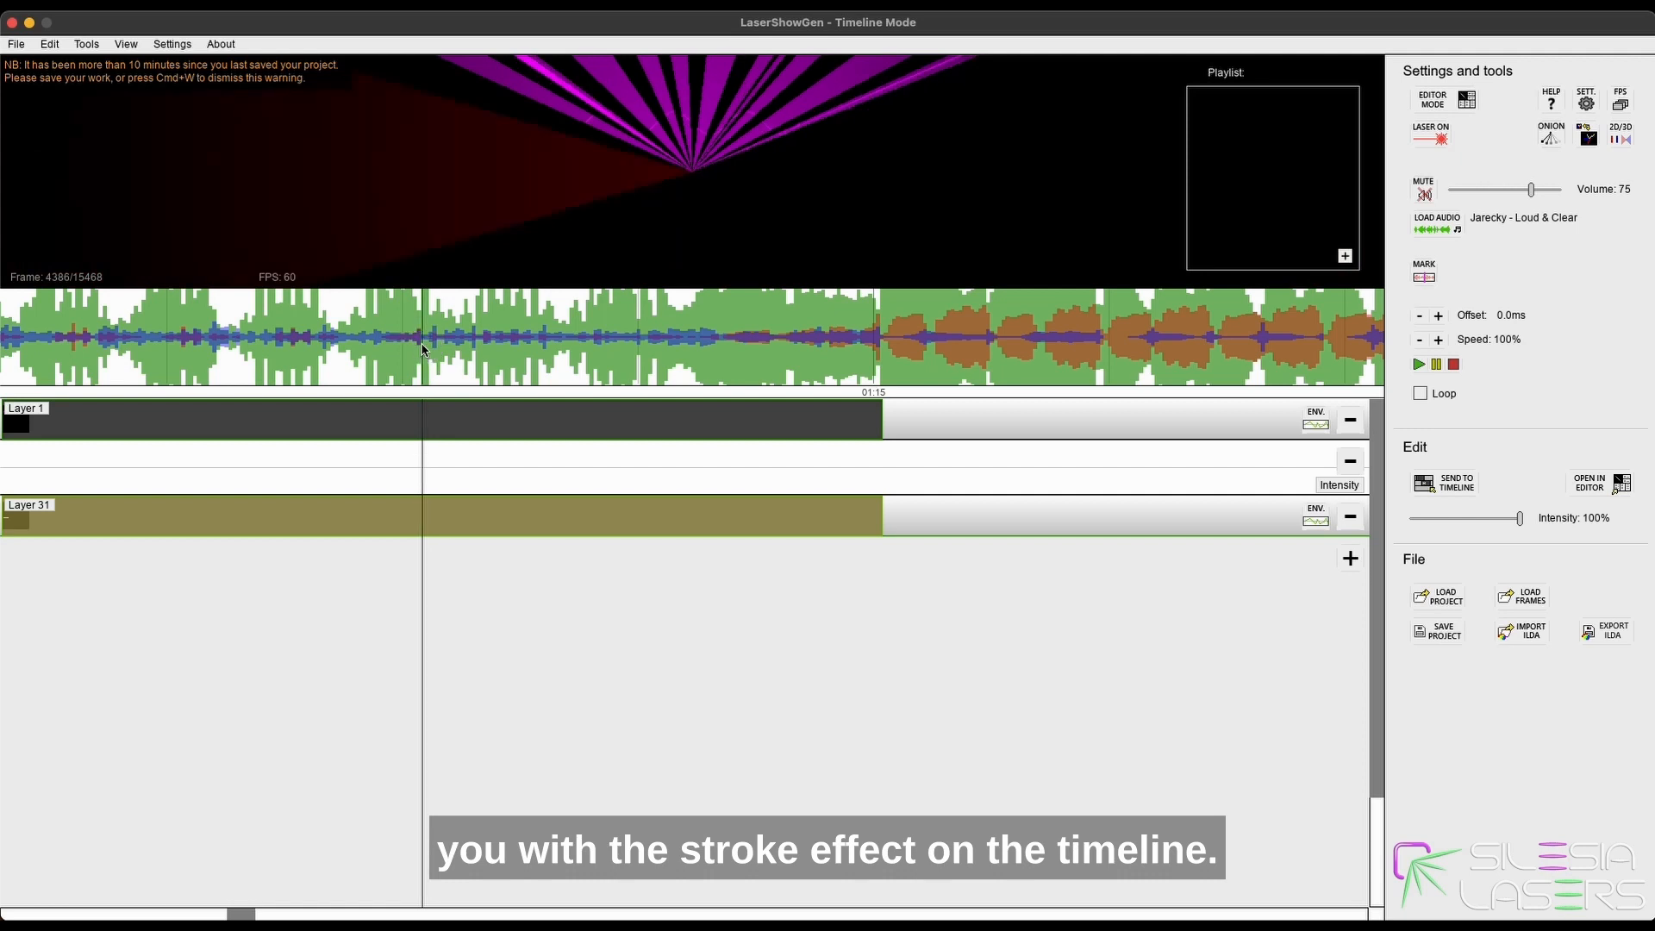
pyautogui.press('Right')
pyautogui.press('Right')
pyautogui.press('Left')
pyautogui.press('Right')
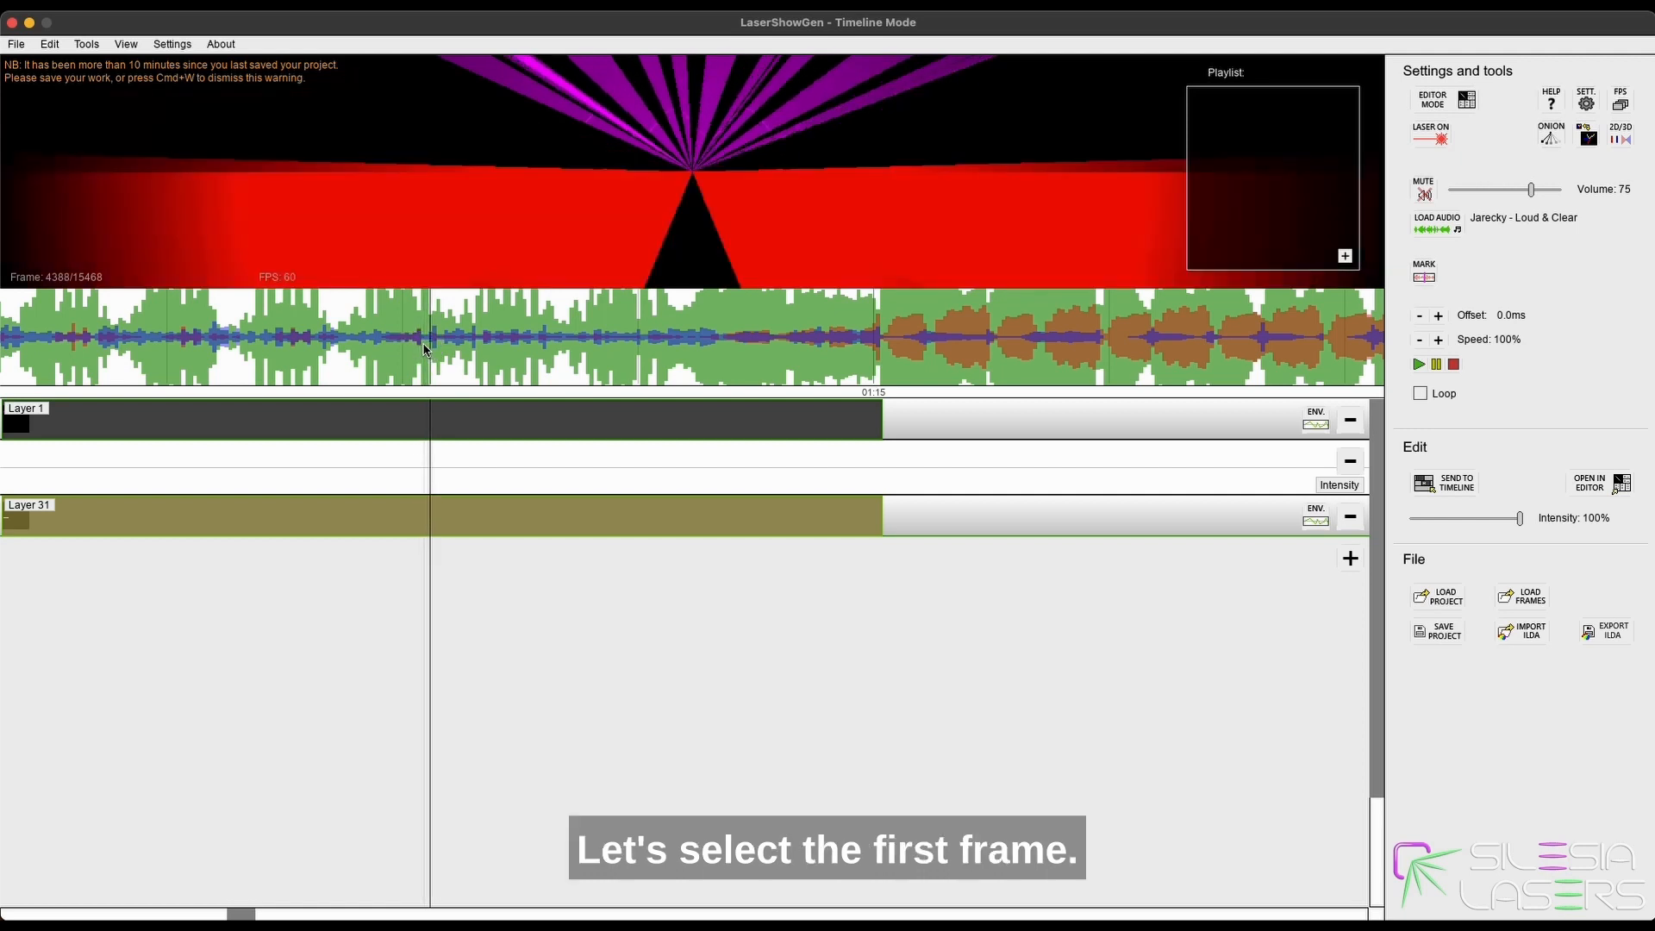
pyautogui.scroll(4, 428, 369)
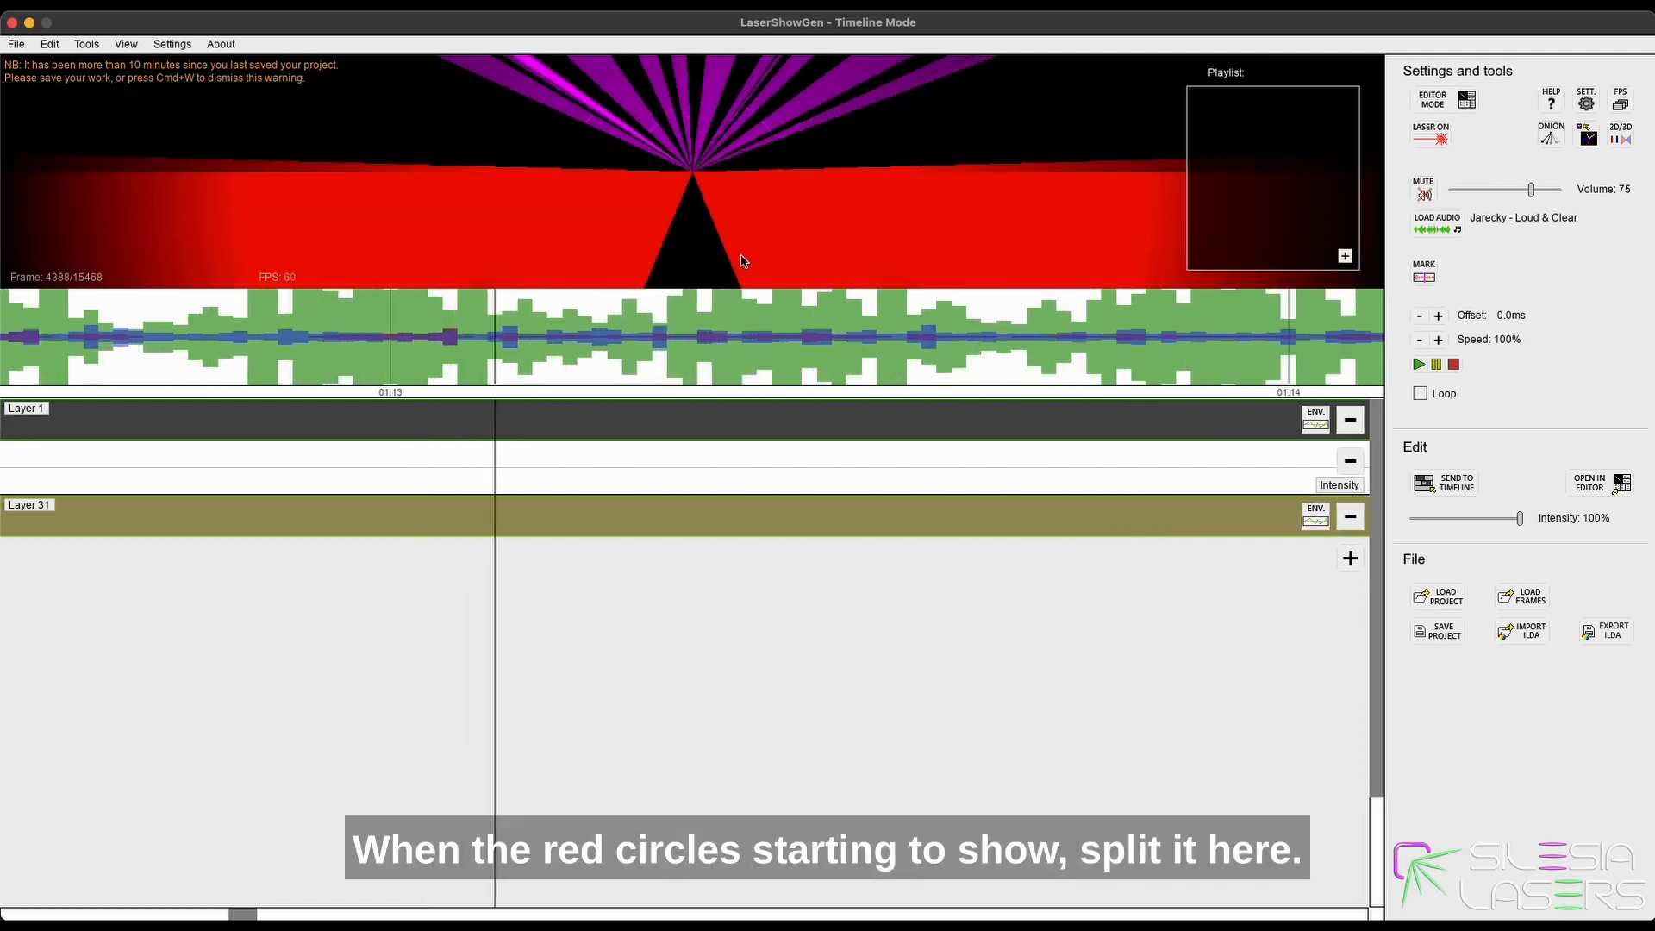
pyautogui.click(1621, 138)
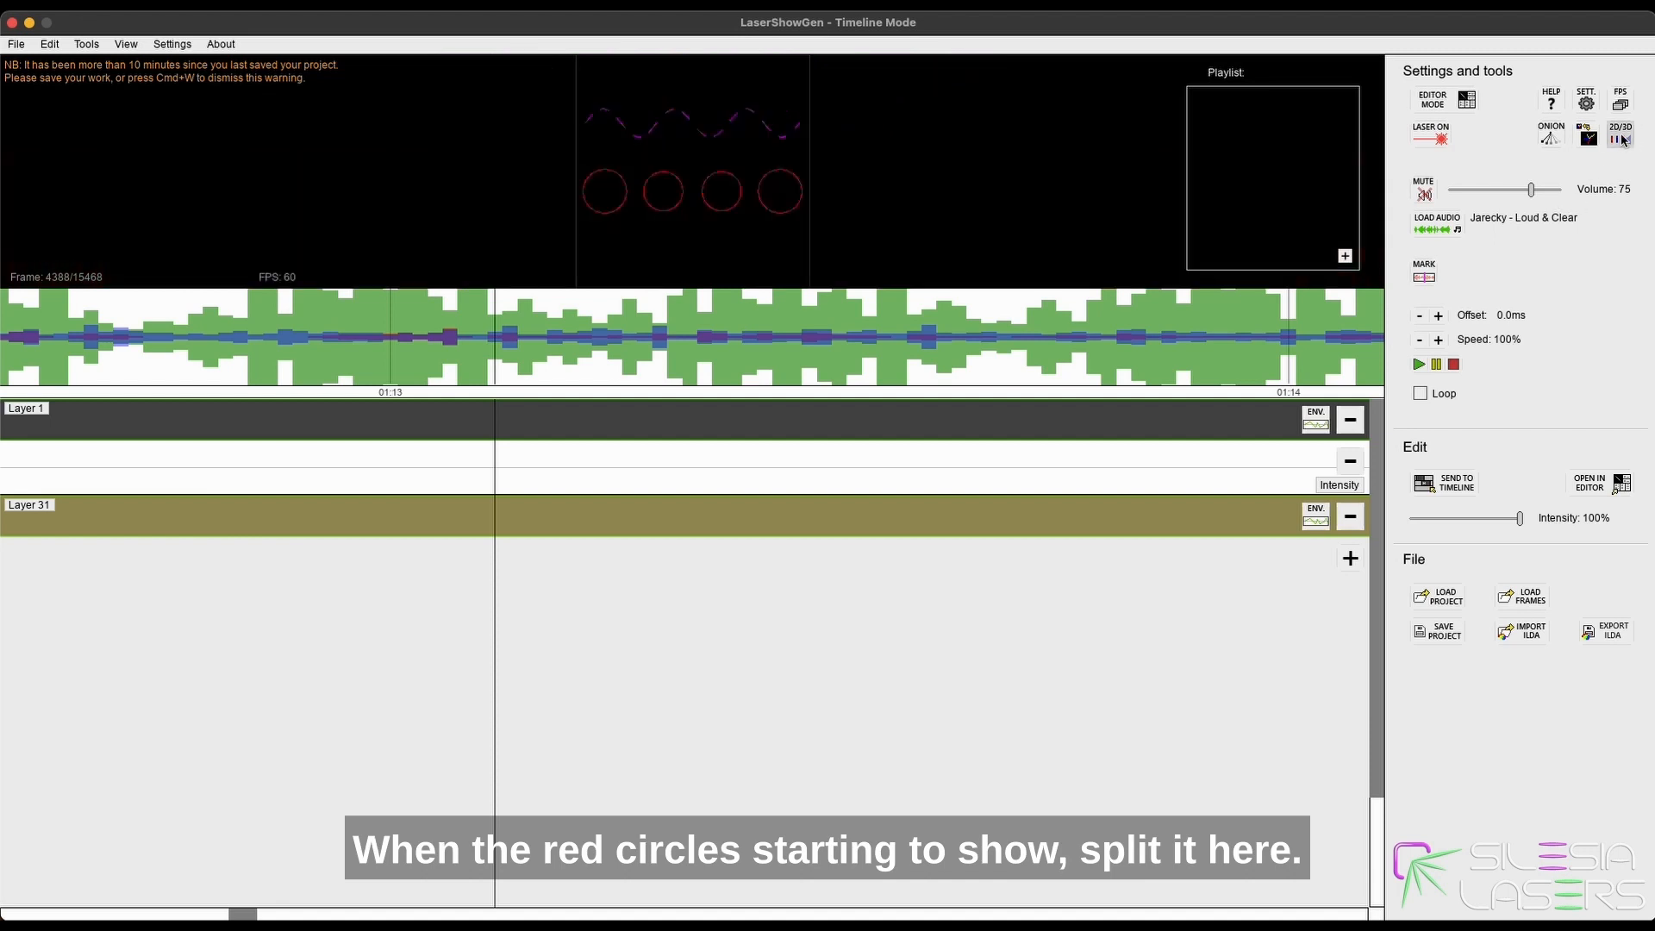
pyautogui.rightClick(490, 508)
pyautogui.click(528, 651)
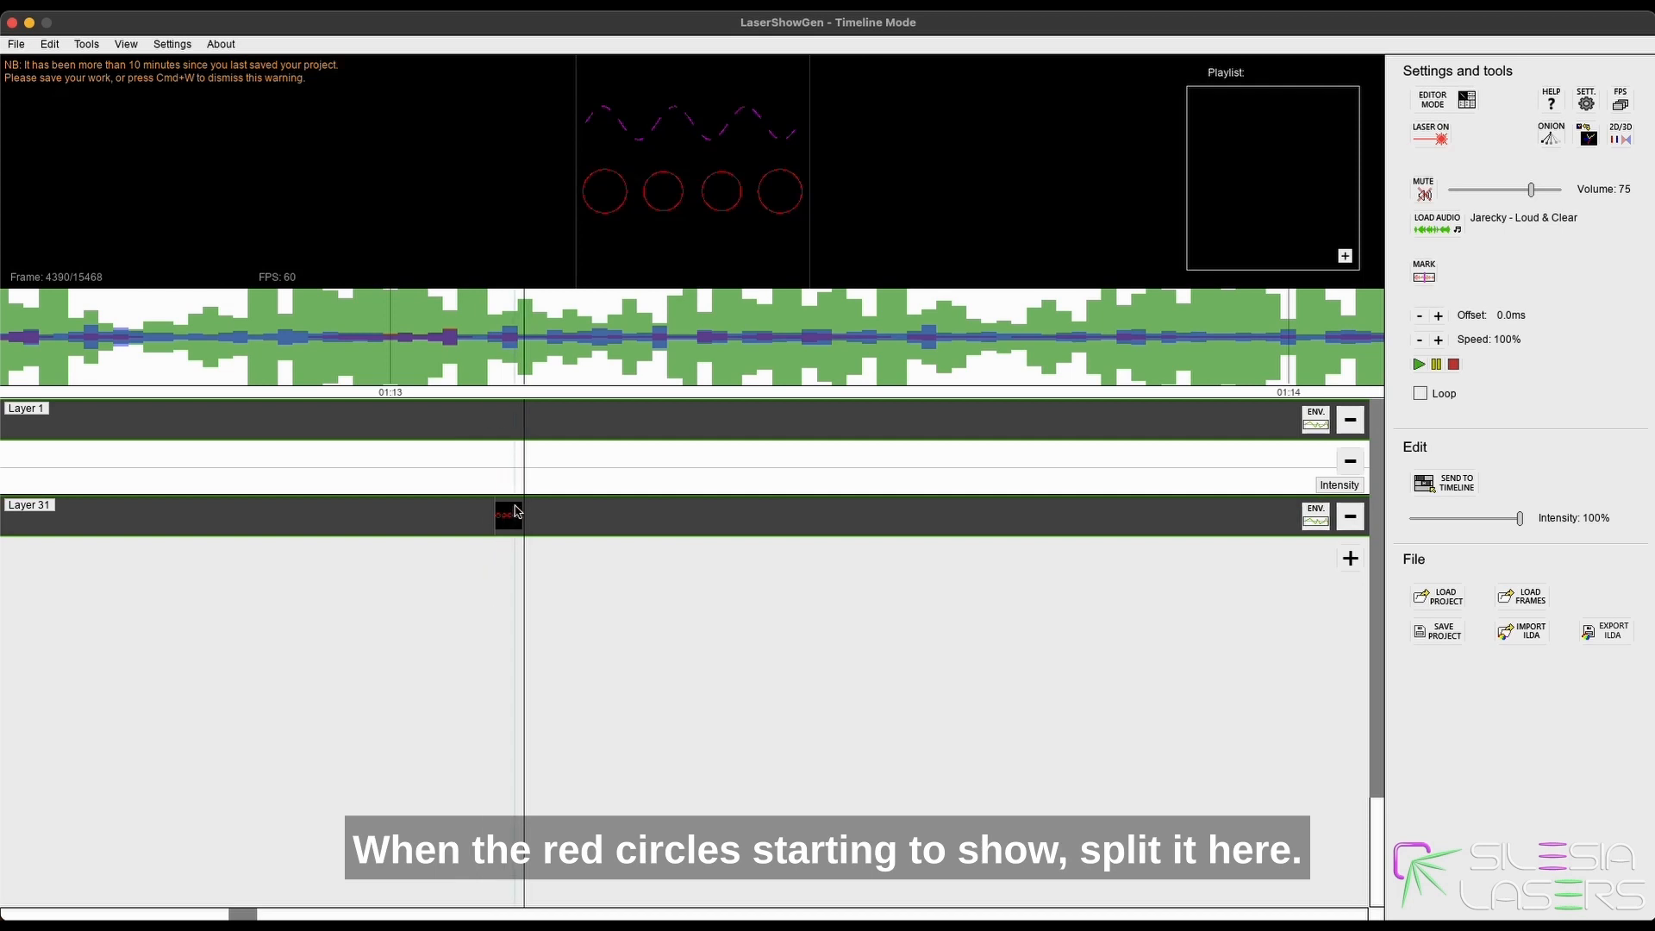
# Find the last frame of the red circles just after 01:14 and split the Layer 31 clip there.
pyautogui.press('space')
pyautogui.press('space')
pyautogui.press('Right')
pyautogui.press('Right')
pyautogui.press('Right')
pyautogui.press('Right')
pyautogui.press('Right')
pyautogui.press('Right')
pyautogui.press('Right')
pyautogui.press('Right')
pyautogui.press('Right')
pyautogui.press('Right')
pyautogui.press('Right')
pyautogui.press('Right')
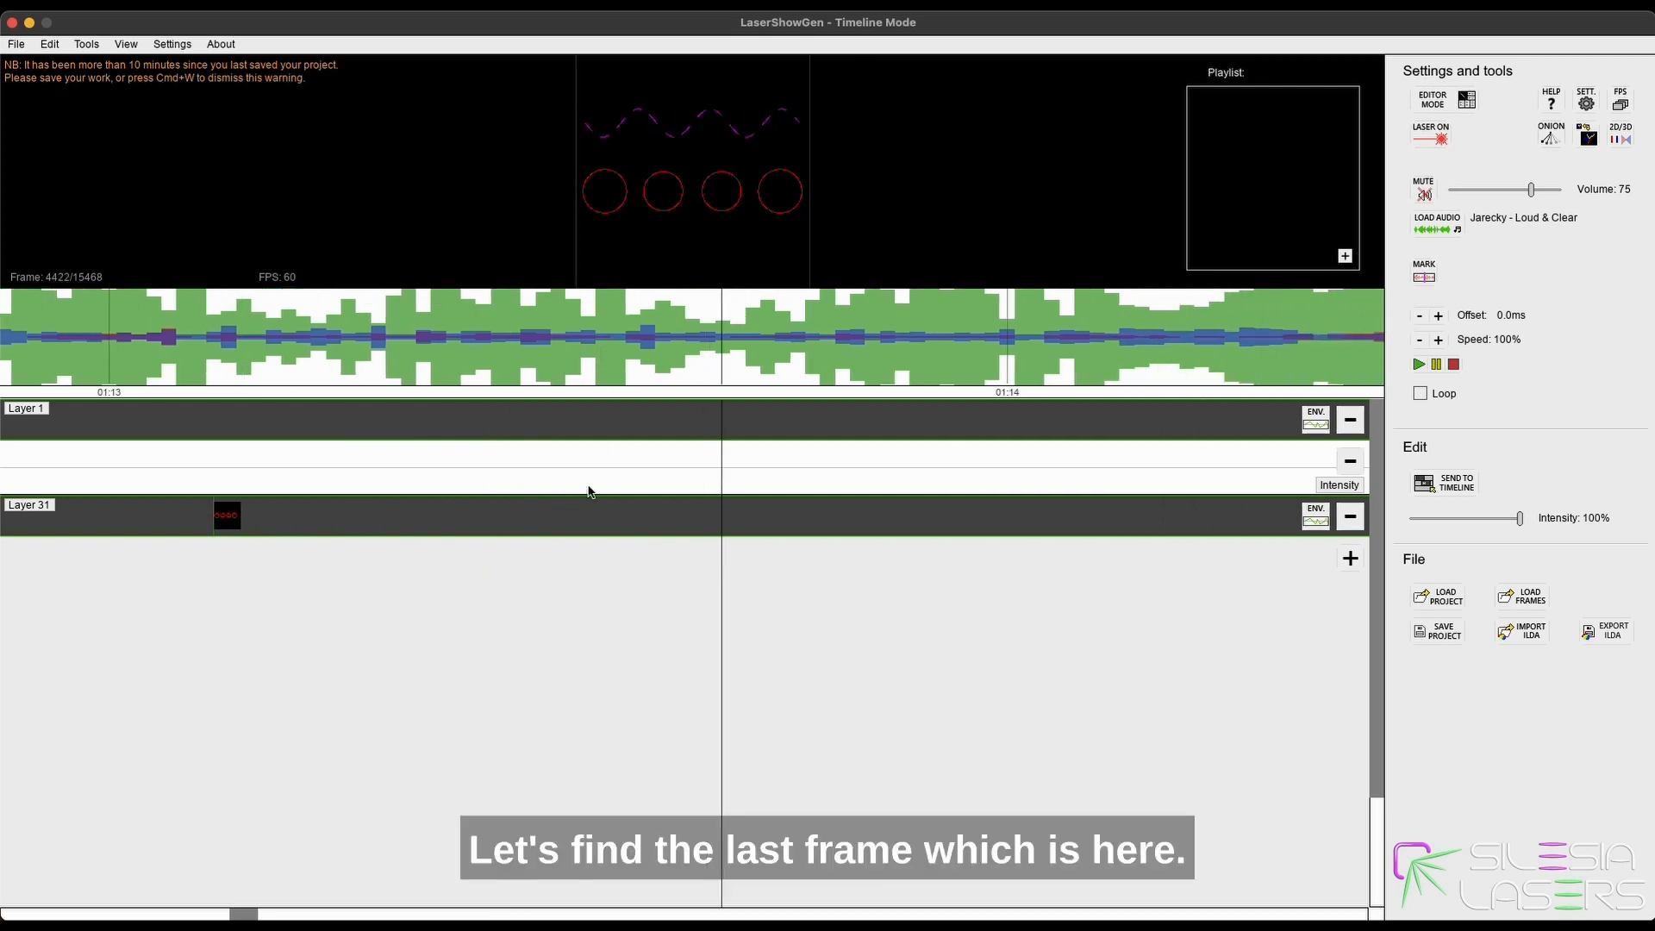
pyautogui.press('Right')
pyautogui.press('Right')
pyautogui.press('Right')
pyautogui.press('Right')
pyautogui.press('Right')
pyautogui.press('Right')
pyautogui.press('Right')
pyautogui.press('Right')
pyautogui.press('Right')
pyautogui.press('Right')
pyautogui.press('Right')
pyautogui.press('Right')
pyautogui.press('Right')
pyautogui.press('Right')
pyautogui.press('Right')
pyautogui.press('Right')
pyautogui.press('Right')
pyautogui.press('Right')
pyautogui.press('Right')
pyautogui.press('Right')
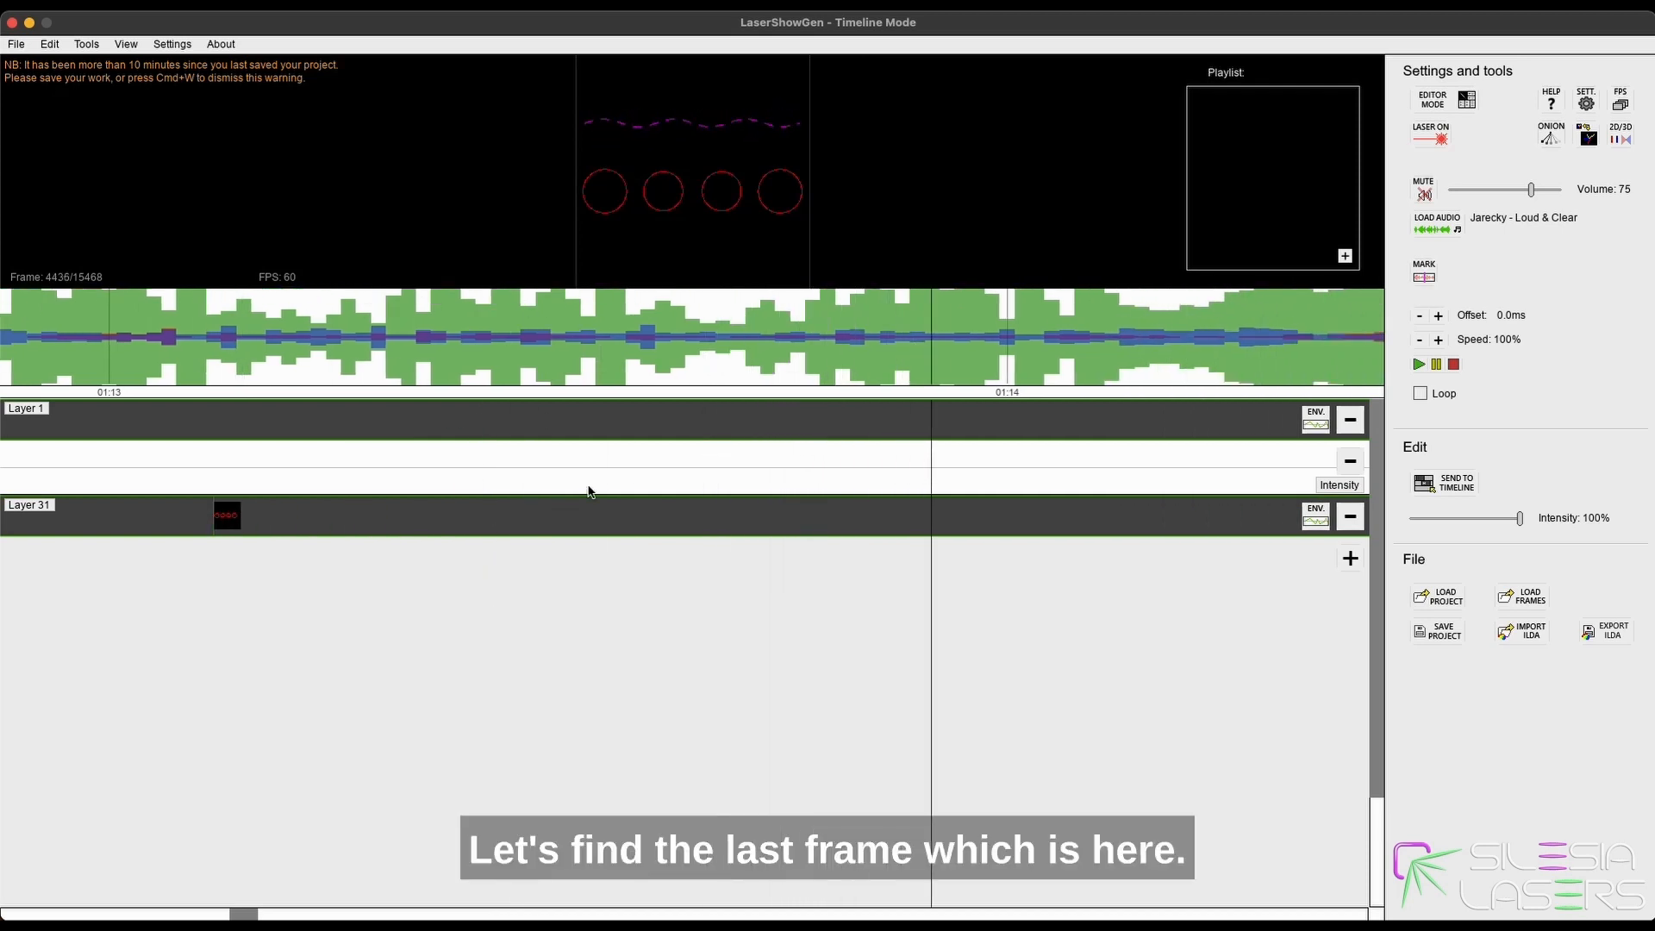
pyautogui.press('Left')
pyautogui.press('Left')
pyautogui.press('Left')
pyautogui.press('Left')
pyautogui.press('Left')
pyautogui.press('Left')
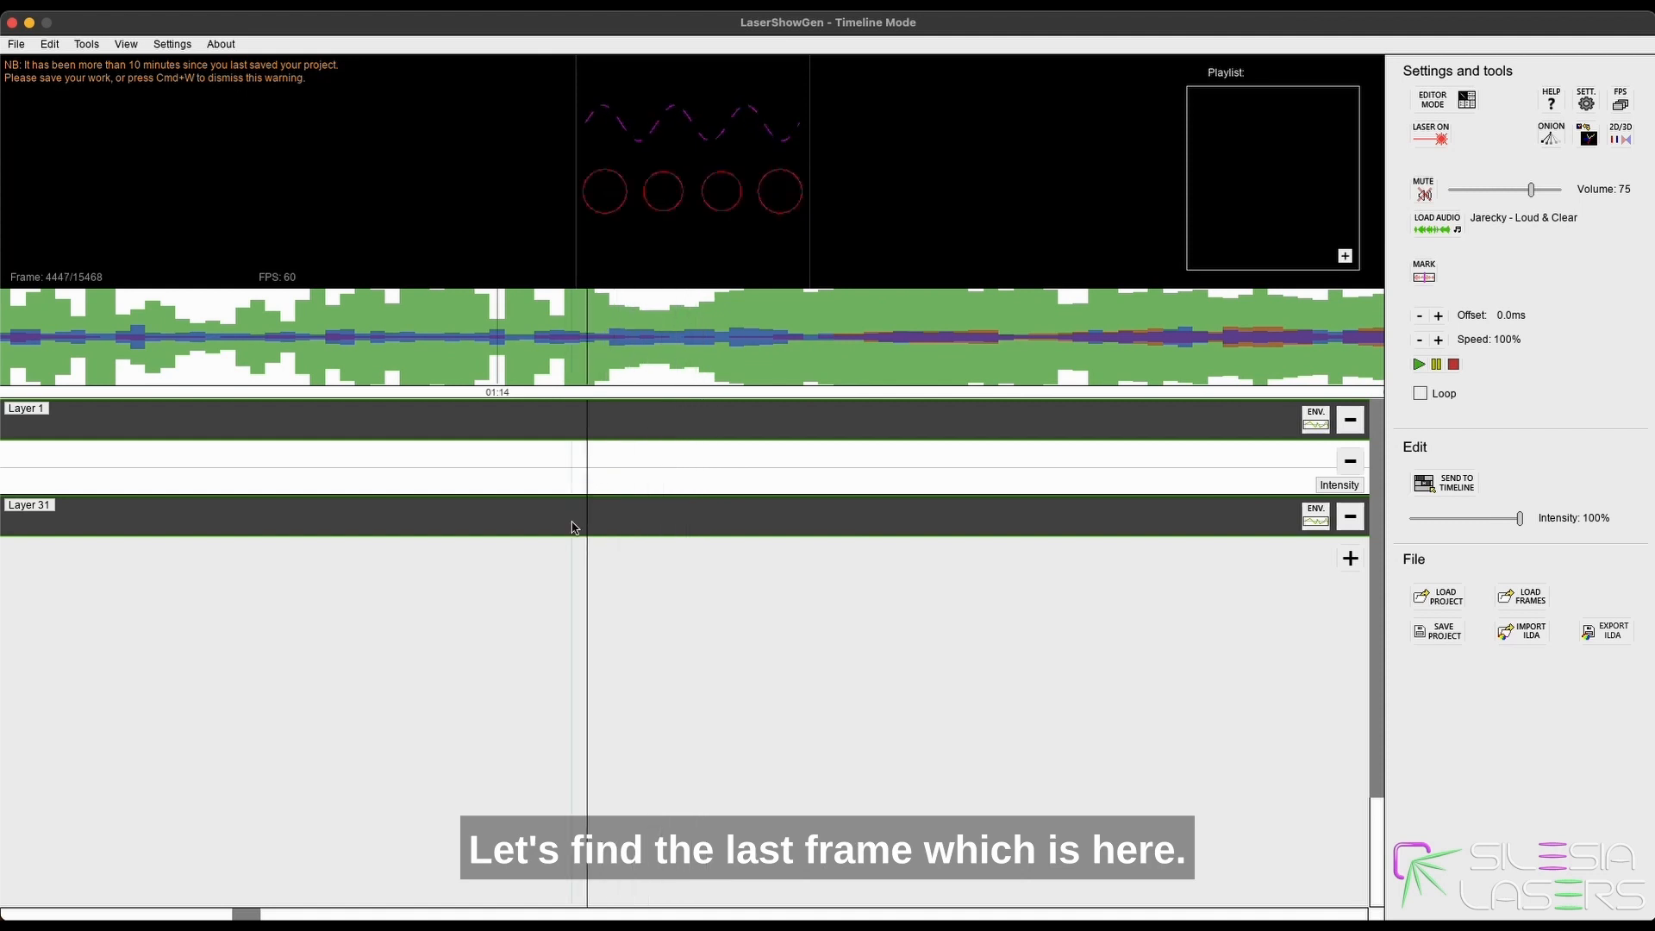
pyautogui.click(575, 528)
pyautogui.rightClick(575, 520)
pyautogui.click(646, 661)
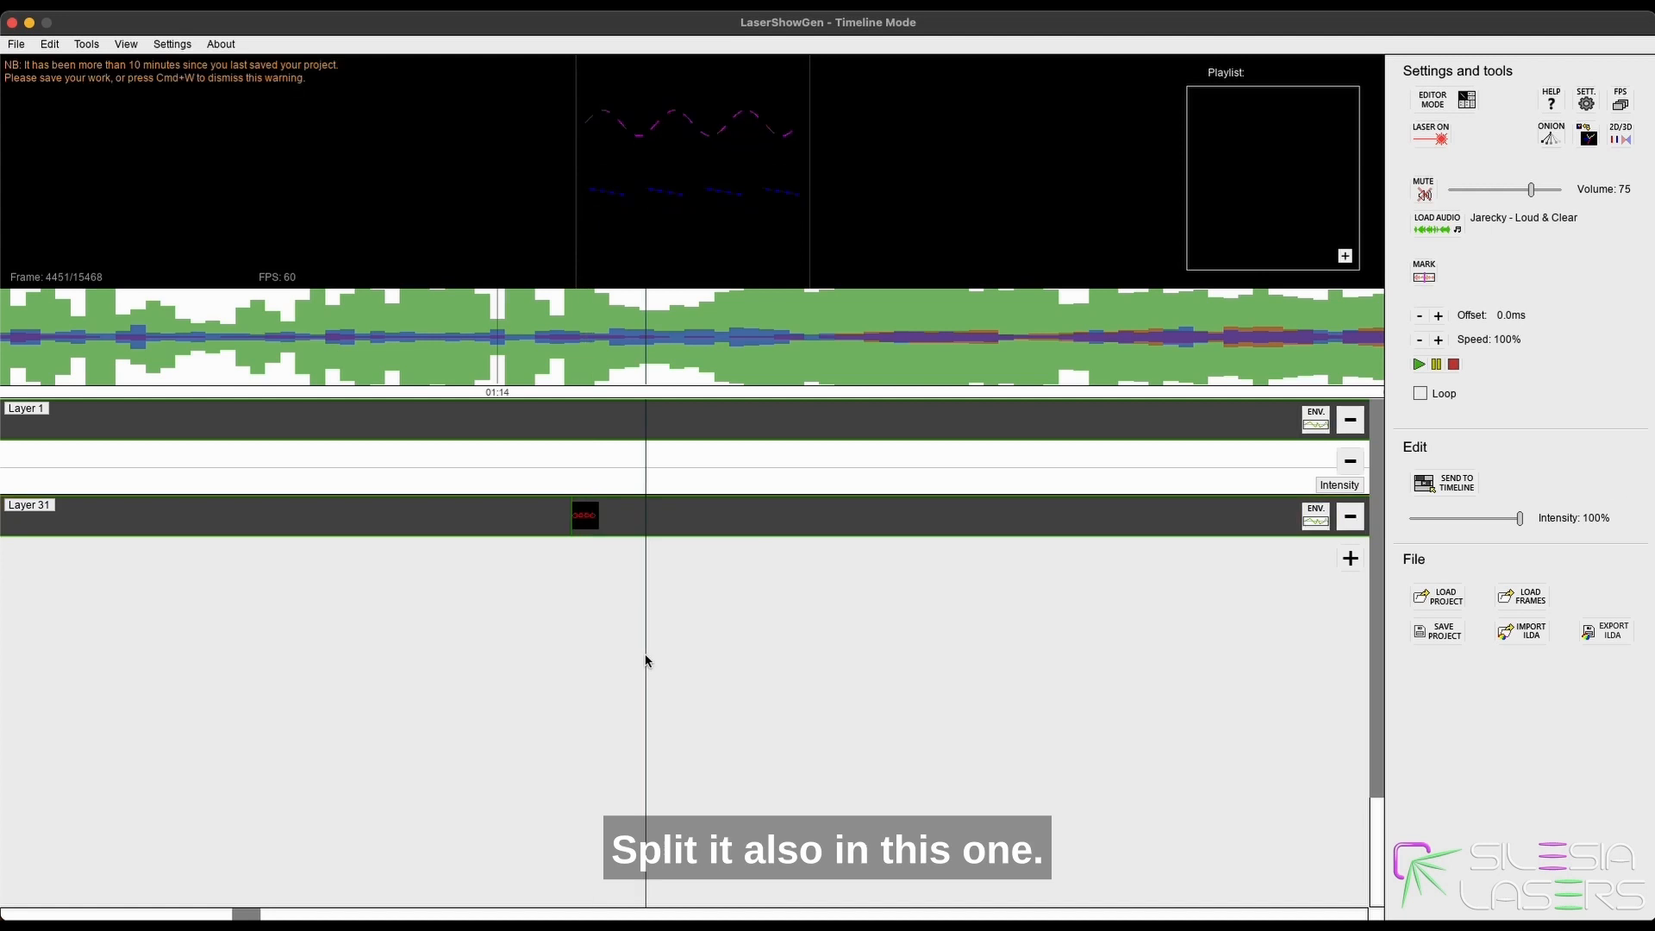
# Add a strobe effect with a 0.50 duty cycle to the red circles clip on Layer 31.
pyautogui.scroll(-1, 535, 617)
pyautogui.click(530, 522)
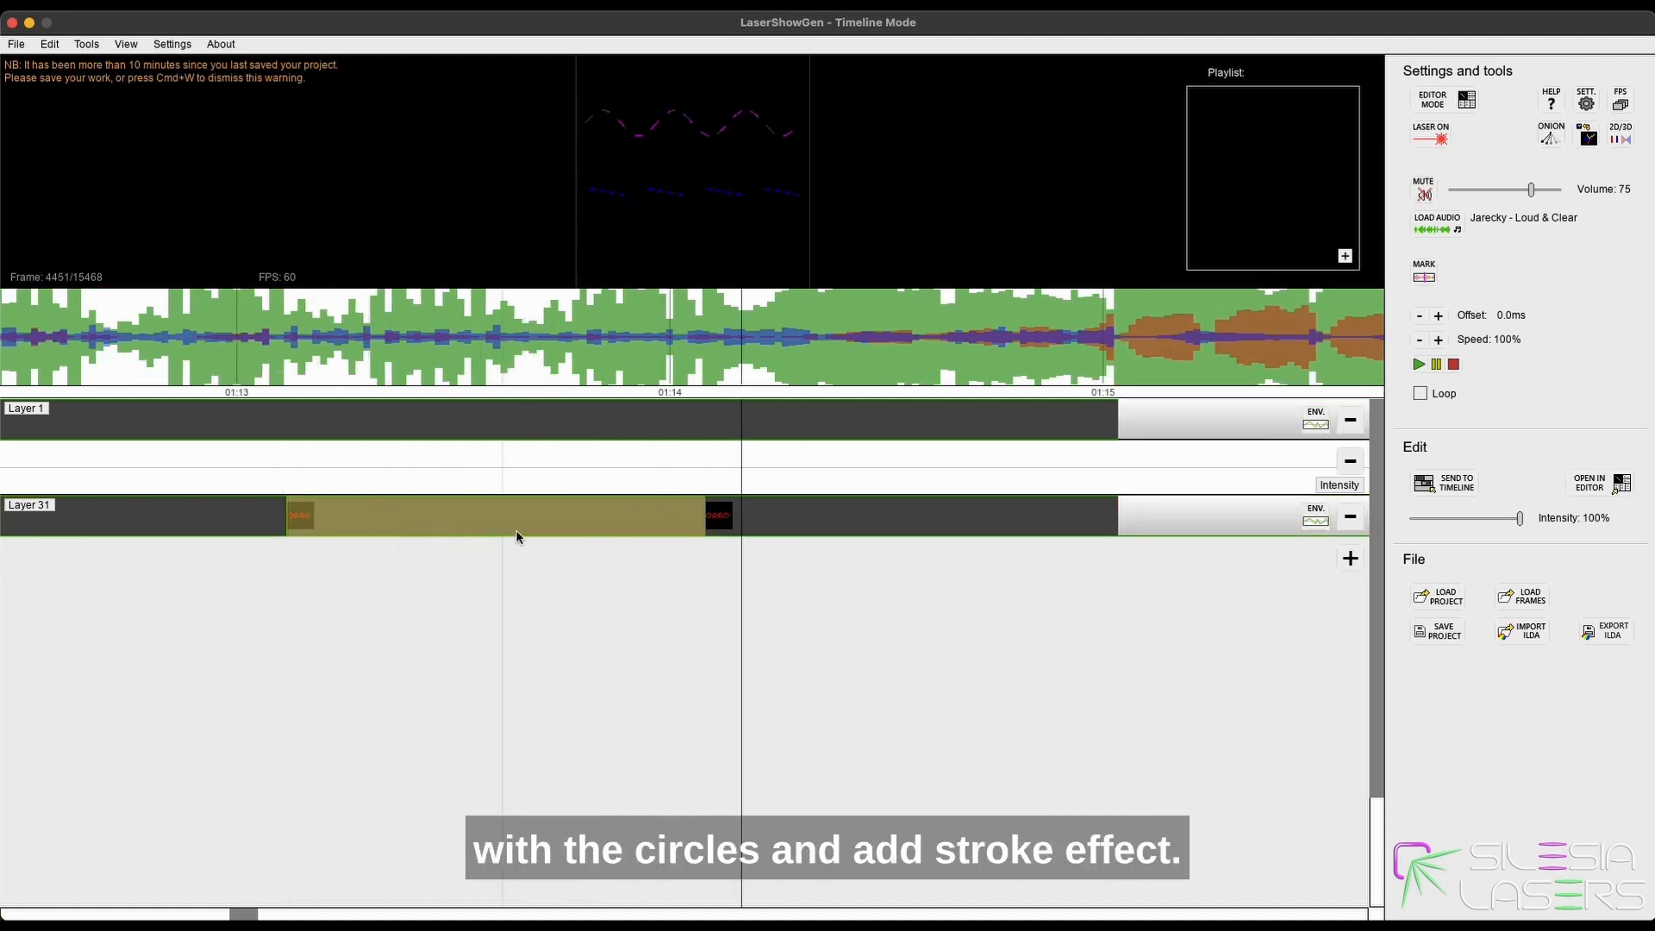
pyautogui.rightClick(561, 514)
pyautogui.click(613, 721)
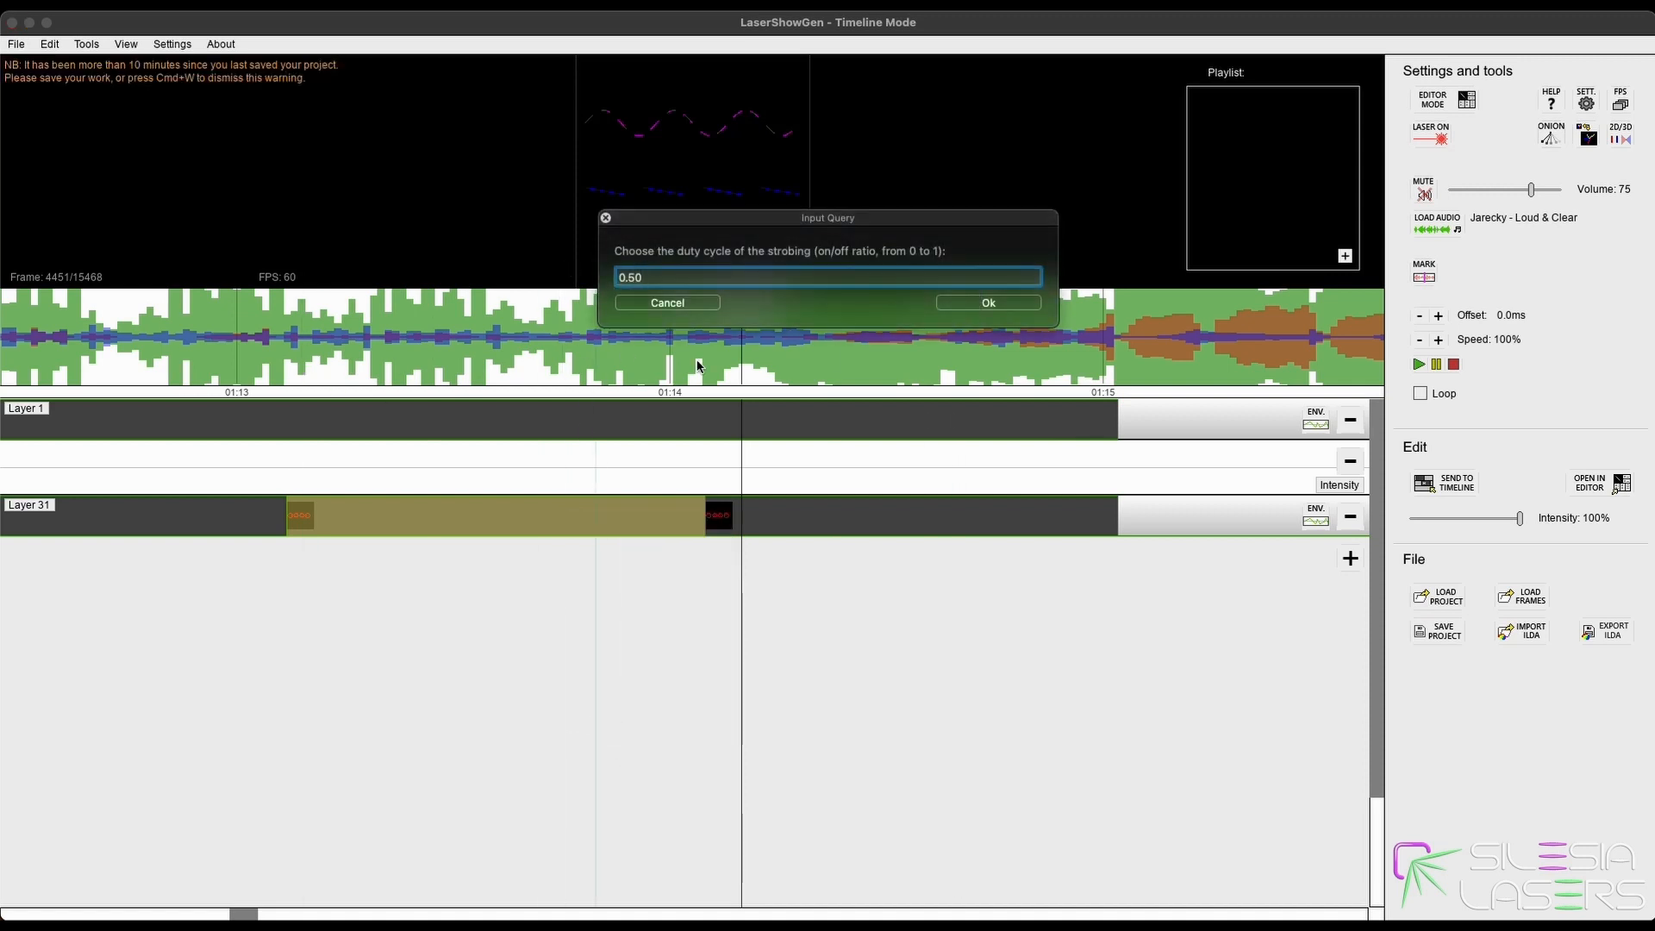
pyautogui.click(997, 301)
# Play both layers from before the clips start near 01:11 to check the strobing circles alongside the magenta wave.
pyautogui.click(222, 338)
pyautogui.press('space')
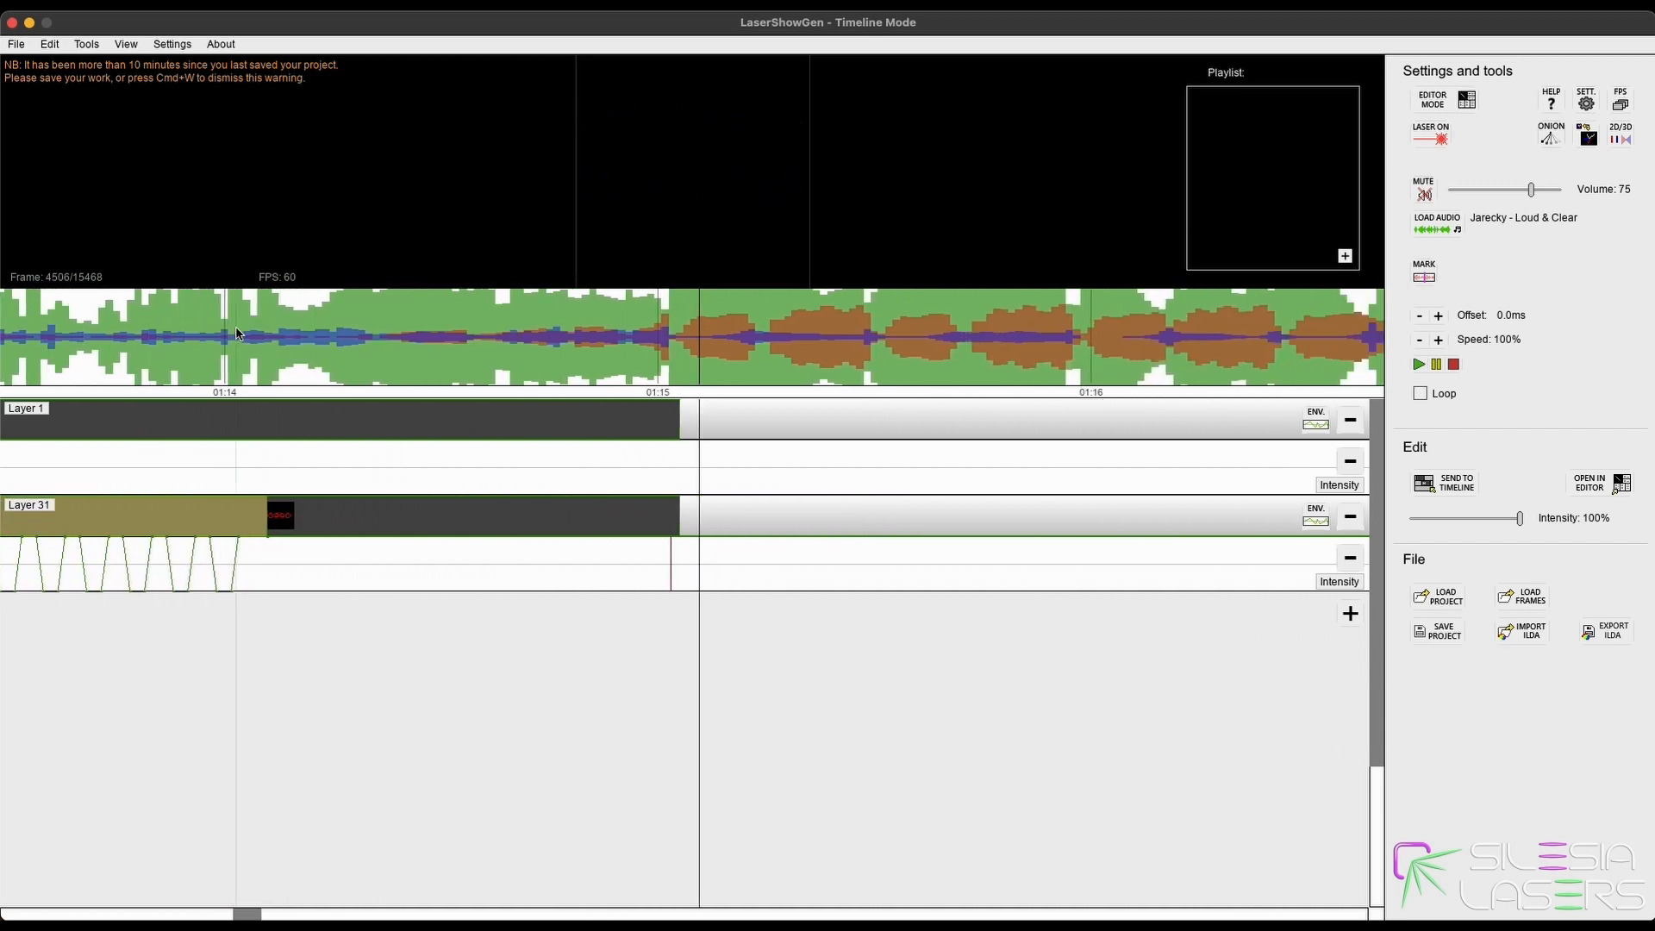
pyautogui.press('space')
pyautogui.scroll(-5, 324, 433)
pyautogui.scroll(-4, 323, 431)
pyautogui.click(306, 371)
pyautogui.press('space')
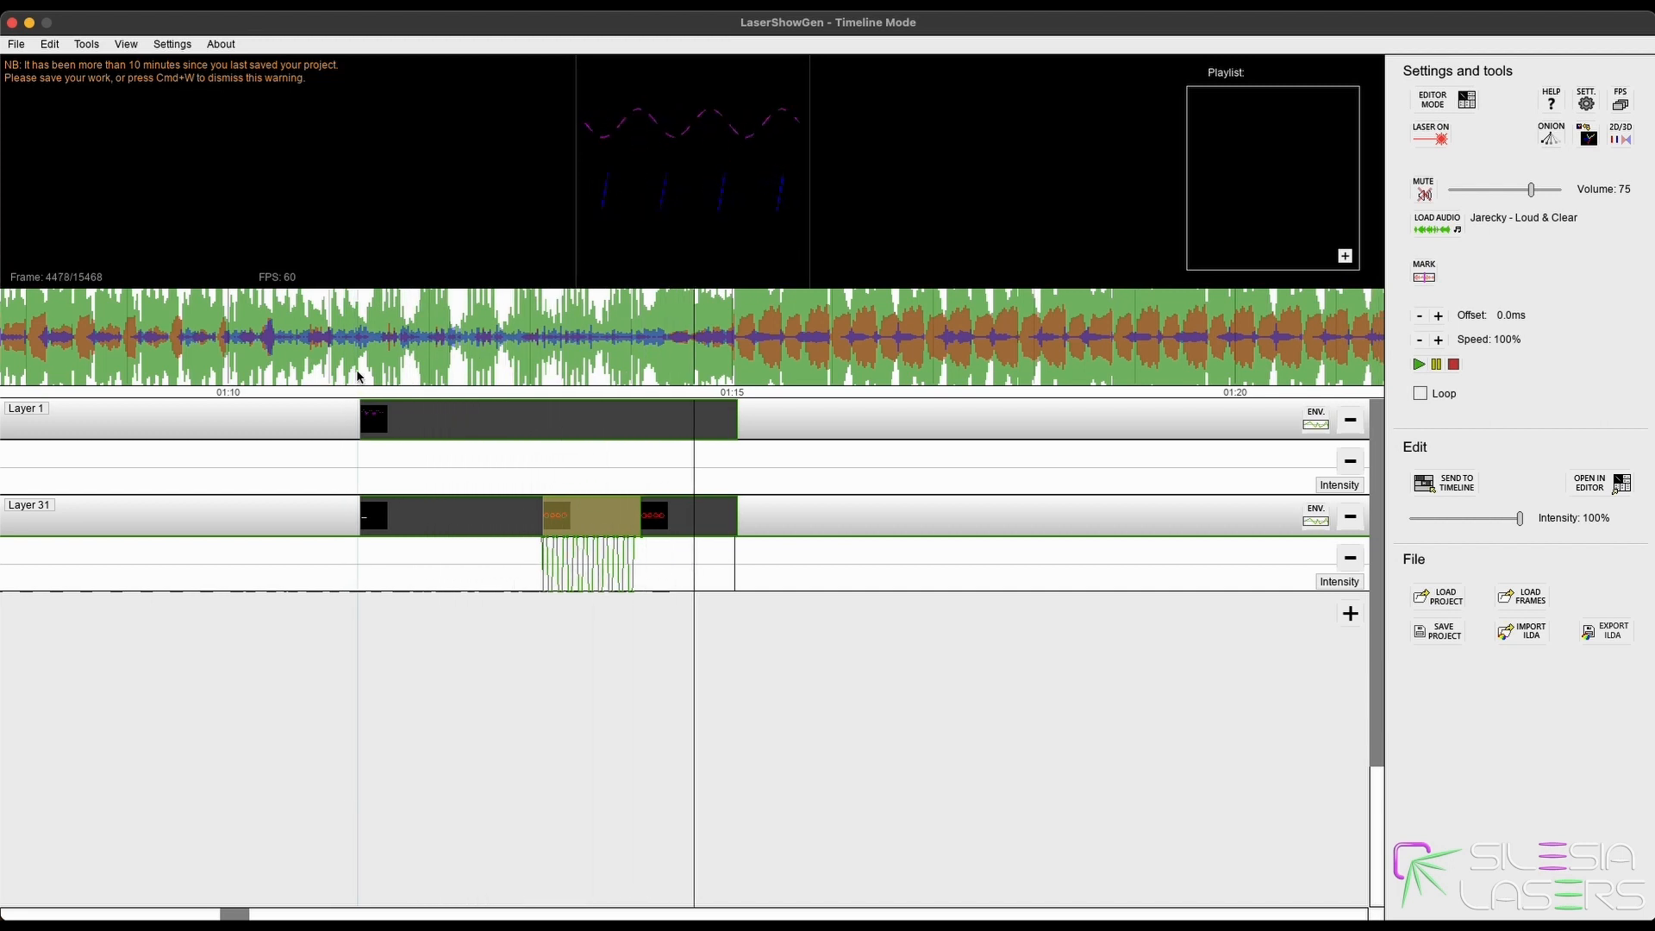
pyautogui.press('space')
pyautogui.moveTo(564, 344); pyautogui.dragTo(316, 345)
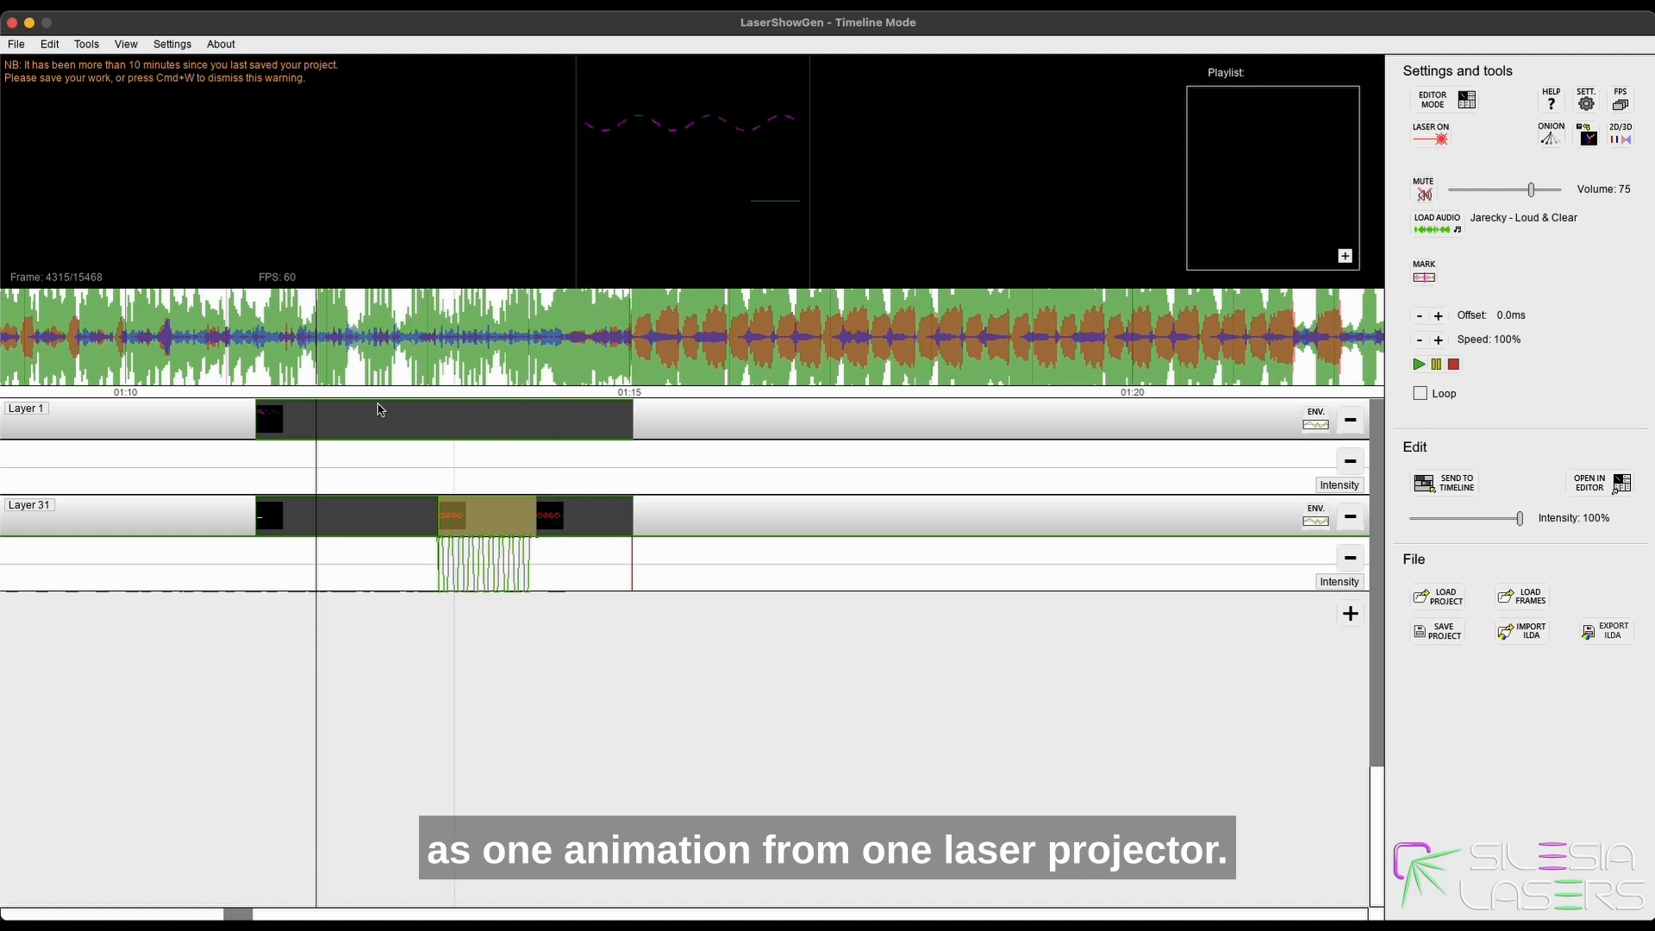
pyautogui.click(250, 381)
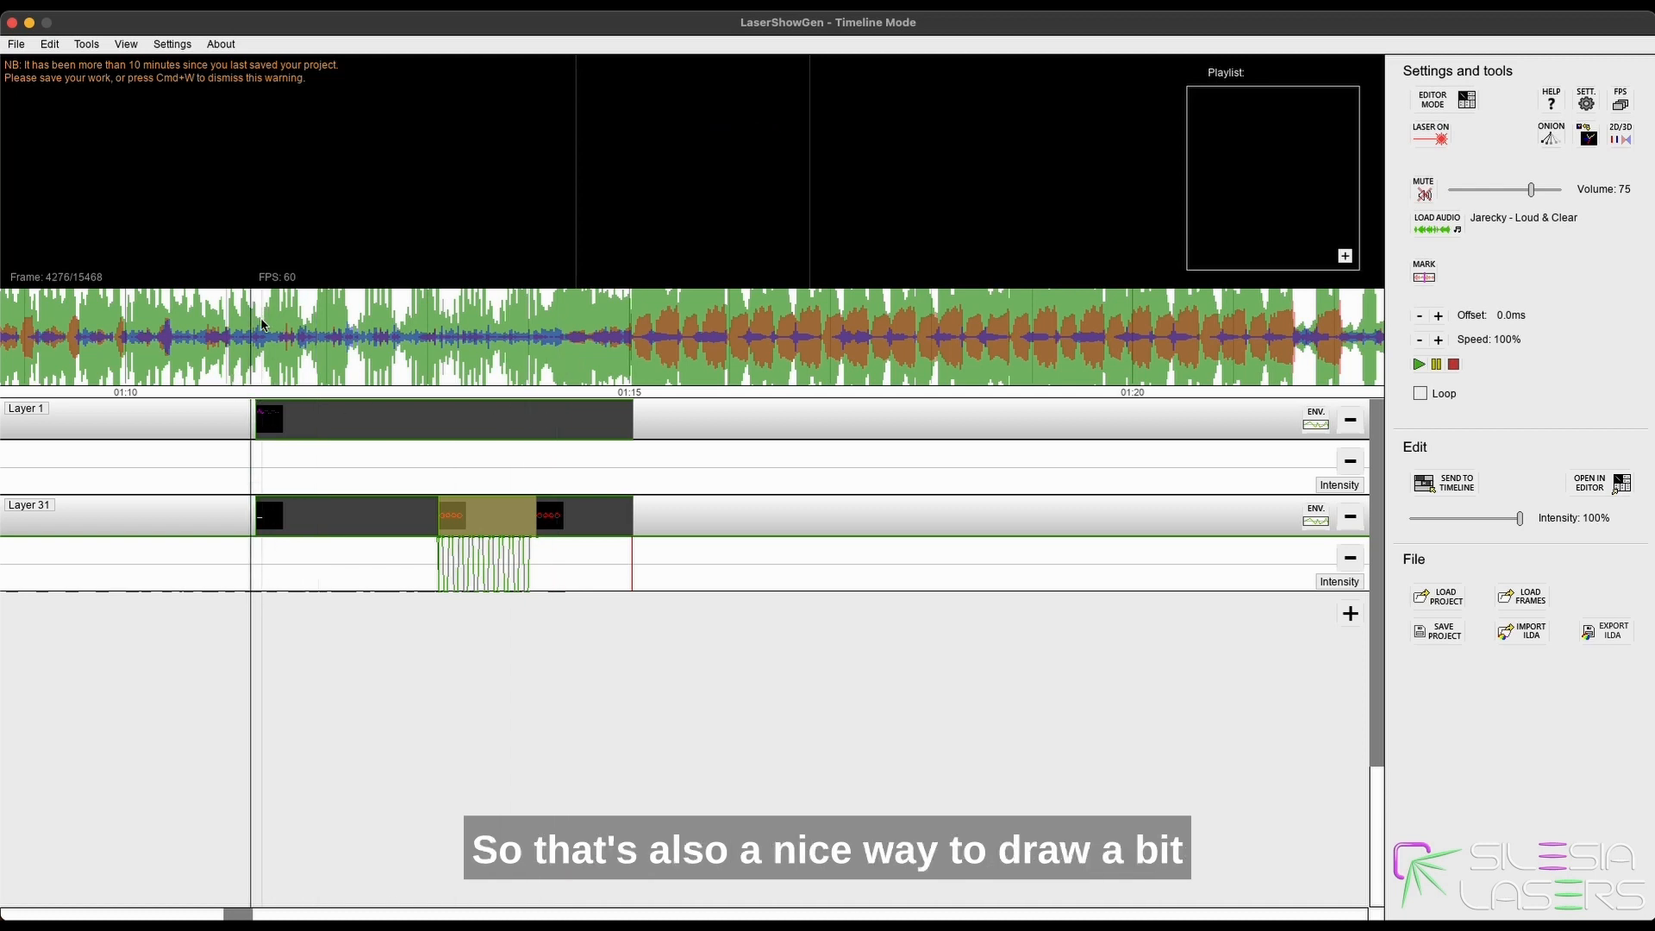
pyautogui.click(257, 366)
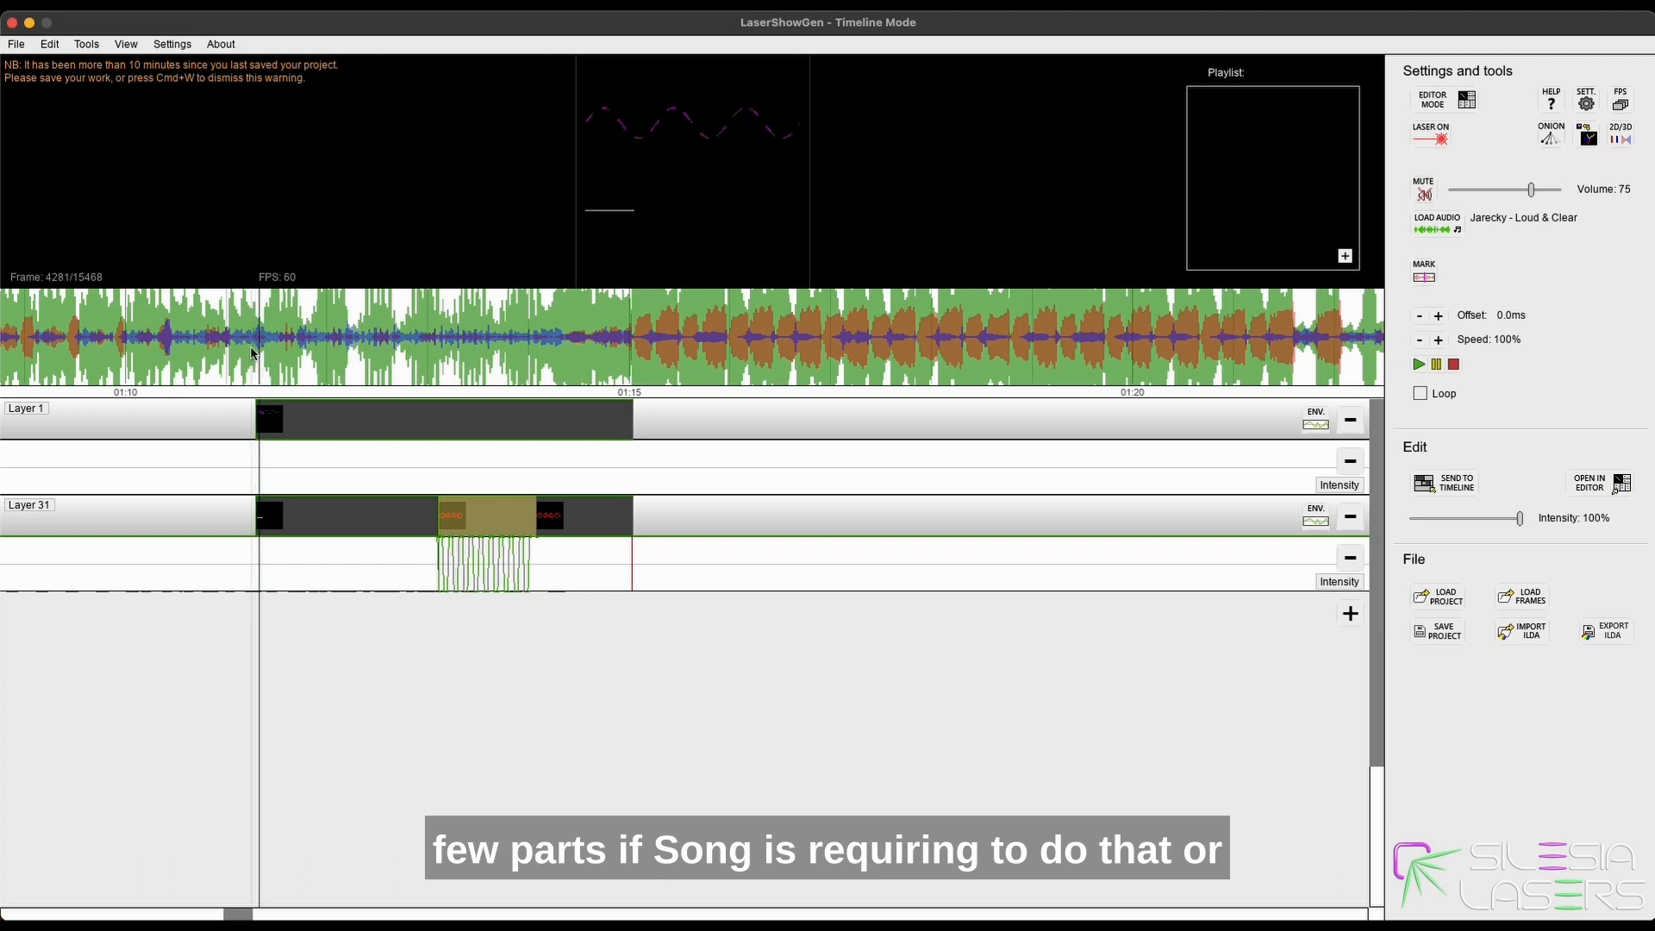
# Scrub from just before the clips near 01:11 into the opening line on Layer 31 to review both layers.
pyautogui.click(249, 369)
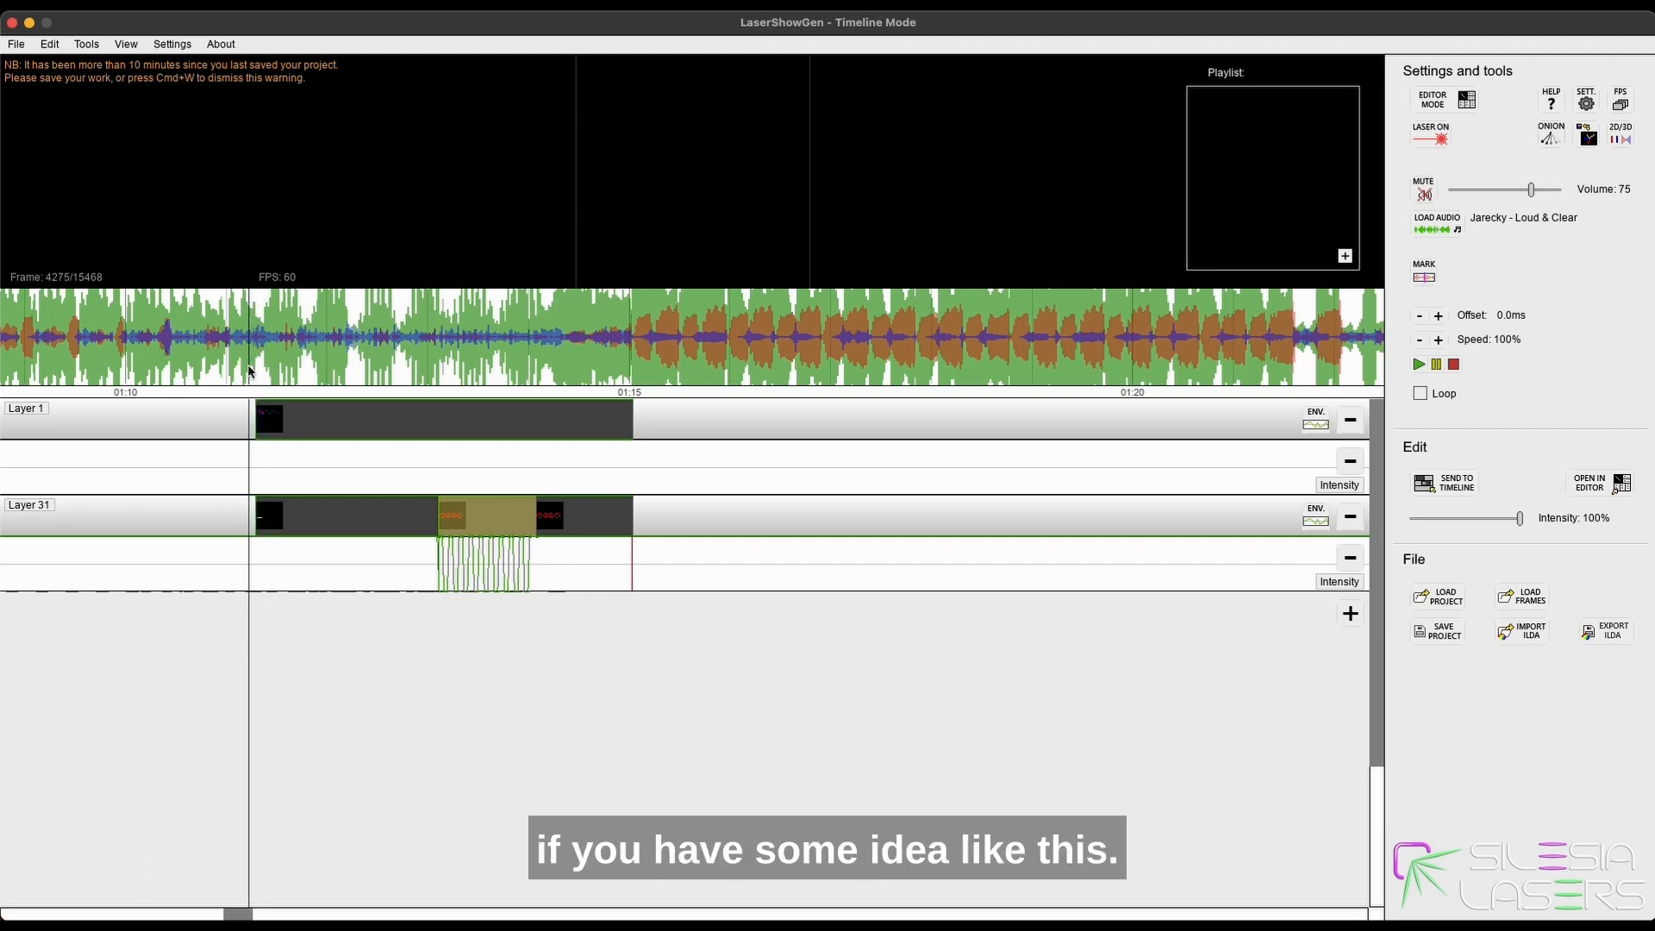
pyautogui.moveTo(248, 369); pyautogui.dragTo(303, 359)
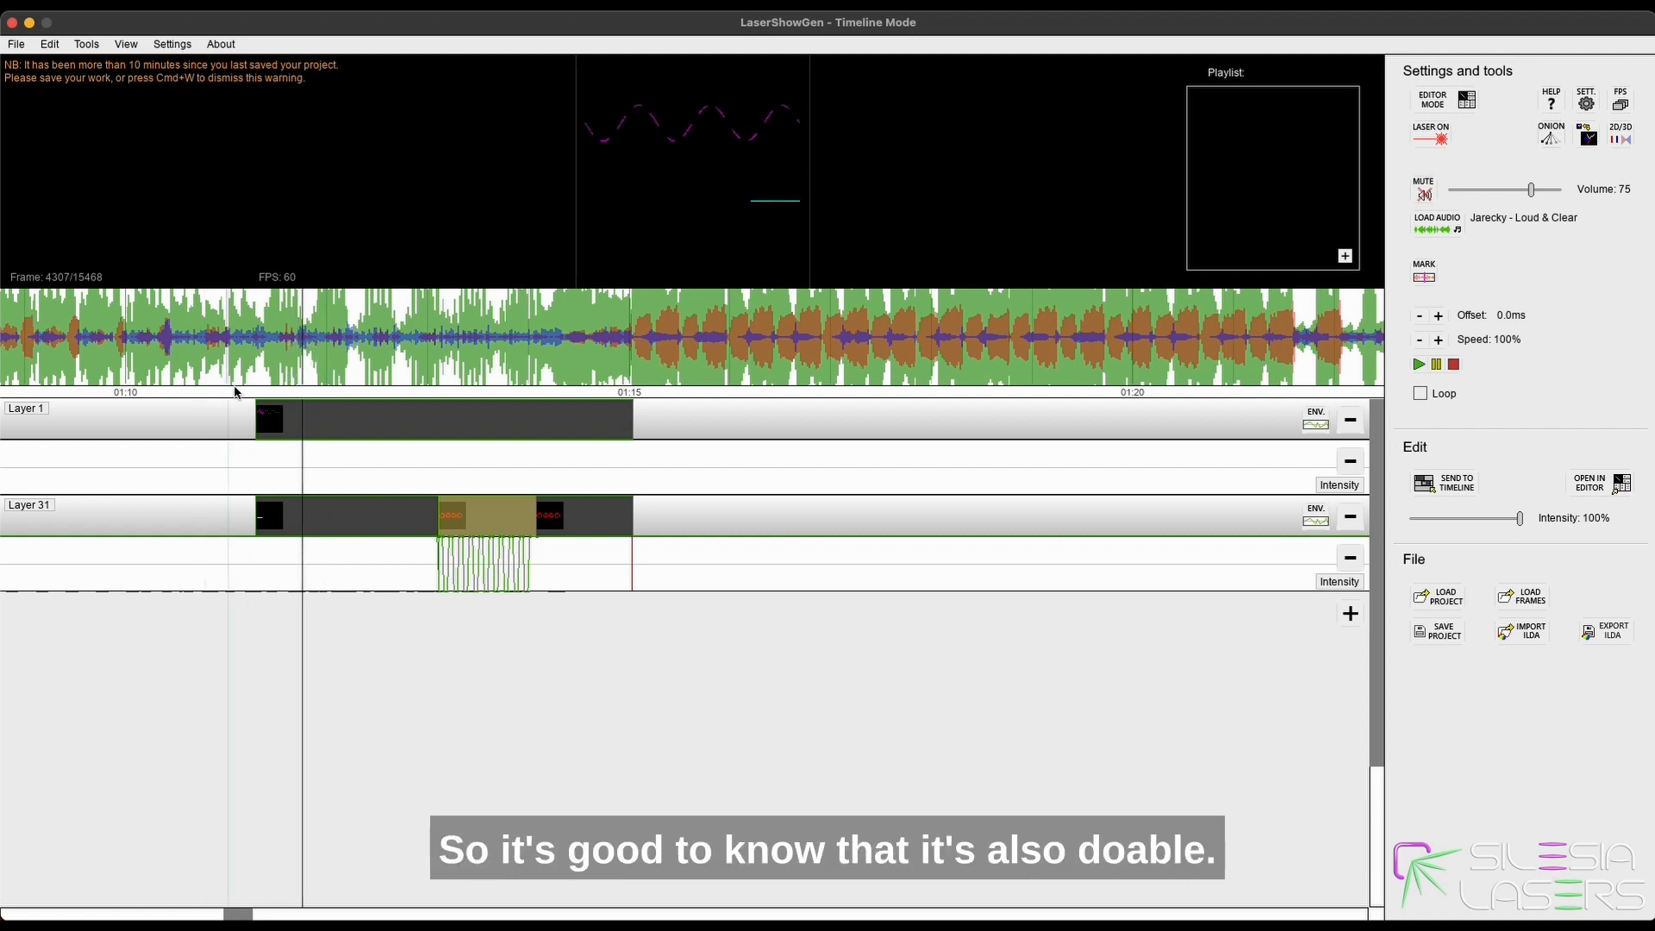
# Place the playhead just before the Layer 1 clips leading up to 03:00 and turn on live laser output.
pyautogui.scroll(-5, 245, 396)
pyautogui.scroll(5, 576, 416)
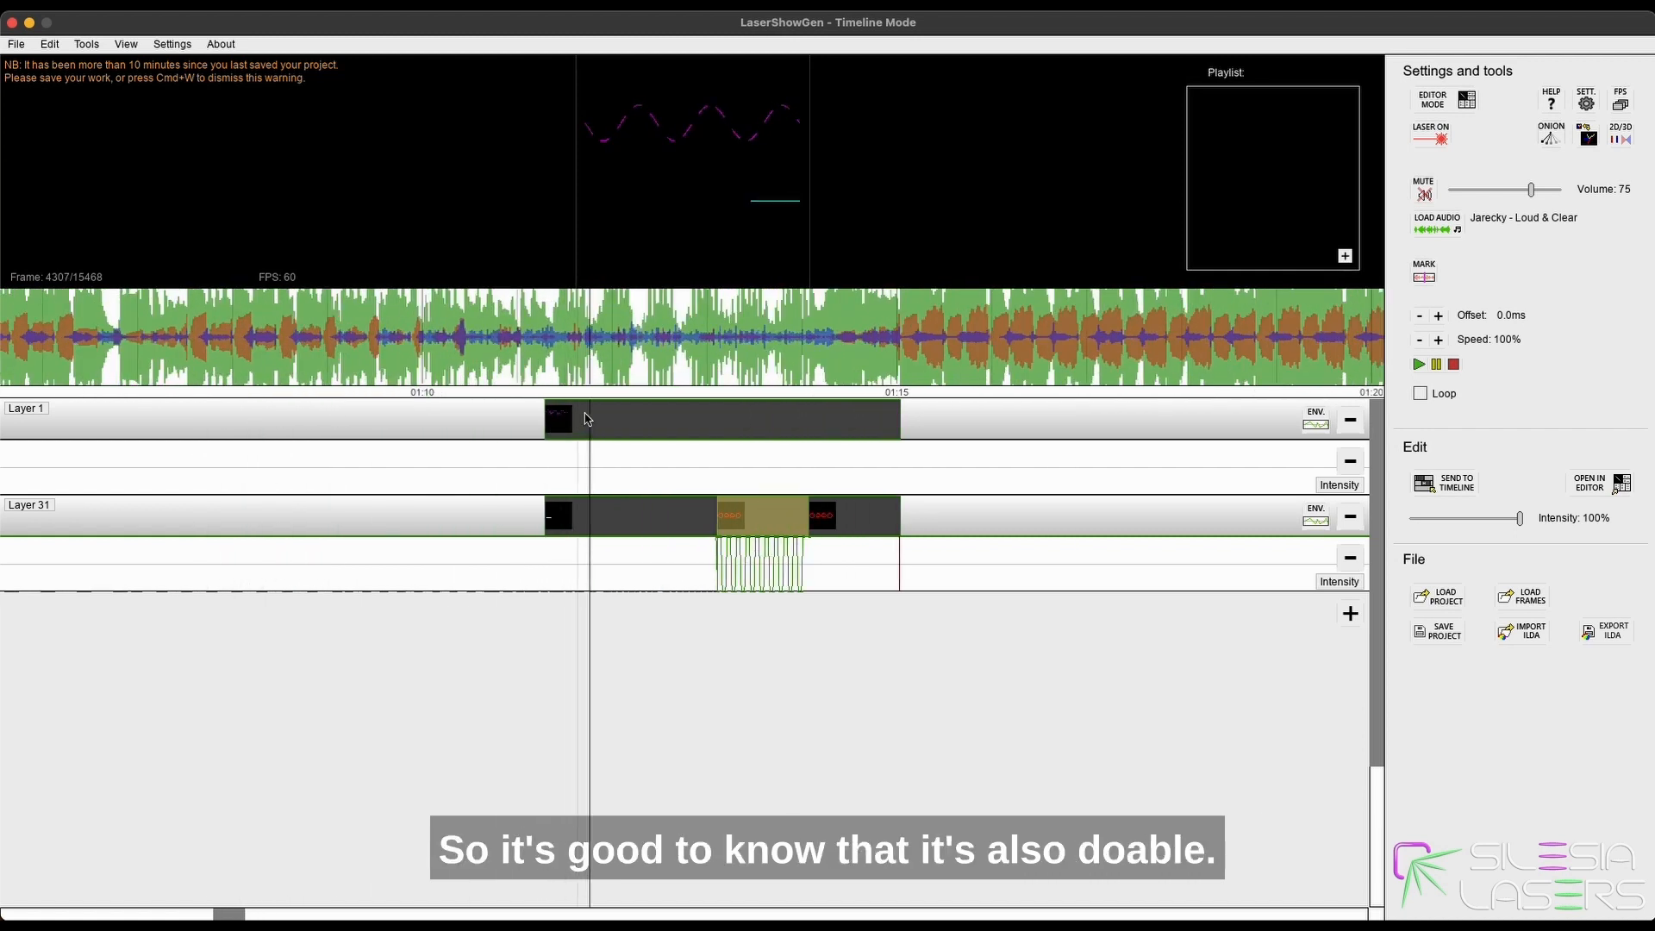
pyautogui.scroll(2, 585, 420)
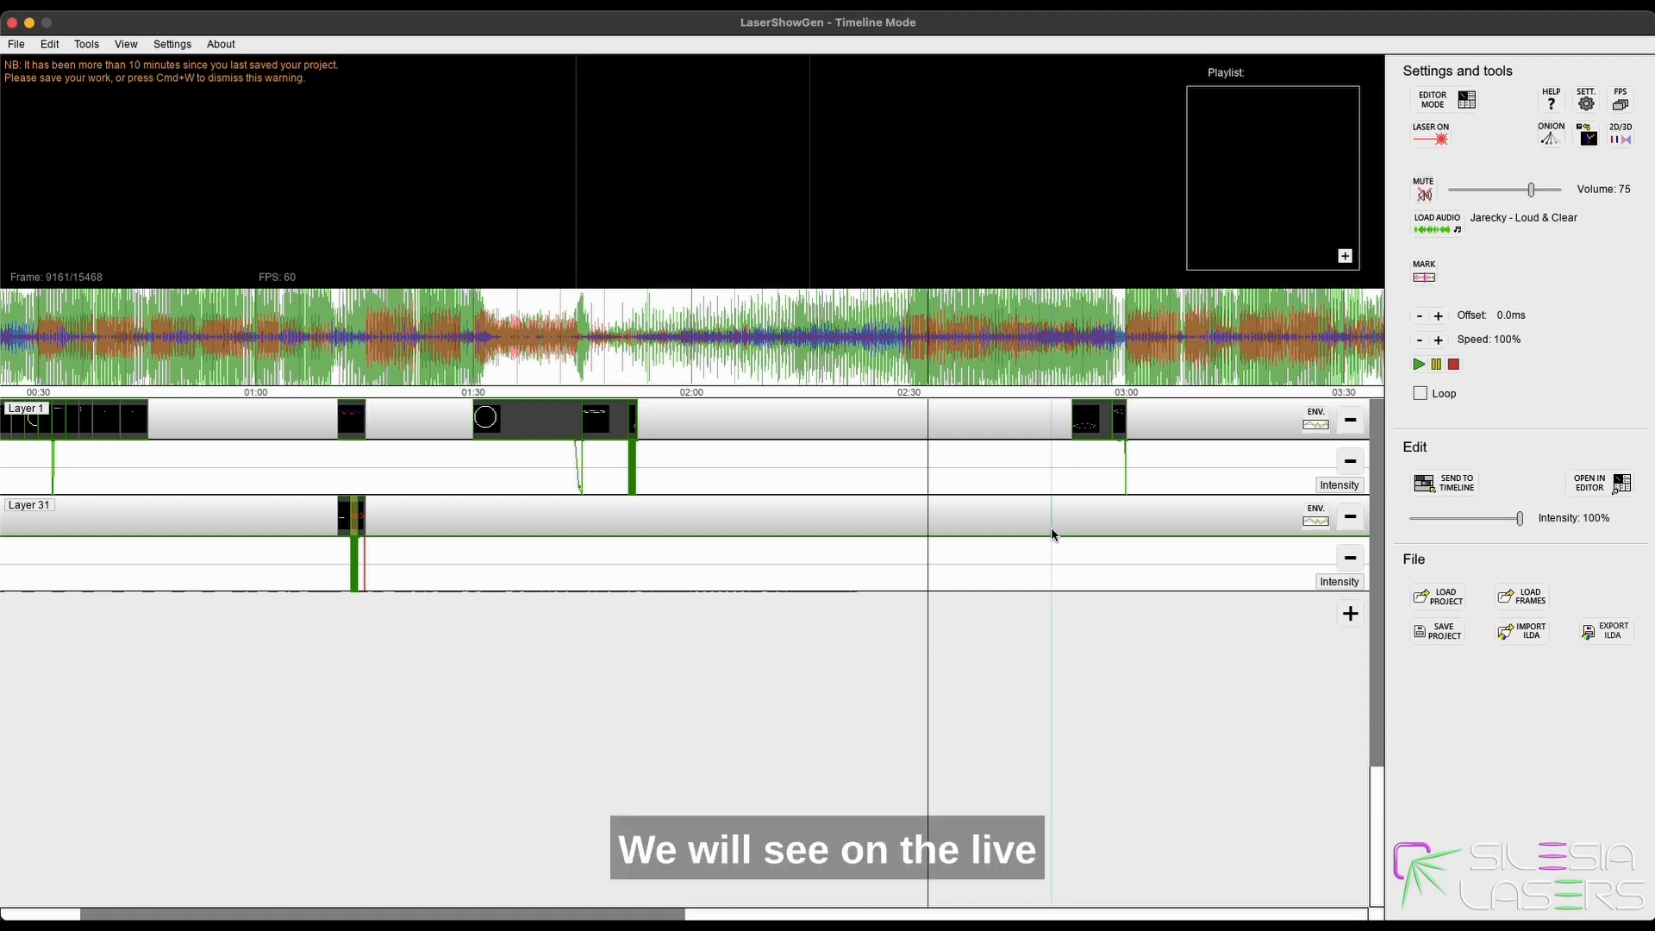
pyautogui.click(1058, 362)
pyautogui.click(1432, 142)
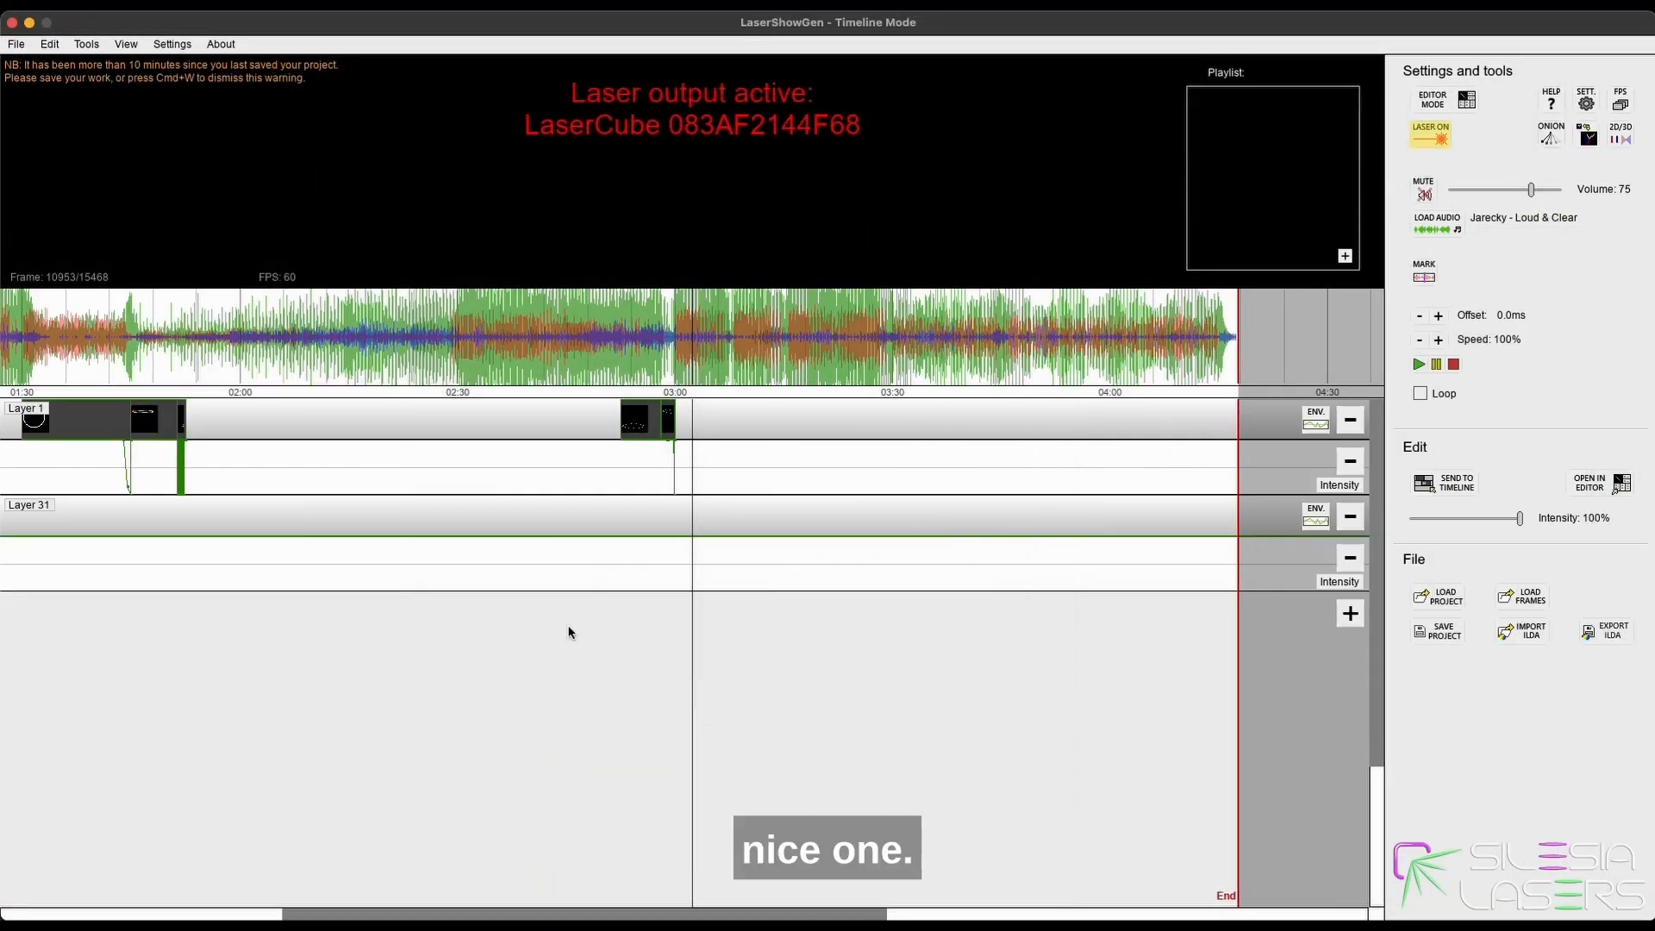
# Return to the two-layer animation and set playback just before its clips near 01:11 to view it on the laser.
pyautogui.scroll(-3, 431, 788)
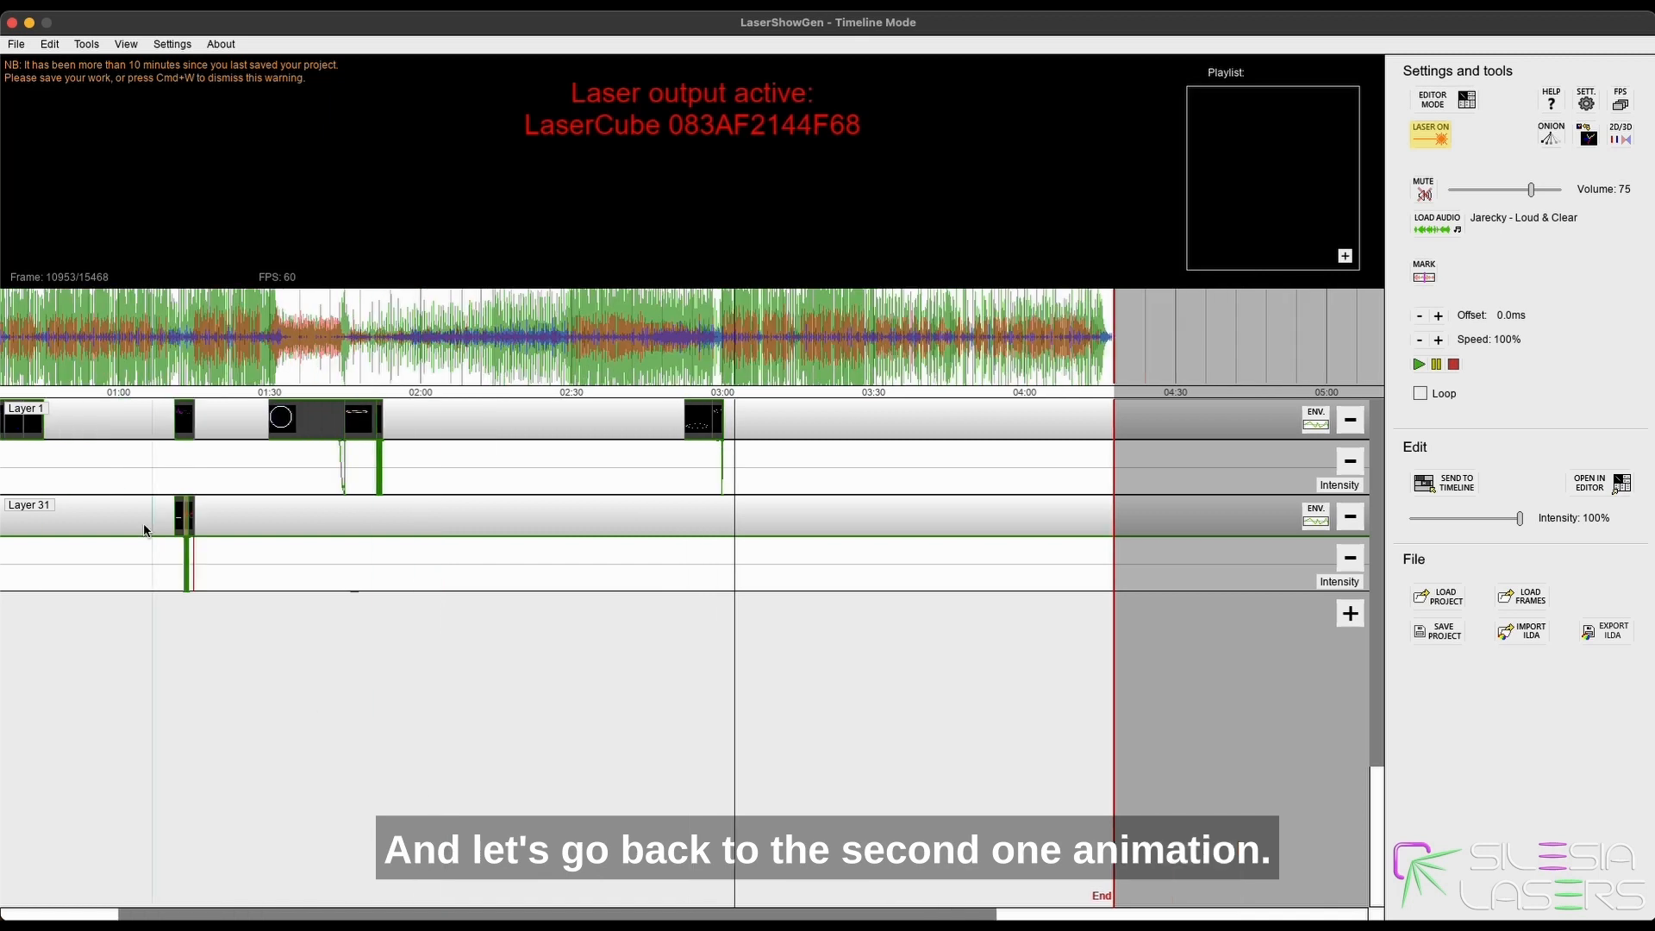
pyautogui.click(173, 413)
pyautogui.scroll(10, 207, 403)
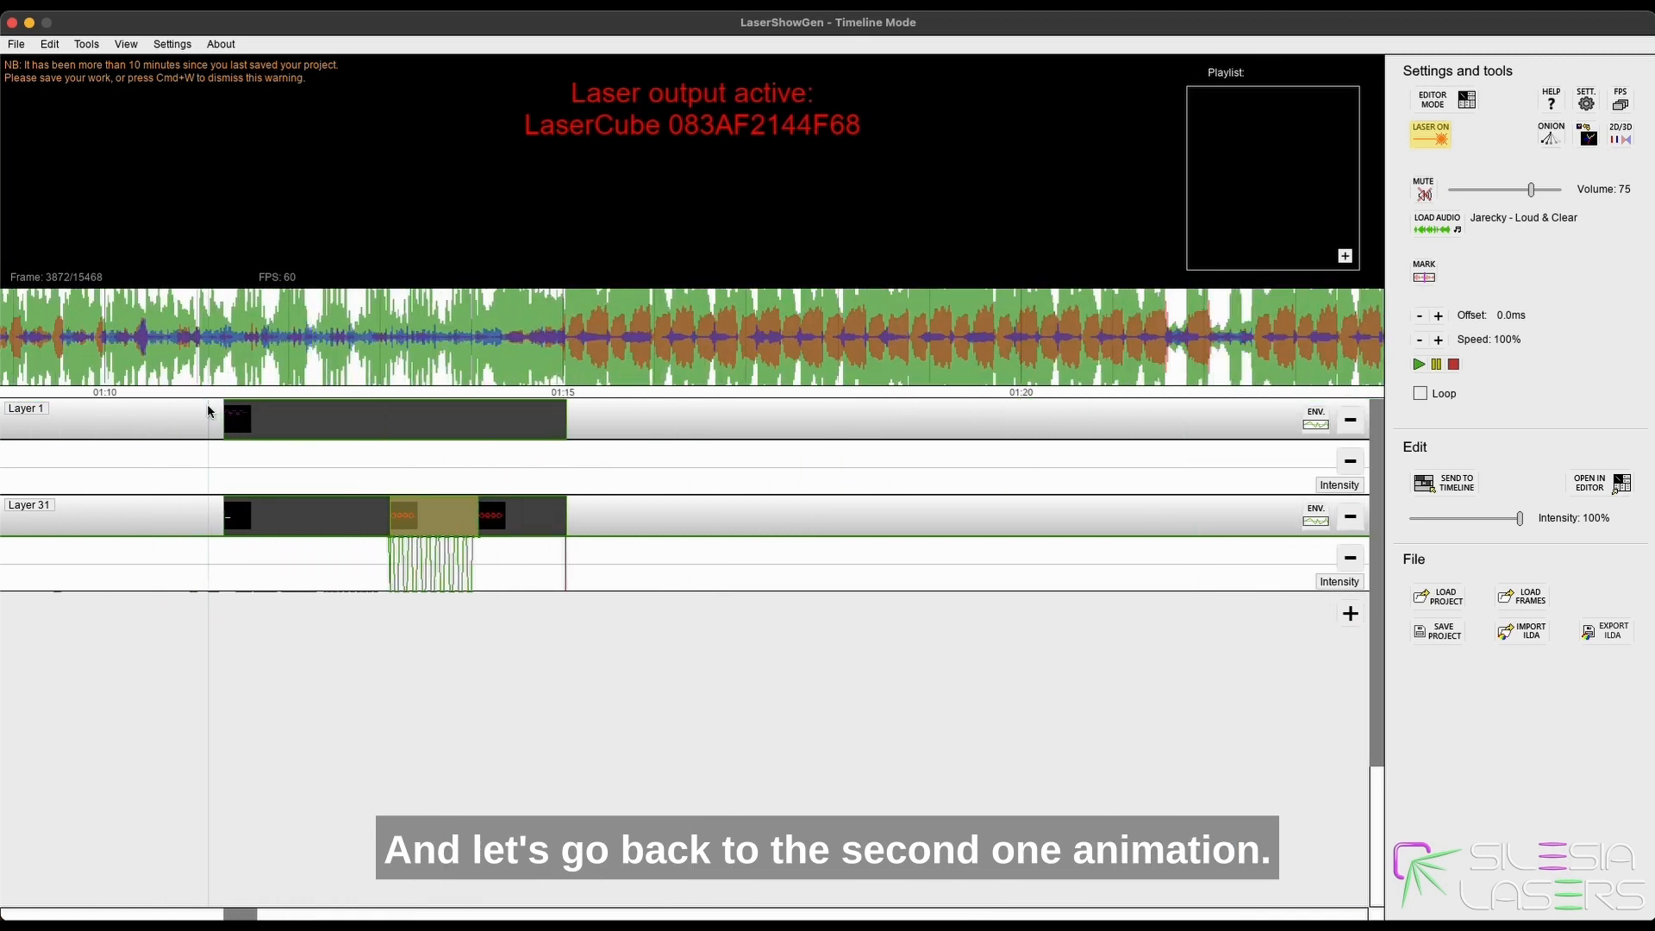
pyautogui.click(204, 372)
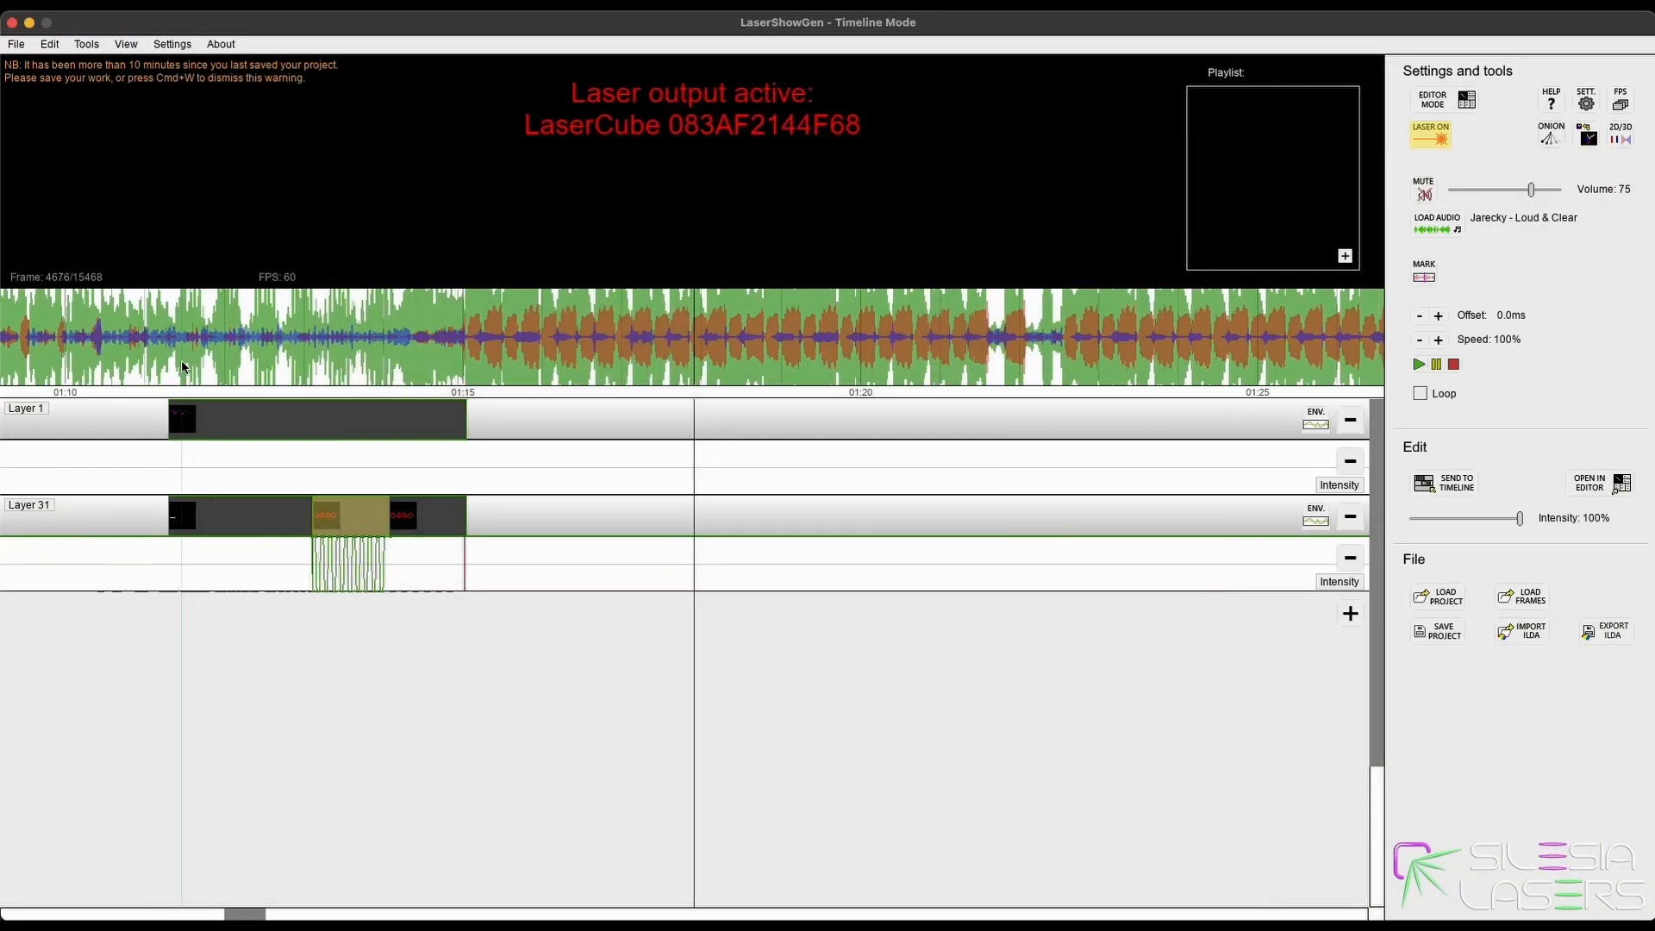
# Scrub back and forth over the red circles section around 01:13 to examine both layers with laser output on.
pyautogui.click(716, 790)
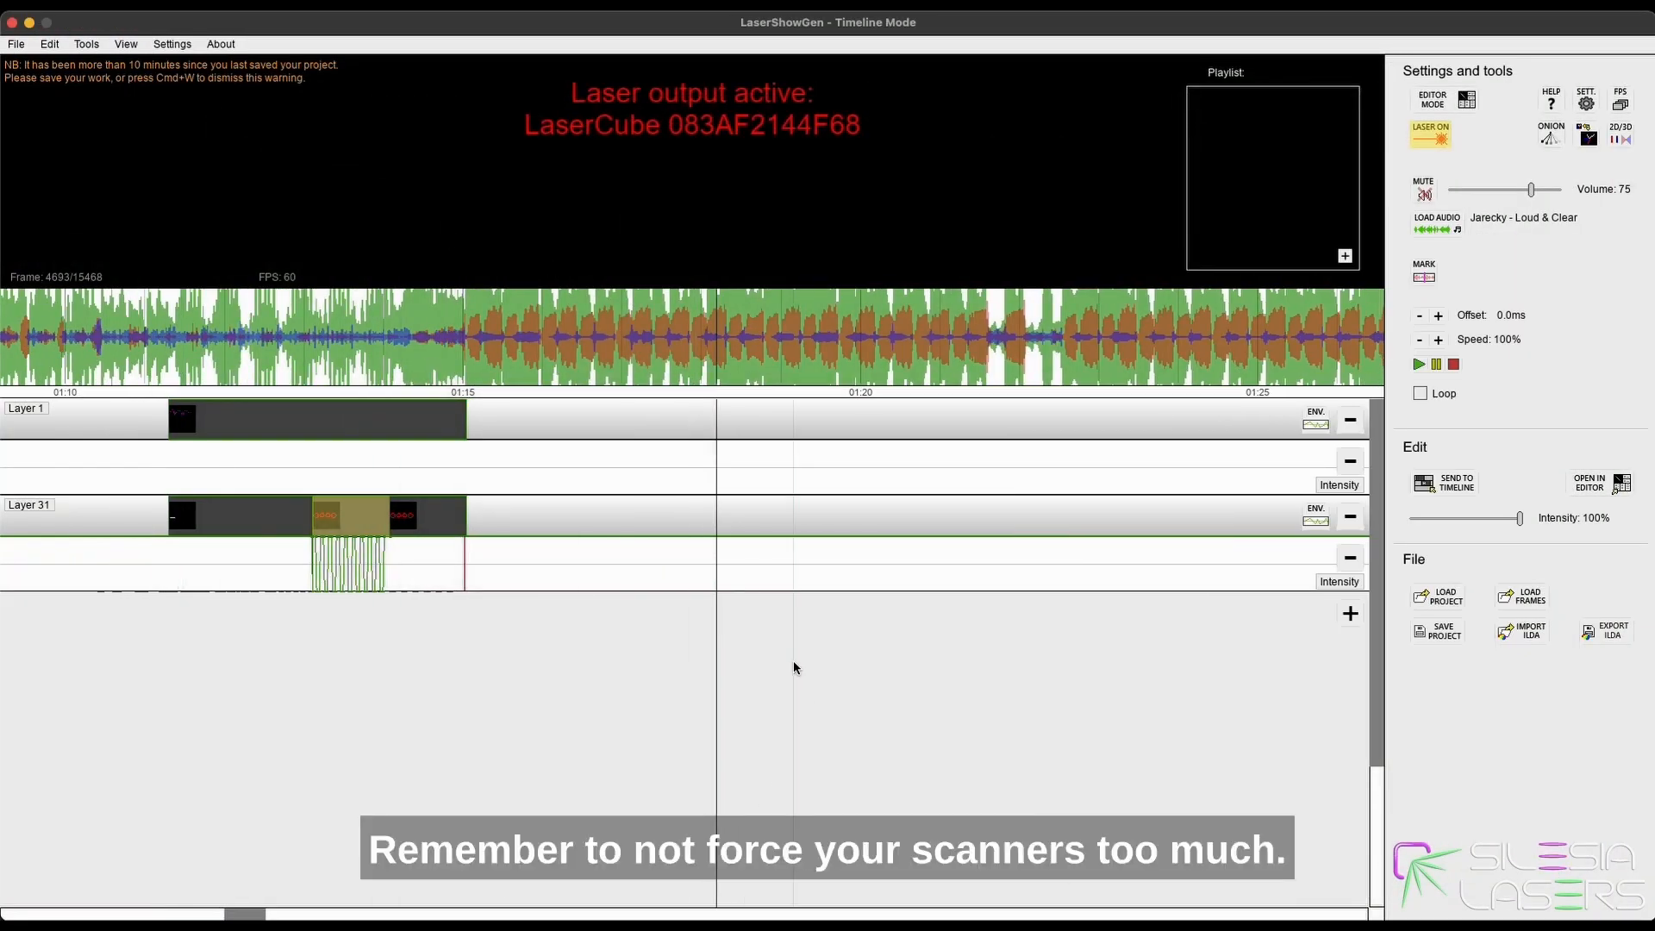
pyautogui.moveTo(357, 355); pyautogui.dragTo(257, 359)
pyautogui.click(296, 358)
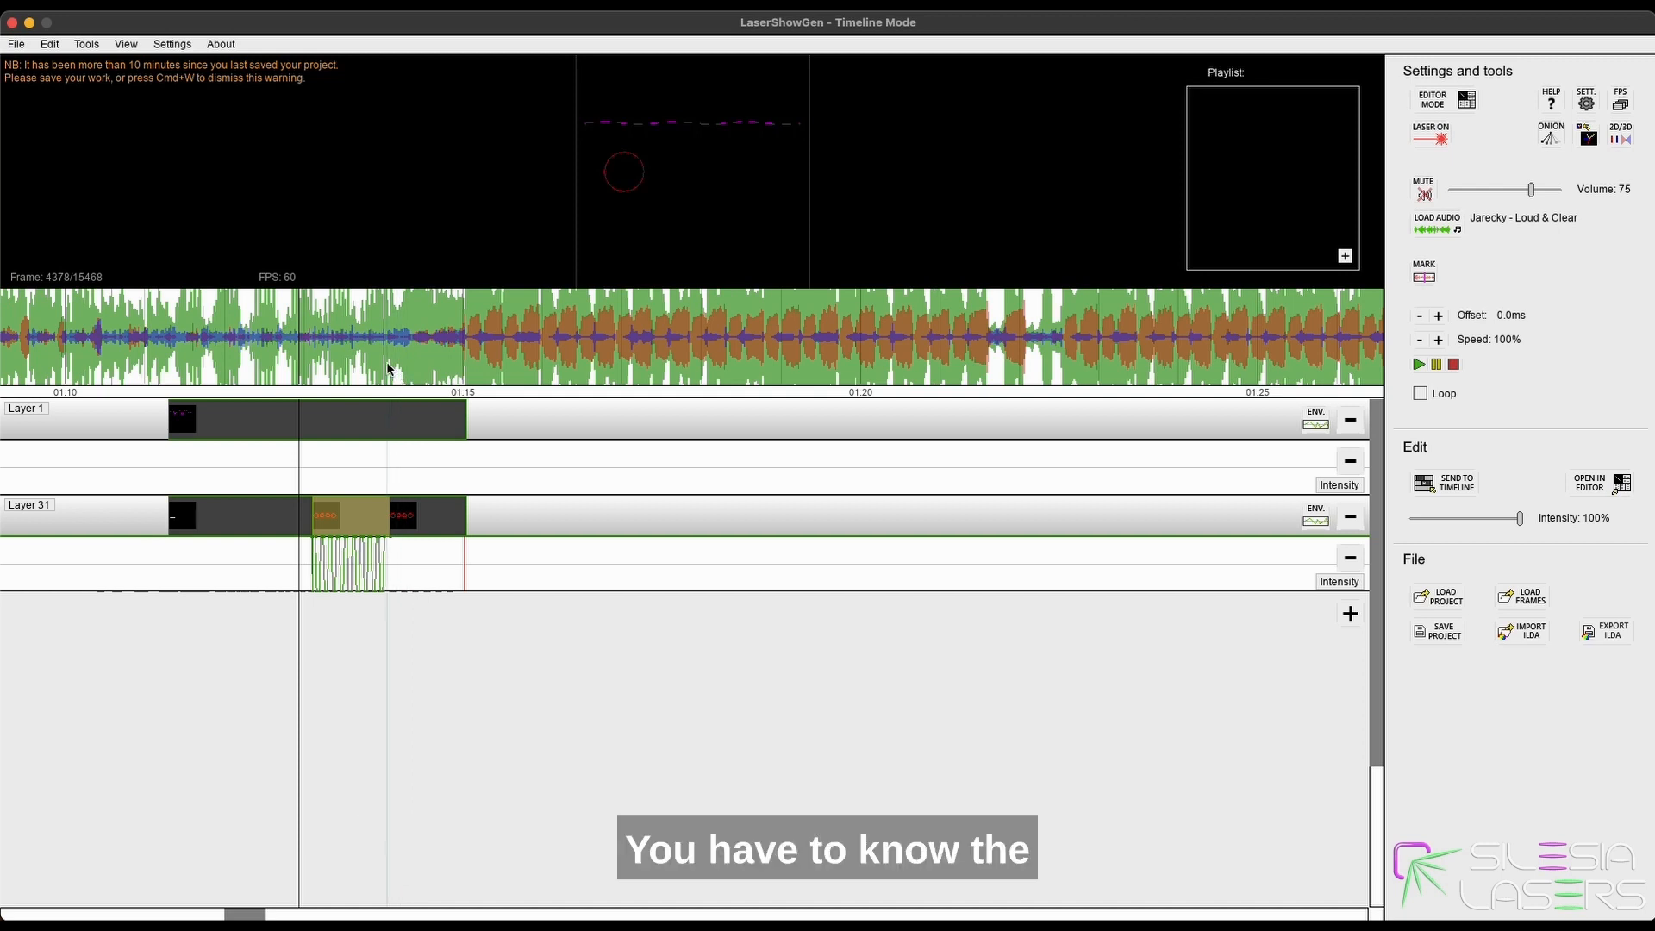
pyautogui.moveTo(392, 362); pyautogui.dragTo(337, 360)
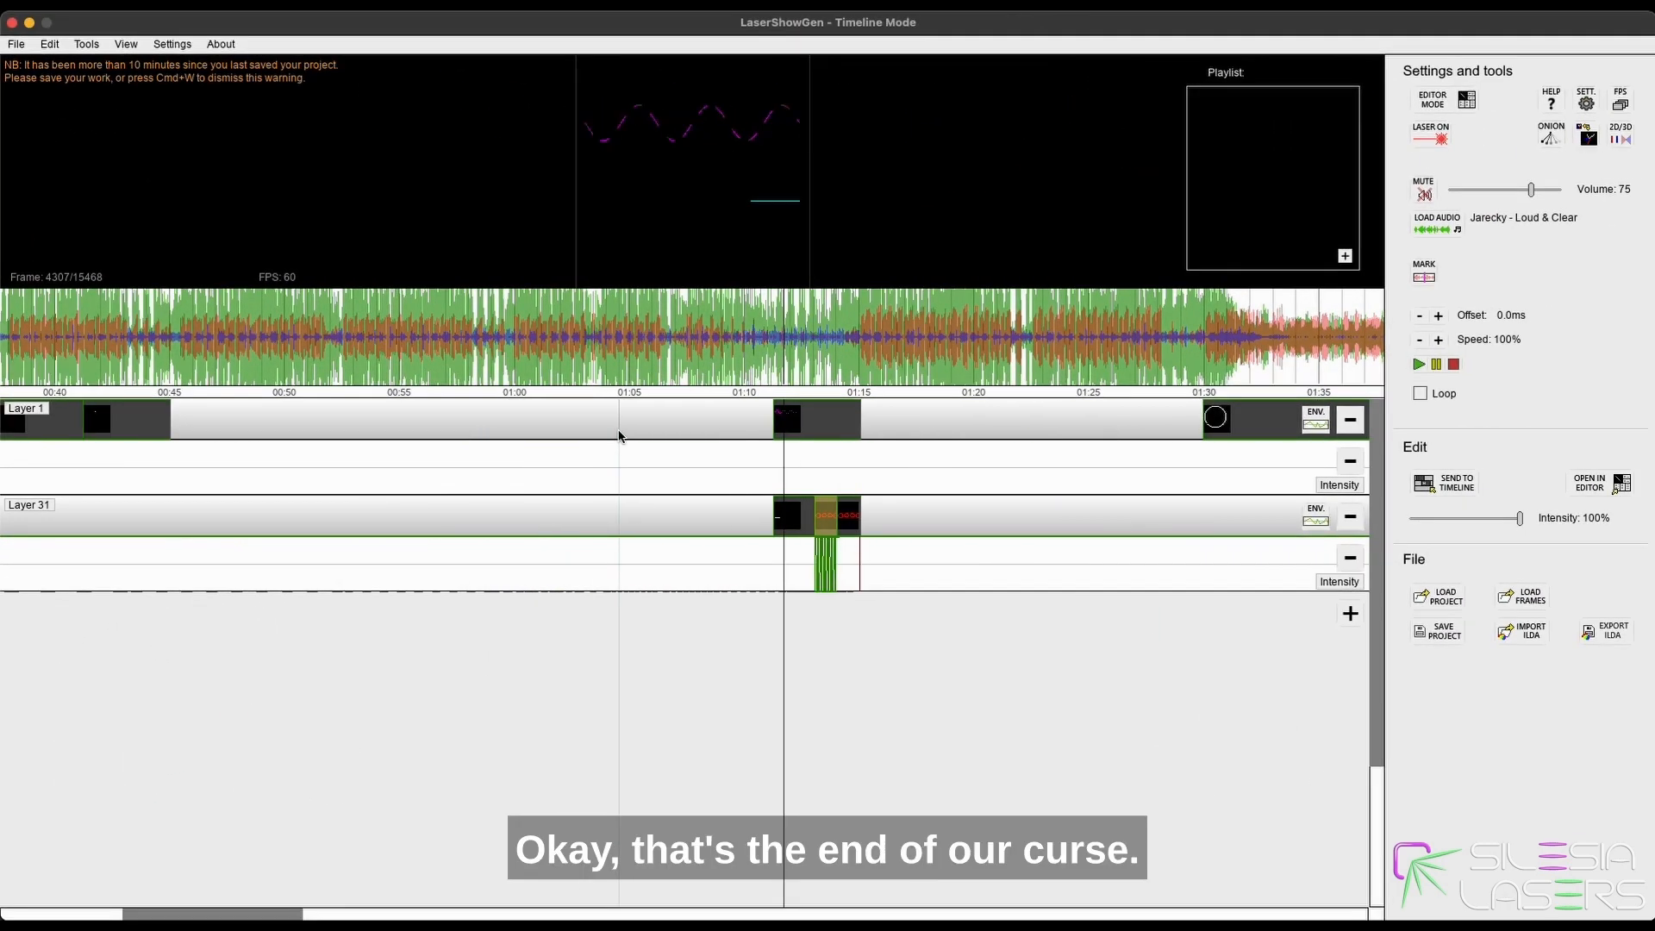
pyautogui.scroll(-5, 615, 443)
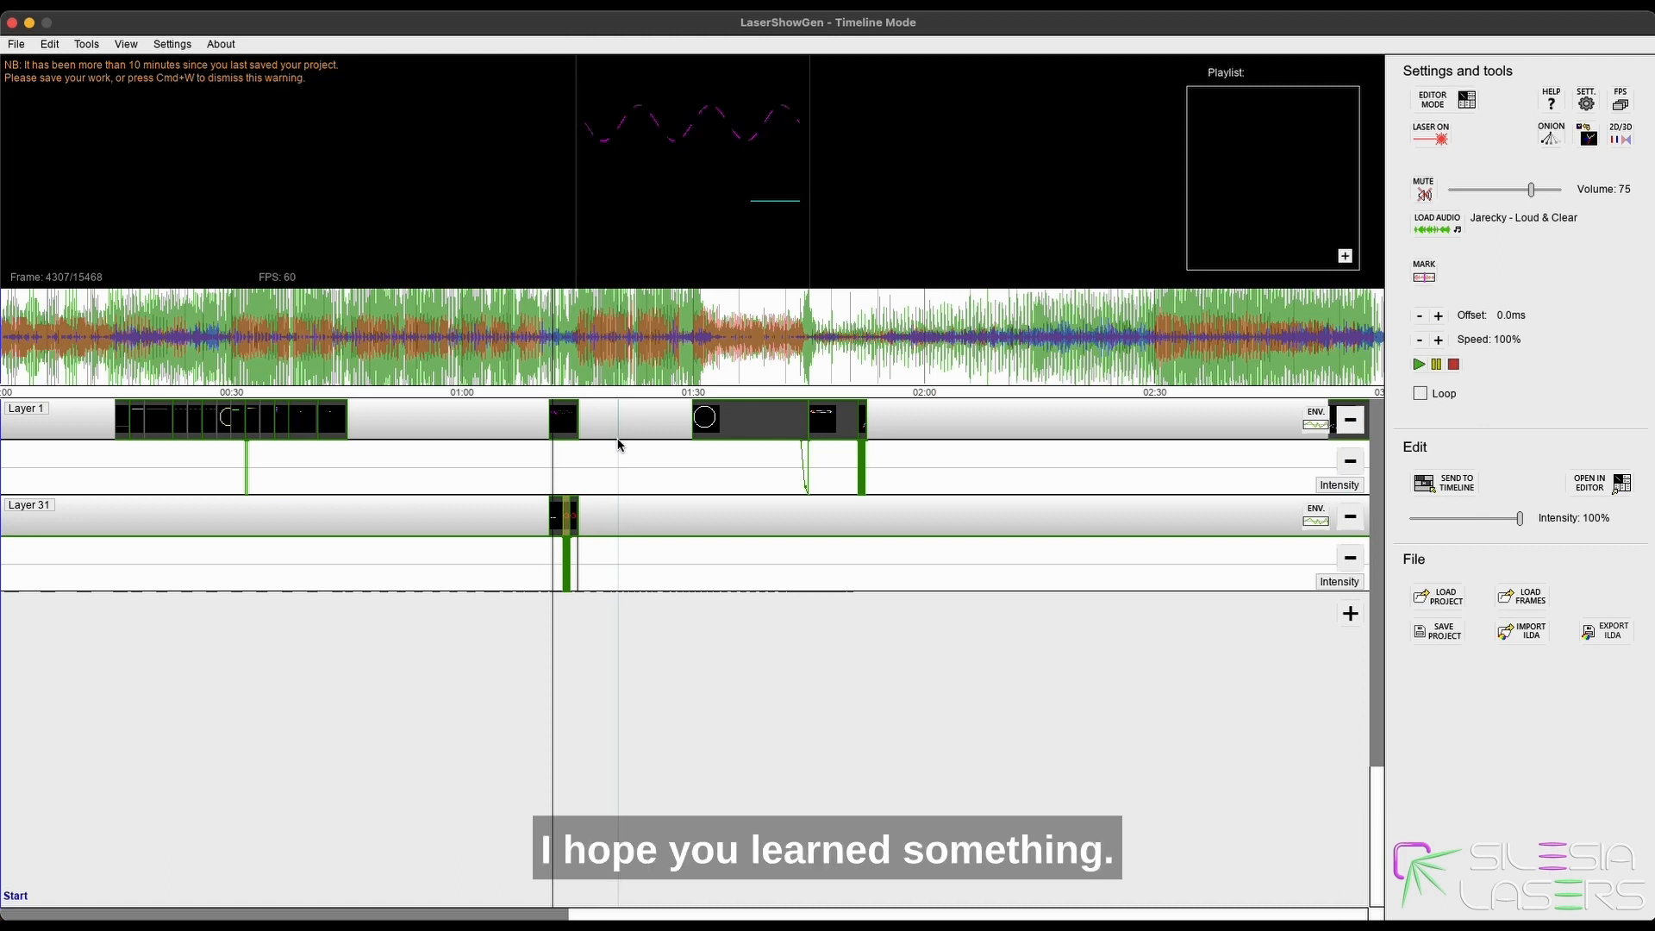
pyautogui.scroll(-5, 600, 454)
pyautogui.scroll(5, 188, 407)
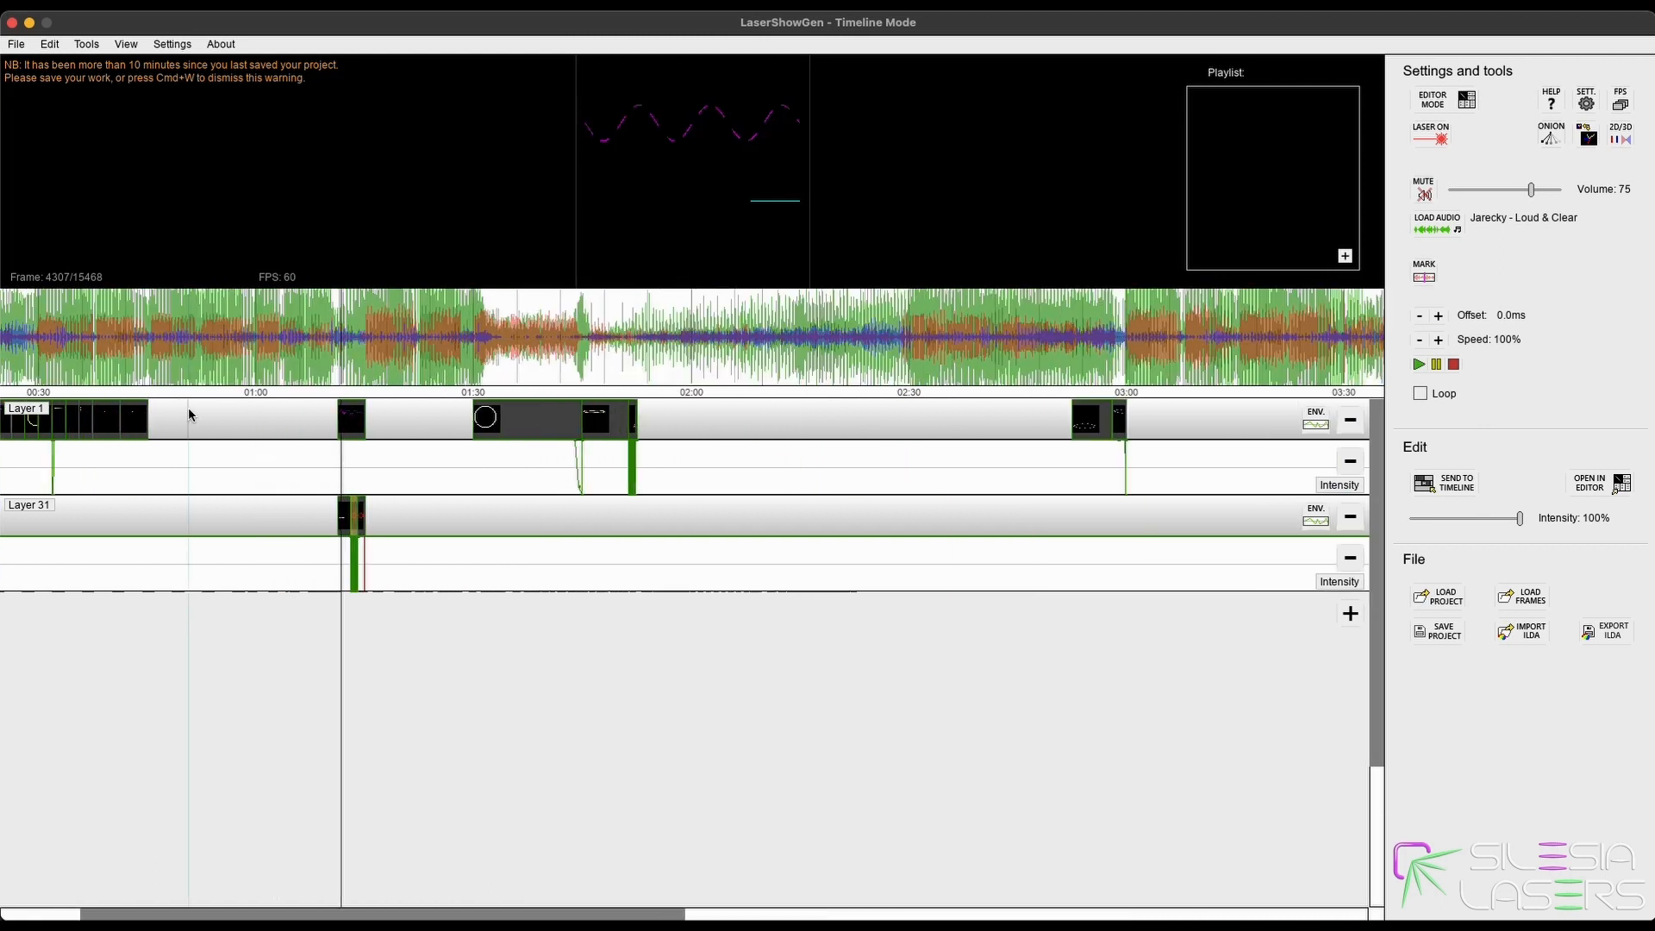